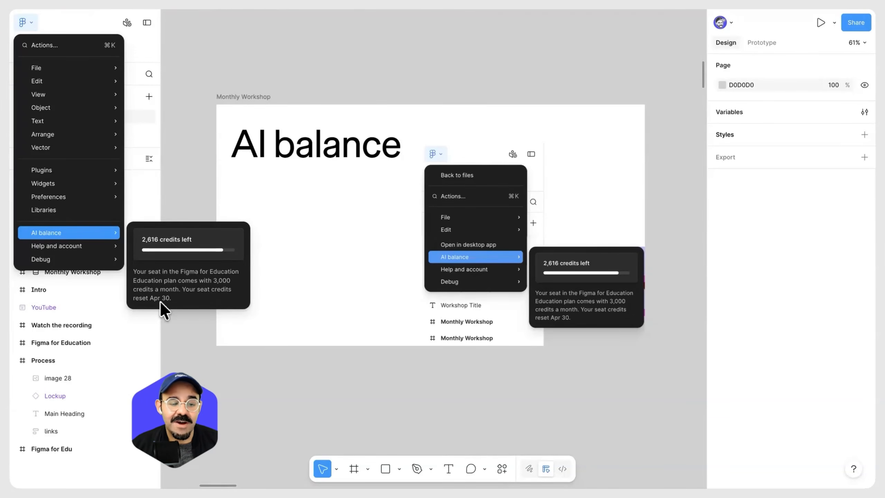
Step: Dismiss the AI balance details and bring the Actions menu slide into view
left_click(220, 372)
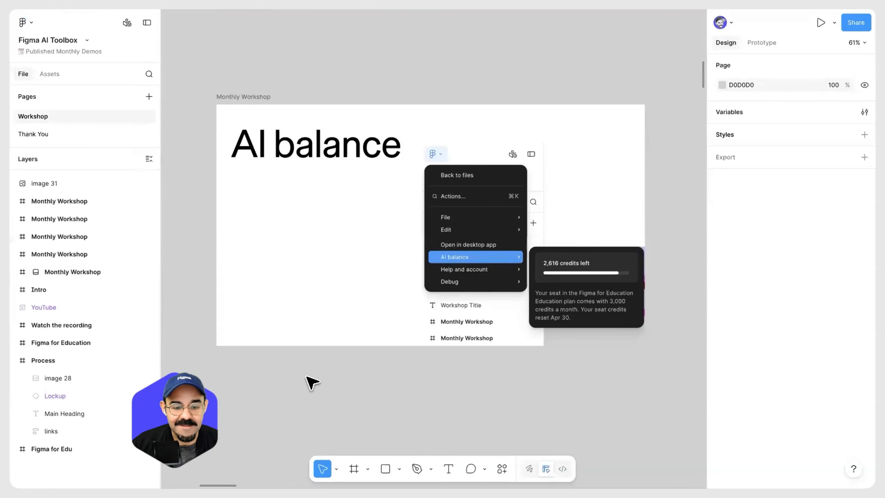
scroll(552, 281, "up", 1)
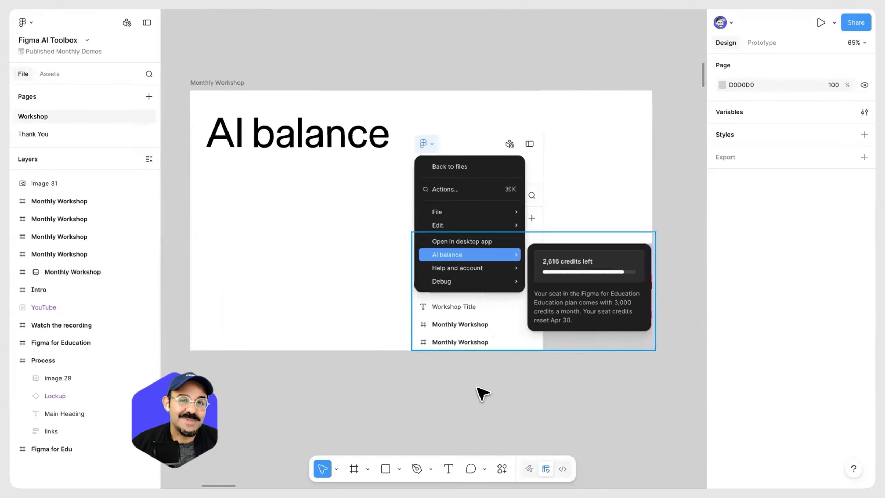
scroll(480, 396, "down", 2)
left_click_drag(700, 334, 384, 297)
scroll(363, 310, "up", 1)
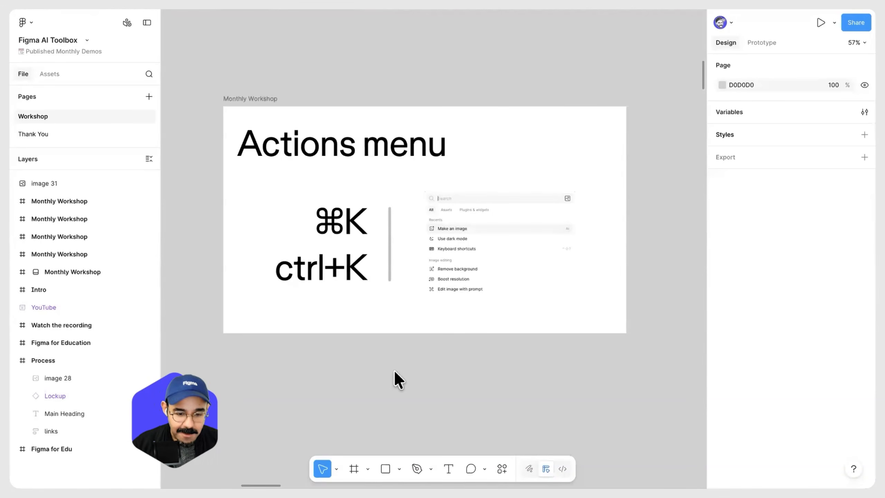
Step: Search the Actions menu for "keyb" and open the Keyboard shortcuts reference
key("super+k")
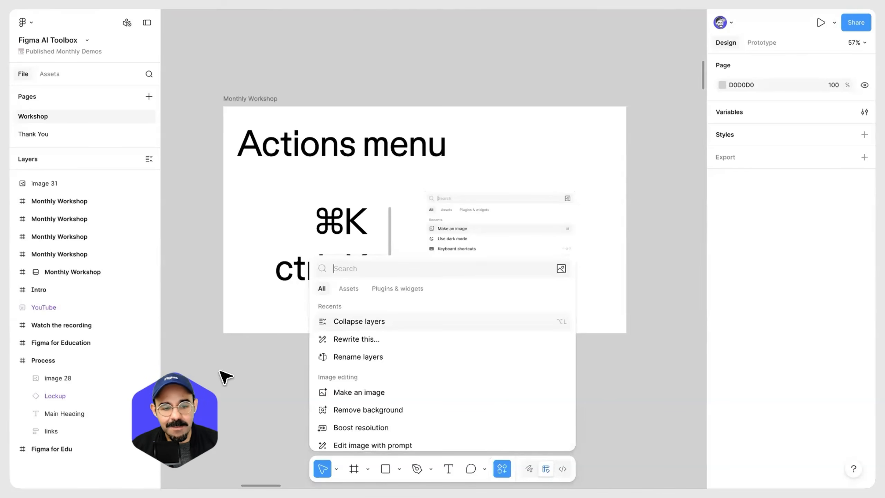
left_click(285, 348)
left_click(332, 290)
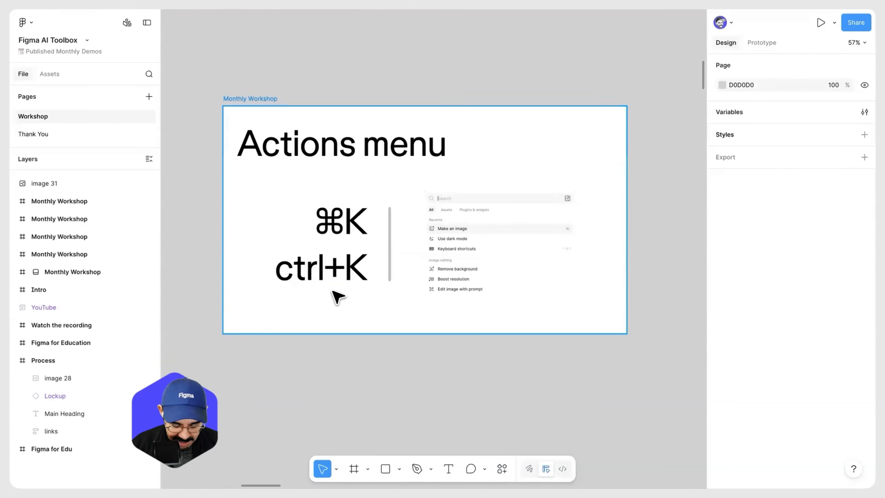
key("super+k")
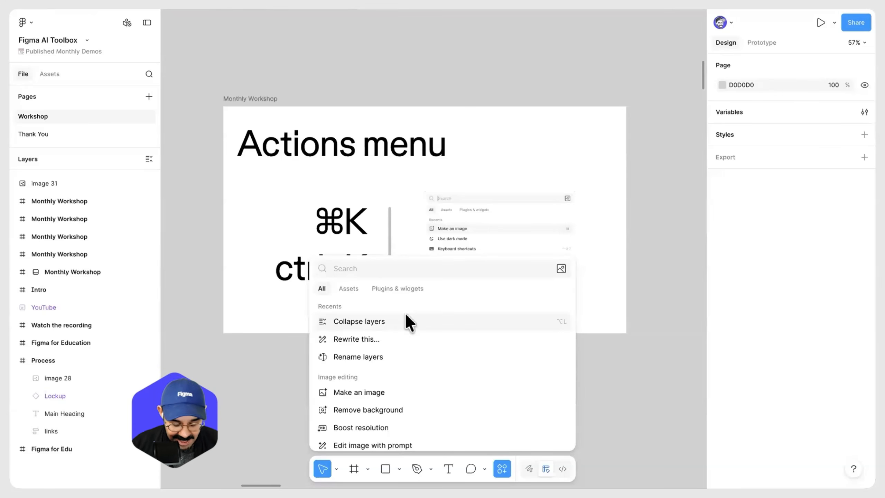
type("keyb")
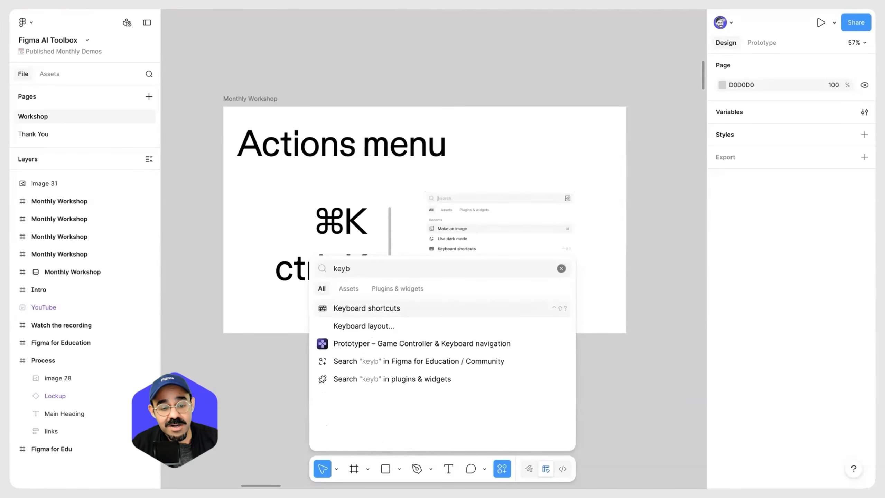
key("Return")
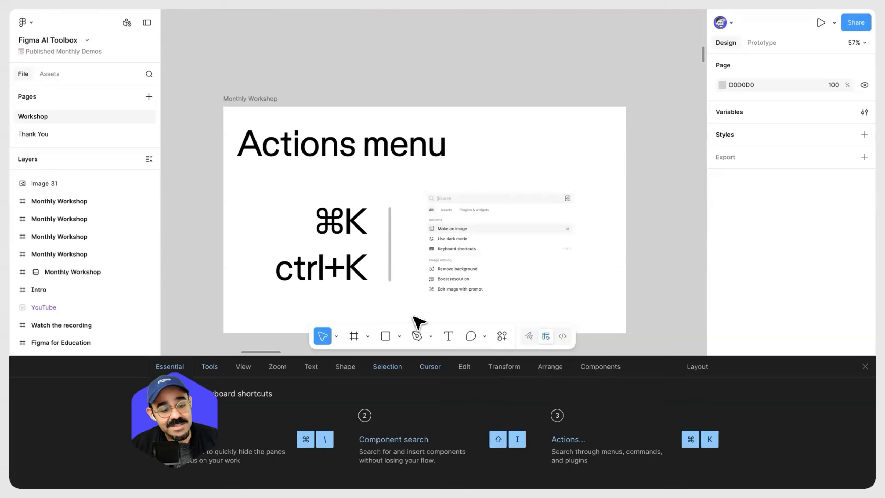
Step: Look through the Tools, View, Zoom and Text keyboard shortcuts and close the reference
left_click(212, 370)
left_click(244, 366)
left_click(277, 366)
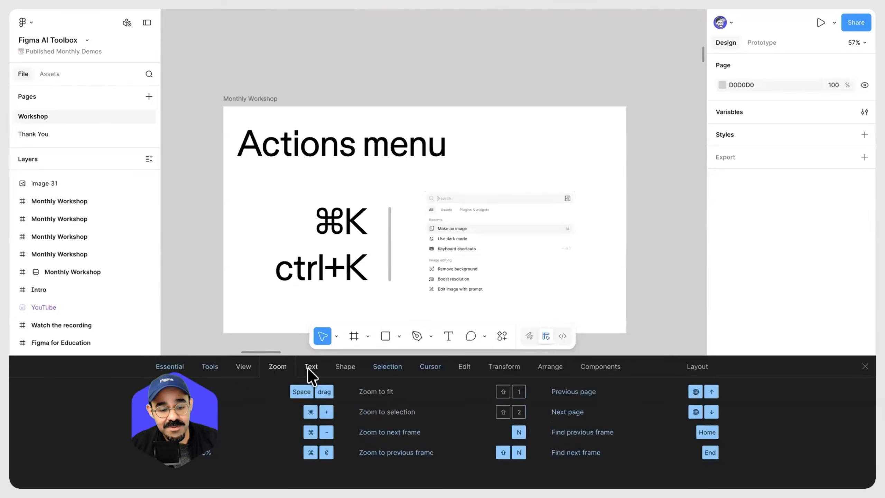
left_click(311, 367)
key("Escape")
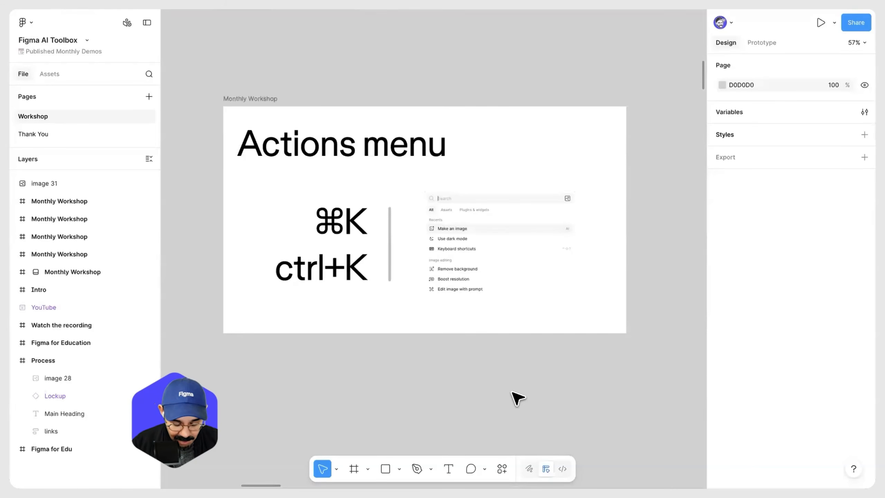
Step: Browse the image editing and design tools in the Actions menu, then dismiss it
key("super+k")
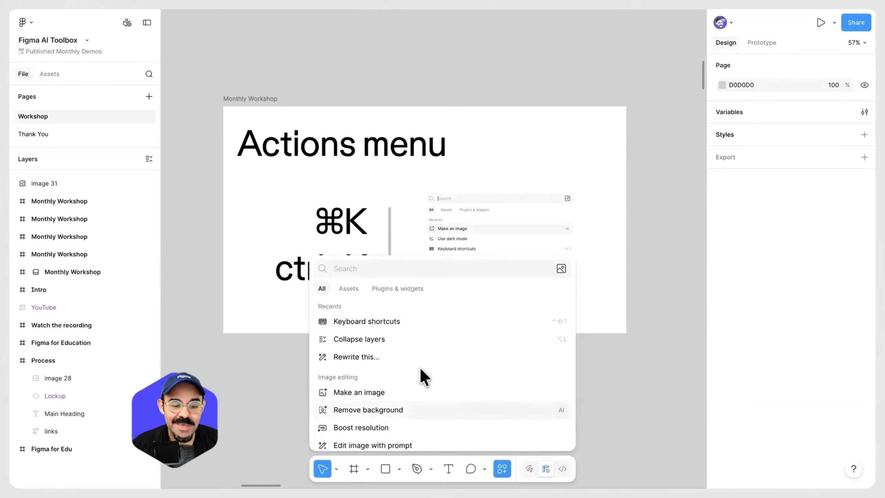
scroll(408, 374, "down", 3)
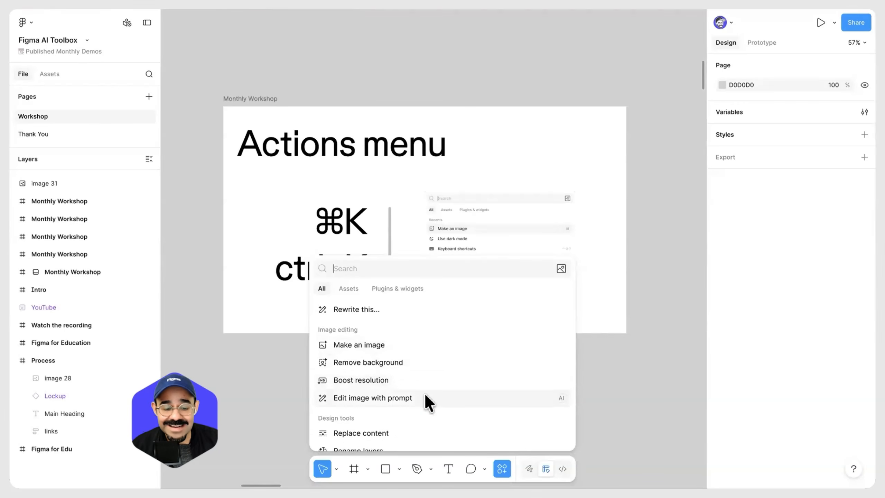
scroll(425, 392, "down", 3)
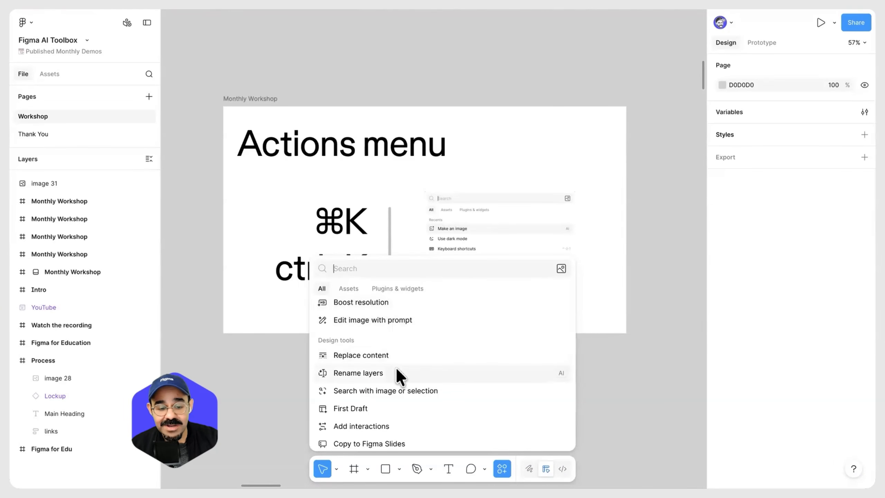
scroll(396, 368, "up", 5)
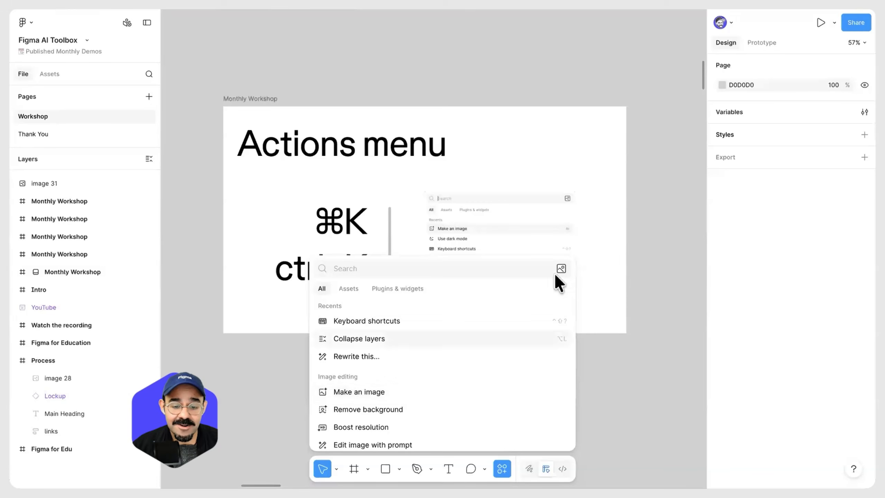
left_click(609, 382)
Step: View the Image editing tools slide that follows the Actions menu slide
scroll(599, 379, "down", 2)
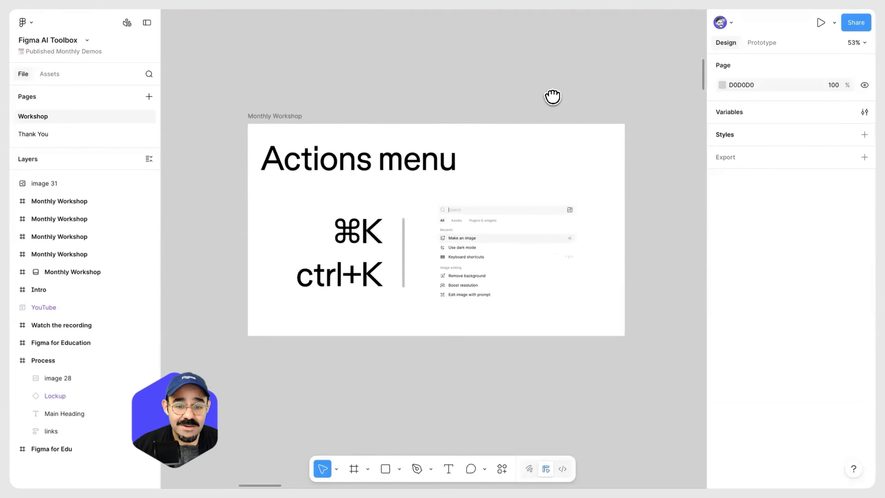
left_click_drag(554, 97, 318, 99)
left_click_drag(693, 107, 375, 109)
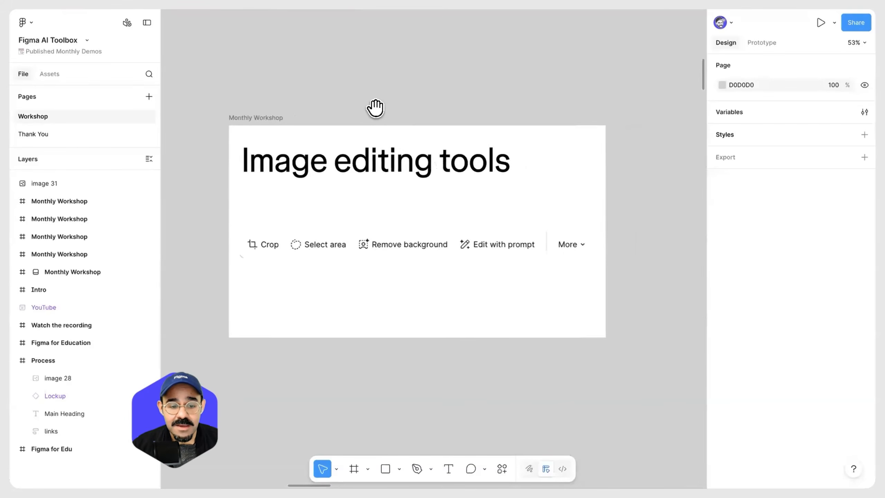
scroll(386, 117, "down", 4)
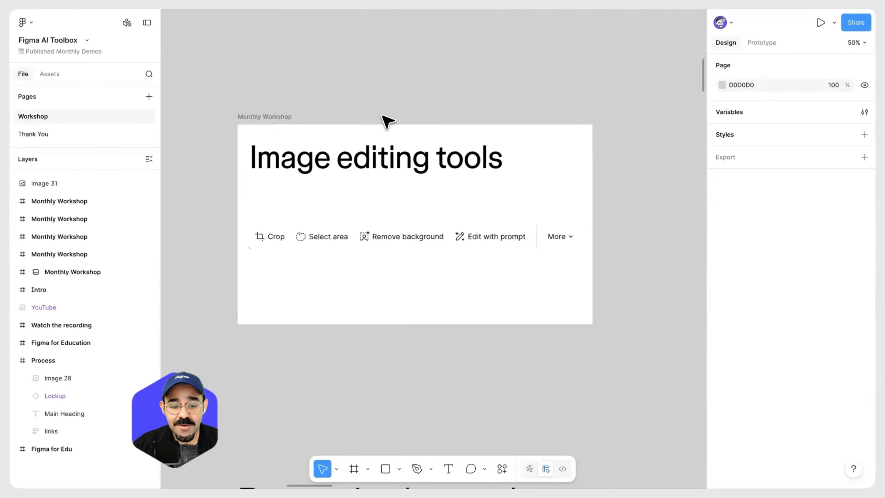
Step: Select the photo below the Remove background heading to display its image editing options
scroll(396, 192, "down", 5)
scroll(407, 272, "down", 3)
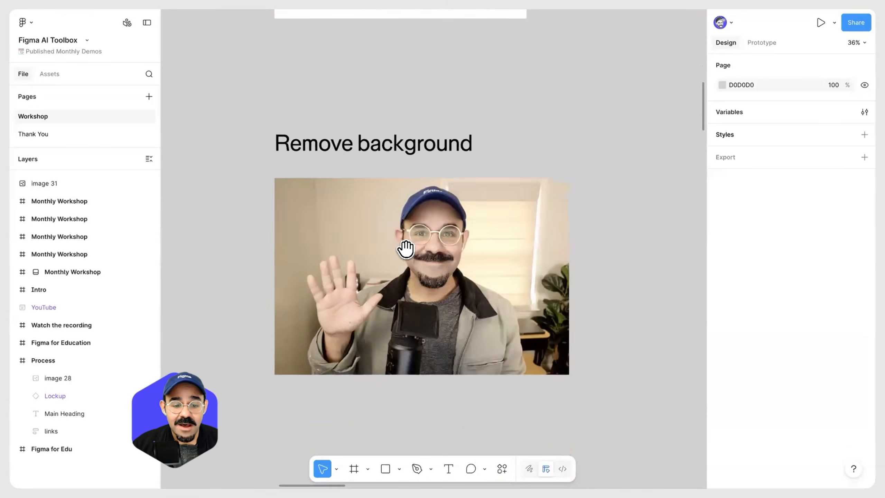
scroll(405, 253, "up", 3)
scroll(417, 300, "down", 1)
left_click(448, 325)
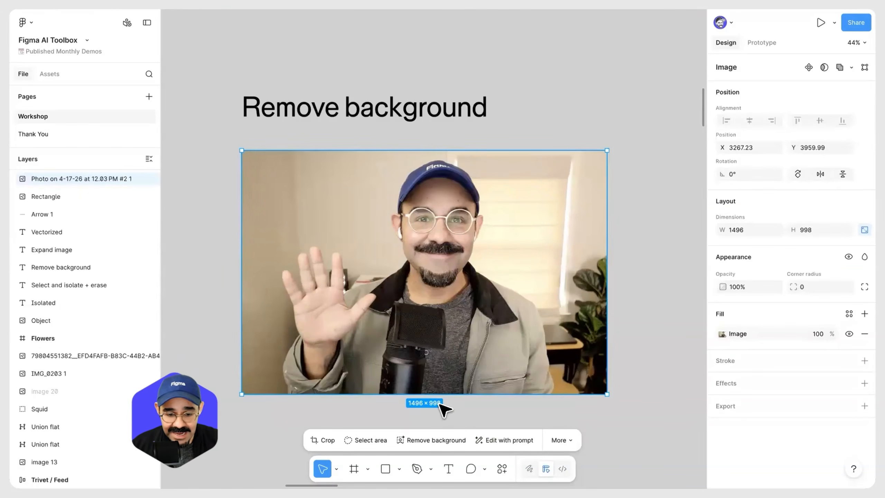
key("p")
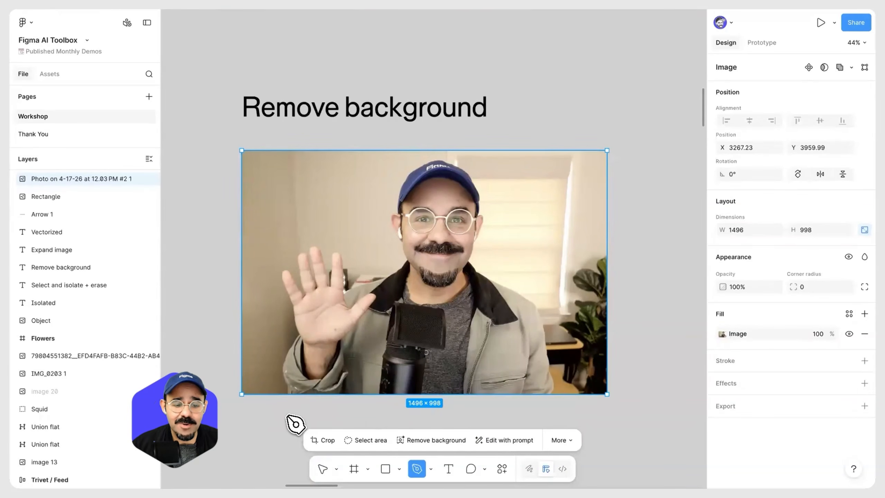
key("v")
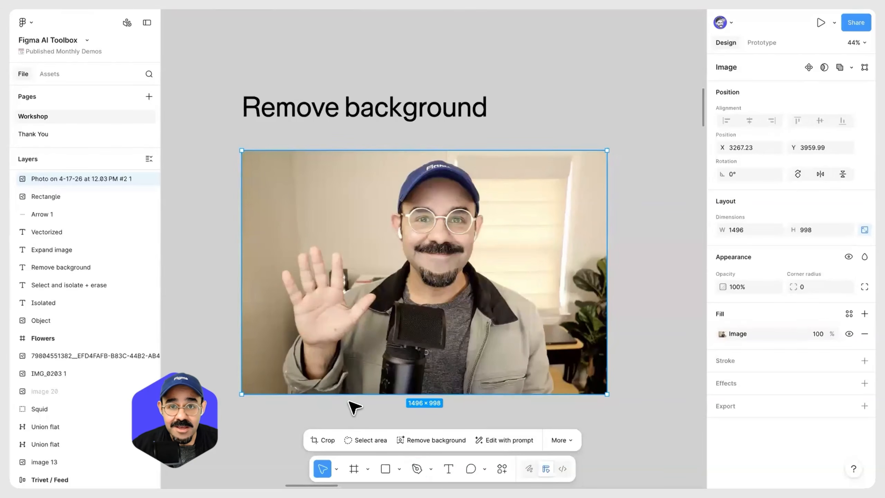
scroll(352, 405, "down", 2)
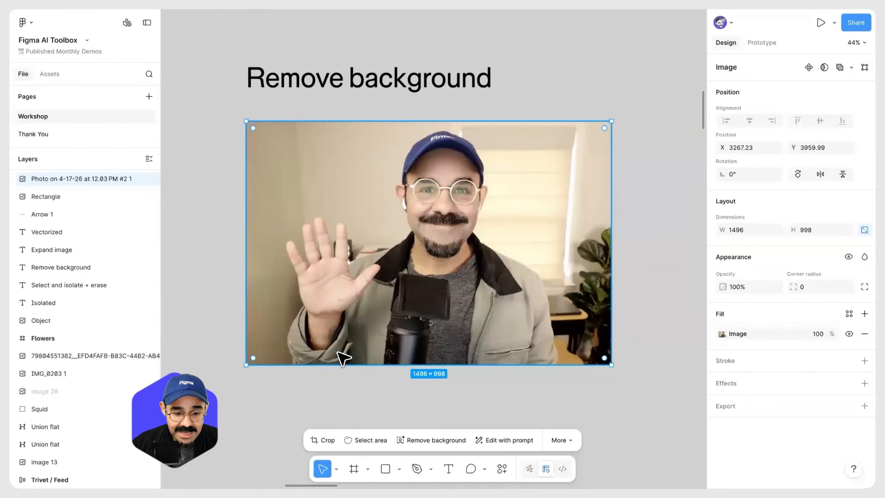
Step: Trace a closed straight-segment outline around the waving man with the Pen tool, from below the photo's lower edge
key("p")
left_click(282, 374)
left_click(277, 330)
left_click(291, 304)
left_click(276, 250)
left_click(276, 210)
left_click(317, 195)
left_click(359, 206)
left_click(371, 241)
left_click(404, 226)
left_click(385, 195)
left_click(385, 176)
left_click(404, 132)
left_click(455, 124)
left_click(492, 140)
left_click(499, 201)
left_click(491, 227)
left_click(552, 266)
left_click(571, 307)
left_click(567, 346)
left_click(565, 374)
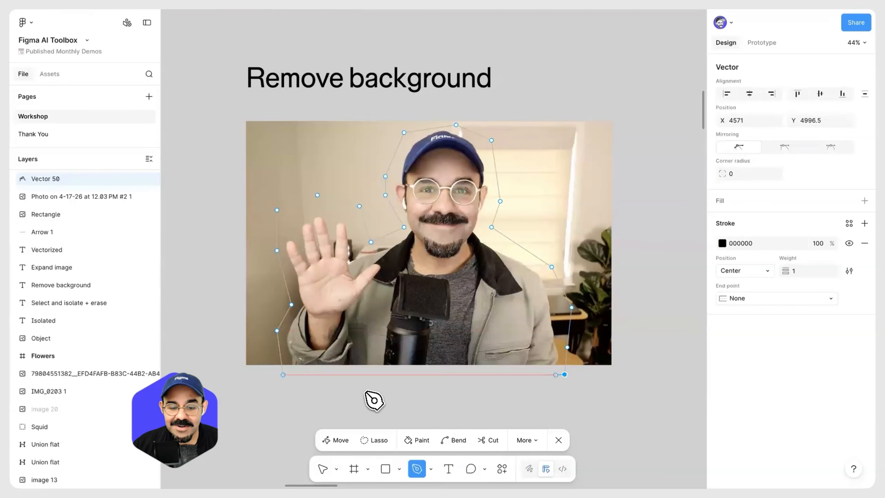
left_click(283, 374)
Step: Swap the traced outline's stroke for a solid black fill and send the shape to the back
key("shift+x")
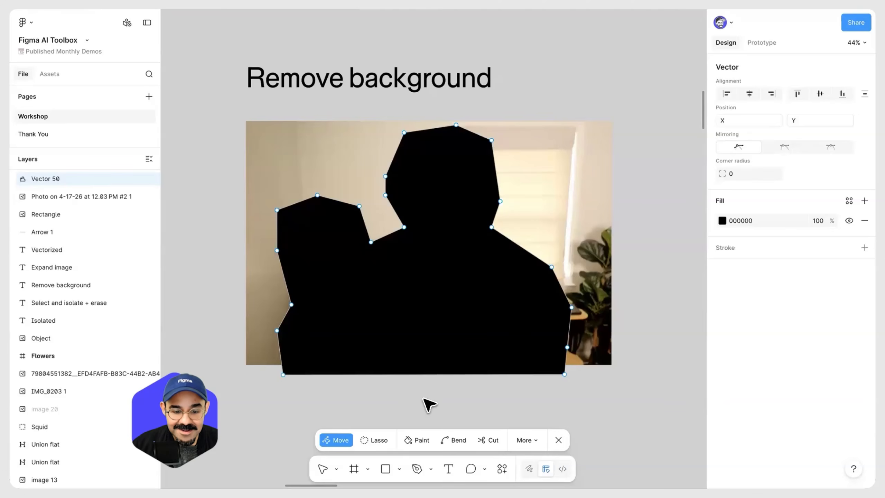
key("Escape")
key("bracketleft")
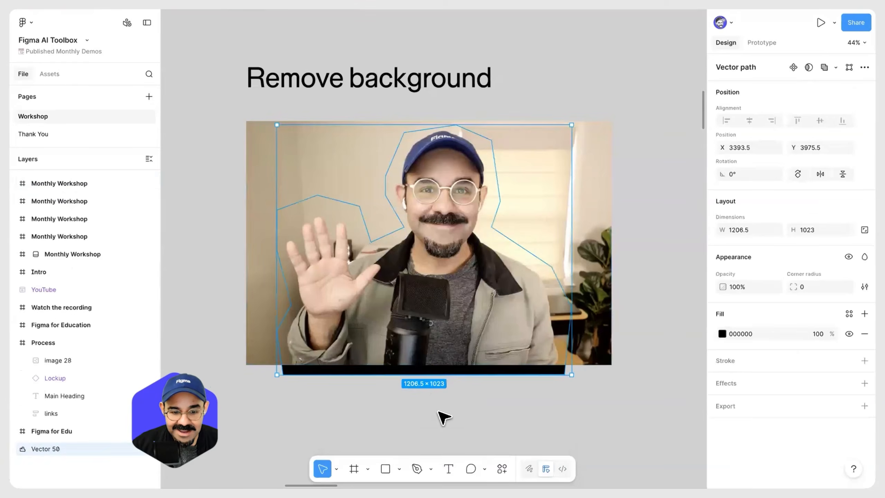
Step: Mask the waving photo with the traced shape using Use as mask
left_click(438, 303, "shift")
right_click(438, 303)
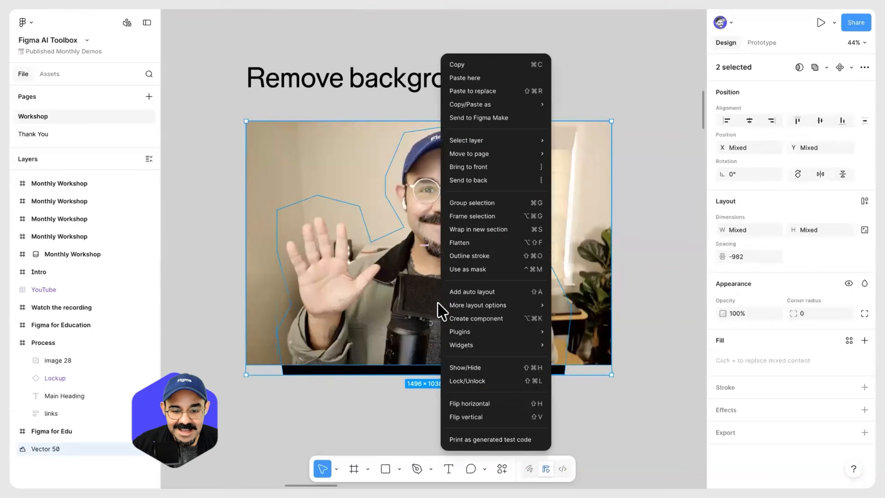
left_click(471, 276)
left_click(435, 417)
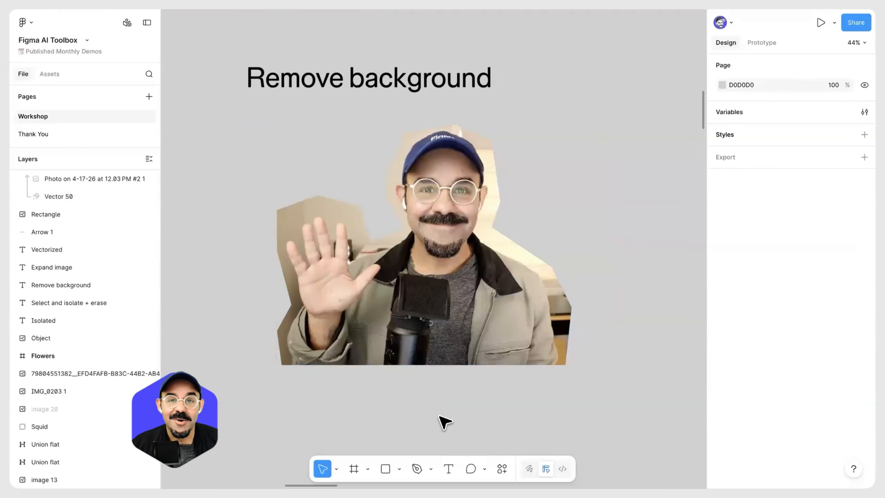
Step: Undo the mask and the traced outline to restore the full photo
key("ctrl+z")
key("ctrl+z")
key("ctrl+z")
left_click(447, 381)
left_click(449, 372)
left_click(450, 379)
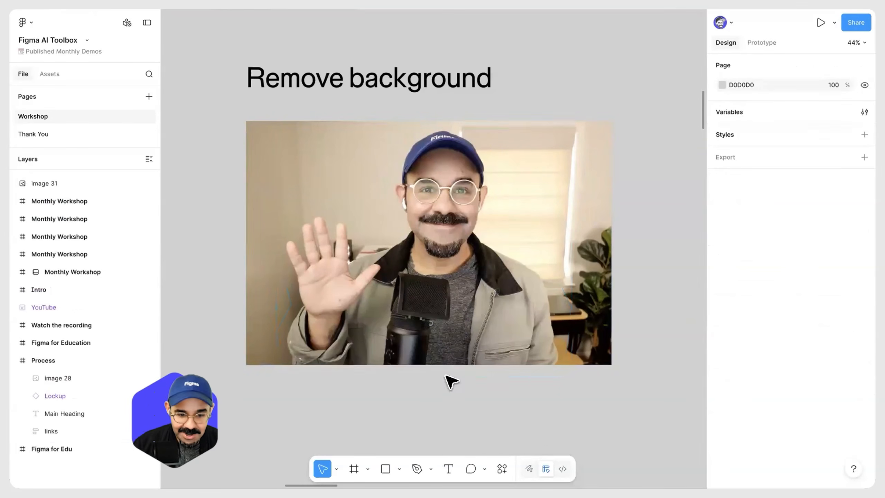
Step: Remove the background from the waving photo with the AI Remove background tool
left_click(419, 321)
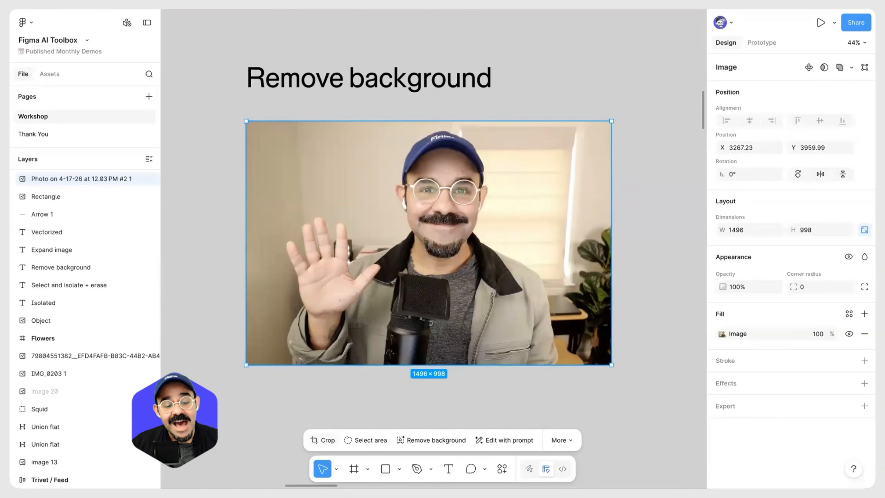
left_click(420, 439)
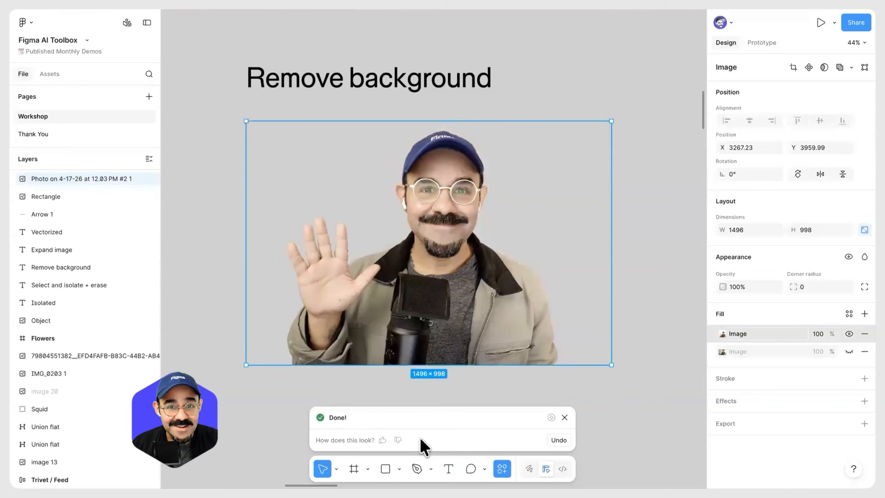
left_click(478, 387)
left_click_drag(436, 229, 515, 329)
key("super+z")
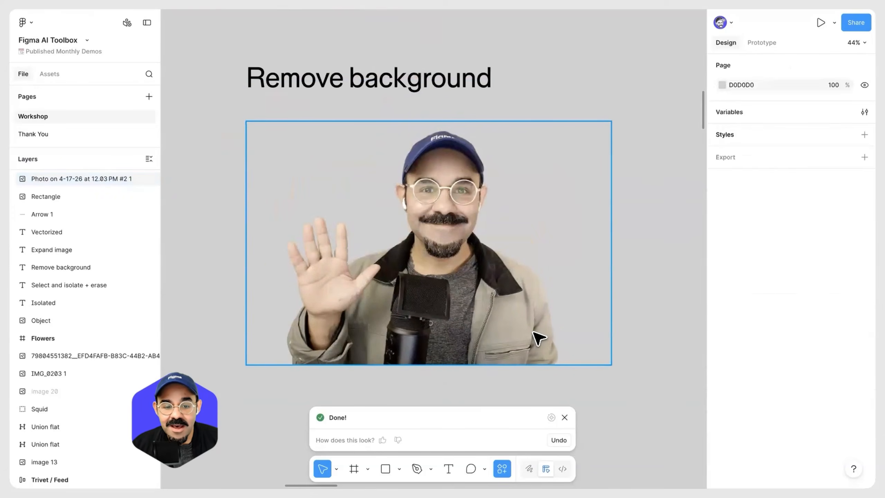
Step: Toggle the original image fill's visibility to compare it with the cutout, leaving it hidden
left_click(501, 296)
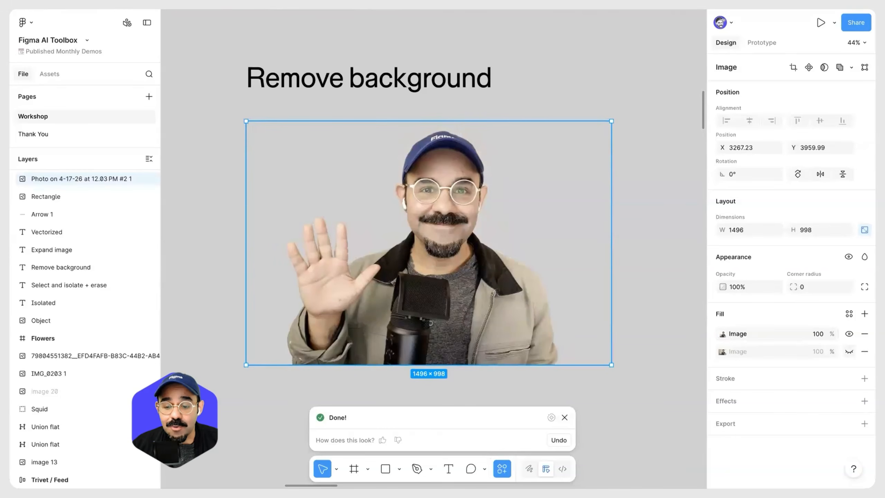
left_click(849, 351)
left_click(849, 351)
left_click(849, 351)
left_click(849, 351)
left_click(849, 351)
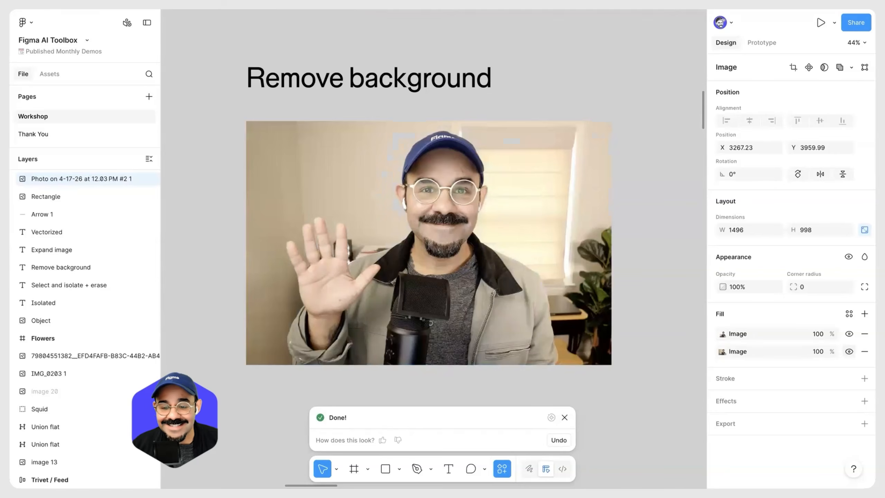
left_click(849, 351)
Step: Toggle the cutout fill's visibility, leaving it shown, and make the original image fill visible
left_click(849, 333)
left_click(849, 333)
left_click(849, 334)
left_click(849, 333)
left_click(849, 333)
left_click(849, 334)
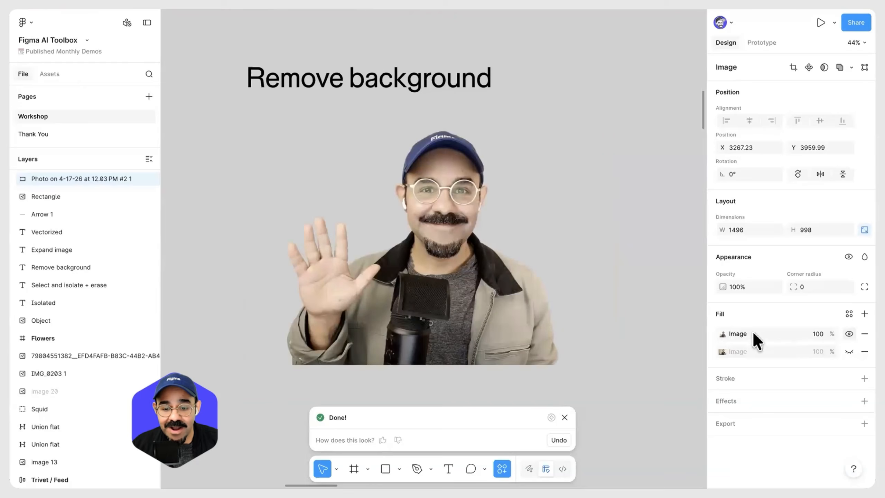
left_click(849, 351)
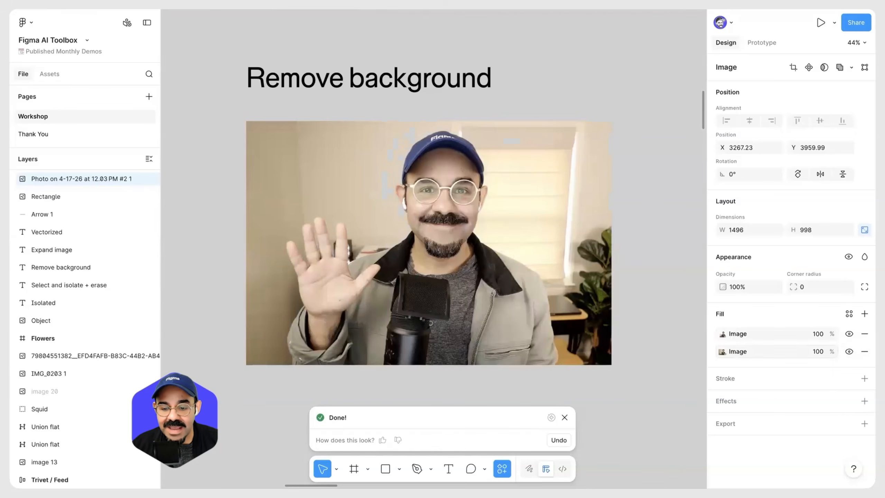
Step: Try fully desaturating the cutout image fill, and reset its saturation
left_click(849, 352)
left_click(849, 351)
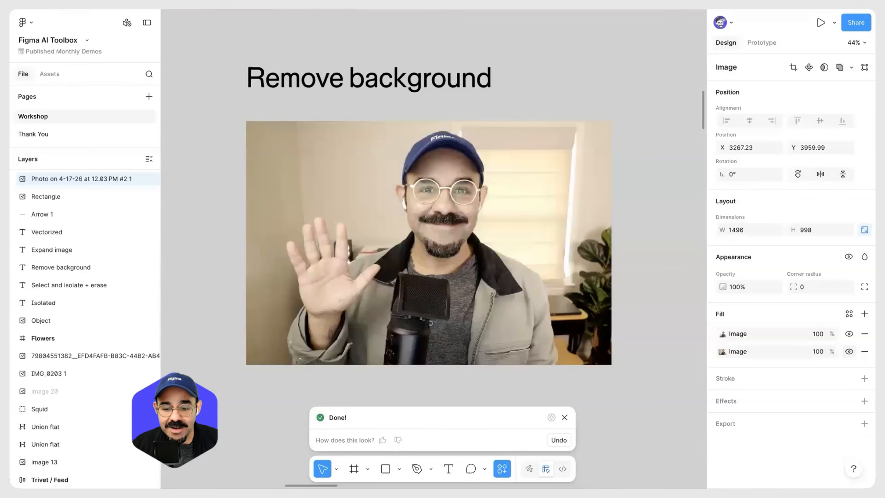
left_click(722, 334)
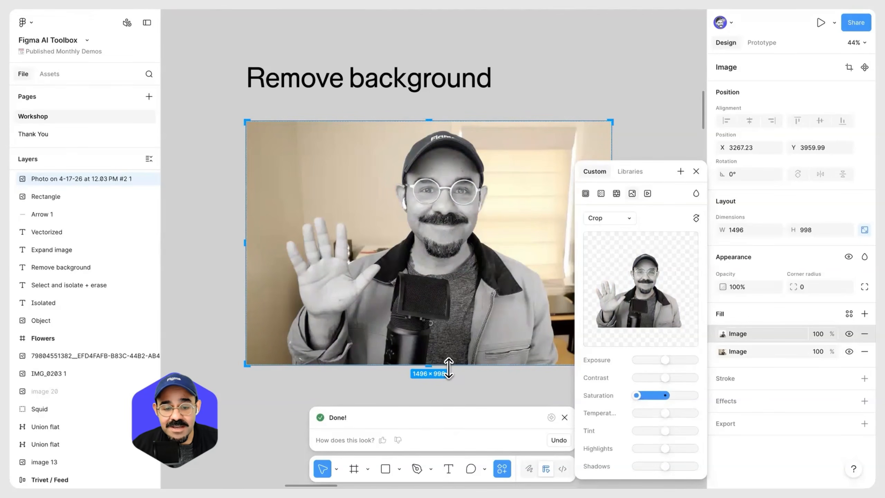
left_click(665, 395)
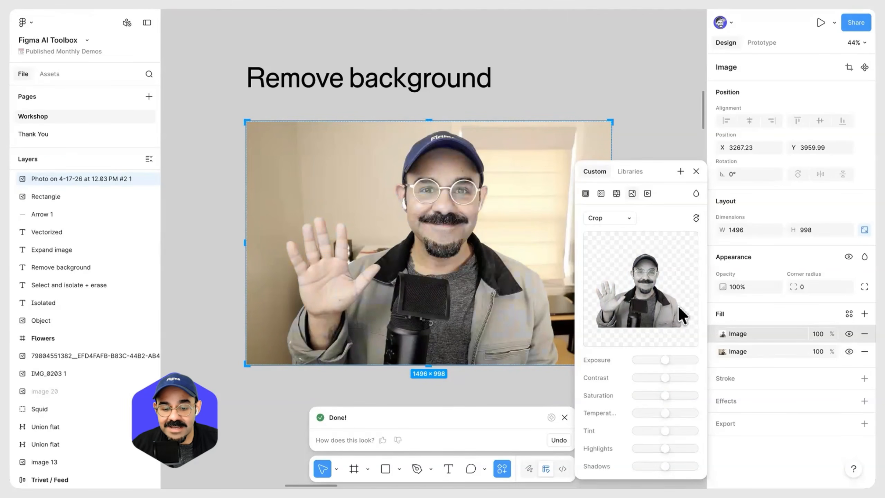
left_click(696, 171)
Step: Fully desaturate the original image fill beneath the cutout and hide that fill
left_click(714, 351)
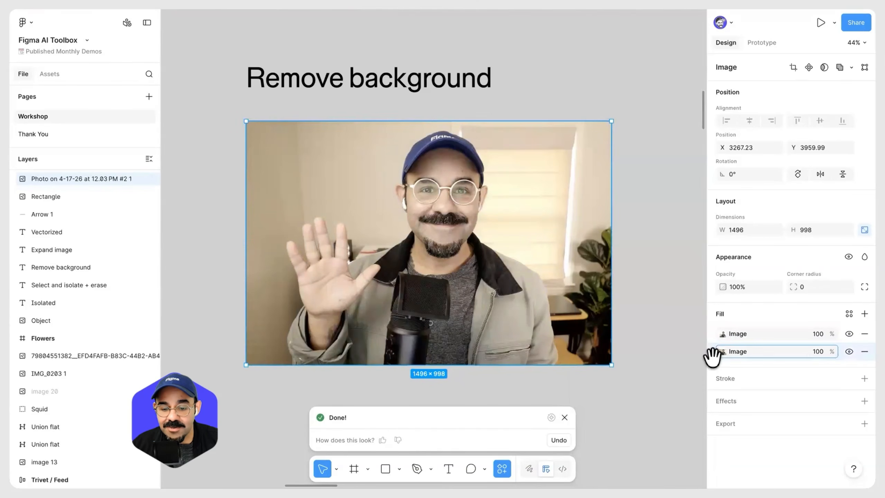
left_click(721, 352)
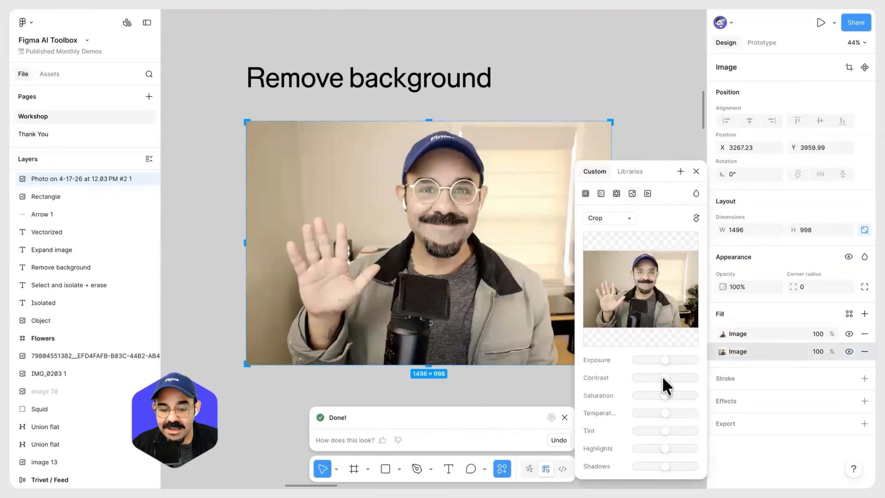
left_click_drag(664, 395, 603, 398)
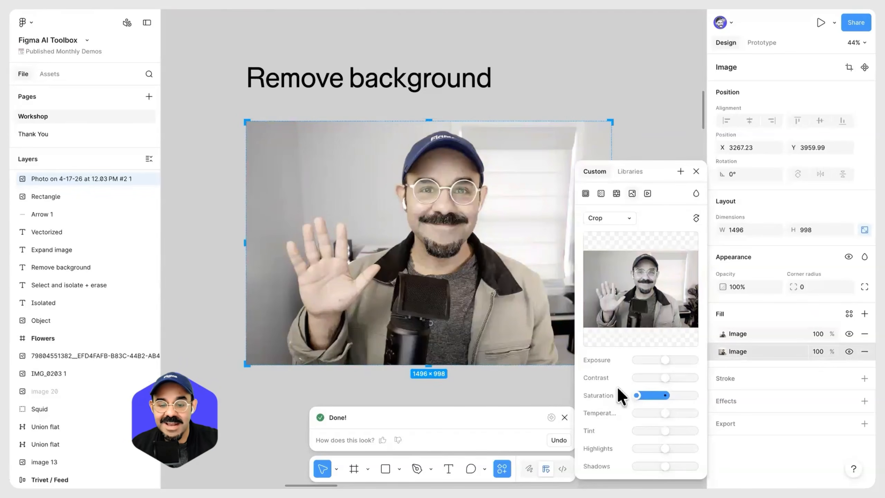
left_click(696, 171)
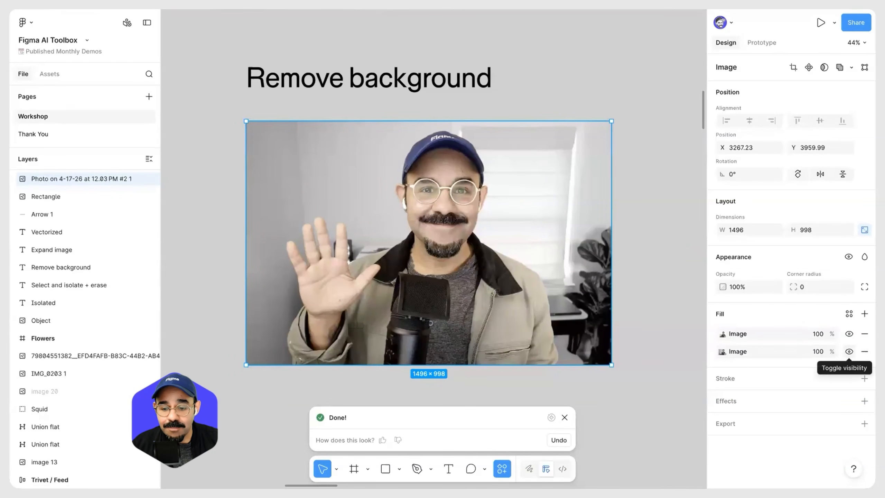
left_click(849, 351)
scroll(523, 259, "down", 2)
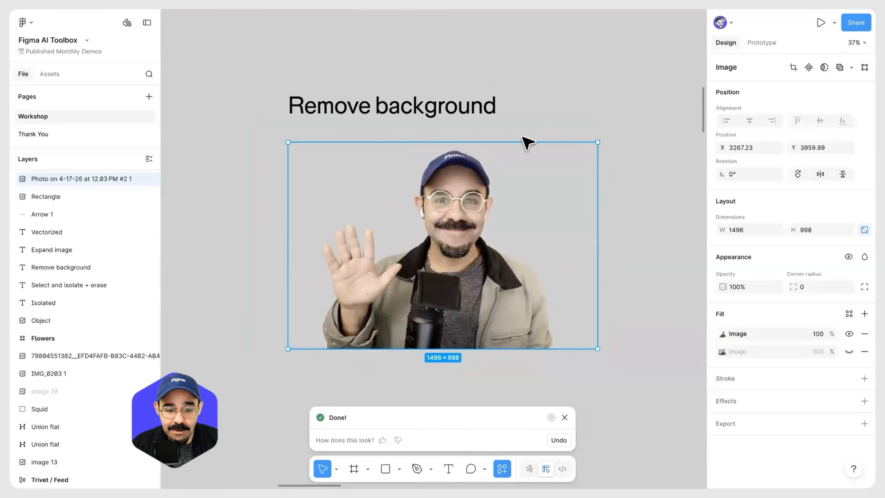
left_click(527, 140)
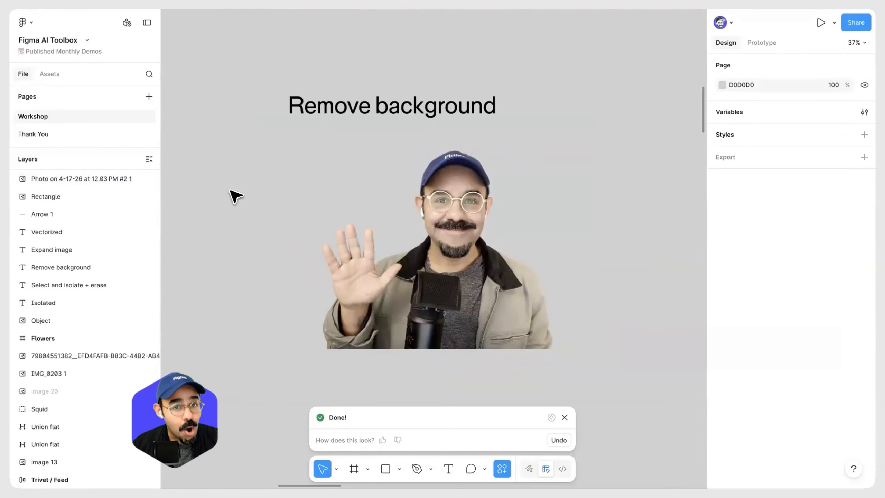
Step: Draw a circle about 393 × 393 beside the waving photo and fill it with red BA2424
key("o")
left_click_drag(204, 185, 268, 267)
left_click(451, 283)
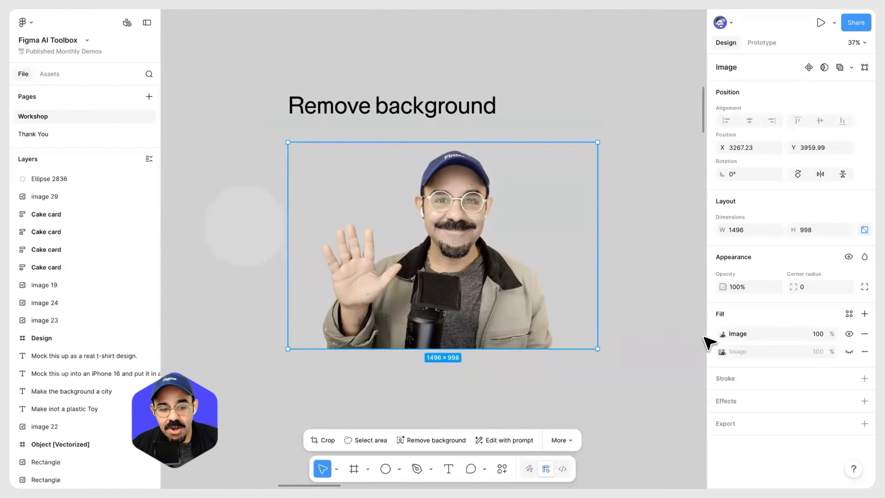
left_click(260, 230)
left_click(721, 333)
left_click_drag(642, 306, 677, 276)
left_click(413, 372)
Step: Copy the cutout image fill from the waving photo onto the red circle
left_click(364, 268)
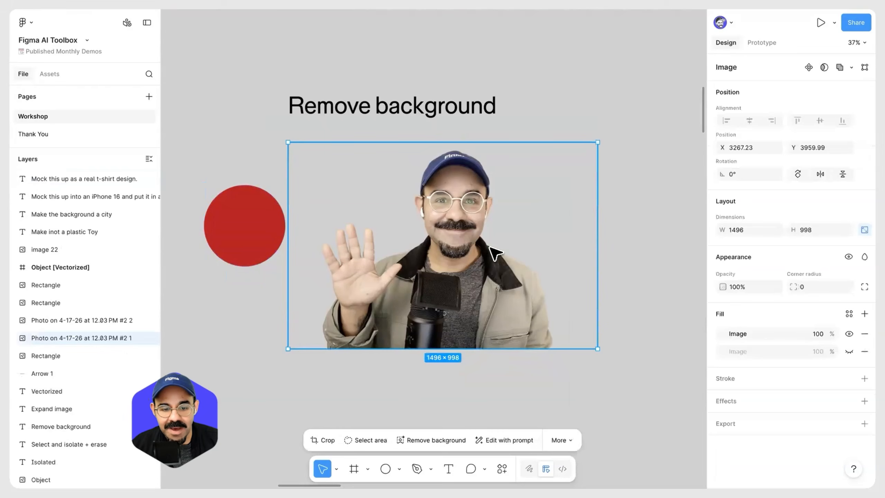
left_click(713, 335)
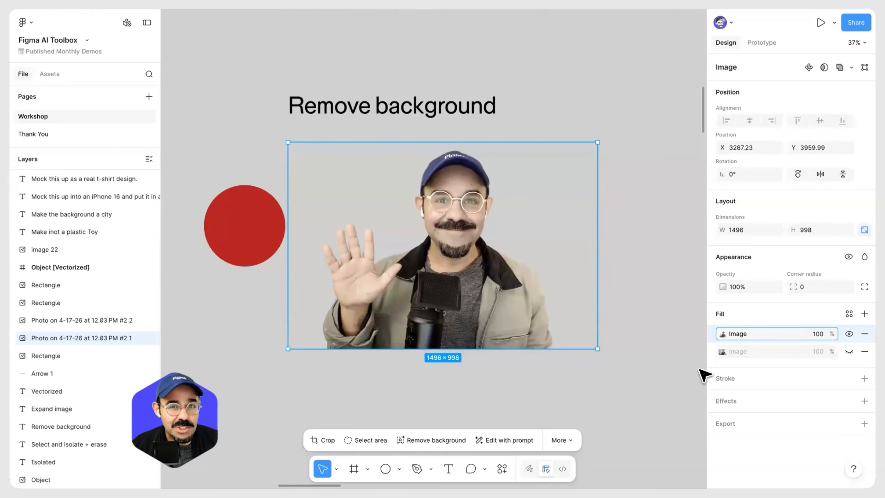
left_click_drag(714, 336, 249, 258)
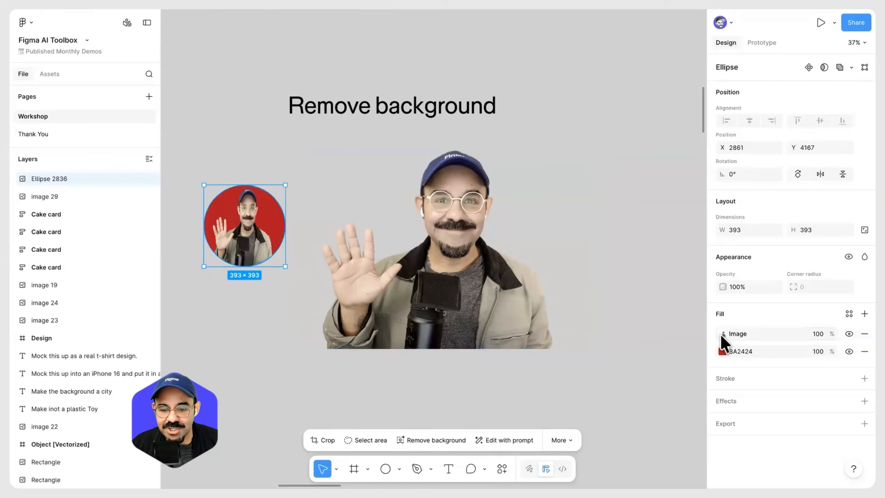
Step: Change the scaling mode of the circle's image fill from Crop to Fill
left_click(722, 333)
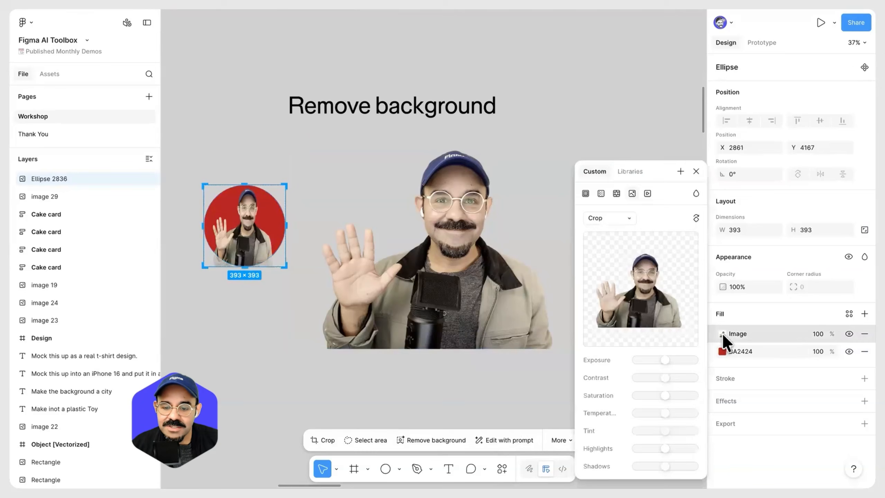
left_click(619, 217)
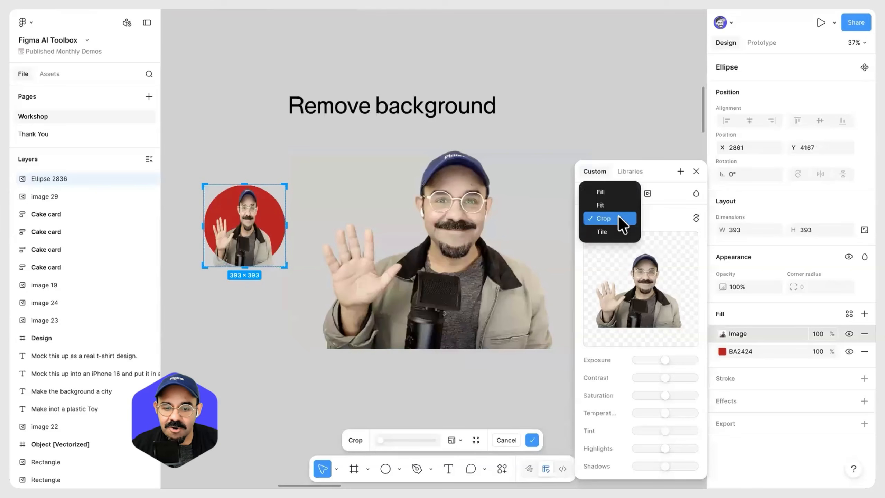
left_click(617, 194)
left_click(231, 243)
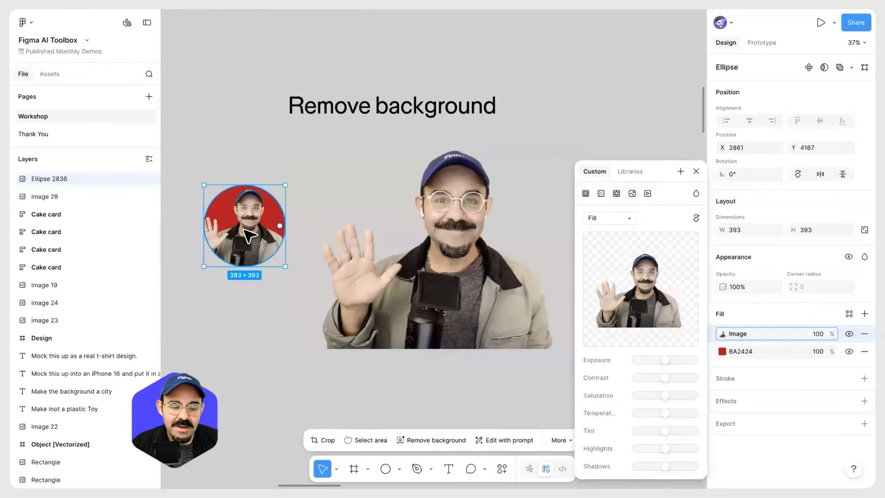
scroll(248, 237, "up", 3)
scroll(257, 246, "down", 3)
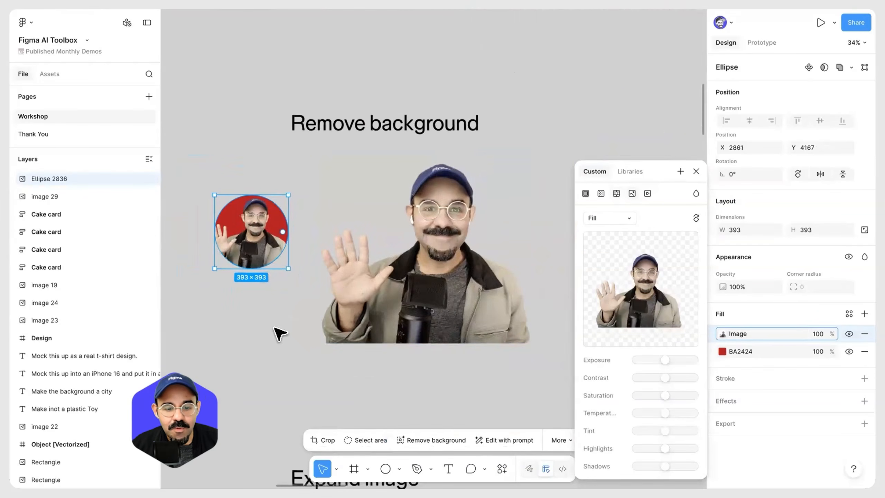
left_click(695, 171)
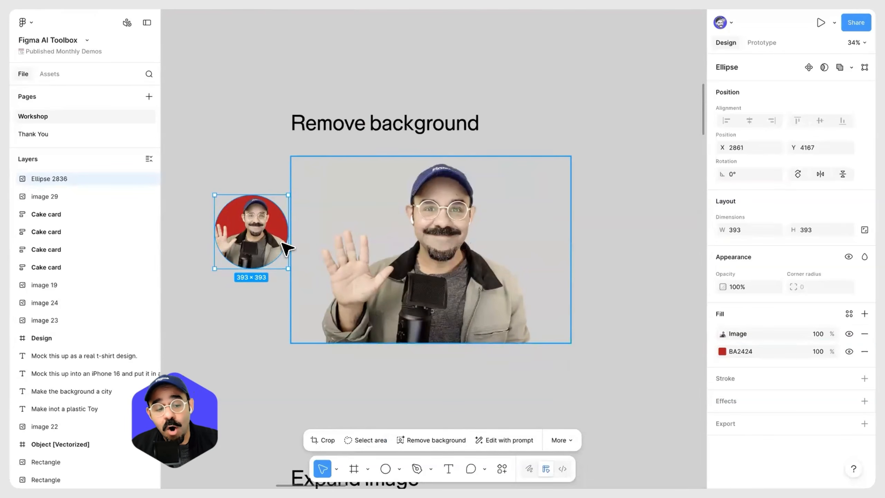
Step: Enlarge the portrait circle to about 700 × 700, and delete it from the canvas
left_click_drag(288, 268, 343, 329)
left_click_drag(294, 256, 275, 264)
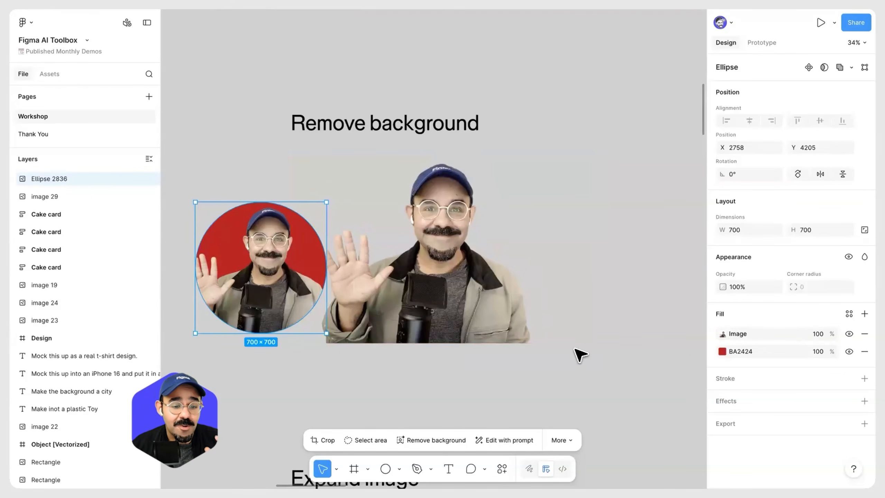
key("Delete")
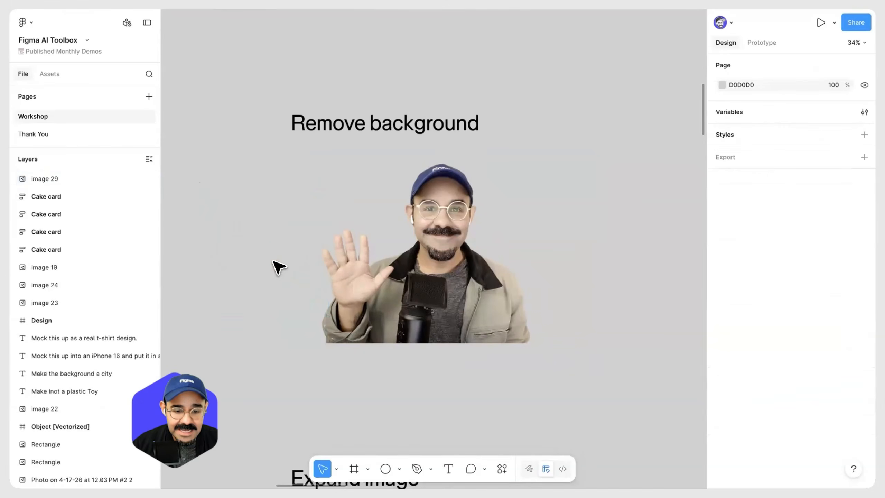
Step: Unlock the aspect ratio of the tulip image under Expand image and resize it to about 1538 × 1102
scroll(297, 267, "down", 8)
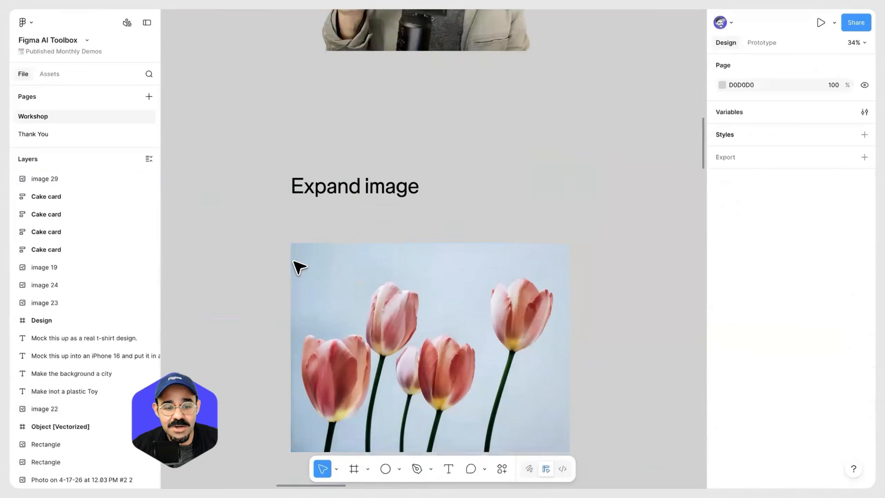
scroll(297, 267, "down", 2)
left_click(373, 250)
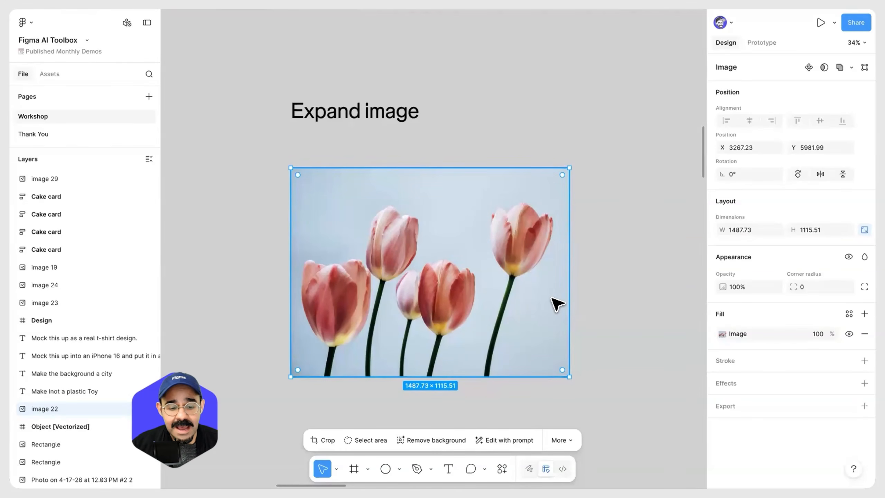
mouse_move(568, 289)
left_mouse_down()
mouse_move(588, 289)
mouse_move(481, 293)
mouse_move(596, 293)
mouse_move(558, 291)
mouse_move(567, 291)
left_mouse_up()
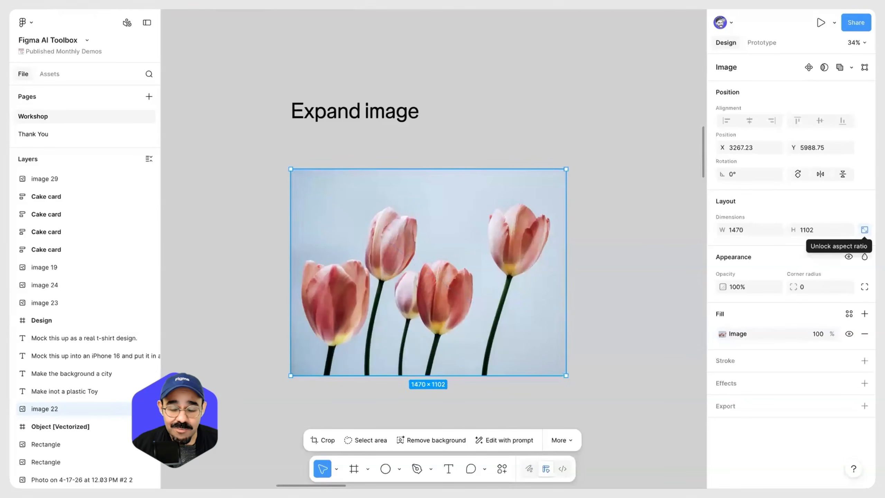
left_click(865, 229)
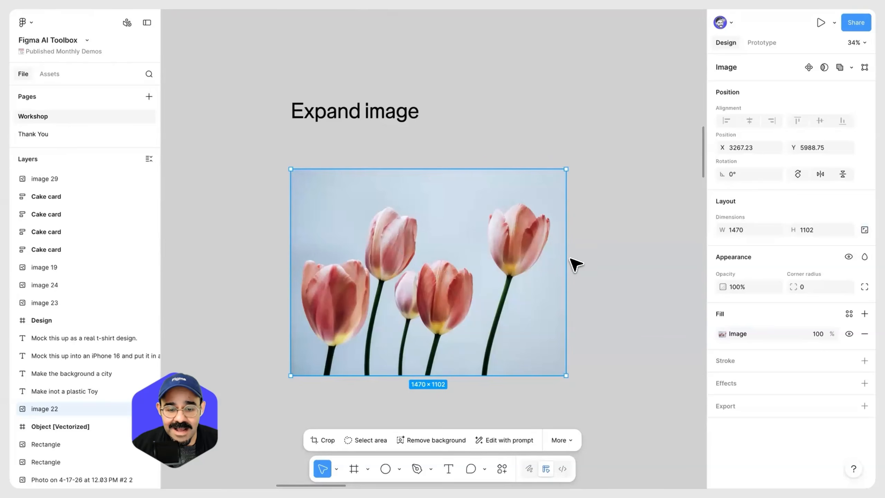
left_click_drag(574, 257, 578, 276)
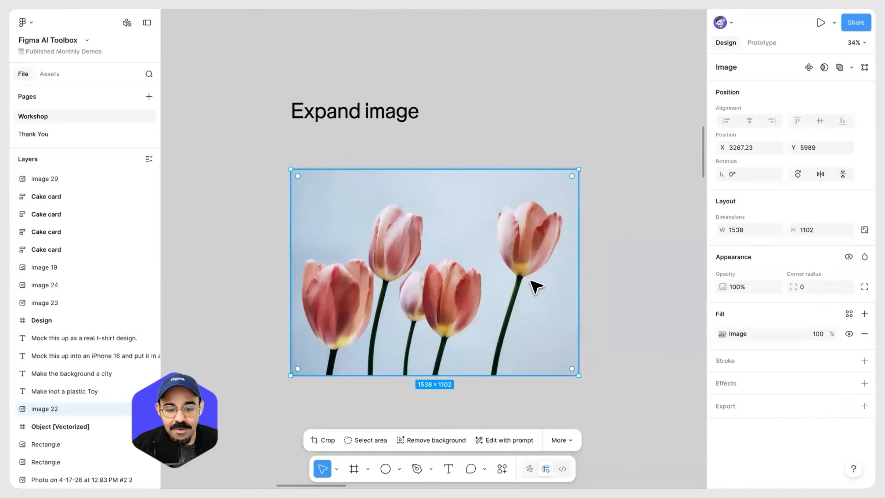
Step: Extend the tulip image's crop area on its right side to about 1869 × 1102 and fill it with AI Expand image
left_click(323, 440)
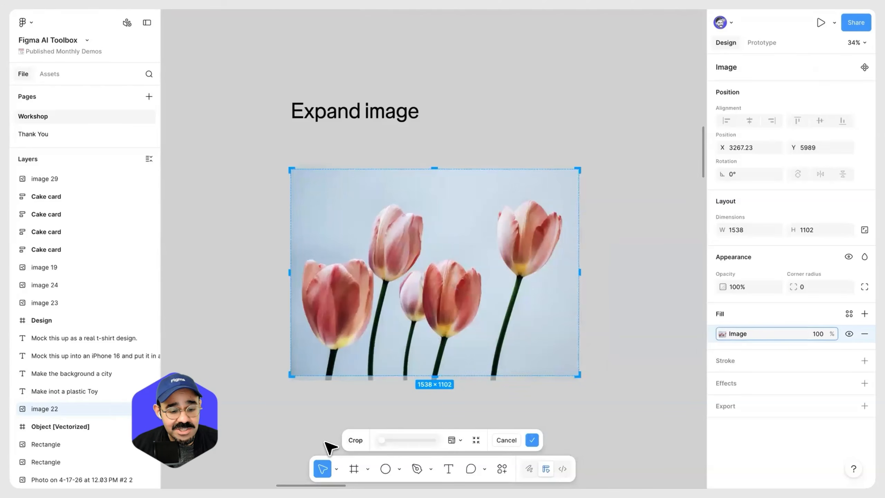
left_click_drag(577, 275, 627, 274)
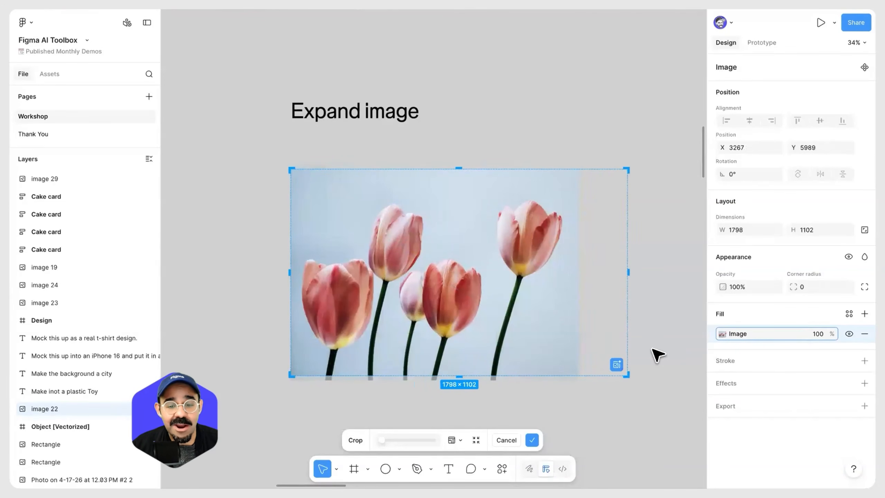
left_click_drag(627, 274, 638, 275)
left_click(630, 365)
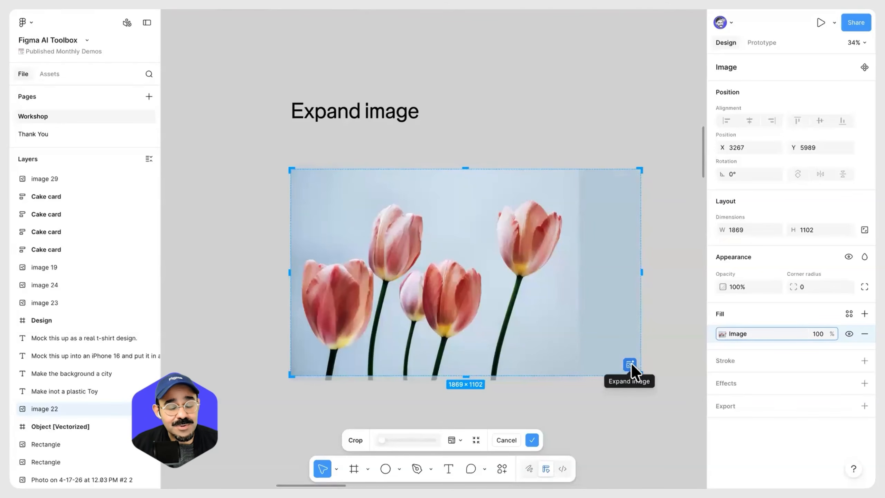
left_click(631, 366)
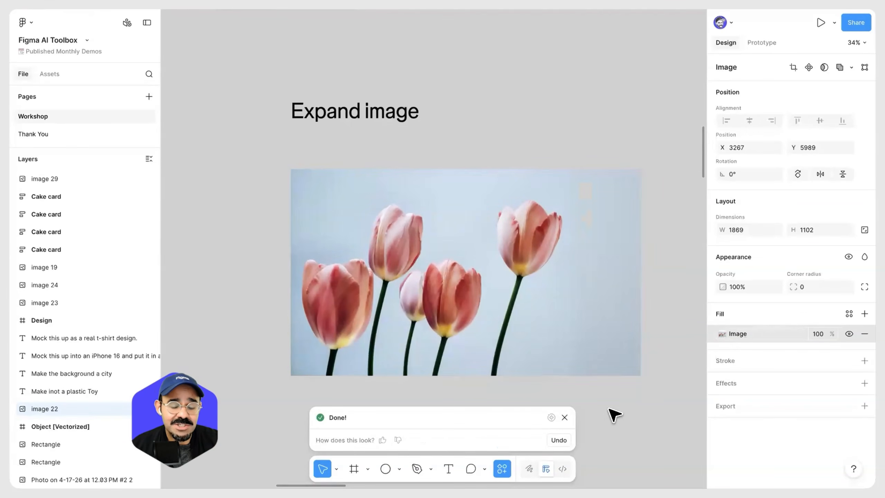
left_click(659, 397)
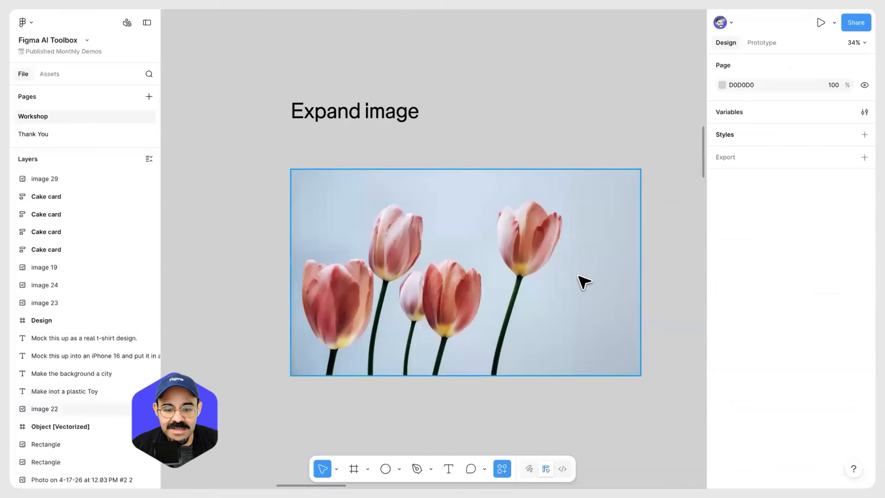
scroll(578, 345, "down", 5)
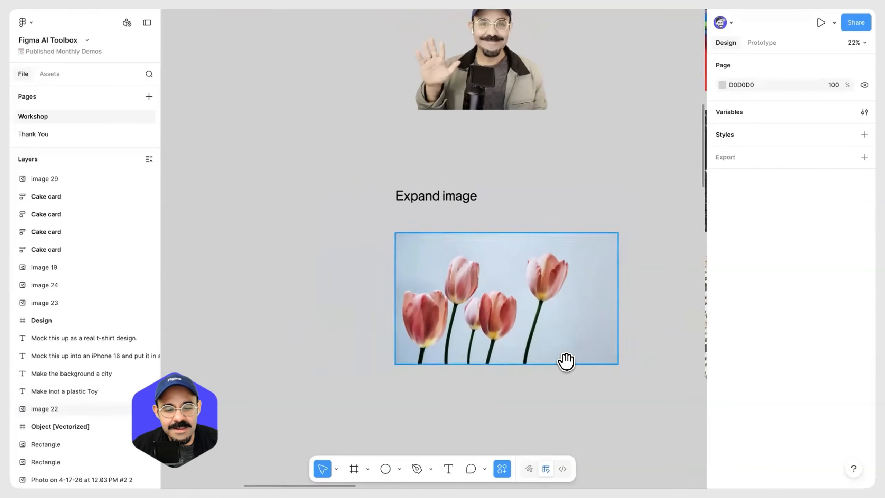
scroll(537, 322, "right", 3)
scroll(537, 322, "down", 2)
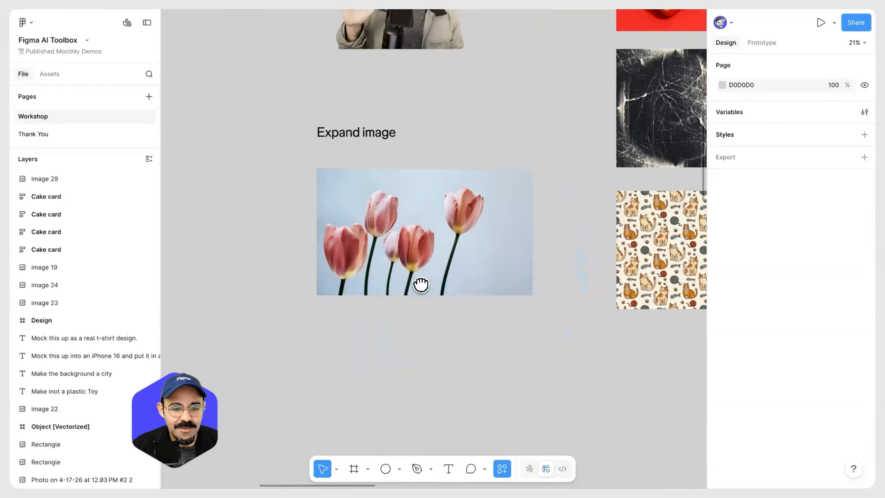
scroll(429, 272, "up", 5)
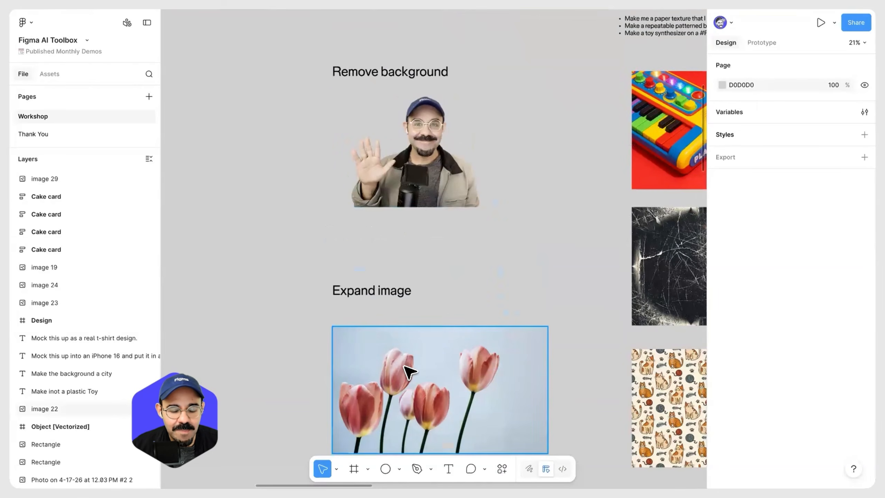
scroll(416, 366, "down", 3)
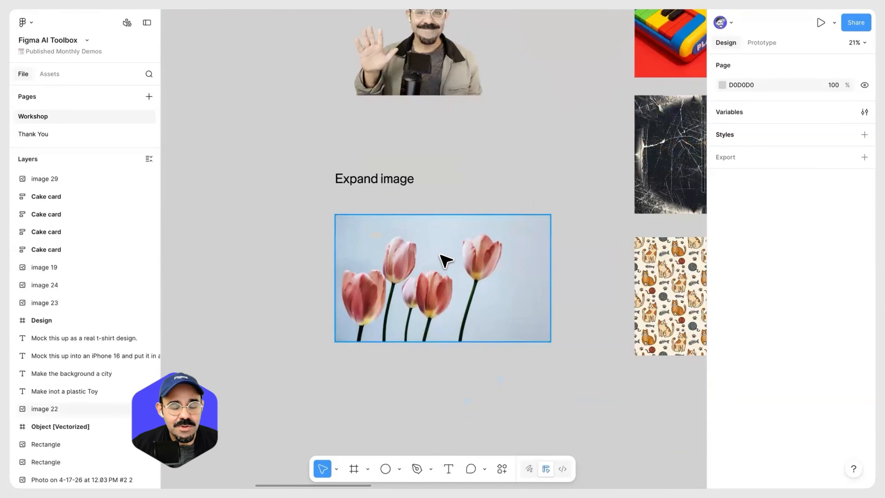
scroll(444, 255, "up", 6)
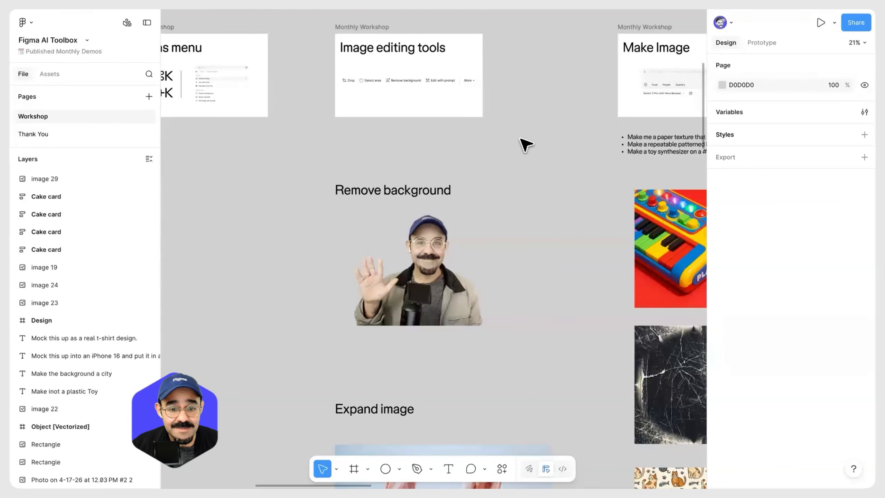
Step: Delete the existing toy synthesizer image with the red background below the Make Image example prompts
scroll(527, 143, "right", 5)
scroll(526, 143, "up", 2)
scroll(546, 84, "up", 5)
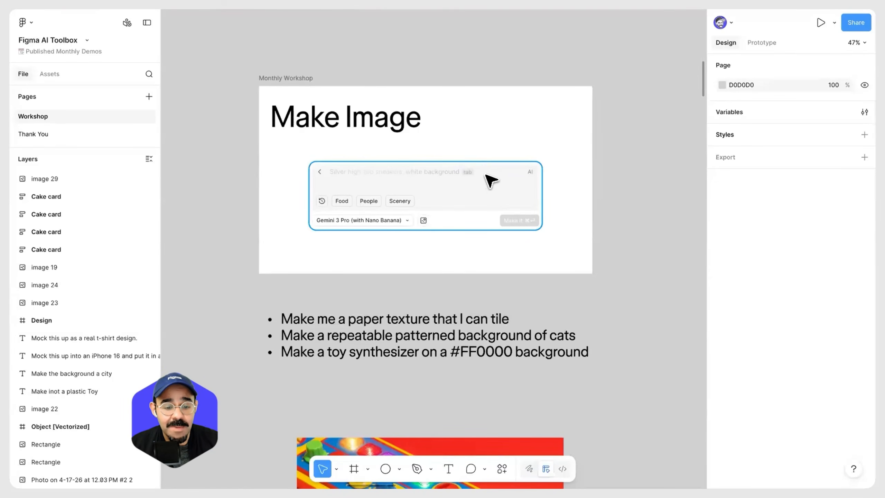
scroll(486, 178, "down", 1)
scroll(486, 179, "up", 1)
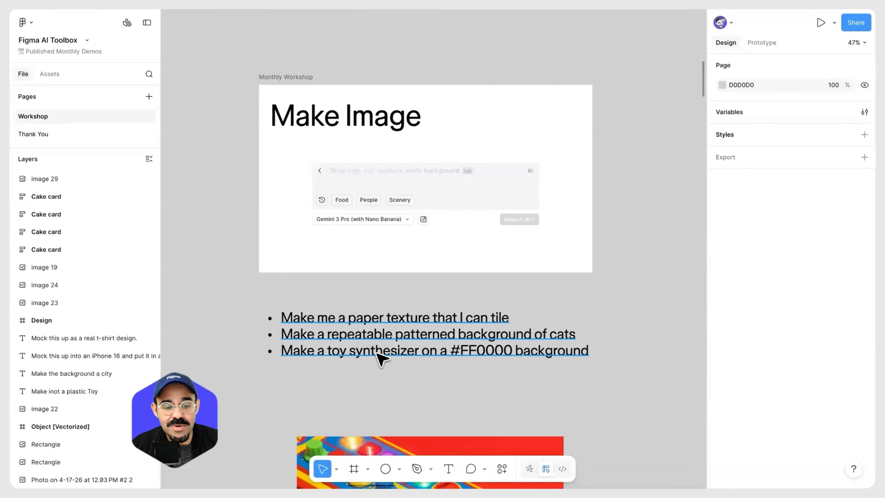
scroll(391, 362, "down", 3)
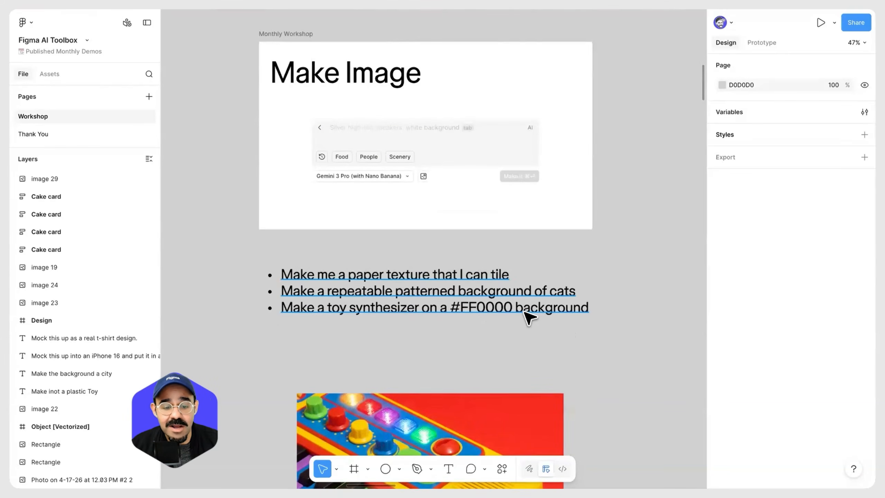
scroll(527, 316, "down", 10)
left_click(459, 317)
scroll(455, 317, "up", 10)
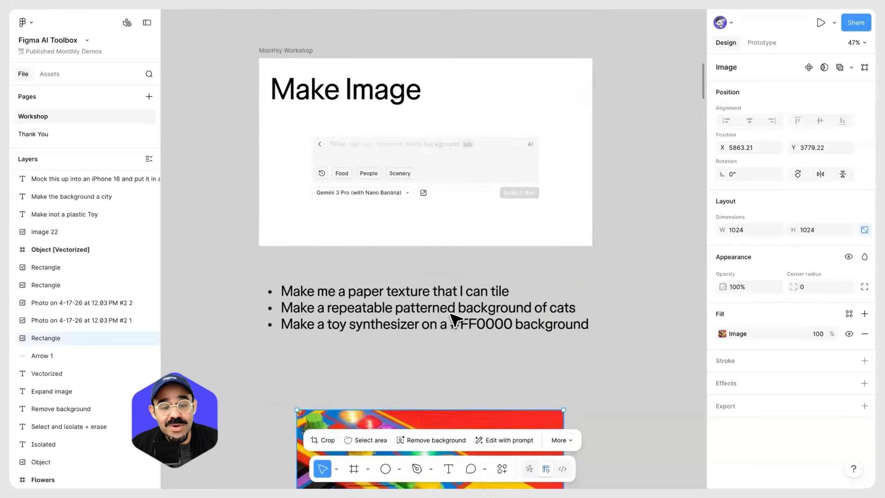
scroll(454, 318, "down", 2)
left_click(406, 368)
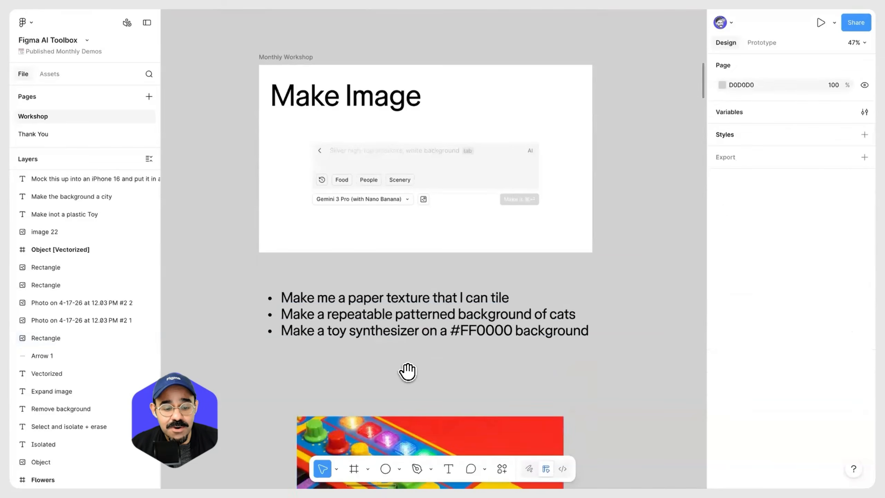
scroll(413, 314, "down", 9)
left_click(414, 299)
key("Delete")
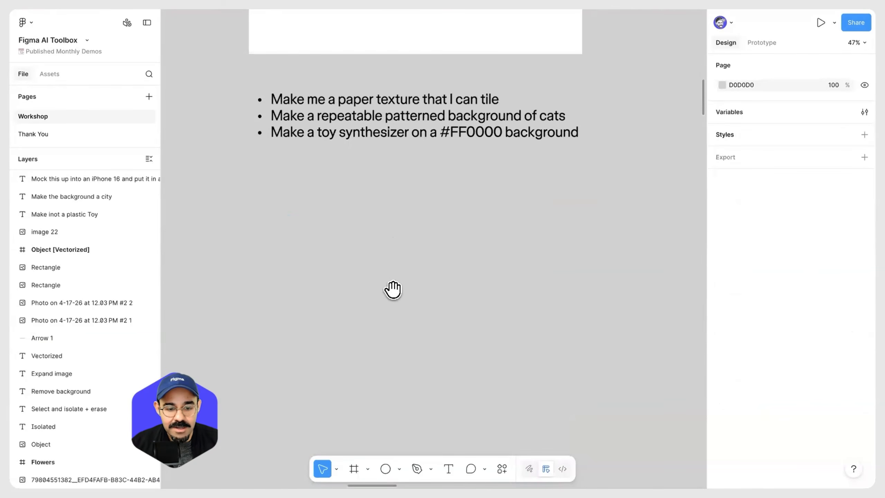
Step: Generate an image from the prompt "Make a toy synthesizer on a blue background, show the full synthesizer and have it slightly cropped on the bottom of the image"
scroll(383, 350, "up", 7)
scroll(414, 335, "down", 5)
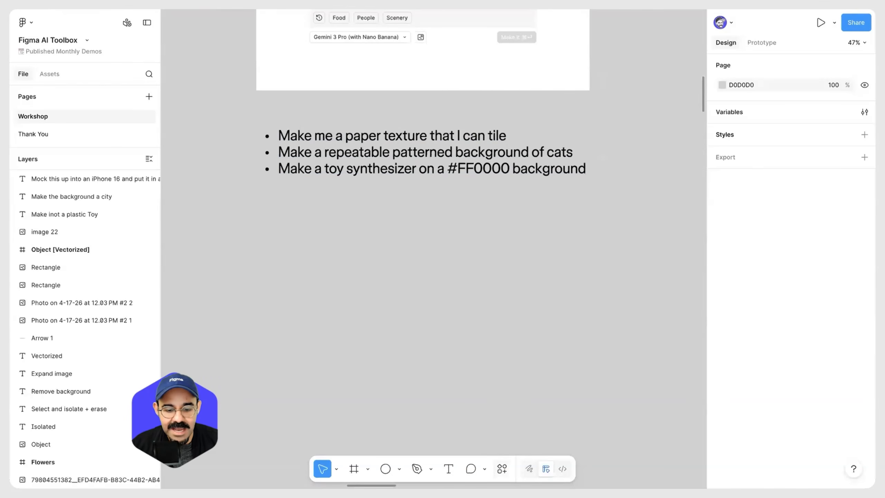
key("super+k")
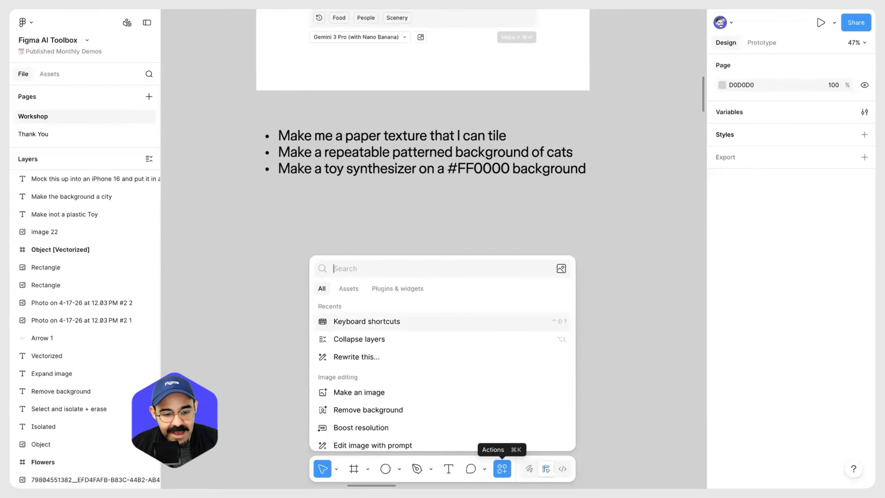
type("Make")
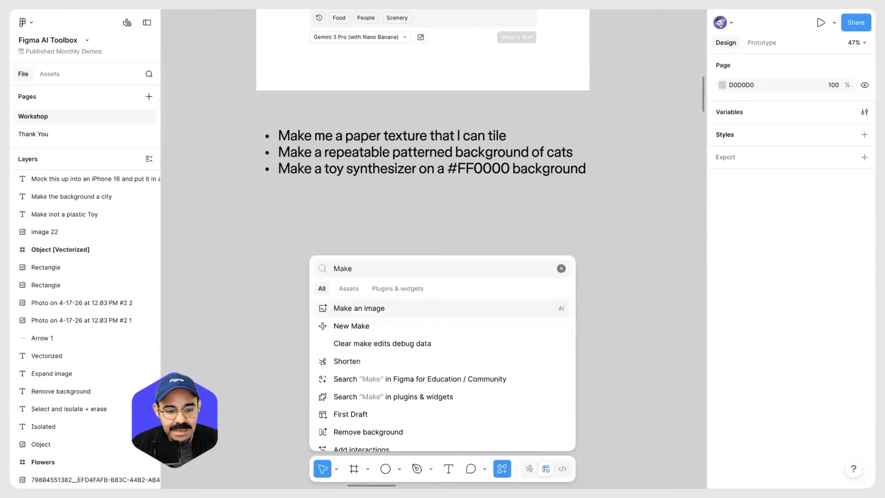
left_click(380, 308)
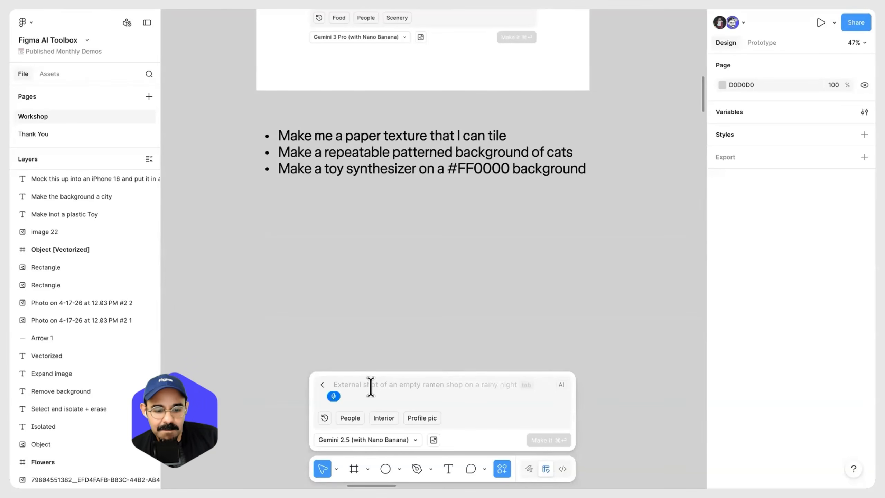
type("synthetic")
type("er on a")
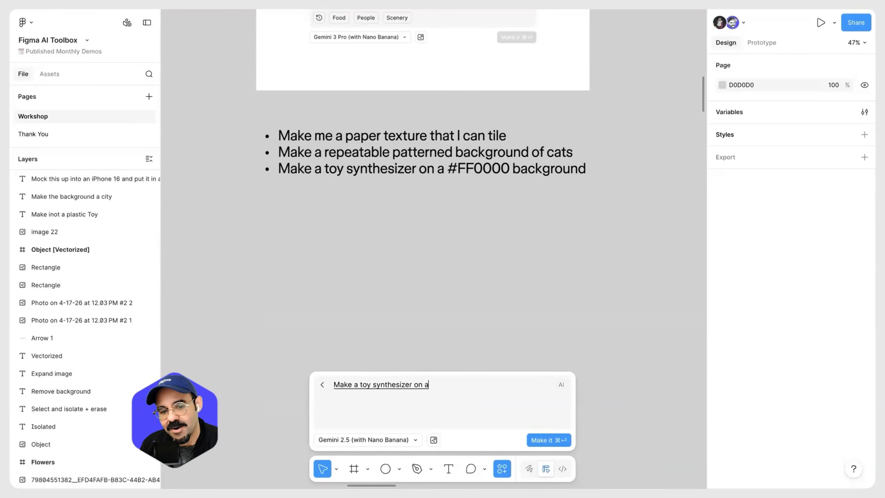
type(" blue background,")
type(" show the full synthesis")
type("er and have it slightly")
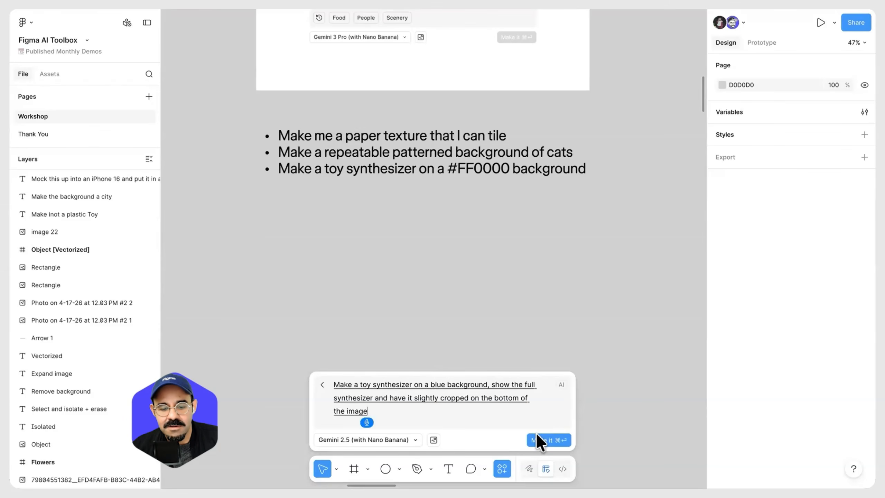
left_click(541, 440)
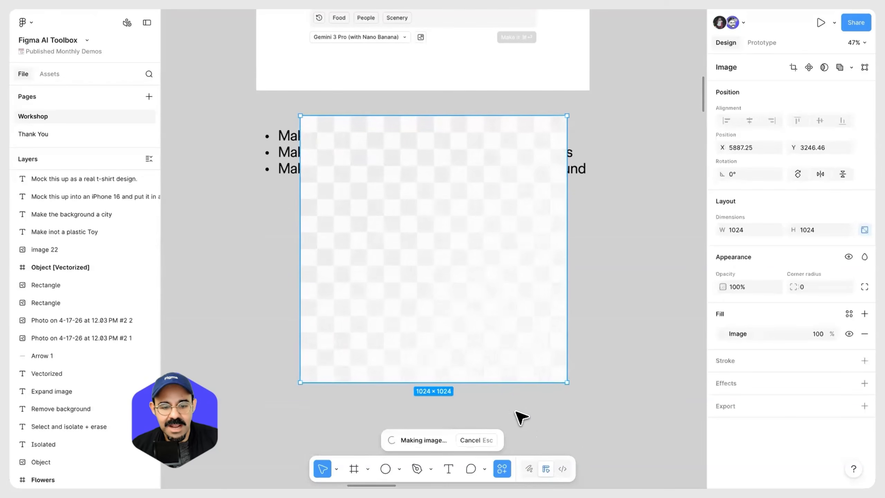
Step: Move the newly generated image down below the list of example prompts, to X 5900, Y 3571
scroll(505, 334, "down", 1)
left_click_drag(491, 269, 498, 336)
scroll(592, 316, "down", 2)
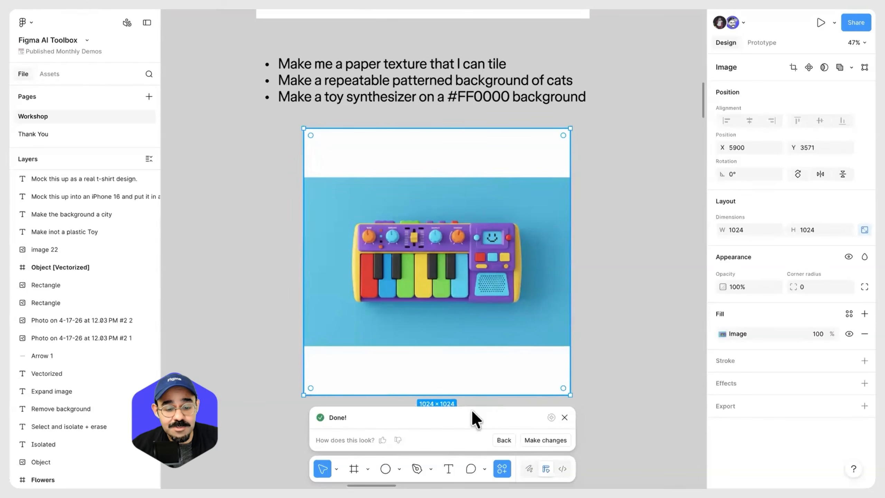
Step: Edit the generated synthesizer image with the prompt "Give it more keys", keeping the Gemini 2.5 (with Nano Banana) model, and dismiss the comparison
left_click(556, 441)
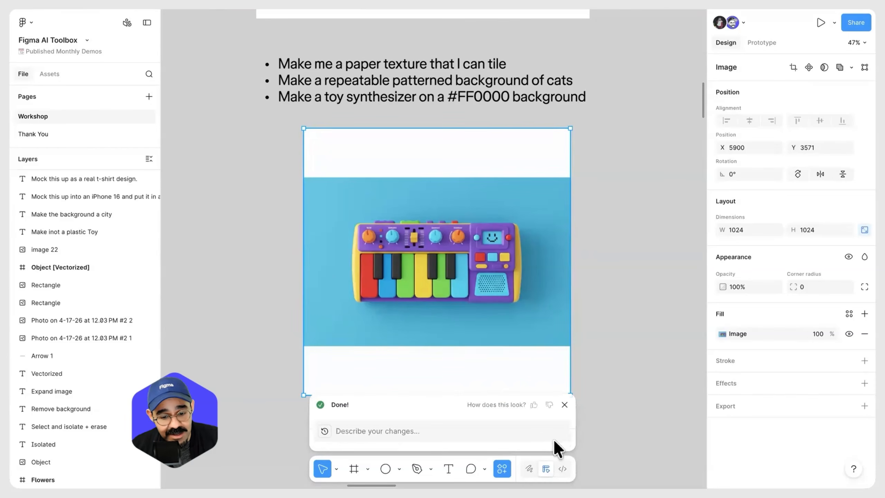
left_click(425, 431)
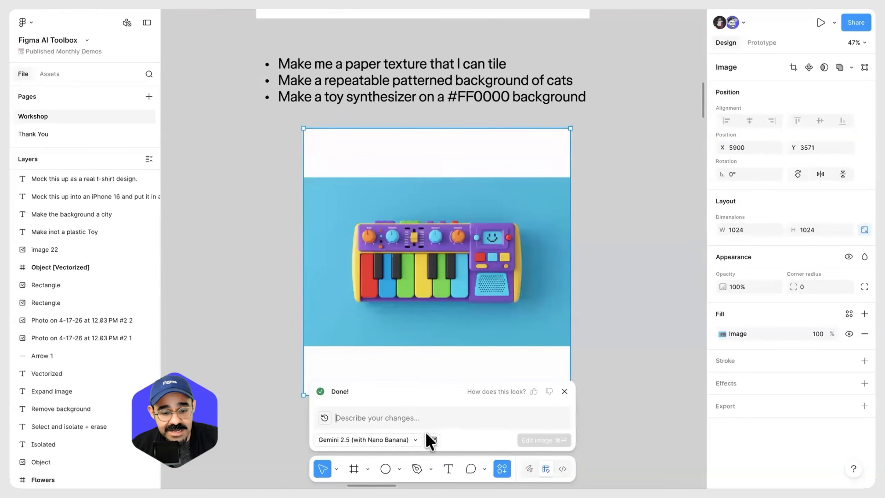
type("Give it more keys")
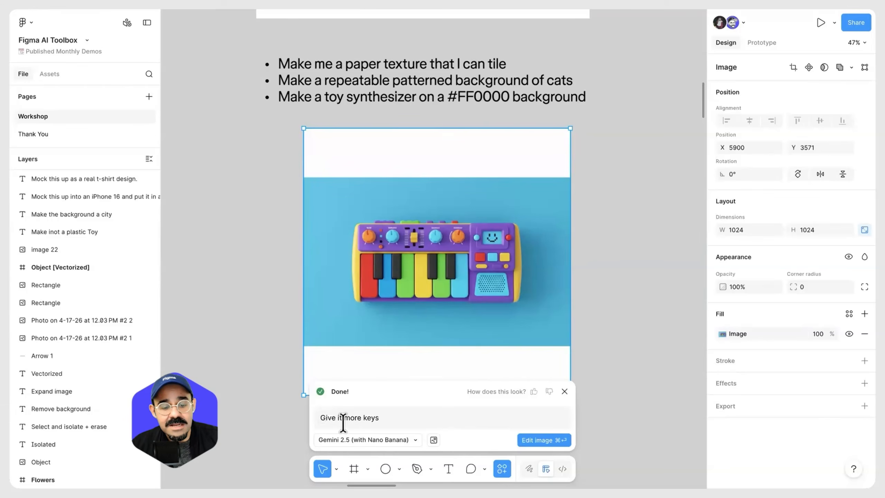
left_click(415, 441)
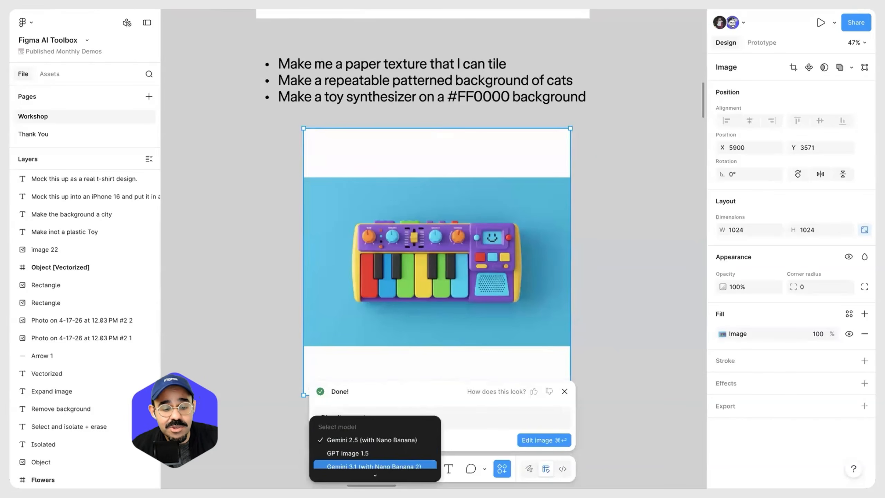
scroll(400, 441, "down", 2)
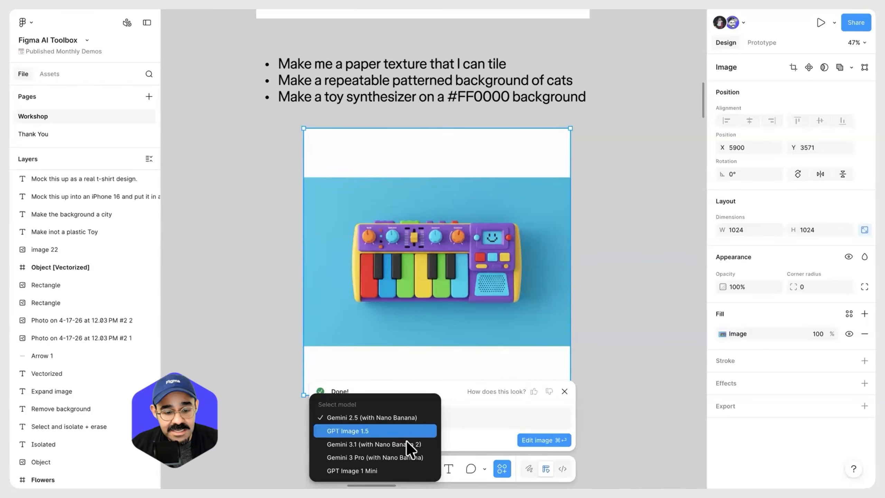
left_click(405, 419)
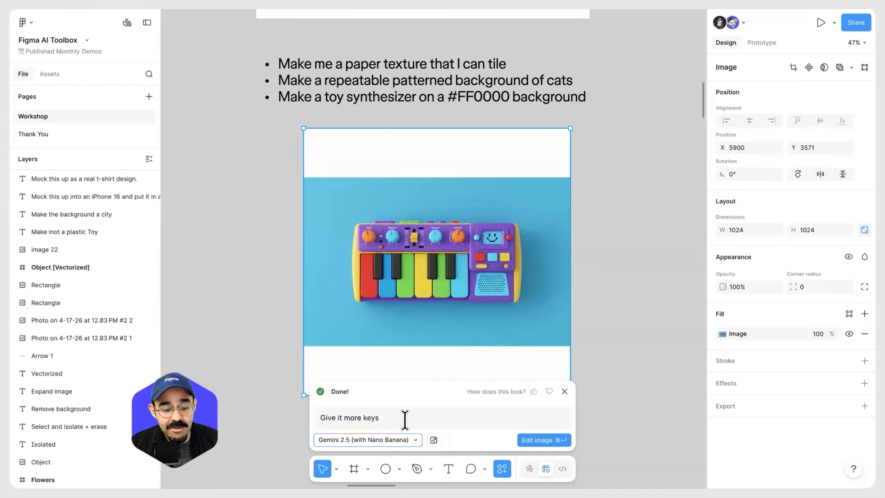
left_click(540, 441)
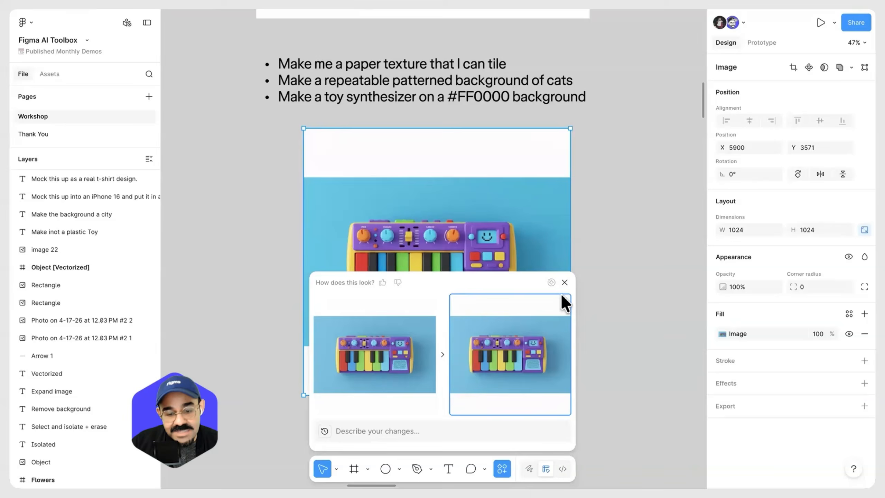
left_click(564, 282)
Step: Delete the black scratched paper texture image above the cat pattern
scroll(569, 279, "down", 2)
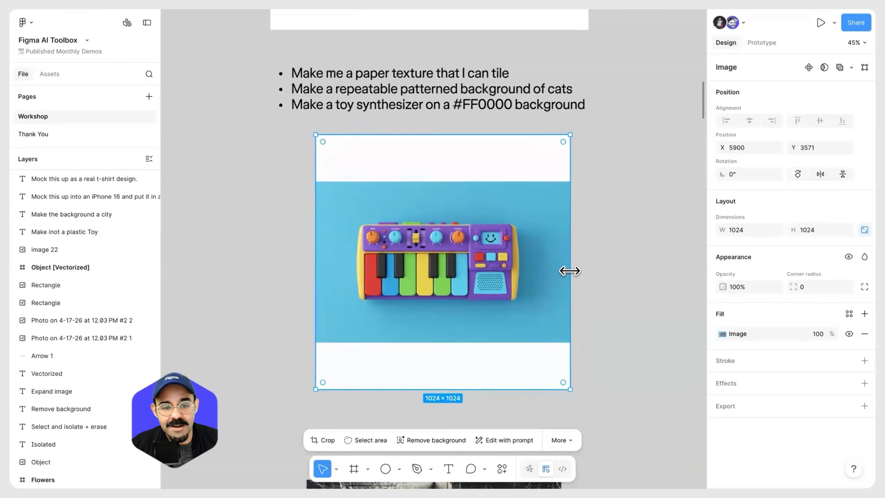
scroll(570, 285, "down", 2)
scroll(575, 312, "down", 10)
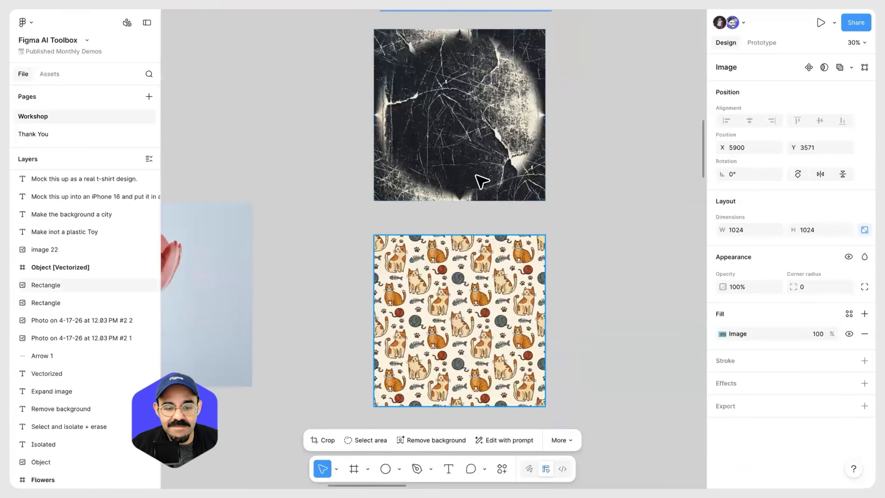
left_click(477, 186)
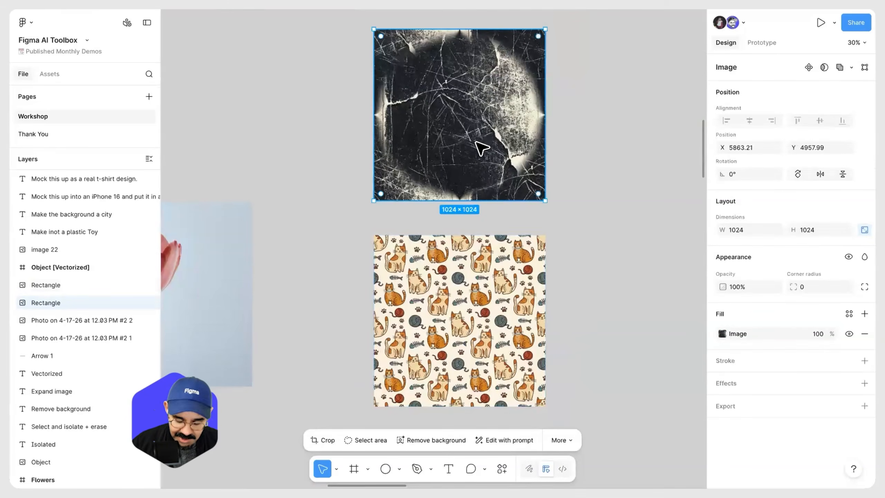
key("Delete")
Step: Generate an image in the emptied space from the prompt "Make a brown paper bag paper texture" with Gemini 2.5 (with Nano Banana)
scroll(424, 197, "up", 3)
scroll(433, 227, "up", 5)
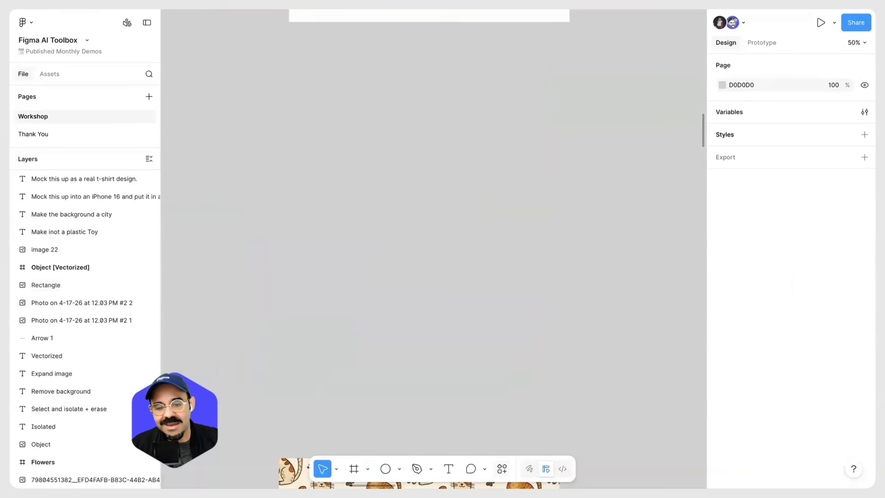
left_click(501, 469)
left_click(426, 323)
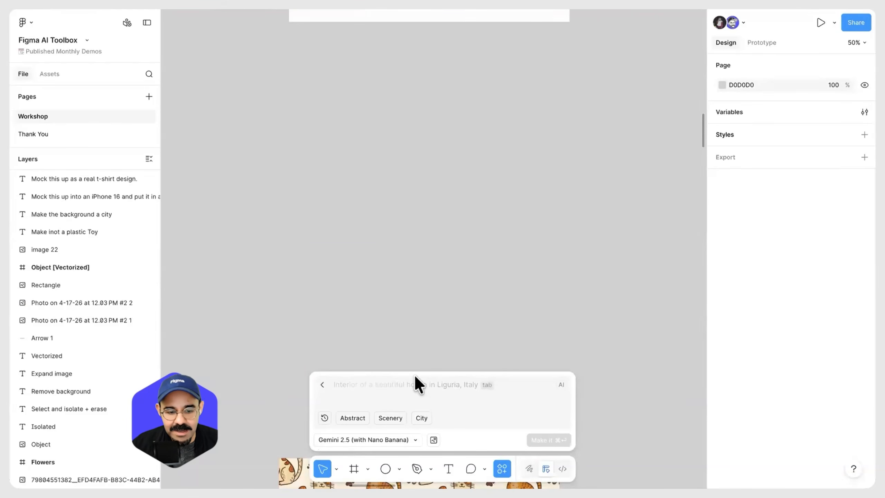
type("Make a brown paper bag paper texture")
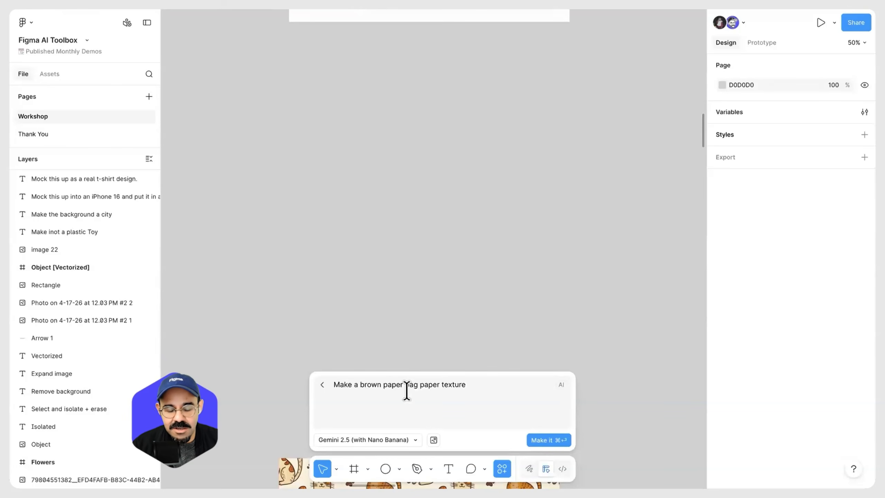
left_click(554, 443)
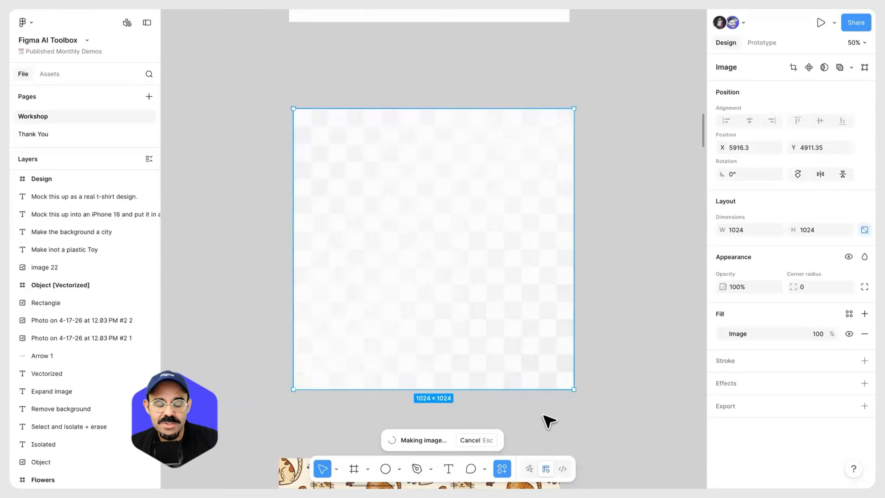
Step: Move the brown paper texture exactly on top of the blue synthesizer image, at X 5900, Y 3571
scroll(549, 421, "down", 3)
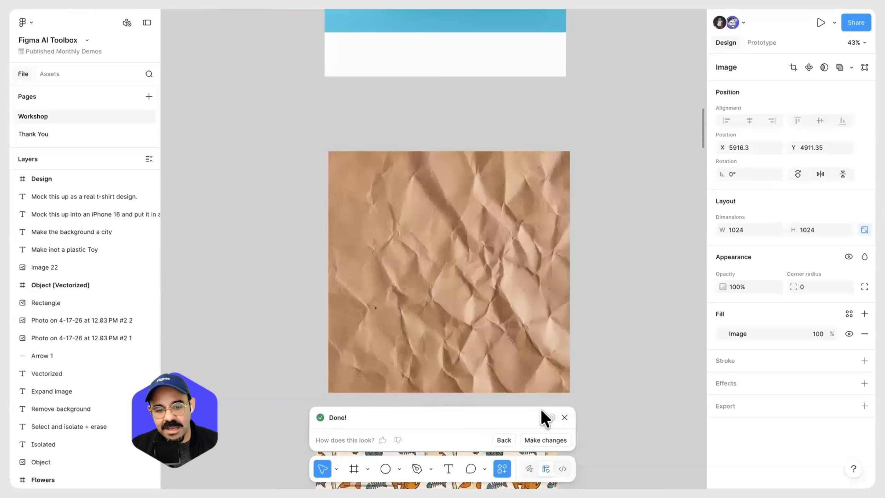
left_click(546, 374)
scroll(491, 278, "down", 5)
left_click_drag(485, 255, 480, 132)
left_click_drag(480, 139, 457, 465)
left_click_drag(457, 343, 470, 267)
scroll(548, 276, "up", 1)
scroll(550, 279, "up", 3)
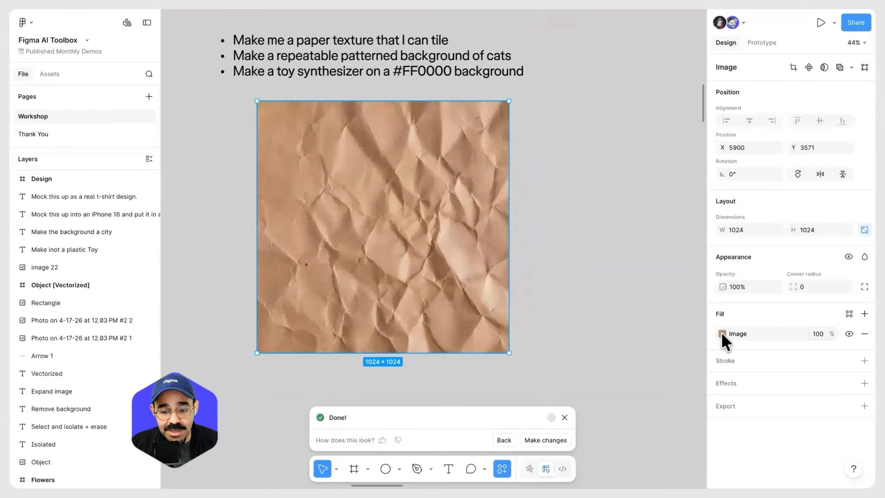
Step: Lower the saturation of the paper texture's image fill to the minimum and set the fill's blend mode to Overlay
left_click(722, 333)
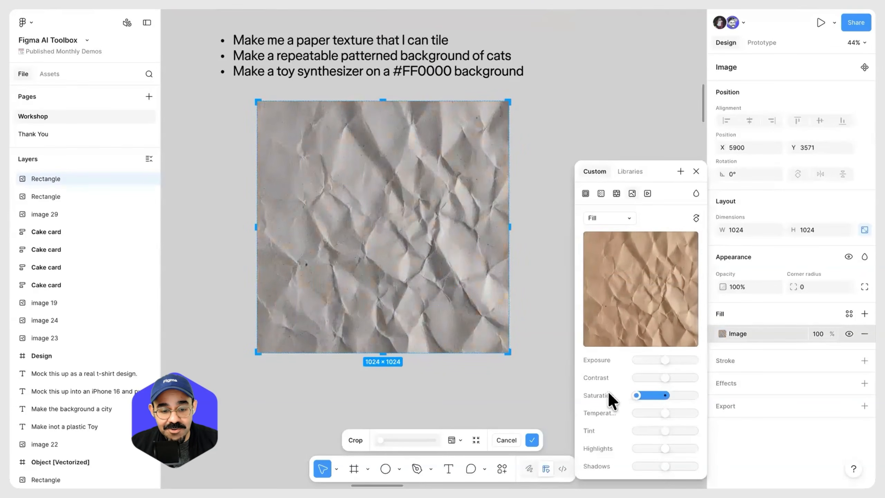
left_click(696, 171)
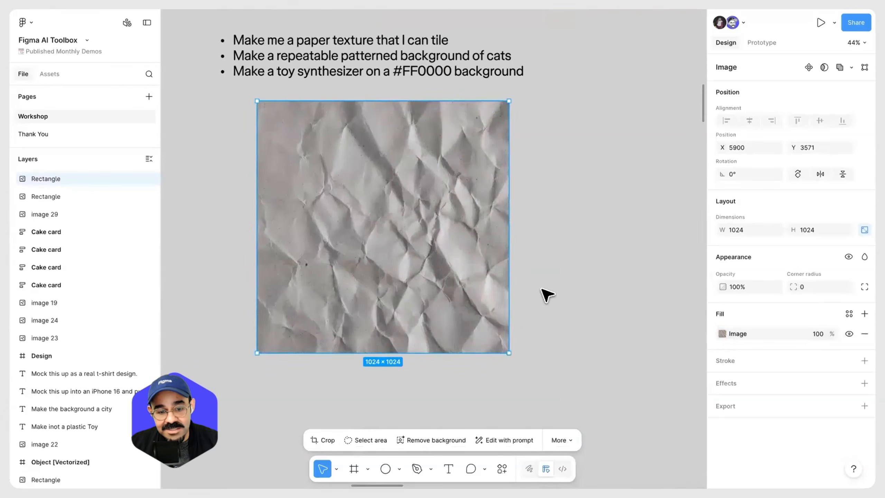
left_click(722, 333)
left_click_drag(665, 395, 637, 396)
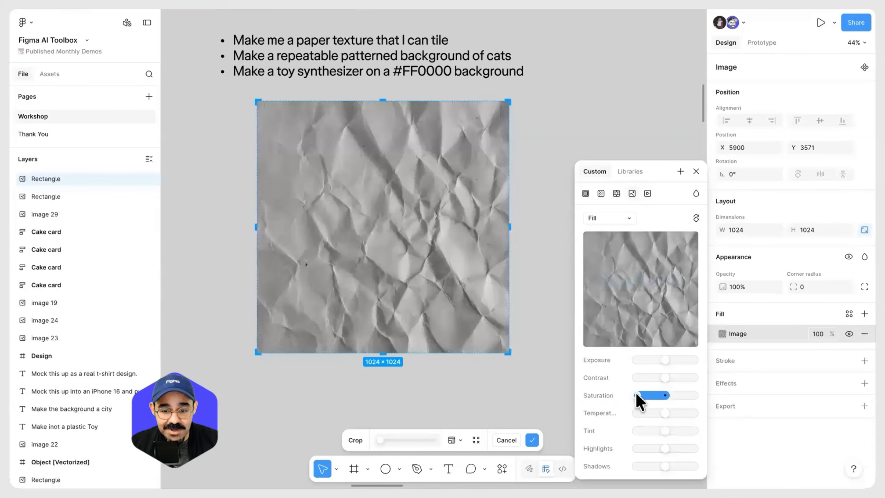
left_click(696, 193)
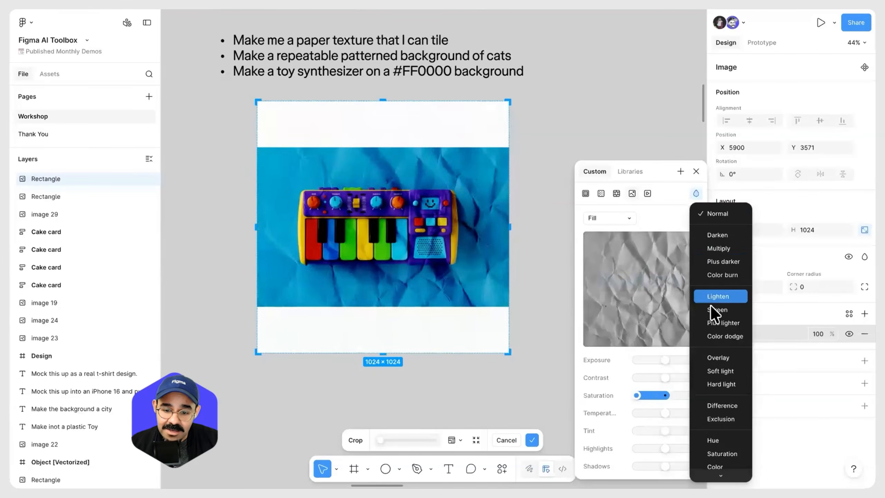
left_click(713, 357)
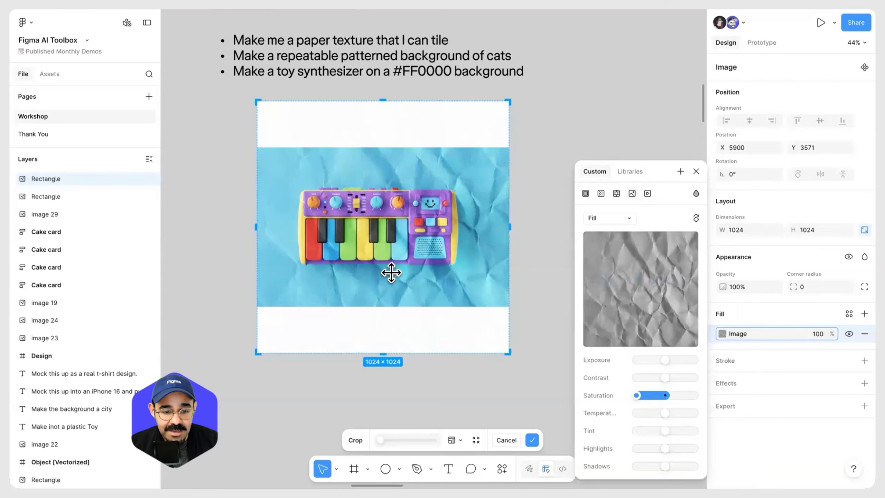
Step: Shift the paper texture within its crop over the blue synthesizer image and leave the fill settings
scroll(390, 275, "up", 5)
scroll(488, 221, "down", 5)
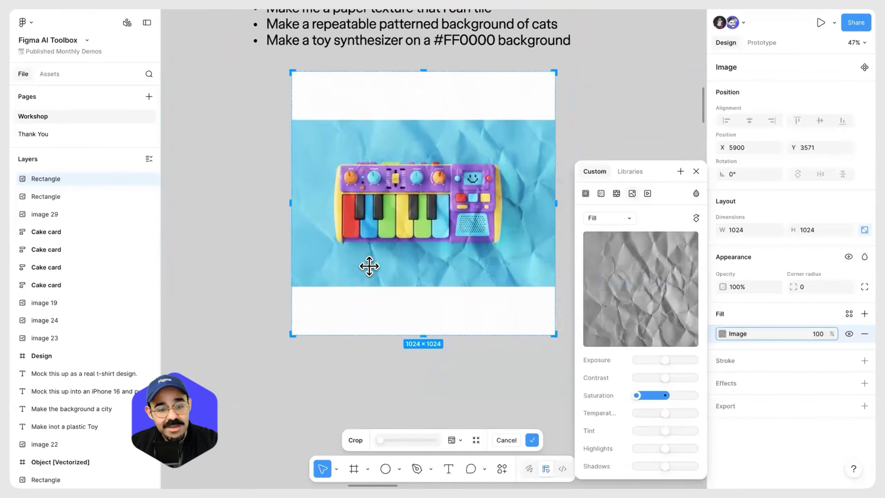
left_click_drag(398, 248, 443, 217)
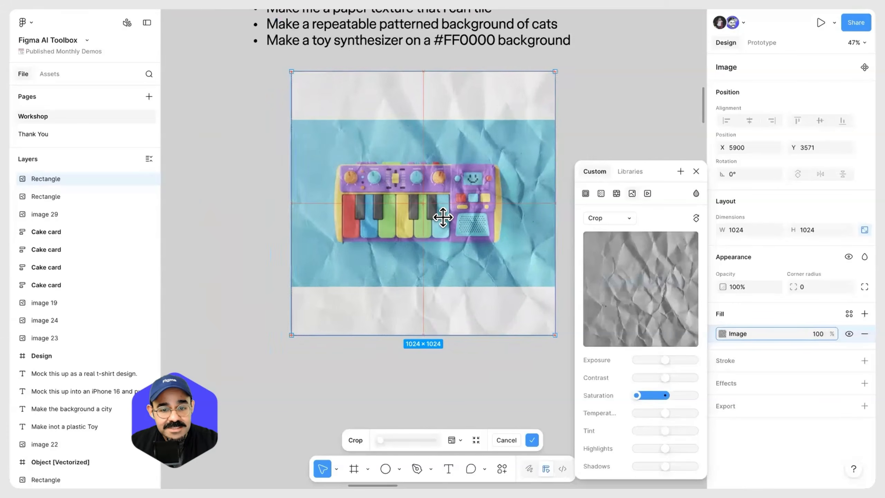
left_click(606, 116)
scroll(556, 168, "up", 3)
left_click(594, 113)
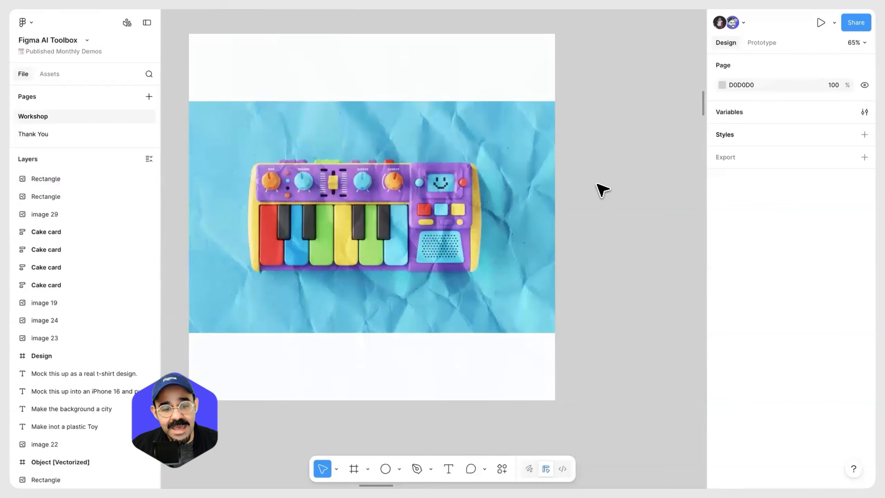
scroll(596, 188, "down", 2)
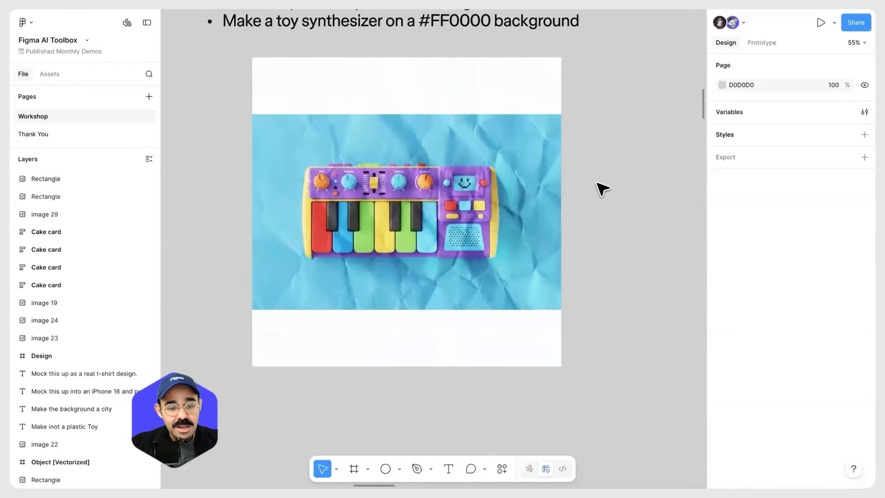
Step: Select the cat pattern image below the synthesizer and examine how its motif repeats
scroll(608, 197, "down", 3)
scroll(481, 236, "right", 2)
scroll(523, 232, "up", 2)
scroll(488, 374, "down", 10)
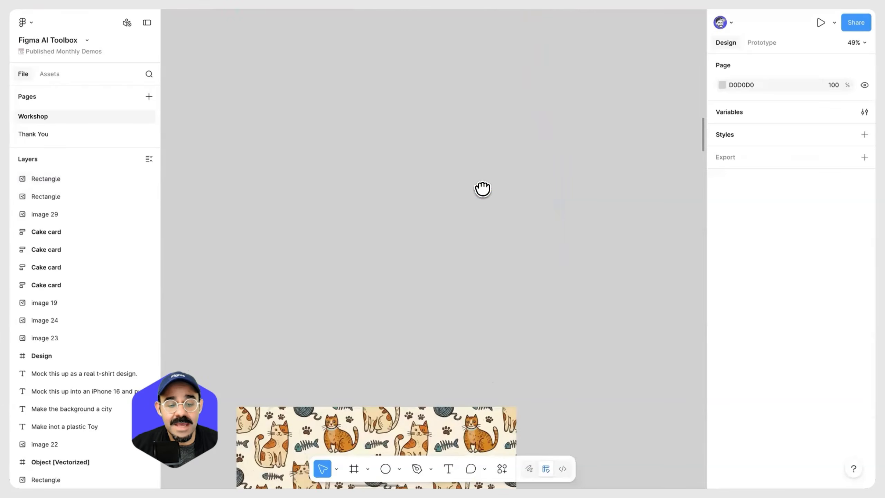
scroll(401, 225, "down", 2)
left_click(420, 231)
scroll(420, 232, "down", 5)
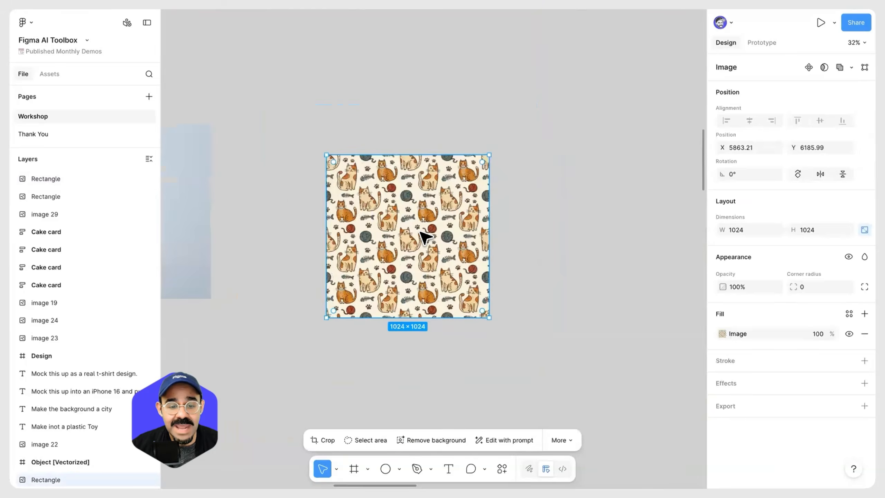
scroll(403, 239, "up", 4)
scroll(402, 239, "up", 2)
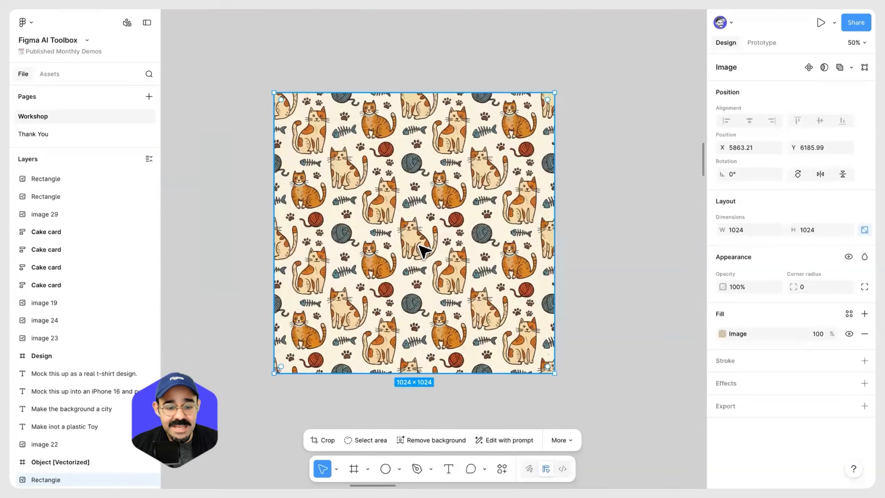
scroll(435, 260, "down", 2)
scroll(438, 262, "down", 1)
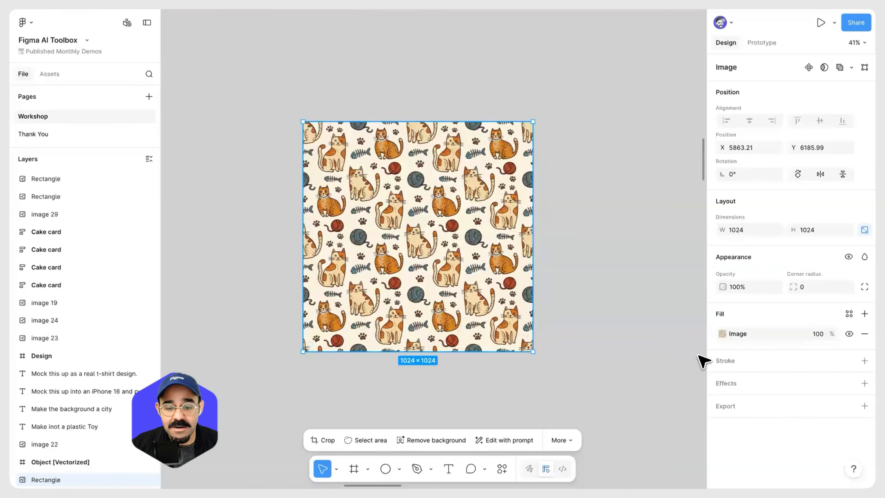
left_click(721, 334)
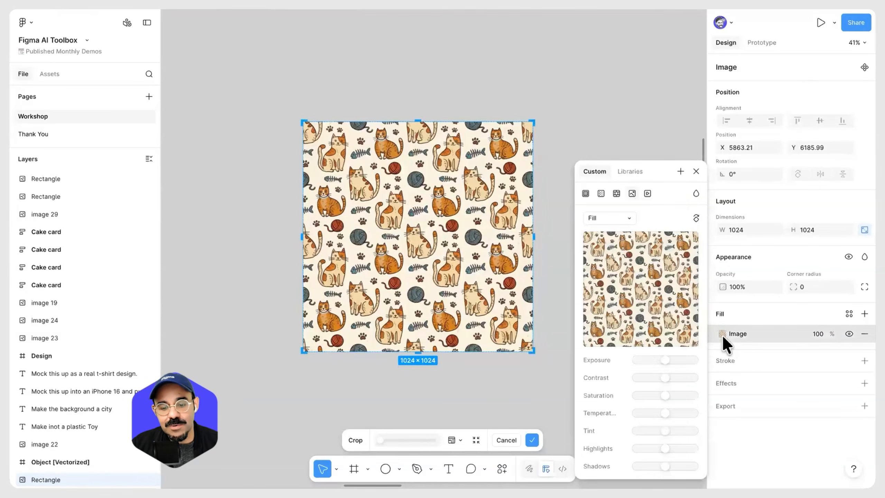
left_click(629, 218)
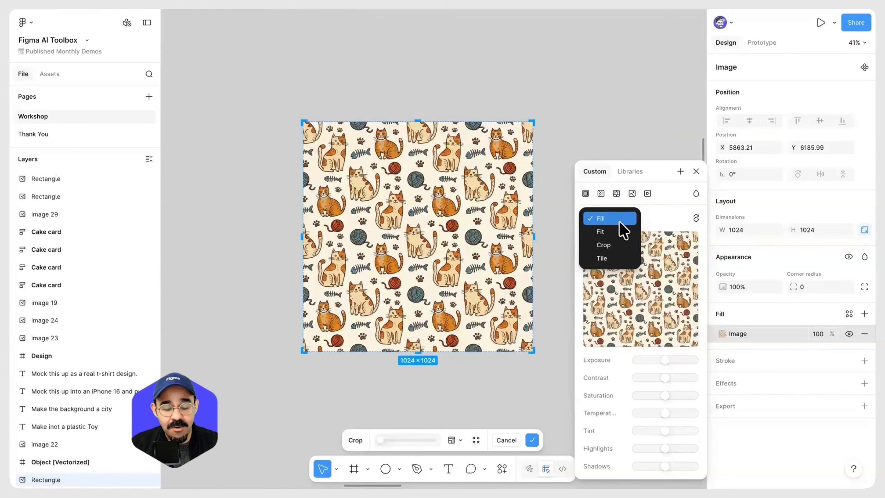
left_click(512, 210)
left_click(547, 212)
left_click(547, 213)
left_click(529, 211)
left_click_drag(531, 213, 514, 222)
key("ctrl+z")
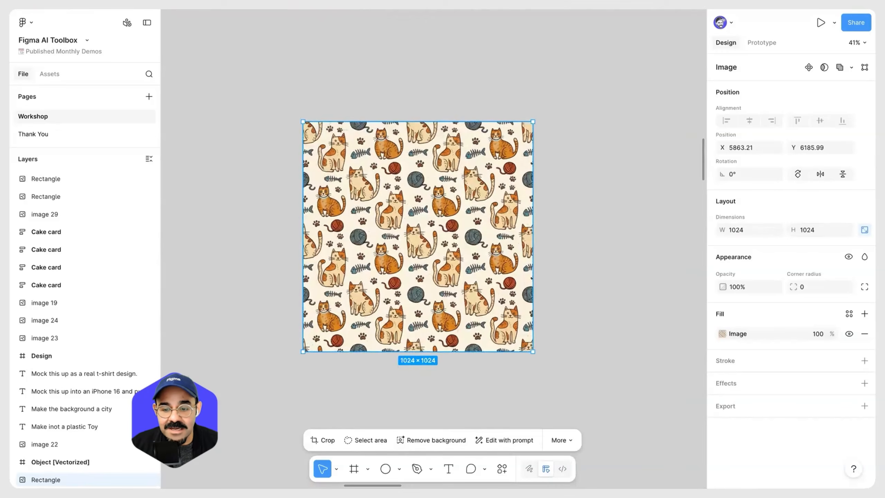
Step: Set the cat pattern's image fill to Tile
left_click(722, 333)
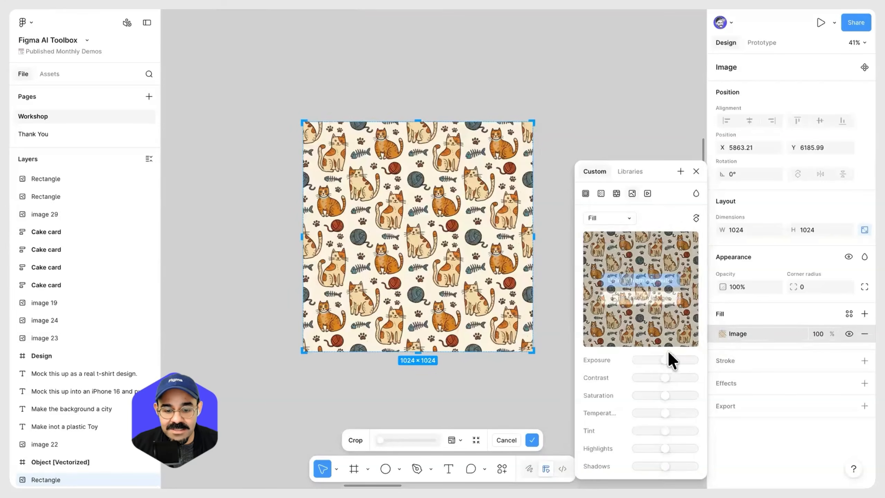
left_click(723, 333)
left_click(723, 333)
left_click(628, 218)
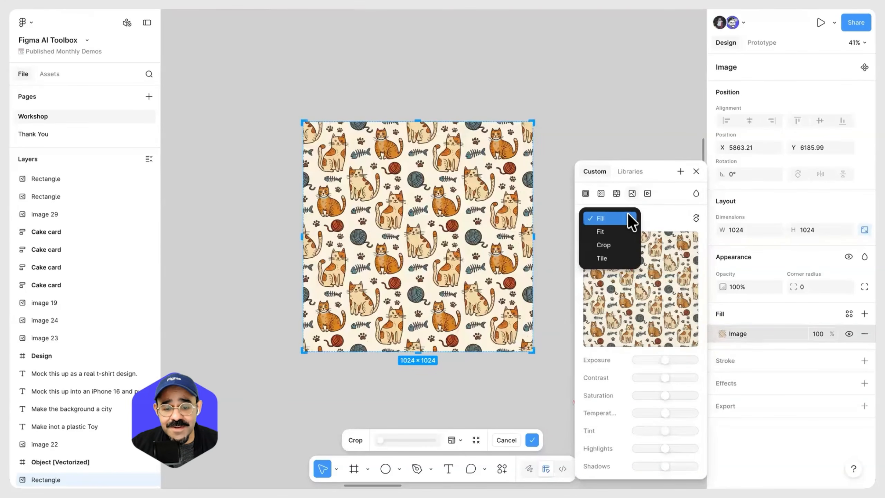
left_click(610, 258)
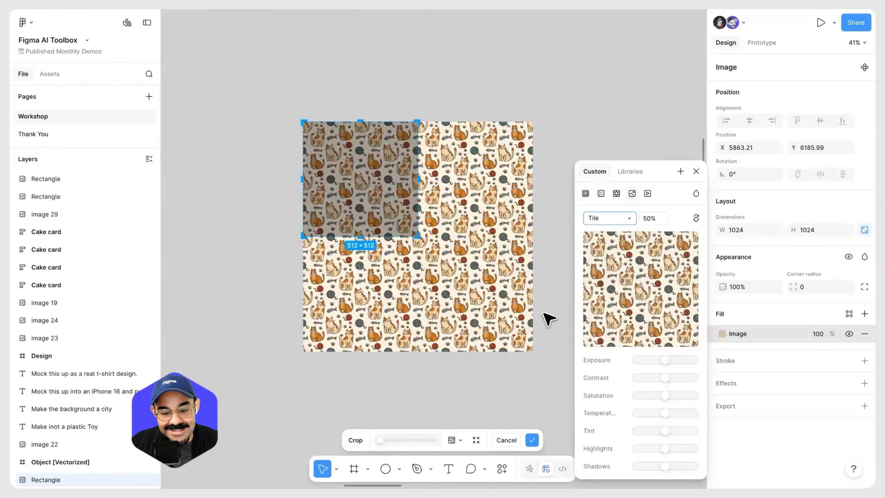
Step: Try a 40% tile scale on the cat pattern, return it to 50% and leave the fill settings
left_click(653, 216)
key("shift+Up")
key("shift+Down")
key("shift+Down")
key("shift+Down")
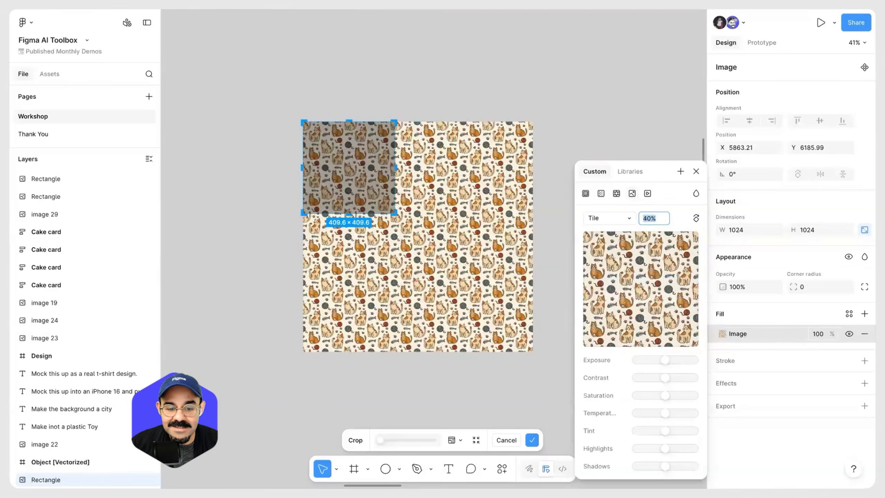
key("shift+Up")
key("shift+Up")
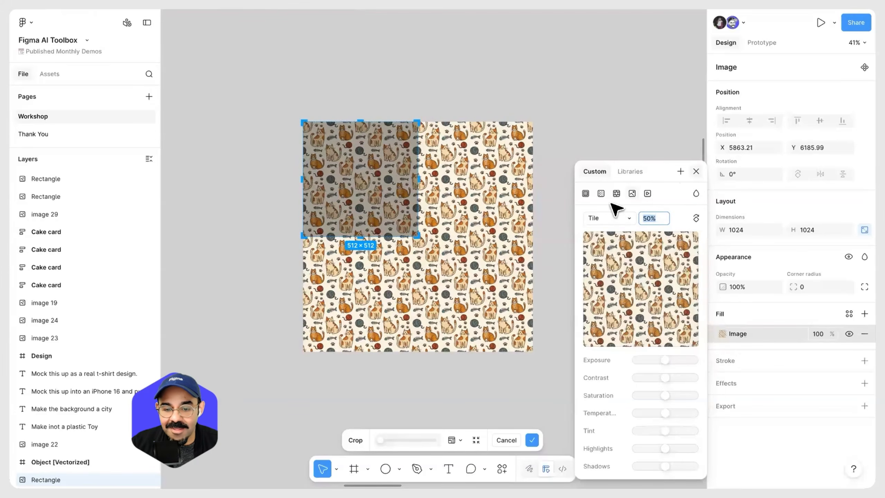
left_click(507, 247)
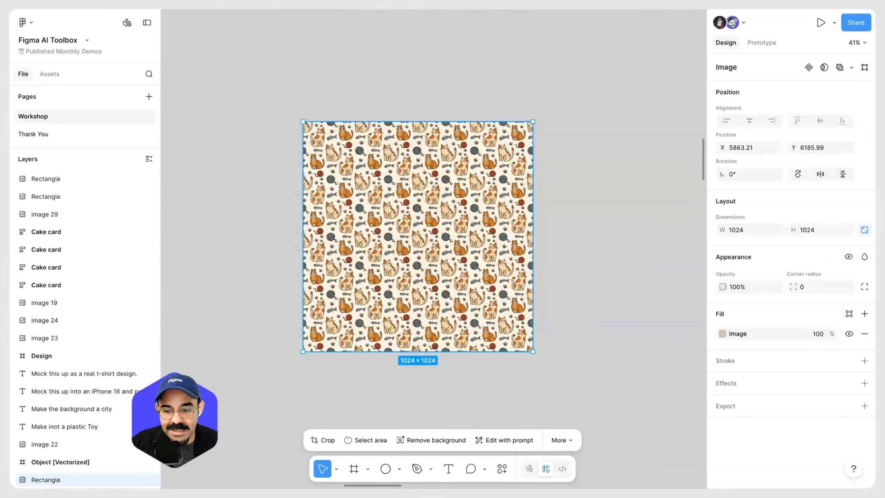
Step: Enlarge the tiled cat pattern rectangle on its sides and lower edge to 1892 × 1561
left_click_drag(533, 265, 648, 268)
scroll(557, 298, "down", 3)
left_click_drag(559, 291, 560, 411)
left_click_drag(209, 272, 204, 272)
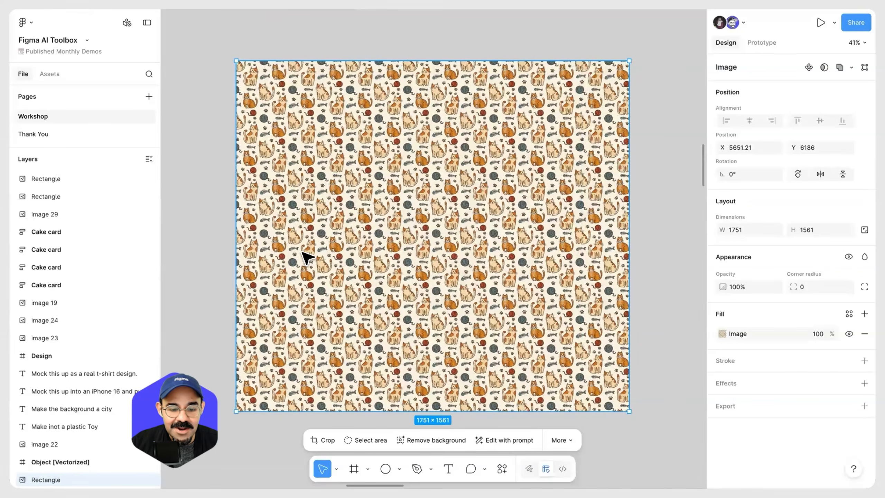
scroll(385, 213, "up", 3)
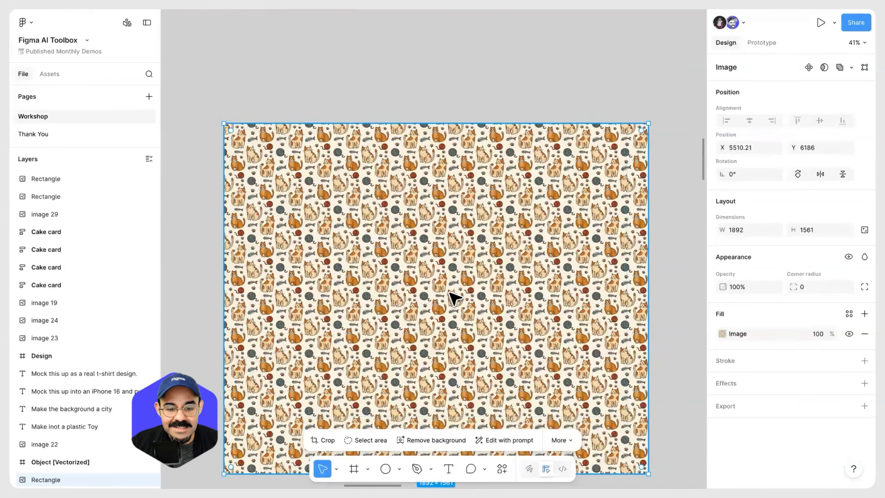
Step: Generate an image below the cat pattern from the prompt "Create a seamless tiled background with a floral pattern" with Gemini 2.5 (with Nano Banana)
scroll(440, 290, "down", 5)
scroll(452, 289, "up", 2)
scroll(451, 291, "down", 10)
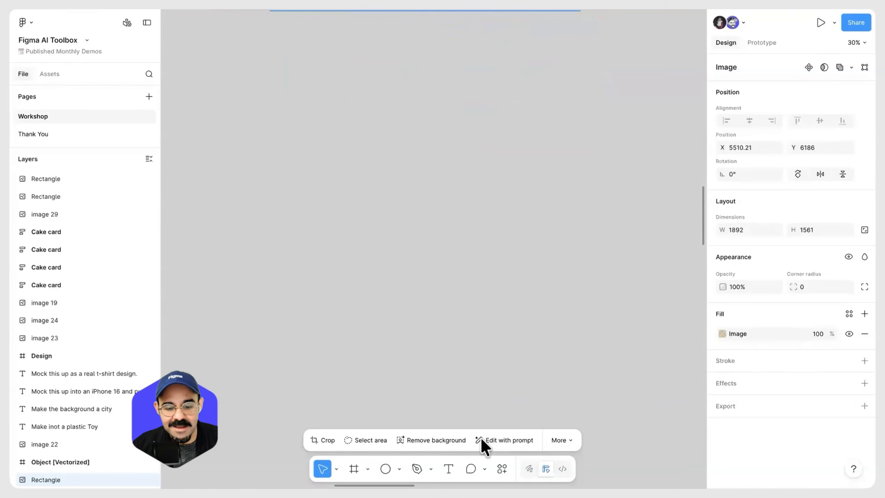
left_click(494, 347)
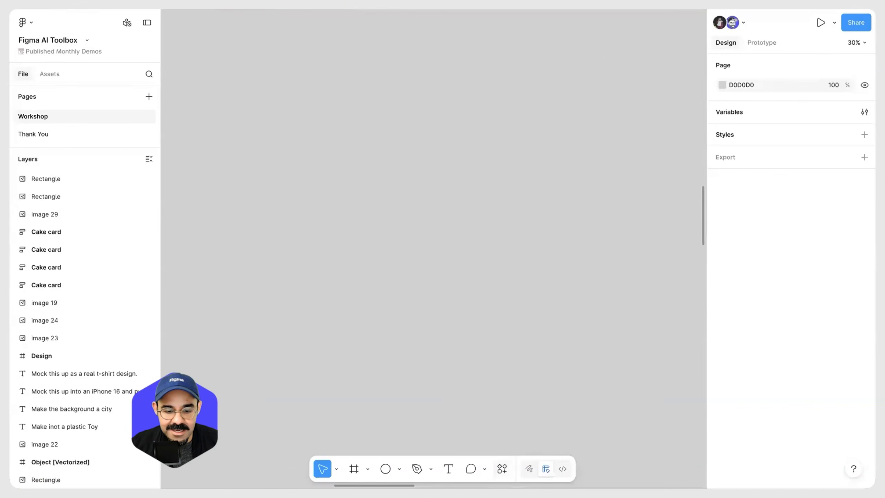
key("super+k")
type("Make ")
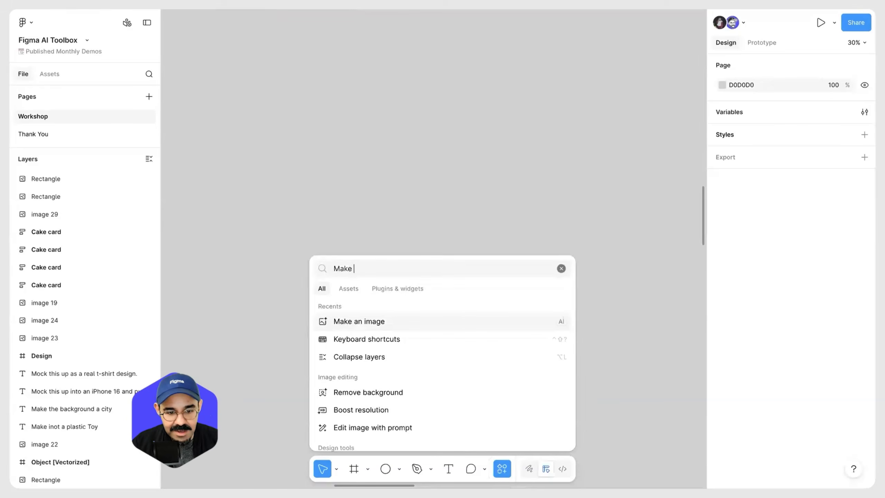
type("an")
key("Return")
type("Cre")
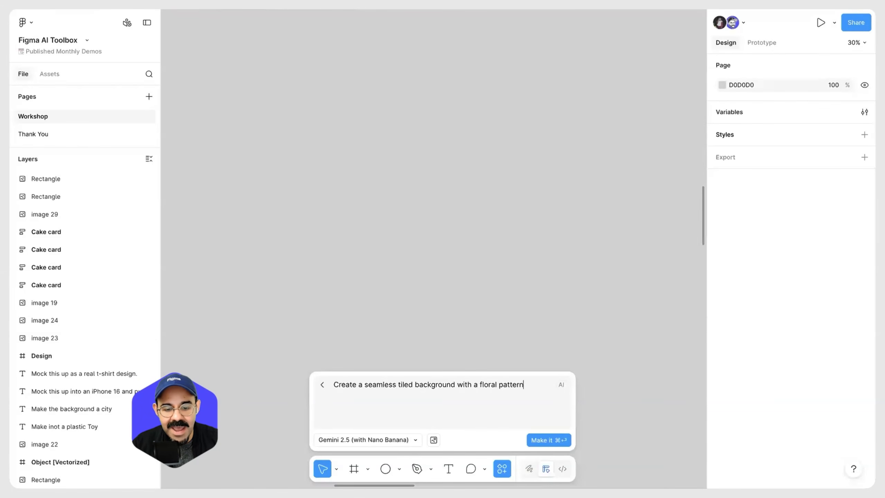
key("super+Return")
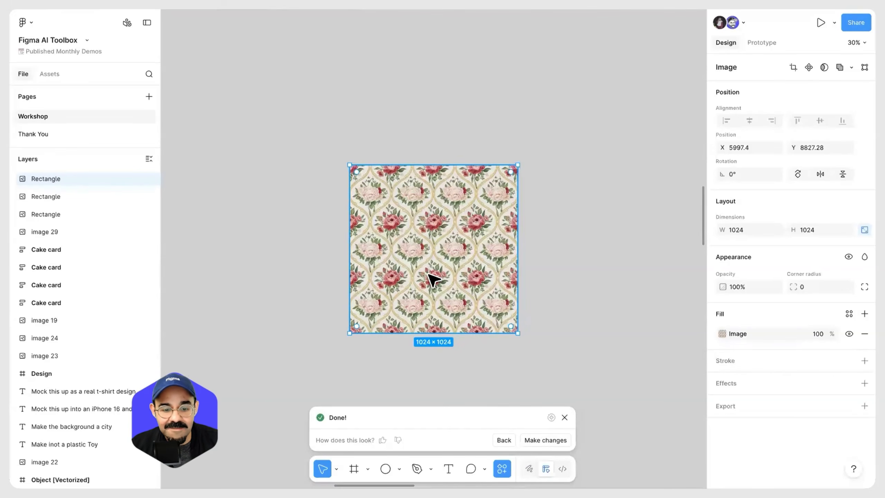
Step: Move the floral pattern image to X 5703, Y 8405 and widen it to 1533
scroll(427, 265, "down", 3)
left_click_drag(441, 279, 405, 228)
scroll(452, 205, "up", 3)
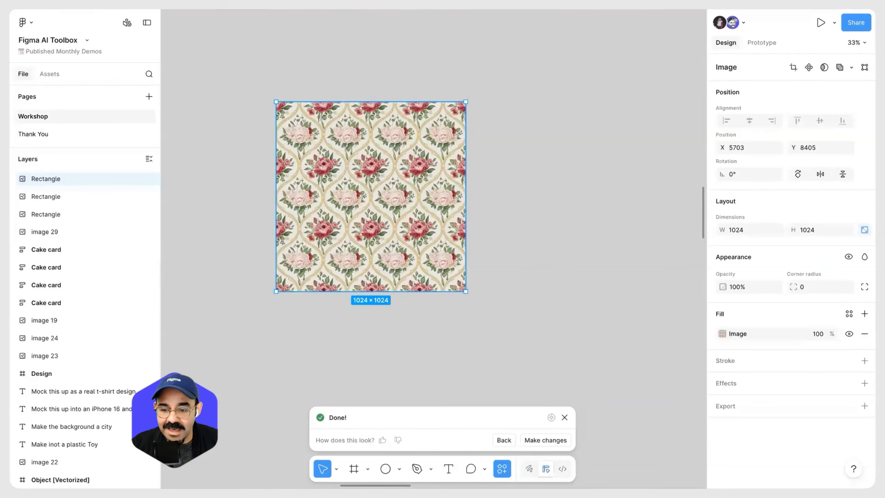
left_click_drag(466, 232, 560, 260)
Step: Set the floral pattern's image fill to Tile and raise the tile scale to 70%
left_click(722, 334)
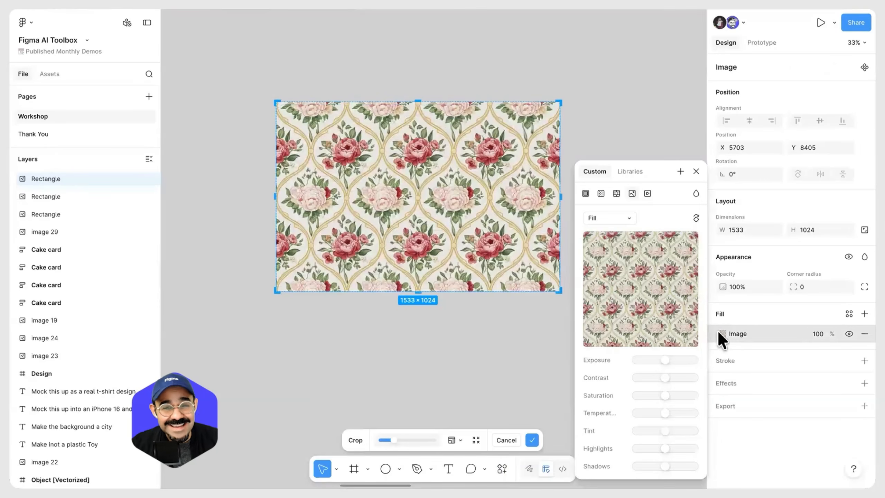
left_click(619, 226)
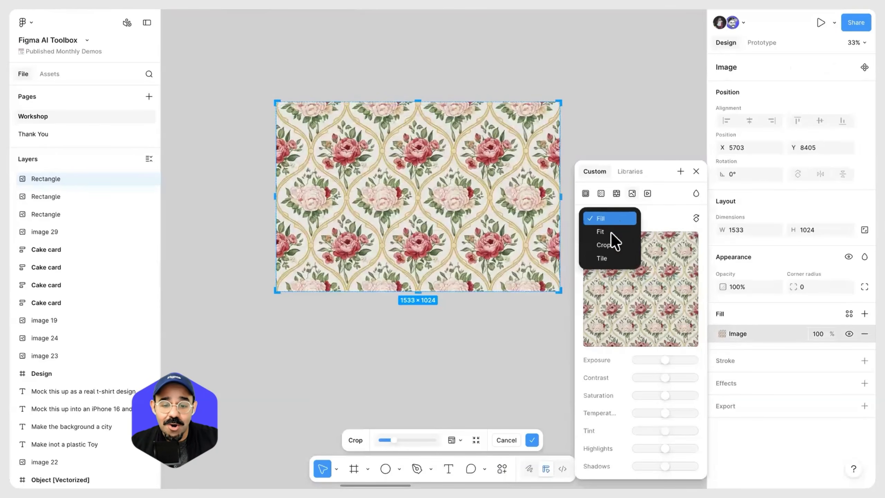
left_click(610, 262)
left_click(657, 218)
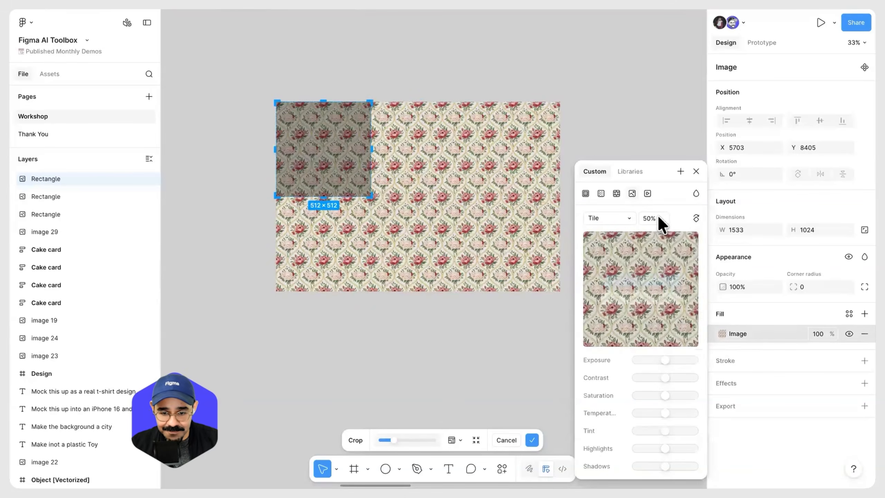
key("shift+Up")
key("shift+Up")
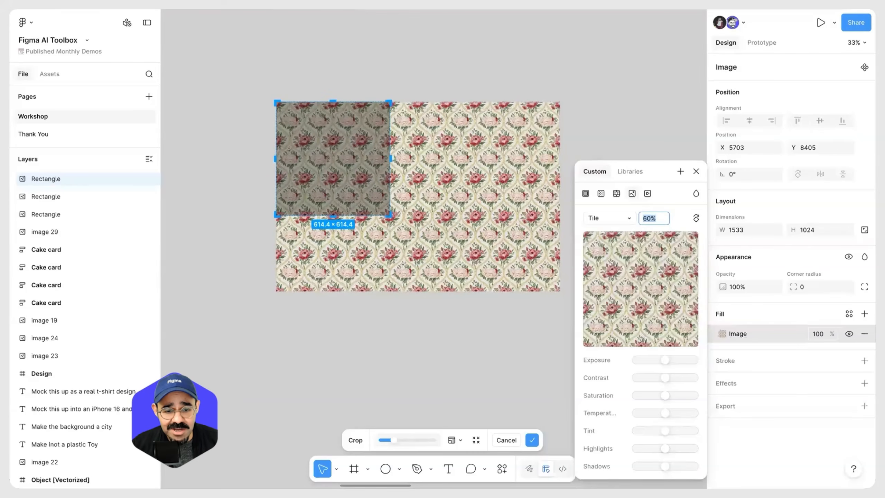
left_click(367, 338)
Step: Enlarge the tiled floral pattern rectangle to 2117 × 2429
left_click_drag(464, 291, 468, 425)
scroll(493, 351, "down", 1)
scroll(492, 235, "down", 3)
left_click_drag(492, 277, 498, 385)
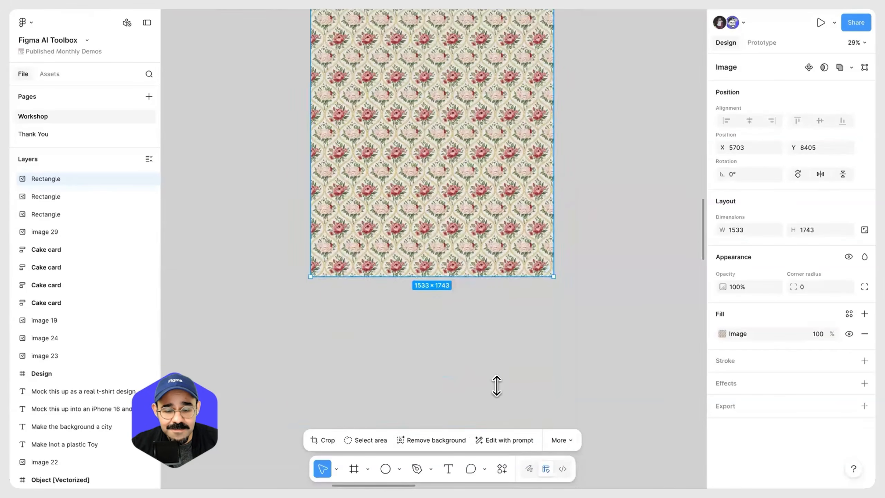
left_click_drag(554, 254, 648, 254)
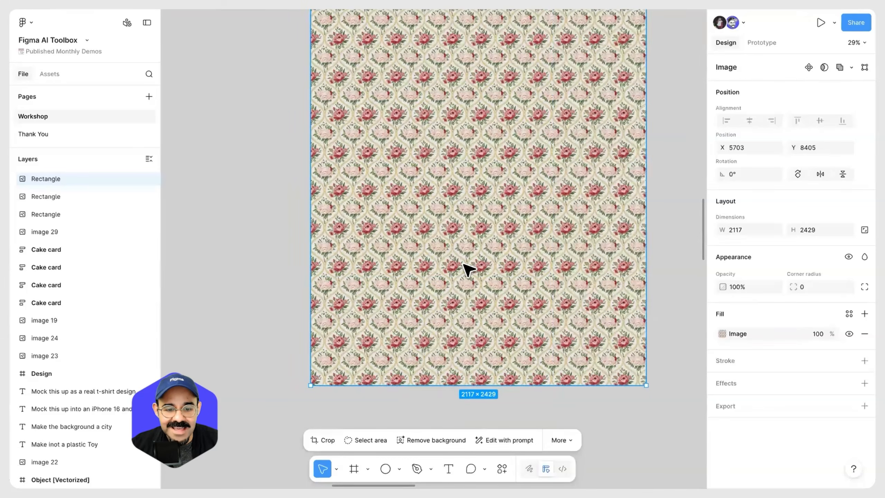
Step: Move the floral pattern directly below the cat pattern, to X 5510, Y 7858, and narrow it to 1788
scroll(462, 264, "up", 5)
scroll(457, 221, "down", 4)
left_click_drag(457, 220, 469, 312)
scroll(431, 237, "down", 5)
scroll(431, 223, "right", 1)
scroll(434, 221, "down", 2)
left_click_drag(562, 239, 519, 239)
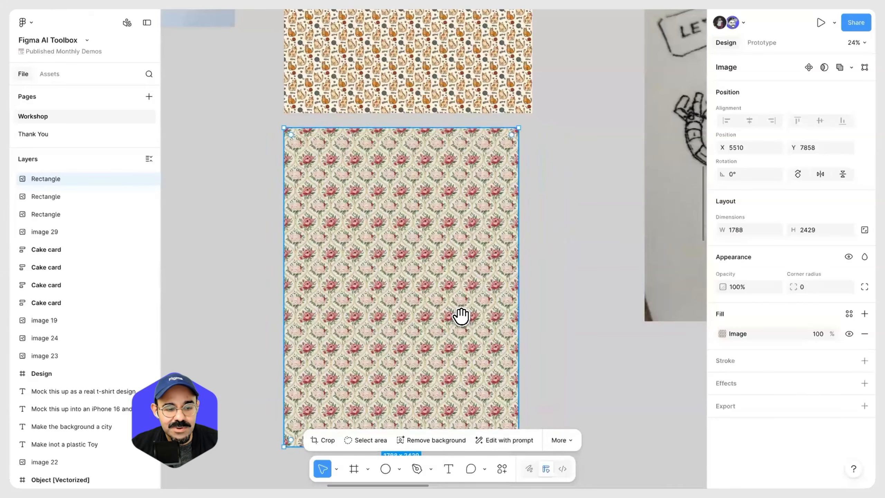
Step: Reduce the floral pattern's height to 905
scroll(458, 385, "down", 2)
left_click_drag(458, 386, 430, 192)
scroll(431, 142, "up", 2)
scroll(432, 137, "up", 1)
scroll(436, 262, "up", 3)
scroll(440, 272, "down", 2)
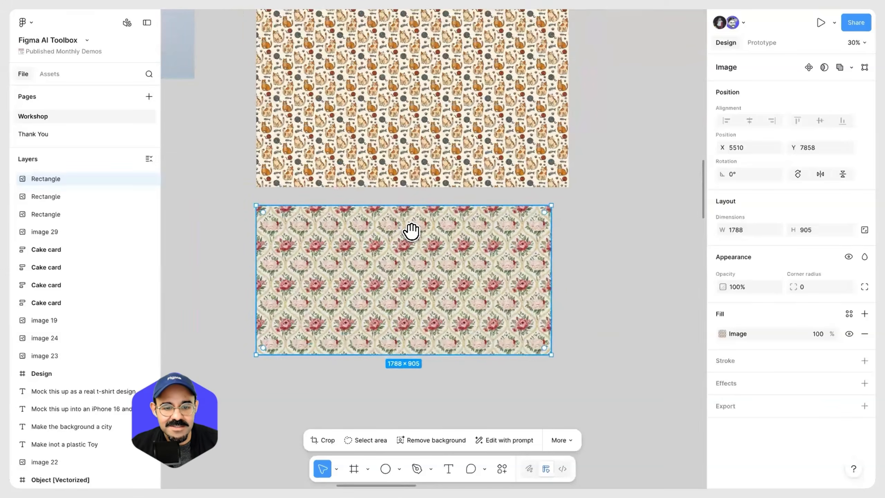
Step: Return to the Make Image slide above the list of sample prompts
scroll(387, 348, "down", 3)
scroll(428, 255, "up", 8)
scroll(505, 131, "up", 3)
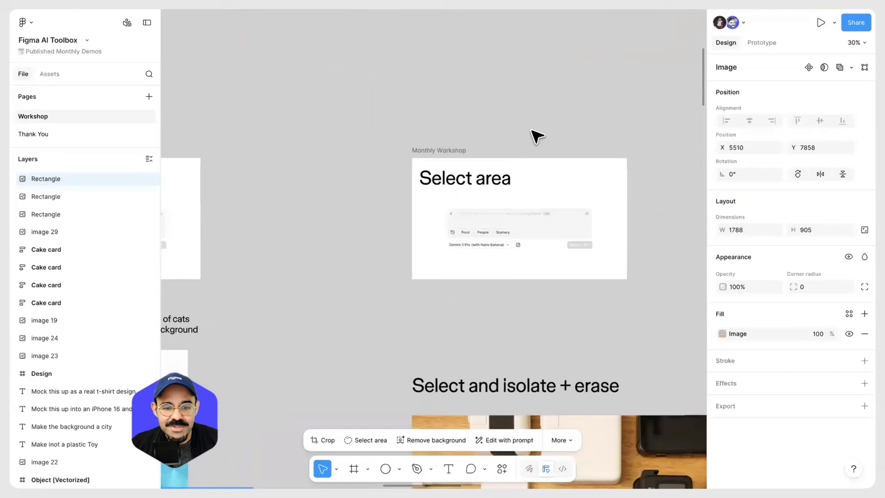
scroll(531, 130, "up", 2)
left_click_drag(450, 197, 746, 122)
left_click_drag(404, 232, 592, 217)
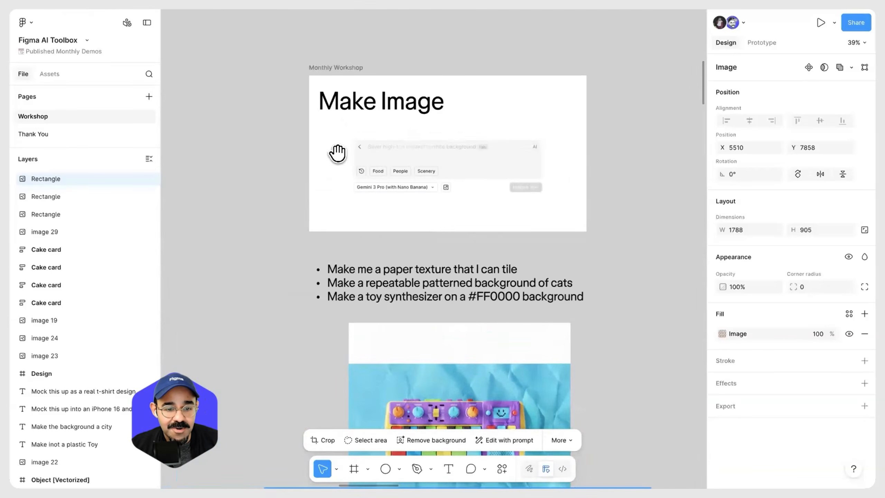
Step: Review the background-removal example and the synthesizer, cat pattern and floral pattern images beneath the Make Image slide
scroll(313, 196, "down", 3)
scroll(400, 139, "left", 2)
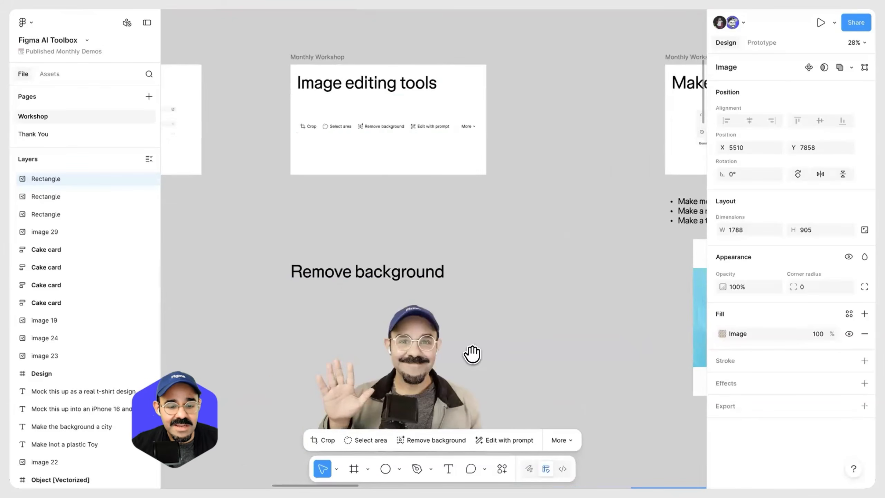
scroll(472, 354, "down", 3)
scroll(446, 223, "down", 4)
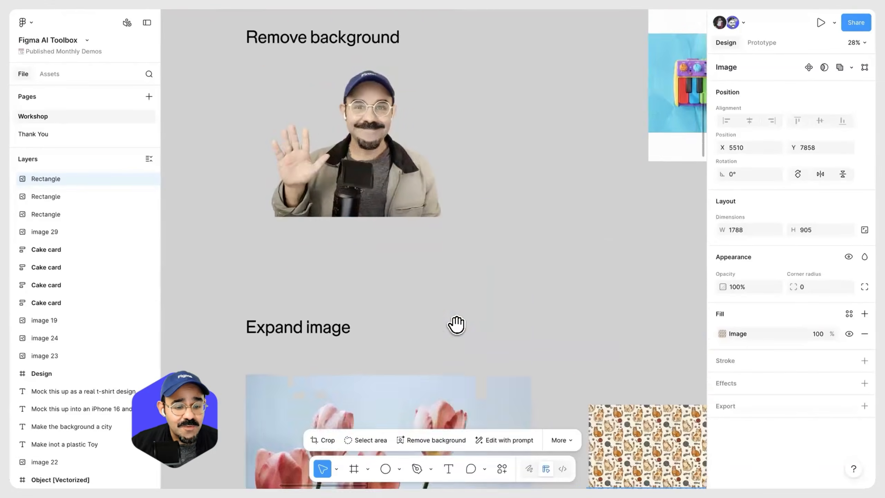
scroll(457, 324, "down", 5)
scroll(464, 138, "up", 10)
scroll(399, 300, "right", 5)
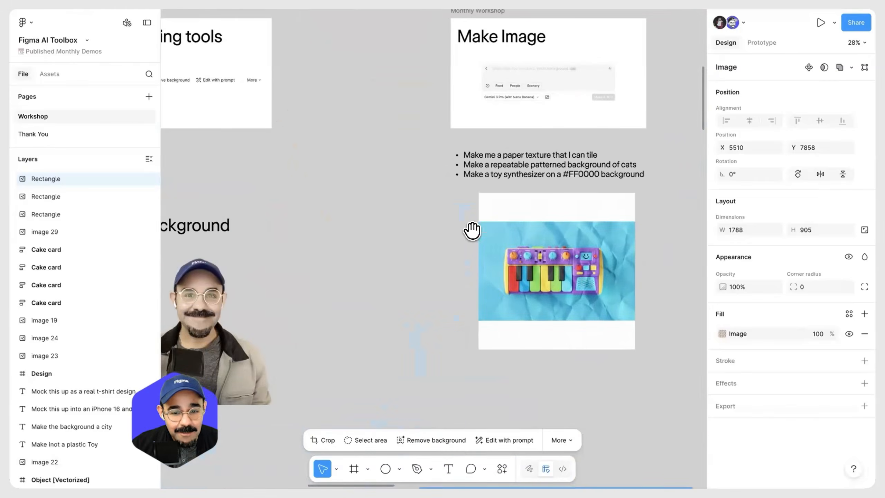
scroll(453, 202, "up", 3)
scroll(453, 203, "right", 3)
scroll(438, 212, "up", 4)
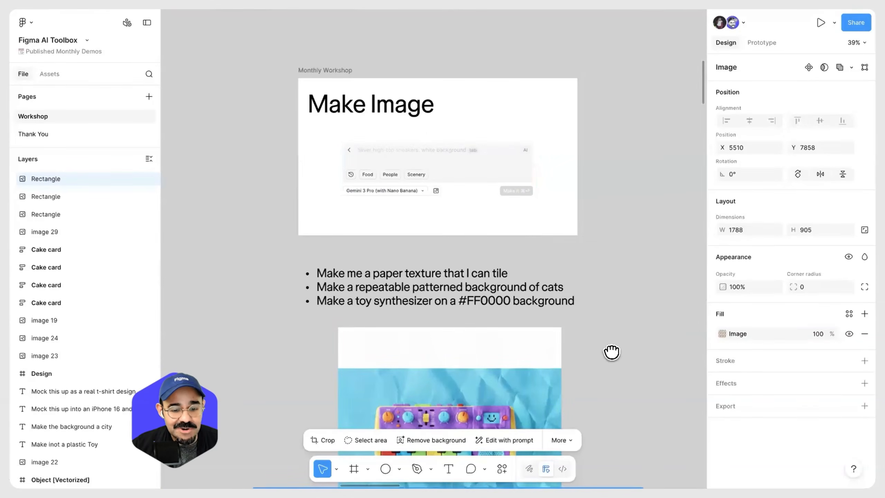
scroll(612, 314, "down", 10)
scroll(575, 314, "down", 15)
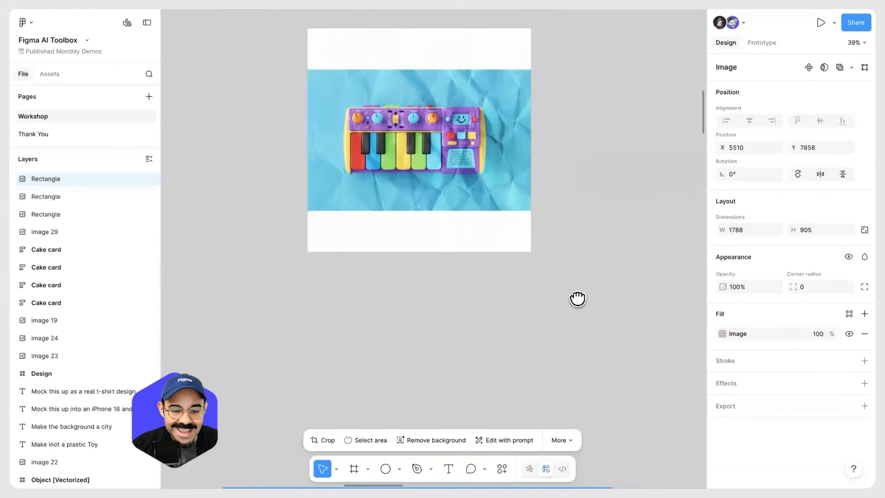
scroll(583, 234, "down", 3)
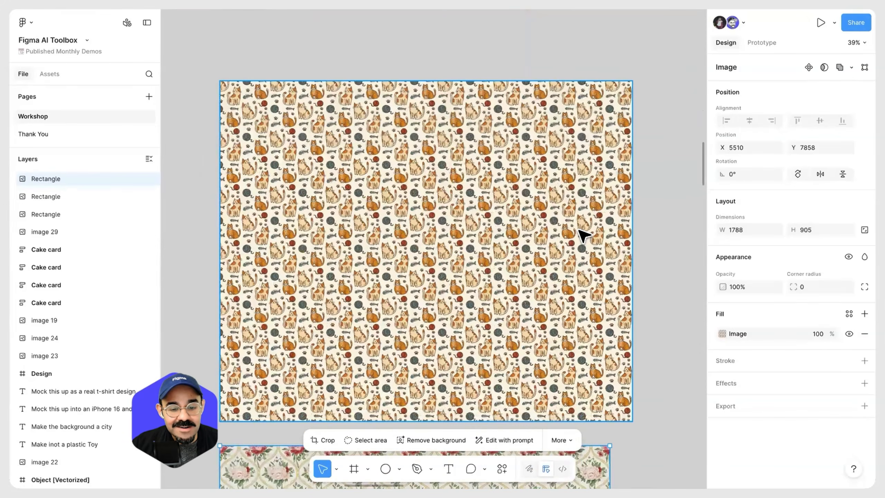
scroll(583, 234, "down", 2)
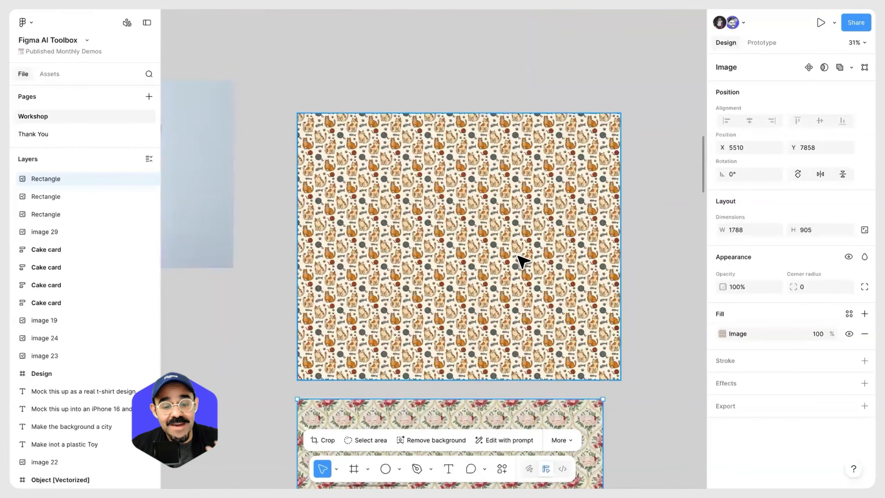
scroll(517, 248, "up", 3)
scroll(519, 256, "down", 10)
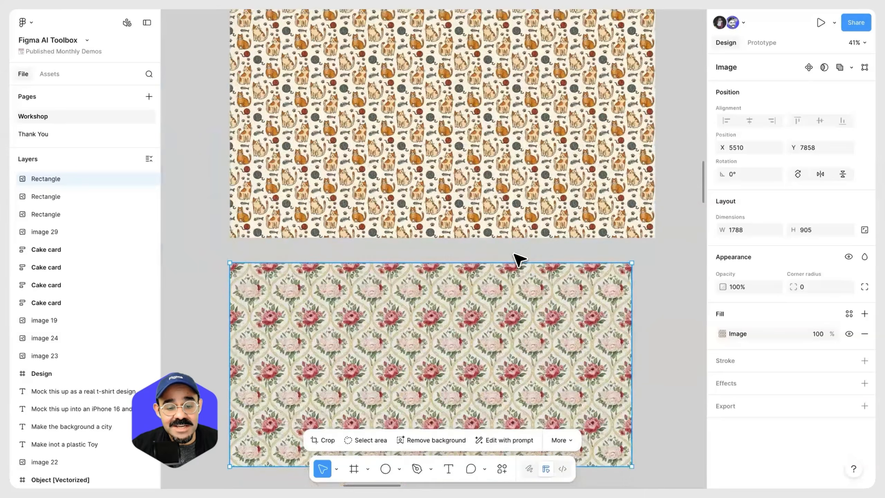
Step: Move the background-free photo of the waving man to the lower edge of the floral pattern, at X 5607, Y 8527
left_click_drag(497, 277, 518, 425)
scroll(480, 300, "down", 5)
left_click_drag(469, 265, 498, 352)
scroll(333, 113, "down", 2)
left_click_drag(294, 87, 478, 379)
left_click_drag(546, 402, 498, 190)
left_click_drag(376, 162, 429, 279)
scroll(453, 283, "up", 5)
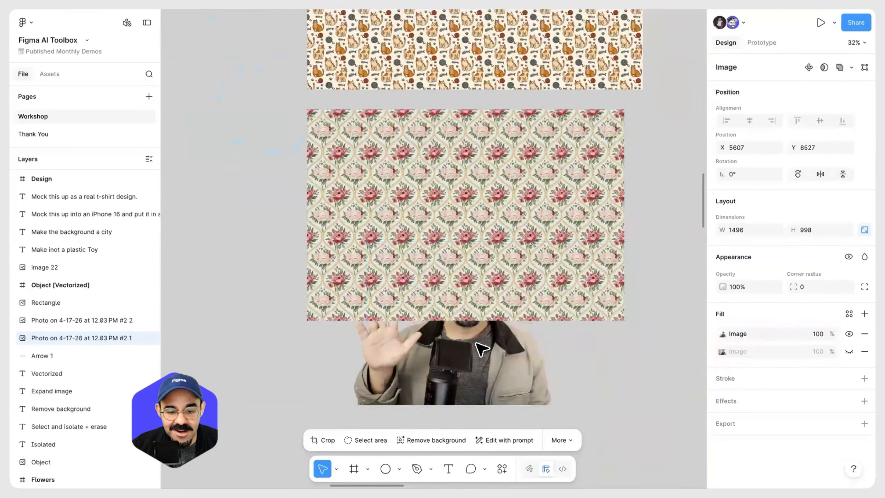
Step: Bring the waving man's photo to the front and place it over the floral pattern at X 5656, Y 8052
key("alt+super+bracketright")
left_click_drag(467, 338, 481, 253)
left_click(504, 360)
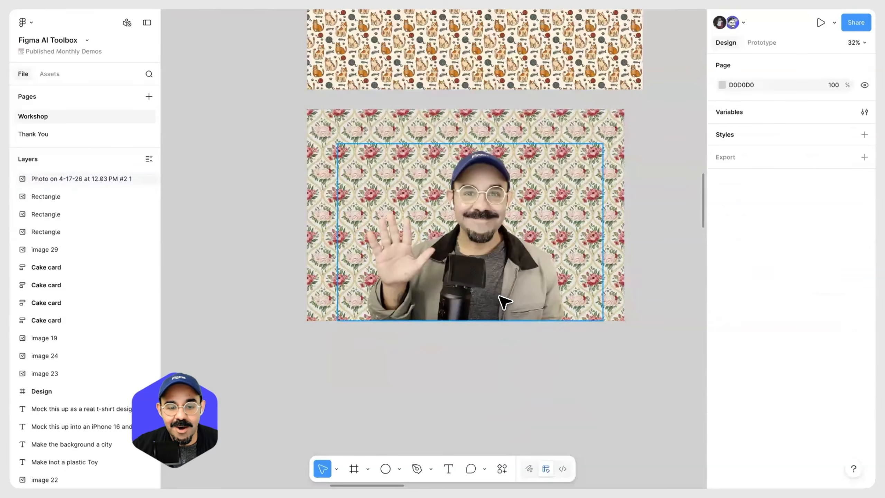
scroll(499, 296, "up", 3)
left_click(521, 309)
scroll(522, 309, "down", 3)
left_click_drag(511, 258, 507, 258)
Step: Bring the Select area slide into view above the desk photo
scroll(522, 349, "down", 5)
left_click_drag(461, 304, 315, 421)
left_click_drag(648, 89, 512, 202)
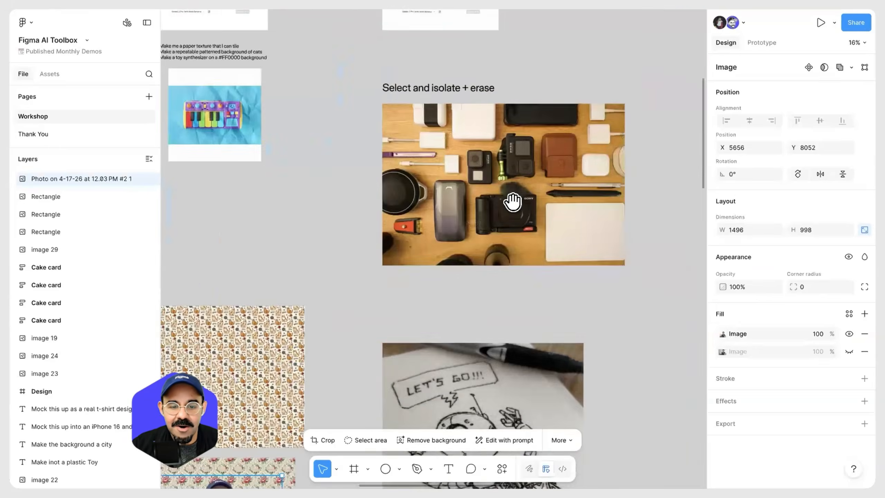
scroll(513, 201, "up", 5)
scroll(391, 212, "up", 6)
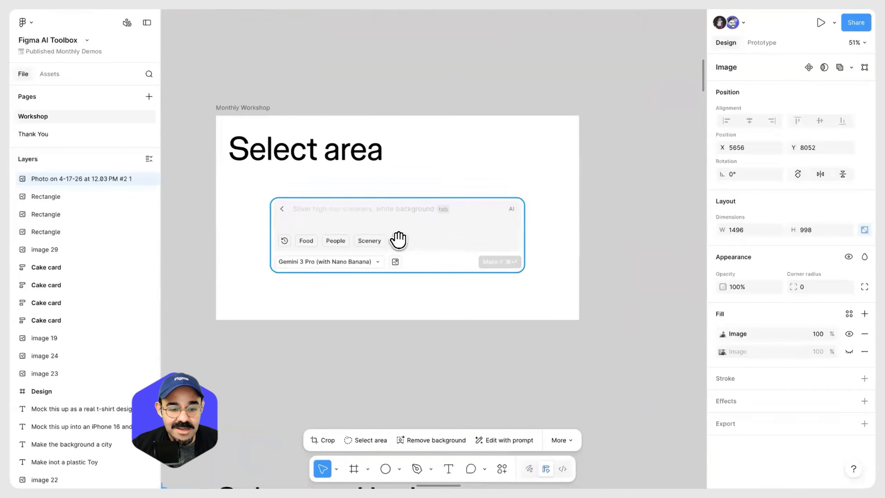
left_click_drag(399, 240, 428, 243)
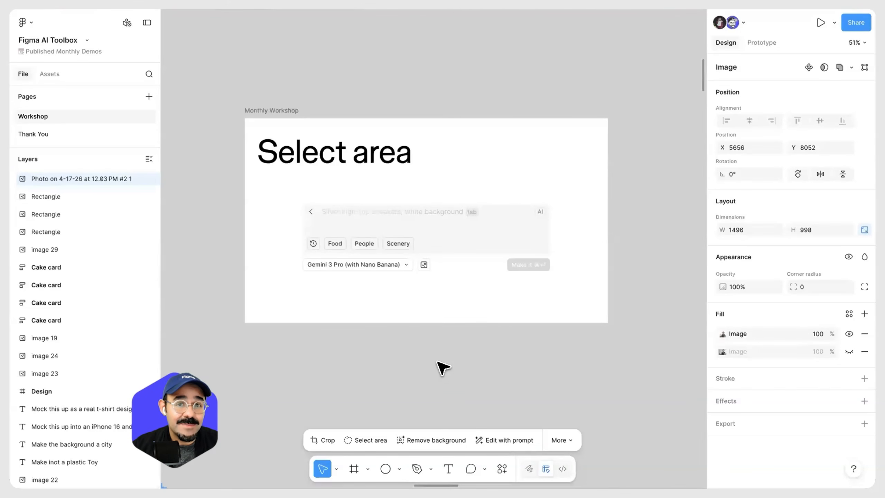
Step: Outline the Sony camera in the desk photo with Select area and isolate it from the background
scroll(441, 367, "down", 15)
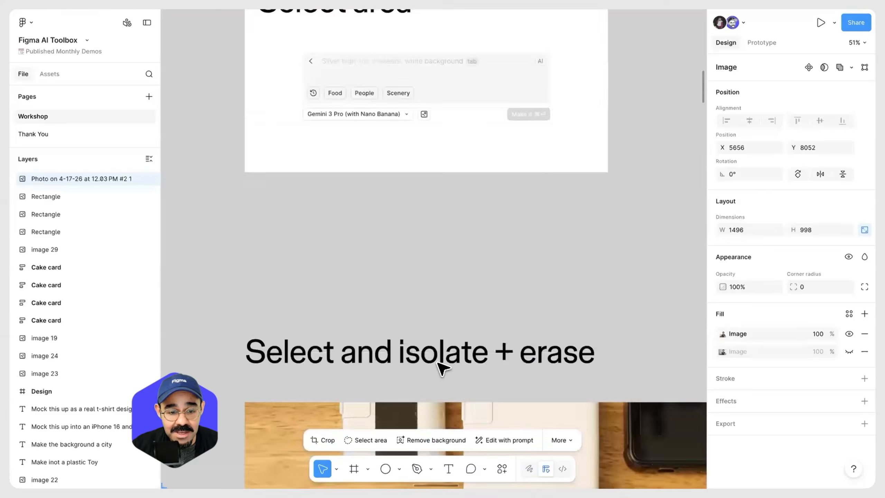
scroll(452, 329, "down", 3)
scroll(454, 329, "right", 3)
scroll(455, 329, "down", 2)
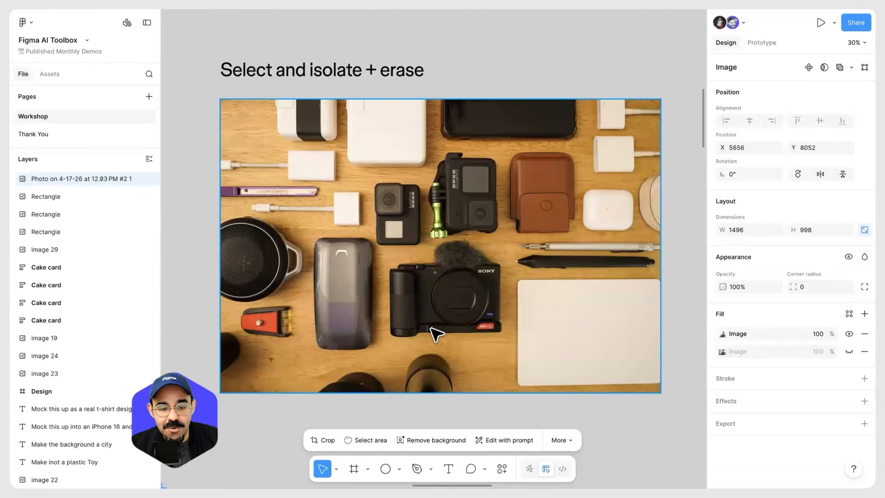
left_click(435, 298)
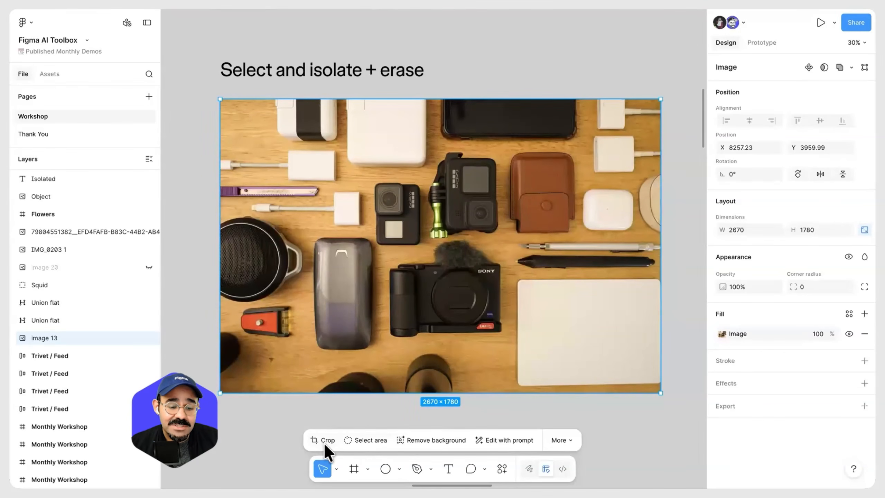
left_click(369, 441)
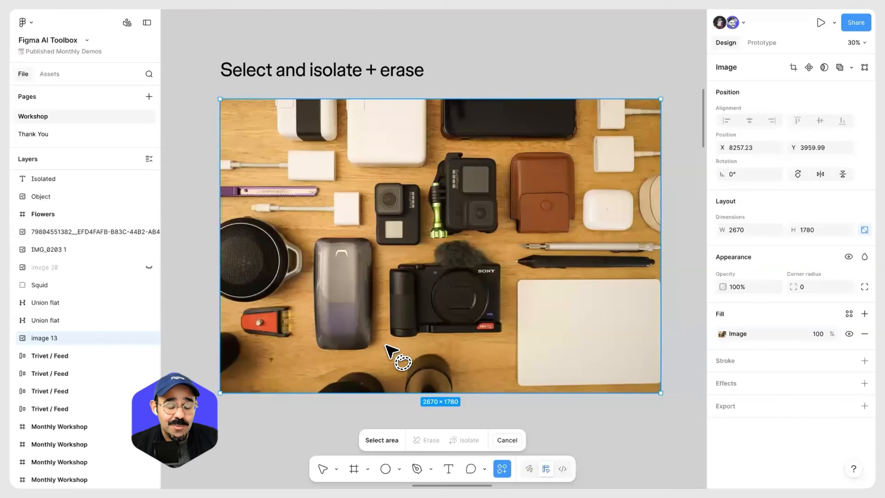
mouse_move(382, 341)
left_mouse_down()
mouse_move(403, 349)
mouse_move(503, 348)
mouse_move(506, 258)
mouse_move(481, 237)
mouse_move(441, 240)
mouse_move(389, 260)
mouse_move(382, 314)
left_mouse_up()
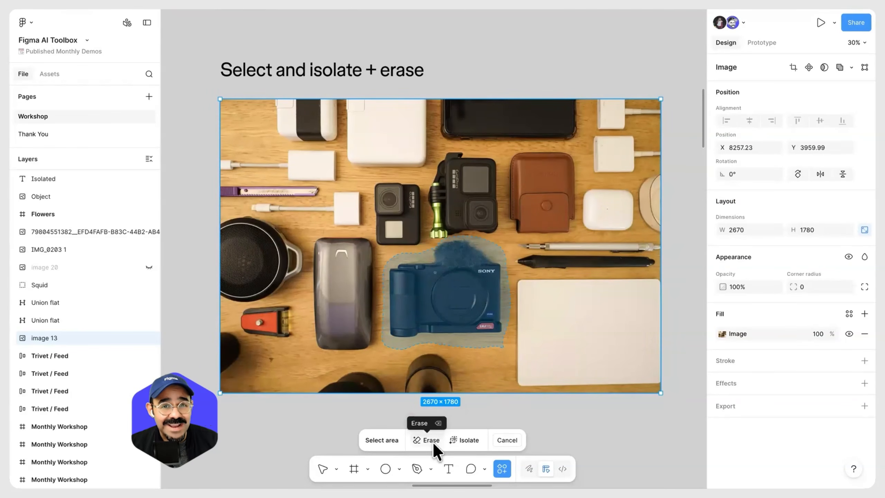
left_click(467, 439)
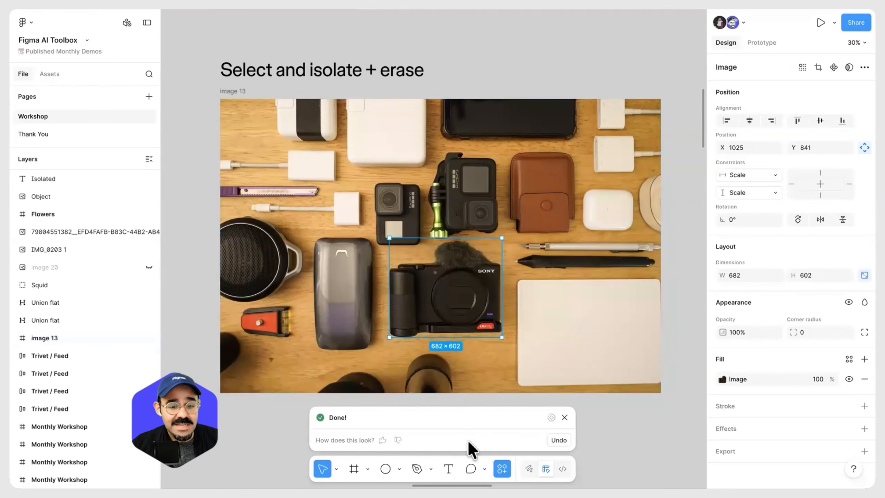
Step: Shift the isolated camera to X 1071.77, Y 854.01 and toggle its image fill off and back on
mouse_move(463, 314)
left_mouse_down()
mouse_move(442, 323)
mouse_move(468, 305)
mouse_move(471, 314)
left_mouse_up()
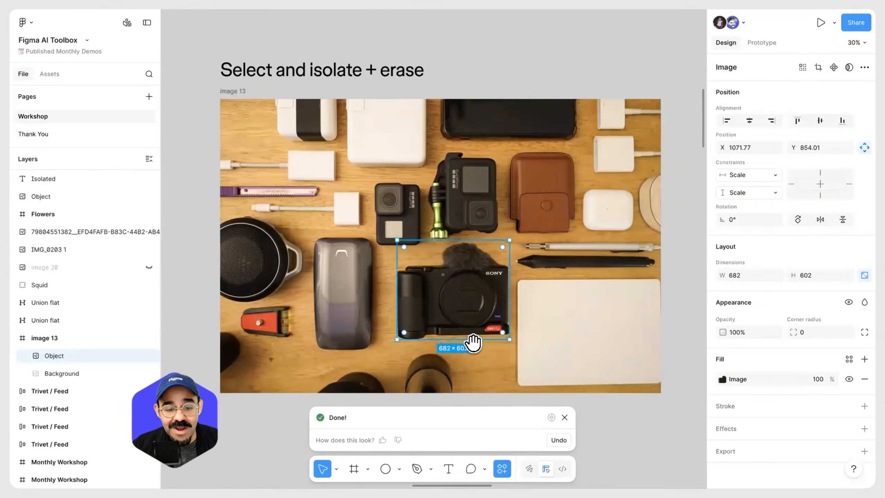
scroll(473, 341, "down", 2)
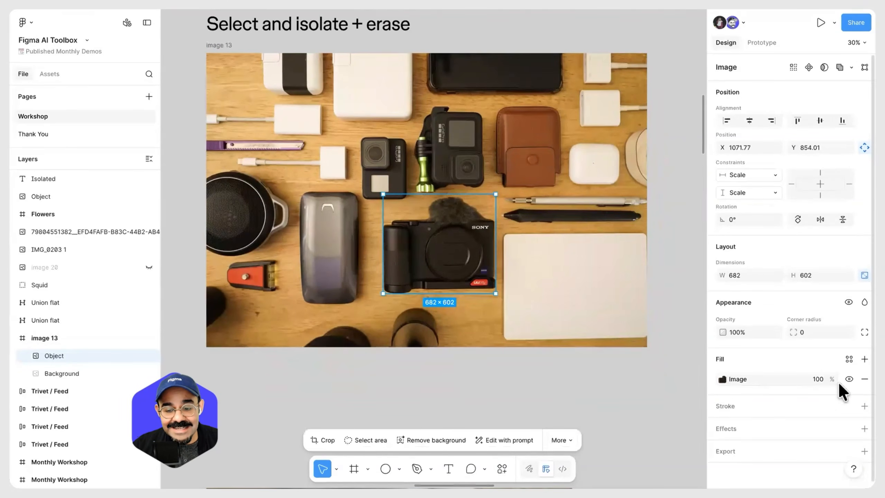
left_click(849, 379)
left_click(849, 379)
left_click(849, 379)
left_click(849, 379)
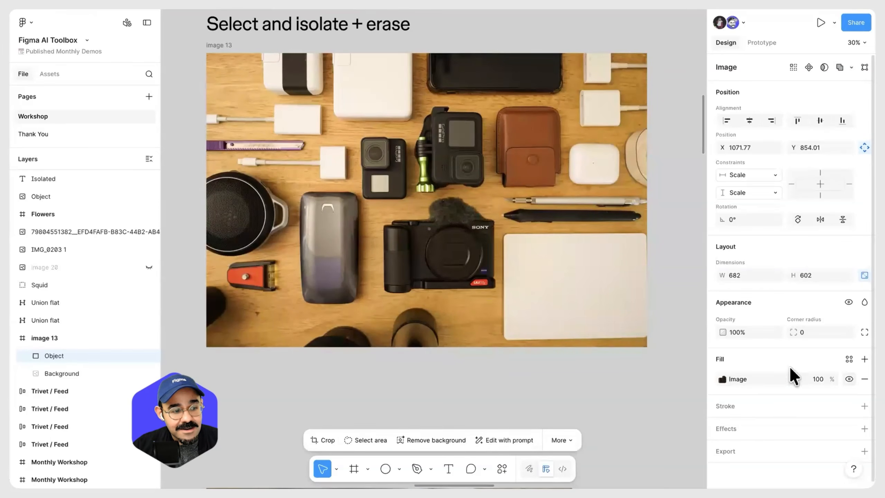
Step: Move the isolated camera around the desk photo, resize it to 666 × 588 and place it at X 1021.77, Y 920.01
left_click_drag(454, 243, 593, 269)
scroll(585, 286, "down", 2)
left_click_drag(593, 263, 473, 370)
left_click_drag(474, 369, 471, 246)
left_click_drag(516, 279, 499, 254)
scroll(499, 322, "up", 3)
left_click_drag(523, 218, 488, 271)
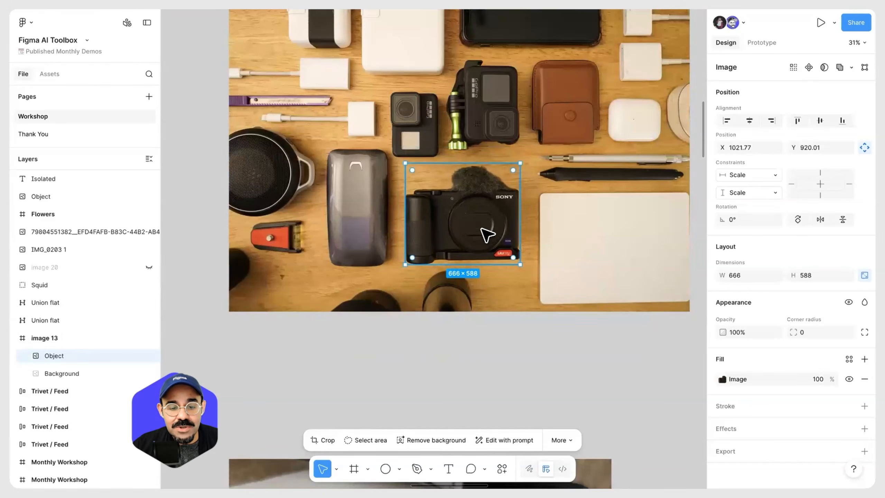
Step: Nudge the camera up and to the right within the desk photo to X 1040.77, Y 890.01
key("shift+Up")
key("shift+Up")
key("shift+Up")
key("Right")
key("Right")
key("Right")
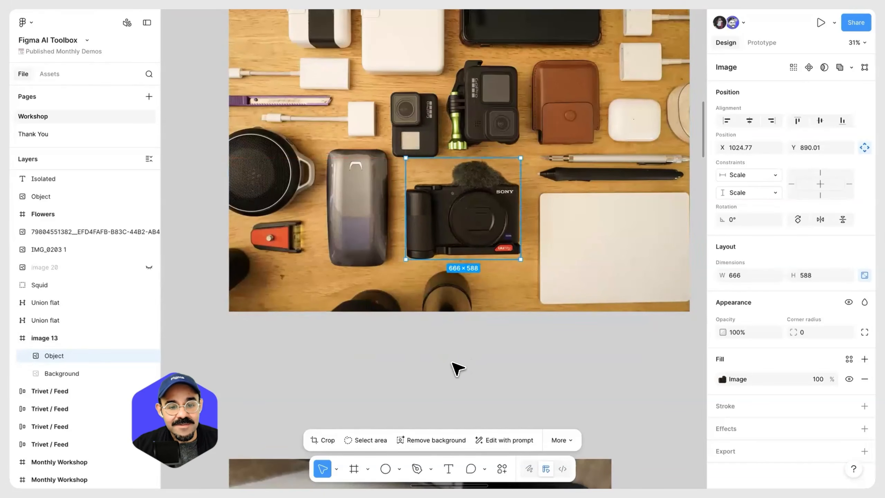
left_click(434, 361)
scroll(436, 357, "up", 3)
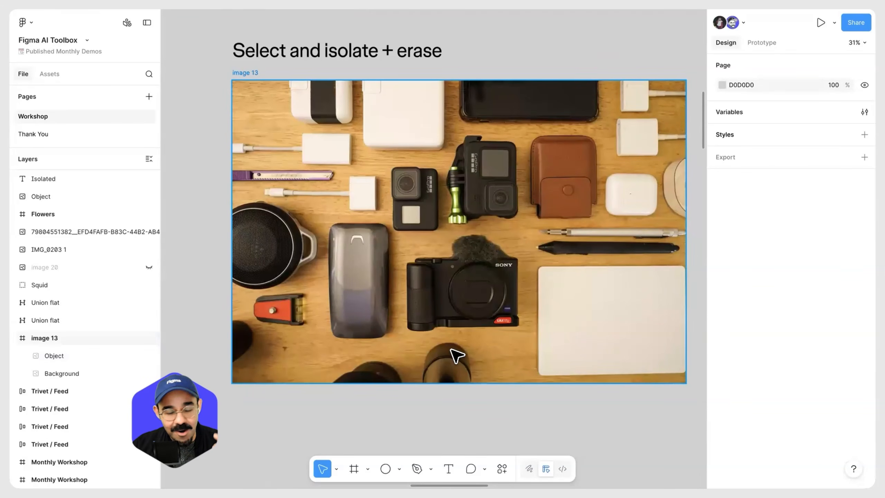
left_click_drag(463, 308, 469, 318)
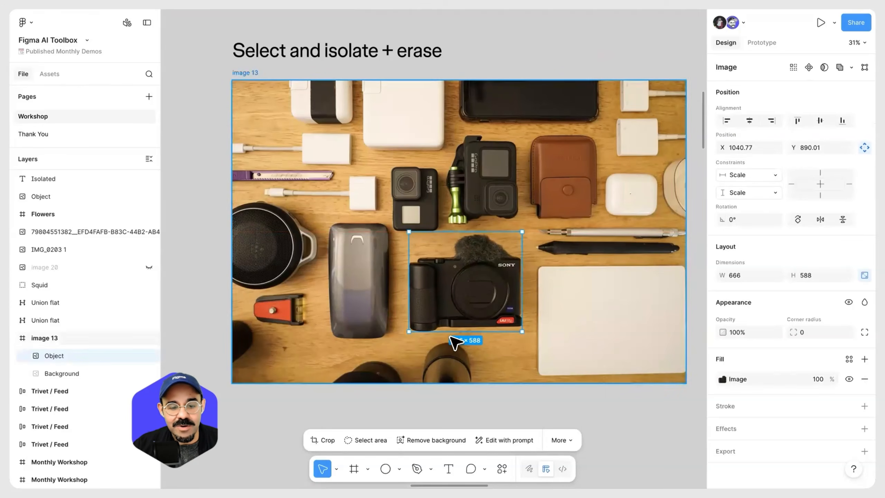
Step: Outline the robot sketch and its LET'S GO!!! speech bubble with Select area and isolate them from the paper
scroll(452, 376, "down", 2)
scroll(453, 377, "down", 10)
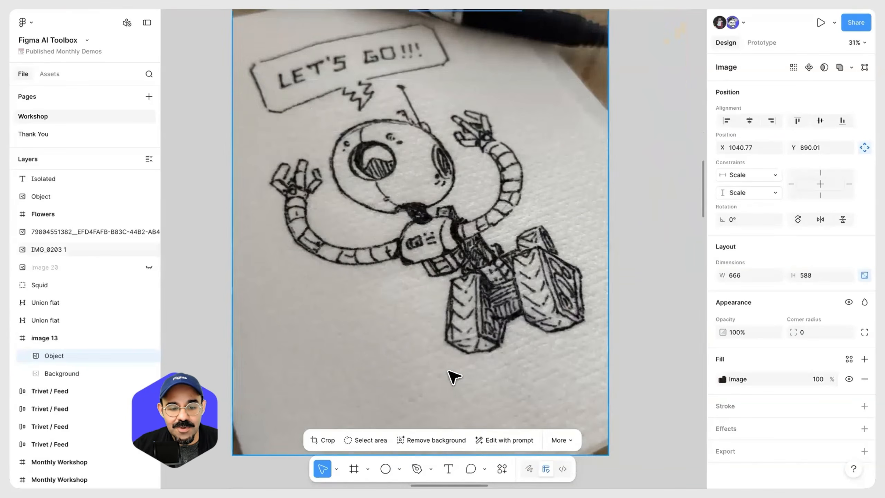
scroll(450, 375, "down", 3)
left_click(443, 360)
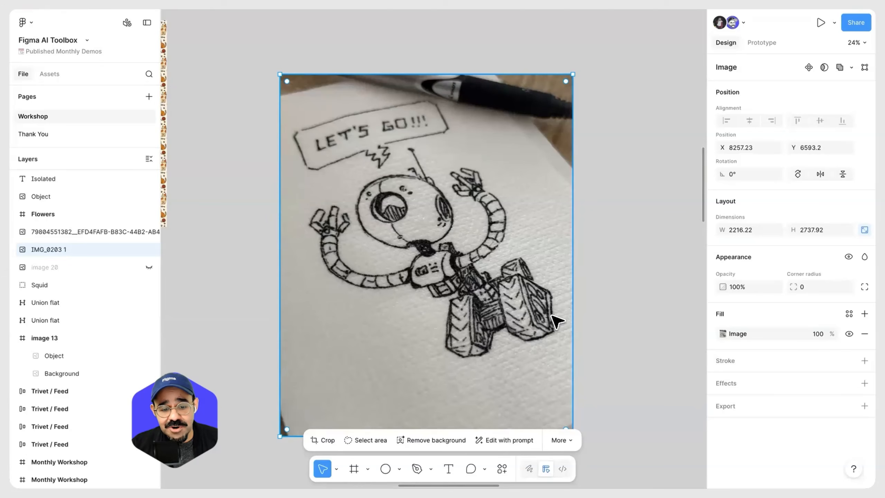
left_click(352, 442)
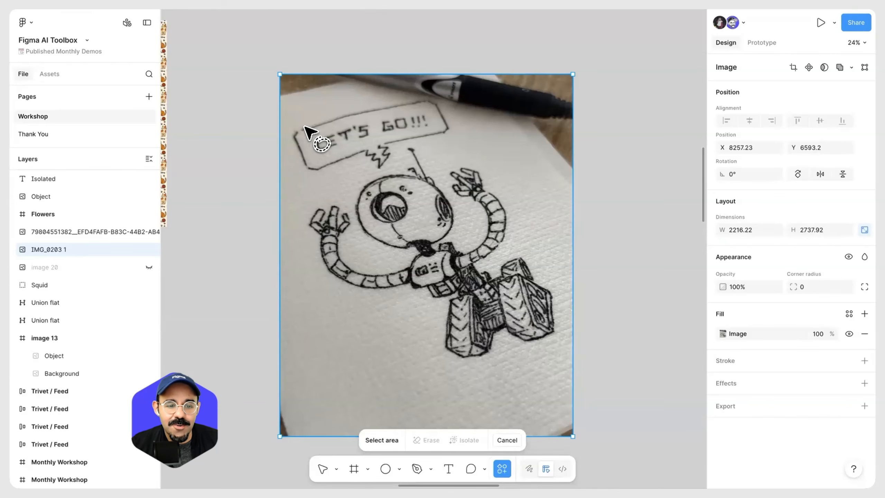
mouse_move(302, 119)
left_mouse_down()
mouse_move(289, 137)
mouse_move(299, 250)
mouse_move(342, 331)
mouse_move(484, 376)
left_mouse_up()
mouse_move(543, 372)
left_mouse_down()
mouse_move(556, 339)
mouse_move(555, 273)
mouse_move(472, 150)
mouse_move(455, 163)
mouse_move(469, 142)
mouse_move(449, 109)
mouse_move(424, 95)
mouse_move(307, 114)
left_mouse_up()
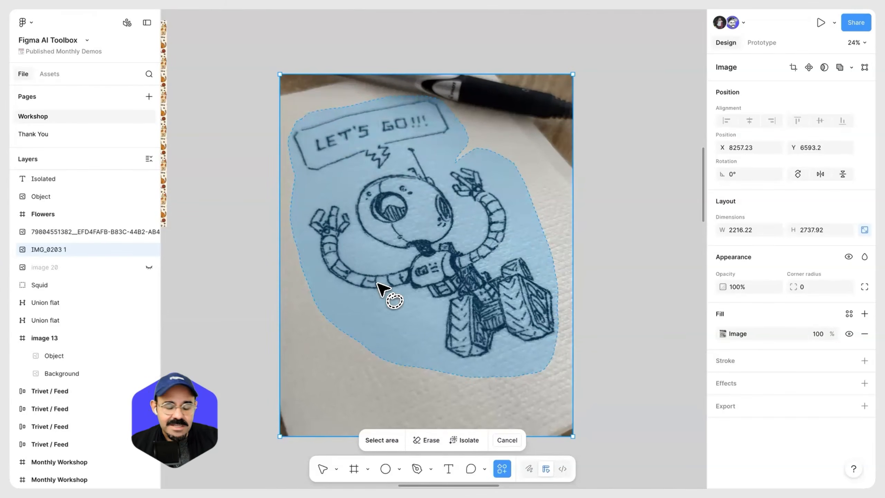
left_click(465, 440)
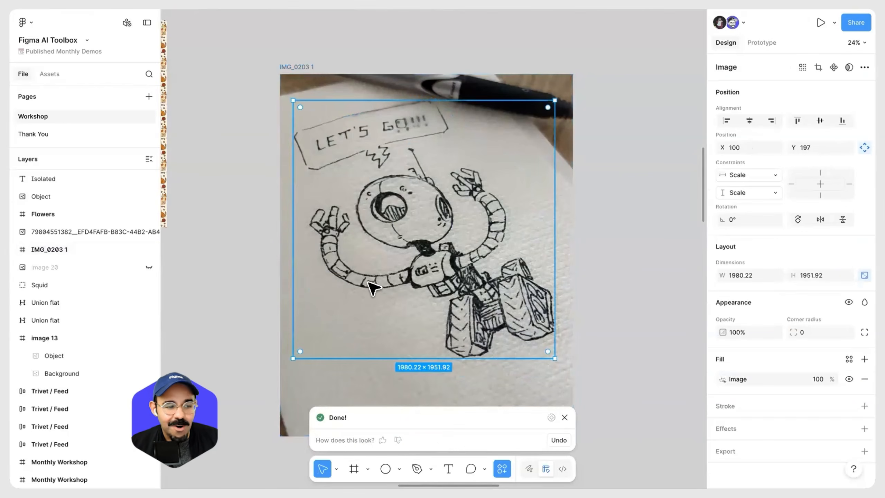
Step: Move the isolated robot drawing out of its photo to just below it, at X 8187, Y 9414
scroll(380, 249, "down", 2)
left_click_drag(359, 253, 618, 292)
scroll(482, 263, "down", 4)
scroll(482, 263, "right", 6)
left_click_drag(530, 225, 446, 218)
left_click_drag(481, 187, 425, 342)
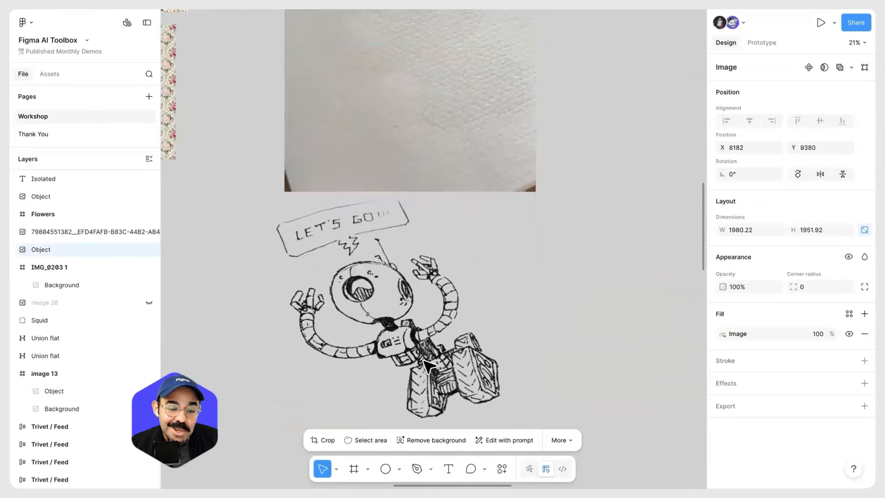
scroll(425, 343, "up", 2)
scroll(429, 347, "up", 4)
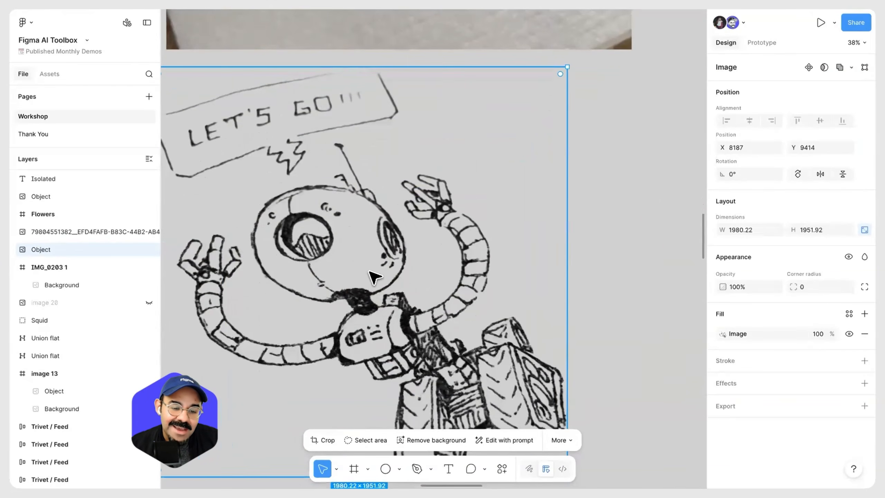
Step: Move the robot drawing to X 8331, Y 9531 and examine the paper background left in the photo above
scroll(387, 279, "down", 2)
scroll(389, 278, "down", 3)
left_click_drag(533, 245, 537, 283)
left_click(530, 273)
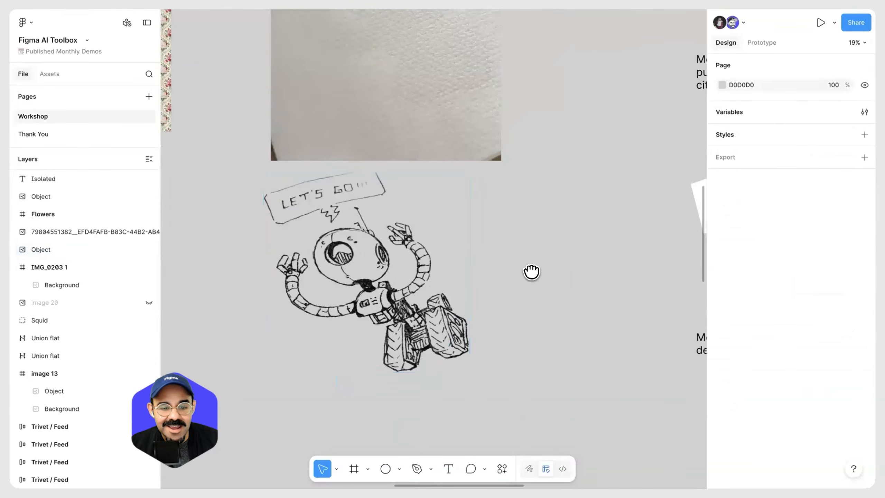
scroll(488, 303, "up", 3)
left_click(446, 335)
scroll(429, 216, "up", 5)
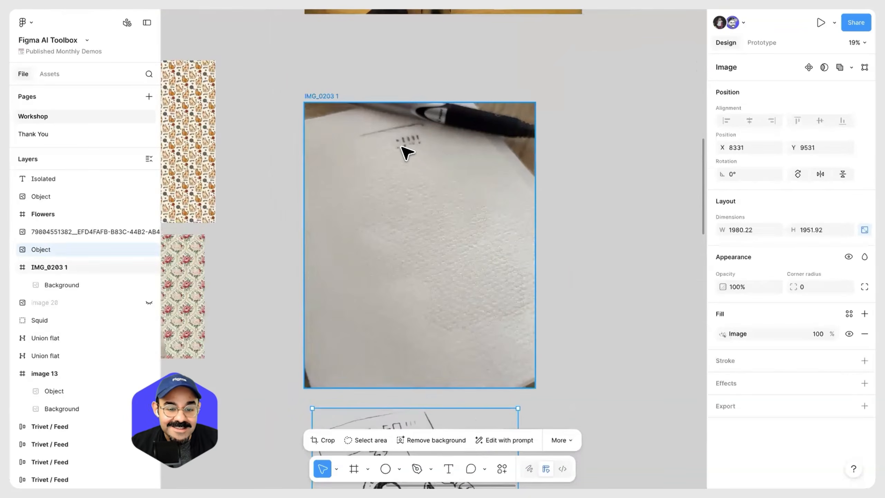
Step: Examine the paper background left in the sketch photo and the isolated robot drawing below it
scroll(403, 166, "up", 5)
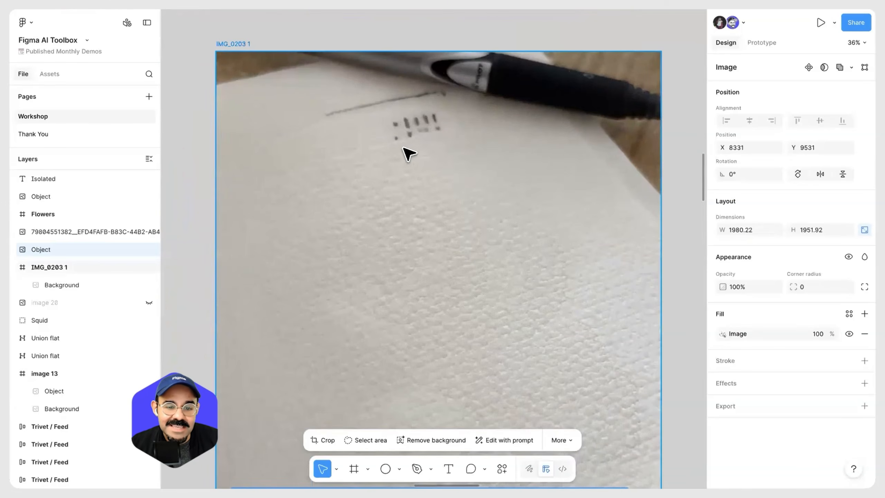
scroll(458, 130, "down", 5)
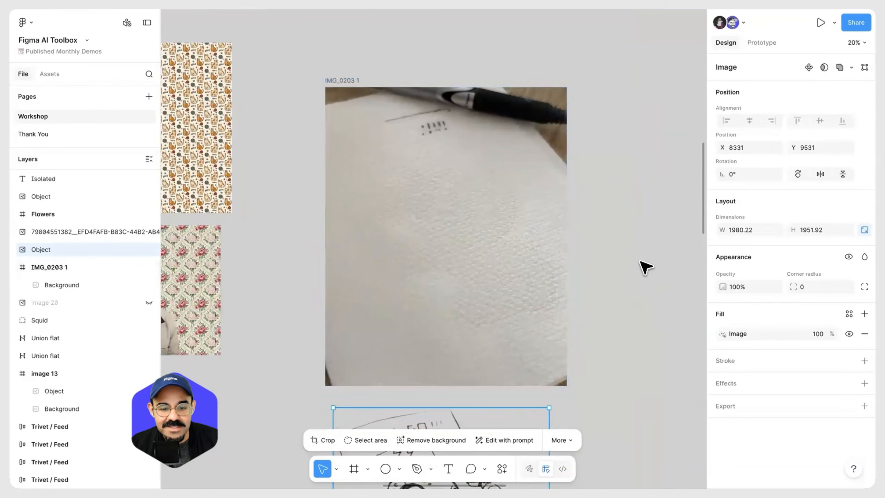
scroll(579, 178, "down", 1)
scroll(557, 320, "down", 5)
scroll(533, 306, "up", 3)
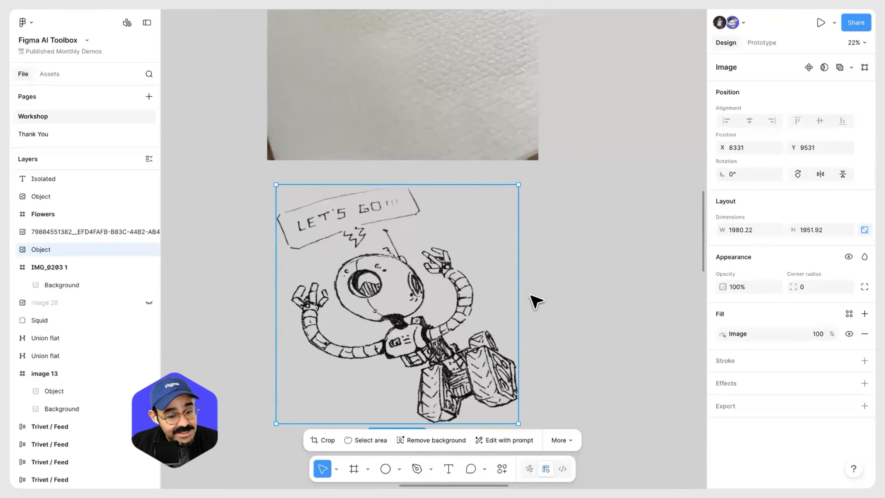
scroll(539, 291, "up", 1)
scroll(534, 283, "down", 5)
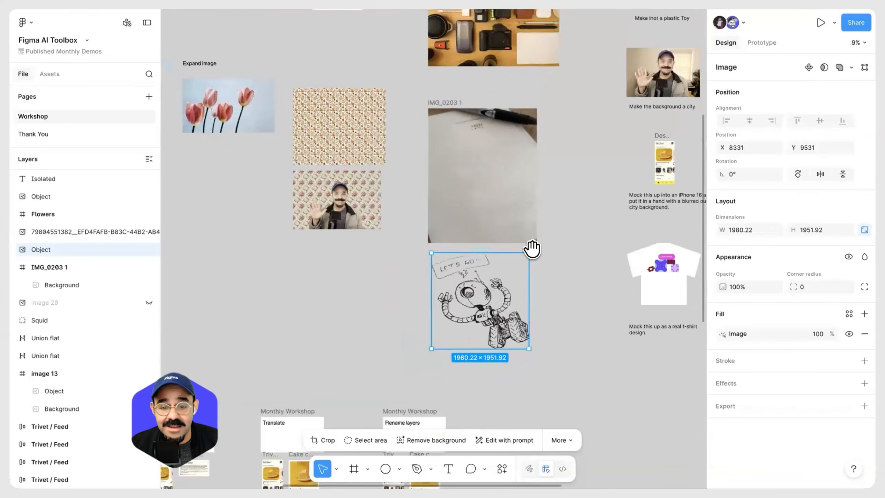
Step: Go to the Edit image slide and review its prompt box, suggestions and model choice
scroll(532, 248, "up", 10)
scroll(532, 249, "right", 10)
scroll(373, 225, "up", 4)
left_click_drag(373, 225, 427, 123)
left_click_drag(334, 375, 400, 336)
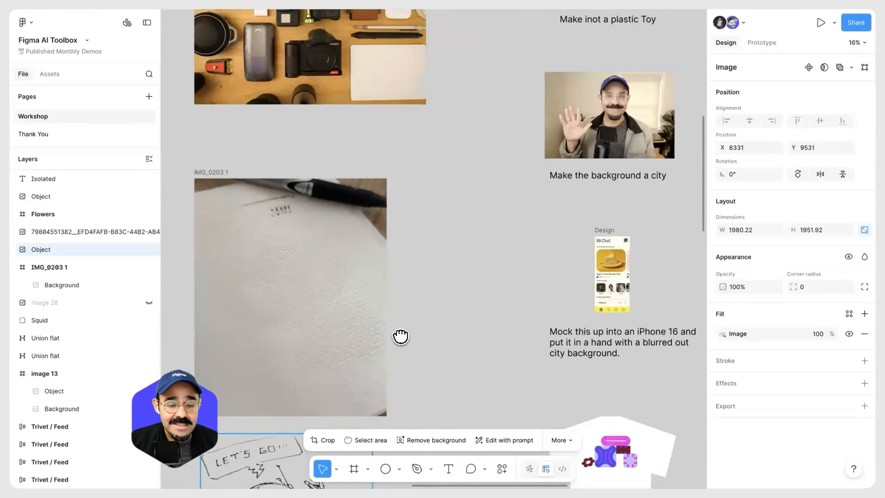
scroll(504, 122, "up", 8)
scroll(504, 122, "right", 3)
scroll(510, 115, "up", 10)
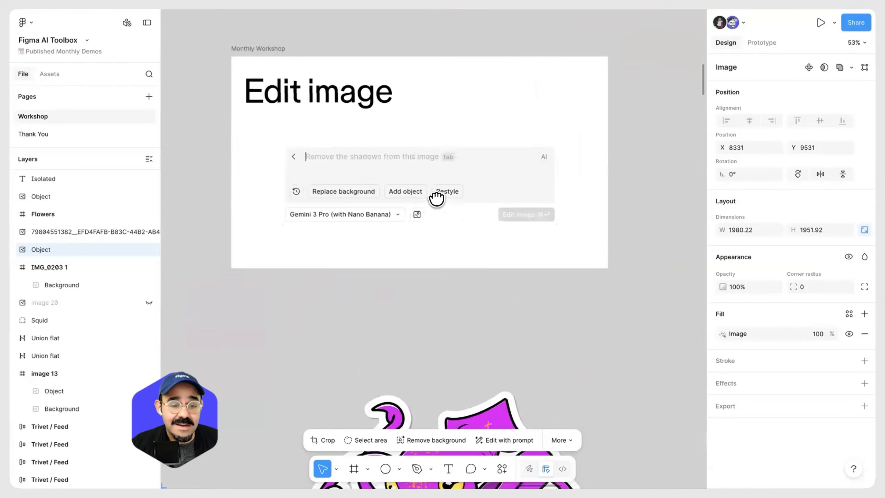
scroll(436, 198, "up", 2)
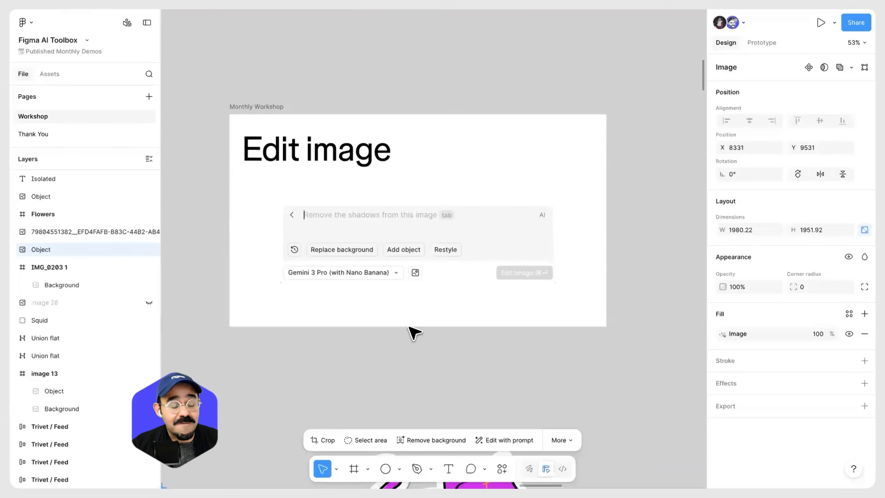
scroll(409, 328, "down", 1)
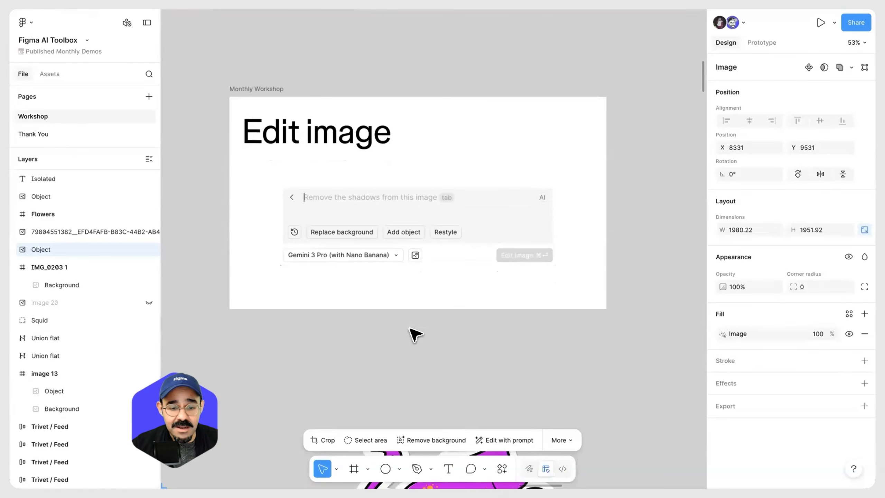
scroll(410, 329, "down", 1)
left_click(410, 328)
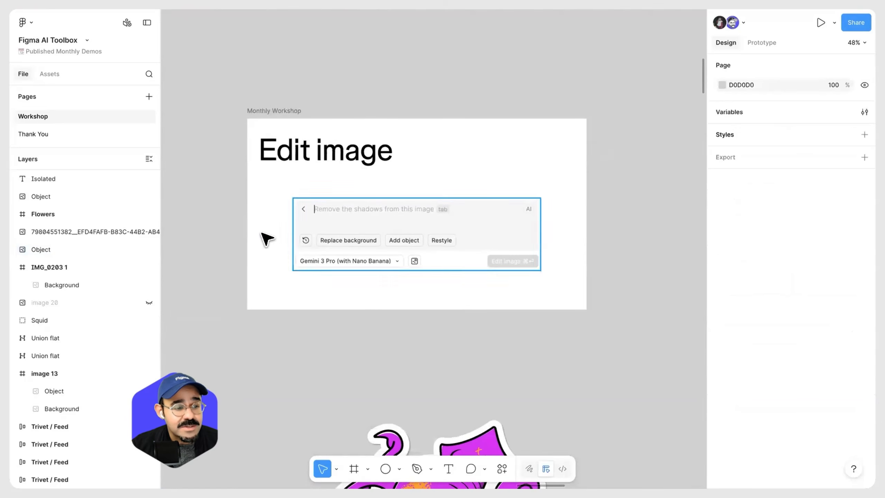
scroll(392, 261, "up", 2)
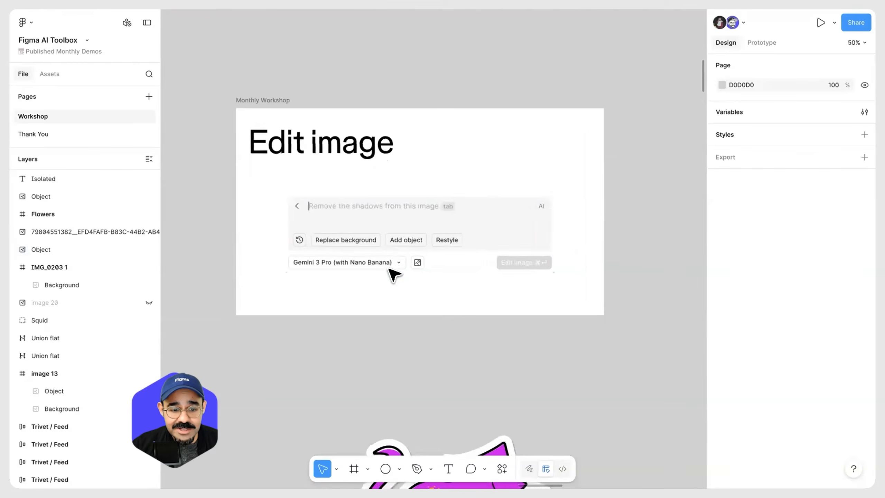
Step: Inspect how the squid illustration is built from vectors, checking it in outline view and selecting its body path
scroll(394, 270, "down", 15)
scroll(409, 249, "down", 1)
scroll(415, 249, "up", 4)
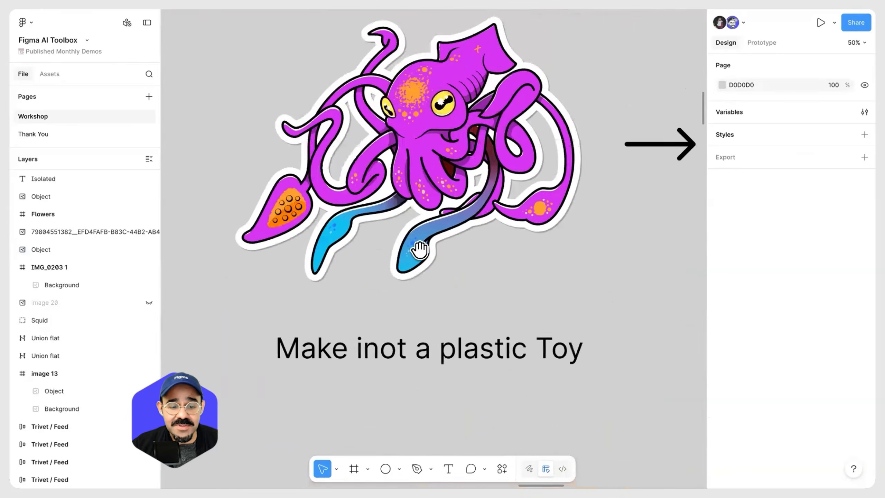
left_click_drag(446, 201, 417, 222)
key("ctrl+z")
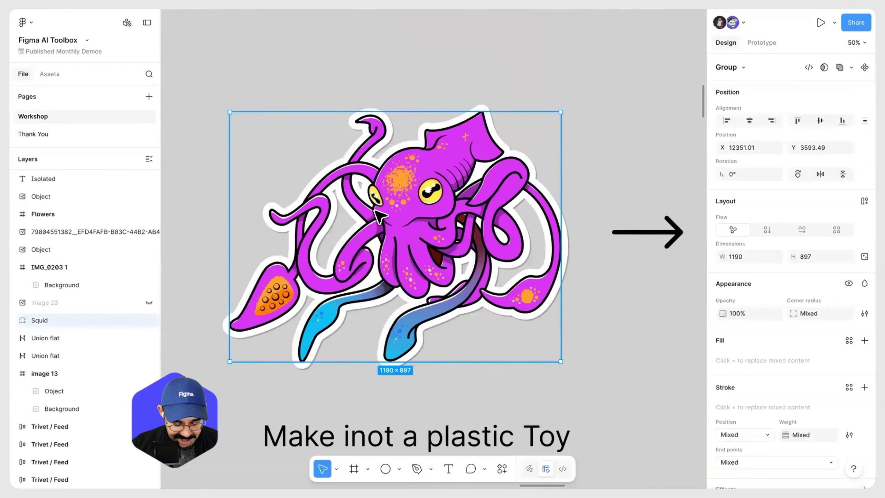
left_click(377, 55)
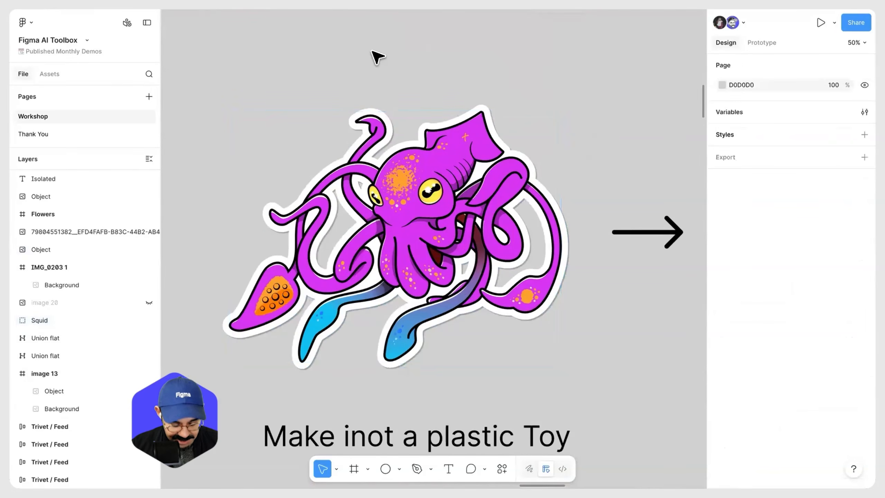
key("ctrl+y")
key("ctrl+y")
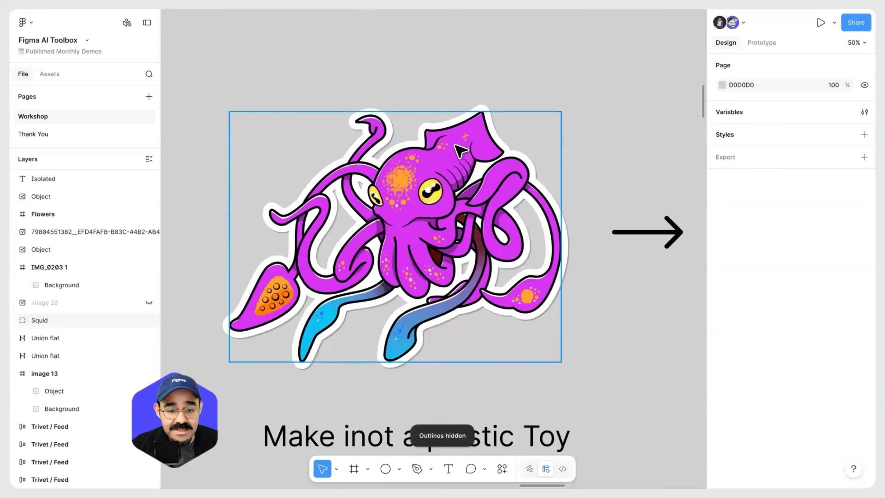
left_click(459, 150, "ctrl")
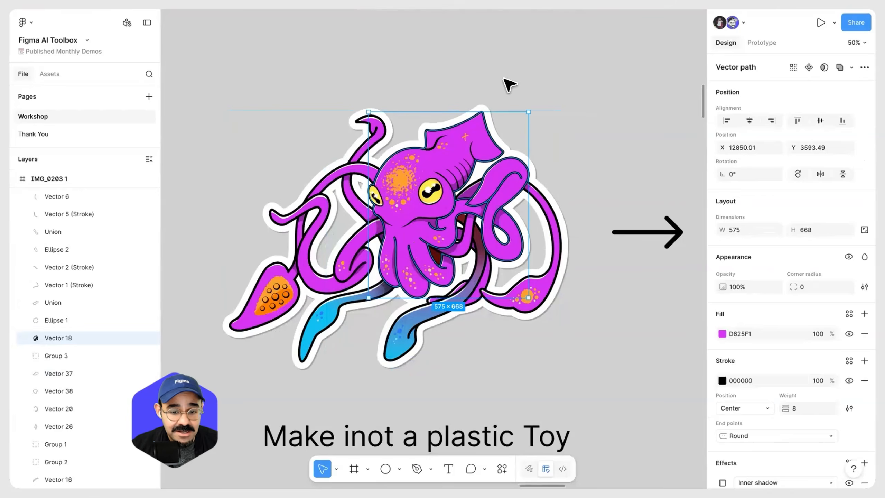
left_click(503, 79)
scroll(503, 79, "down", 3)
scroll(373, 125, "up", 2)
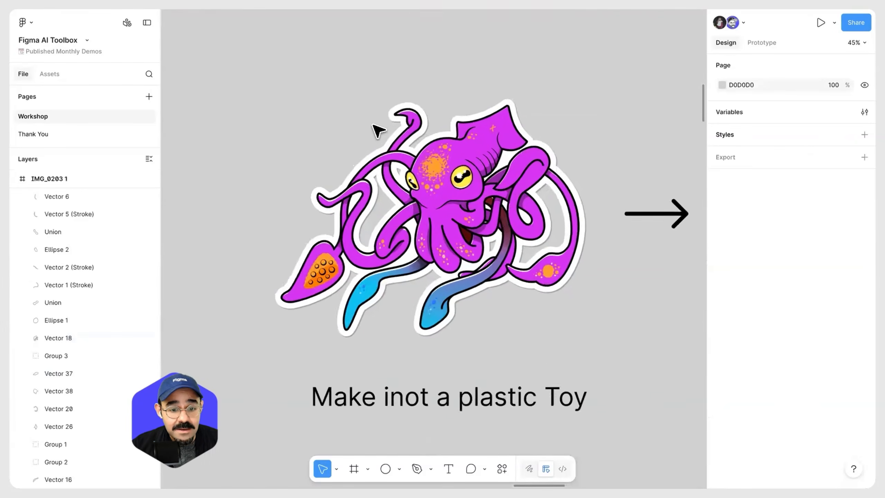
scroll(376, 130, "up", 1)
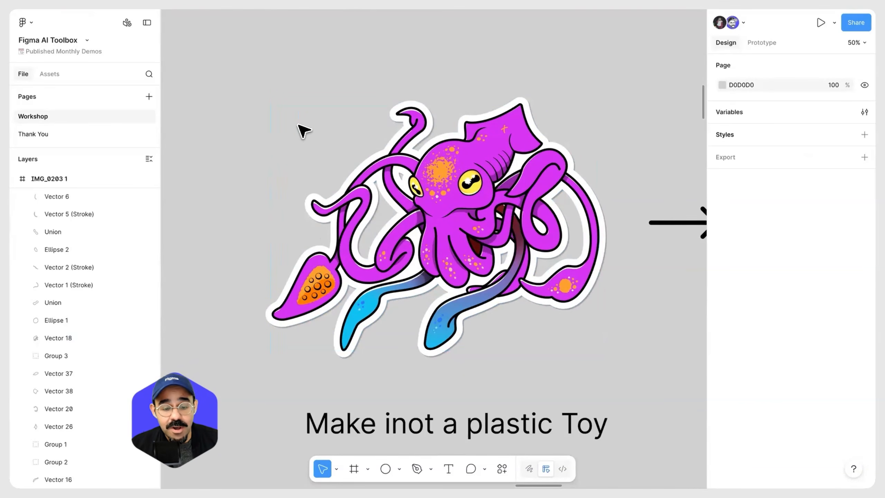
Step: Copy the squid illustration together with its white sticker outline as a PNG
left_click_drag(234, 57, 628, 372)
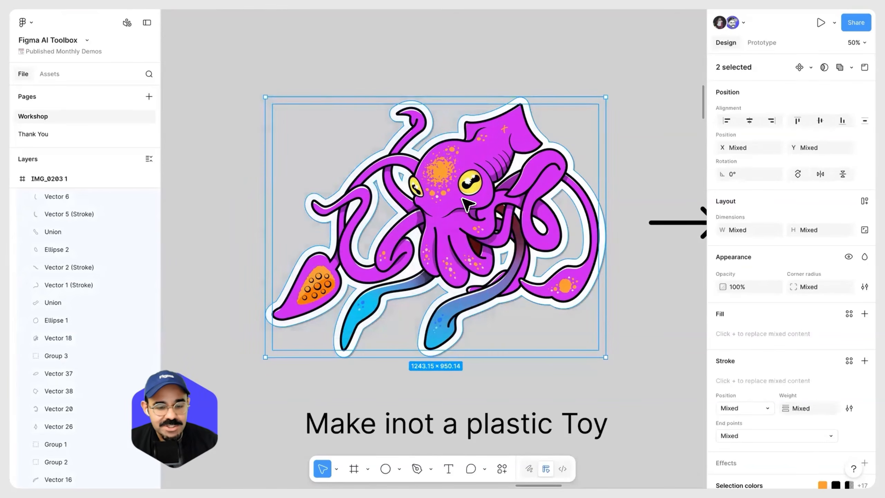
right_click(450, 152)
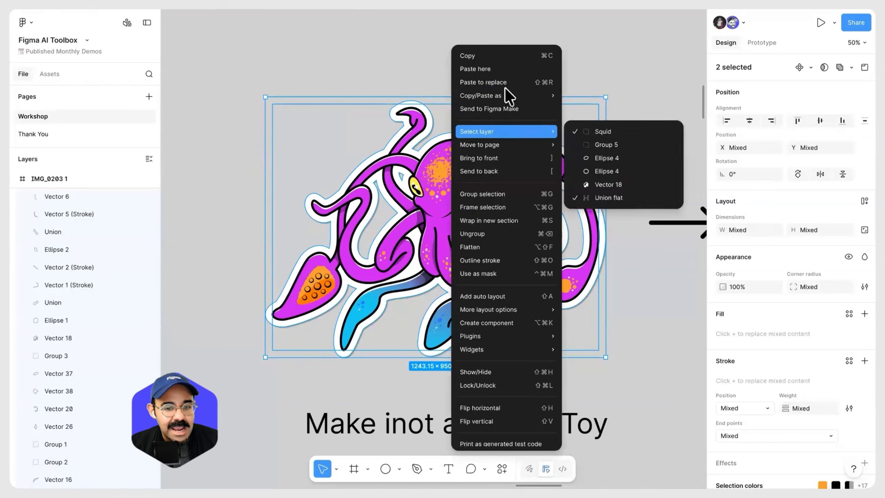
mouse_move(510, 96)
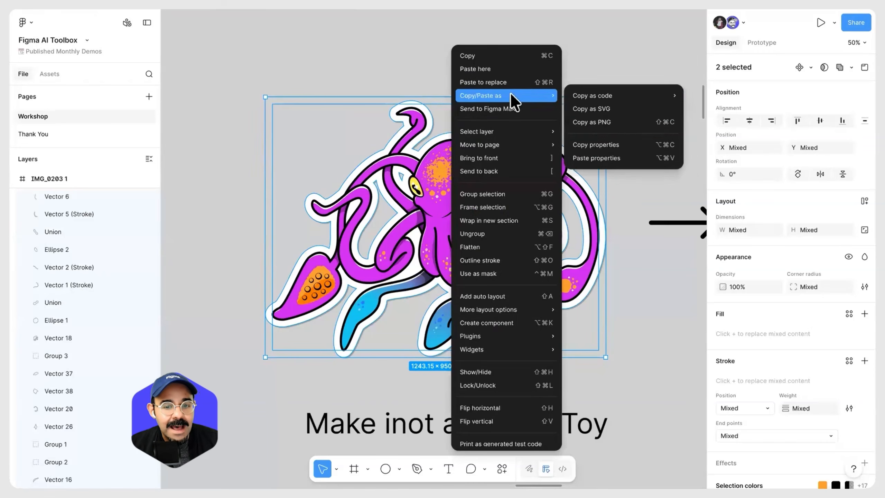
left_click(635, 126)
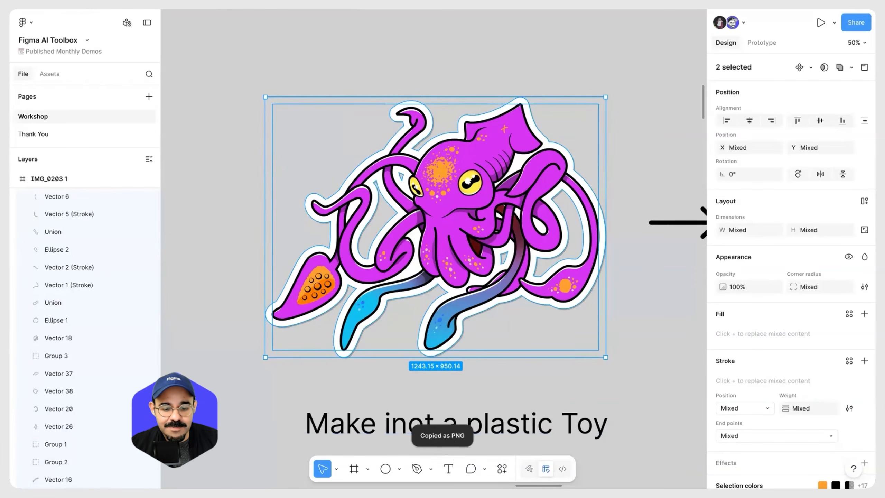
key("super+k")
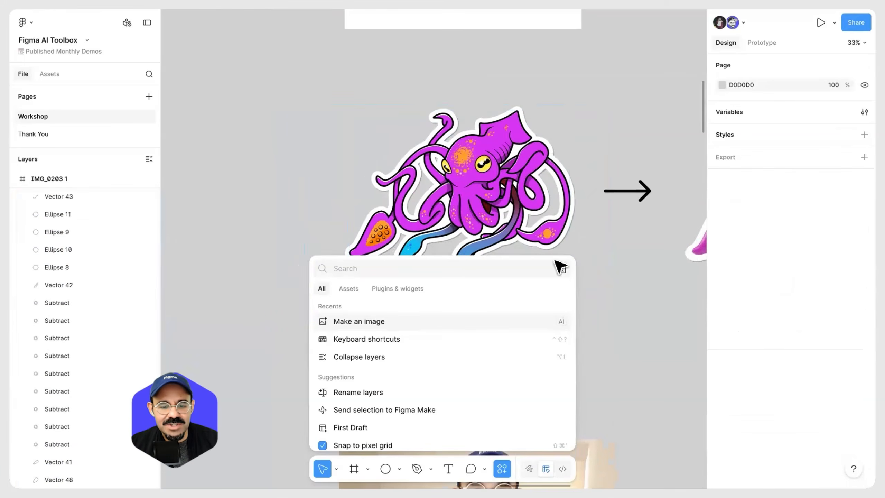
key("Escape")
Step: Delete the two existing plastic-looking squid images that the arrow points to
scroll(575, 251, "up", 10)
scroll(529, 300, "right", 3)
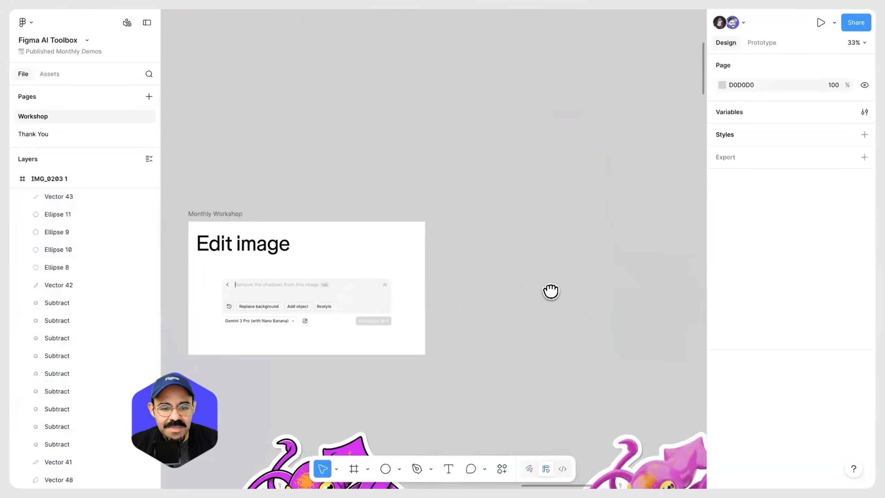
left_click_drag(504, 245, 565, 400)
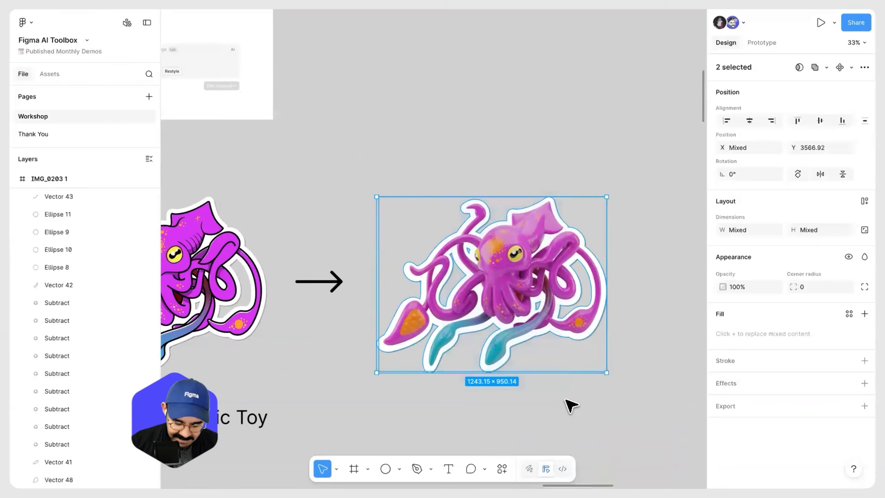
key("Delete")
Step: Paste the squid PNG at the head of the arrow, at X 14087, Y 3533
key("super+v")
left_click_drag(452, 256, 506, 267)
left_click_drag(519, 296, 498, 262)
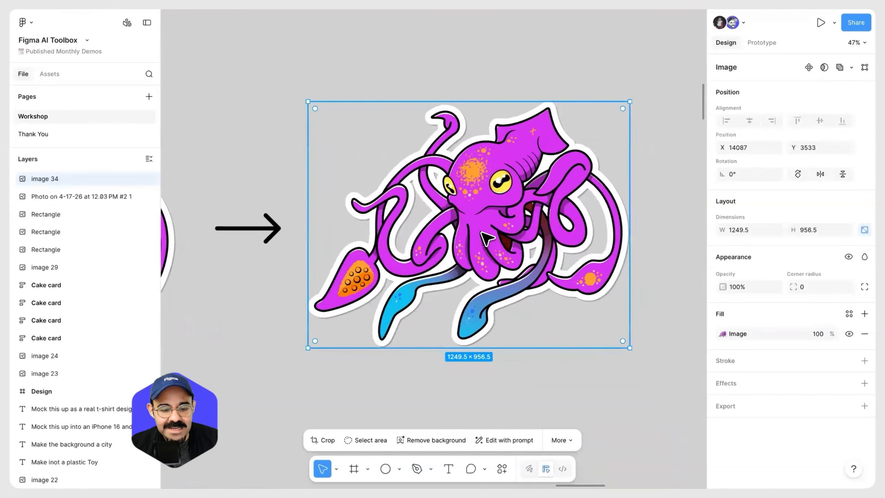
Step: Check the pasted squid in outline view and look at its image fill settings
key("super+y")
key("super+y")
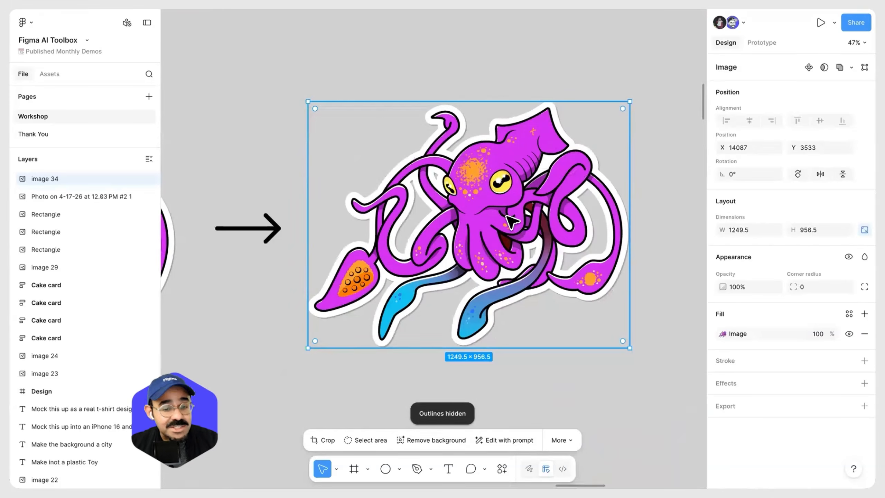
left_click(726, 337)
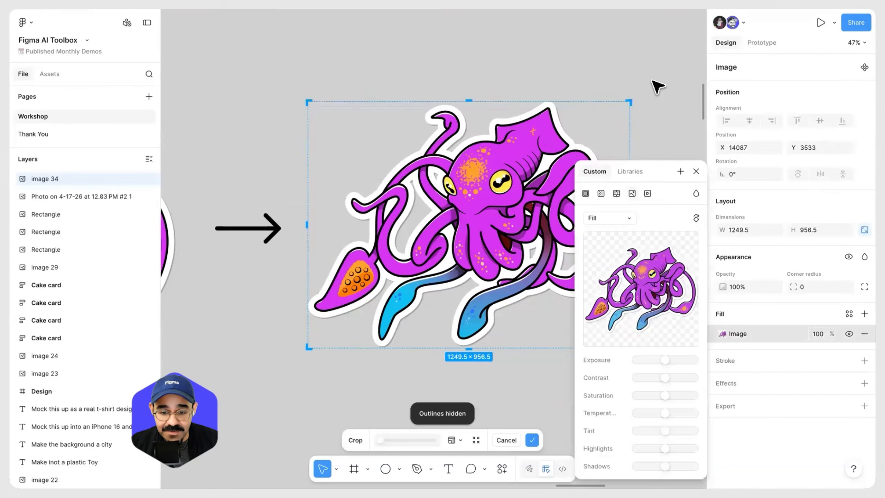
left_click(648, 109)
left_click(406, 334)
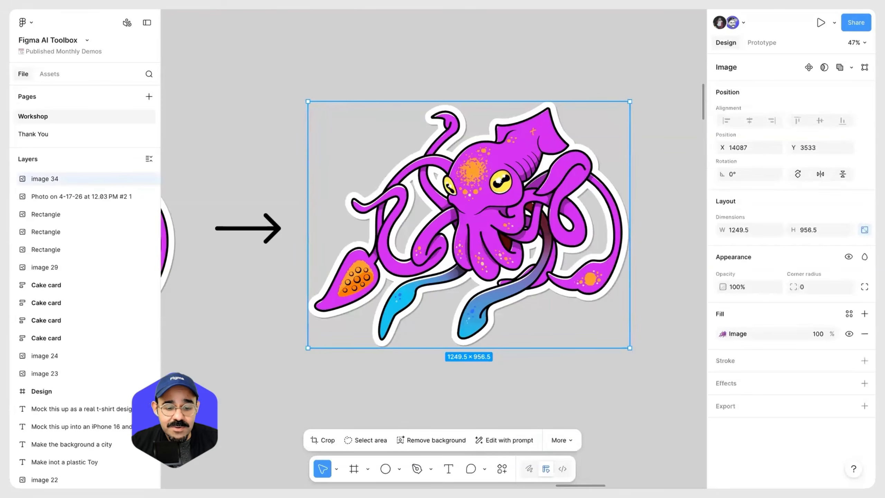
Step: Edit the squid image with the prompt "Make this design into a 3d plastic toy put it in a minmal space with a simple background"
left_click(503, 449)
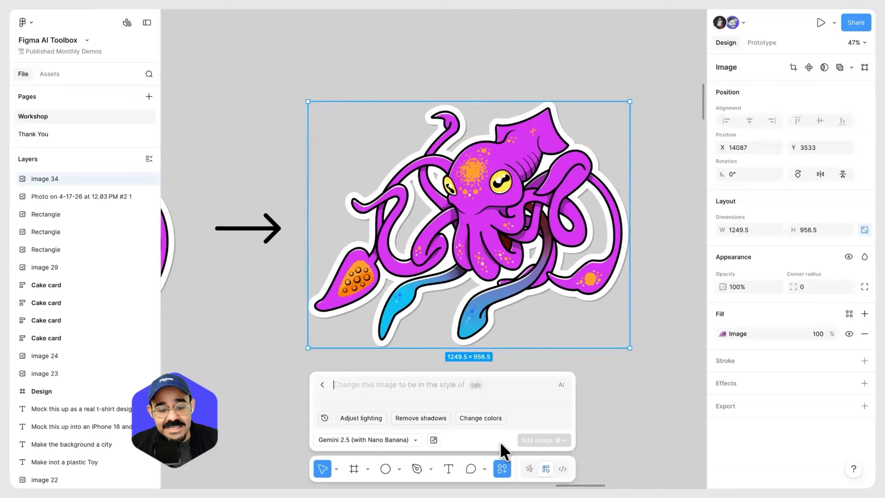
left_click(518, 389)
left_click(528, 300)
left_click(541, 400)
left_click(521, 289)
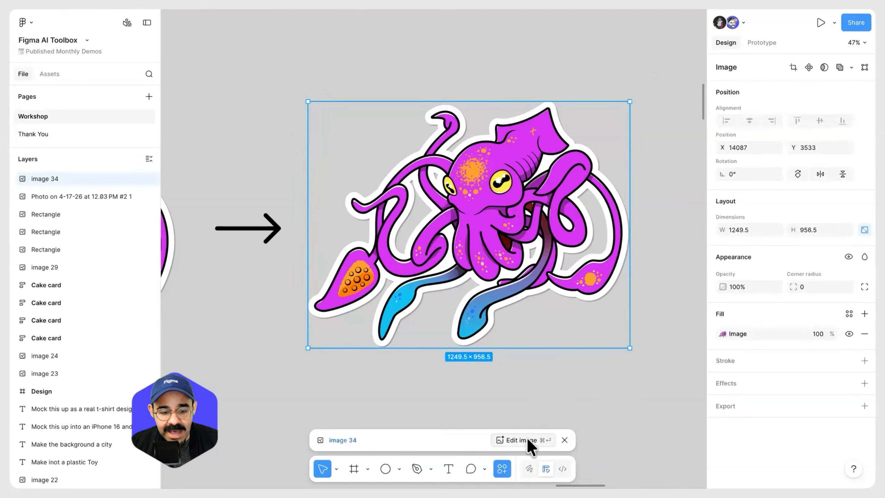
left_click(527, 439)
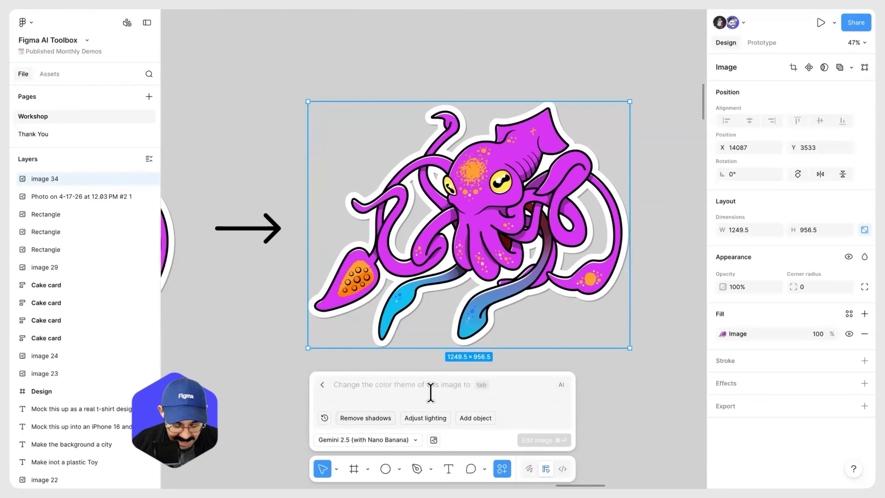
type("Make this design into a plastic toy put it in a minmal space")
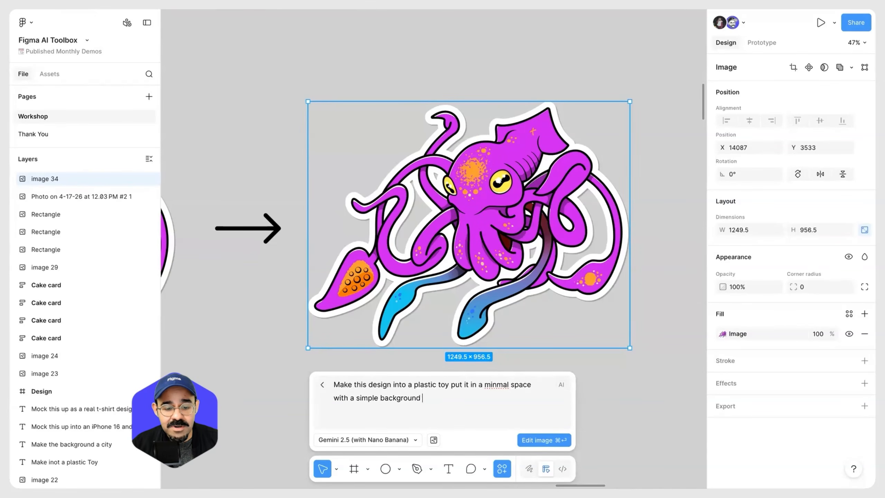
type("3d")
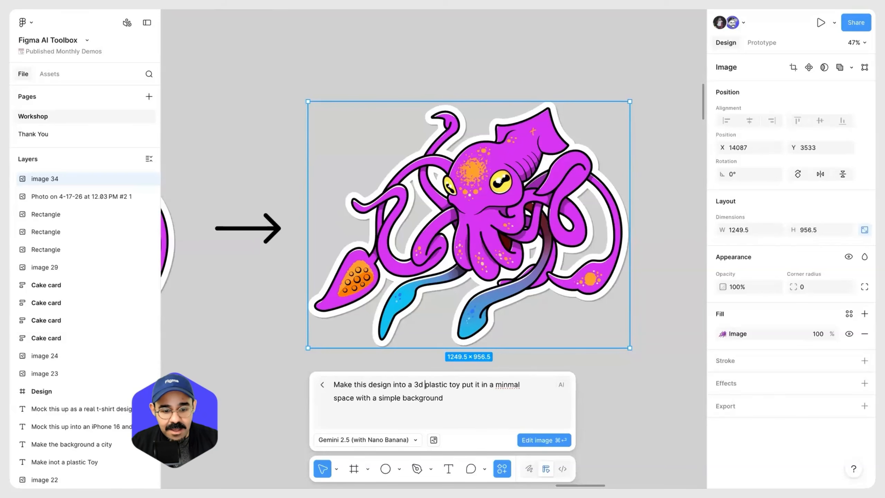
left_click(550, 441)
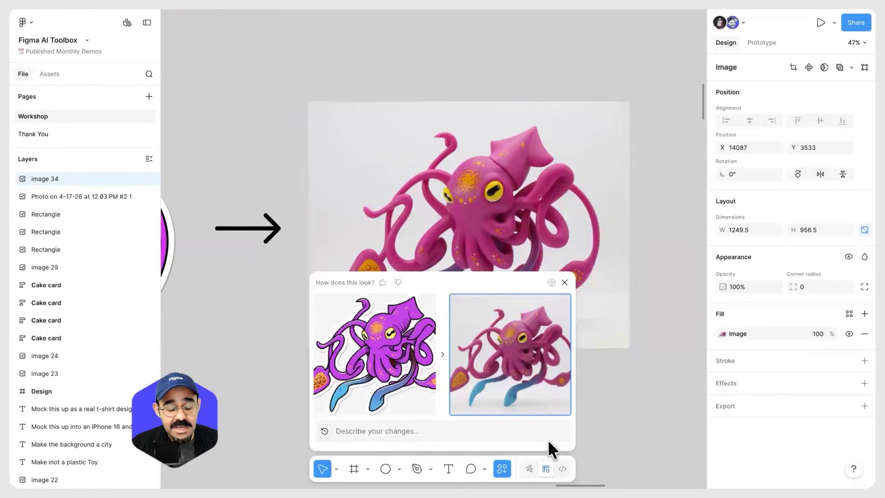
scroll(539, 367, "down", 3)
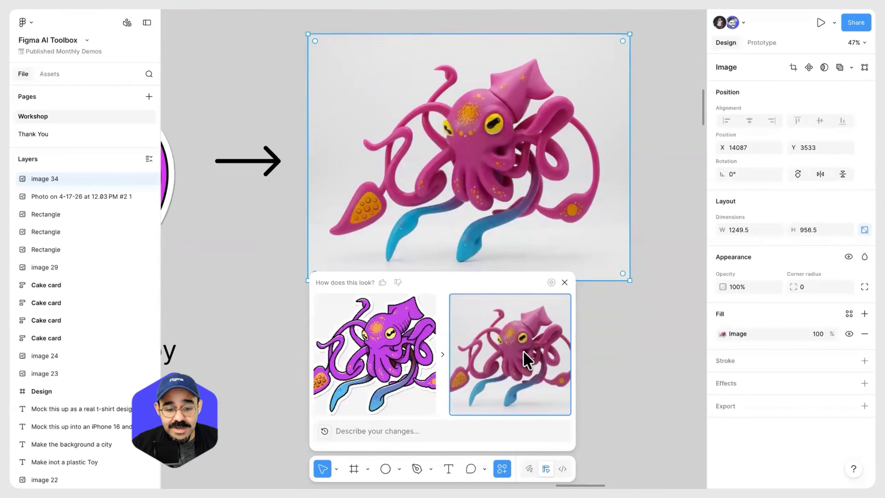
Step: Close the prompt edit results and remove the background from the 3D plastic squid toy image
key("Escape")
left_click(566, 340)
scroll(519, 217, "up", 3)
scroll(511, 221, "up", 2)
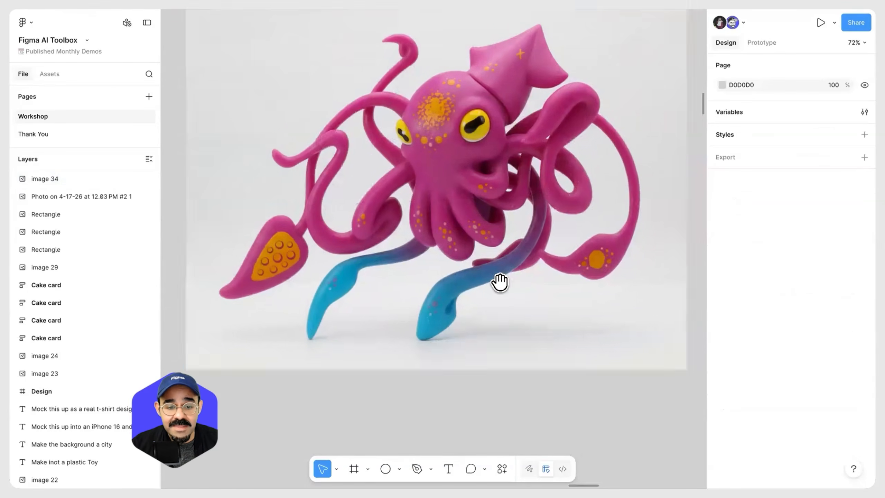
left_click(529, 288)
scroll(527, 302, "down", 3)
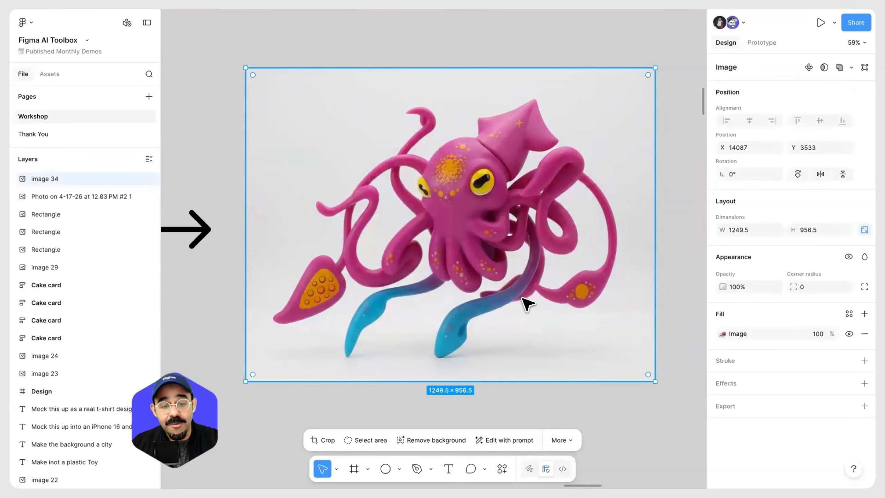
left_click(439, 439)
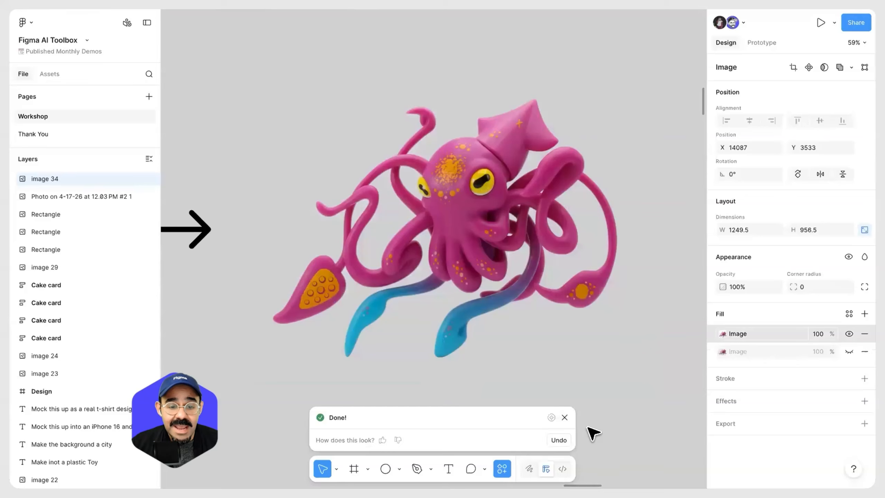
Step: Compare the squid toy cutout with the original illustration and reposition the cutout at X 14047, Y 3563 beside the arrow
scroll(514, 272, "down", 3)
left_click_drag(495, 291, 414, 282)
left_click_drag(338, 302, 435, 300)
scroll(588, 276, "down", 3)
scroll(392, 302, "up", 3)
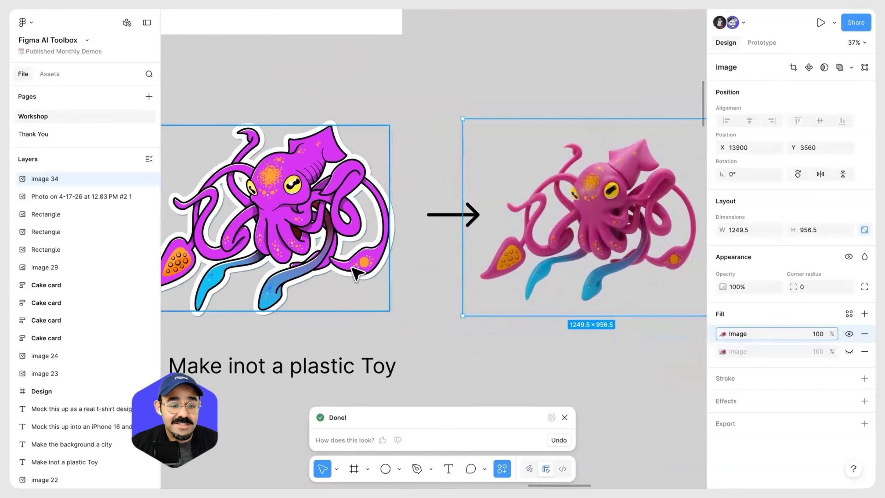
left_click_drag(628, 233, 486, 241)
scroll(486, 241, "up", 3)
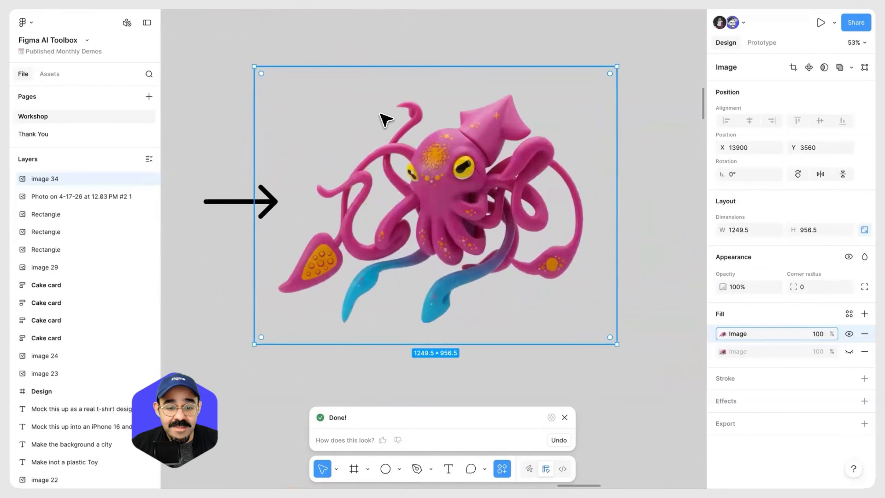
scroll(409, 213, "up", 3)
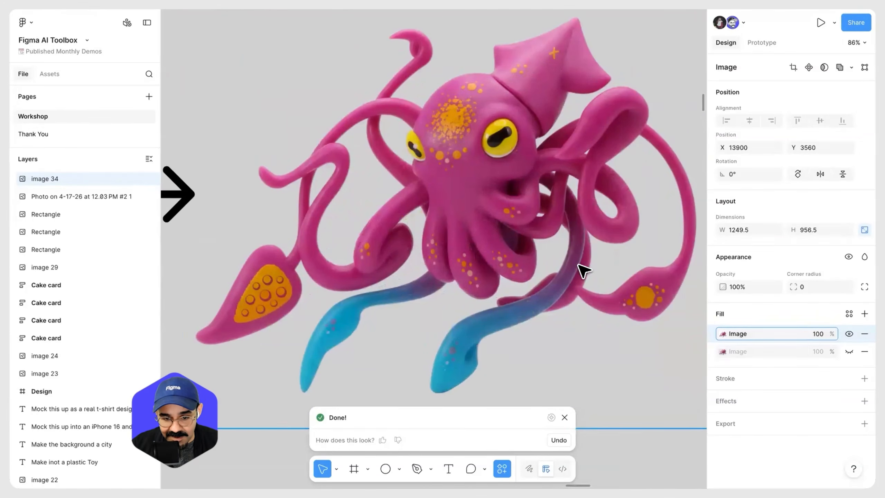
scroll(583, 270, "down", 3)
scroll(514, 317, "left", 10)
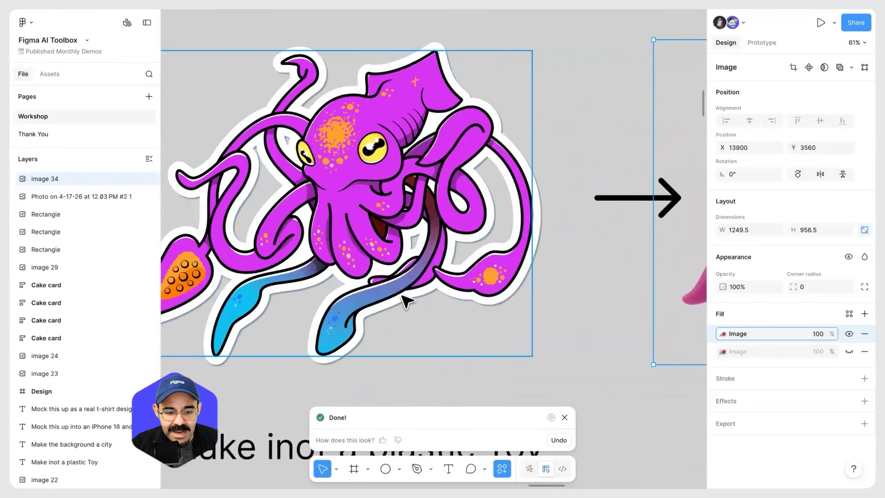
scroll(336, 303, "right", 12)
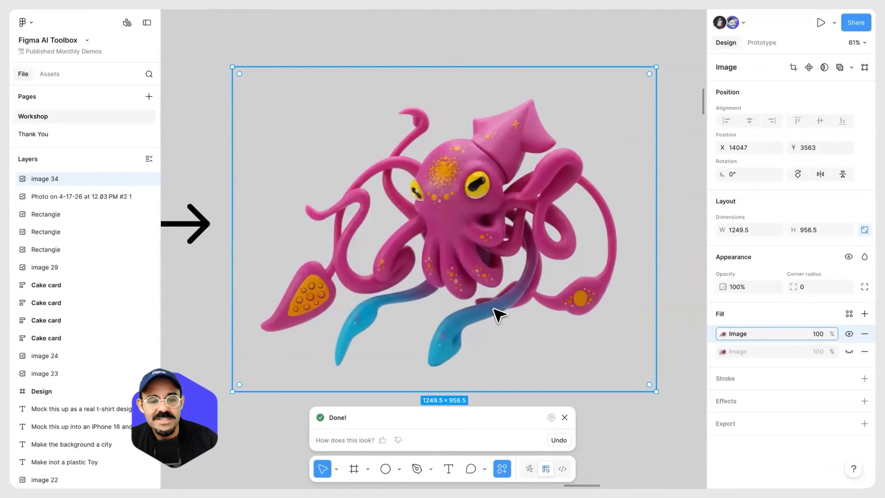
Step: Open the Texture effect of the orange patch on the illustrated squid's forehead, adjust its size, and compare it with the toy version
left_click_drag(291, 234, 625, 225)
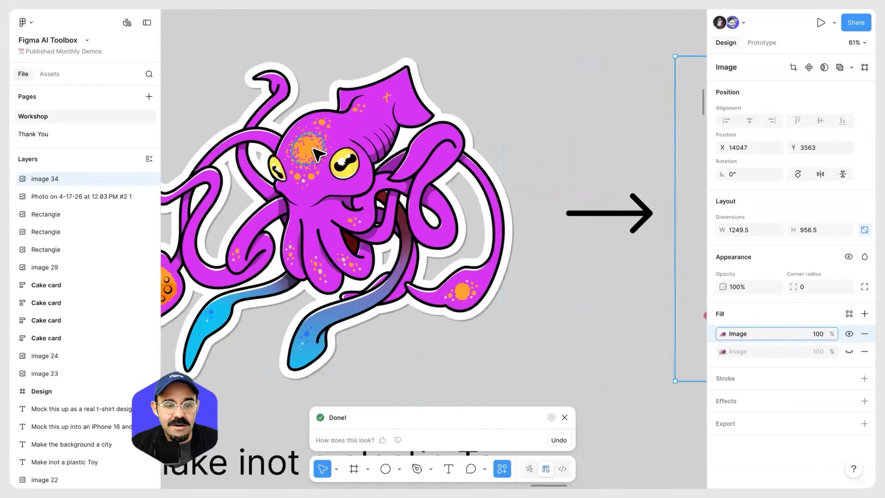
left_click(311, 156, "super")
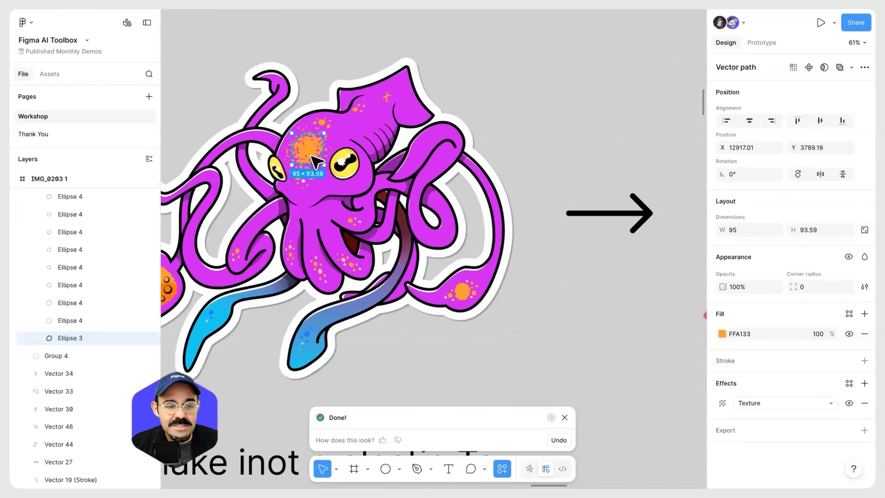
left_click(722, 402)
scroll(635, 403, "up", 5)
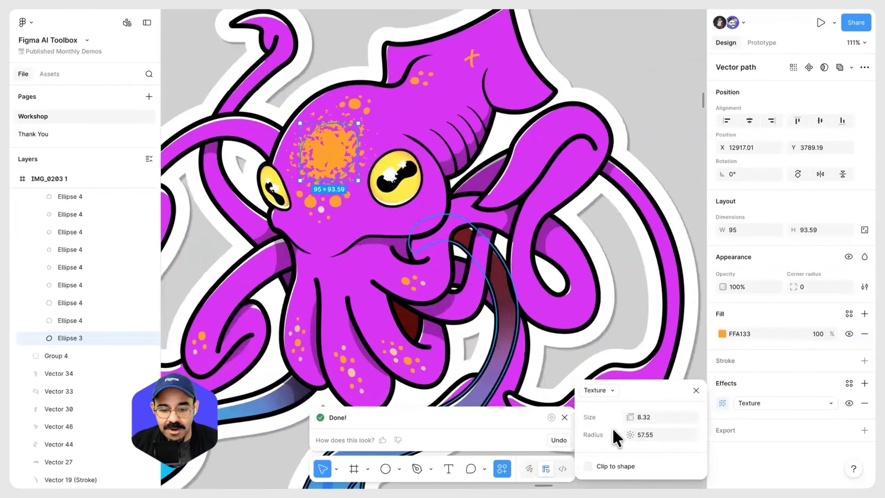
left_click_drag(630, 417, 596, 430)
left_click(696, 390)
scroll(609, 172, "down", 5)
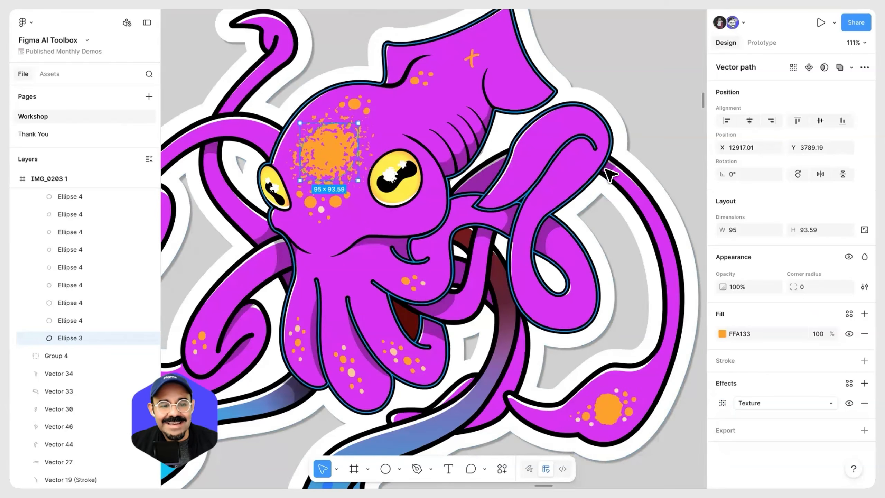
left_click_drag(644, 219, 446, 246)
scroll(508, 167, "up", 5)
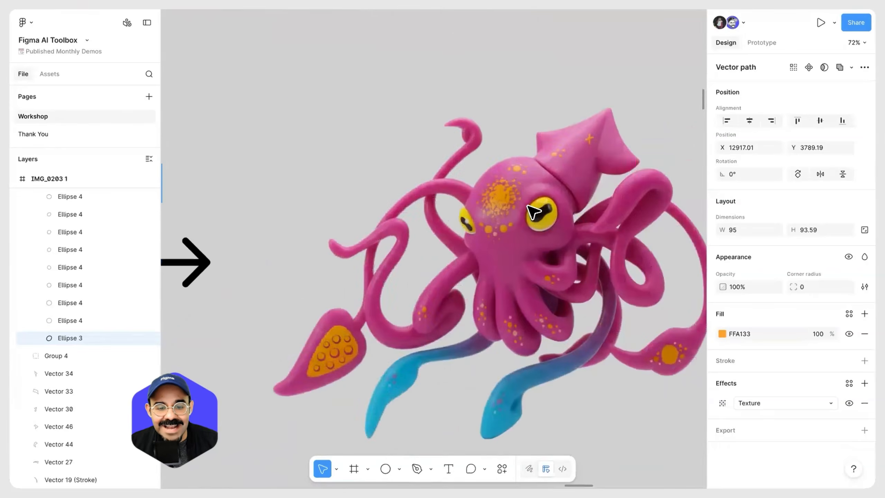
scroll(501, 207, "down", 6)
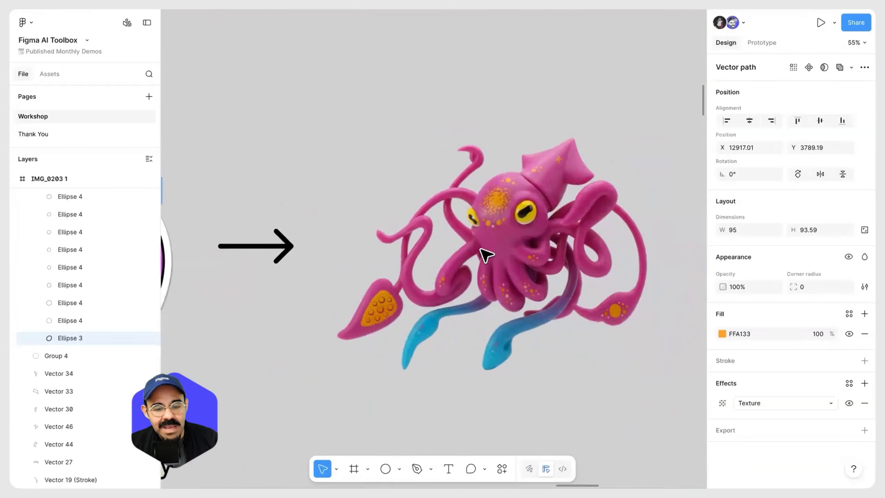
left_click(504, 87)
Step: Edit the waving-man photo with the prompt "Change the background to a city background at night with a lot of neon signs"
scroll(503, 183, "down", 3)
left_click_drag(422, 284, 588, 209)
left_click_drag(444, 253, 582, 126)
left_click_drag(495, 354, 448, 141)
left_click(453, 250)
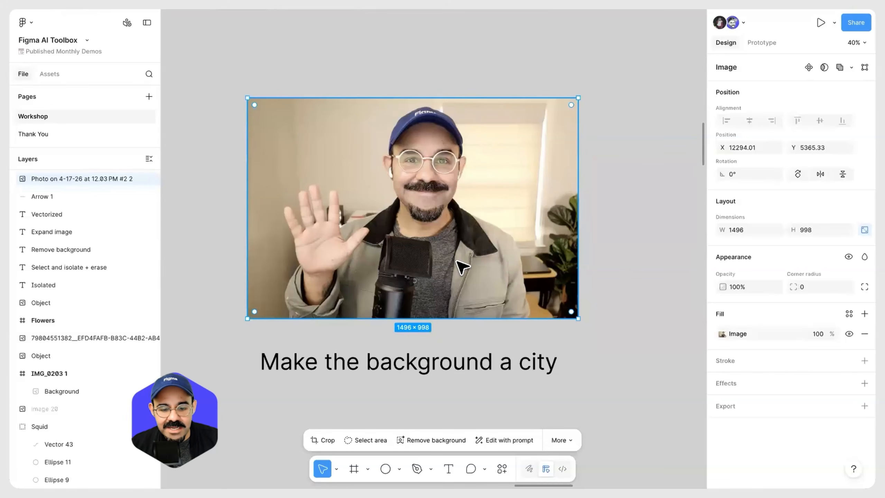
left_click(502, 437)
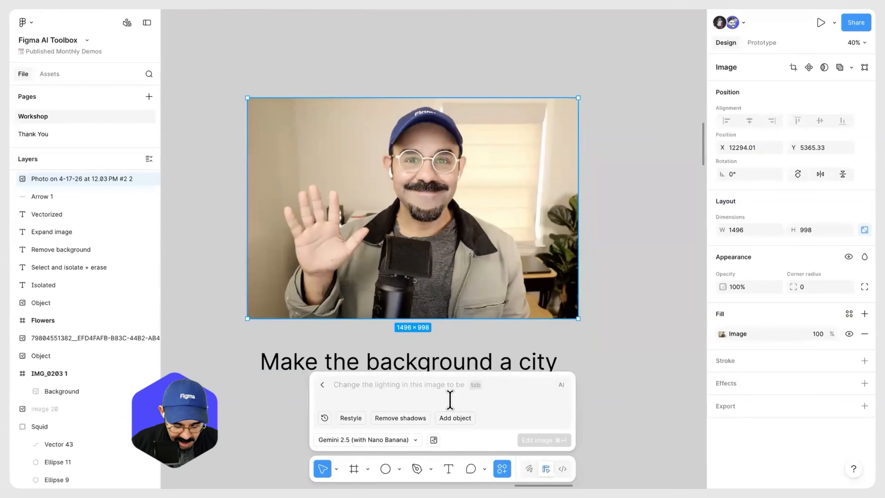
type("Put the person")
key("super+a")
type("Change the back")
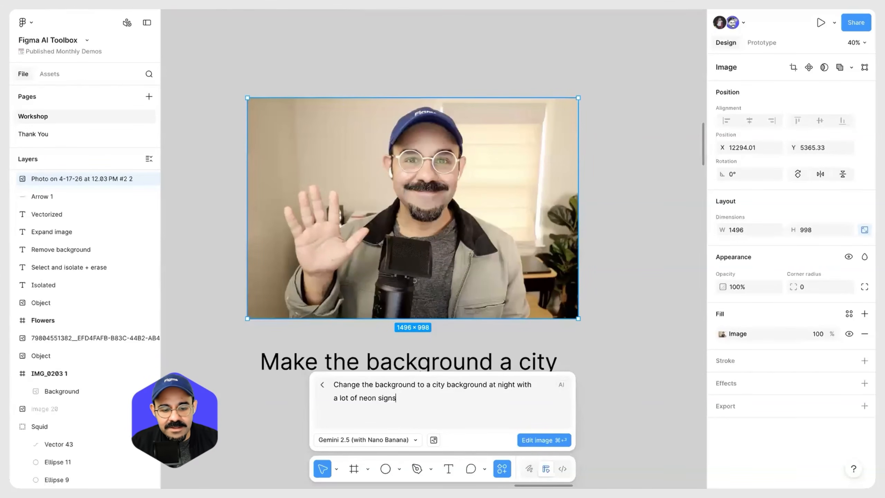
left_click(542, 441)
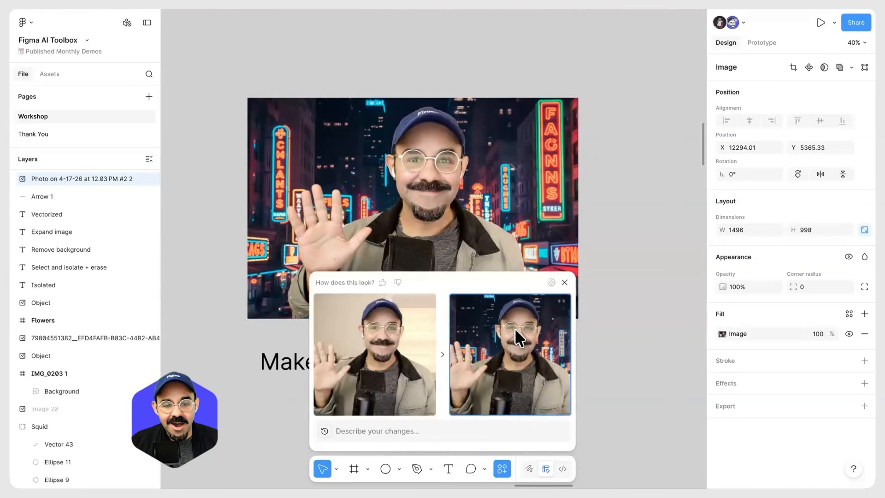
left_click(564, 282)
left_click(616, 328)
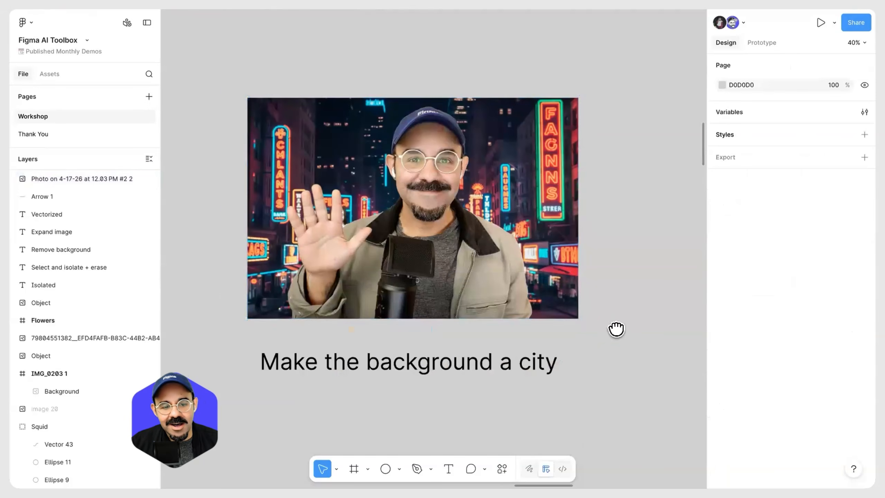
Step: Examine the neon signs and the edges of the person in the edited city photo up close
scroll(616, 328, "right", 2)
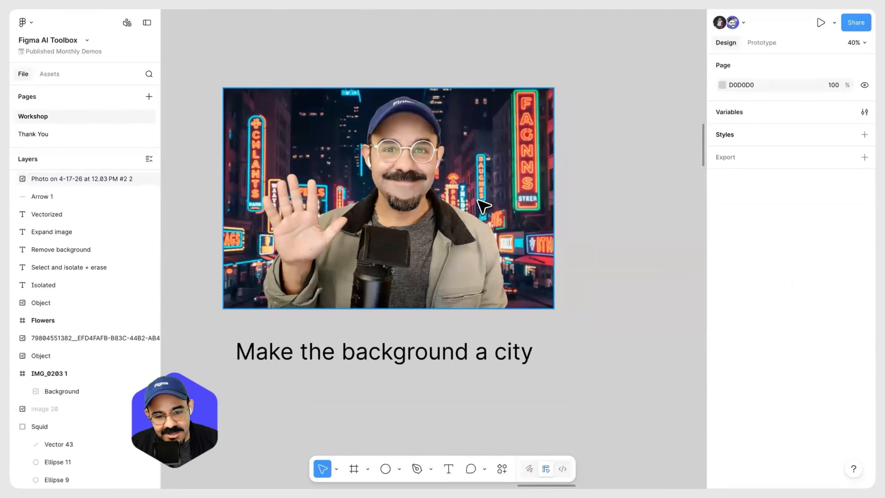
scroll(489, 143, "up", 5)
scroll(495, 198, "down", 6)
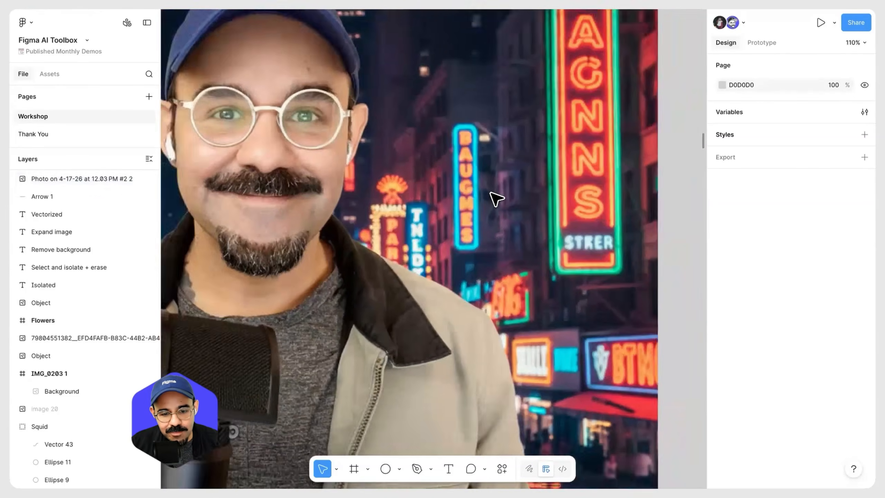
scroll(555, 247, "up", 2)
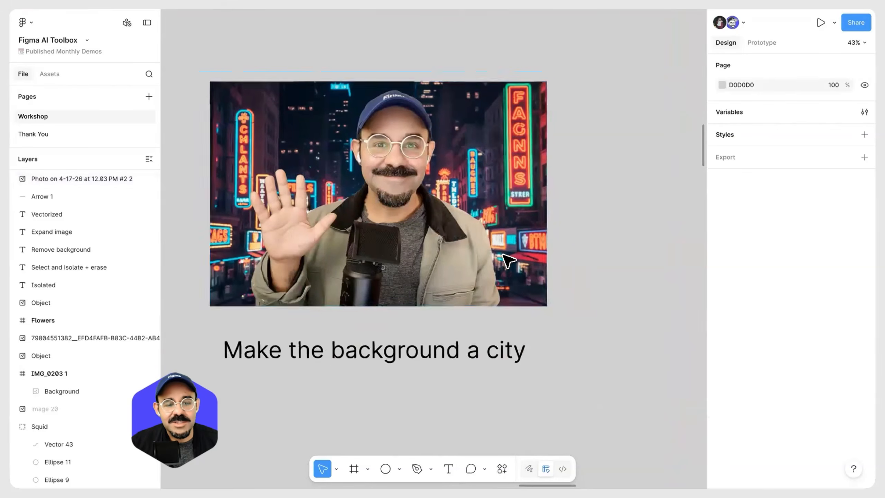
scroll(481, 262, "down", 3)
scroll(476, 262, "up", 2)
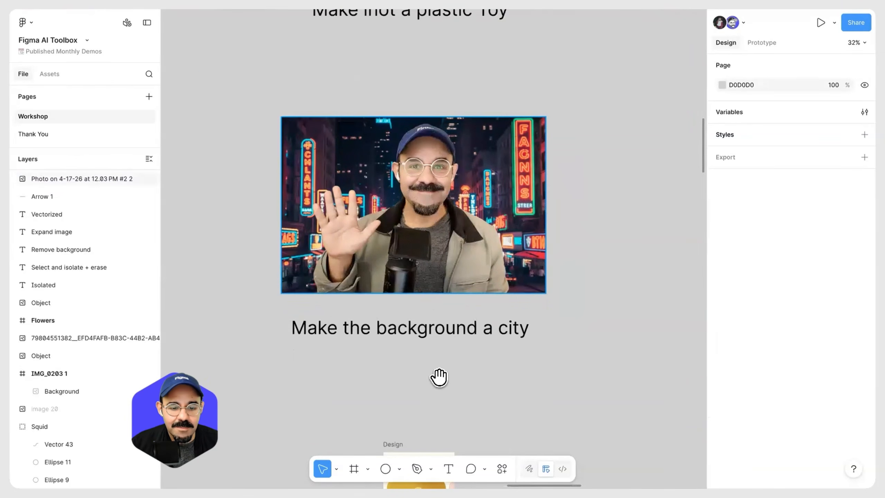
Step: Copy the "Hi Chef" app Design frame as a PNG
scroll(438, 375, "down", 10)
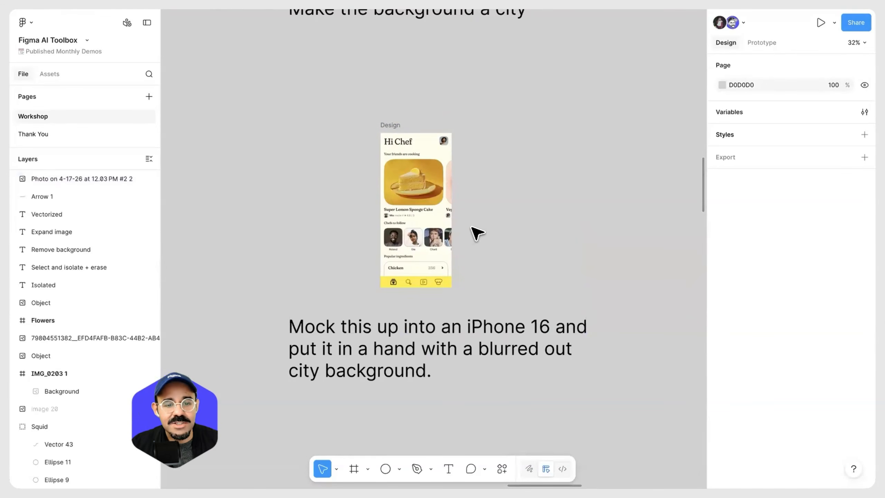
left_click(396, 139)
scroll(362, 167, "up", 2)
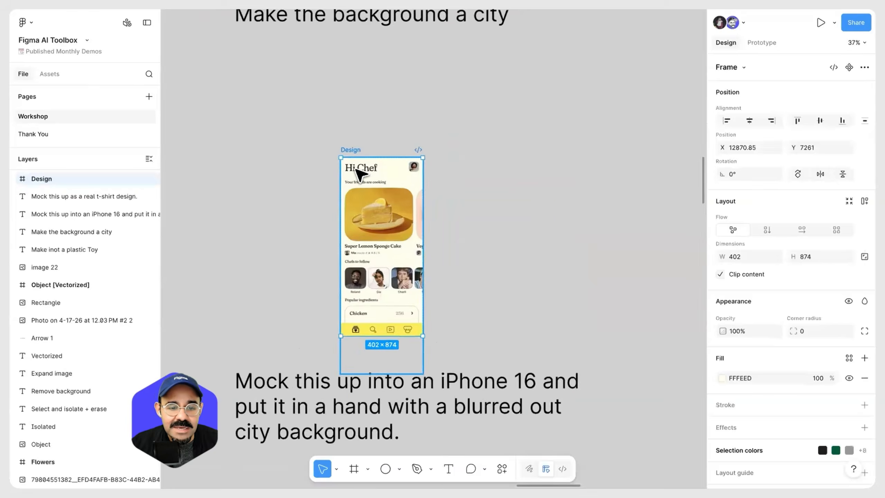
scroll(355, 169, "up", 2)
scroll(367, 170, "down", 2)
left_click_drag(382, 204, 389, 154)
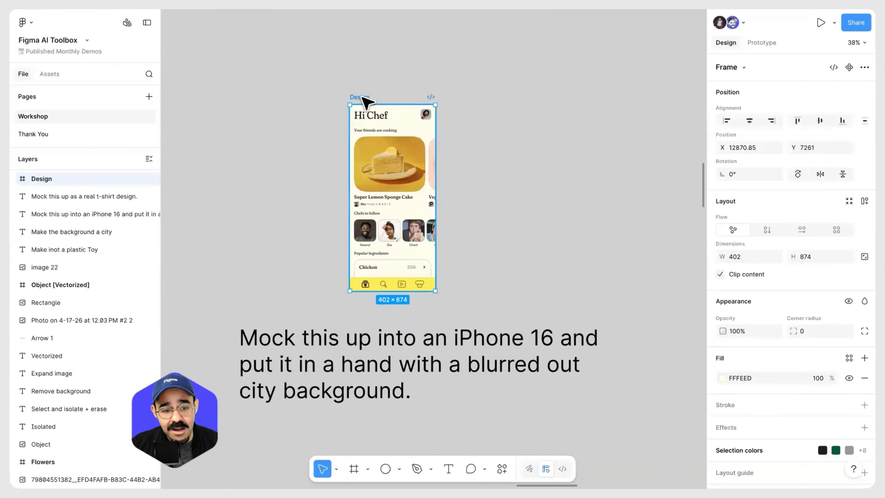
right_click(362, 99)
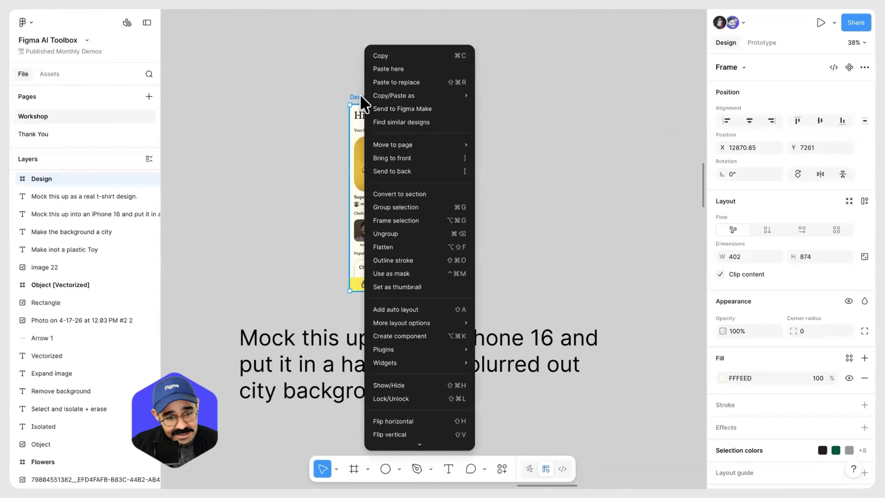
mouse_move(393, 95)
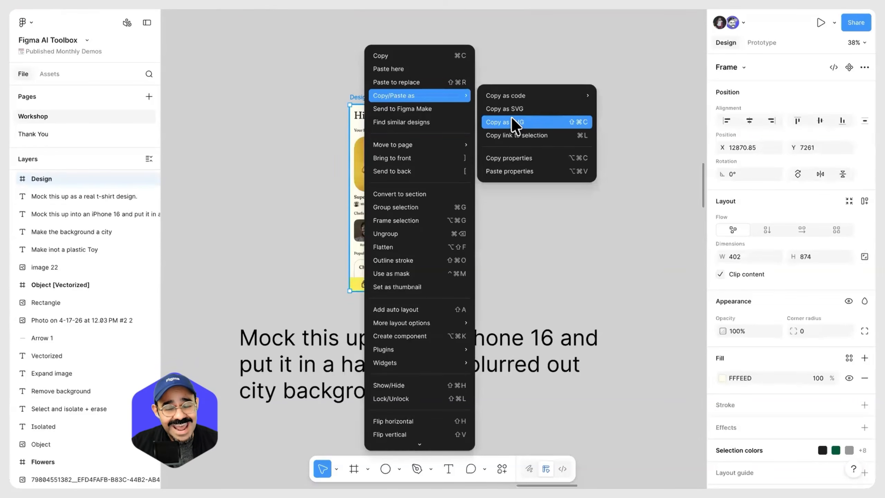
left_click(538, 129)
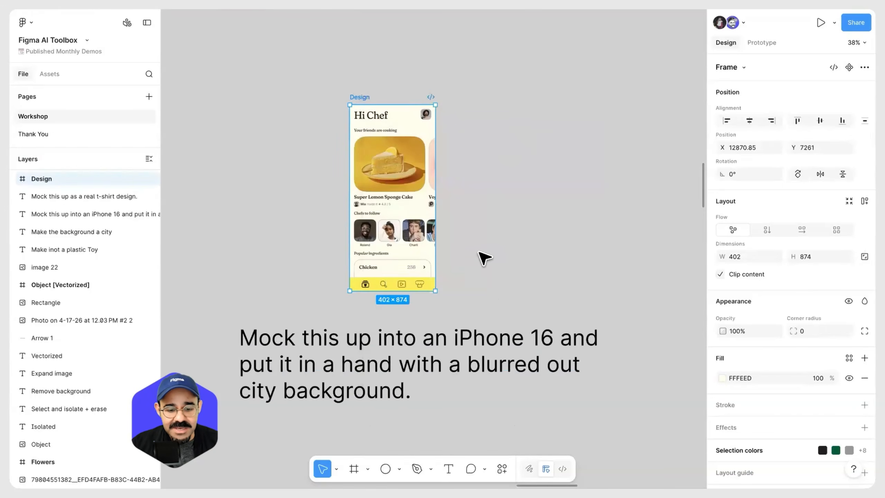
Step: Start the Make an image tool and attach the copied PNG as its reference image
key("super+k")
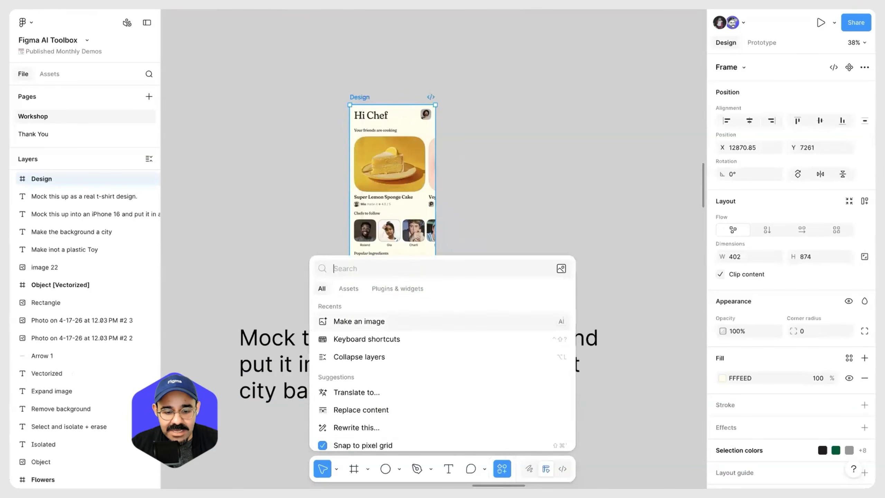
type("make")
key("Return")
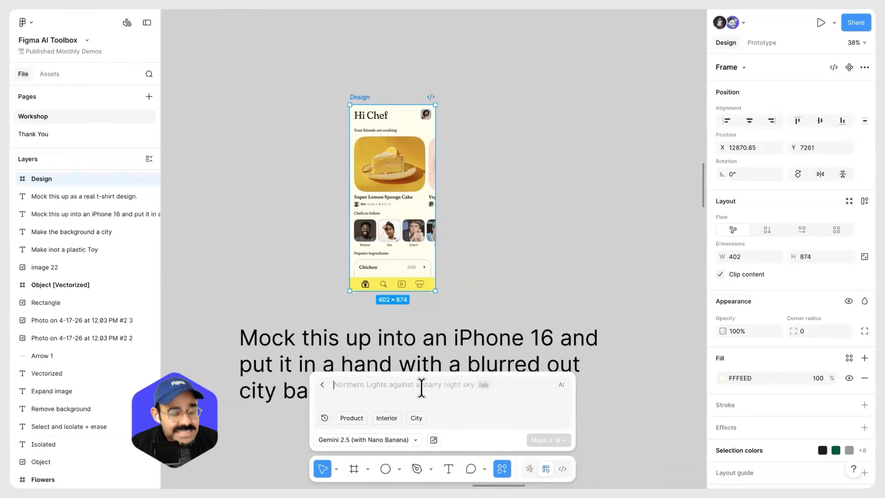
key("super+v")
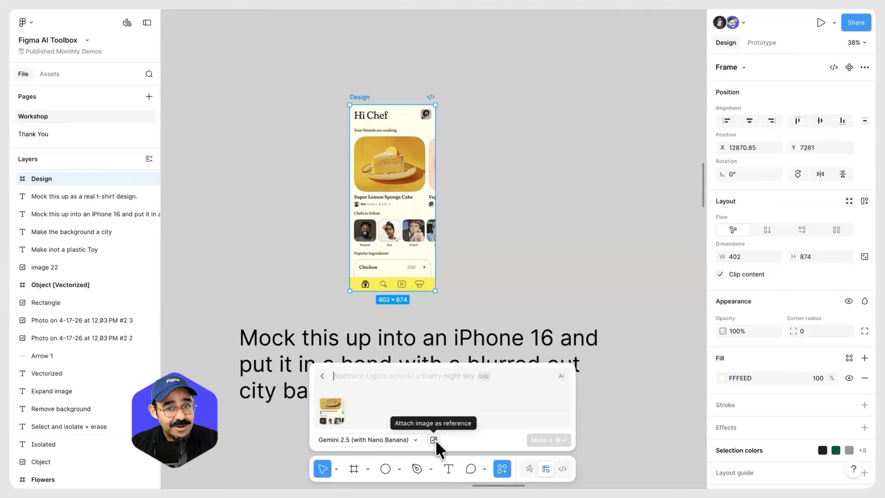
Step: Generate the image from the caption text "Mock this up into an iPhone 16 and put it in a hand with a blurred out city background."
mouse_move(338, 418)
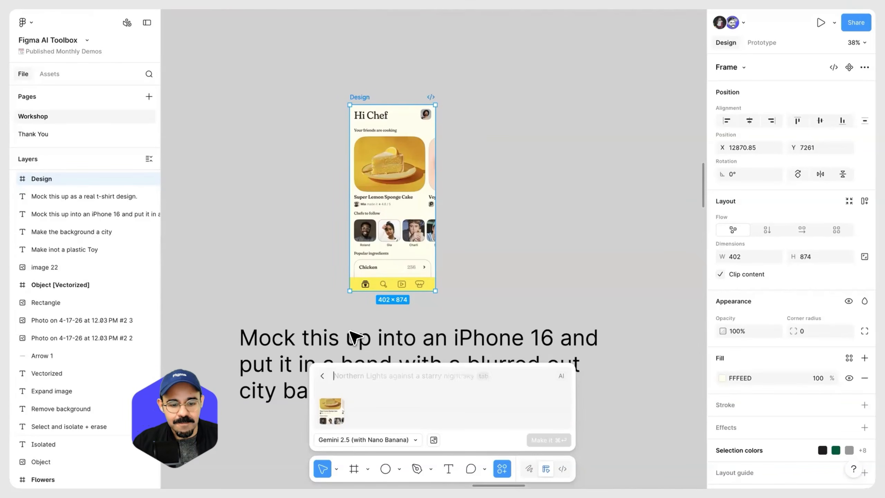
scroll(370, 319, "down", 3)
double_click(366, 316)
left_click(367, 375)
key("super+v")
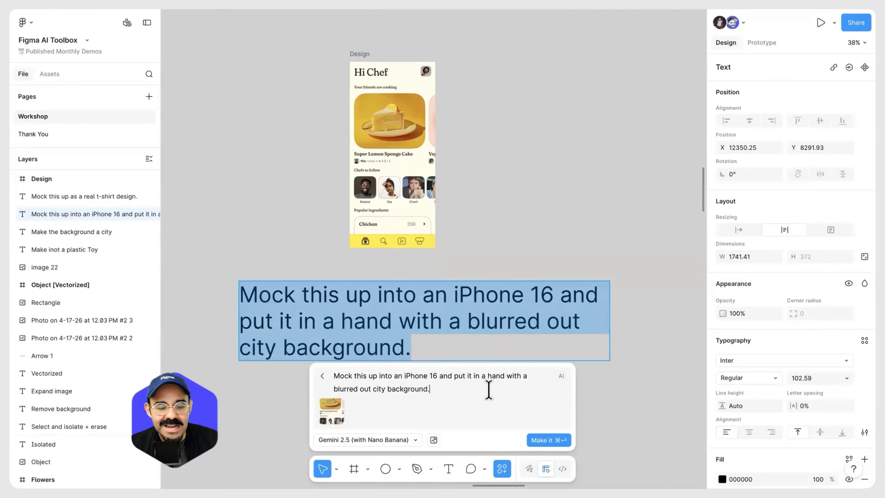
left_click(559, 441)
Step: Move the new image placeholder beside the app design, at X 14070, Y 7143
left_click(543, 196)
scroll(543, 196, "down", 3)
left_click_drag(523, 202, 502, 227)
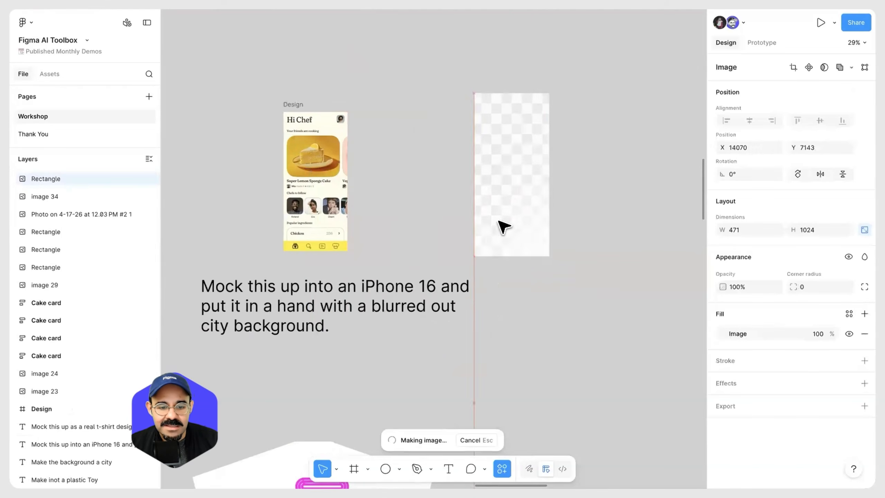
Step: Examine the generated iPhone mockup image beside the app design up close
scroll(519, 233, "up", 2)
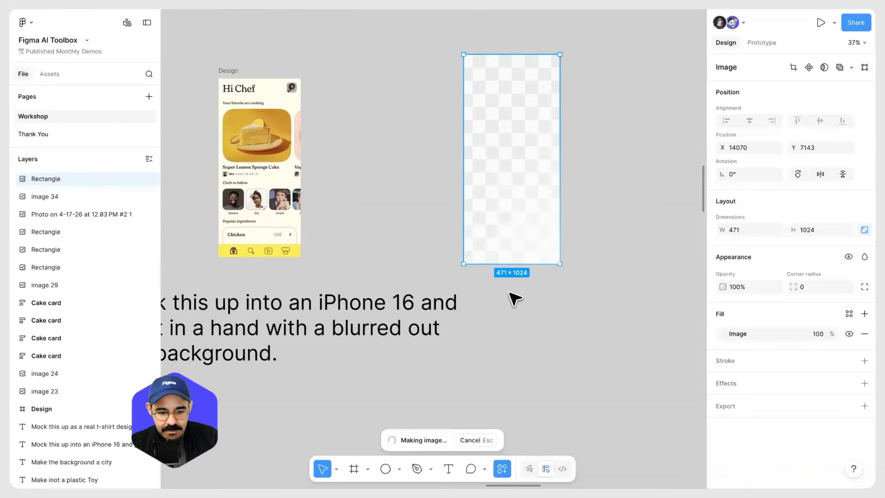
scroll(518, 299, "down", 2)
scroll(519, 299, "down", 1)
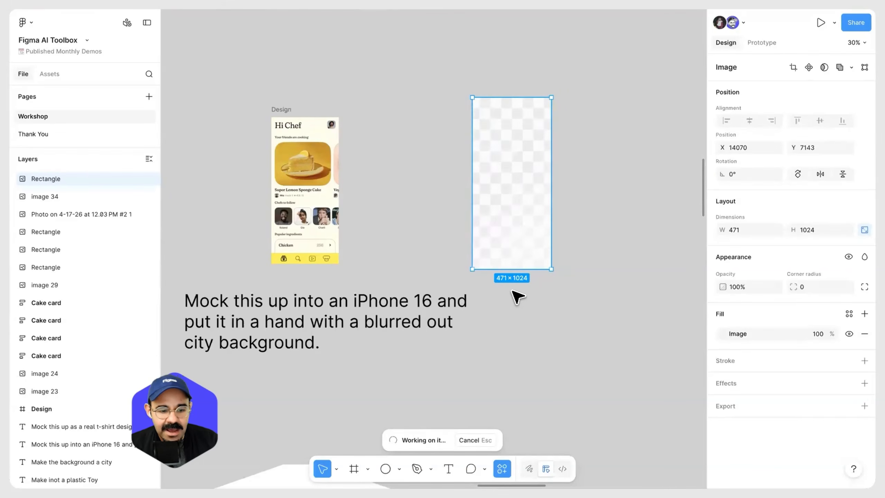
scroll(537, 174, "up", 10)
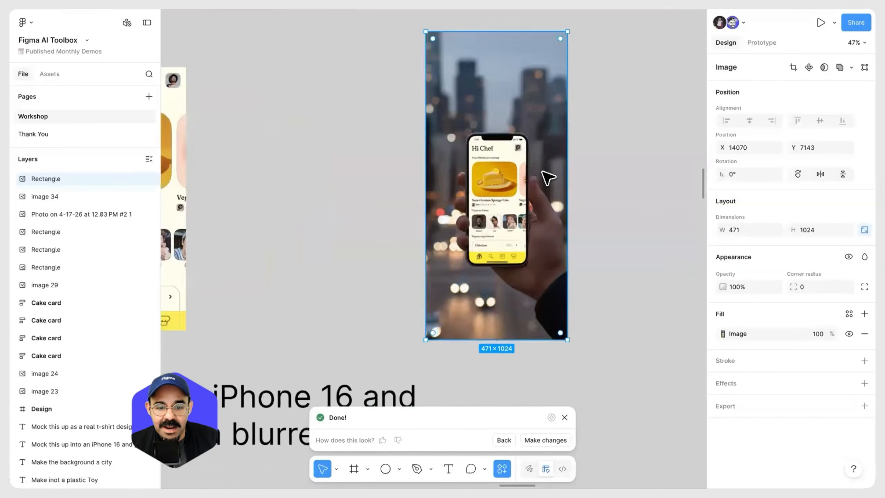
scroll(545, 180, "up", 2)
scroll(549, 196, "down", 3)
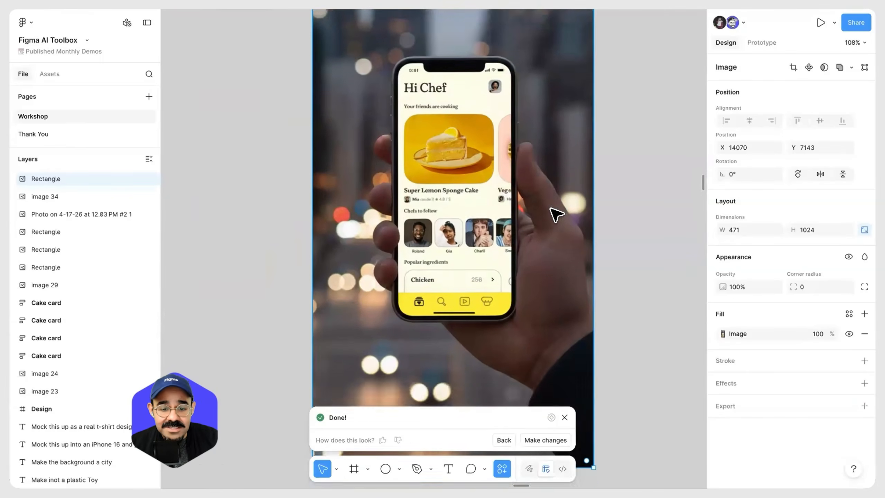
scroll(557, 214, "down", 3)
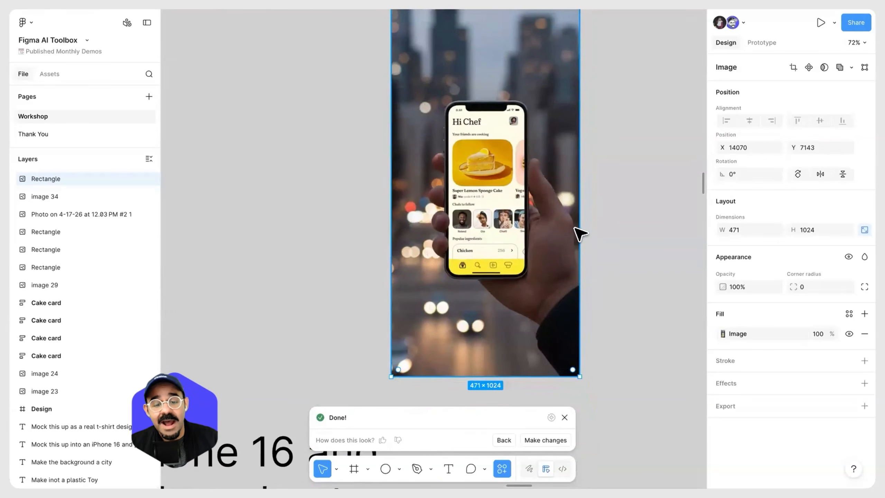
Step: Enlarge the iPhone mockup image to 666 × 1448, and trim its upper and lower edges to a height of 909
left_click_drag(580, 226, 660, 238)
scroll(659, 237, "down", 2)
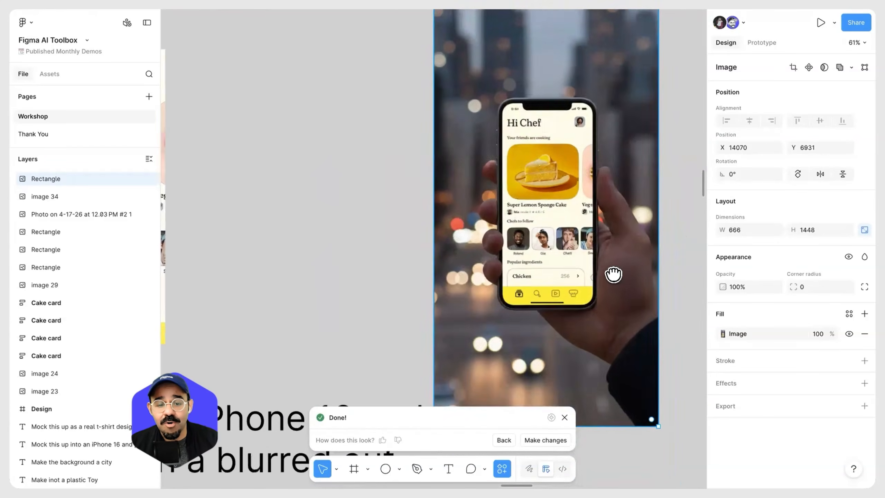
scroll(592, 209, "right", 2)
scroll(578, 184, "down", 3)
scroll(558, 139, "up", 1)
left_click_drag(538, 78, 537, 145)
left_click_drag(530, 369, 538, 329)
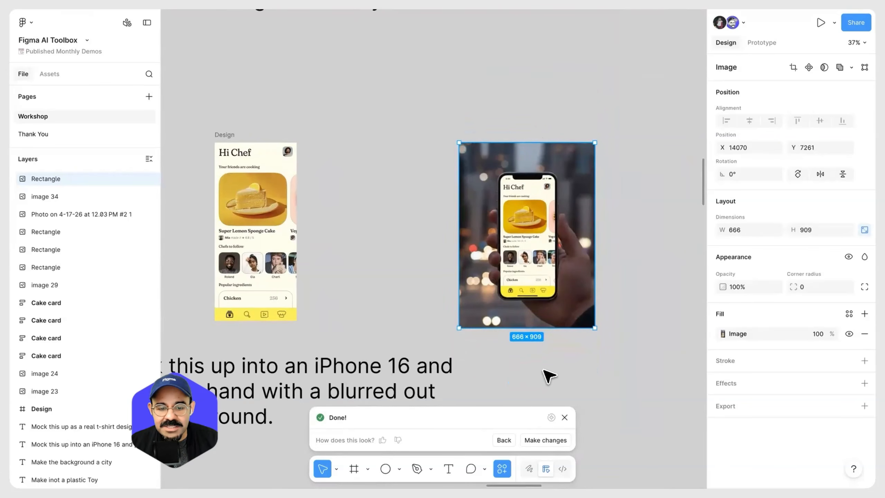
left_click(549, 375)
Step: Move the iPhone mockup image closer to the app design, at X 13795, Y 7261
scroll(545, 363, "up", 5)
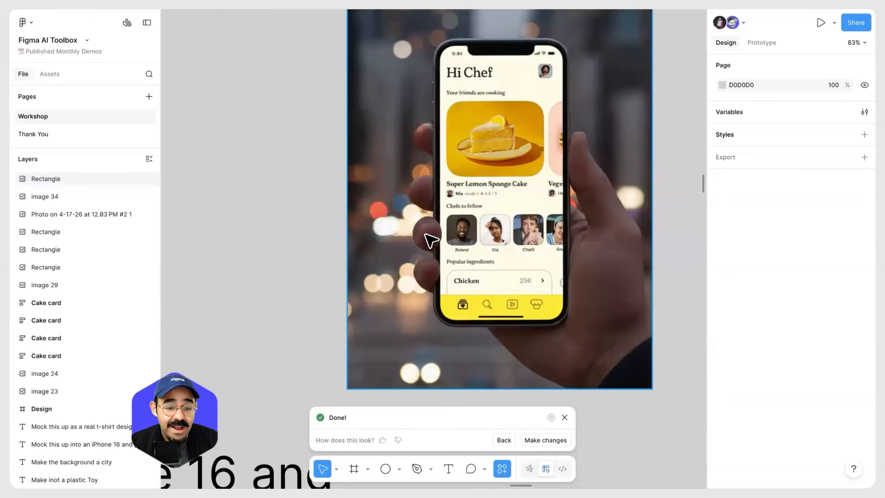
scroll(474, 253, "down", 5)
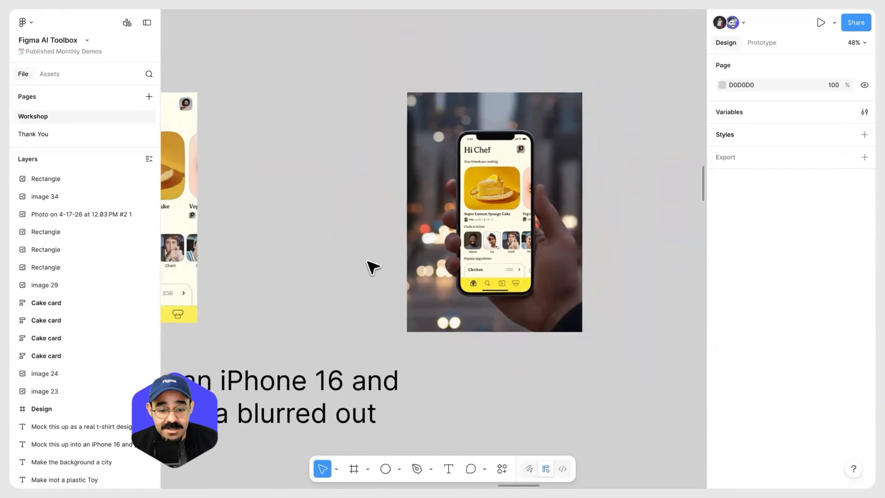
left_click_drag(414, 255, 504, 240)
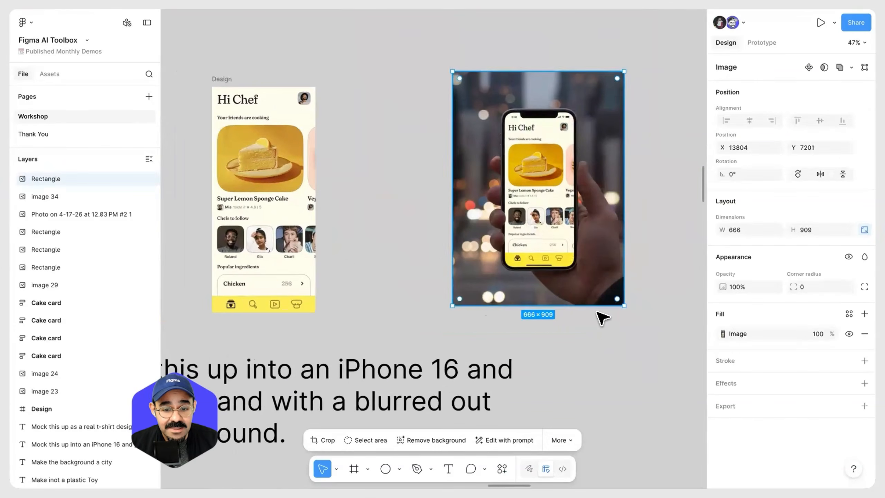
left_click(595, 339)
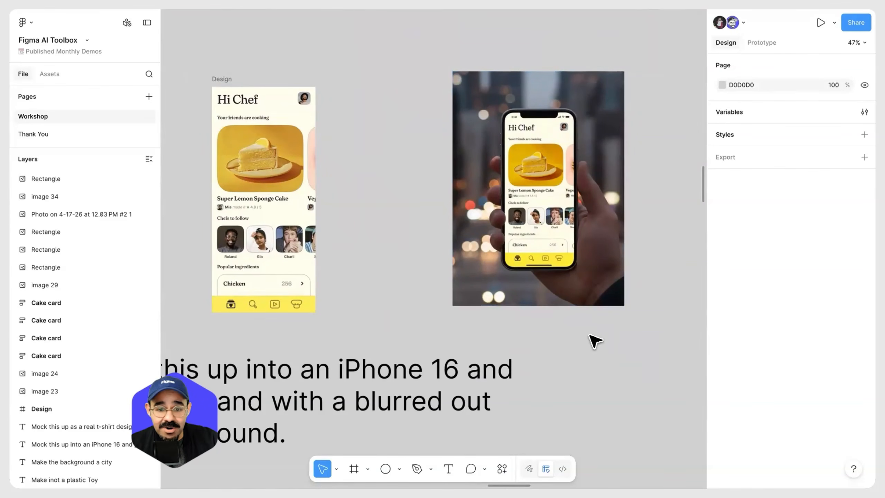
scroll(553, 274, "up", 3)
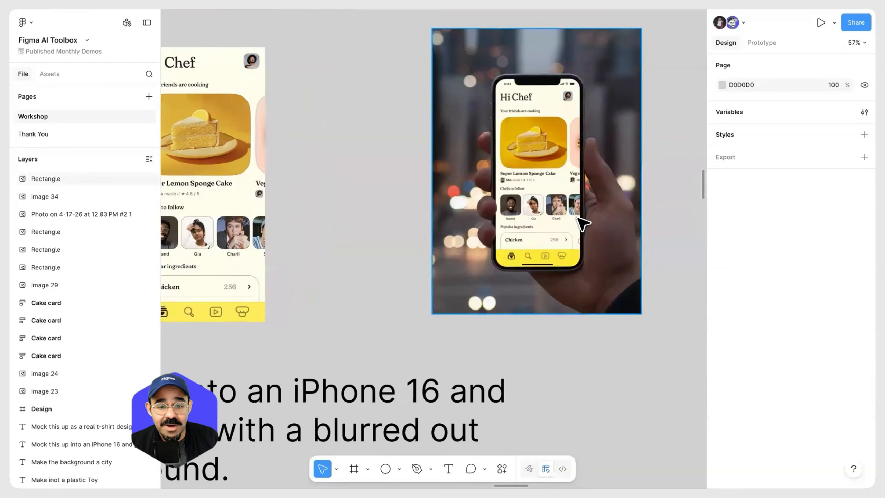
scroll(576, 214, "down", 5)
scroll(566, 209, "down", 2)
left_click_drag(567, 211, 568, 222)
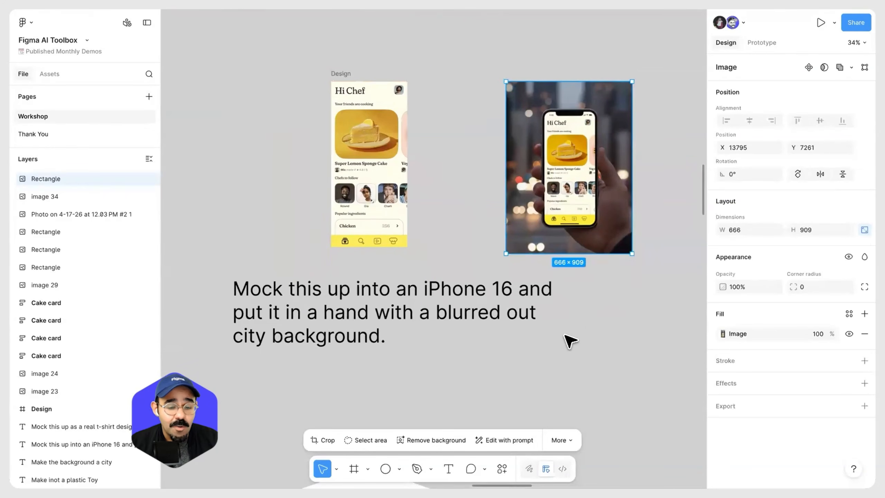
left_click(586, 344)
Step: Edit the flat T-shirt image with a prompt for a realistic t shirt design on a hanger in a boutique clothing store
scroll(558, 314, "down", 10)
left_click(516, 258)
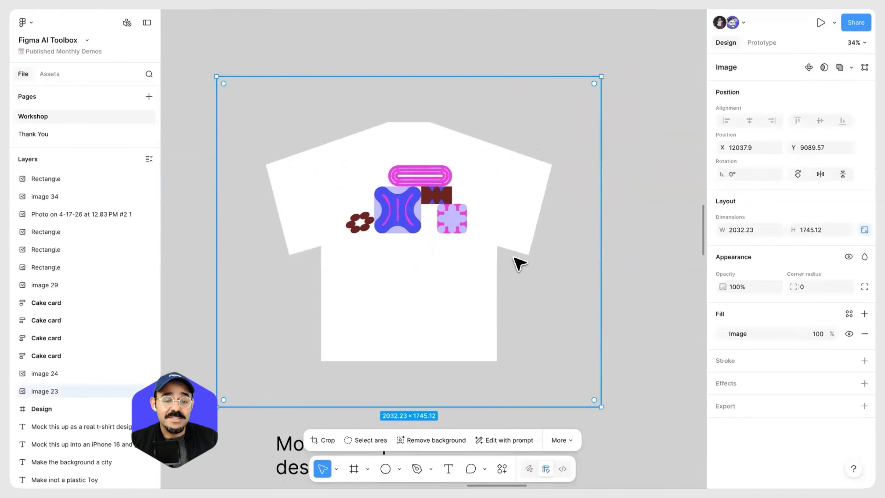
scroll(525, 271, "up", 2)
scroll(554, 265, "left", 2)
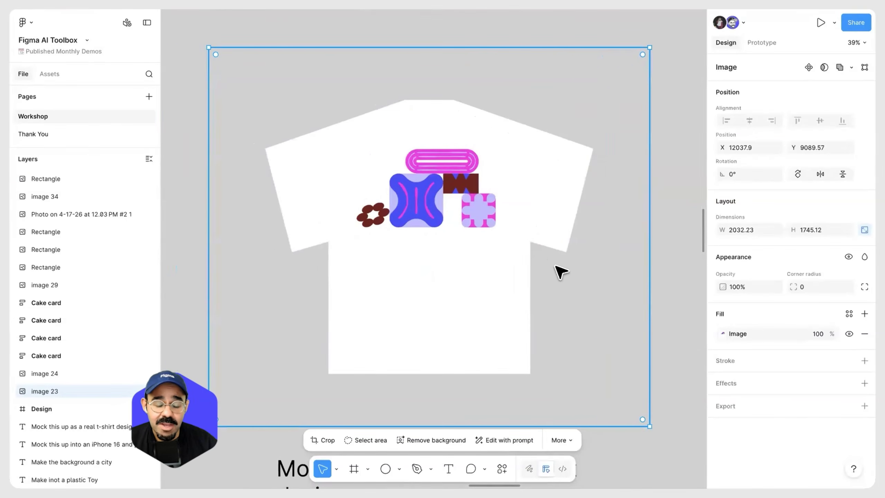
scroll(565, 268, "down", 2)
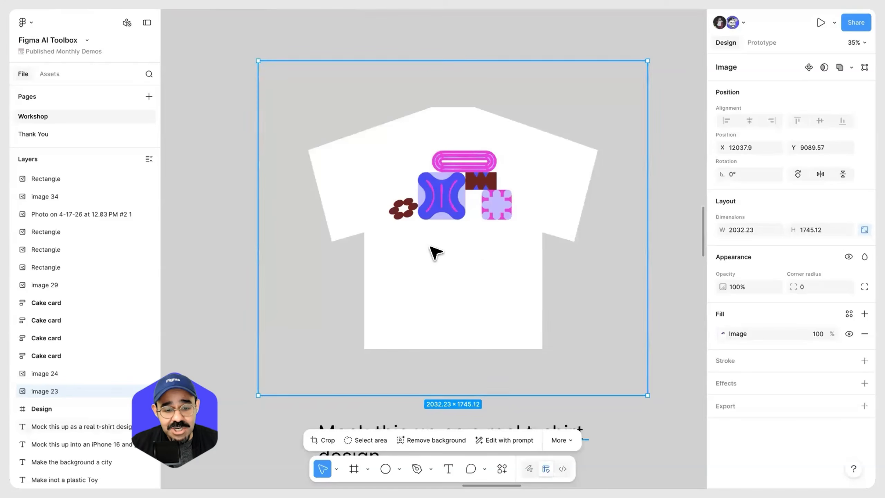
left_click(508, 440)
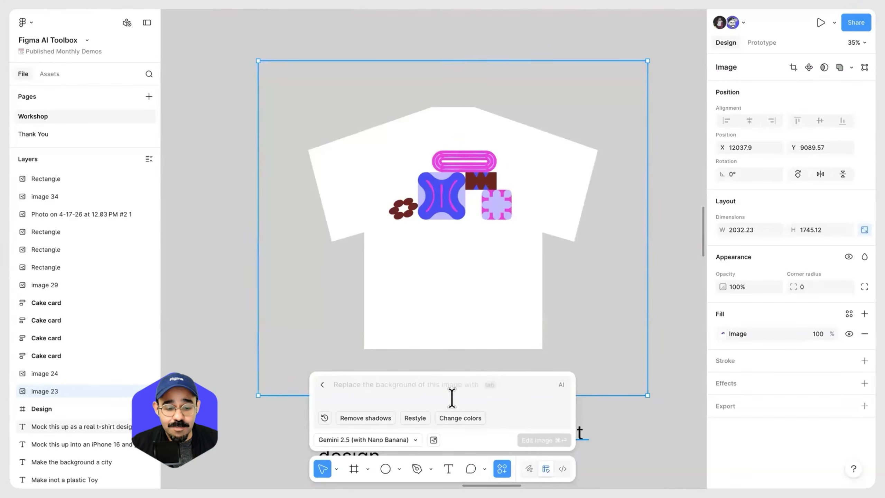
type("Make this a realistic t shirt design and have this on a")
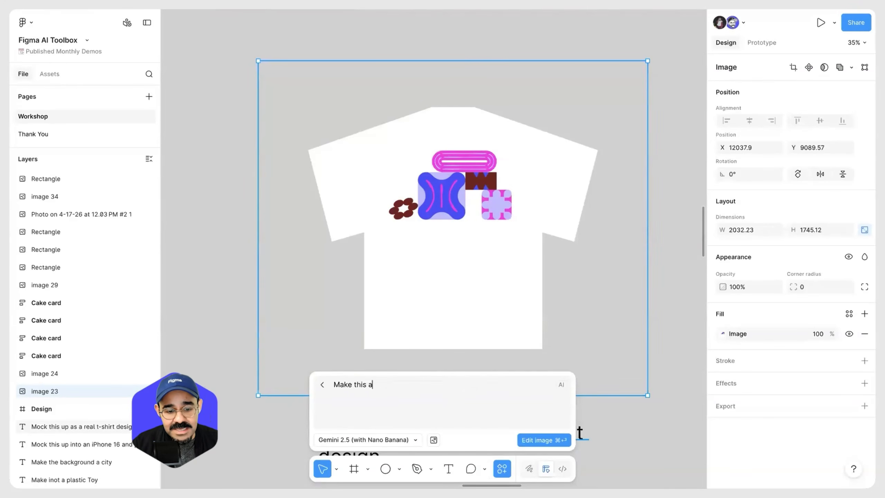
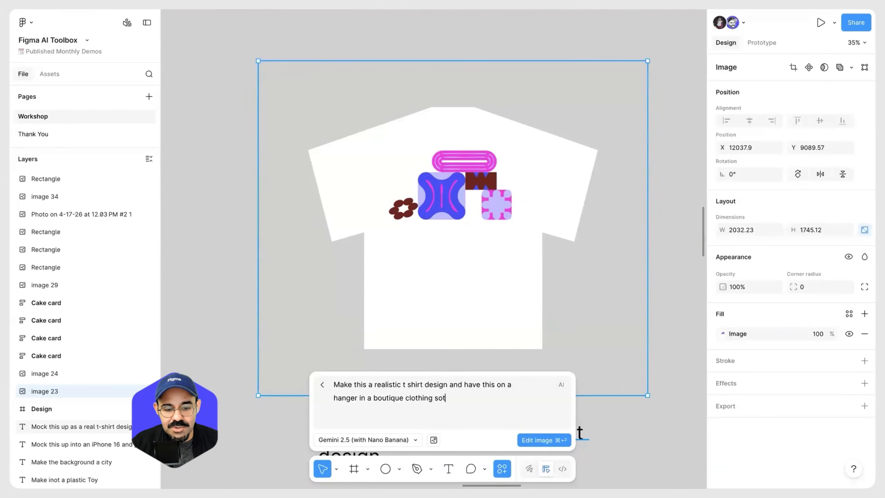
right_click(453, 400)
left_click(542, 436)
left_click(544, 439)
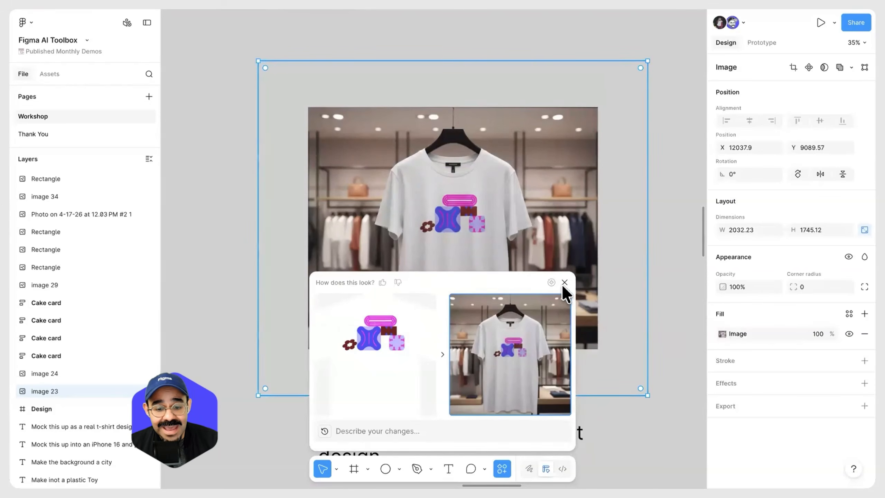
left_click(564, 282)
Step: Restyle the T-shirt image with the prompt "Change this image to be in the style of a night club"
scroll(499, 254, "up", 5)
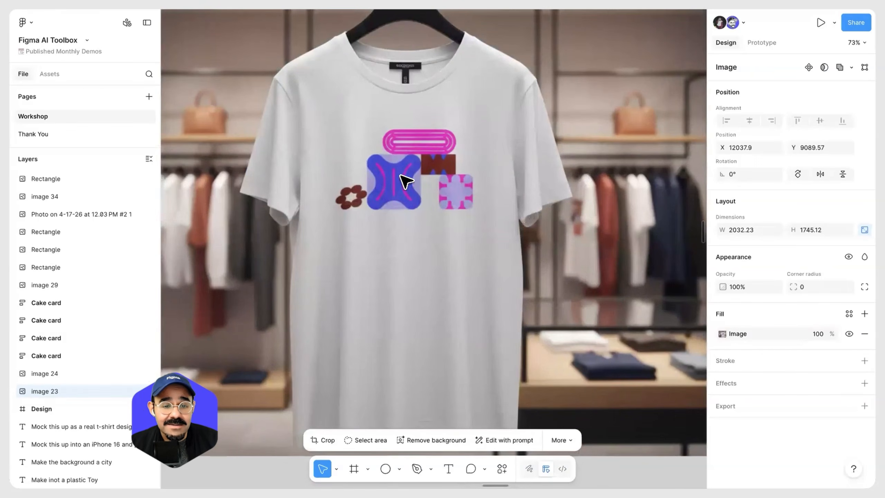
left_click(505, 440)
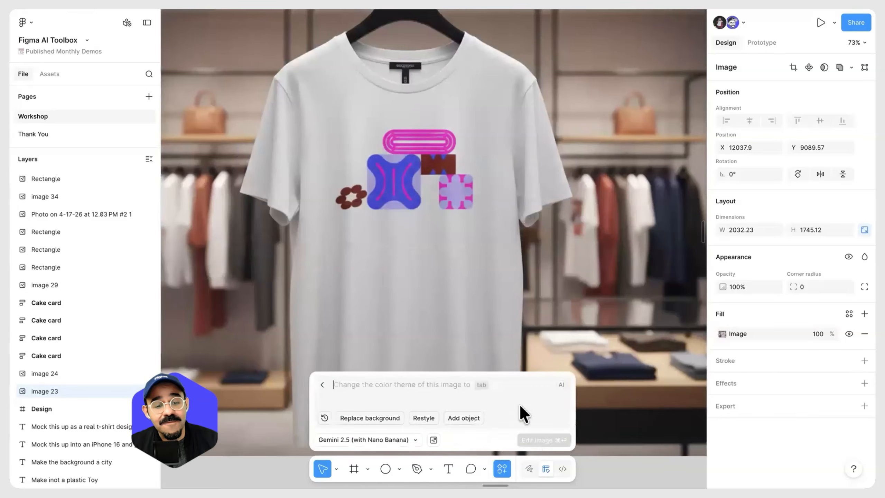
scroll(522, 314, "down", 2)
scroll(523, 314, "down", 3)
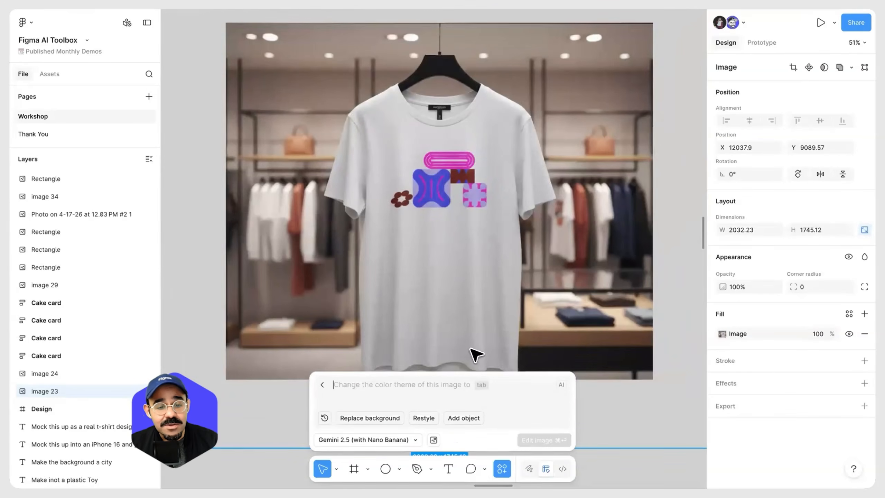
left_click(432, 418)
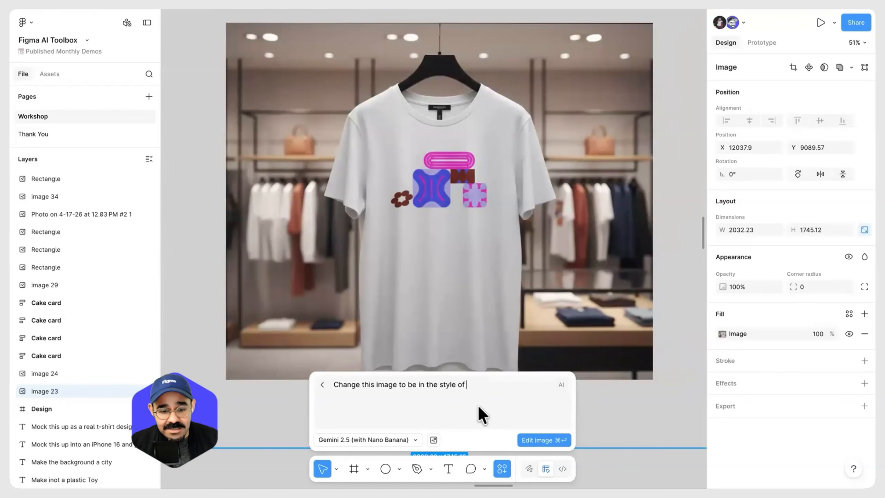
type("a night club")
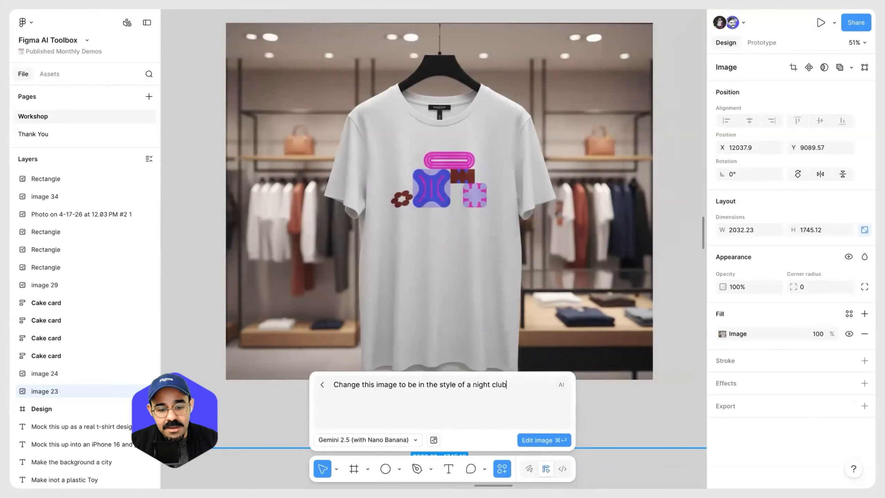
left_click(543, 441)
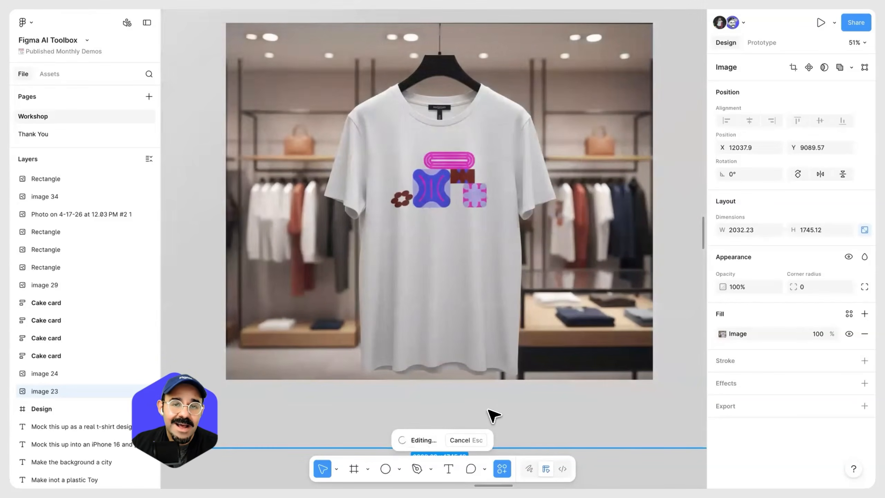
scroll(491, 413, "down", 3)
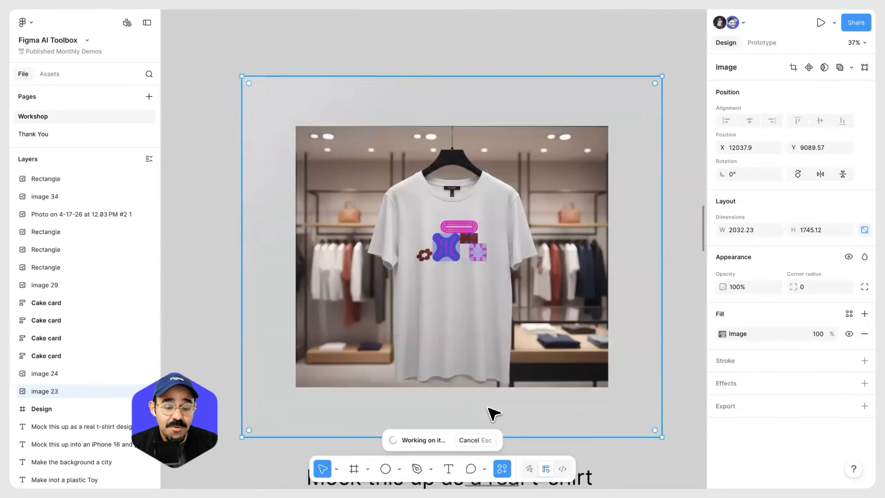
left_click(564, 282)
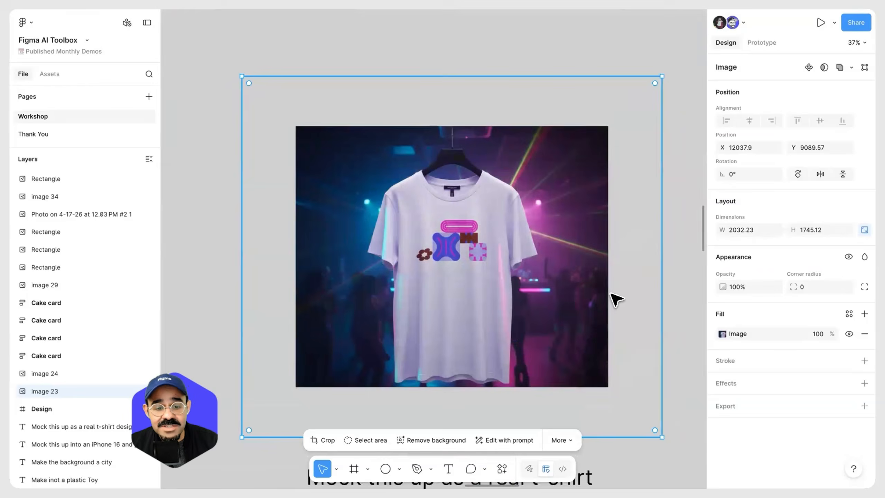
Step: Inspect the night club T-shirt image up close and beside its caption, leaving it deselected
scroll(589, 300, "up", 2)
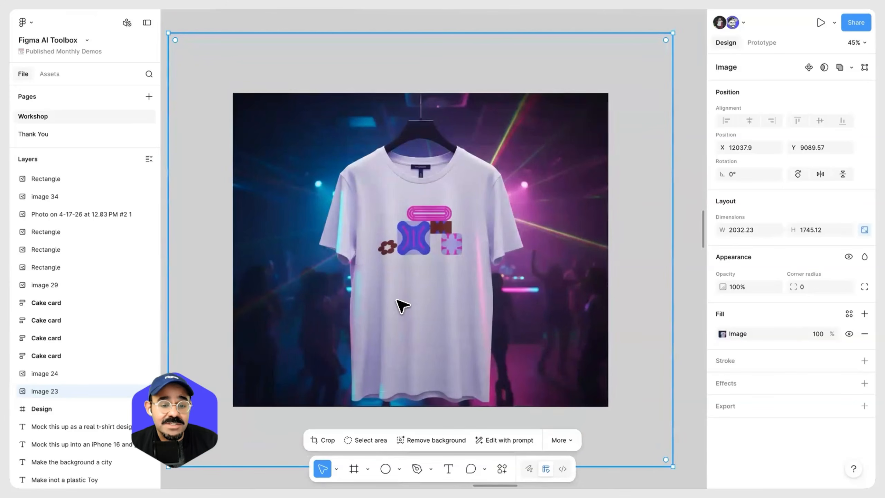
scroll(401, 304, "up", 1)
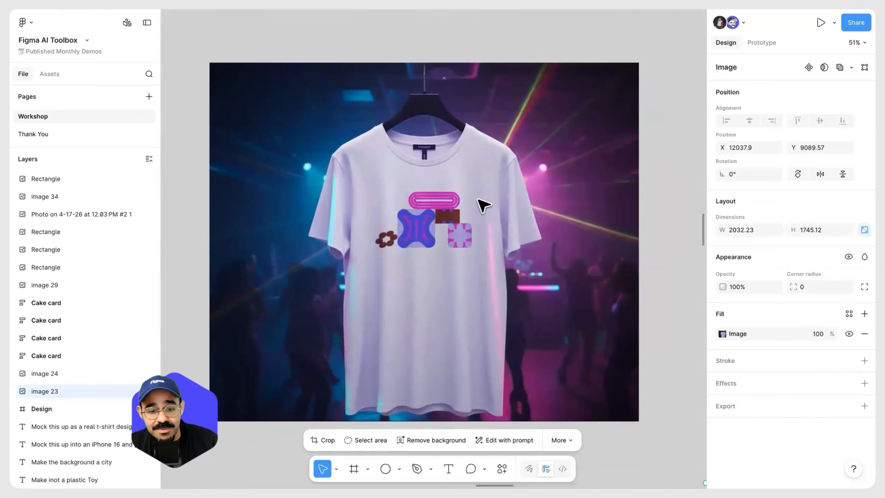
scroll(501, 263, "down", 3)
key("Escape")
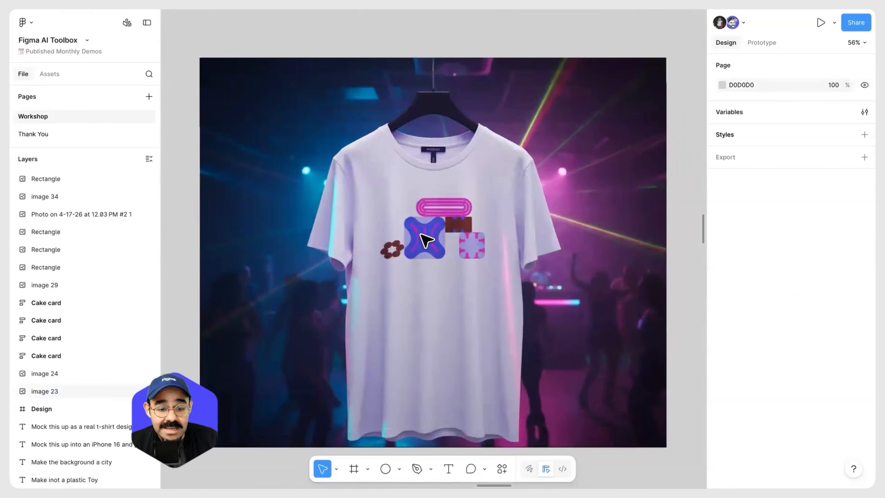
scroll(467, 246, "down", 2)
scroll(466, 246, "down", 3)
scroll(436, 293, "down", 2)
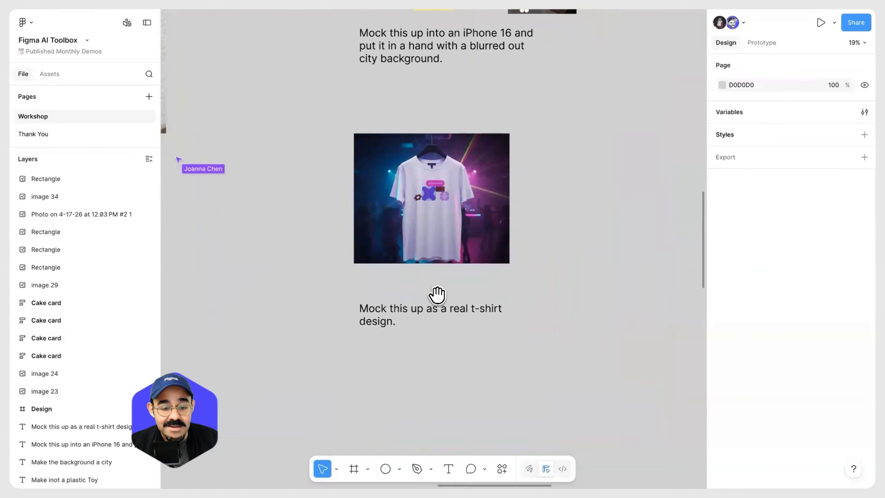
Step: Delete the AI prompt box image from the Vectorize slide
scroll(444, 260, "down", 3)
scroll(477, 257, "up", 10)
scroll(472, 253, "right", 8)
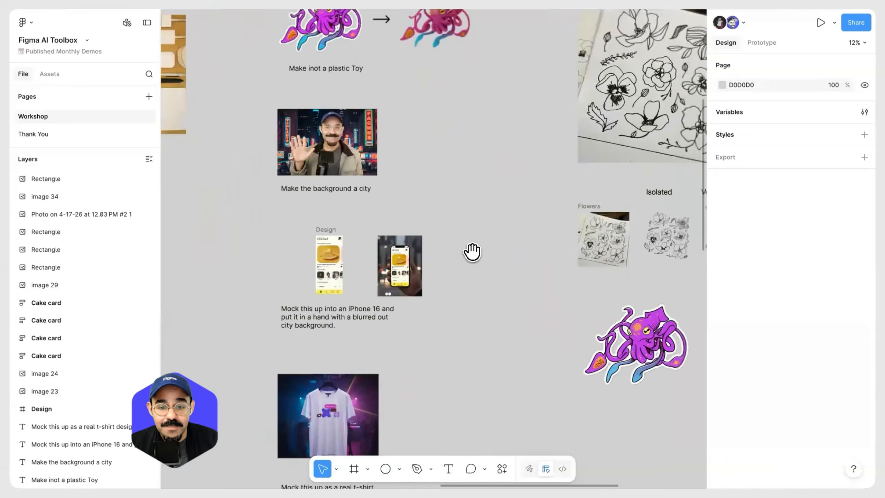
scroll(372, 141, "up", 8)
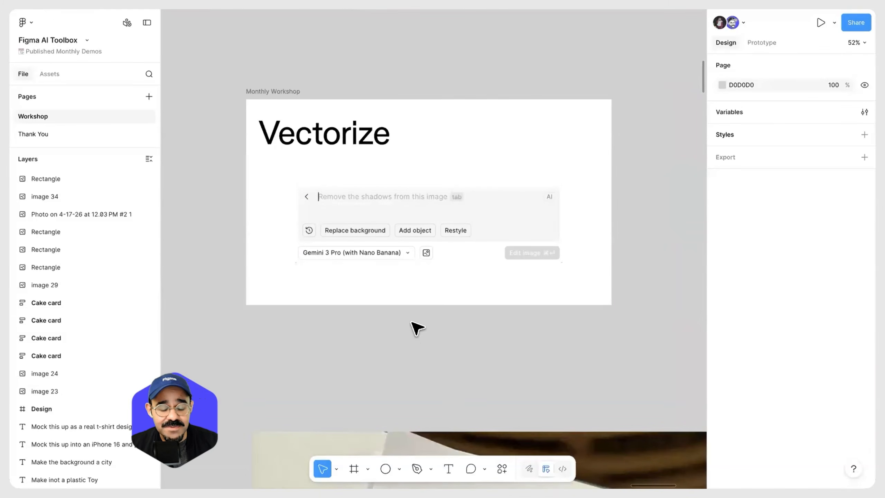
scroll(419, 321, "down", 1)
left_click(452, 233)
key("Delete")
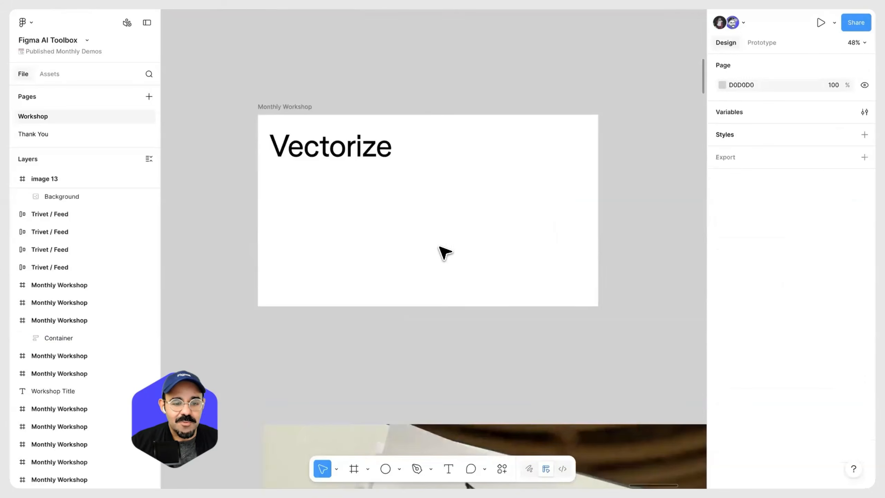
Step: Outline an area around the serrated leaf in the large flower sketch photo and isolate it as its own object
scroll(477, 275, "down", 3)
scroll(412, 218, "down", 3)
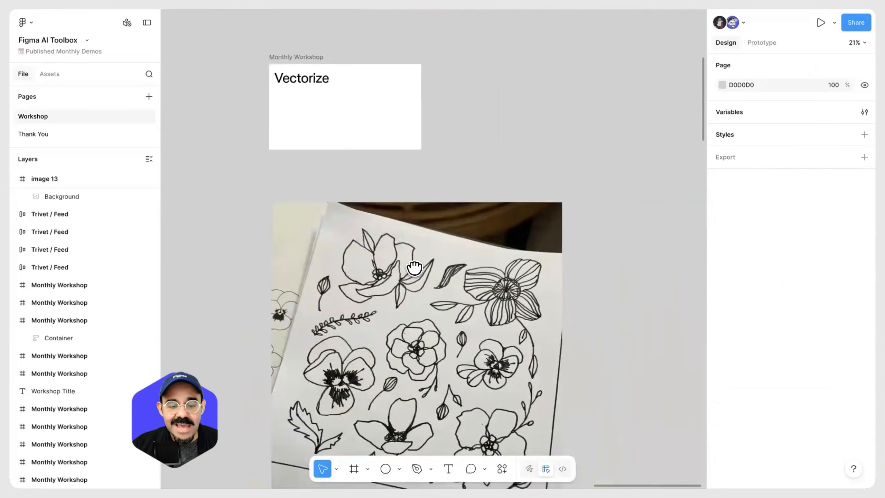
scroll(418, 258, "down", 5)
left_click(393, 276)
scroll(407, 265, "up", 2)
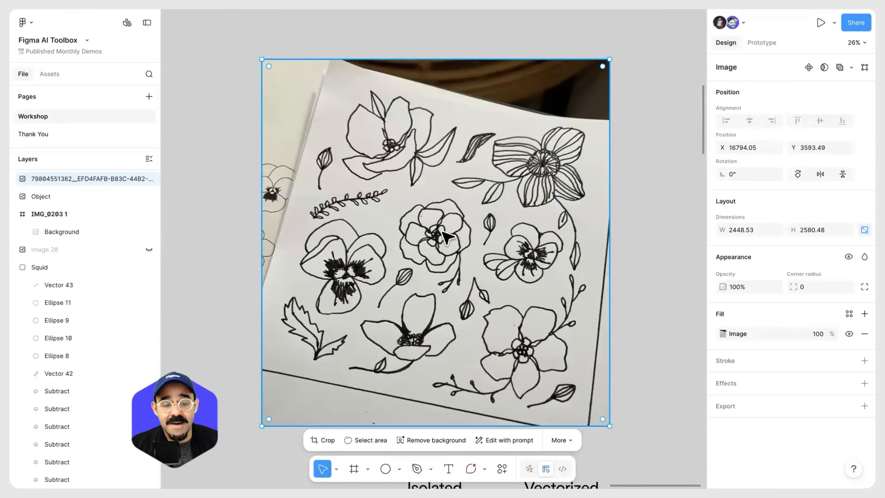
scroll(462, 287, "down", 2)
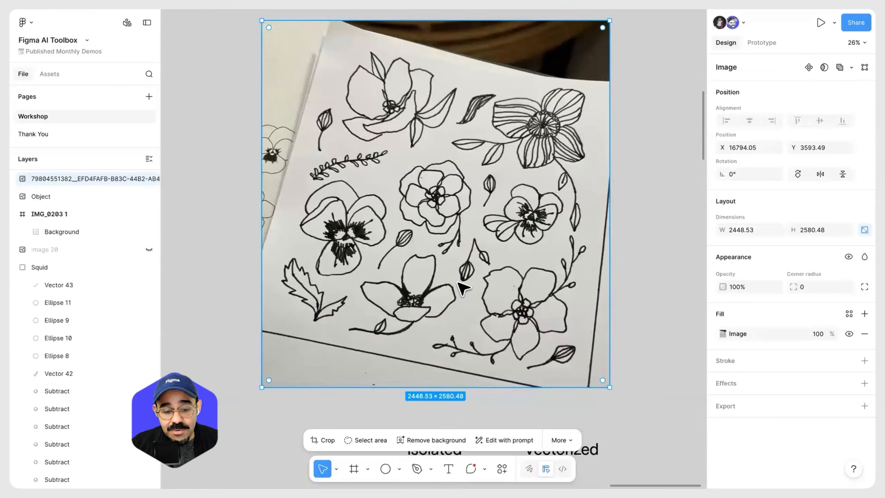
scroll(461, 287, "up", 1)
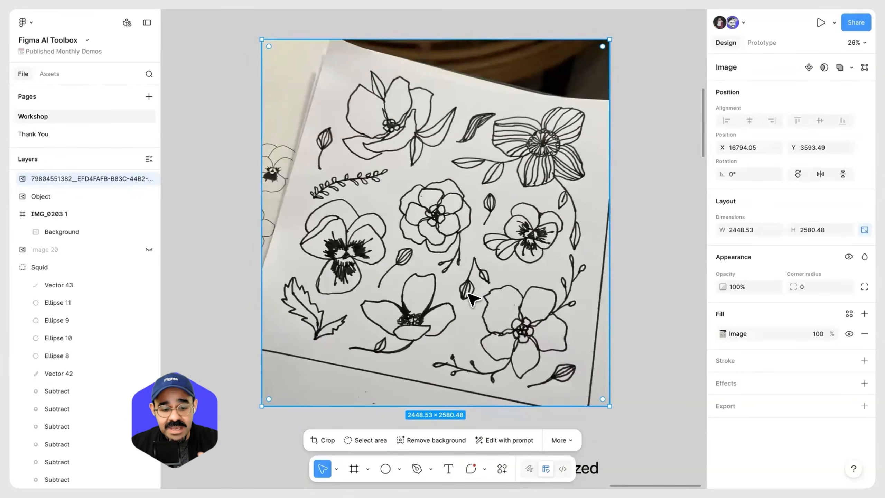
left_click(369, 441)
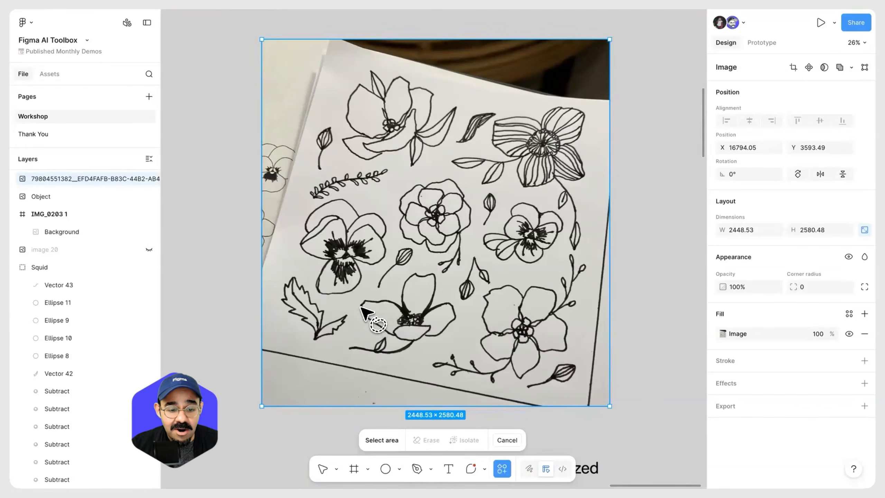
mouse_move(288, 334)
left_mouse_down()
mouse_move(348, 335)
mouse_move(350, 323)
mouse_move(340, 299)
mouse_move(290, 271)
mouse_move(273, 310)
mouse_move(279, 330)
left_mouse_up()
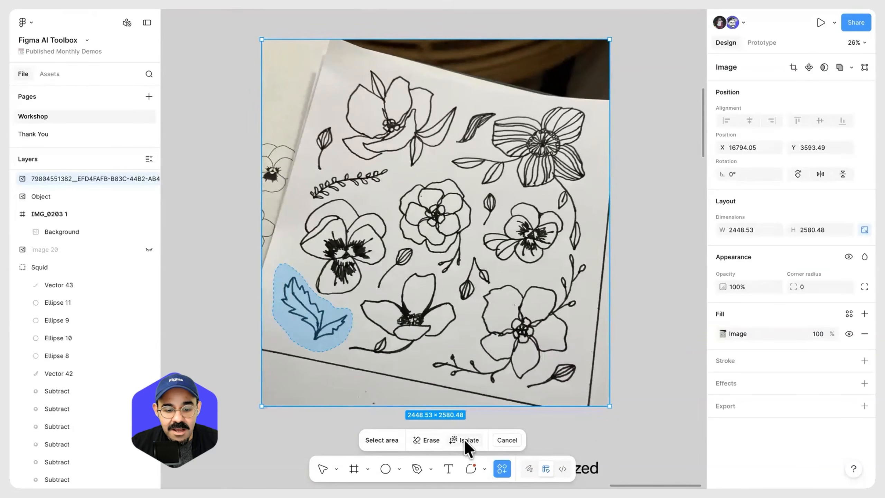
left_click(465, 440)
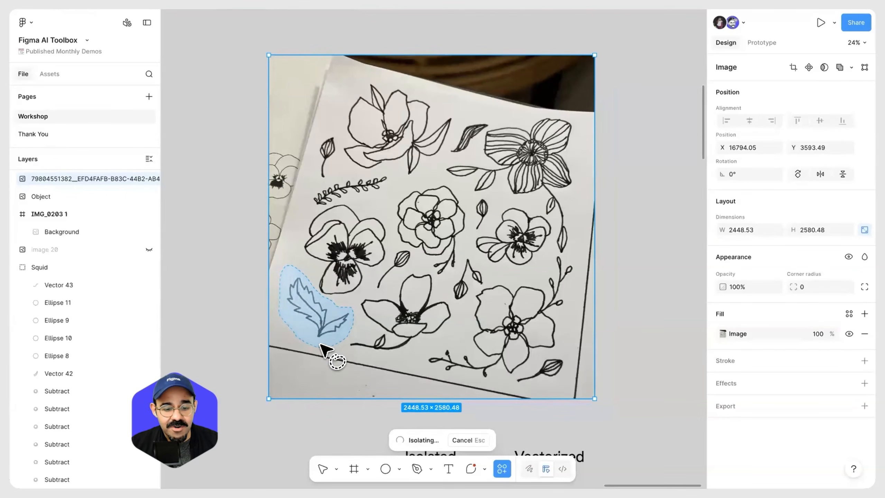
Step: Examine the original, isolated and vectorized flower examples and compare them with the selected leaf area in the large photo
scroll(322, 345, "down", 5)
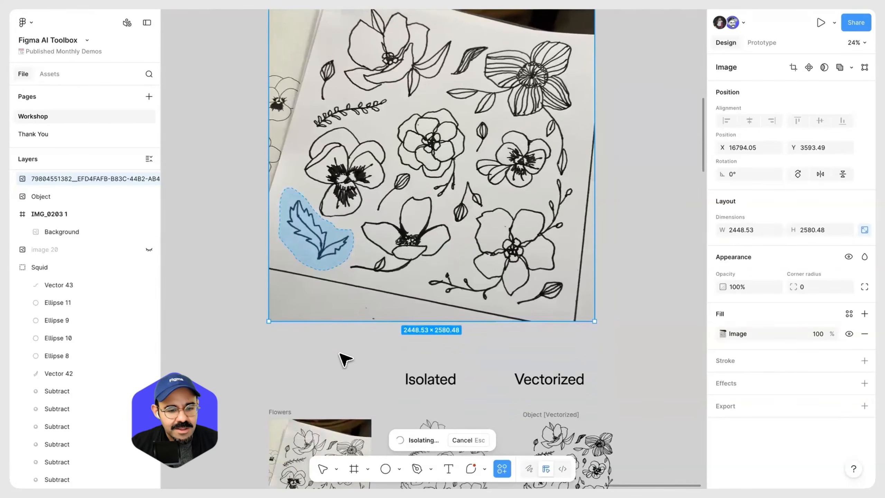
scroll(343, 356, "down", 6)
scroll(343, 356, "down", 7)
scroll(440, 261, "up", 5)
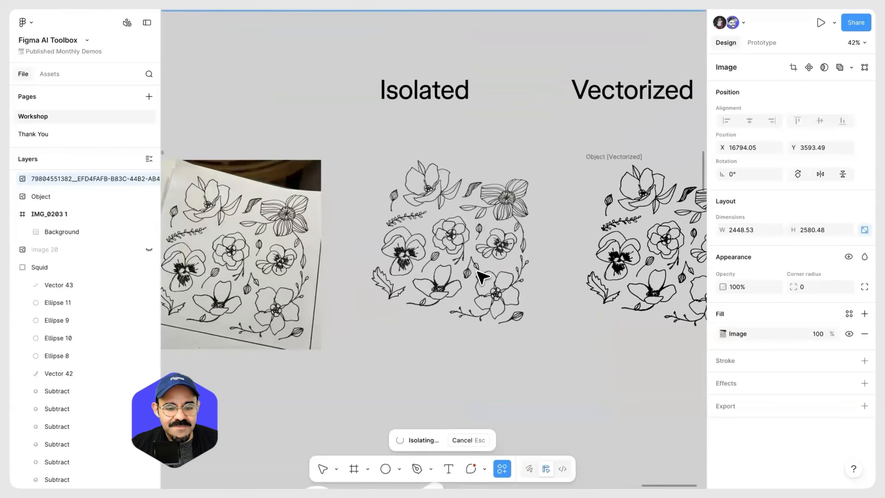
scroll(481, 277, "down", 4)
scroll(308, 268, "up", 2)
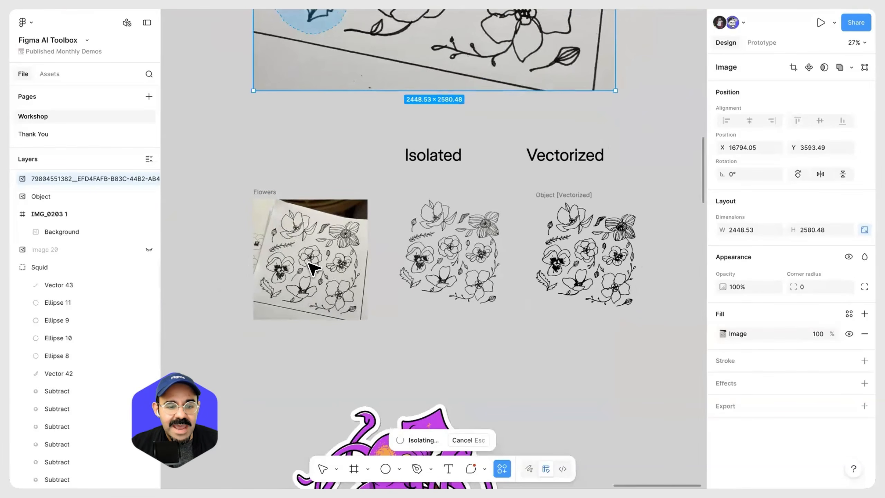
scroll(308, 262, "up", 3)
scroll(318, 260, "down", 5)
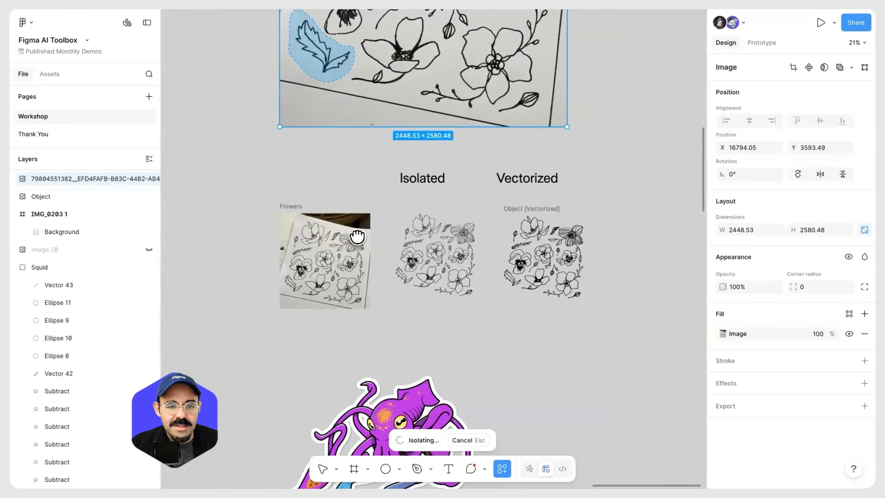
scroll(355, 241, "up", 3)
scroll(350, 307, "up", 3)
scroll(350, 308, "down", 2)
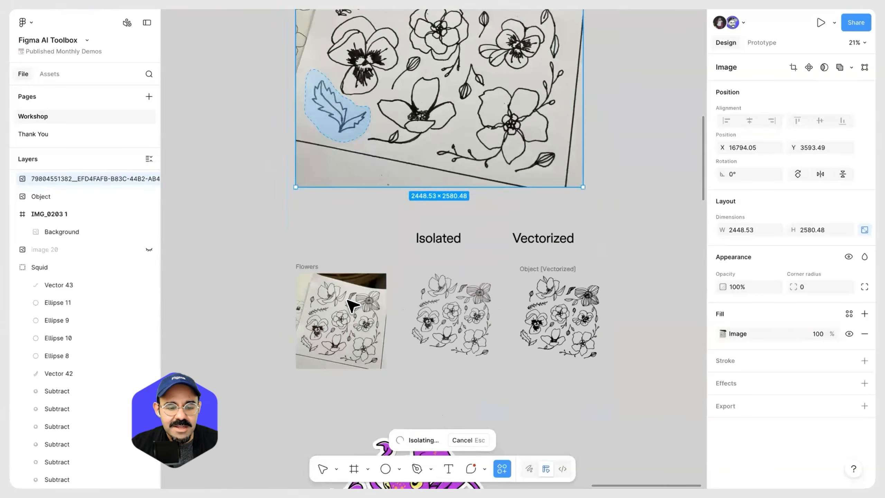
scroll(325, 300, "up", 2)
scroll(316, 336, "up", 4)
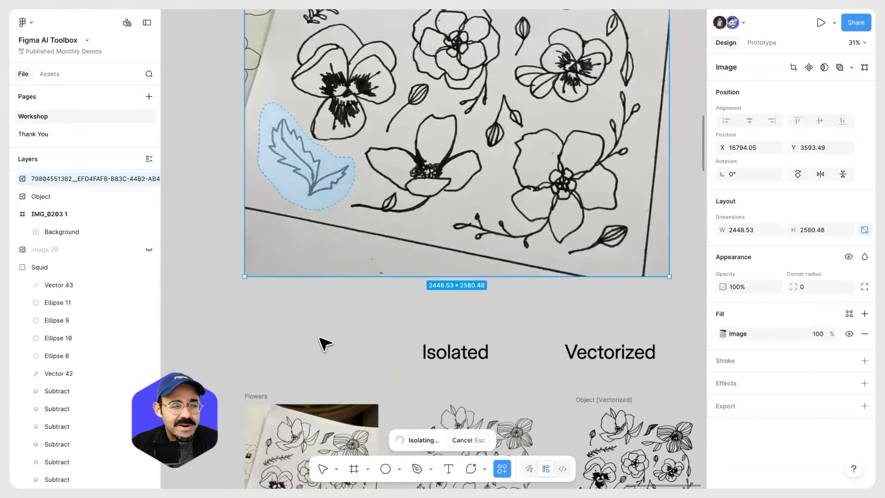
scroll(317, 241, "up", 10)
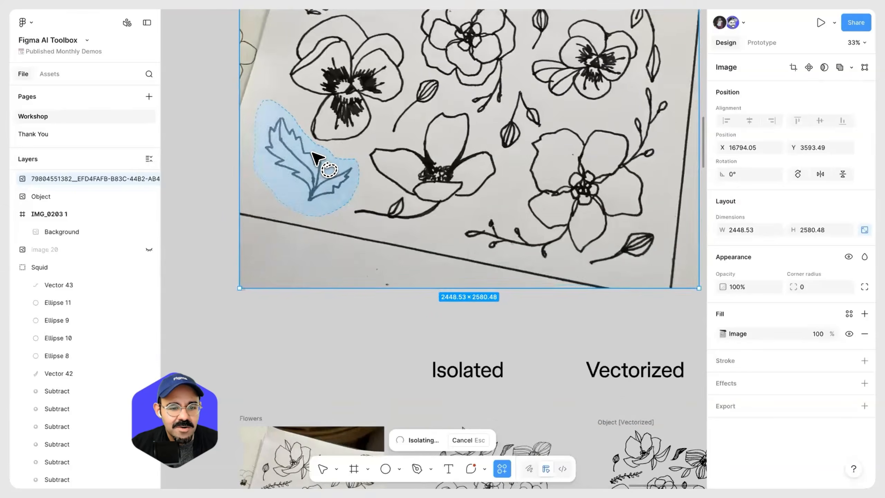
scroll(469, 252, "down", 10)
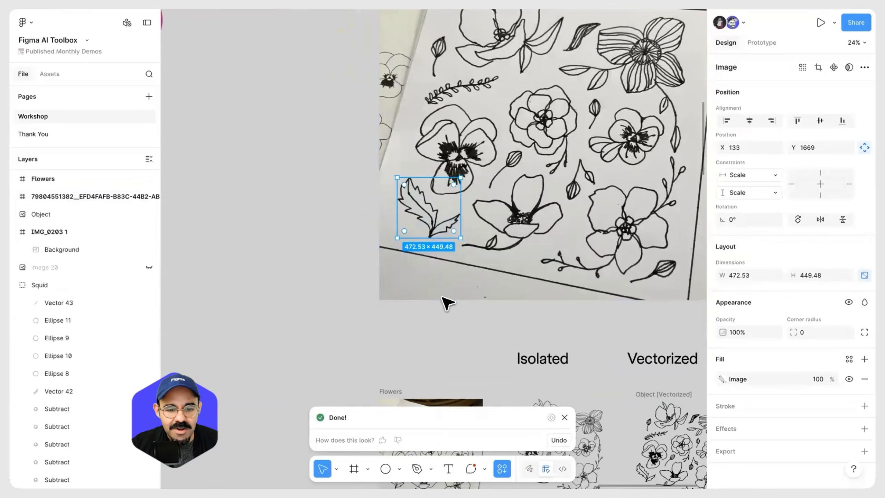
Step: Move the isolated leaf out of the flower photo onto the empty canvas beside it
left_click(311, 261)
scroll(261, 234, "right", 5)
left_click_drag(287, 214, 626, 220)
left_click_drag(556, 290, 299, 293)
left_click_drag(374, 220, 411, 211)
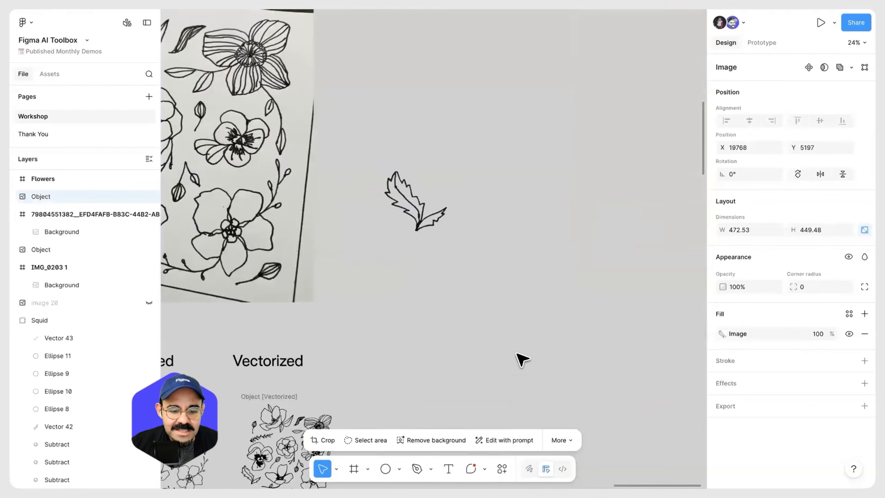
Step: Vectorize the isolated leaf image
left_click(572, 440)
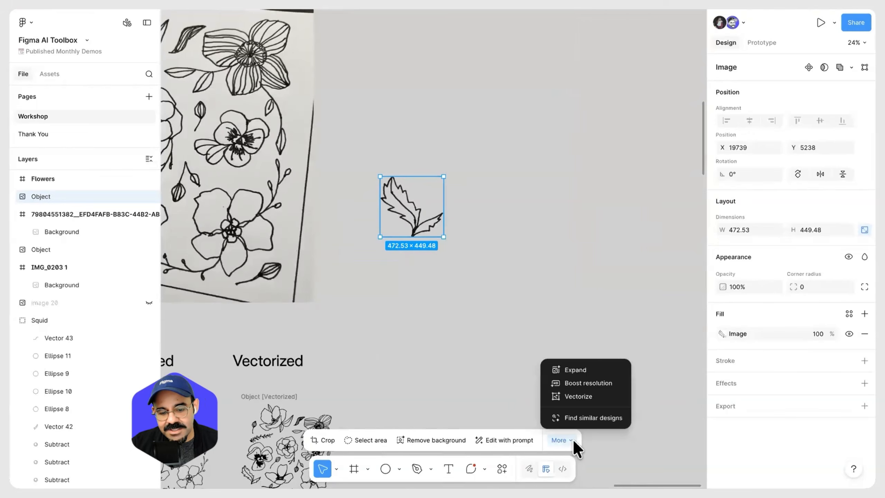
left_click(599, 398)
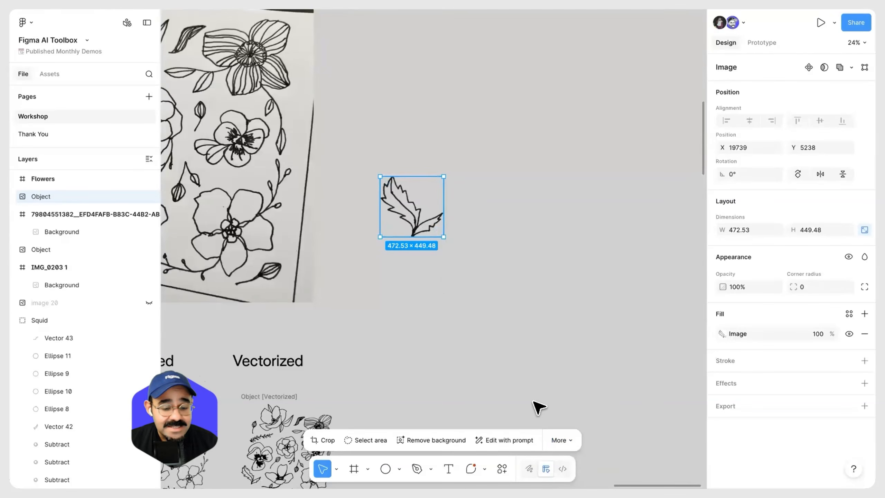
left_click(572, 440)
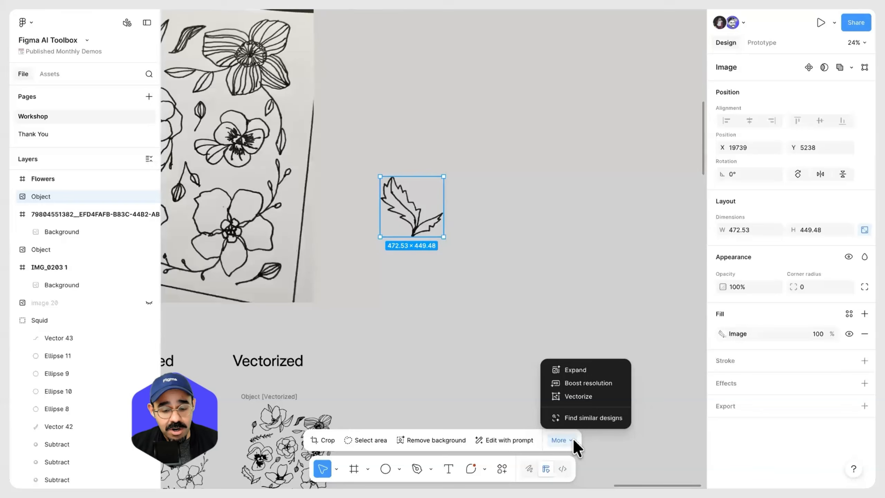
left_click(581, 396)
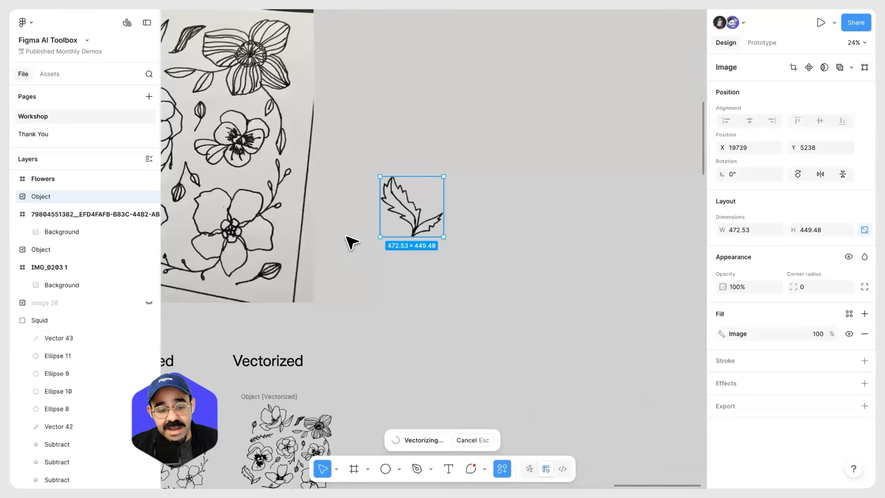
Step: Set the leaf's vectorization to black and white with a level of 0.9 and apply it
scroll(383, 195, "up", 5)
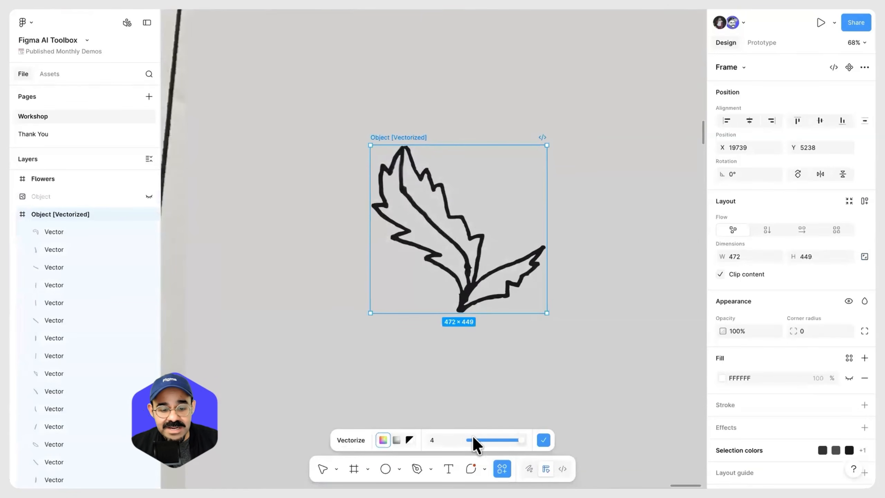
left_click(409, 440)
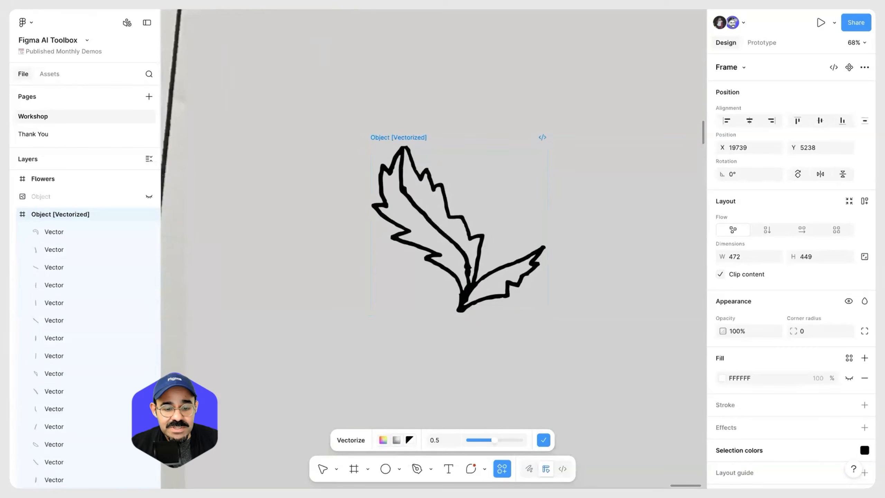
left_click_drag(496, 442, 543, 445)
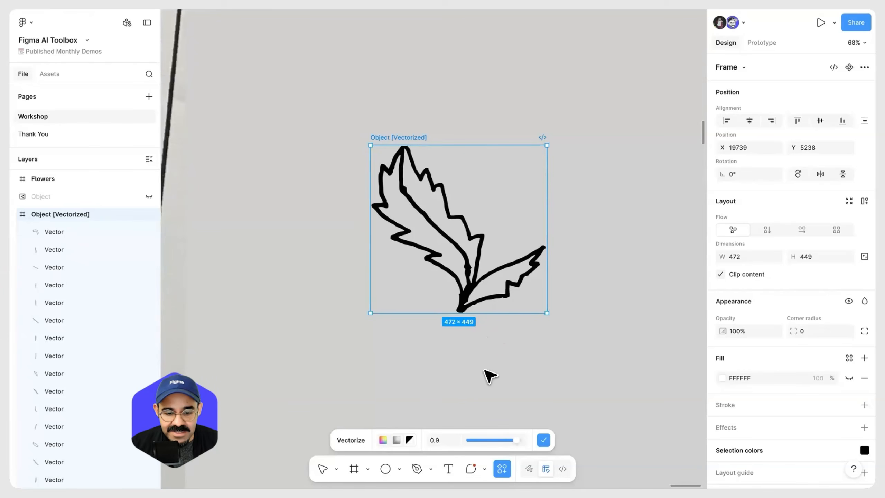
left_click(543, 441)
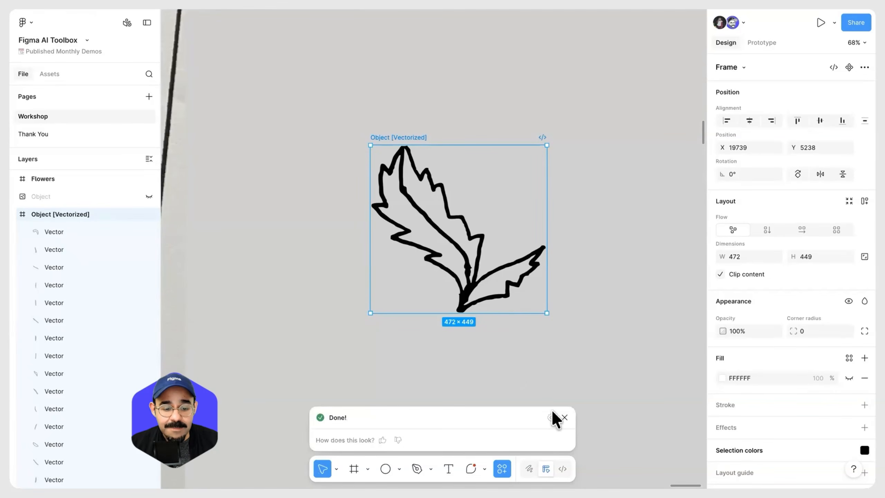
left_click(515, 369)
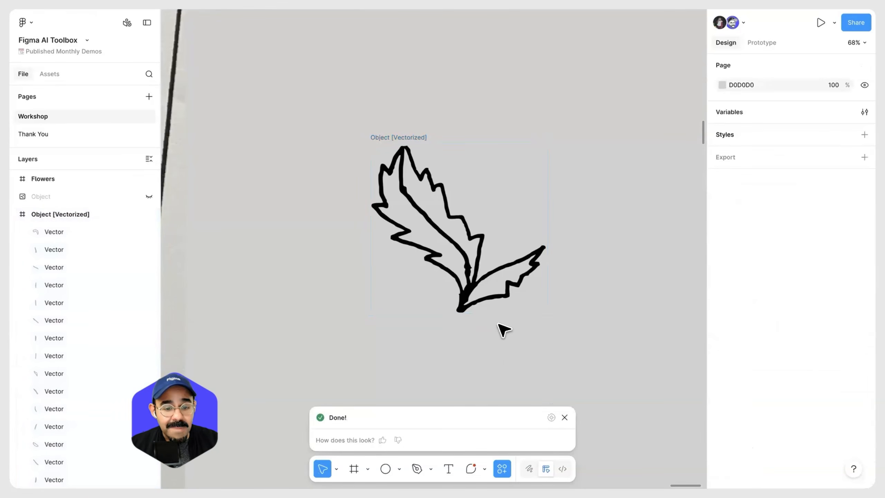
Step: Inspect the vectorized leaf's paths up close in outline view and return to the normal display
key("ctrl+y")
scroll(458, 213, "up", 5)
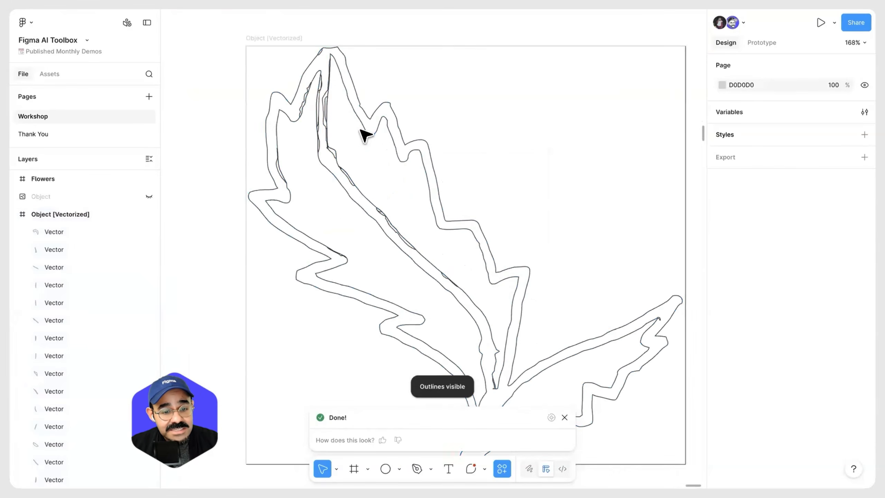
key("ctrl+y")
scroll(521, 317, "down", 5)
Step: Try to enlarge the leaf's main vector path with the Scale tool and undo the change
left_click(527, 334)
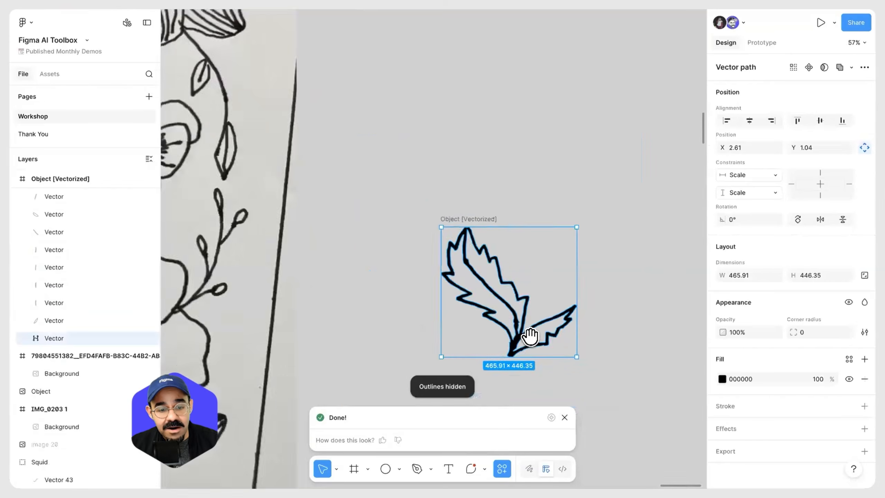
scroll(453, 296, "down", 2)
scroll(442, 276, "down", 3)
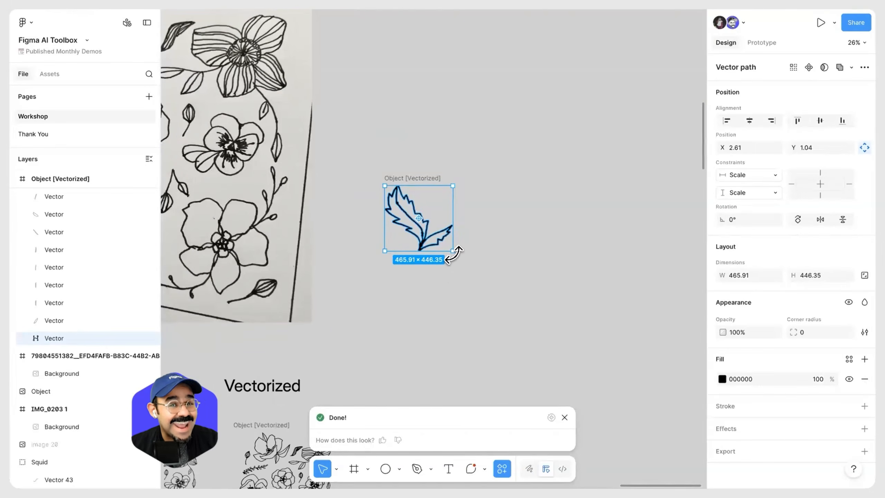
key("k")
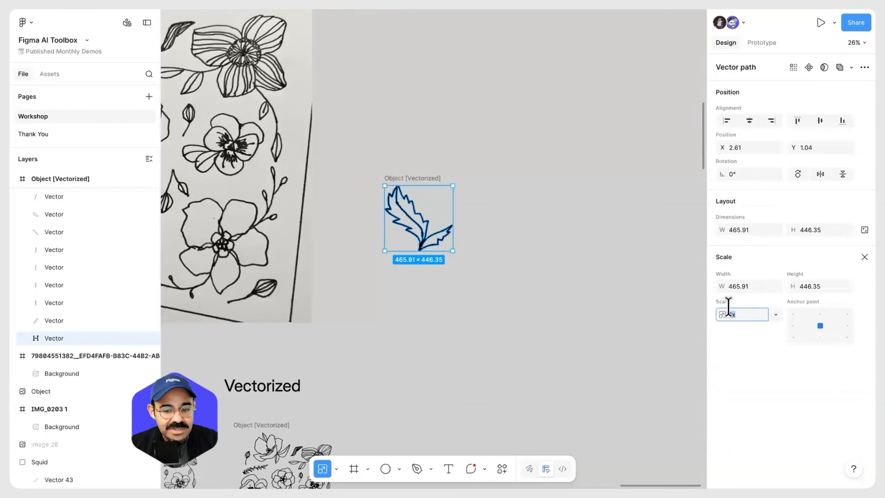
left_click_drag(451, 250, 571, 338)
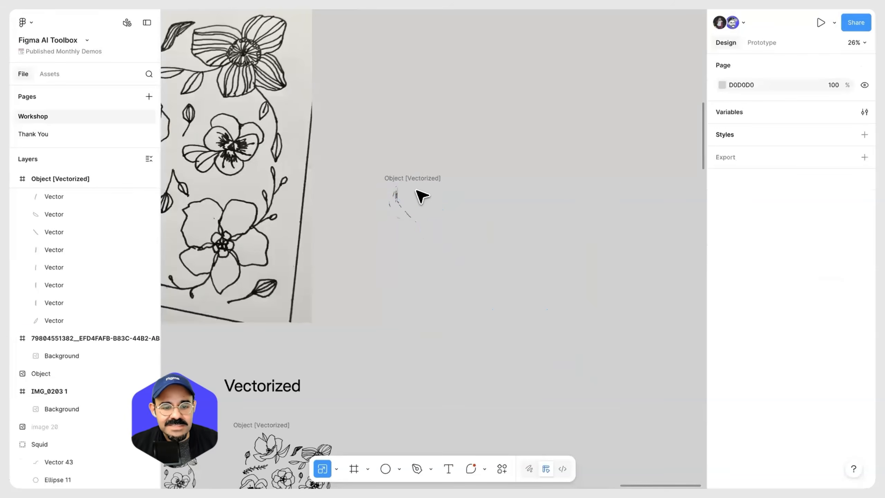
key("ctrl+z")
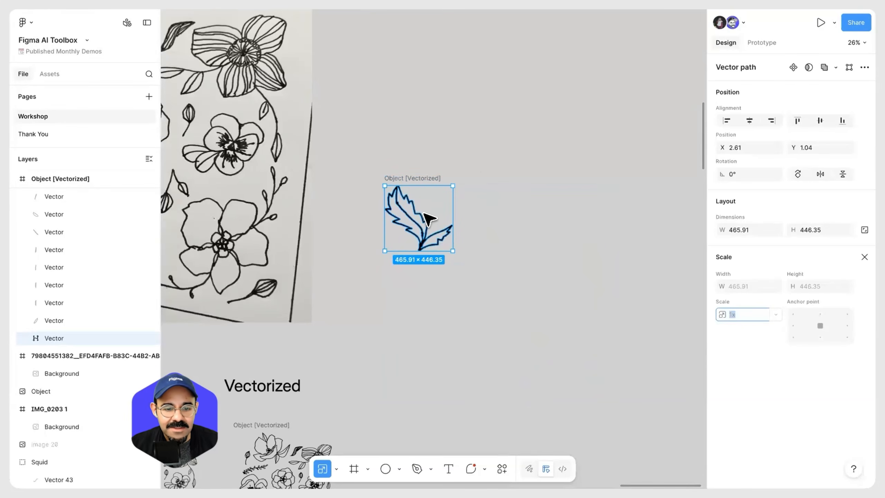
Step: Move the leaf's main vector path out of its vectorized frame onto the empty canvas above
left_click_drag(428, 218, 473, 94)
scroll(522, 217, "up", 5)
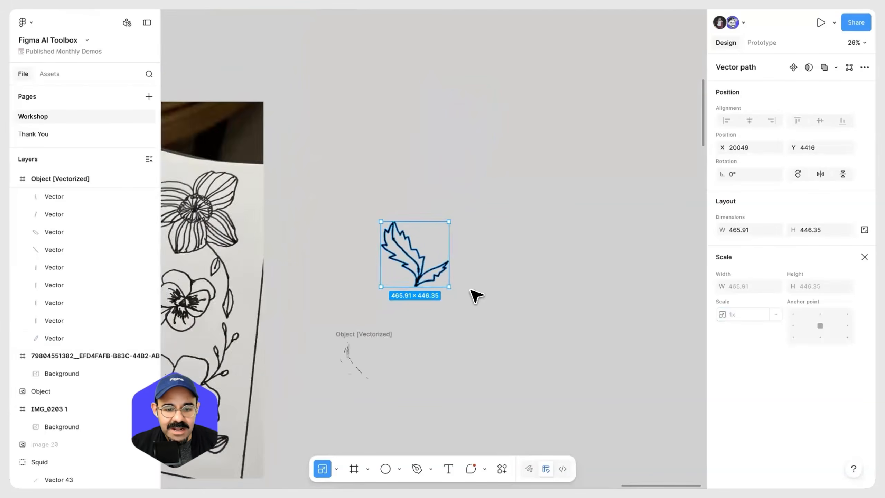
Step: Scale the black leaf's vector path proportionally to about 1707 by 1635 and reposition it on the empty canvas
scroll(472, 290, "up", 4)
left_click_drag(432, 298, 547, 337)
scroll(538, 342, "down", 4)
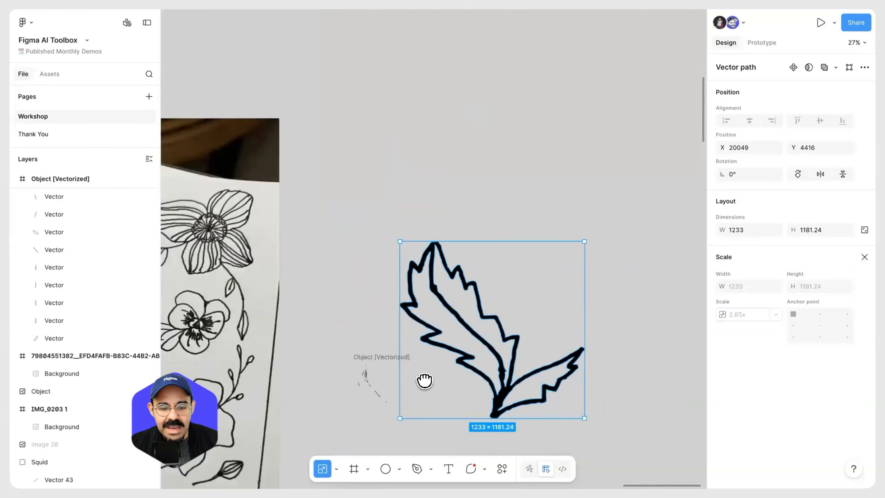
left_click_drag(425, 381, 335, 400)
left_click_drag(494, 262, 526, 195)
left_click_drag(454, 323, 437, 226)
left_click(646, 266)
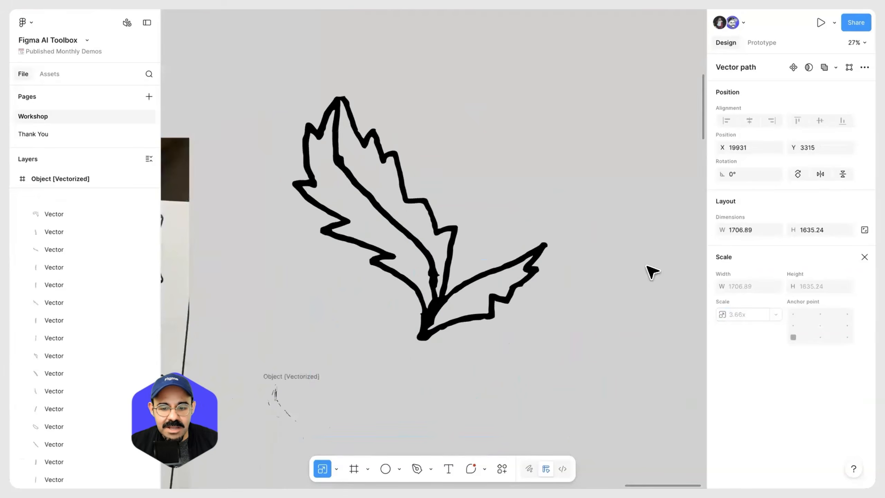
Step: Duplicate the black leaf above and beside the original and fill the copy with red EC5454
key("v")
scroll(571, 262, "down", 3)
left_click_drag(514, 257, 529, 176)
left_click(722, 334)
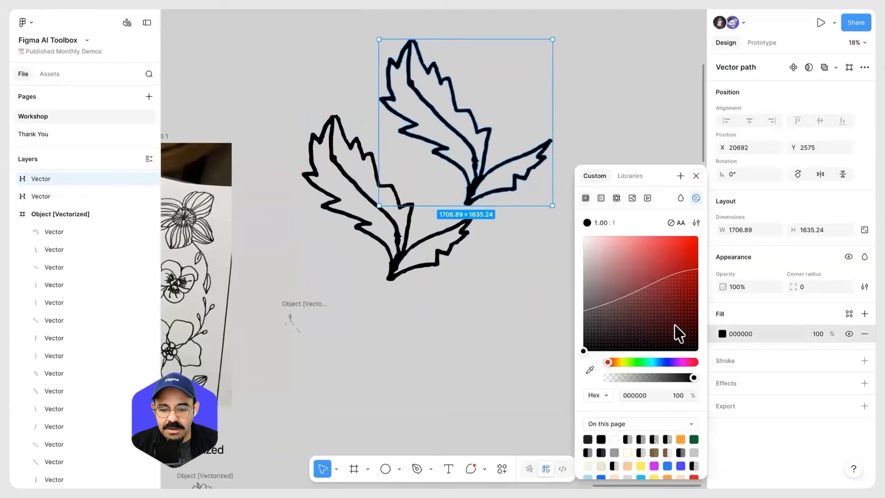
left_click(655, 254)
left_click(510, 287)
Step: Duplicate the red leaf below the first copy and rotate the new copy to 90°
left_click_drag(481, 183, 521, 375)
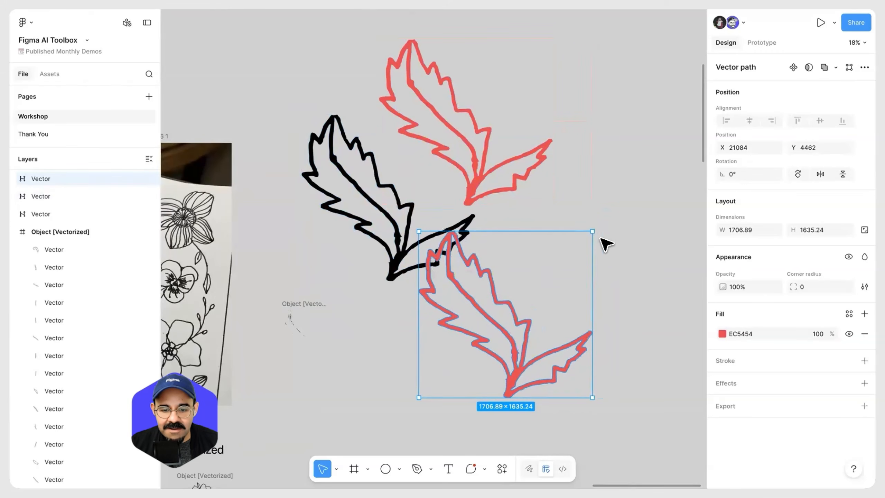
left_click_drag(596, 229, 440, 247)
left_click(619, 254)
scroll(486, 236, "right", 4)
scroll(486, 235, "down", 1)
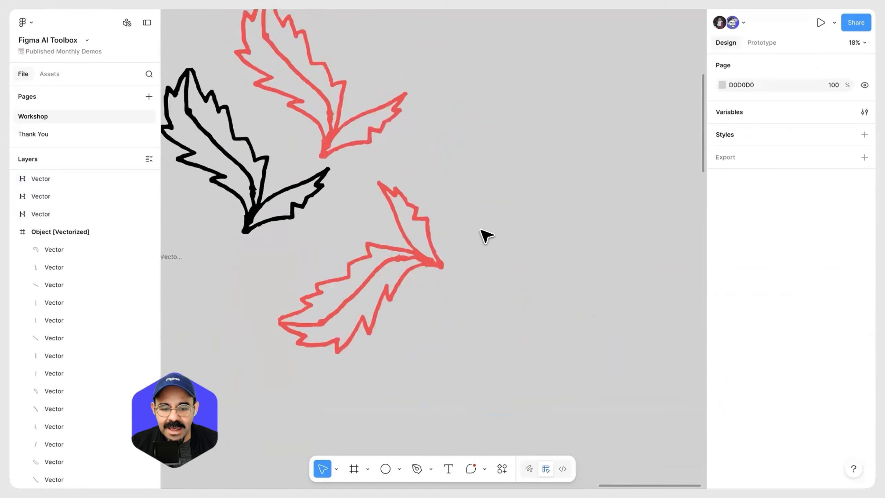
Step: Duplicate the rotated red leaf beside itself, flip the copy horizontally, and move it right to form a mirrored pair
scroll(483, 234, "down", 1)
left_click_drag(431, 281, 529, 296)
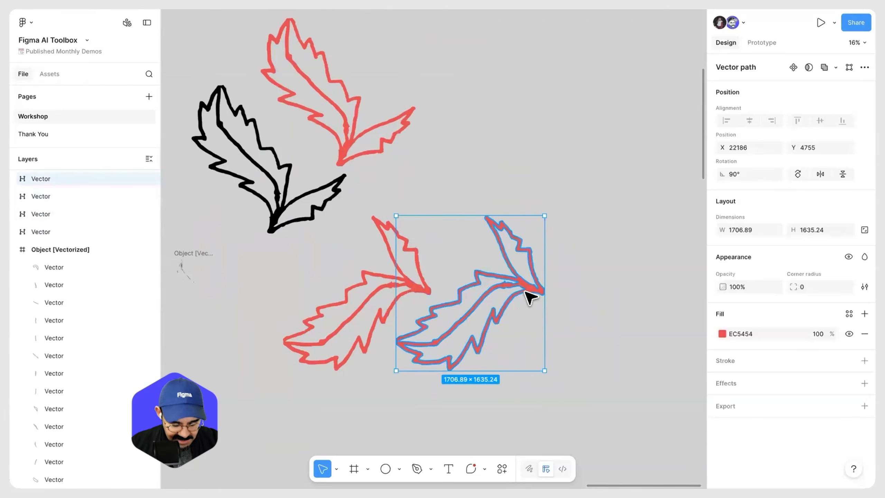
key("shift+v")
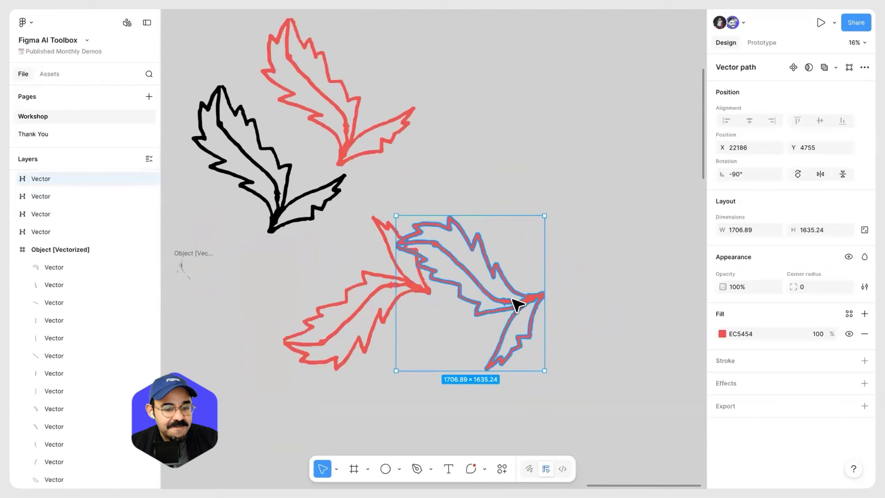
key("shift+v")
key("shift+h")
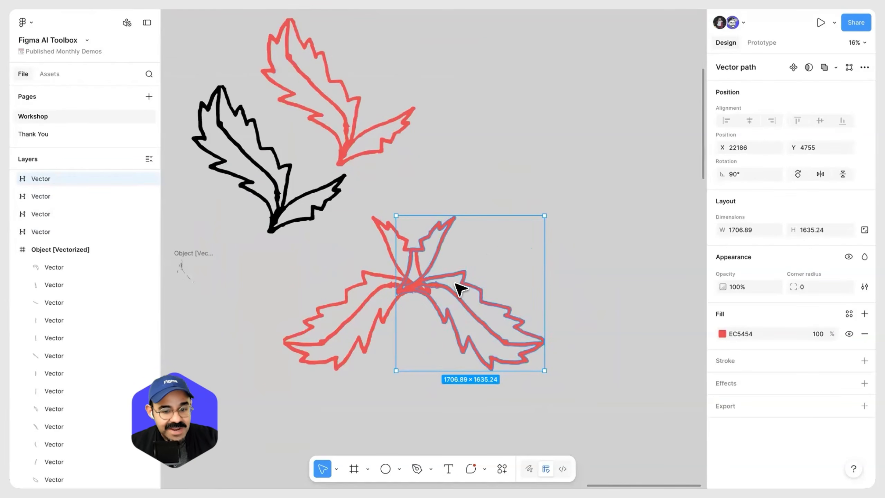
left_click_drag(483, 288, 532, 287)
scroll(502, 195, "left", 3)
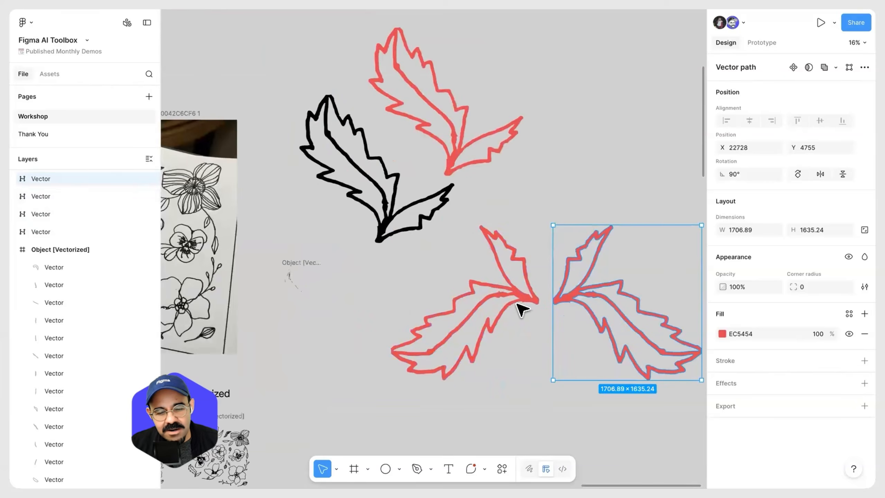
scroll(520, 307, "down", 1)
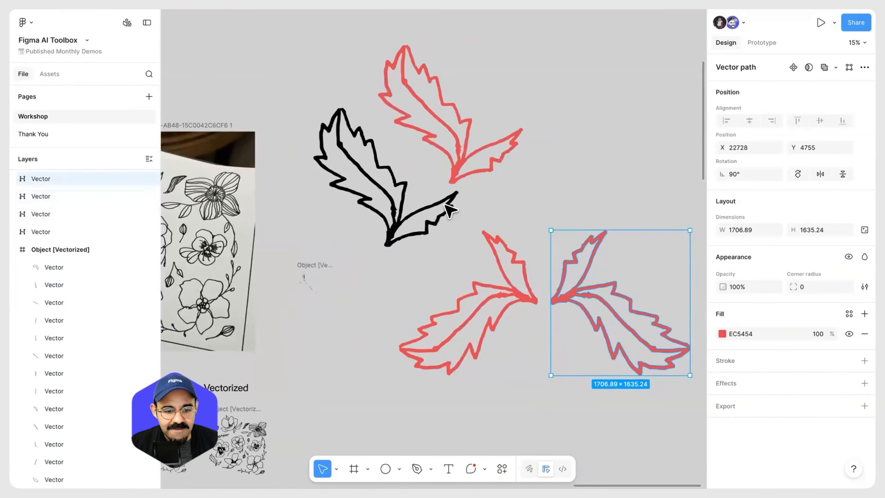
Step: Examine the anchor points along the left leaf of the mirrored red pair and the extra vector editing tools
left_click(319, 266)
scroll(518, 326, "up", 5)
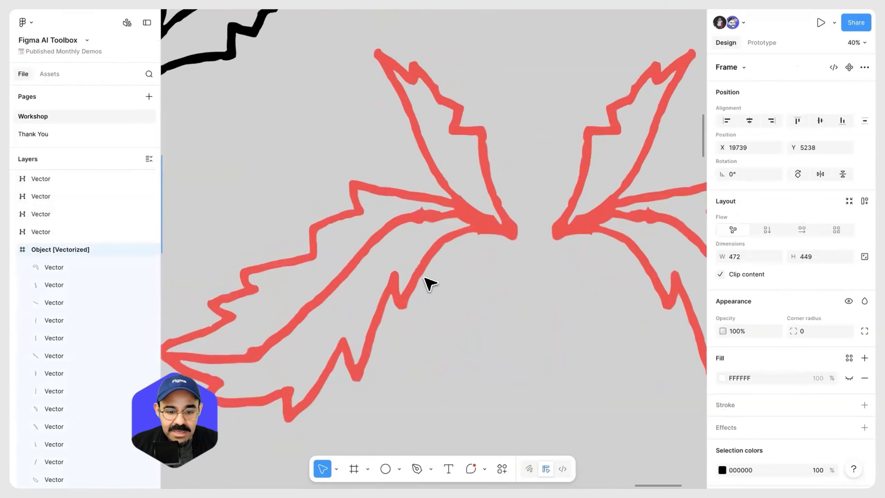
double_click(423, 283)
scroll(422, 283, "up", 3)
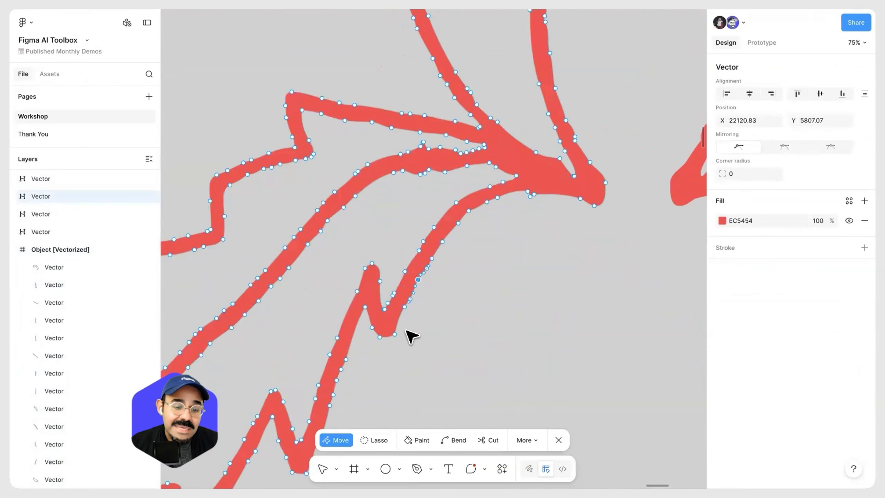
scroll(411, 336, "up", 2)
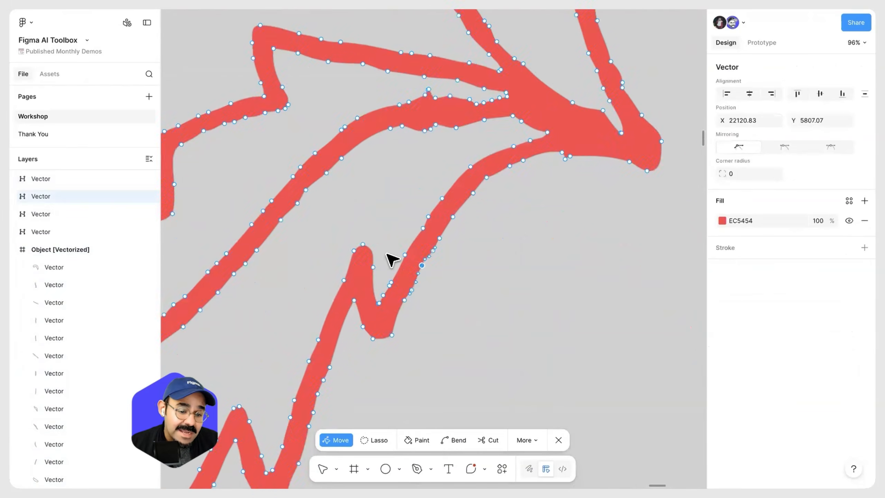
left_click(492, 236)
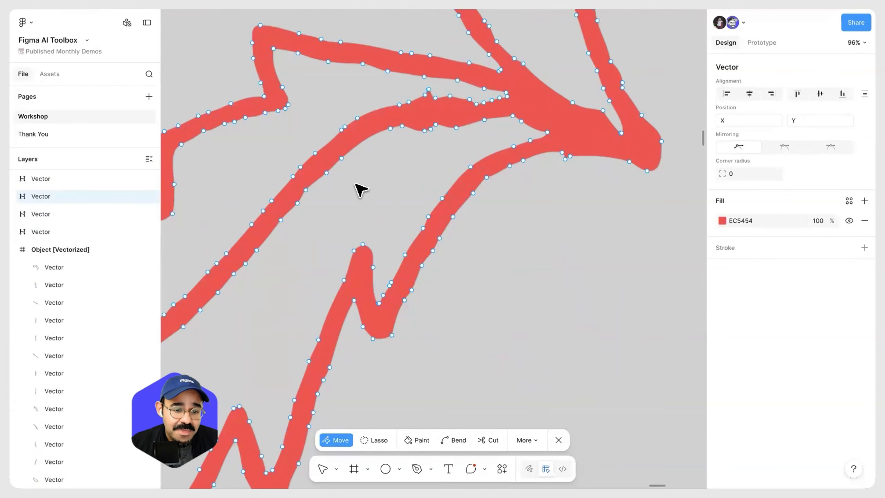
scroll(354, 184, "down", 2)
key("Escape")
double_click(347, 155)
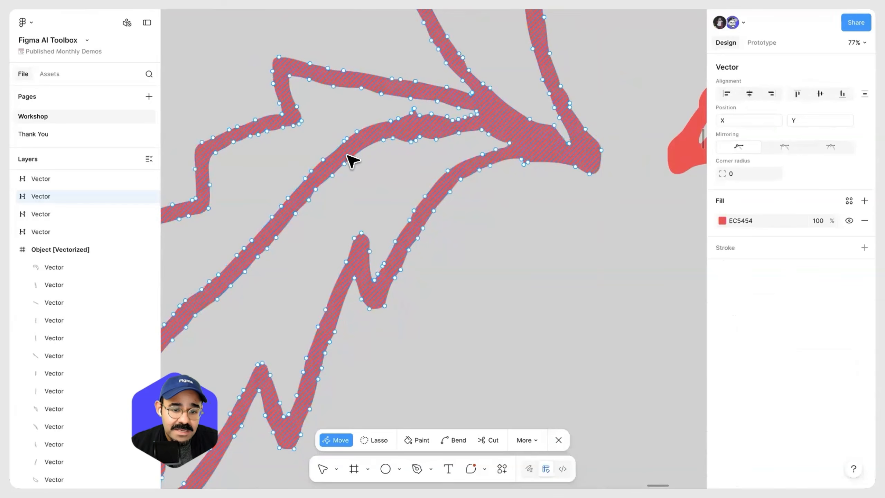
left_click(536, 441)
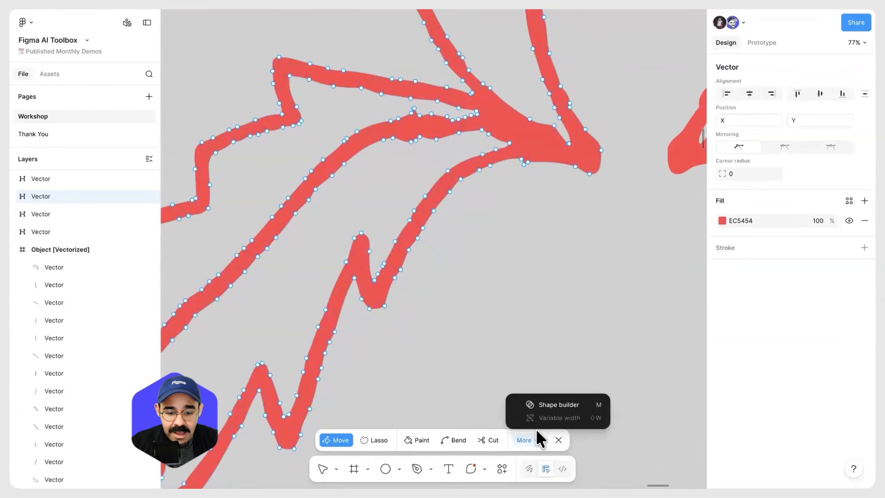
key("Escape")
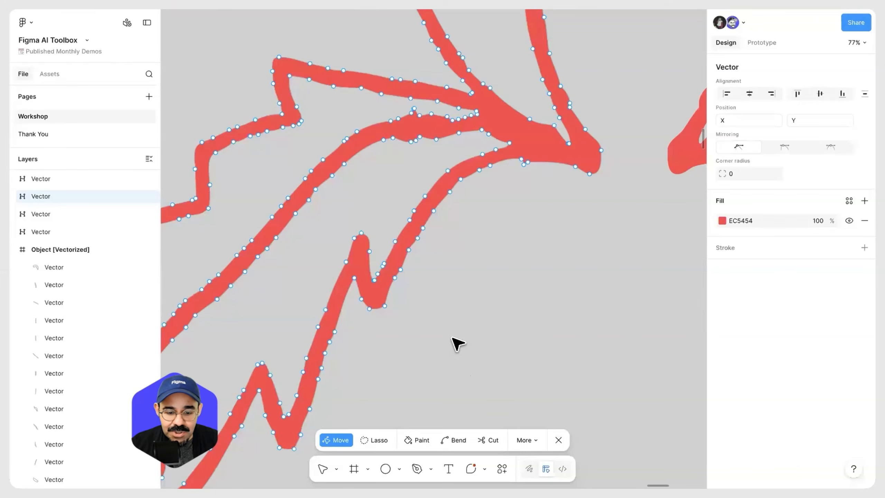
Step: Try selecting groups of the left red leaf's middle anchor points by area and with the Lasso tool, and exit vector editing
scroll(458, 342, "down", 2)
key("Escape")
double_click(401, 300)
left_click_drag(227, 202, 412, 348)
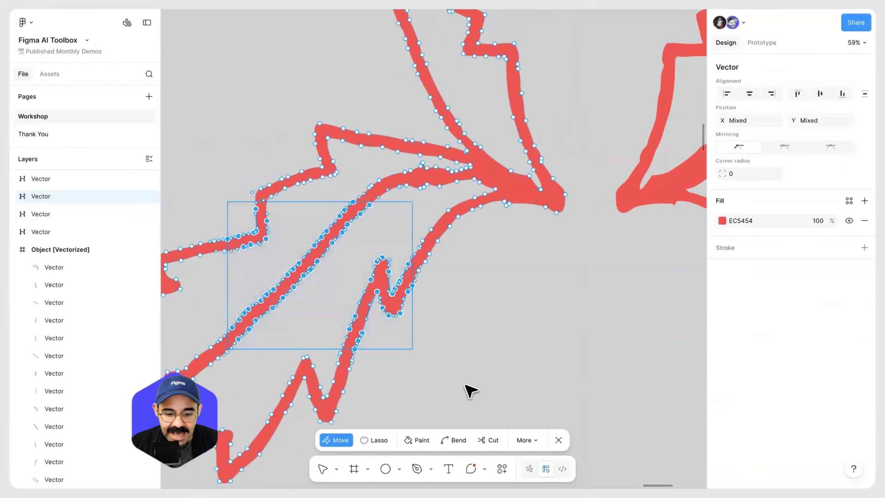
left_click(539, 438)
left_click(378, 437)
left_click(378, 437)
mouse_move(462, 336)
left_mouse_down()
mouse_move(351, 158)
mouse_move(256, 277)
mouse_move(348, 387)
left_mouse_up()
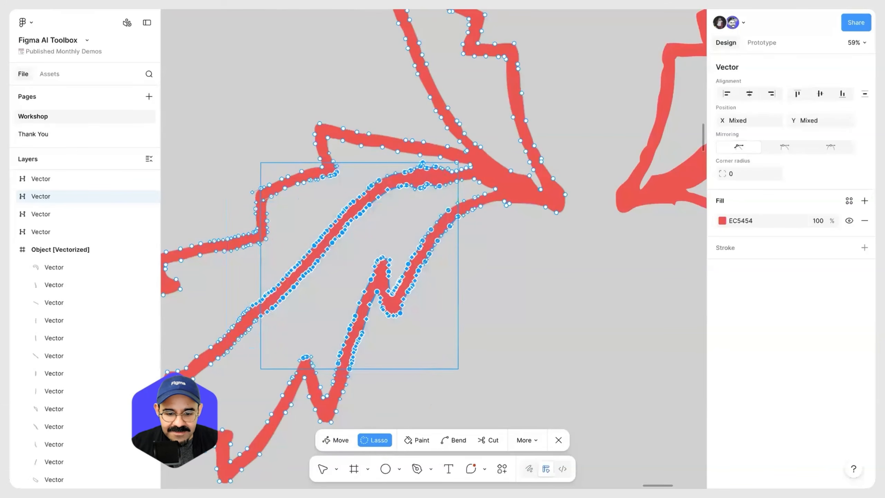
left_click(560, 439)
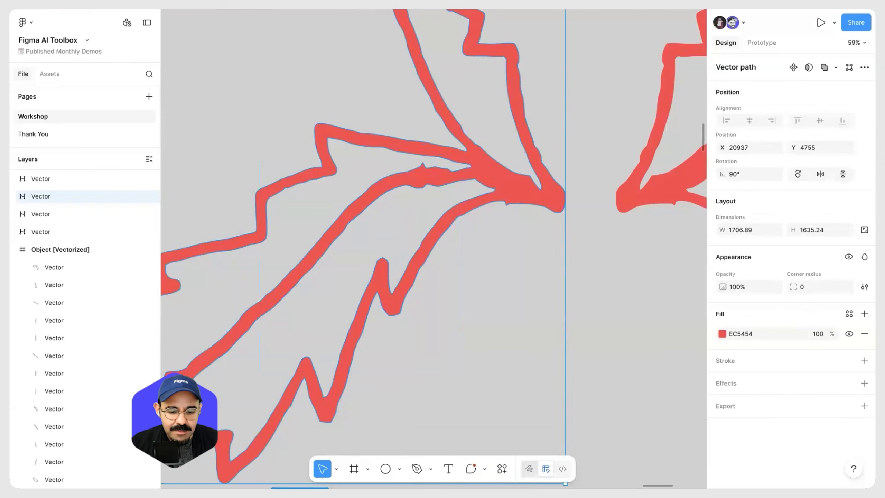
Step: Switch to Draw mode and lasso the middle anchor points of the left red leaf to check for more editing options
key("shift+d")
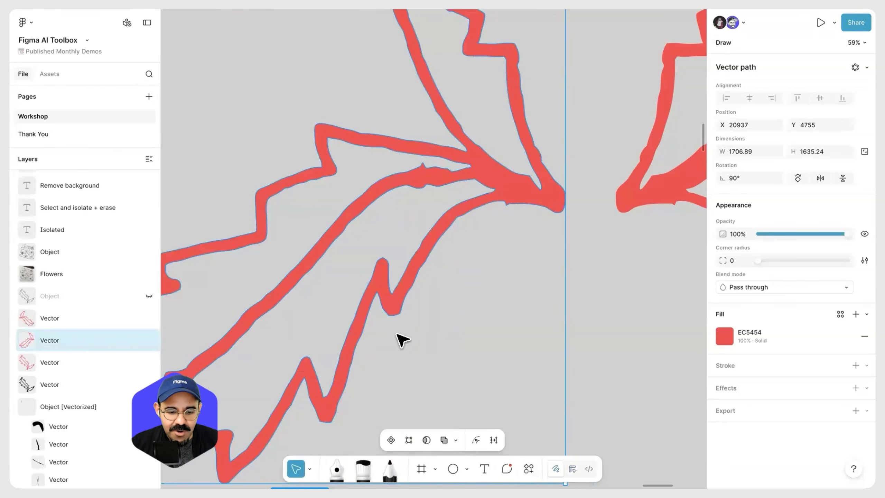
double_click(393, 312)
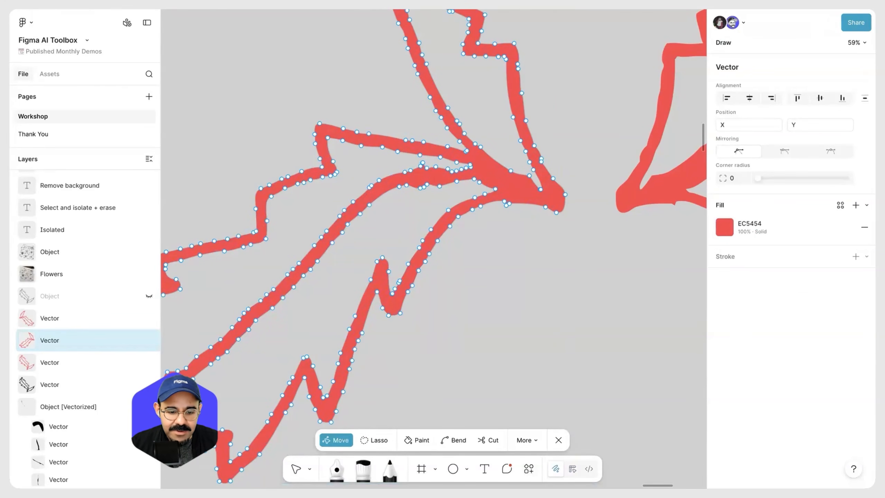
left_click(375, 439)
mouse_move(381, 401)
left_mouse_down()
mouse_move(499, 150)
mouse_move(233, 210)
mouse_move(381, 397)
left_mouse_up()
left_click(528, 440)
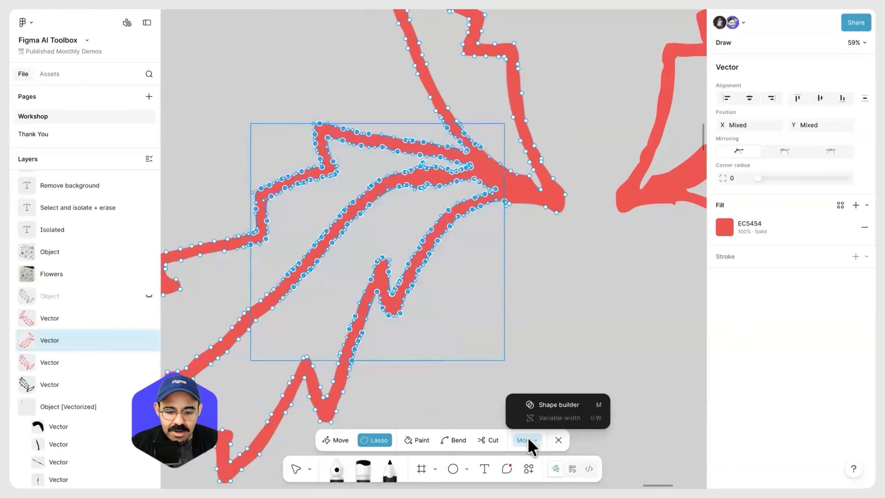
key("Escape")
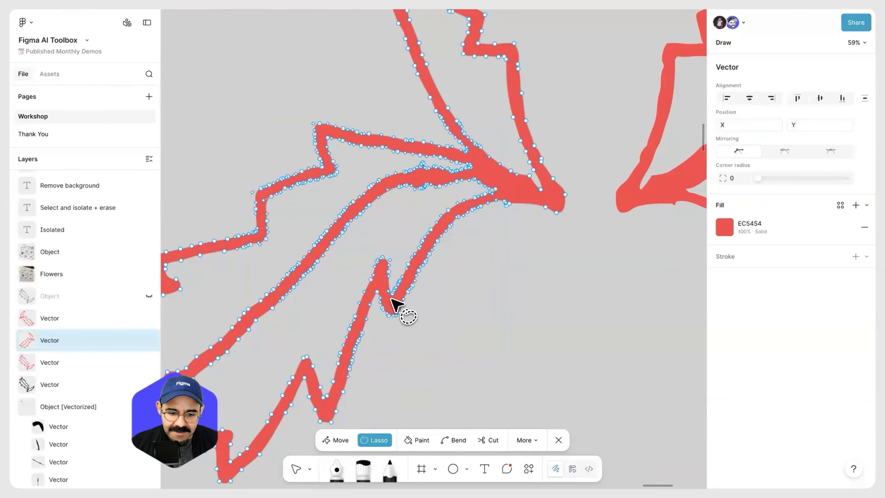
Step: Try selecting all of the left red leaf's anchor points to look for more editing options, and exit vector editing
key("Escape")
double_click(411, 275)
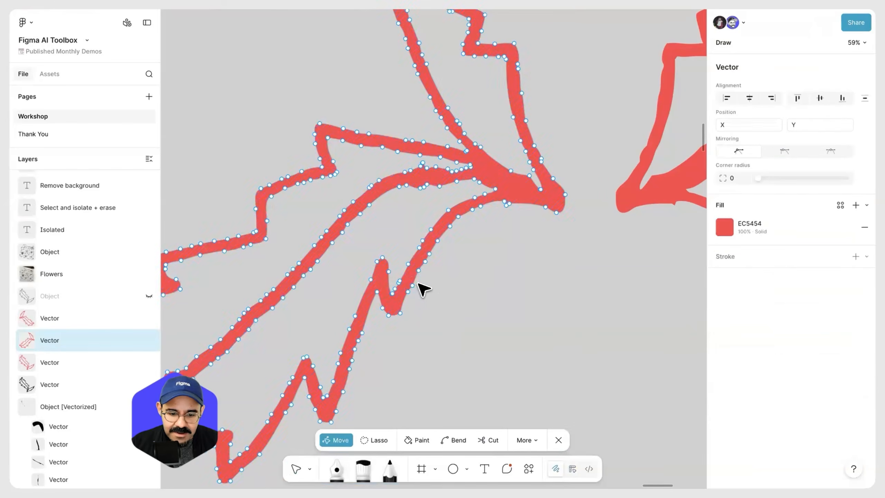
key("ctrl+a")
scroll(453, 348, "down", 3)
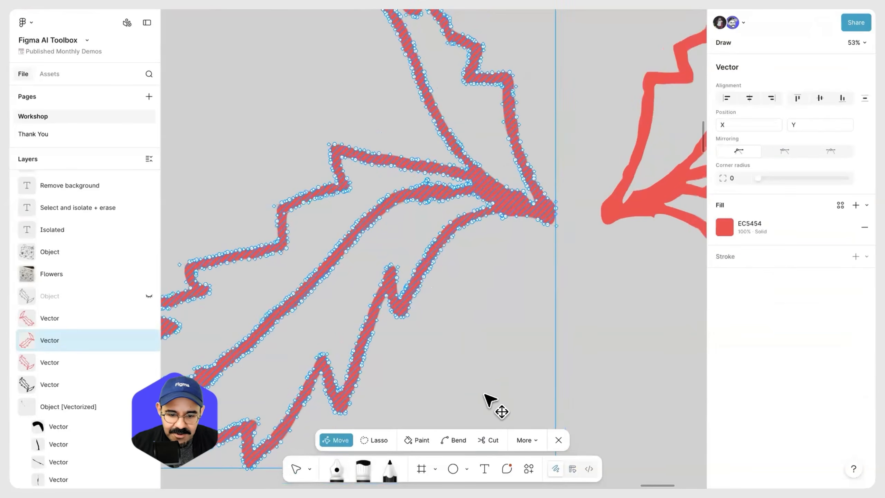
left_click(526, 440)
key("Escape")
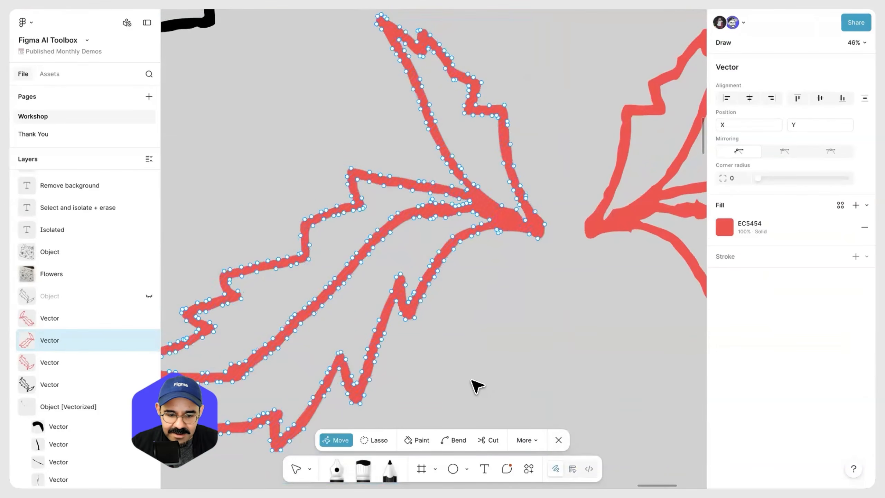
key("Escape")
Step: Simplify the left red leaf's vector path with the amount at about a quarter of its range and apply it
scroll(425, 332, "down", 2)
scroll(434, 343, "down", 3)
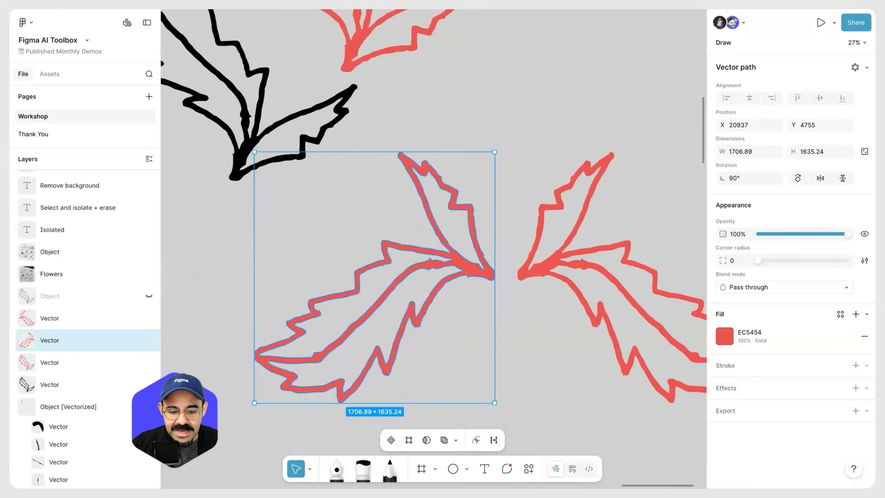
left_click(493, 441)
left_click_drag(443, 441, 420, 441)
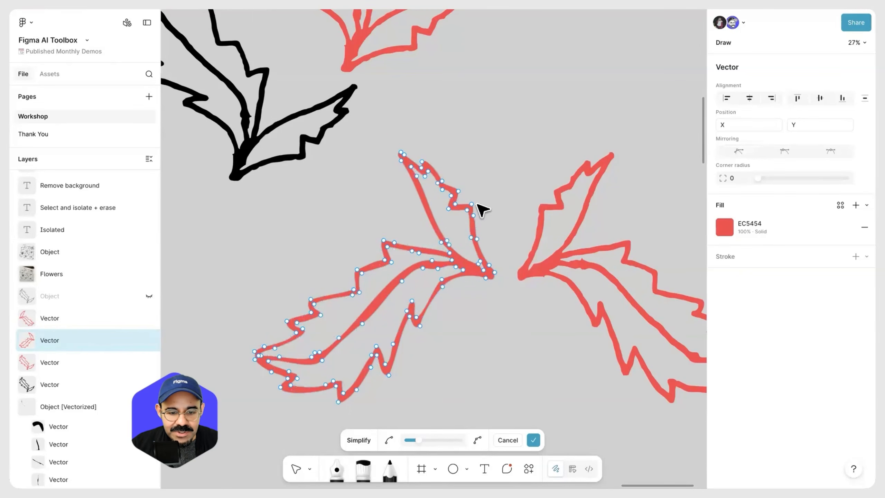
left_click(533, 440)
Step: Bend the lower edge of the left red leaf's central vein, delete the anchor point midway along it, and exit vector editing
scroll(409, 356, "up", 5)
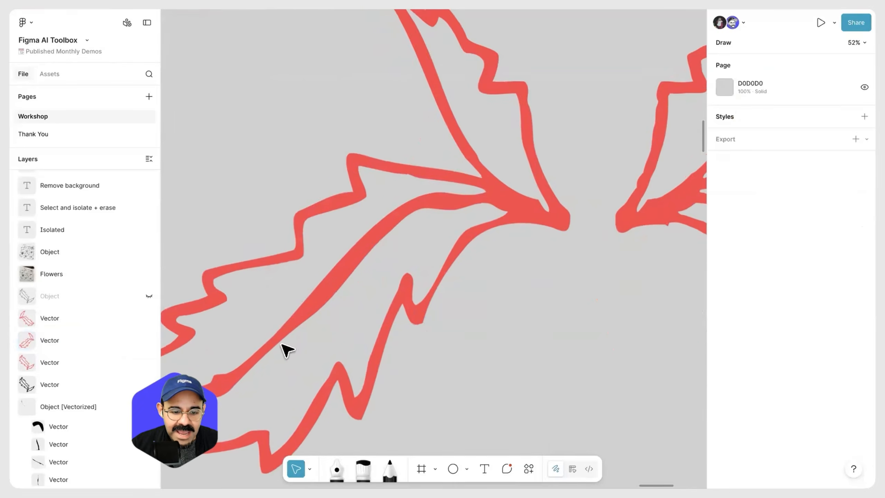
double_click(311, 290)
left_click(260, 349)
key("super")
left_click_drag(296, 315, 304, 316)
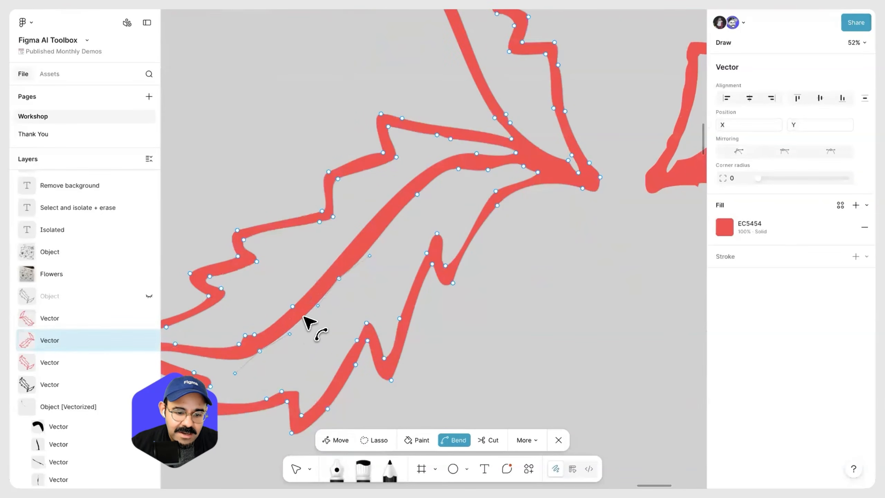
left_click(339, 278)
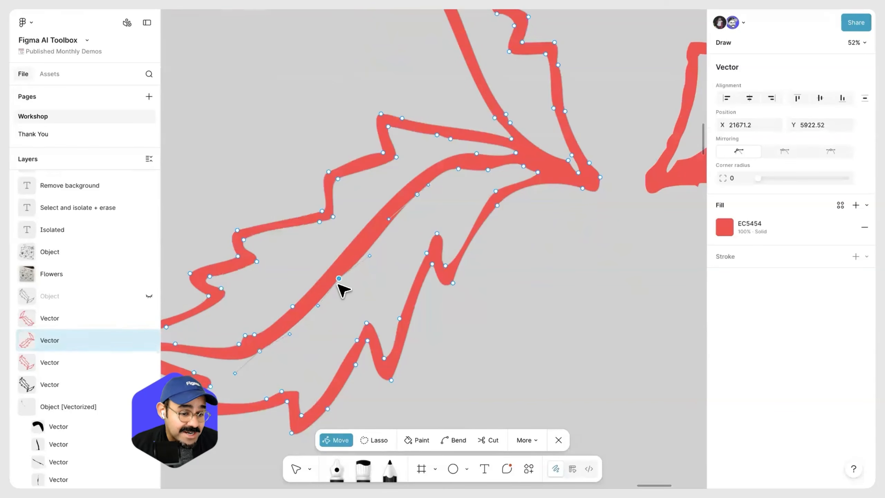
key("BackSpace")
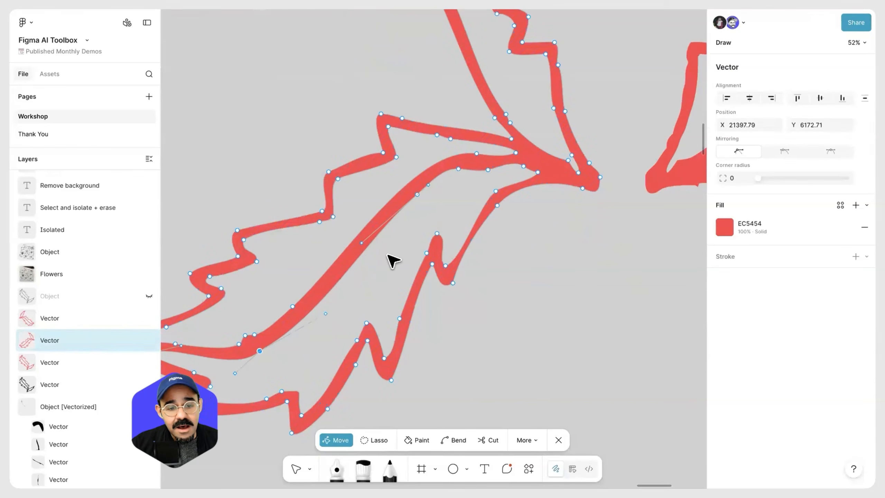
key("Escape")
key("Escape")
Step: Compare the simplified red leaf with the other leaf copies and examine its stem junction up close
scroll(387, 258, "down", 3)
left_click_drag(378, 308, 447, 298)
scroll(498, 222, "down", 5)
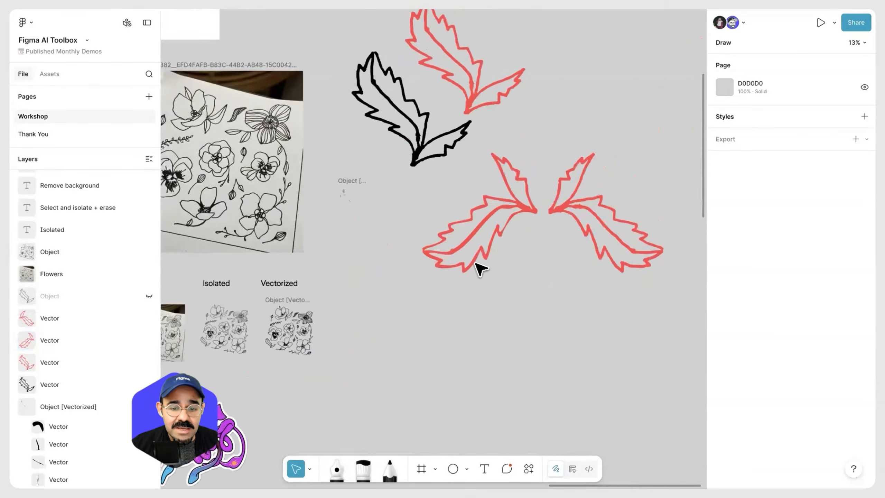
scroll(480, 268, "up", 10)
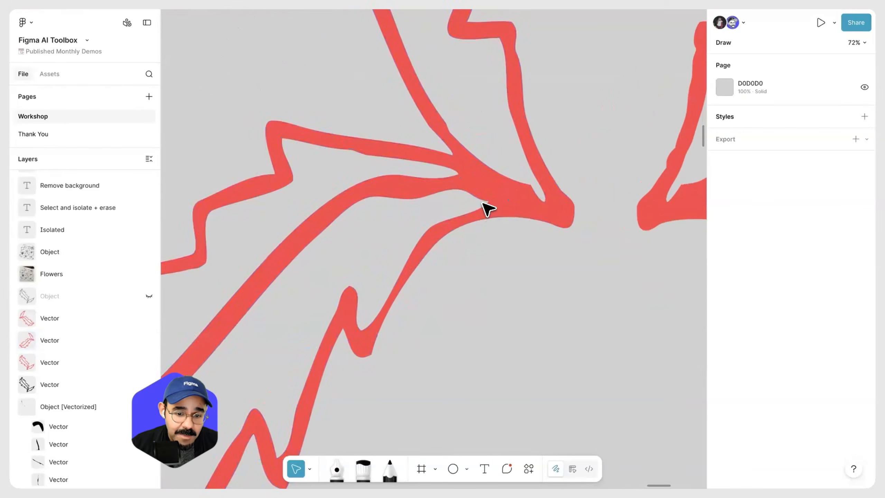
Step: Open the left red leaf for vector editing and shift the inner anchor point of its lower edge beside the stem slightly outward
double_click(451, 225)
left_click(430, 227)
key("Escape")
double_click(432, 228)
key("Escape")
key("Escape")
double_click(431, 229)
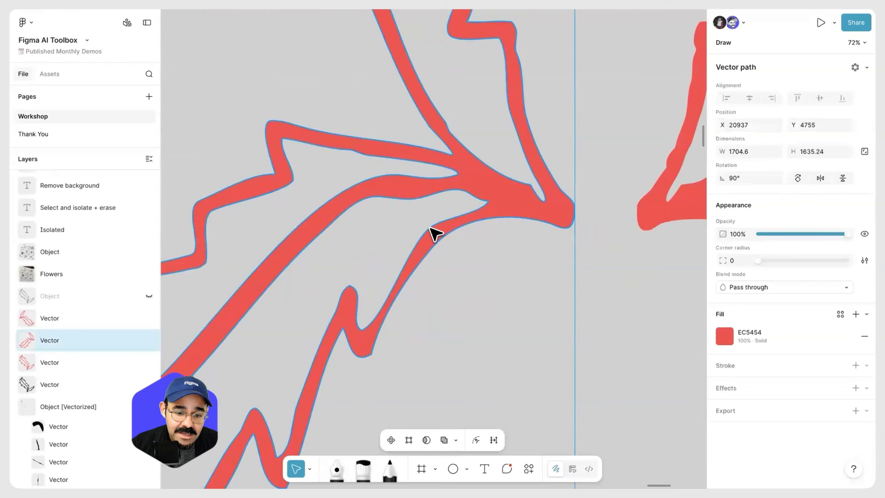
left_click(431, 227)
left_click_drag(425, 225, 418, 222)
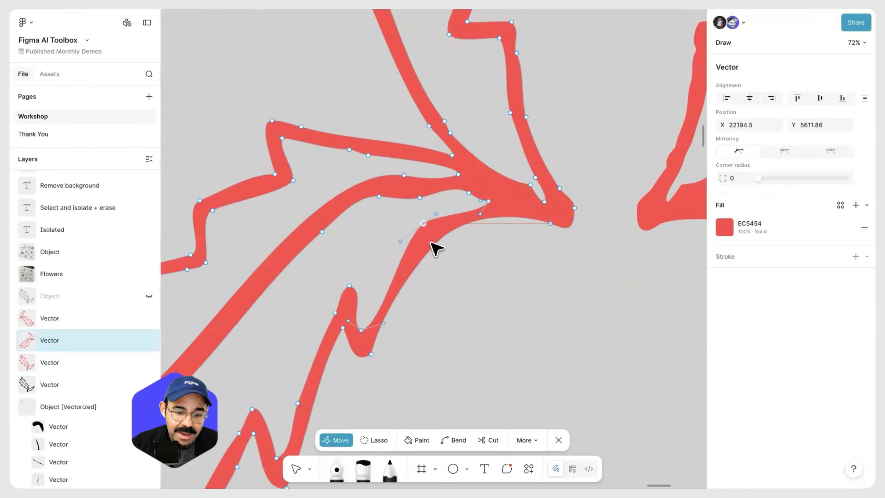
Step: Pull the anchor point at the tip of the first lower tooth toward the stem side to thicken it, and exit vector editing
left_click(433, 246)
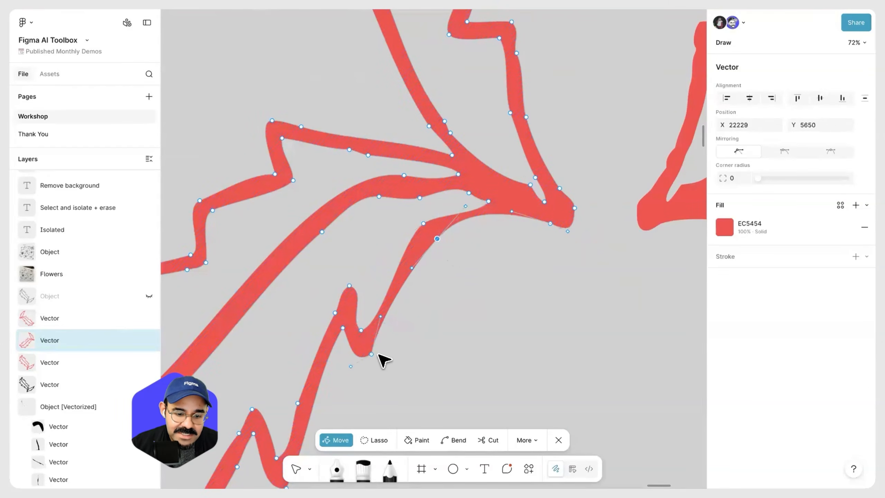
mouse_move(371, 355)
left_mouse_down()
mouse_move(427, 373)
mouse_move(419, 362)
left_mouse_up()
left_click(506, 299)
key("Escape")
key("Escape")
Step: Move the bottom-centre flower out of the vectorized drawing onto the empty canvas beside it, enlarged and rotated to stand upright
scroll(507, 304, "down", 10)
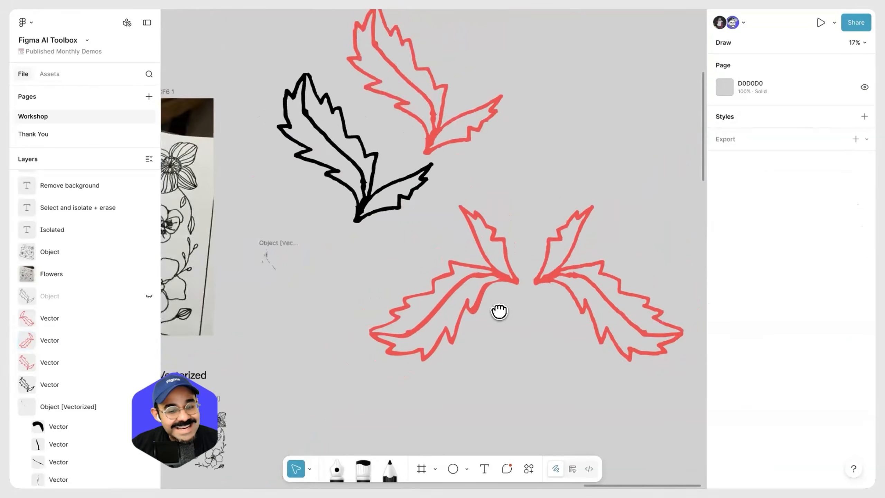
scroll(535, 307, "down", 3)
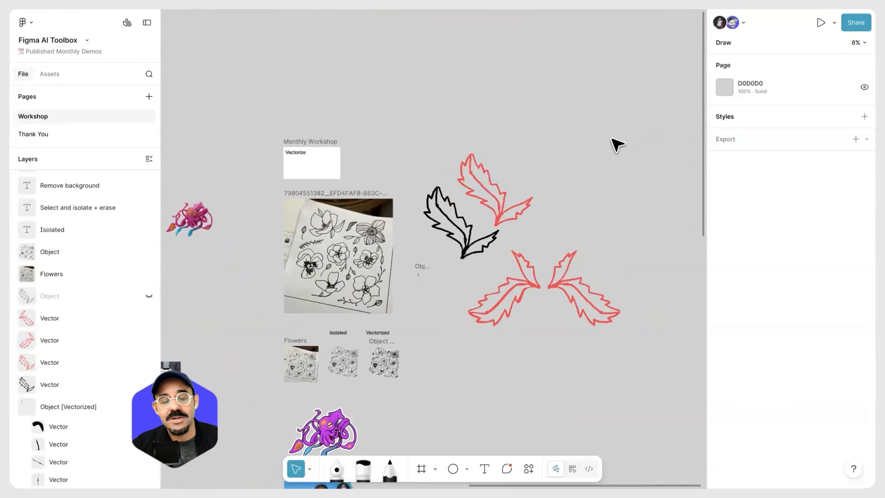
left_click_drag(601, 186, 499, 330)
left_click(500, 333)
scroll(422, 349, "up", 3)
scroll(589, 258, "up", 1)
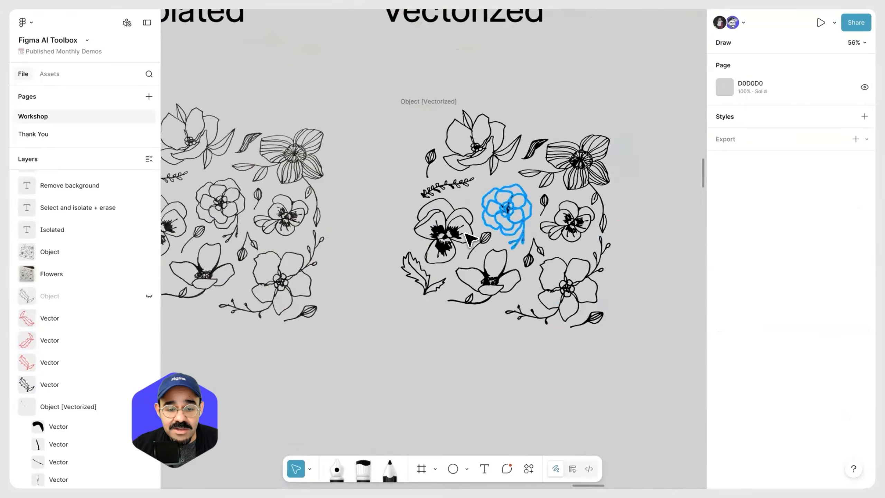
left_click(457, 232)
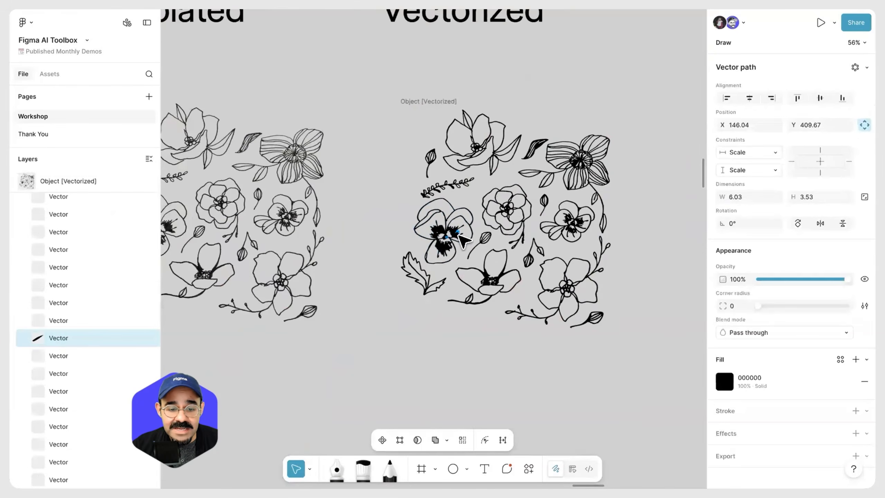
left_click(488, 305)
left_click_drag(522, 304, 604, 366)
left_click_drag(549, 324, 624, 200)
left_click_drag(647, 281, 553, 298)
left_click_drag(561, 246, 630, 143)
left_click(657, 217)
scroll(657, 217, "down", 3)
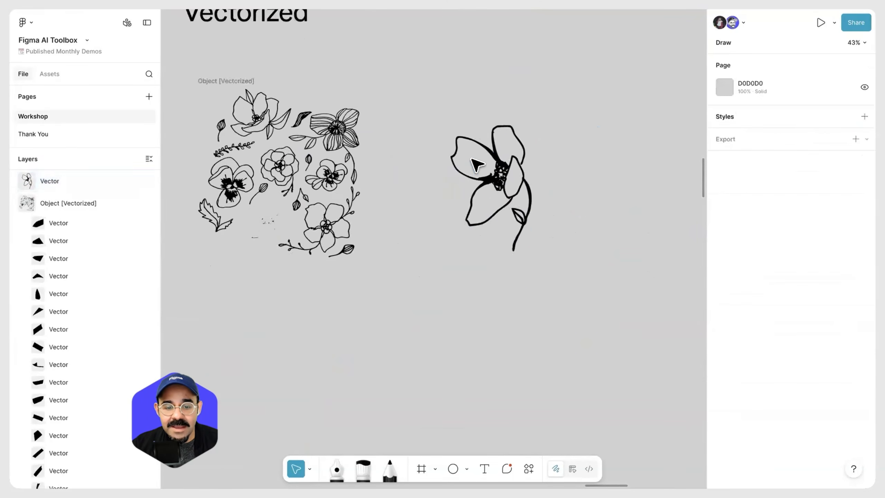
Step: Duplicate the enlarged flower beside itself and flip the copy horizontally to form a mirrored pair
scroll(474, 164, "right", 2)
left_click_drag(474, 174, 550, 170, "alt")
key("shift+h")
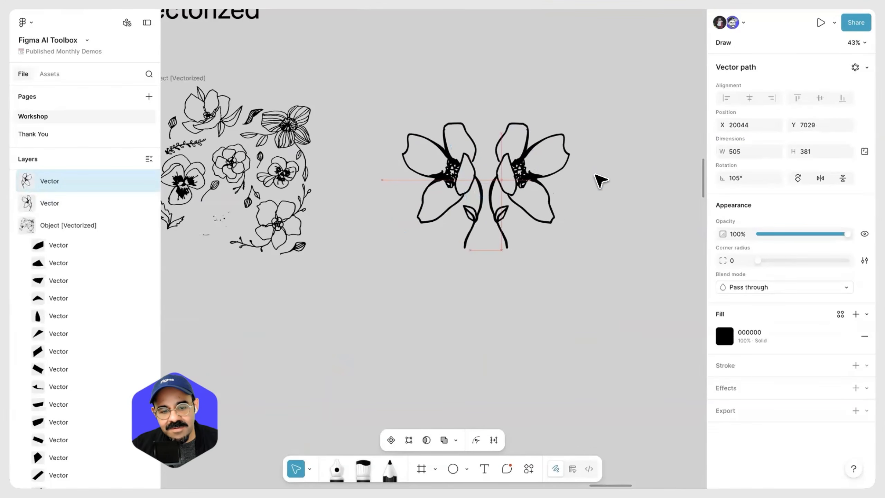
left_click(600, 180)
scroll(599, 204, "up", 2)
Step: Place the striped bud from the vectorized drawing beneath the flowers, enlarged, and add a horizontally flipped copy with crossing stems
left_click(308, 173)
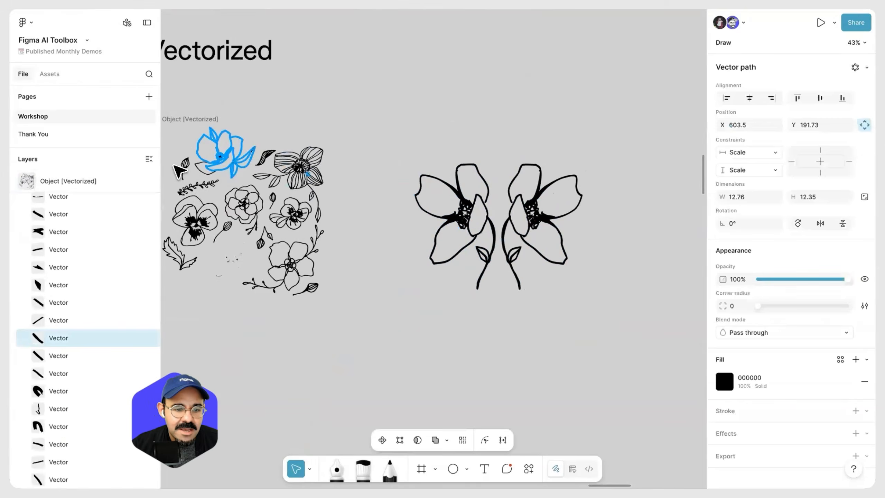
left_click(185, 167)
left_click(219, 153)
left_click_drag(228, 230, 584, 366)
left_click_drag(570, 310, 476, 296)
key("shift+h")
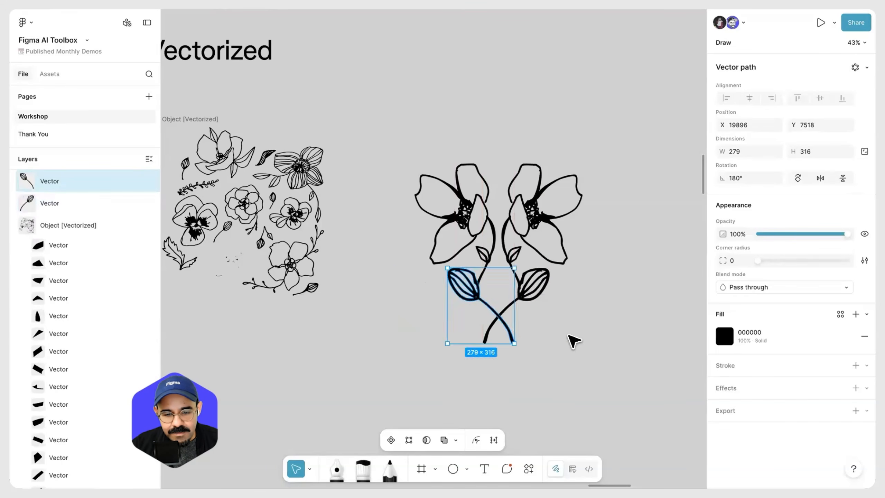
left_click(568, 335)
Step: Examine the mirrored floral arrangement by switching the outline view on and off
scroll(496, 300, "right", 1)
scroll(491, 260, "down", 2)
scroll(493, 261, "up", 5)
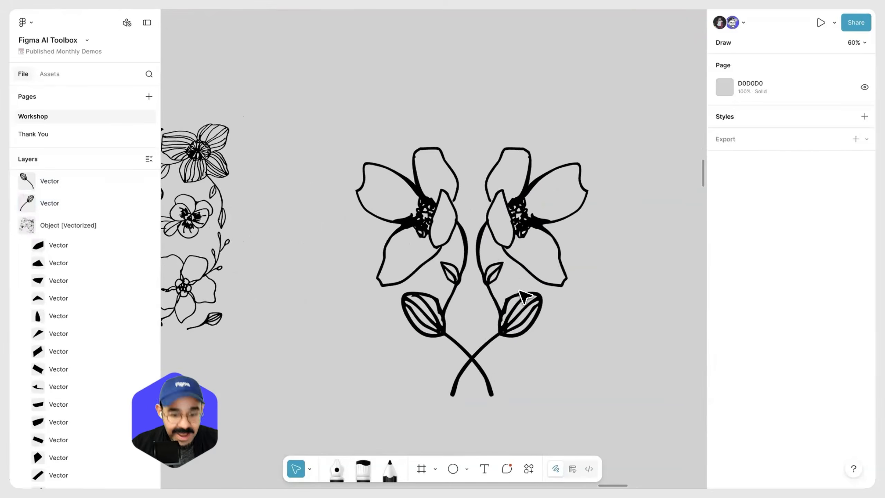
key("super+y")
key("super+y")
scroll(576, 345, "down", 5)
scroll(458, 384, "up", 3)
Step: Select both flowers and both buds and recolor their fill to a bright violet
left_click_drag(458, 384, 622, 195)
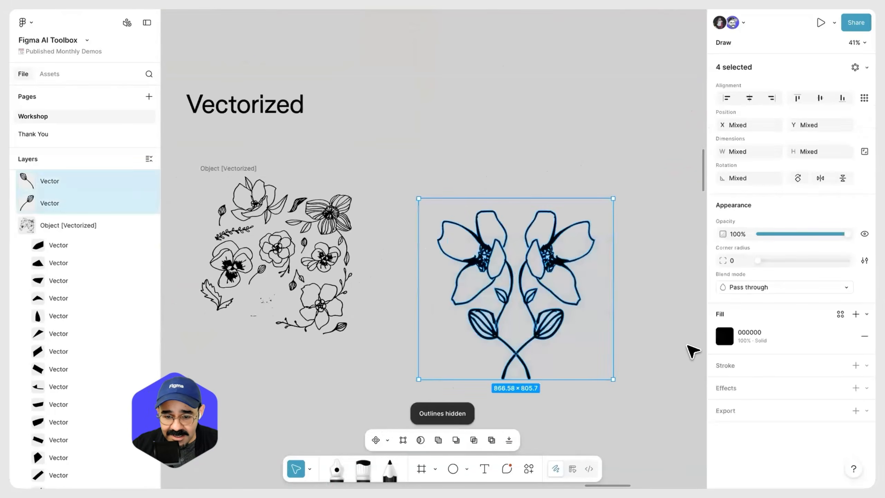
left_click(724, 335)
left_click(671, 363)
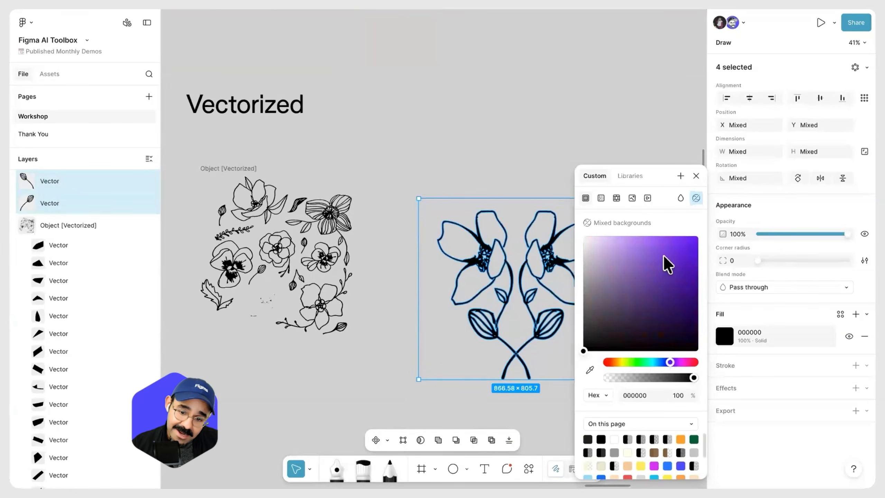
left_click(666, 237)
left_click(537, 185)
Step: Select the purple squid sticker image and move it slightly up and left to X 16833, Y 8212
scroll(558, 202, "down", 3)
scroll(431, 287, "down", 5)
scroll(430, 287, "left", 5)
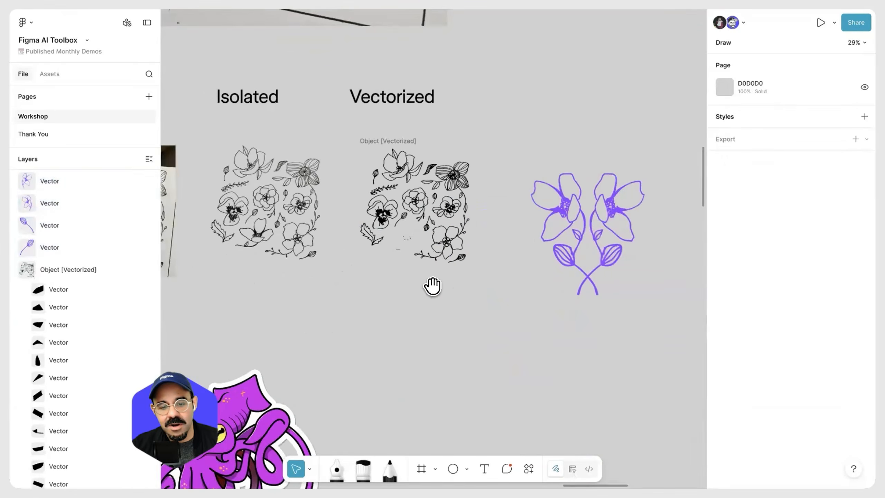
left_click(394, 294)
scroll(395, 296, "up", 1)
scroll(395, 296, "up", 3)
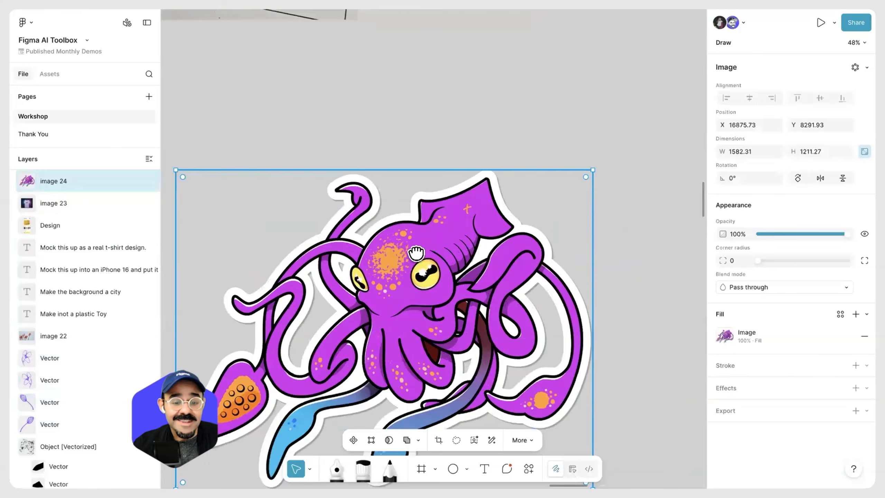
scroll(411, 275, "down", 1)
scroll(423, 262, "down", 1)
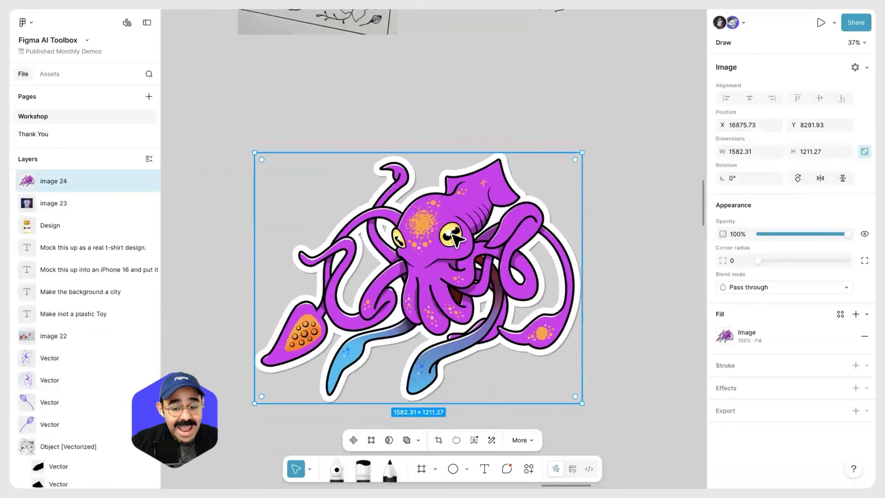
left_click_drag(398, 237, 389, 221)
Step: Examine the squid image's fill settings and check the artwork in outline view
left_click(725, 336)
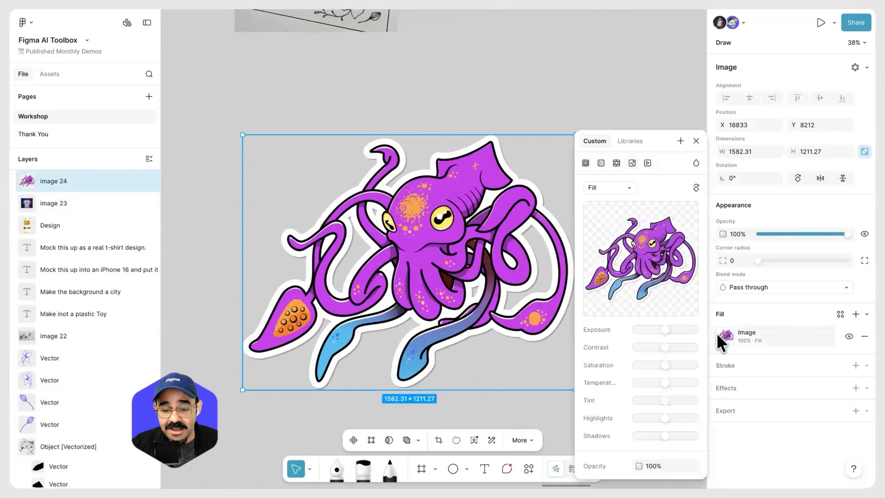
left_click(695, 140)
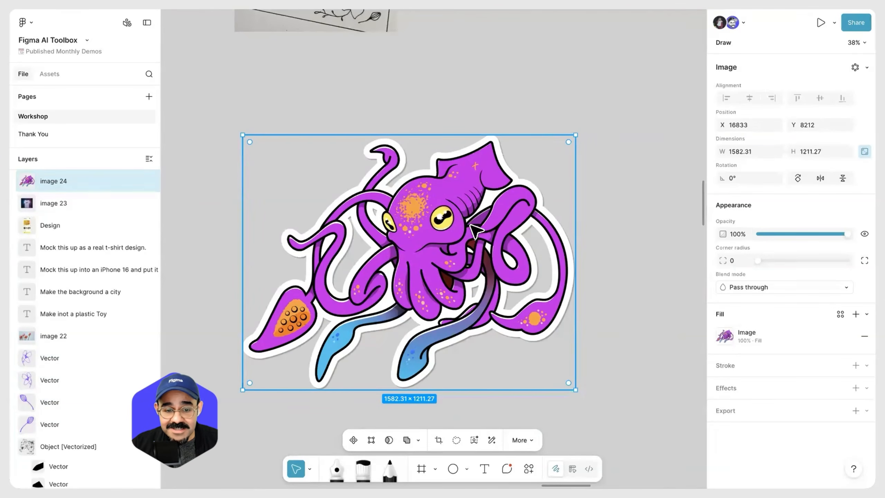
left_click(585, 214)
key("ctrl+y")
key("ctrl+y")
Step: Vectorize the squid image in color with the color count set to 32
left_click(474, 270)
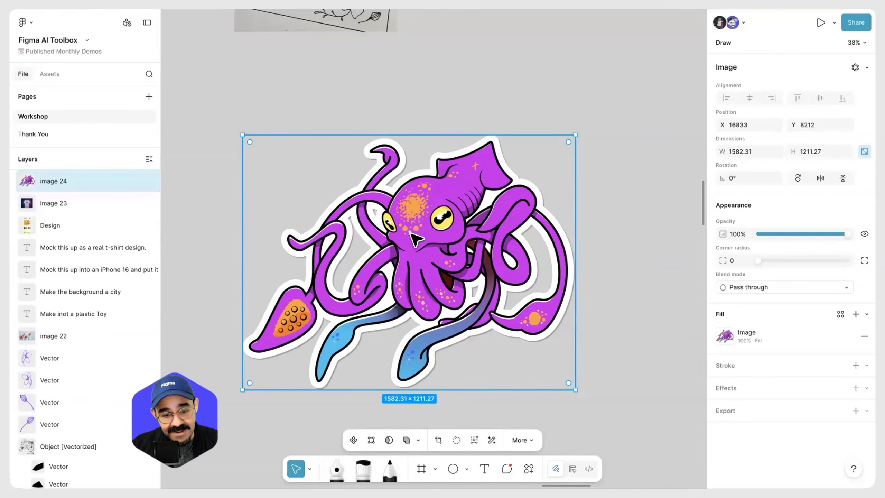
left_click(530, 440)
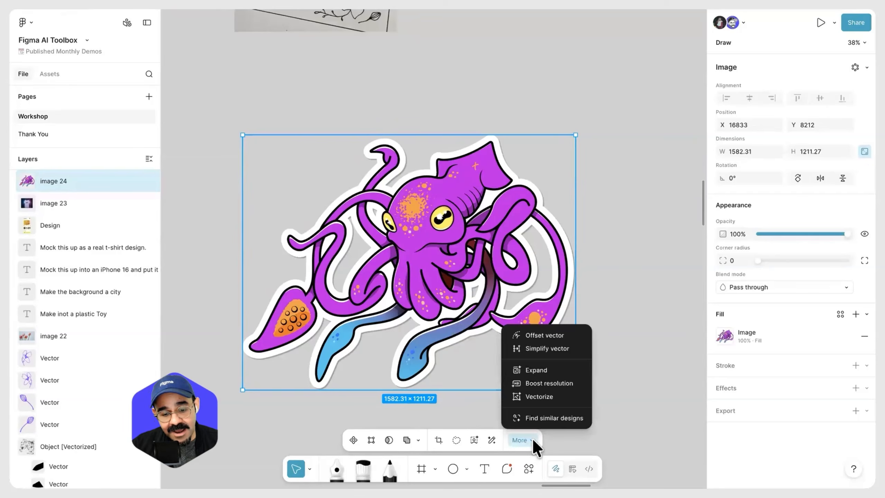
left_click(555, 397)
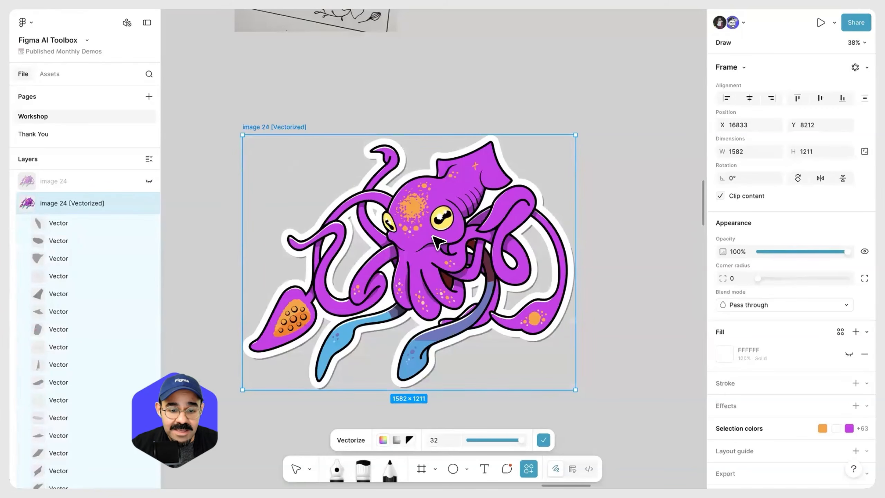
left_click_drag(497, 443, 518, 443)
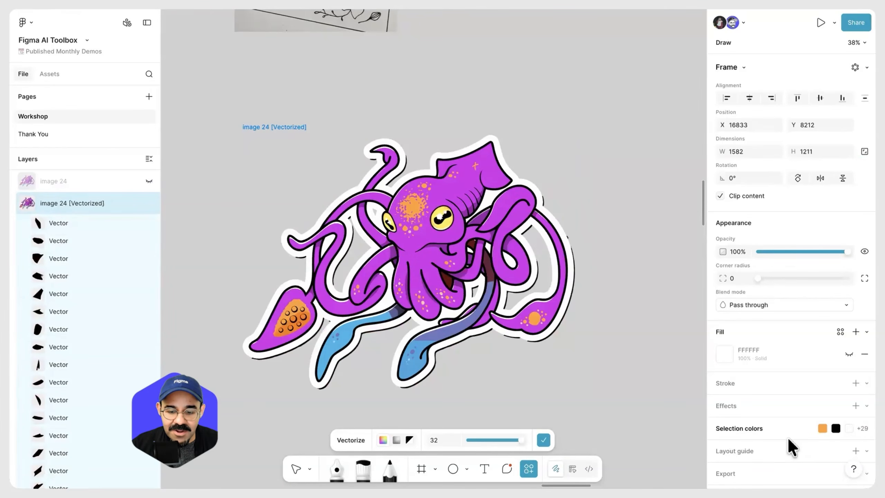
Step: Expand the selection colors of the vectorized squid and apply the vectorization
left_click(731, 430)
scroll(737, 424, "down", 5)
scroll(740, 424, "down", 1)
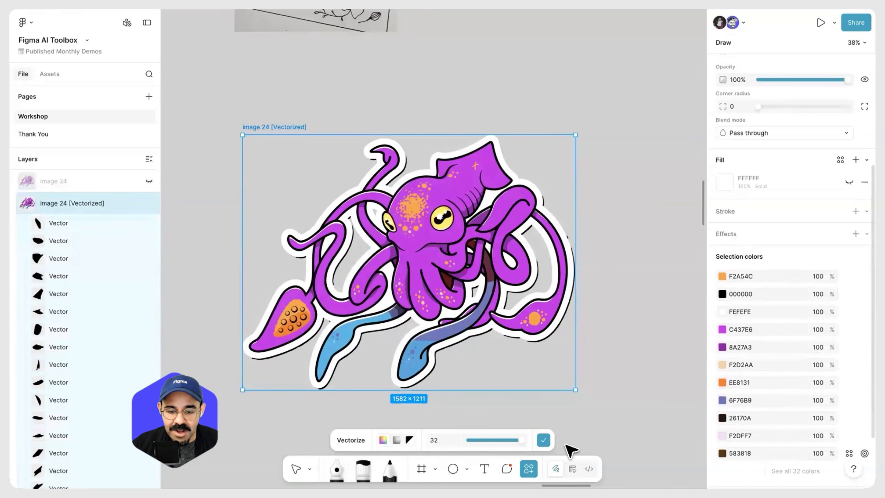
left_click(543, 441)
left_click(591, 417)
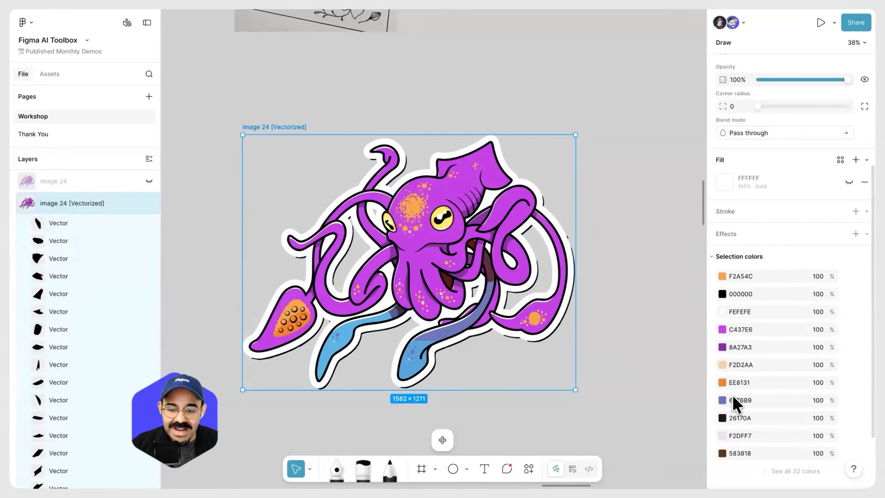
Step: Recolor the squid's magenta body to 6937E6 and the darker orange EE8131 to 2DD7F8
left_click(721, 331)
mouse_move(667, 362)
left_mouse_down()
mouse_move(632, 362)
mouse_move(668, 361)
left_mouse_up()
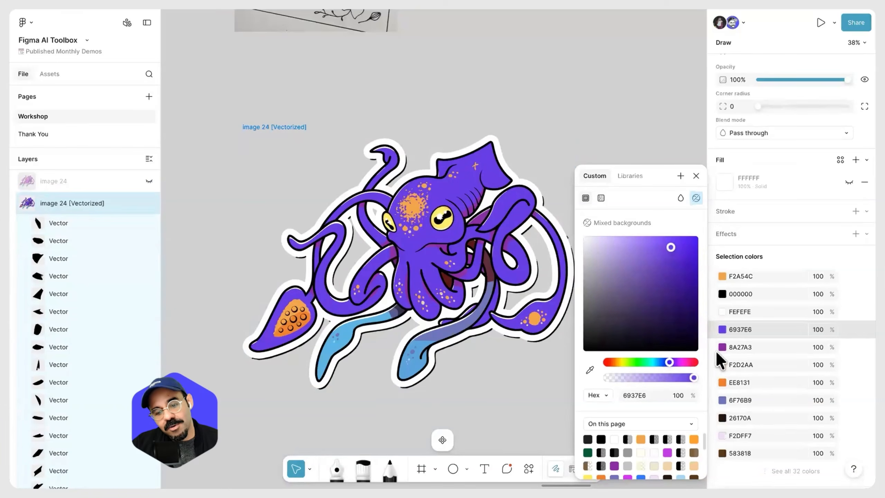
left_click(723, 382)
left_click_drag(644, 361, 653, 362)
left_click(677, 241)
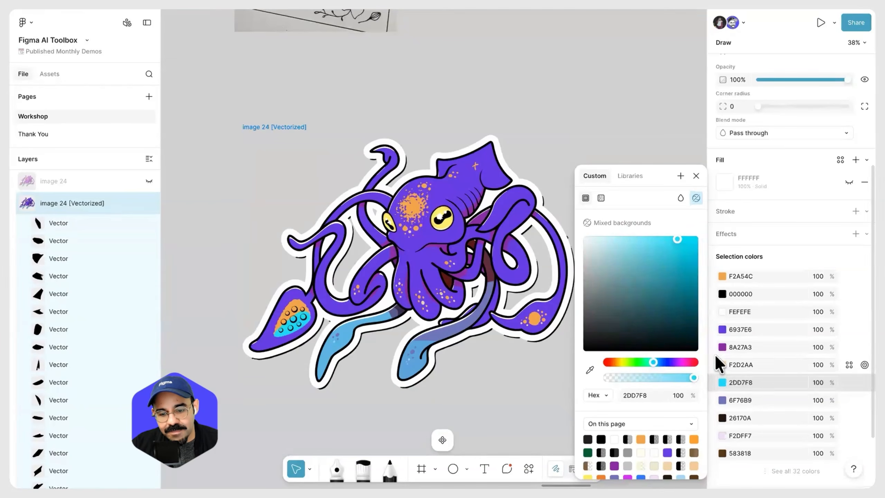
Step: Change the squid's pale peach color F2D2AA to 898B90 and close the color picker
left_click(722, 364)
left_click(659, 362)
left_click_drag(680, 244, 683, 236)
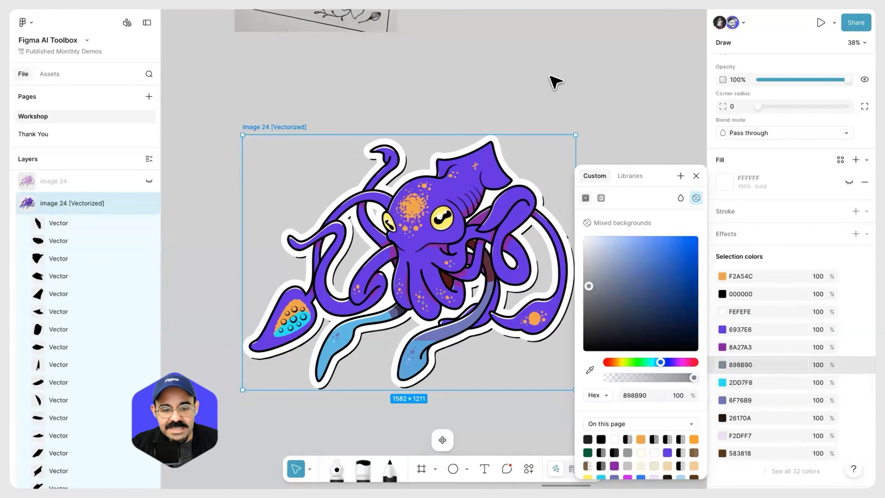
left_click(570, 179)
Step: Pull the squid's head shape out beside the artwork, view its anchor points, and undo the changes
scroll(570, 180, "up", 2)
left_click_drag(440, 192, 677, 148)
scroll(482, 209, "right", 5)
double_click(512, 212)
scroll(561, 199, "up", 5)
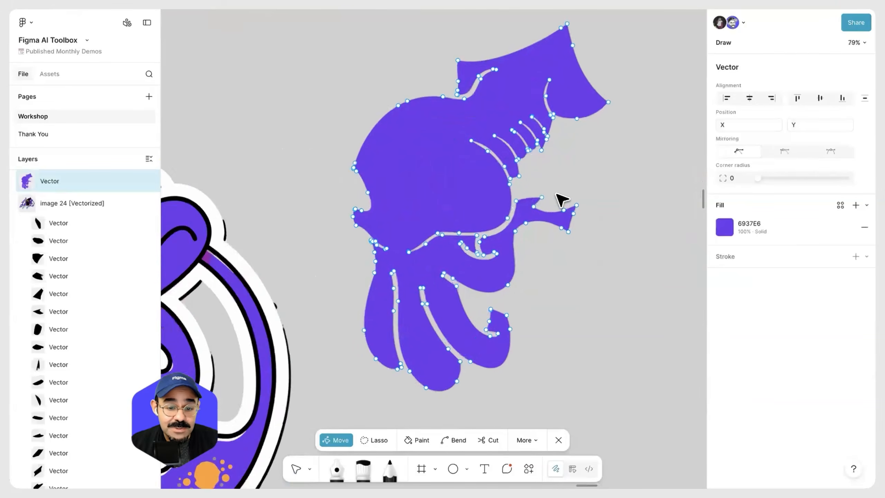
scroll(558, 226, "down", 5)
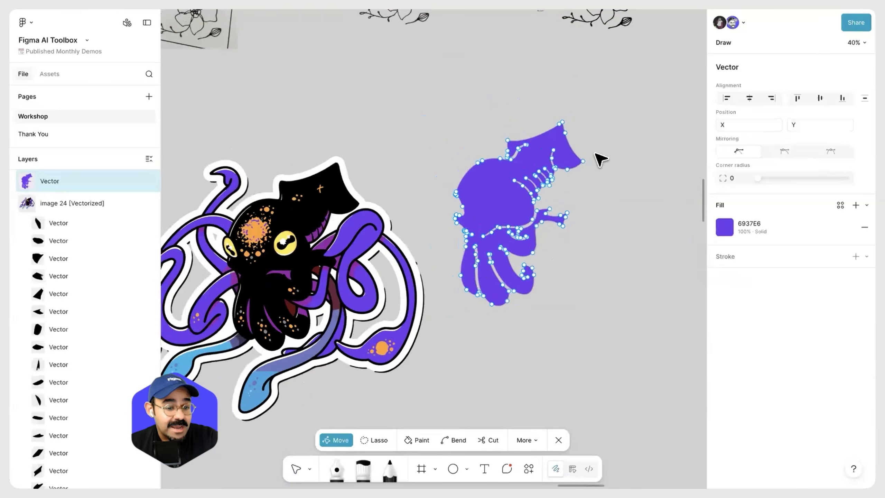
key("ctrl+z")
key("ctrl+z")
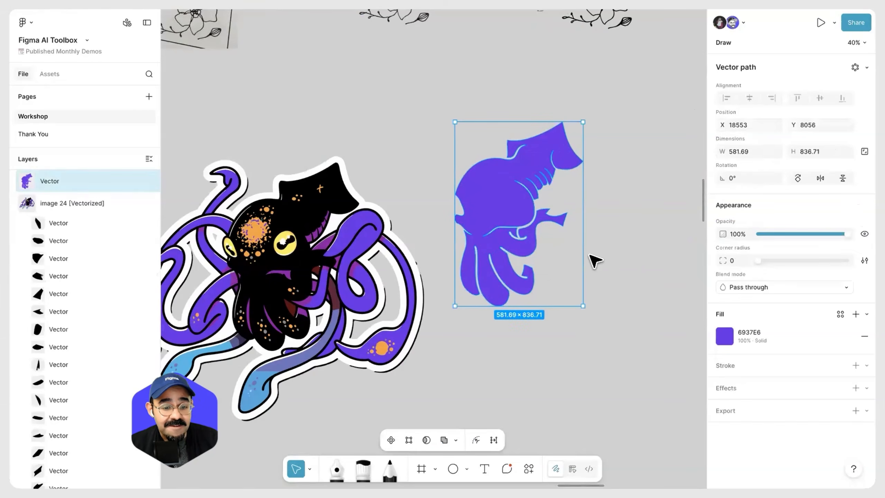
Step: Pull the squid's long outer tentacle shape out beside the artwork and open it to view its anchor points
left_click_drag(505, 250, 650, 226)
scroll(606, 296, "up", 3)
left_click_drag(496, 336, 628, 301)
scroll(623, 301, "right", 3)
scroll(549, 299, "up", 3)
double_click(521, 302)
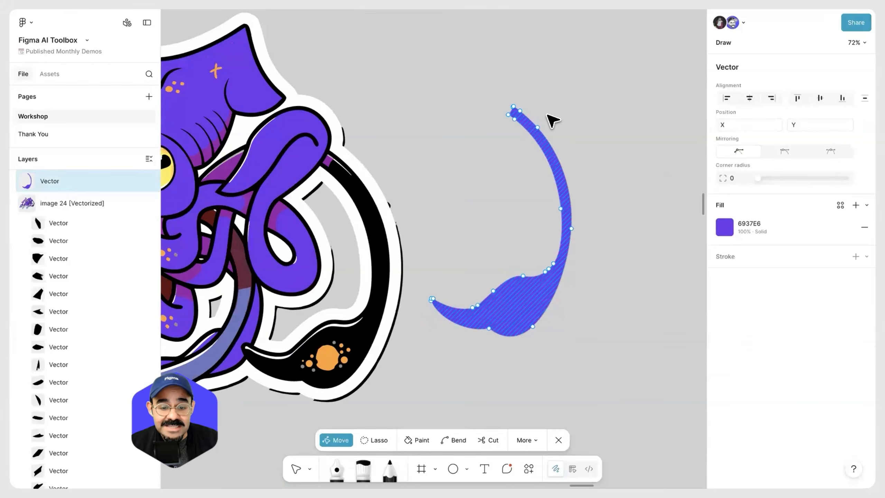
scroll(588, 322, "down", 3)
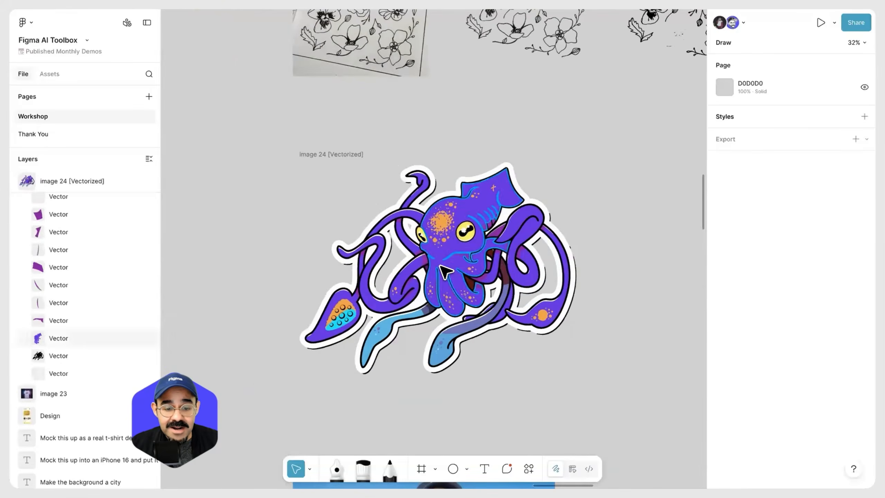
Step: Check the vectorized squid's head shape as a separate path and bring the beach photo below it into view
left_click(459, 287)
scroll(459, 288, "down", 10)
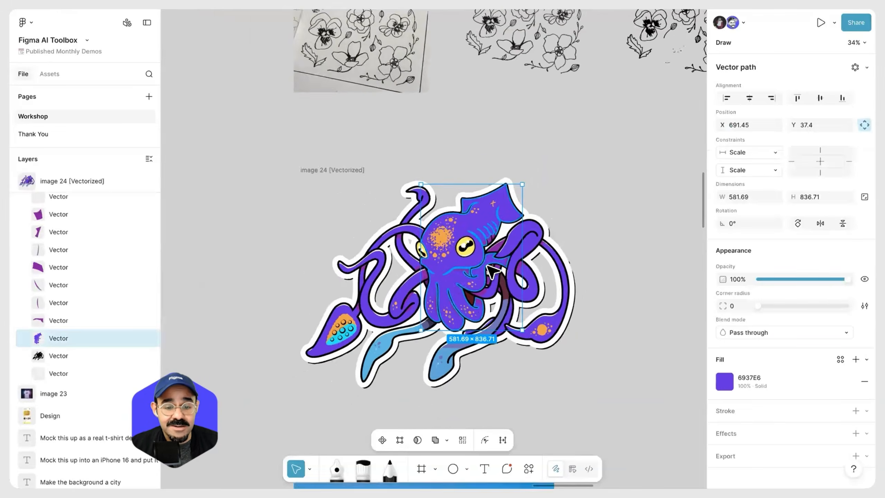
left_click(525, 274)
scroll(518, 320, "down", 4)
scroll(438, 316, "up", 6)
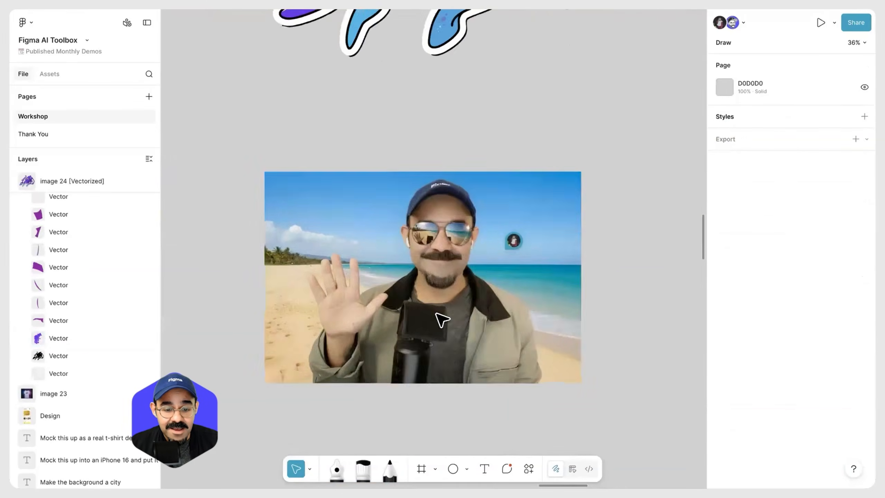
Step: Open the comment on the beach photo and reply "Thank you :)"
mouse_move(524, 240)
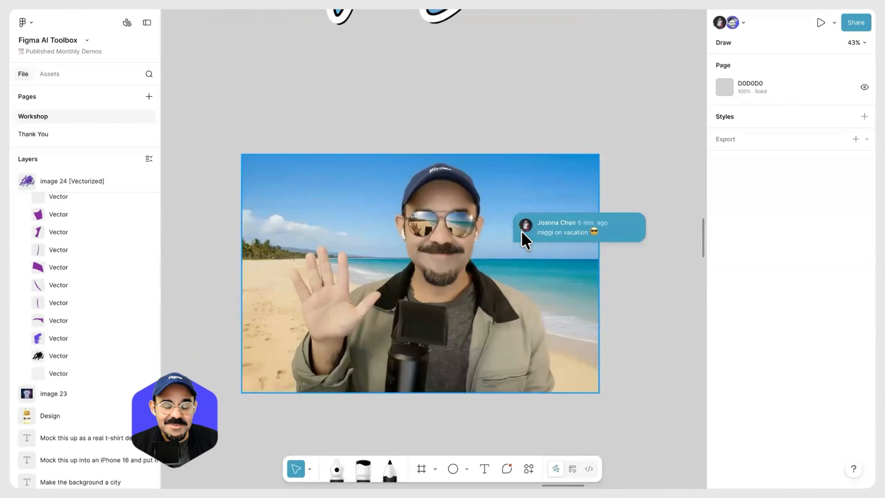
left_click(569, 240)
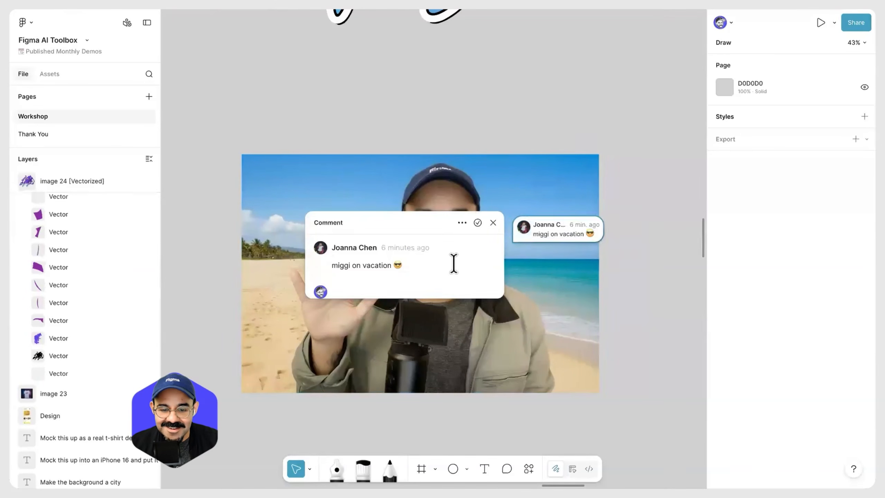
type("Thank you :)")
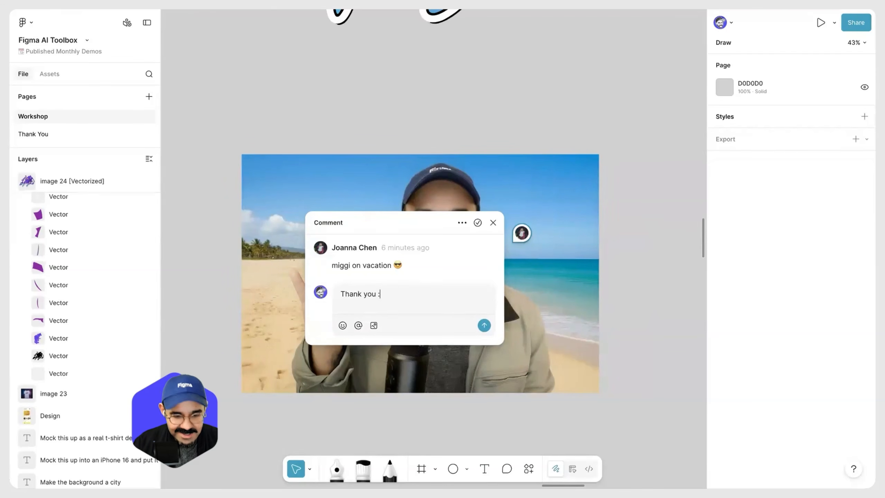
left_click(484, 325)
Step: Look over the opening "Figma AI toolbox: Content tools" frame and return to the flower and squid artwork
scroll(577, 111, "down", 5)
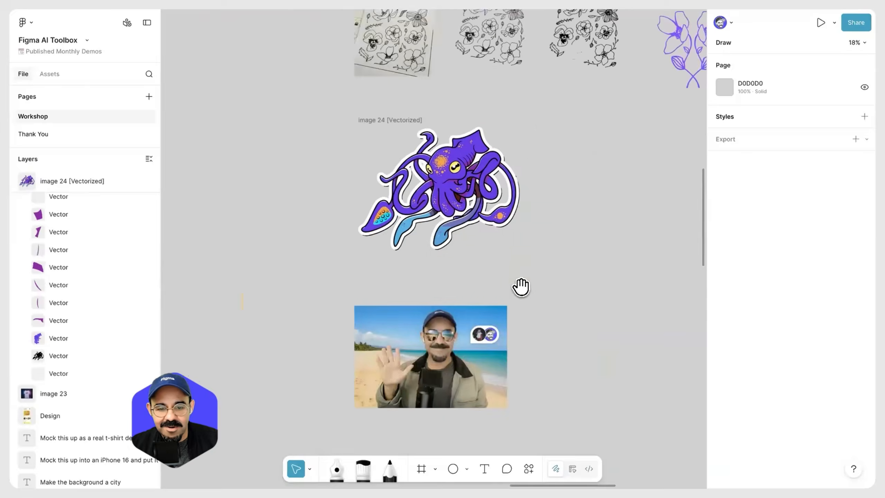
scroll(521, 286, "down", 10)
scroll(533, 307, "up", 8)
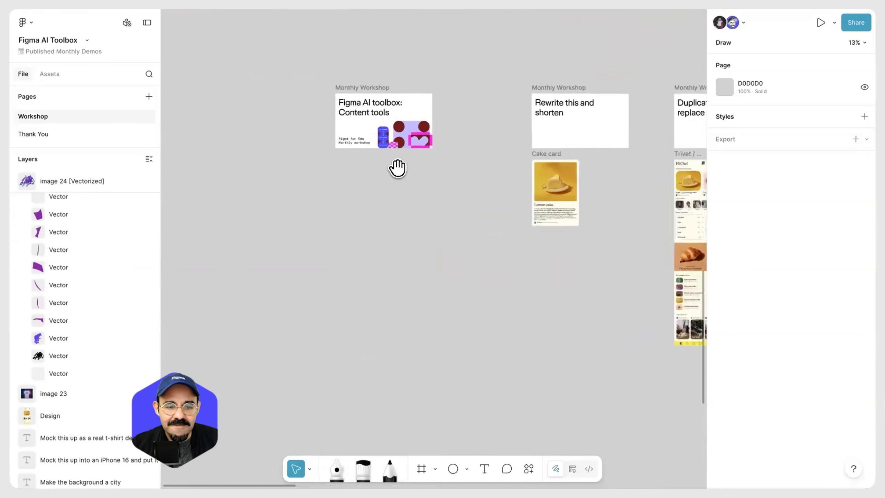
left_click_drag(398, 168, 391, 259)
scroll(357, 269, "up", 5)
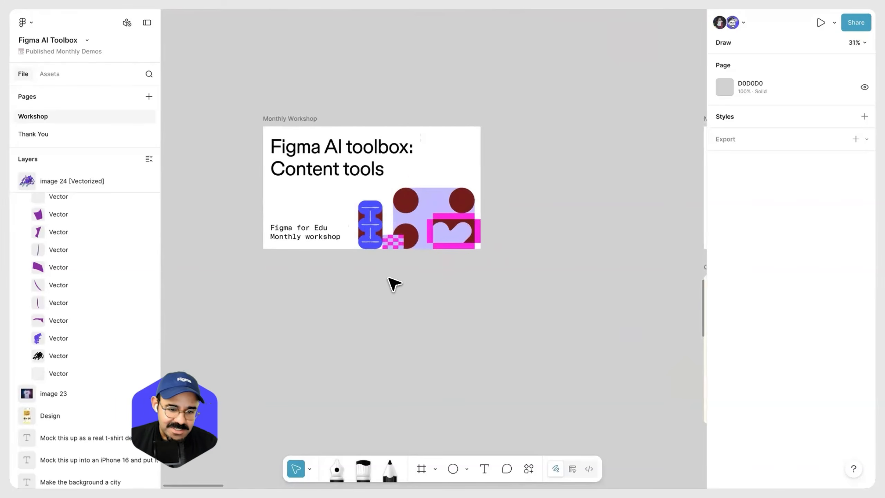
scroll(389, 278, "up", 2)
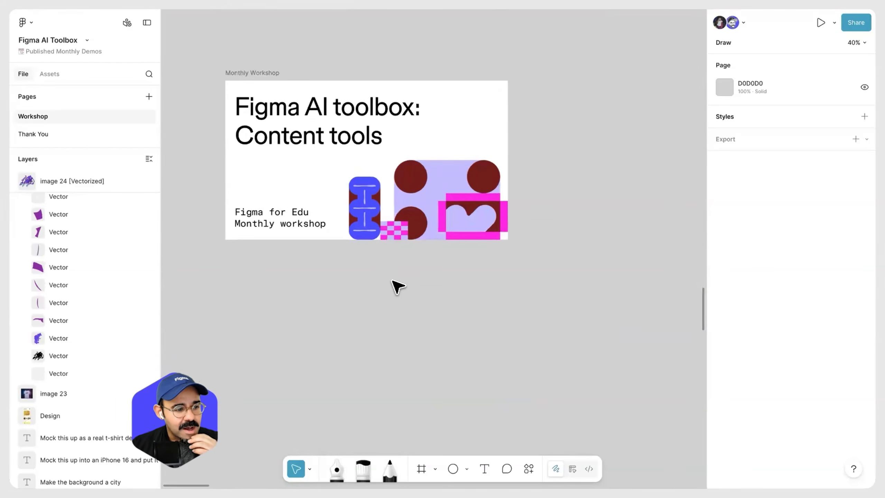
scroll(402, 291, "down", 6)
scroll(505, 232, "down", 5)
left_click_drag(690, 167, 292, 318)
scroll(508, 223, "up", 6)
left_click_drag(624, 242, 439, 272)
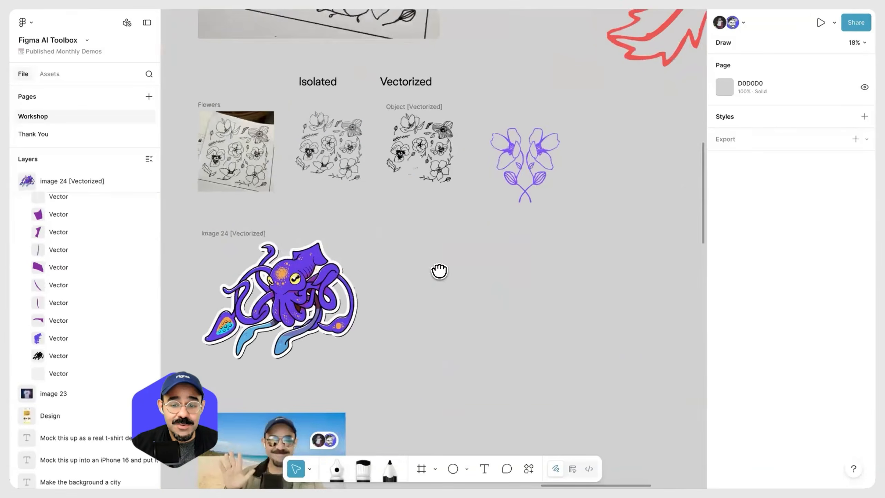
Step: Select the image 24 [Vectorized] frame and expand its list of selection colors
left_click_drag(312, 282, 452, 250)
scroll(450, 246, "up", 4)
scroll(488, 213, "down", 1)
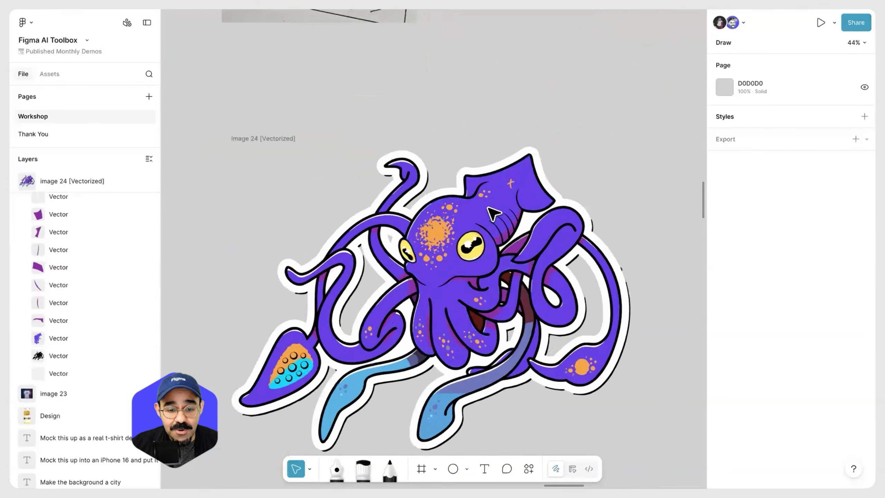
left_click(489, 211)
left_click(259, 151)
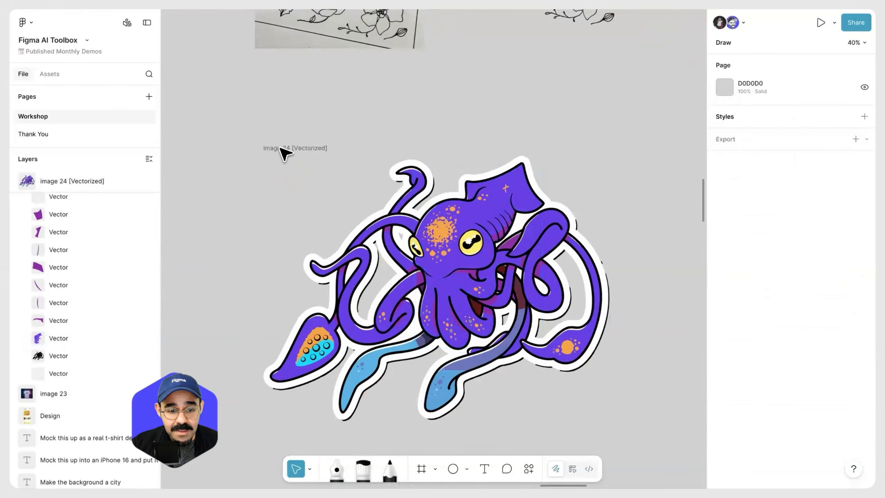
left_click(283, 150)
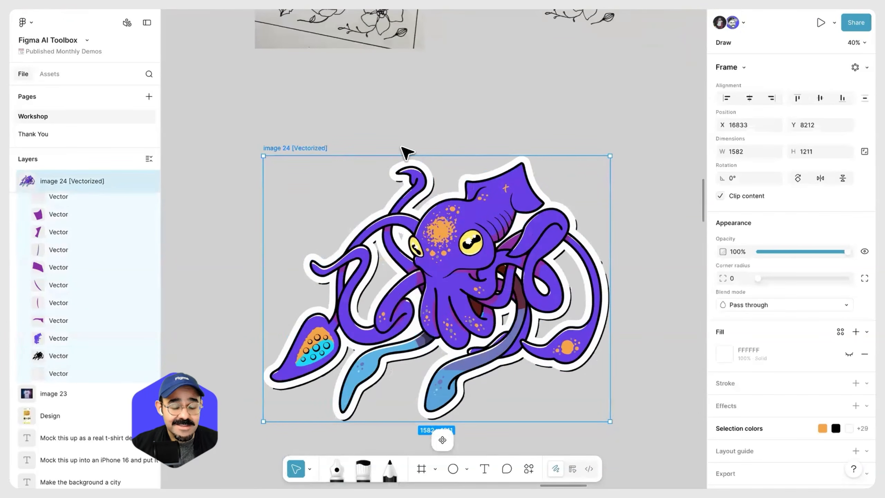
scroll(766, 370, "down", 1)
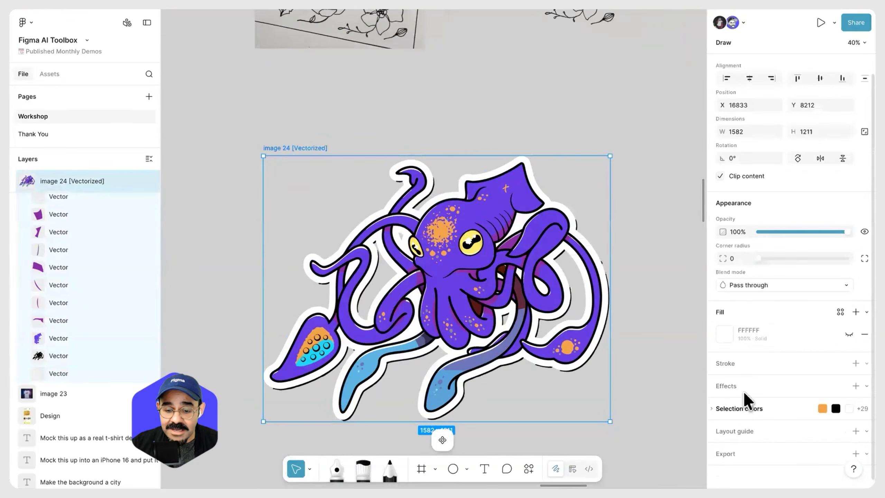
left_click(743, 406)
scroll(753, 380, "down", 6)
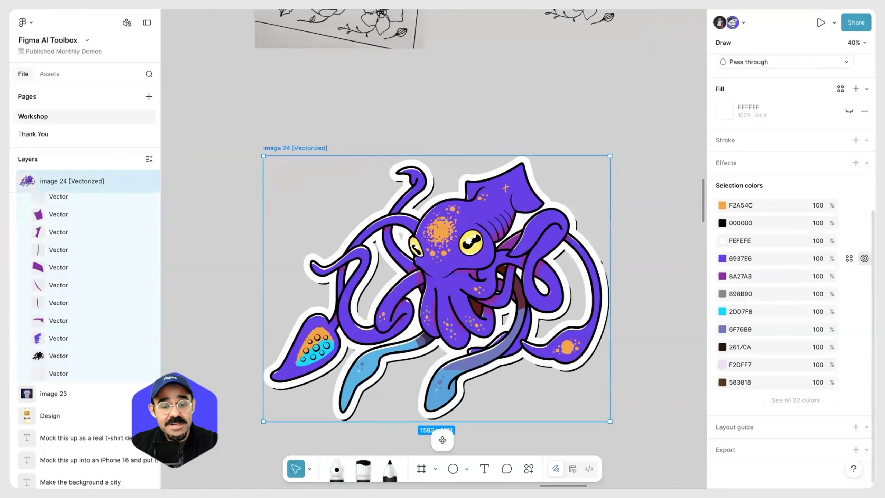
Step: Select all squid shapes using the color 6937E6, pull them out beside the artwork, and undo the move
left_click(864, 258)
left_click_drag(598, 235, 643, 205)
scroll(511, 334, "right", 2)
scroll(512, 334, "down", 2)
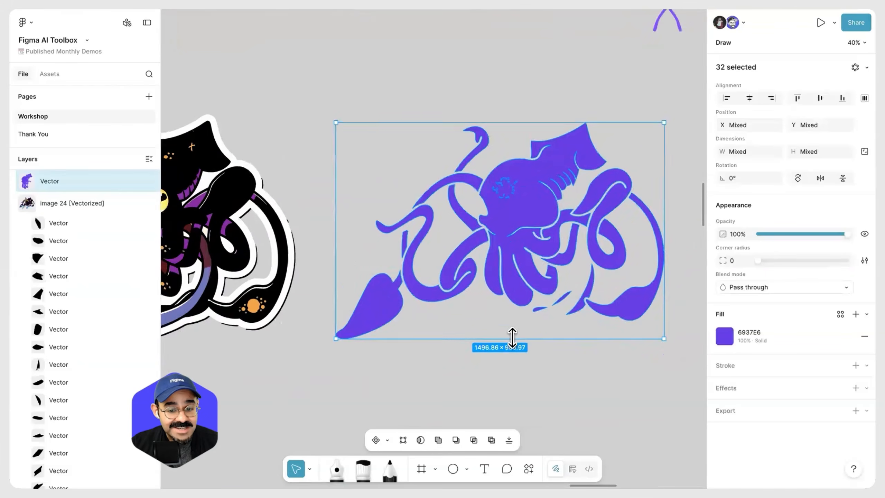
scroll(587, 379, "left", 3)
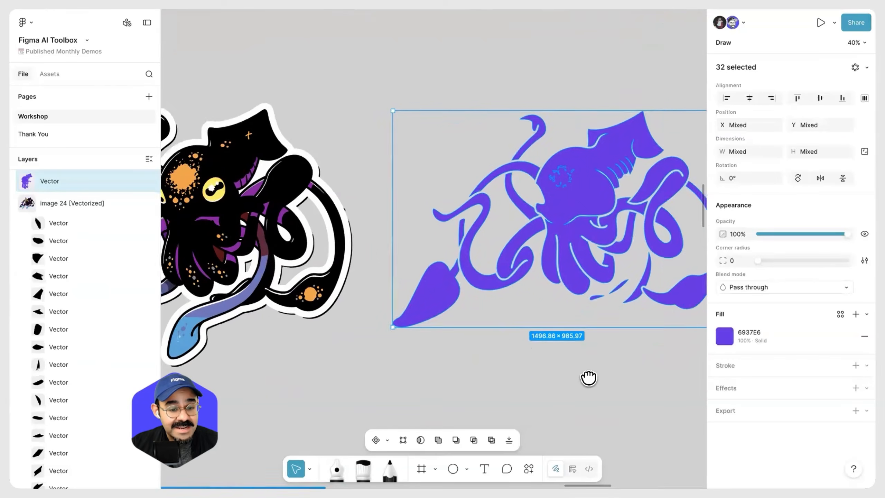
scroll(557, 348, "down", 2)
left_click(558, 359)
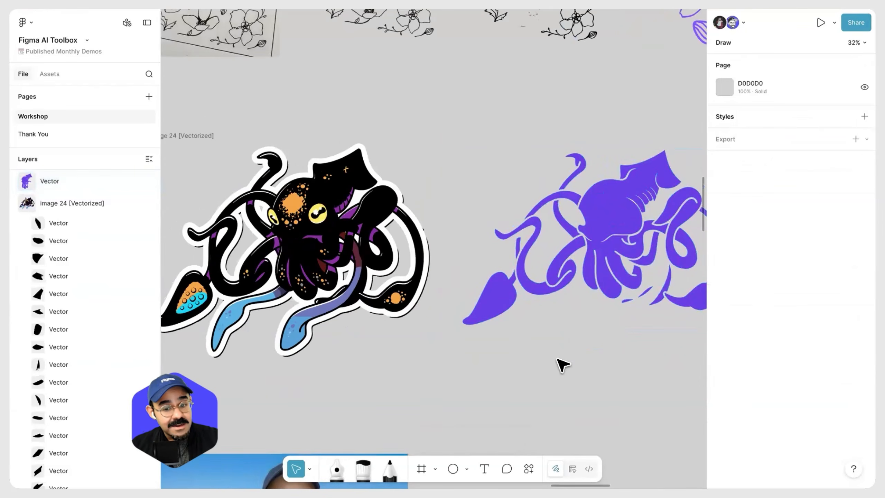
left_click(574, 333)
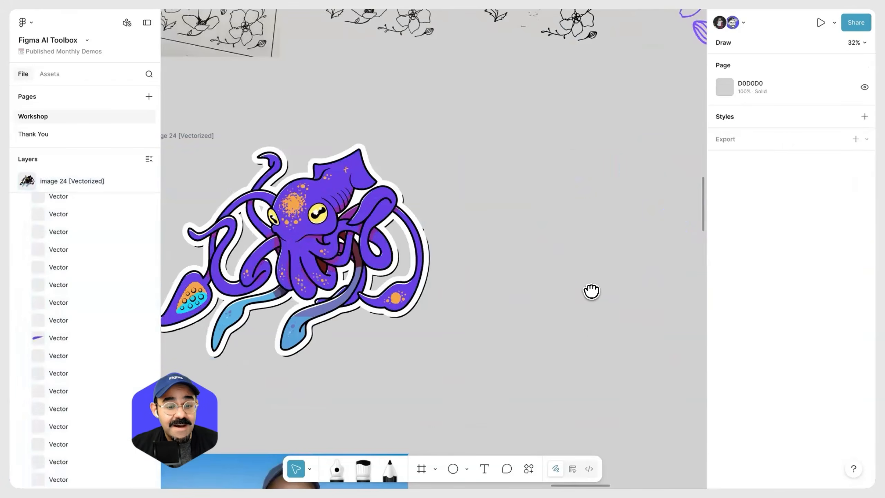
scroll(589, 293, "left", 3)
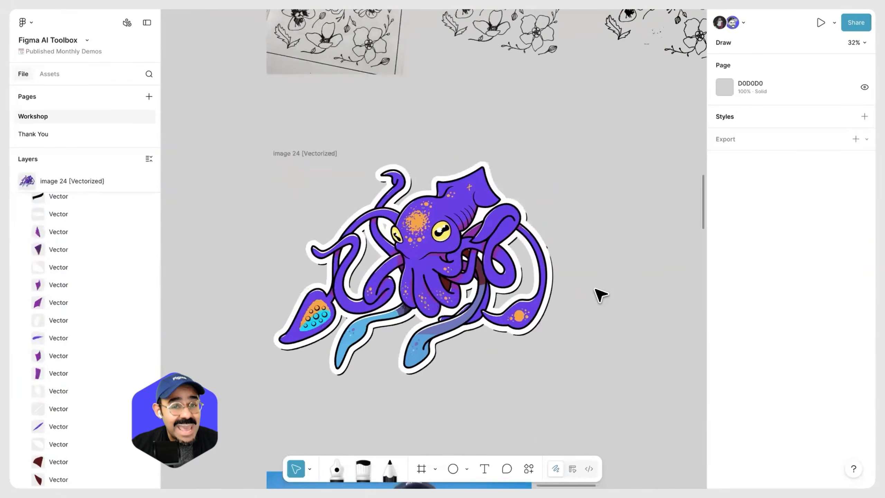
Step: Select the squid's head shape, search the available actions for "select all", review the matching commands, and close the search
left_click(447, 206)
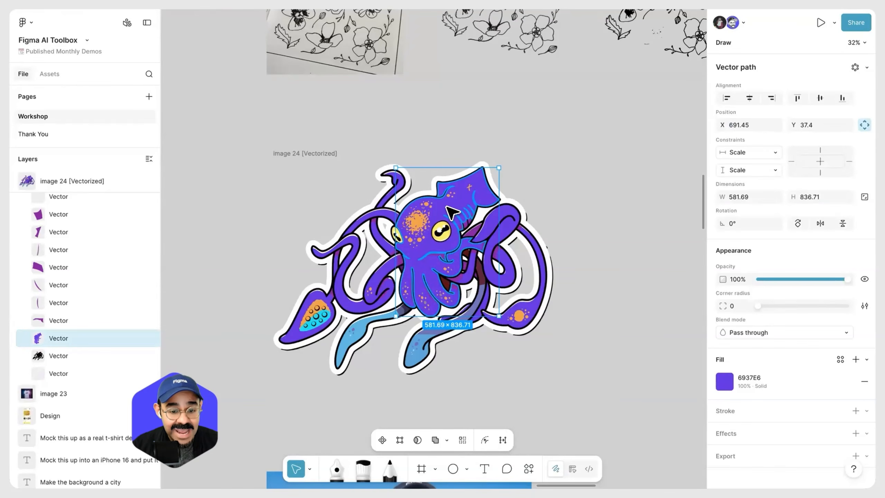
key("super+k")
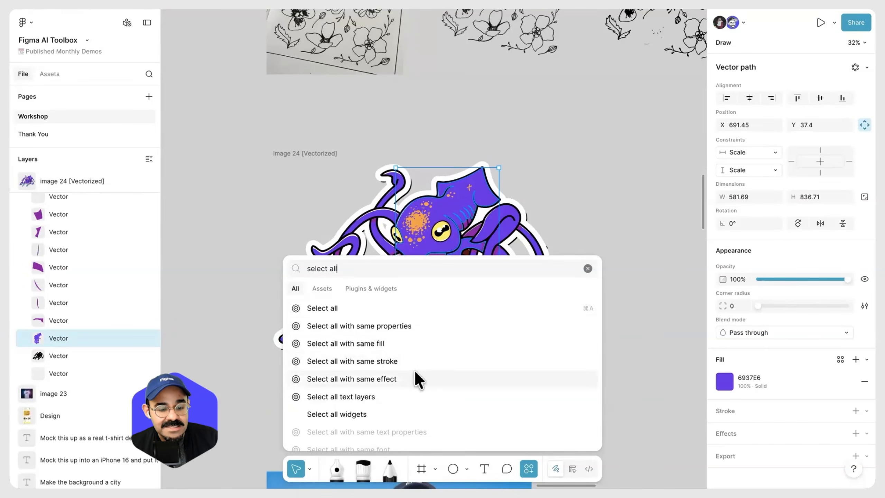
scroll(414, 369, "down", 2)
scroll(453, 383, "down", 1)
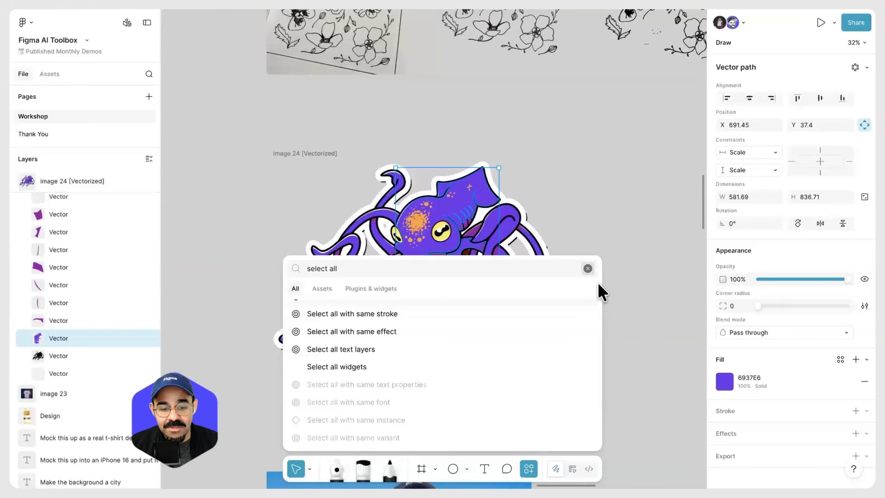
left_click(587, 268)
left_click(587, 268)
scroll(586, 268, "down", 2)
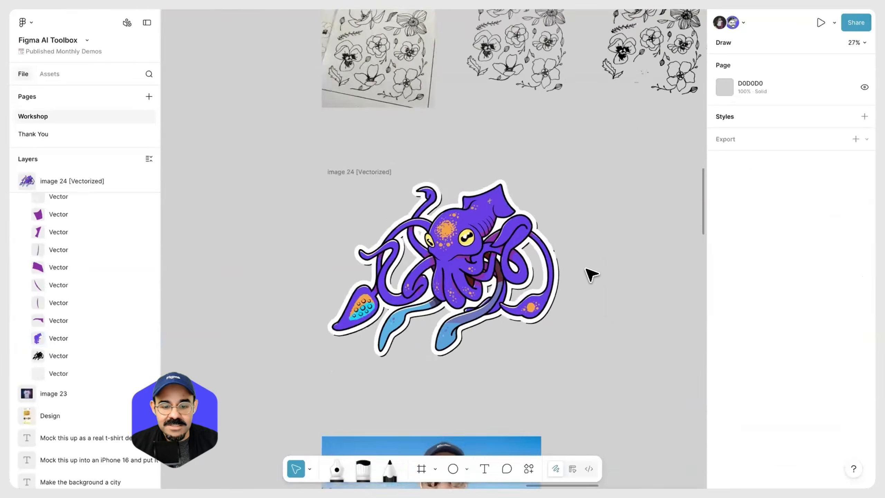
Step: Revisit the opening title frame and look through the "Rewrite this and shorten" section down to the Cake card
scroll(591, 276, "down", 6)
scroll(584, 202, "left", 10)
scroll(327, 142, "left", 5)
scroll(340, 190, "up", 6)
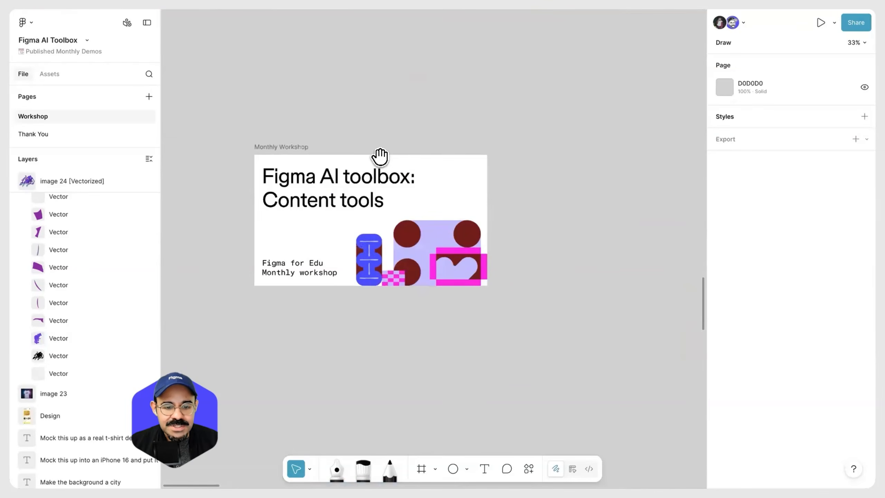
scroll(466, 98, "up", 3)
scroll(468, 101, "left", 3)
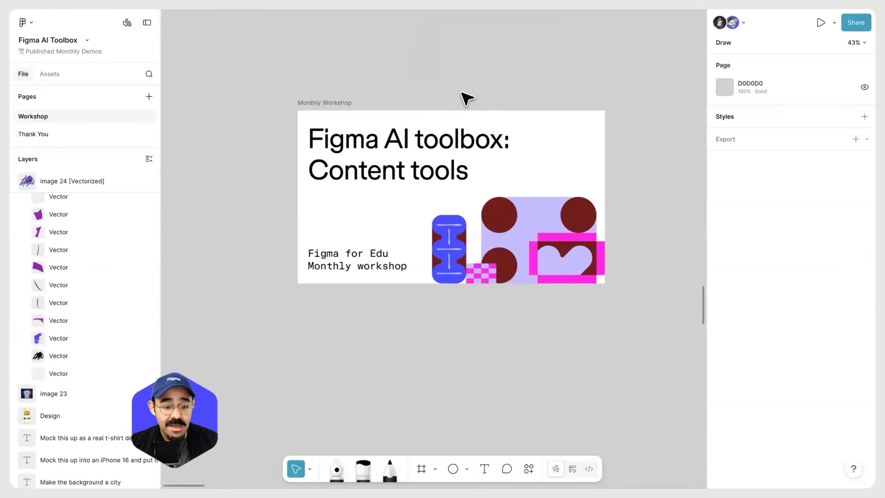
scroll(462, 93, "down", 1)
left_click_drag(584, 95, 434, 96)
left_click_drag(508, 111, 206, 103)
left_click_drag(553, 144, 460, 139)
scroll(432, 141, "right", 3)
scroll(272, 154, "up", 3)
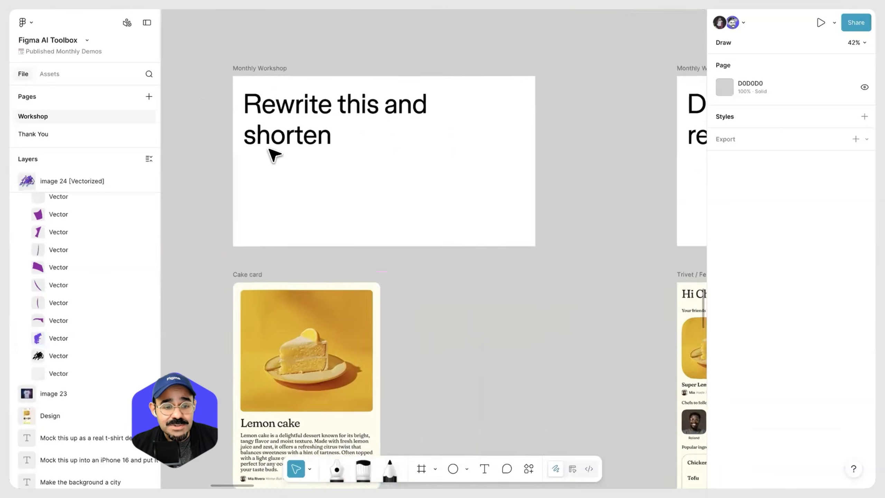
scroll(486, 329, "down", 5)
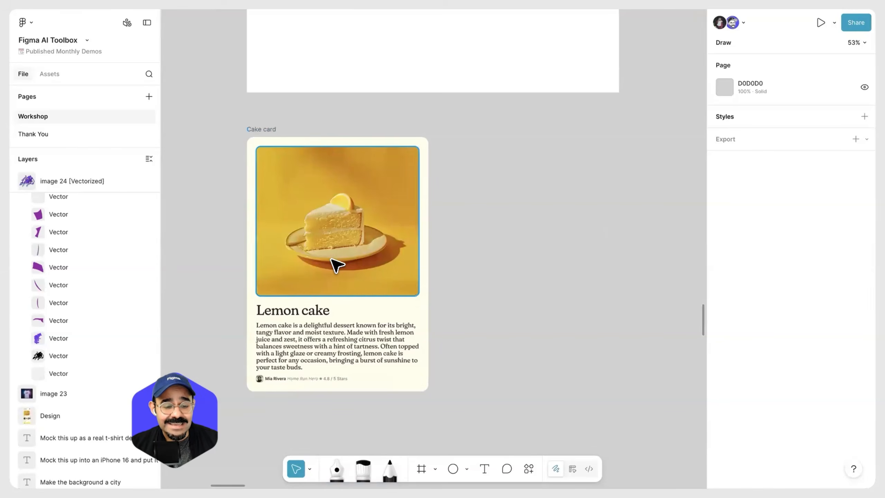
left_click(263, 127)
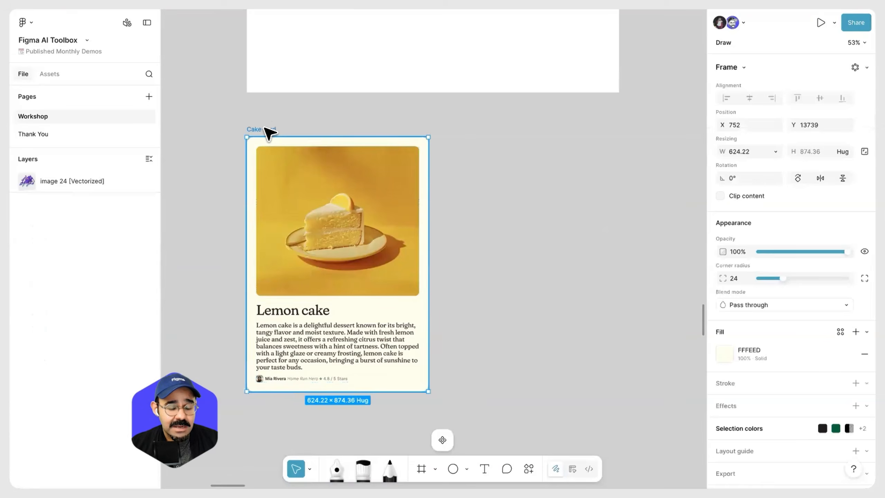
left_click_drag(263, 127, 481, 125)
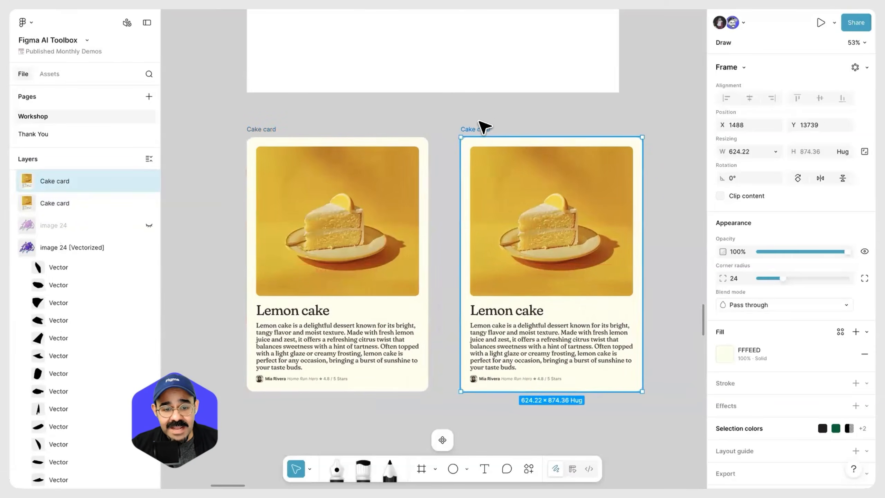
key("Delete")
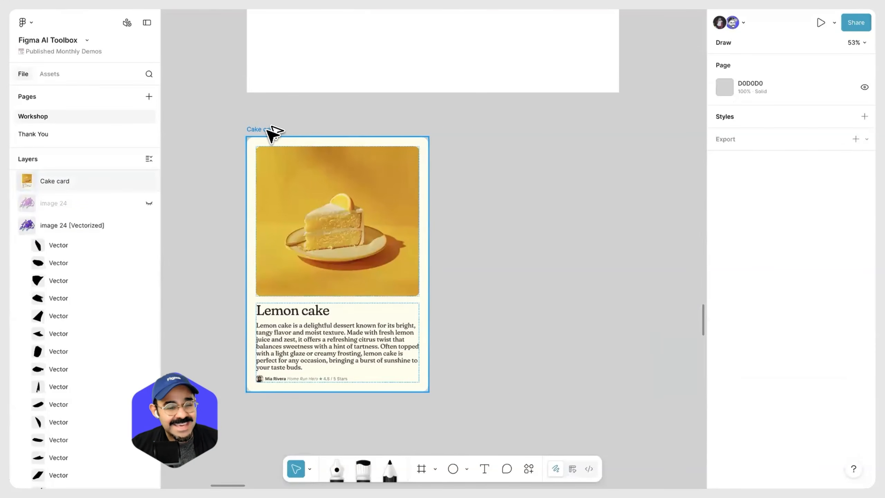
Step: Duplicate the Cake card and place the copy close beside the original at X 1425, level with it
left_click_drag(272, 133, 483, 129)
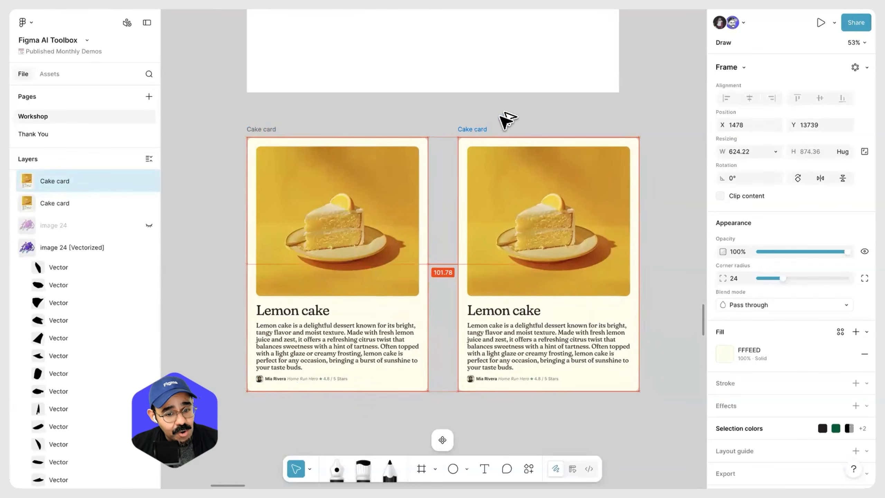
key("Escape")
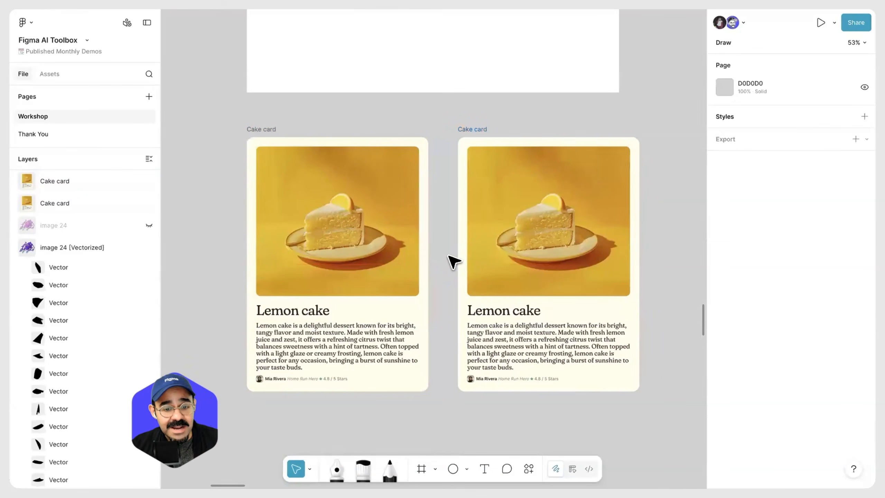
left_click_drag(472, 134, 457, 134)
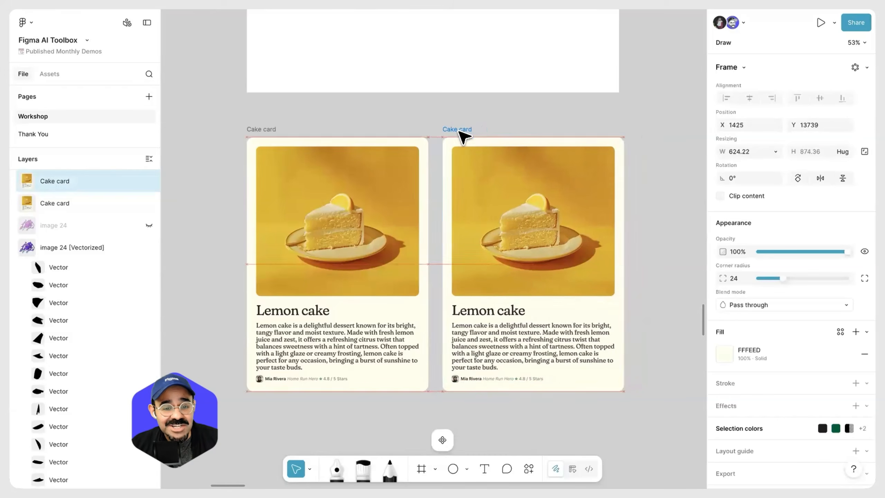
Step: Edit the copied card's image with the prompt "Make this into a slice of chocolate cake with the same composition on a red background"
left_click(535, 282)
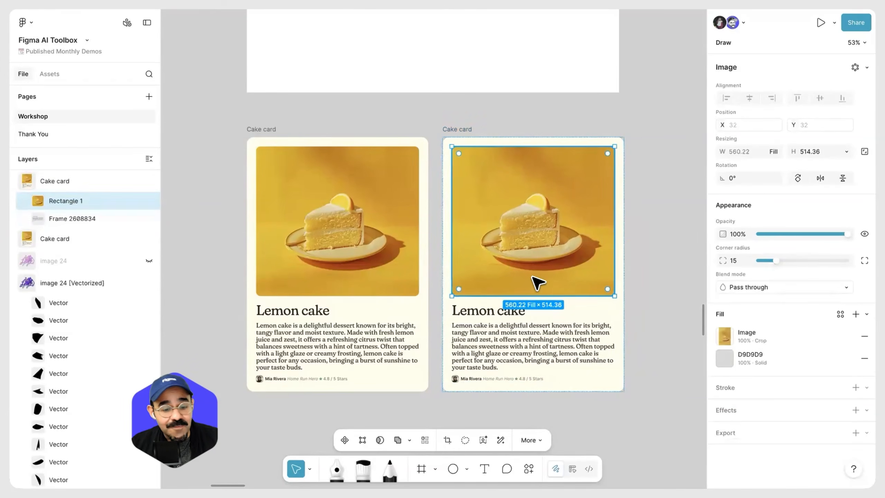
left_click(501, 440)
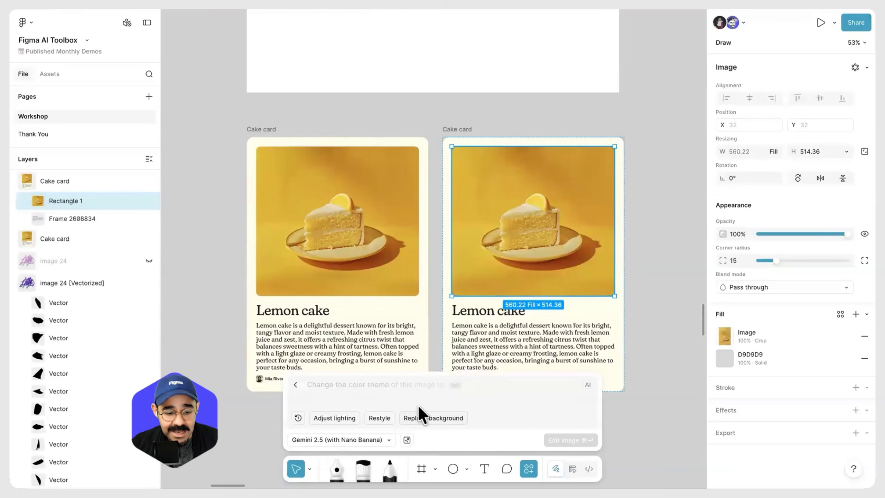
type("Make this into a slice of chocolate cake with the same composition o")
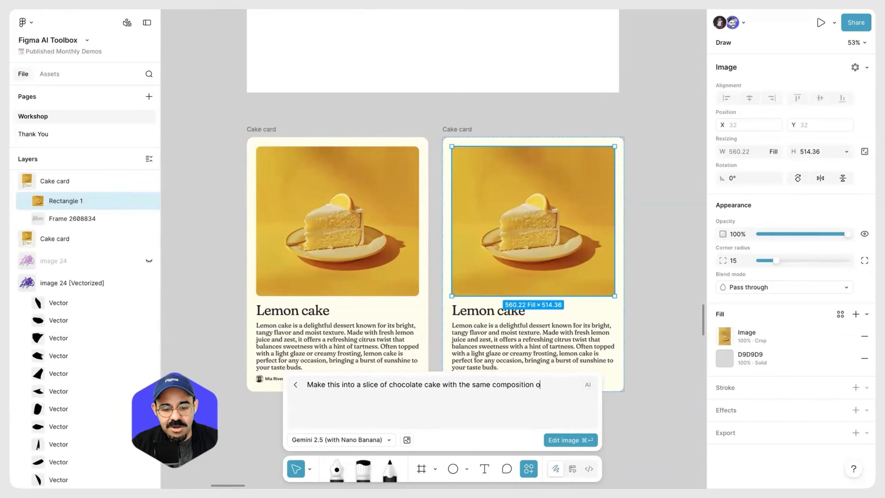
type("ed background")
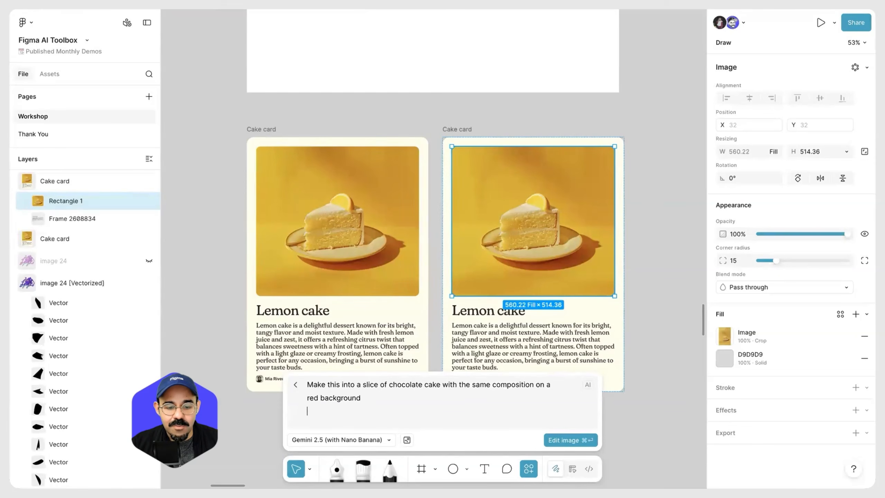
left_click(569, 441)
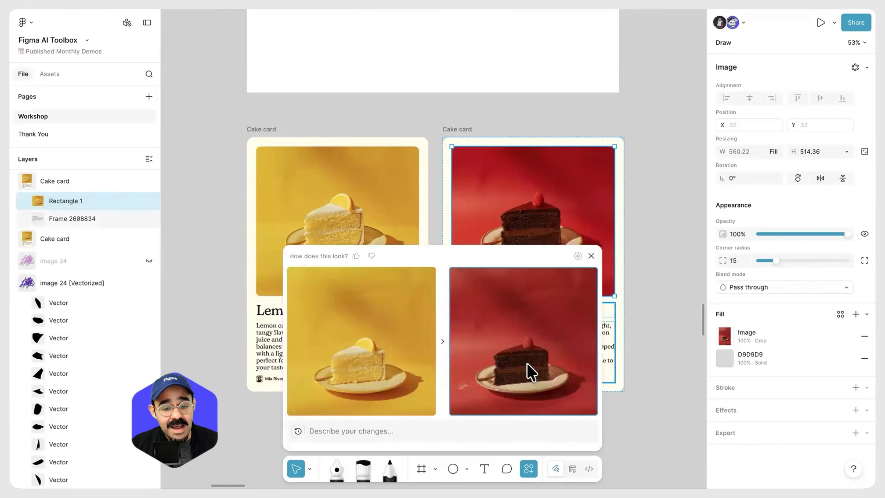
left_click(591, 256)
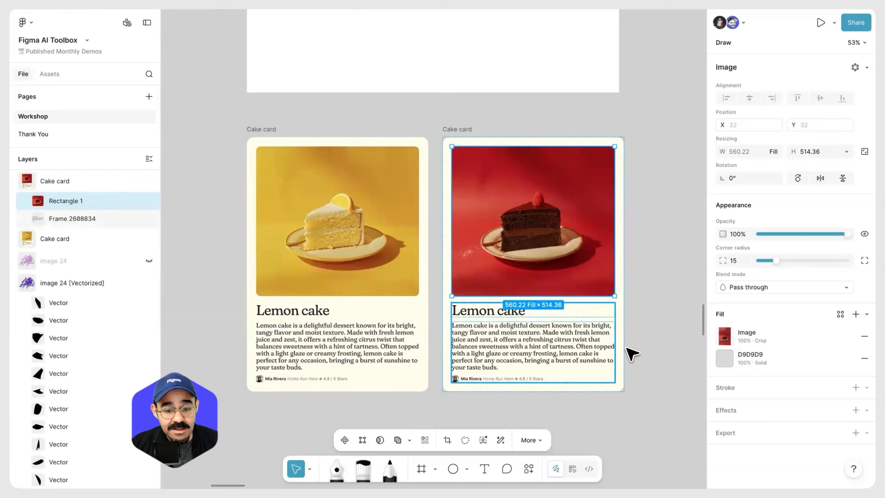
Step: Rewrite the text of the whole copied Cake card with the AI instruction "This should be about chocolate cake"
left_click(554, 336)
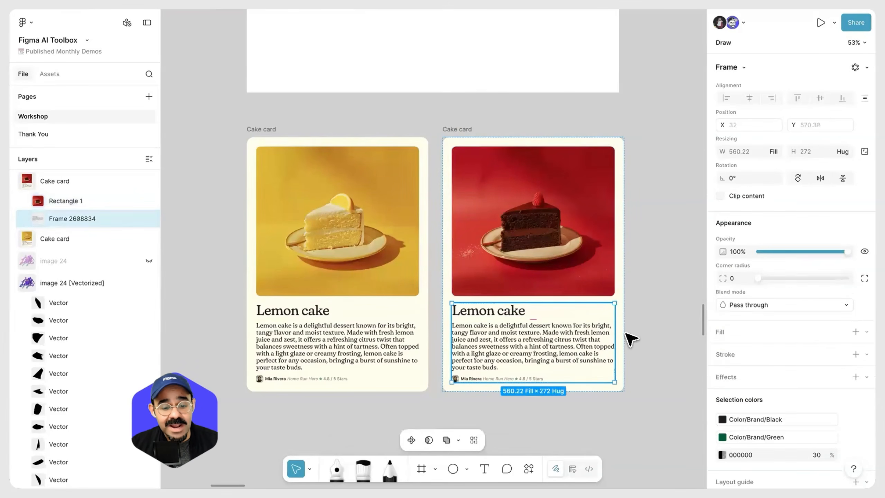
left_click(652, 326)
left_click(464, 130)
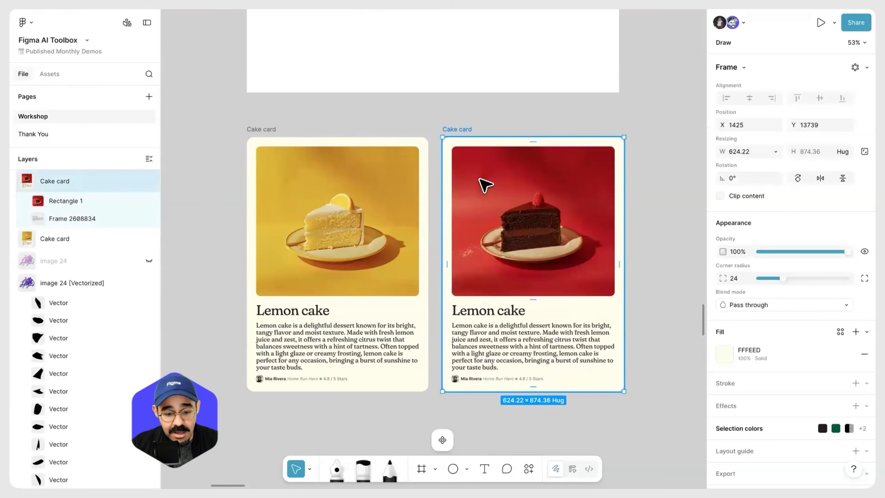
key("super+k")
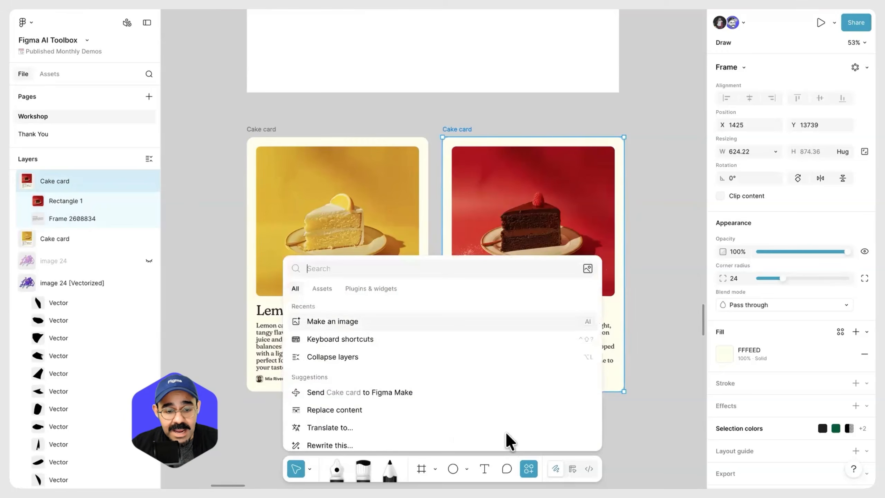
type("req")
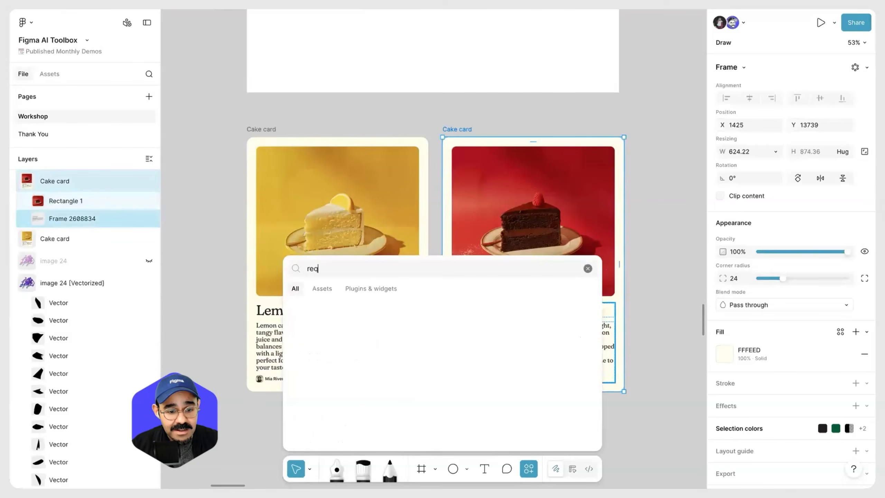
type("wr")
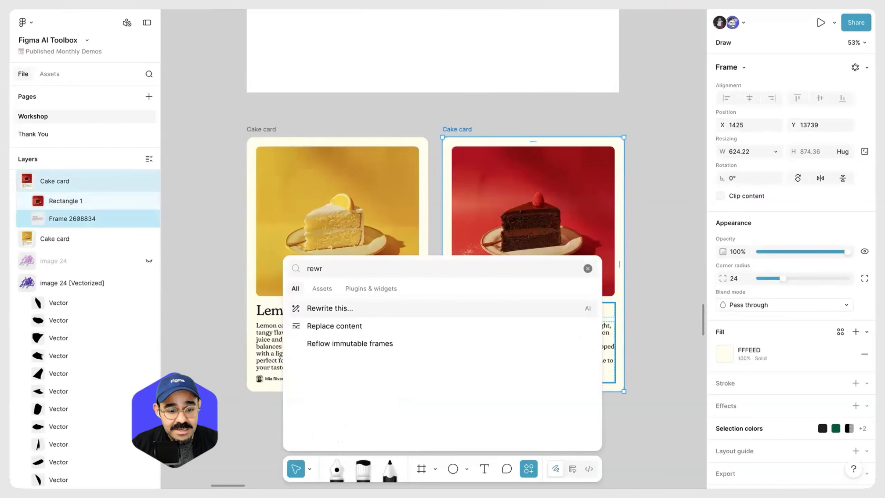
key("Return")
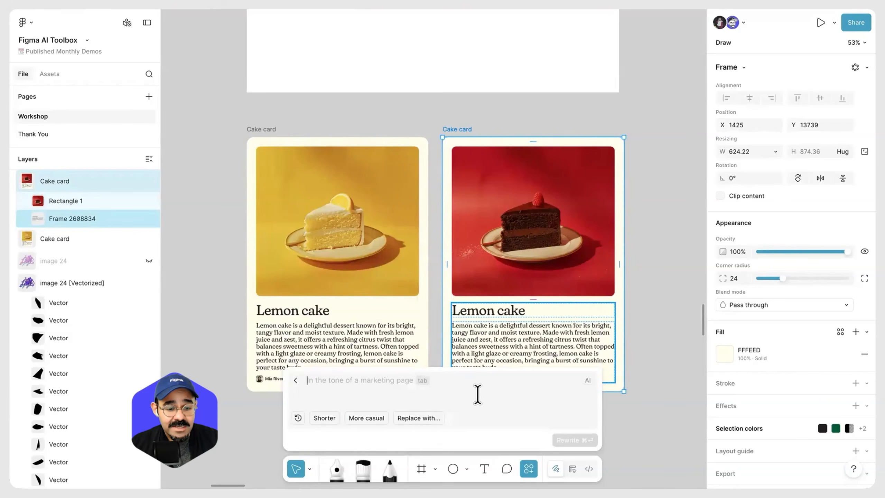
type("This should be about chocolate cake")
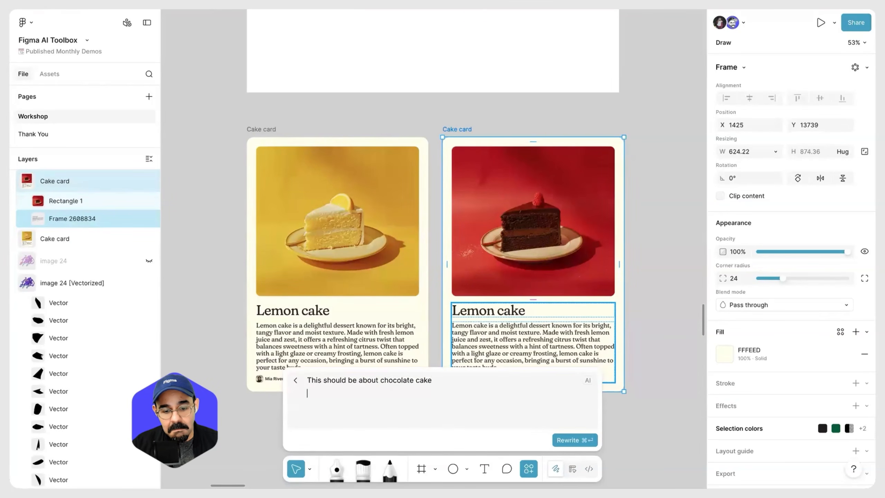
key("super+Return")
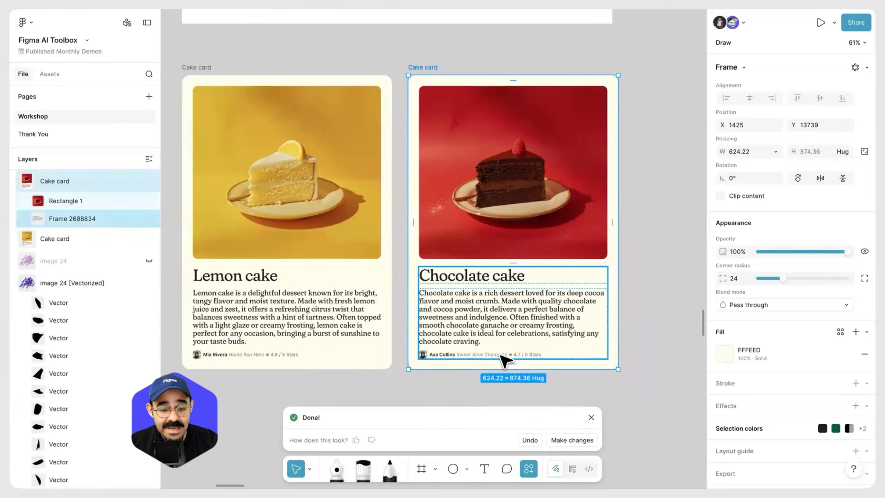
Step: Examine the copied card's rewritten title, description and author line against the lemon cake card, and dismiss the rewrite result
scroll(453, 371, "up", 5)
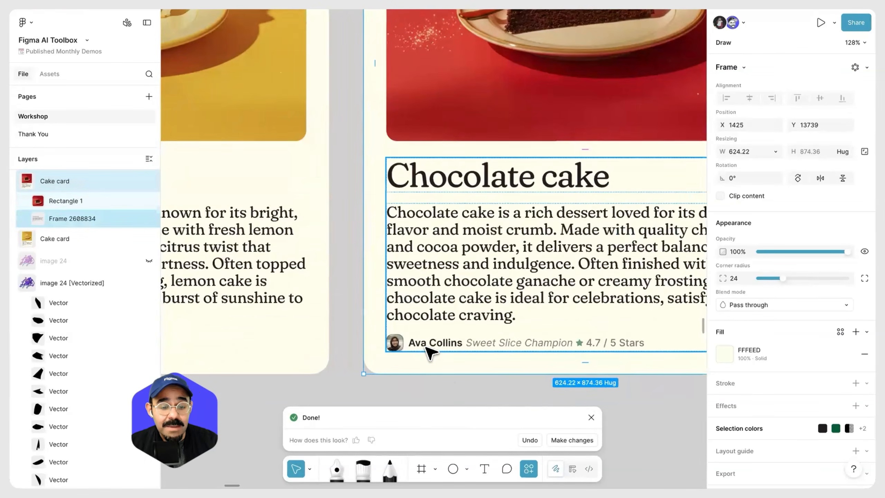
scroll(431, 352, "down", 6)
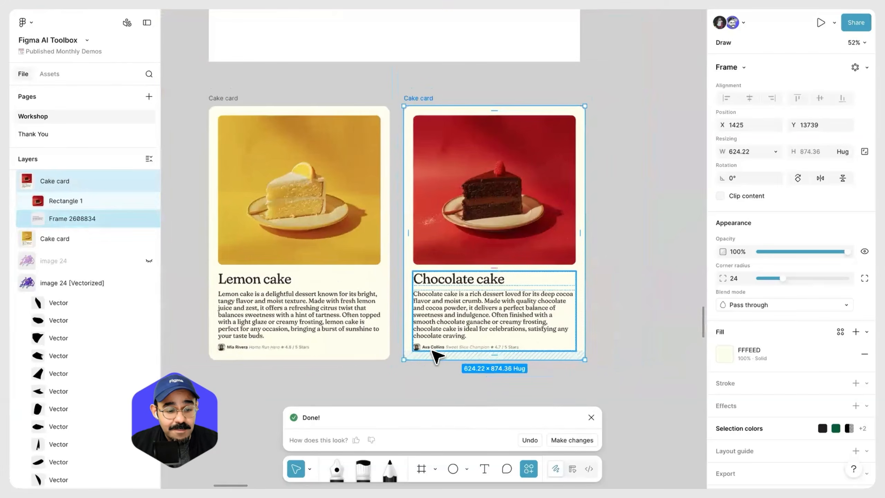
scroll(441, 354, "up", 5)
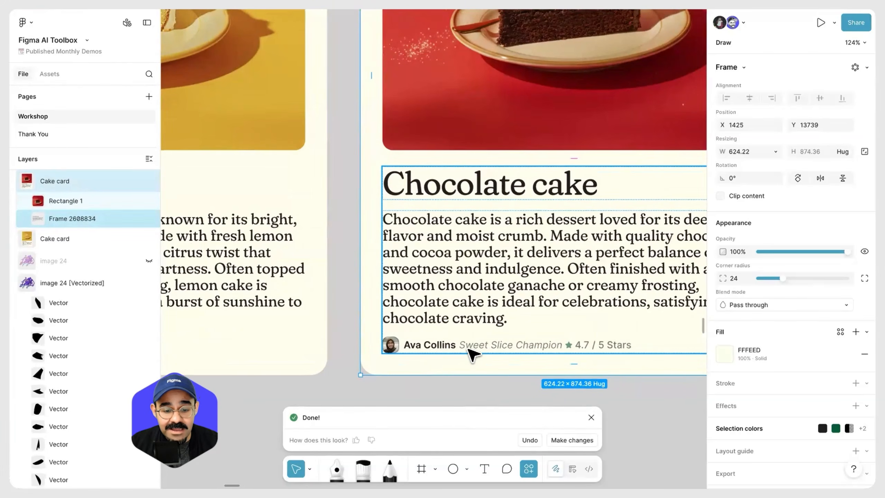
left_click(662, 405)
scroll(558, 373, "right", 3)
scroll(505, 372, "down", 5)
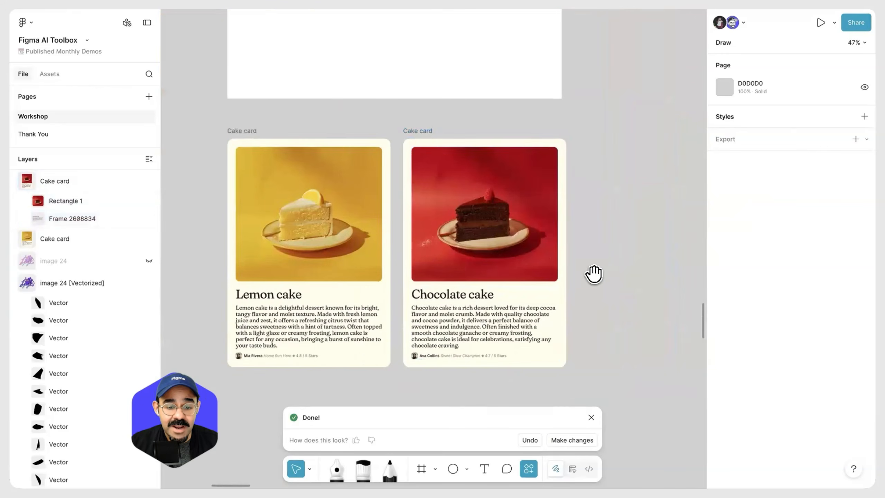
left_click_drag(594, 275, 613, 258)
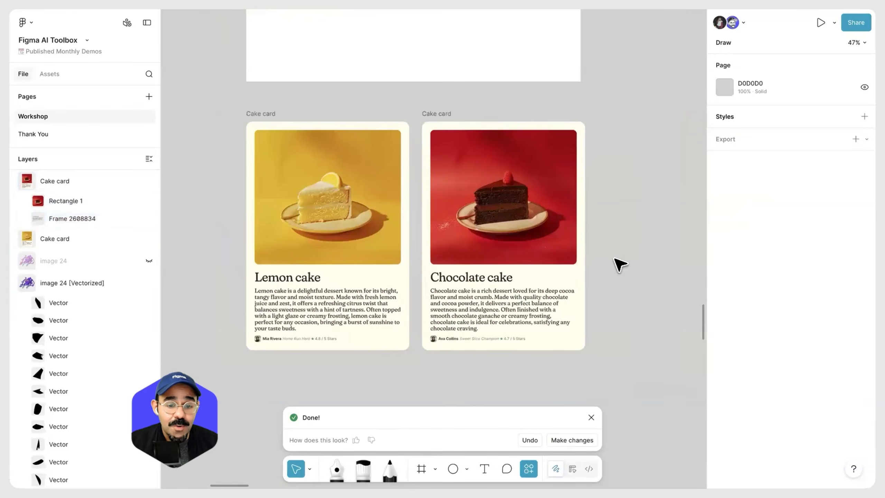
key("Escape")
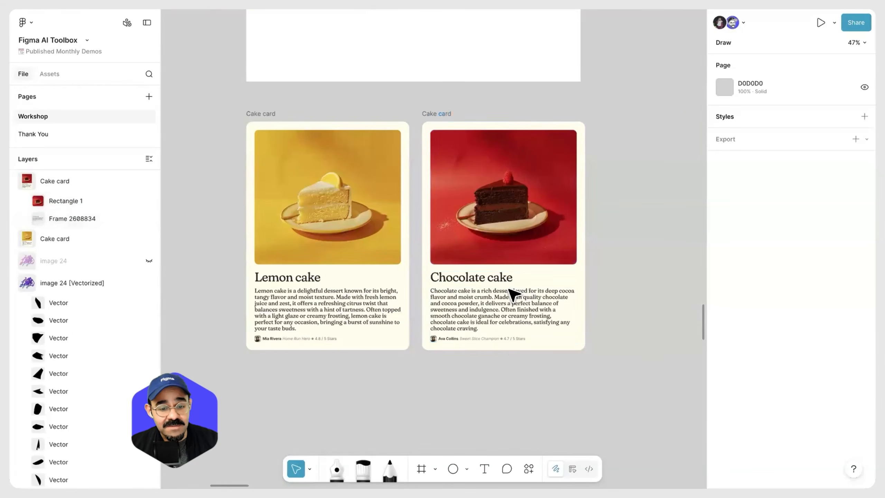
Step: Shorten the chocolate cake card's description paragraph with the AI Shorten command and check the resulting text on the card
scroll(549, 382, "down", 2)
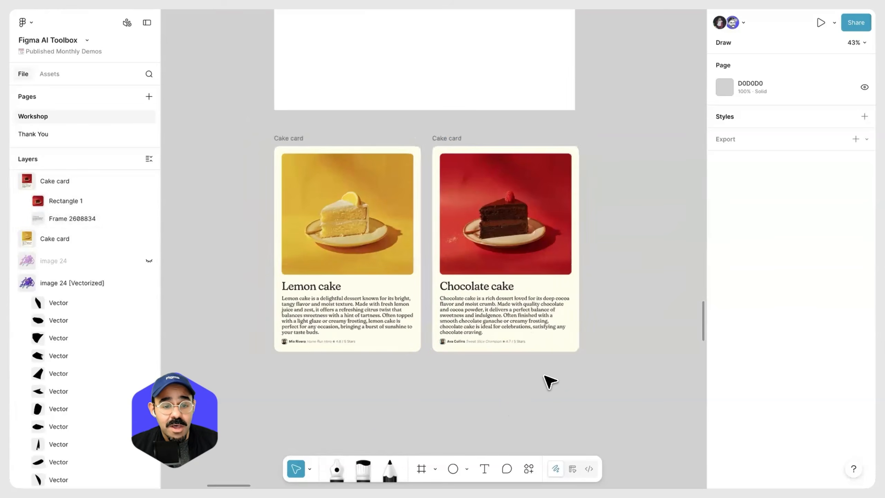
scroll(523, 395, "up", 3)
scroll(498, 383, "down", 3)
scroll(469, 306, "up", 5)
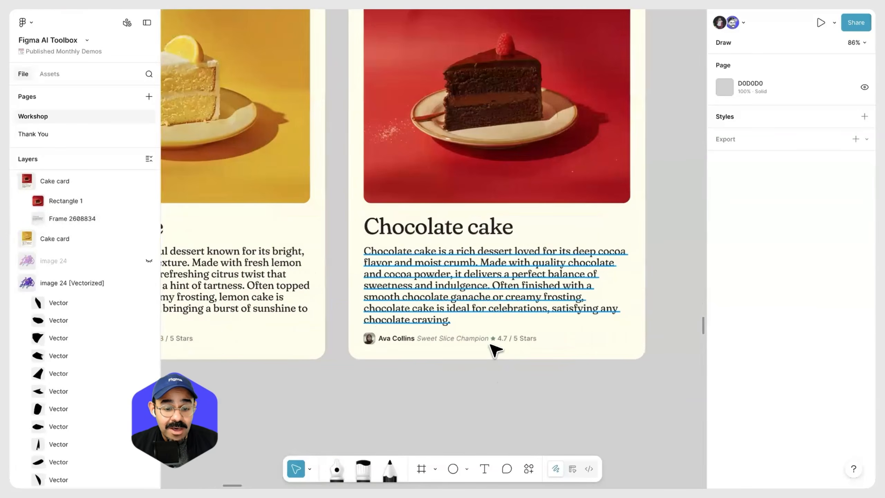
left_click(491, 345)
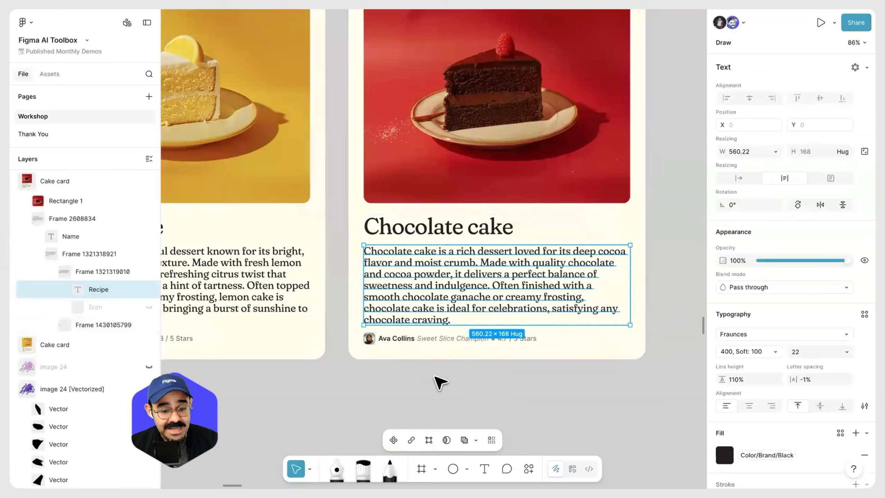
scroll(440, 383, "down", 2)
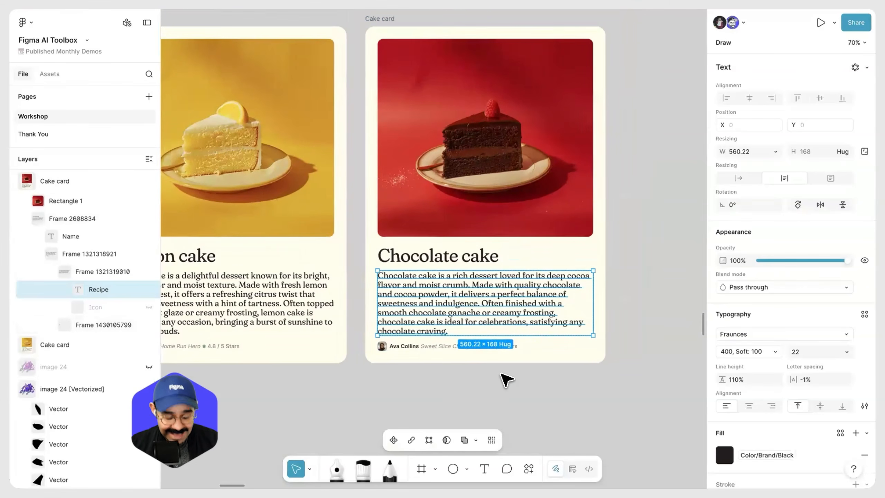
key("ctrl+k")
type("sjh")
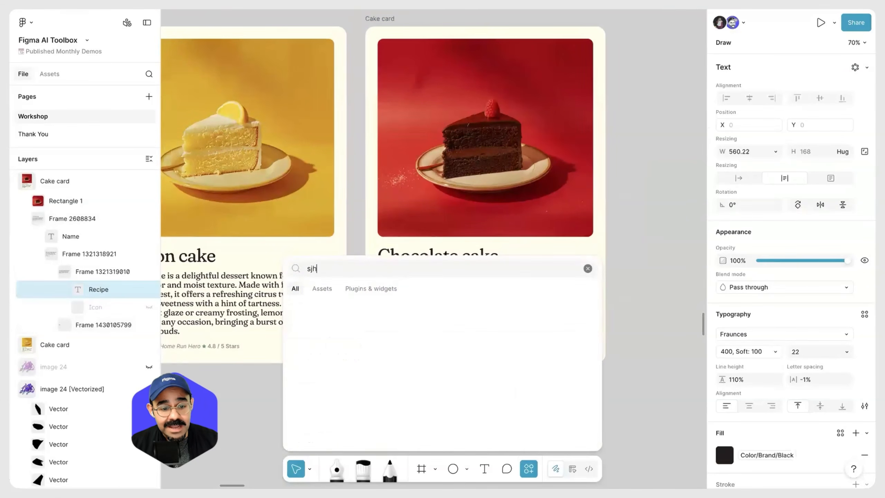
type("rten")
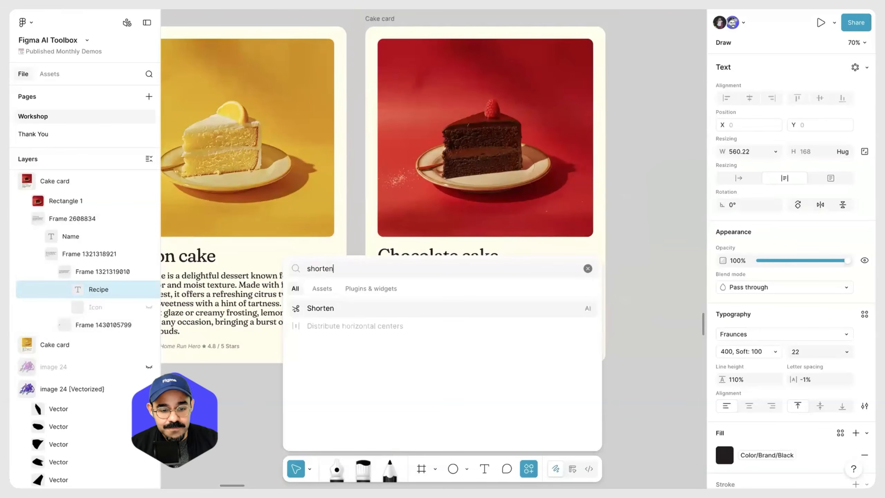
left_click(325, 310)
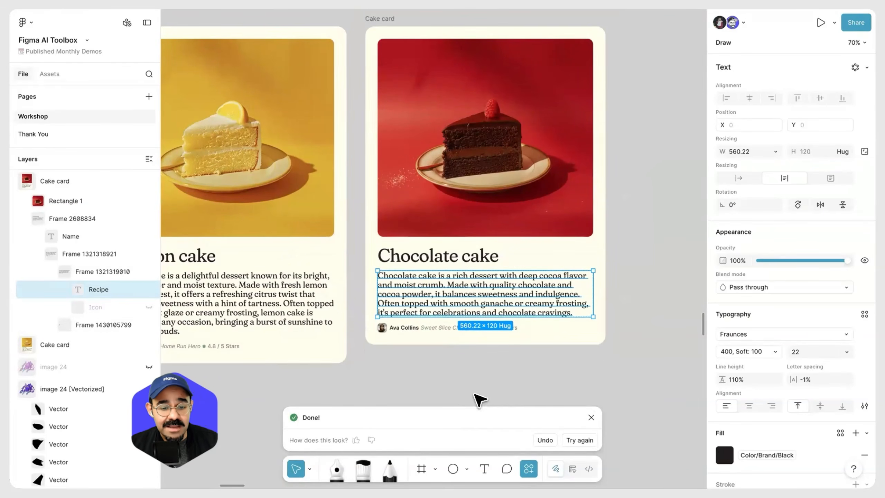
left_click(504, 390)
scroll(514, 319, "up", 5)
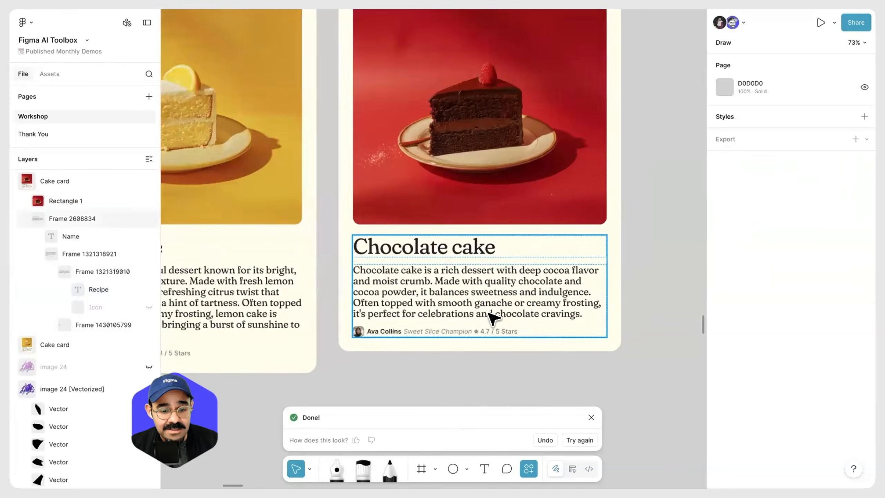
scroll(480, 331, "down", 5)
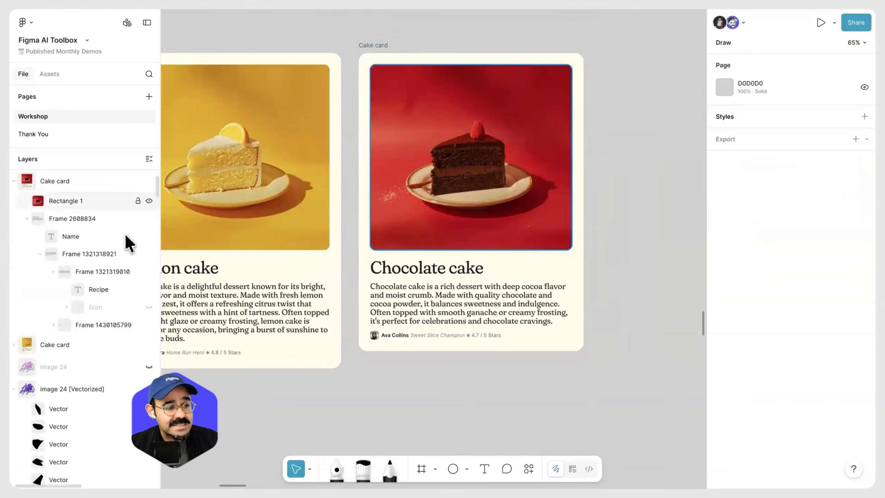
Step: Go to the "Duplicate and replace content" section and look over its Trivet / Feed frame and Cake card
scroll(420, 388, "down", 5)
left_click_drag(443, 385, 483, 371)
left_click_drag(454, 303, 471, 294)
left_click_drag(542, 207, 217, 407)
mouse_move(491, 287)
left_mouse_down()
mouse_move(326, 255)
mouse_move(344, 249)
left_mouse_up()
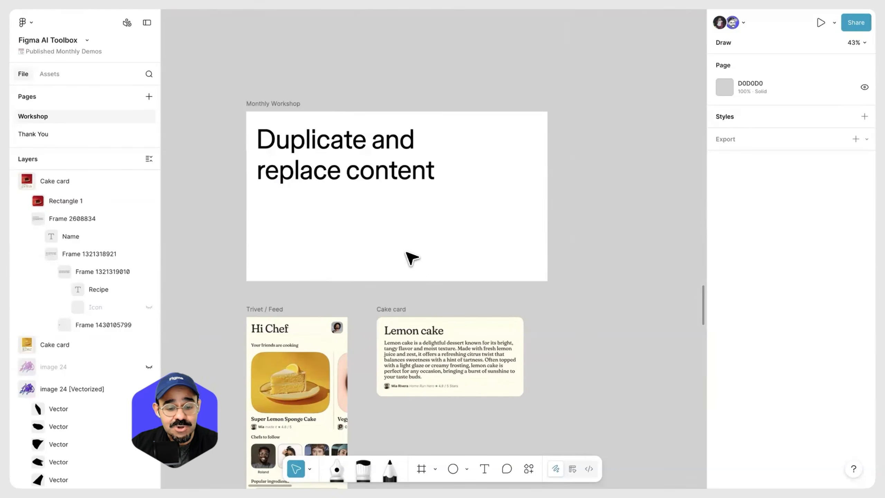
scroll(398, 301, "down", 3)
scroll(397, 301, "left", 2)
scroll(399, 302, "down", 2)
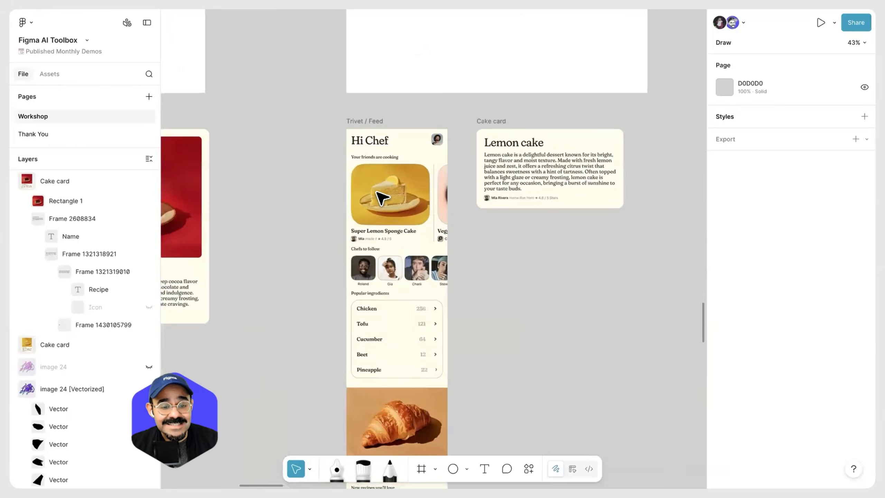
Step: Inspect the Popular ingredients section and its inner list in the Trivet / Feed frame, and clear the selection
scroll(401, 195, "up", 5)
scroll(406, 197, "down", 3)
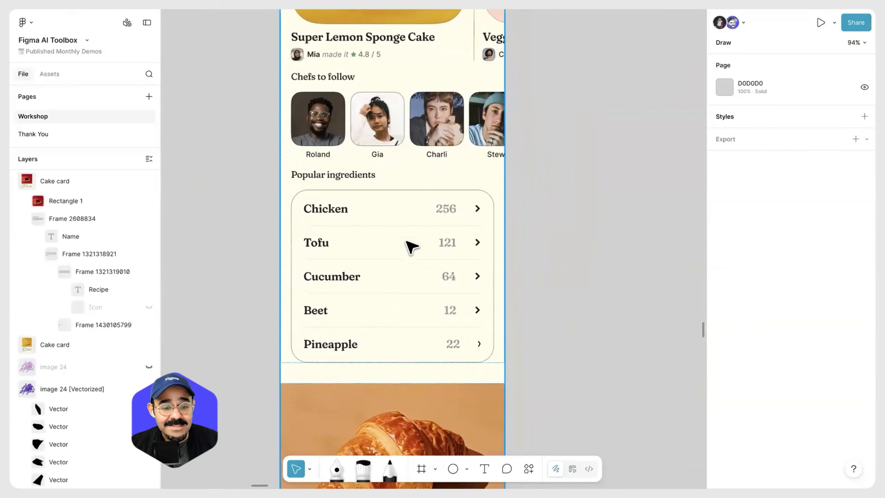
left_click(387, 214)
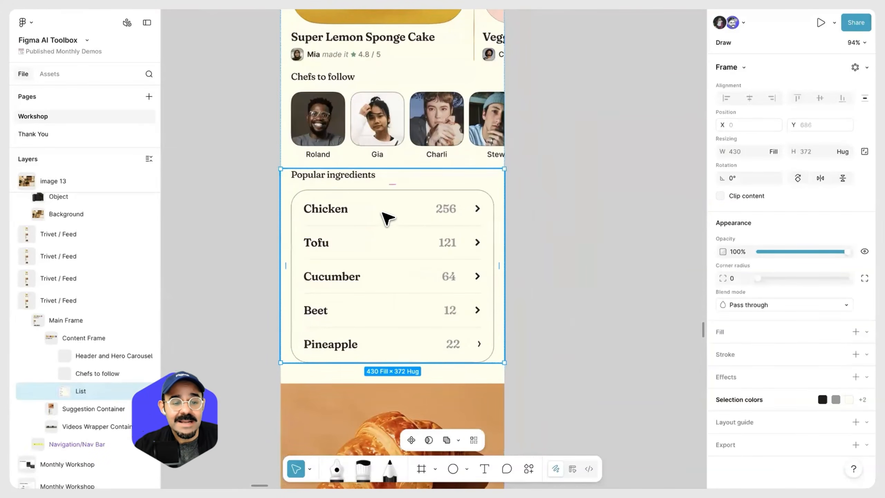
double_click(385, 215)
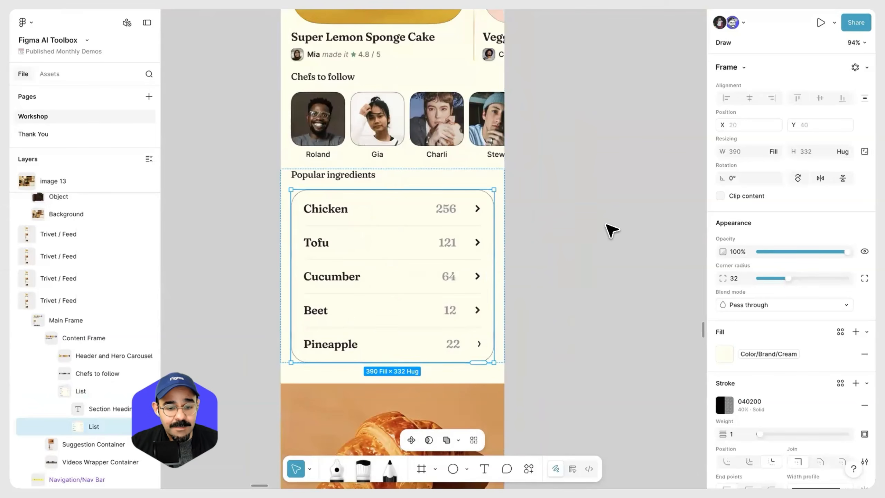
left_click(611, 231)
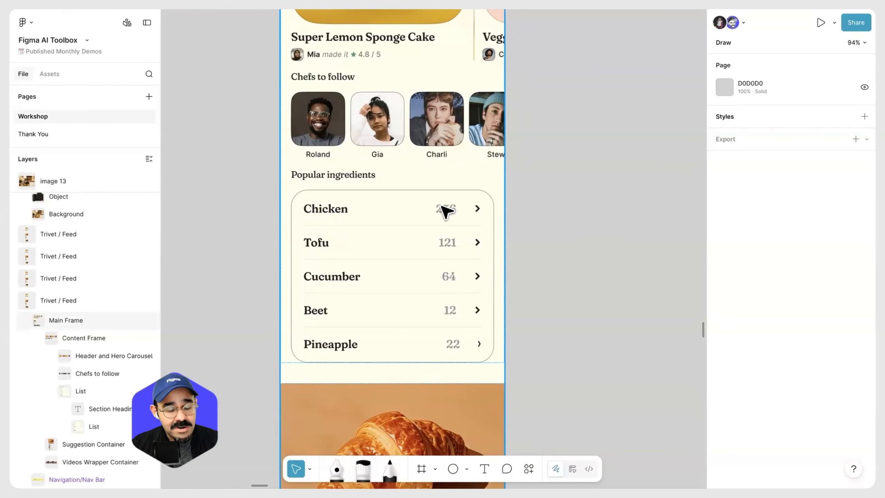
Step: Select the inner list of the Popular ingredients section and switch from Draw to Design mode
left_click(435, 214)
double_click(434, 214)
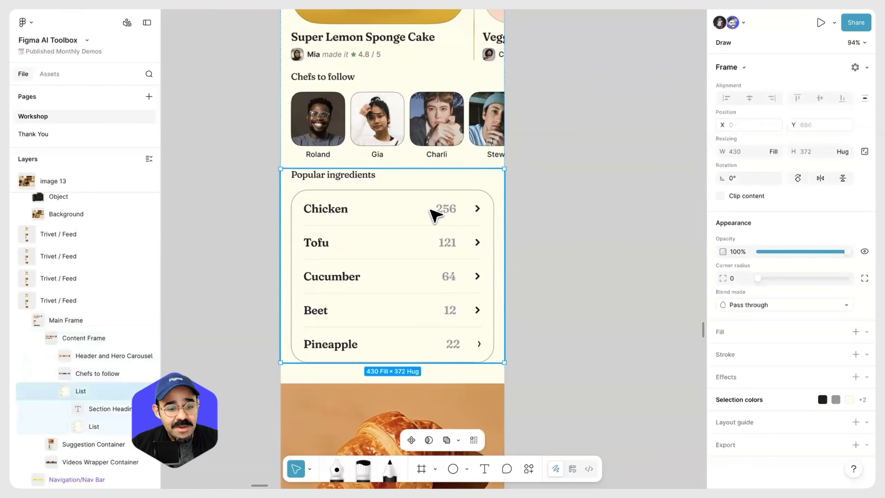
double_click(435, 214)
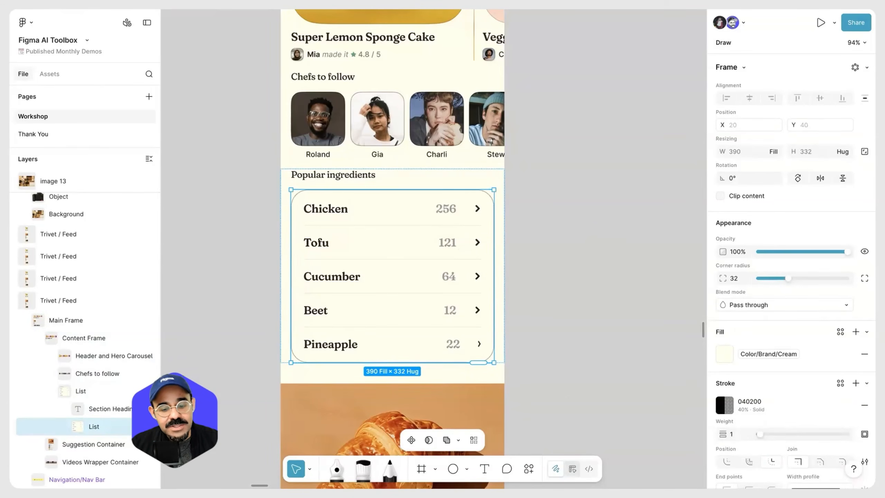
key("shift+d")
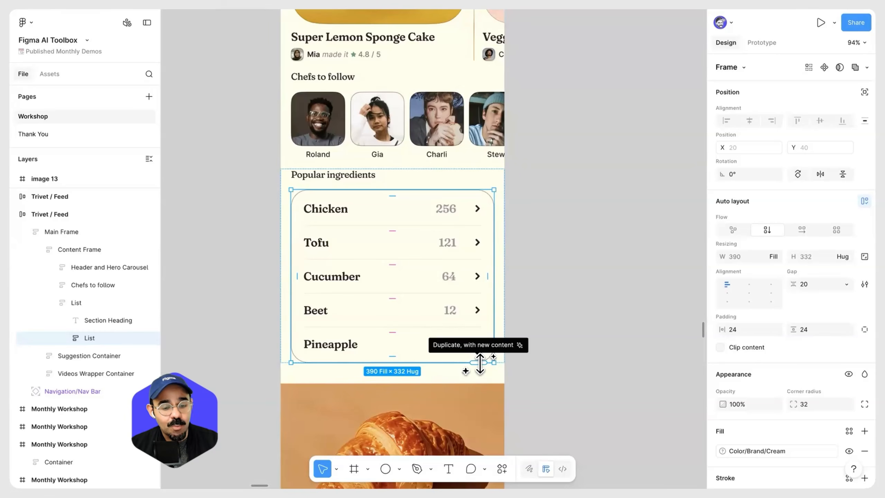
Step: Try extending the Popular ingredients list by two rows with duplicated, AI-generated content, and undo the extension
left_click_drag(480, 363, 480, 387)
scroll(481, 369, "down", 1)
scroll(480, 359, "down", 2)
left_click_drag(478, 343, 479, 373)
scroll(487, 362, "down", 5)
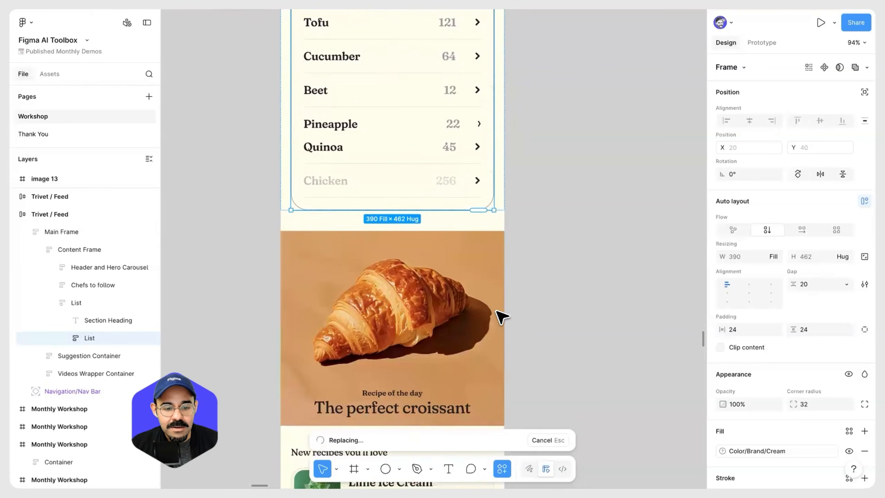
key("ctrl+z")
key("ctrl+z")
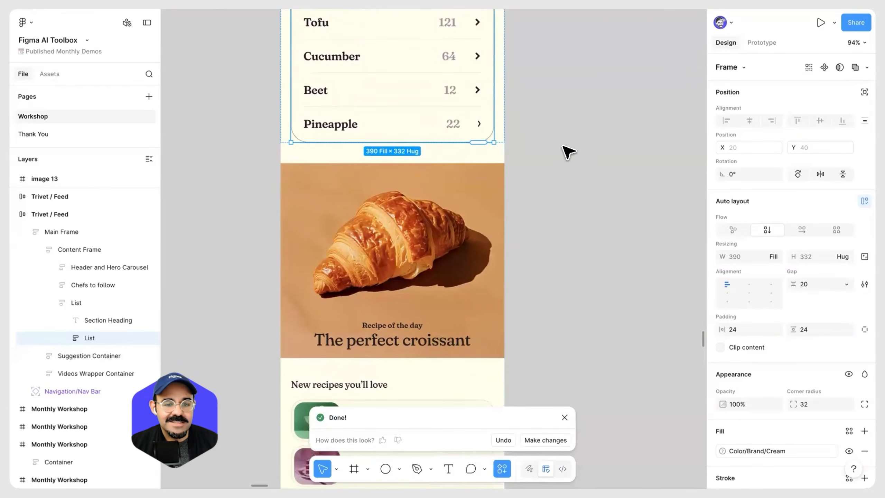
Step: Reselect the inner Popular ingredients list and extend it downward by eight duplicated rows with new content
left_click(579, 170)
double_click(469, 121)
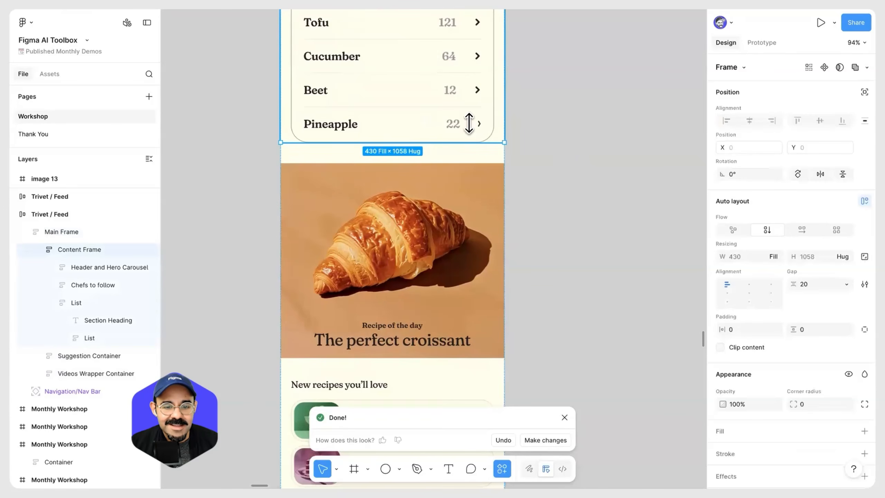
double_click(471, 128)
double_click(412, 110)
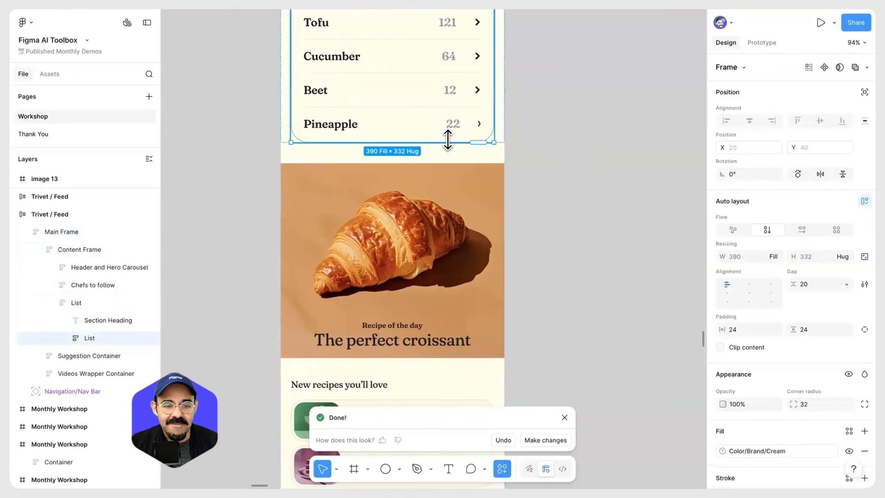
left_click_drag(475, 143, 452, 345)
scroll(459, 299, "down", 3)
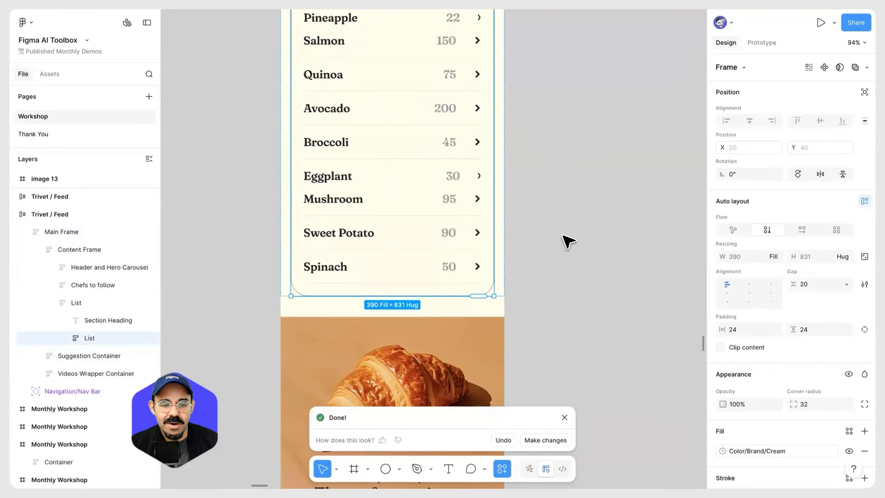
Step: Examine the ingredient names and counts generated in the extended Popular ingredients list
key("Escape")
scroll(431, 235, "up", 3)
scroll(431, 234, "up", 8)
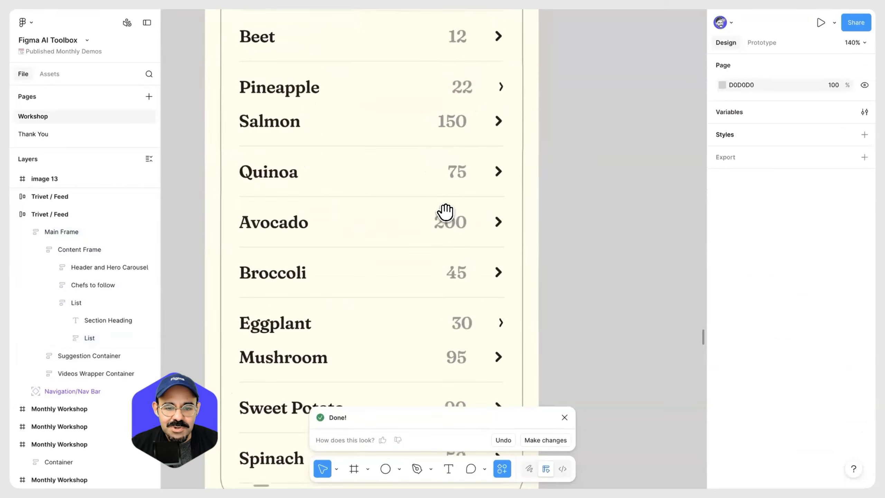
left_click(467, 177)
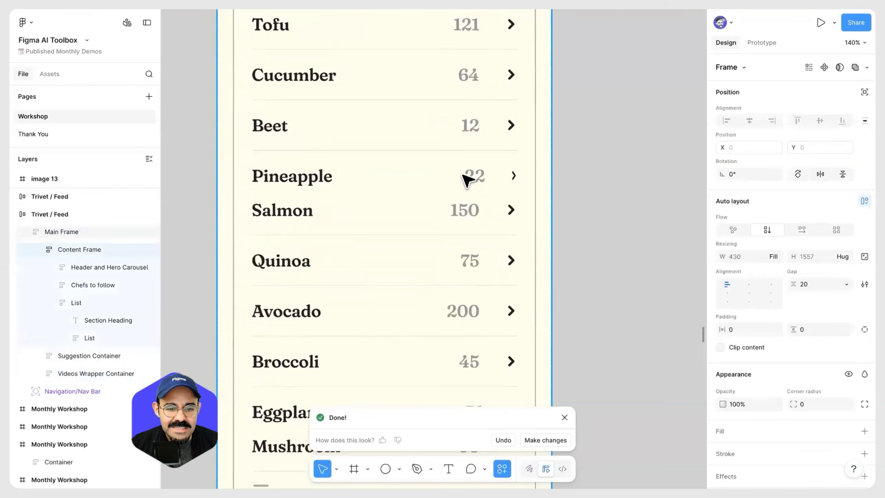
scroll(427, 256, "up", 5)
scroll(415, 230, "down", 1)
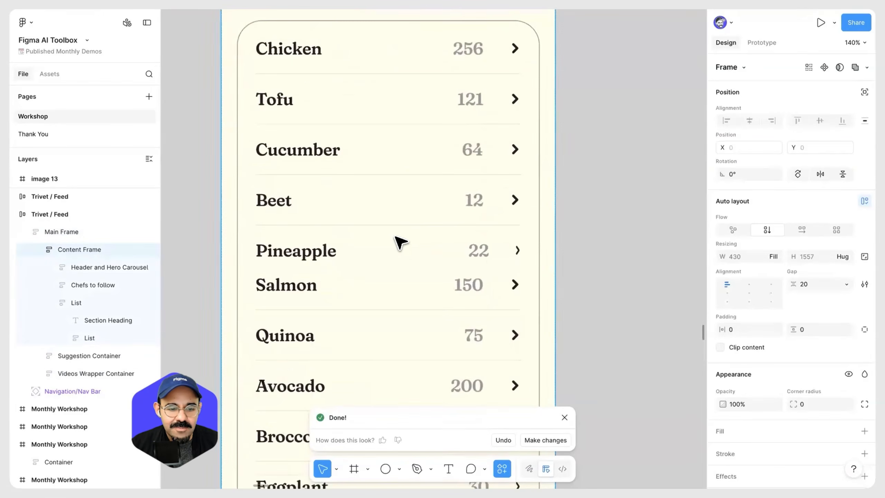
scroll(502, 244, "down", 7)
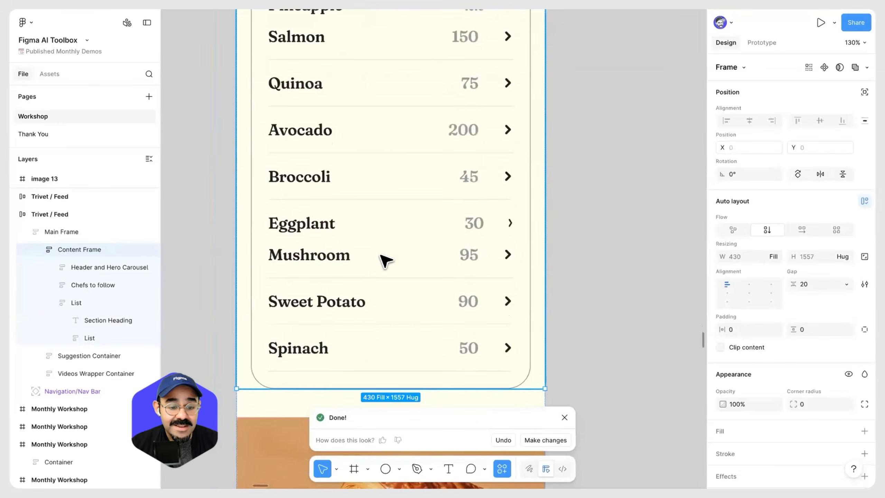
scroll(408, 306, "down", 4)
Step: Move the Lemon cake card to about X 3288, Y 13762 and place a copy directly below it
left_click_drag(521, 194, 452, 348)
left_click_drag(528, 150, 416, 327)
left_click(339, 85)
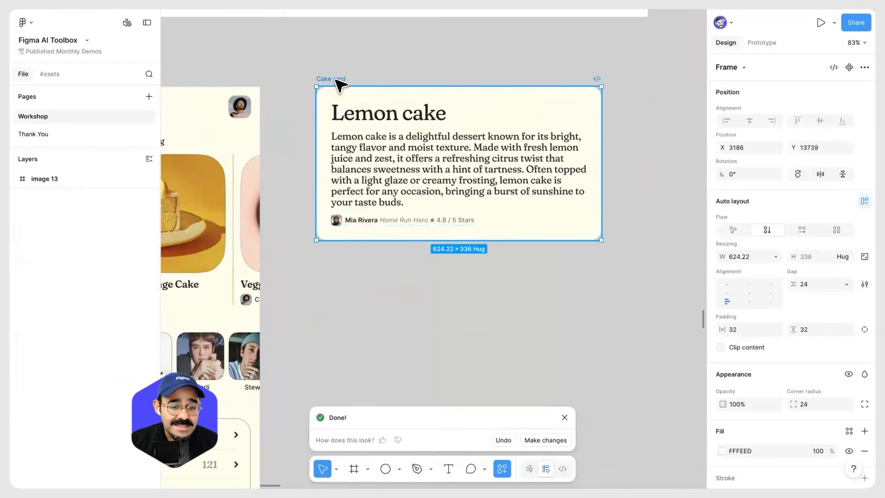
scroll(374, 201, "down", 1)
scroll(375, 200, "down", 3)
scroll(448, 172, "up", 4)
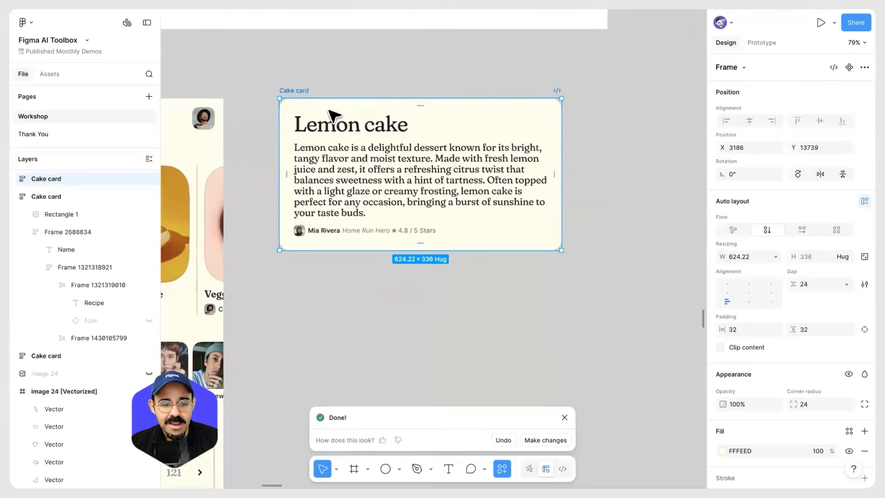
left_click_drag(302, 91, 345, 102)
left_click_drag(345, 102, 340, 269)
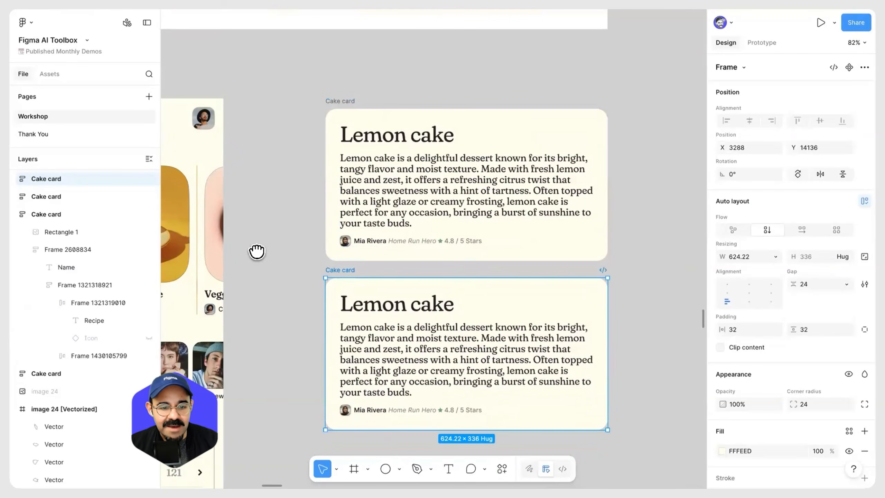
Step: Select both Lemon cake cards and wrap them in a vertical auto layout frame
scroll(255, 251, "down", 2)
scroll(286, 201, "down", 2)
left_click(304, 88)
left_click(310, 49)
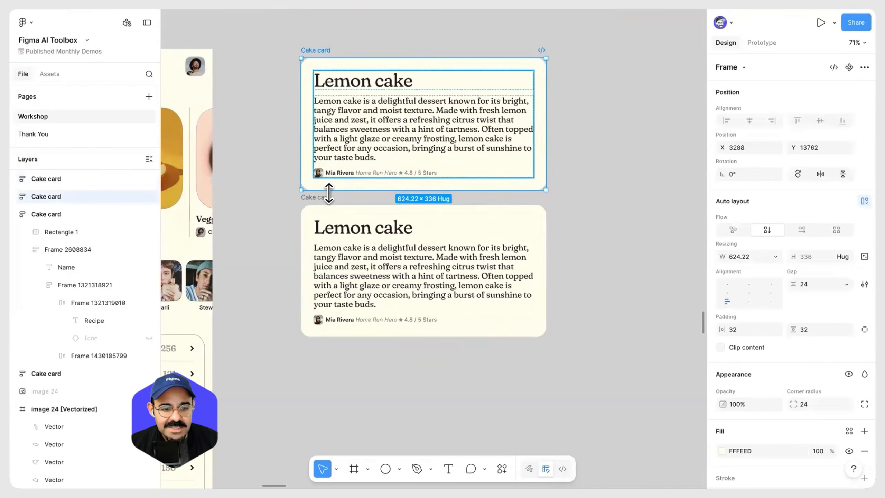
left_click(329, 198, "shift")
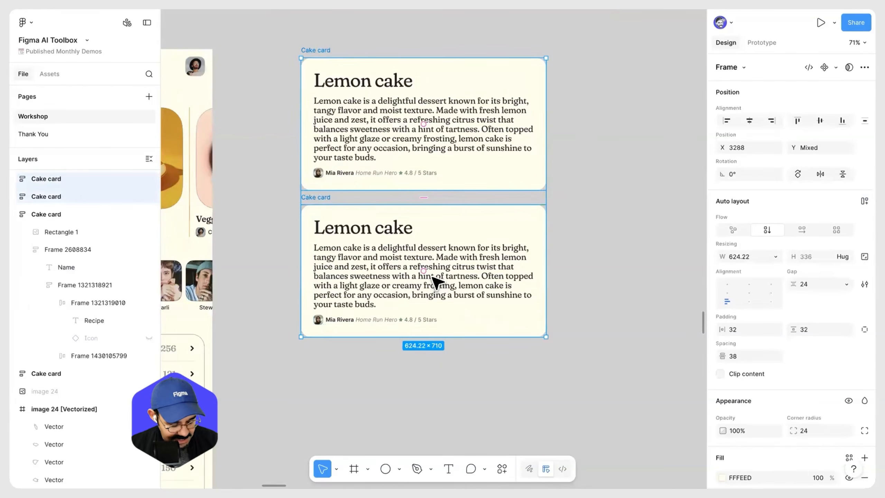
key("shift+a")
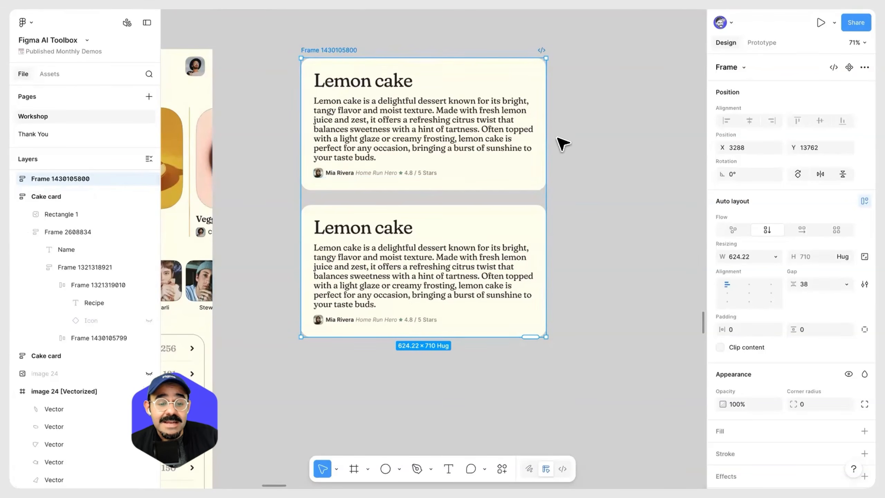
Step: Extend the auto layout frame downward with duplicated Lemon cake cards until it holds eight cards
scroll(531, 336, "down", 3)
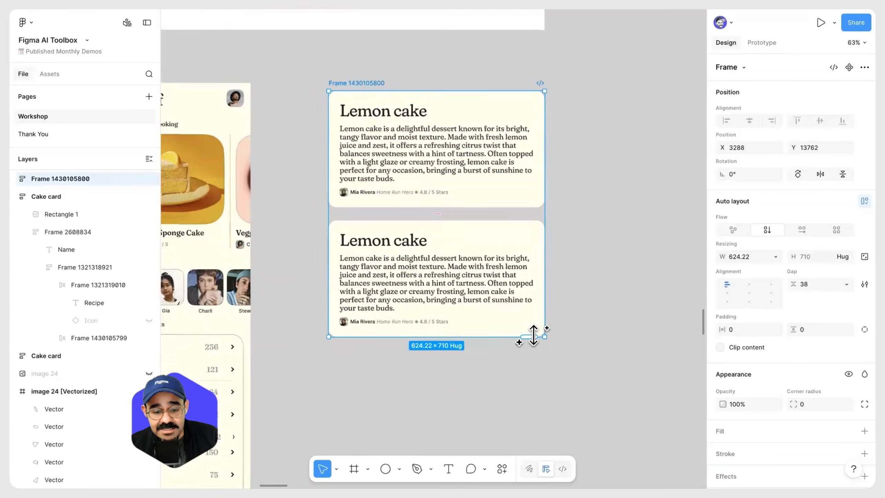
left_click_drag(524, 266, 543, 371)
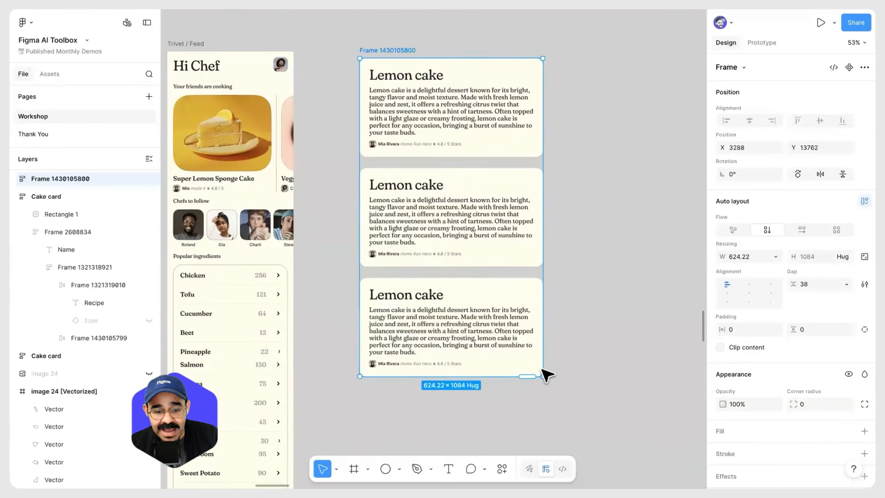
scroll(529, 251, "down", 5)
left_click_drag(527, 229, 528, 376)
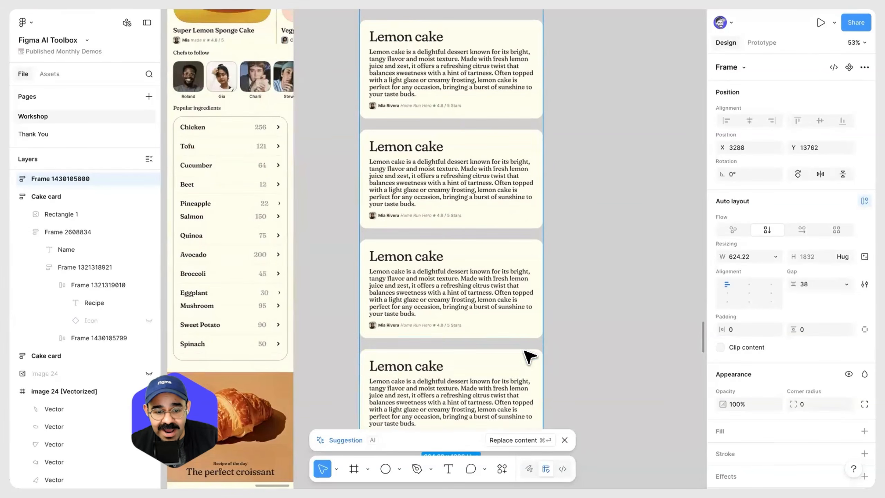
scroll(528, 335, "down", 5)
left_click_drag(527, 203, 524, 400)
scroll(529, 345, "down", 5)
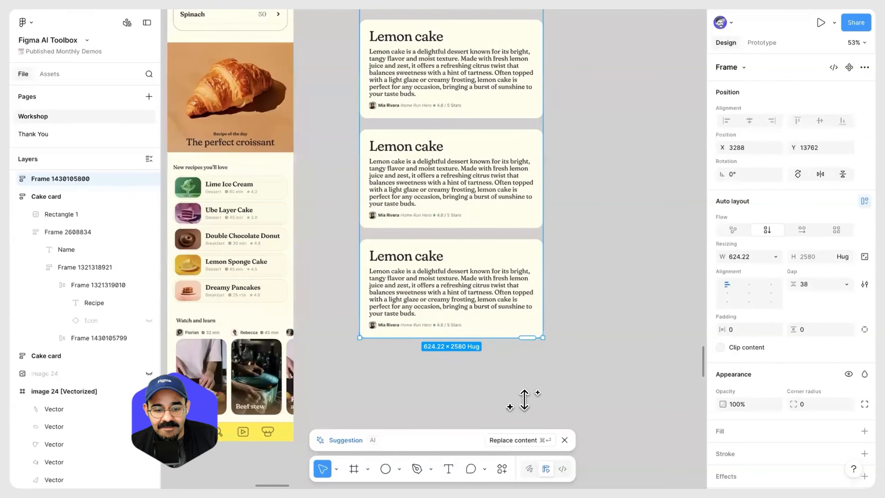
scroll(530, 384, "down", 3)
scroll(529, 409, "down", 5)
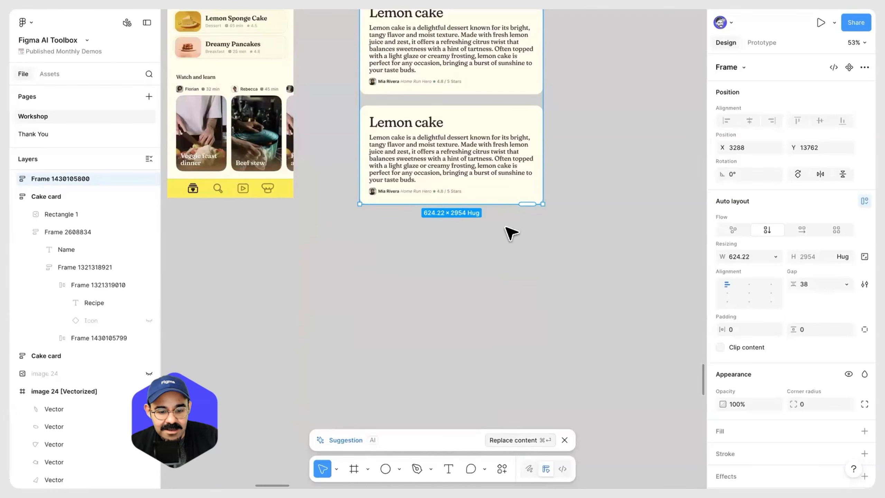
Step: Run the suggested AI Replace content on the stack of duplicated Lemon cake cards
scroll(510, 231, "up", 15)
scroll(510, 148, "down", 5)
scroll(519, 205, "down", 5)
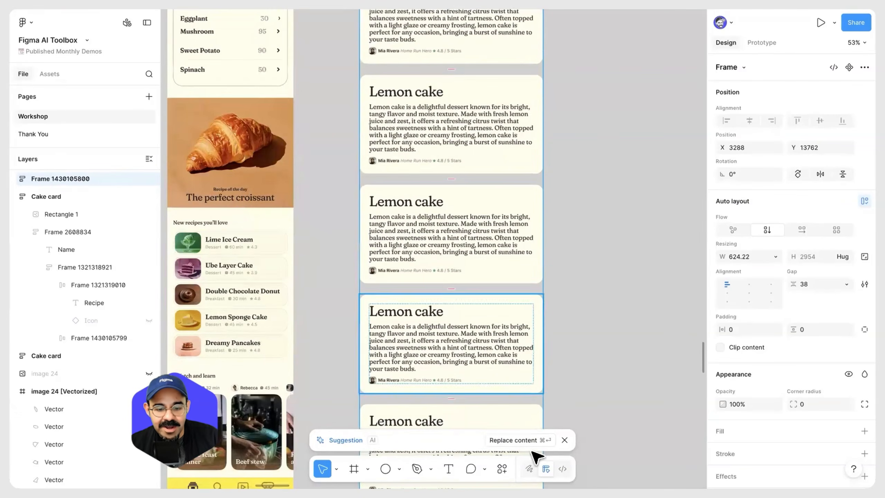
left_click(535, 442)
scroll(619, 227, "up", 10)
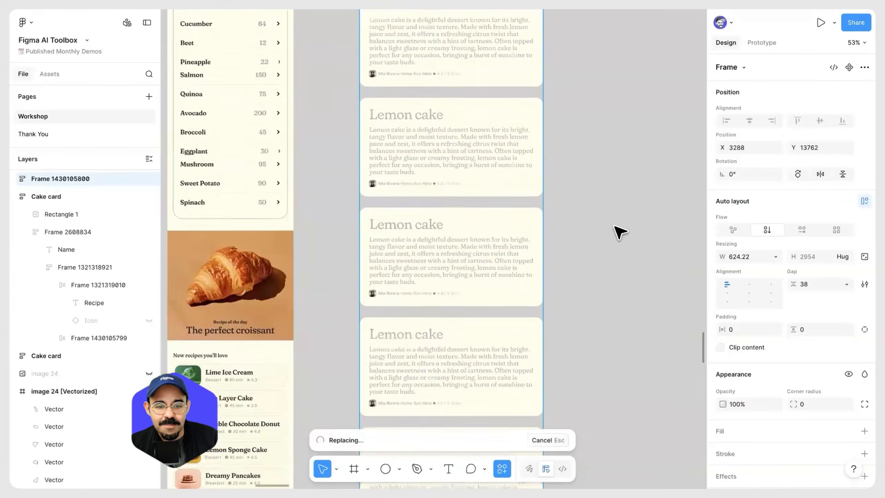
scroll(619, 231, "up", 3)
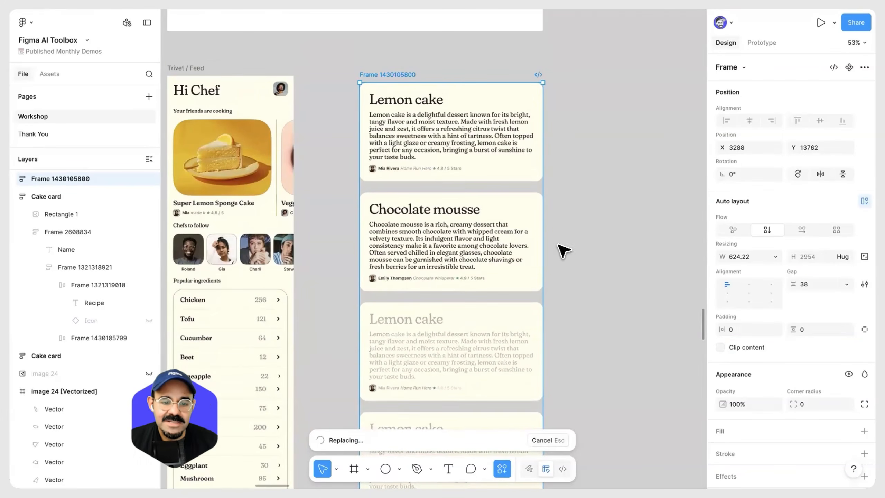
Step: Examine the generated dessert titles, descriptions and author lines down the card stack, and clear the selection
scroll(593, 248, "down", 4)
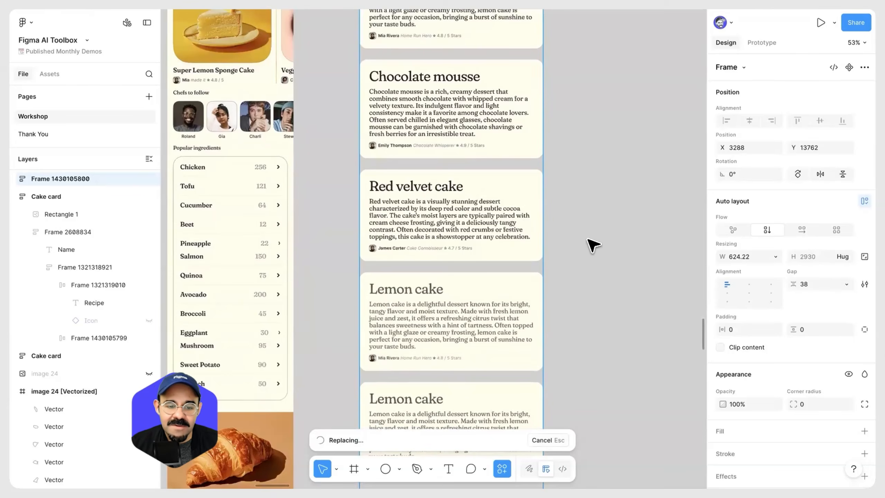
scroll(590, 244, "down", 2)
scroll(395, 202, "up", 5, "ctrl")
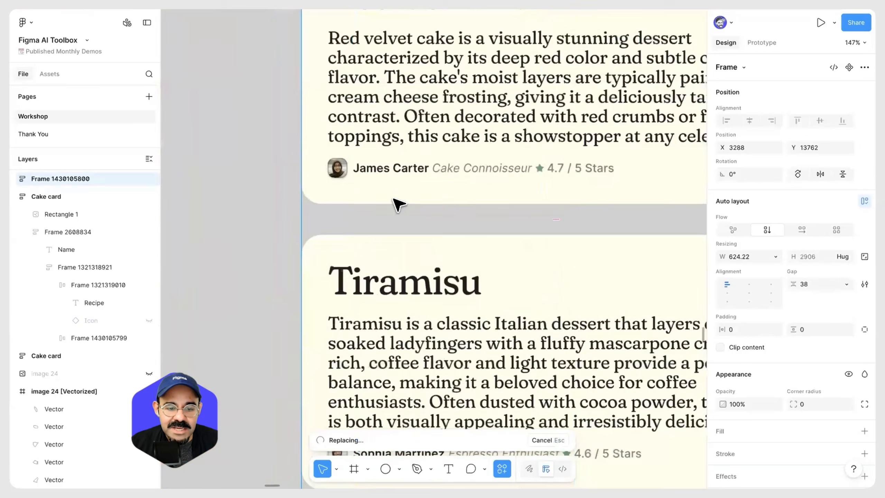
scroll(450, 267, "down", 4, "ctrl")
scroll(554, 258, "down", 2)
scroll(554, 258, "down", 5)
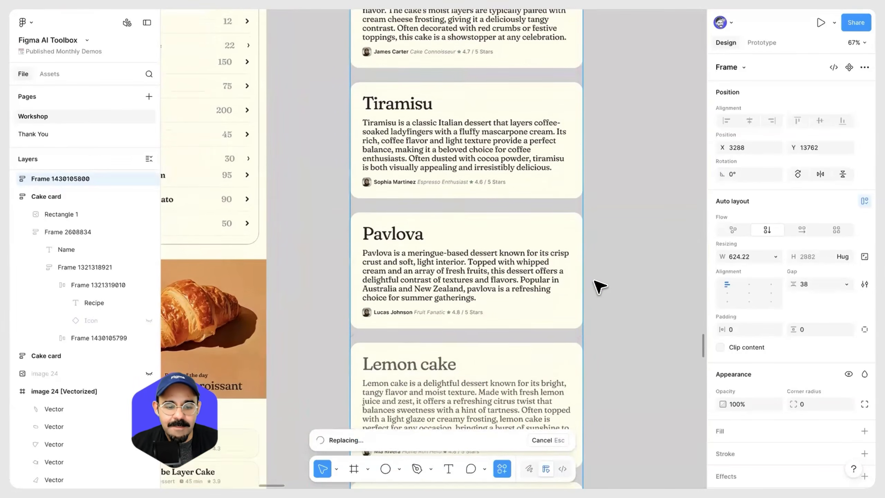
scroll(512, 295, "down", 7)
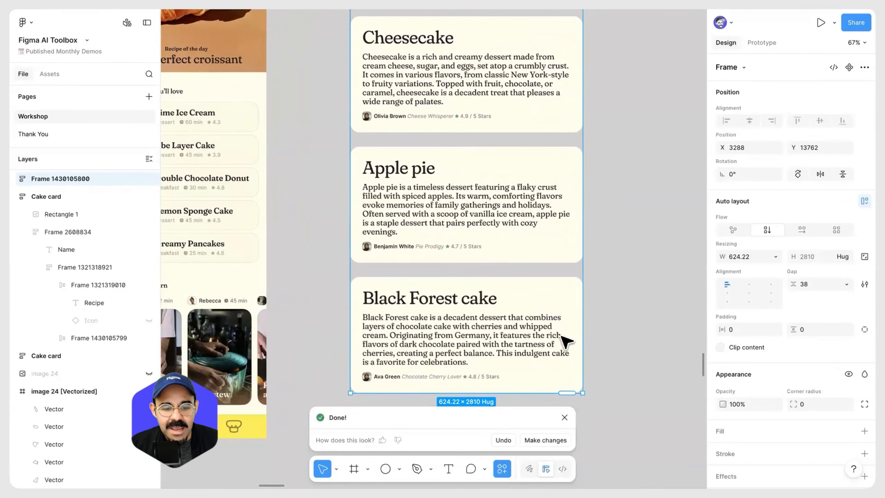
left_click(629, 326)
scroll(637, 328, "down", 10)
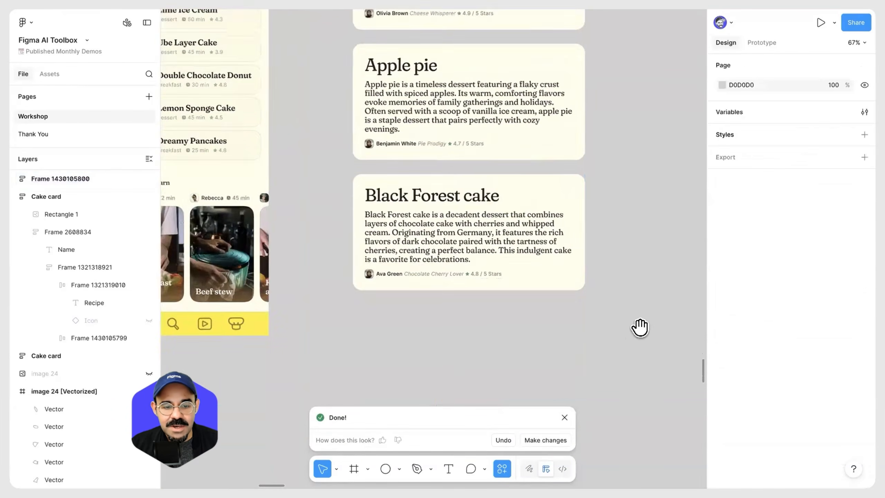
scroll(575, 253, "down", 3)
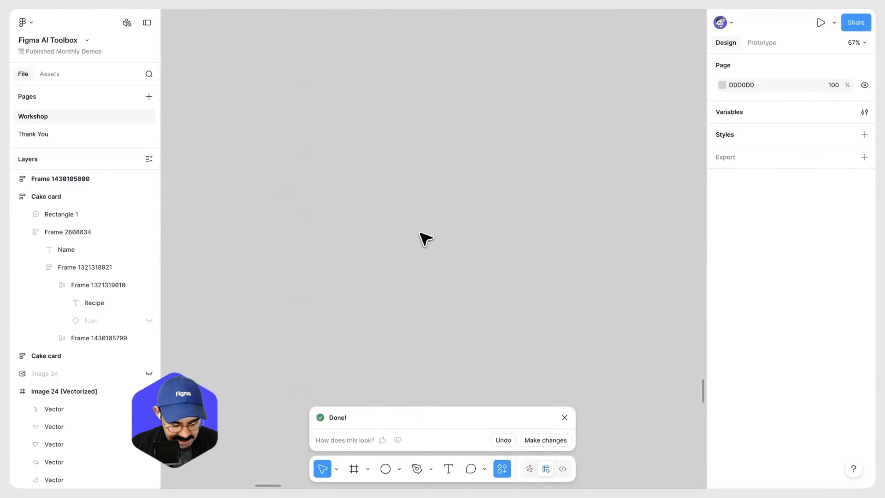
key("t")
left_click(292, 179)
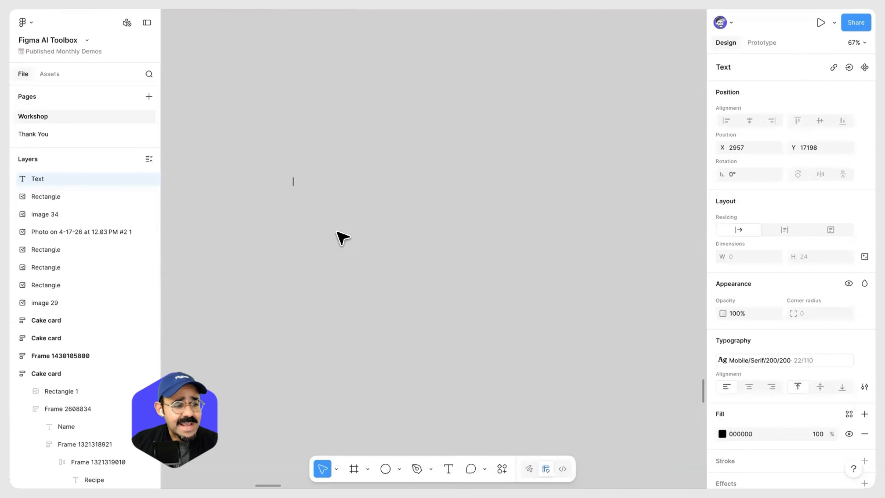
scroll(334, 231, "down", 3)
scroll(334, 231, "up", 5)
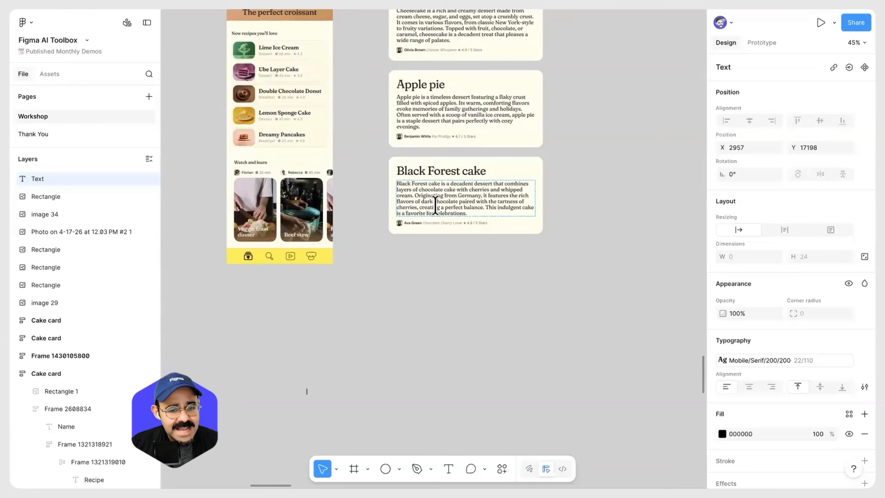
left_click(438, 281)
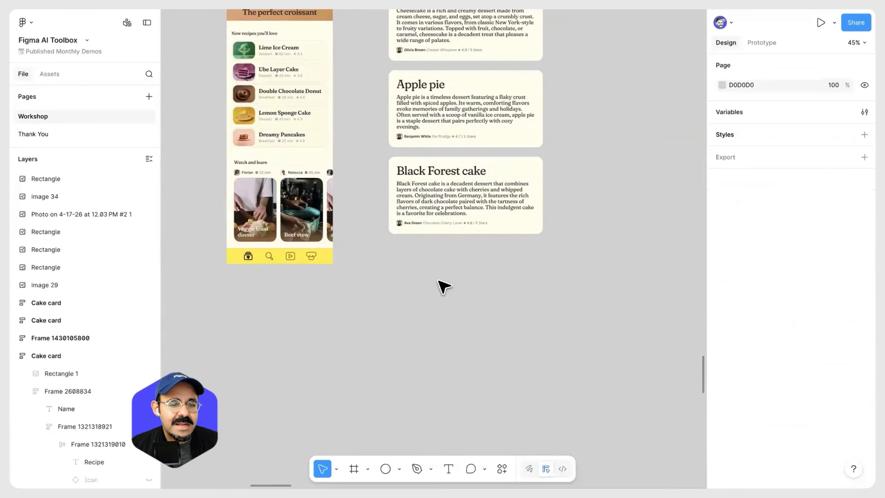
Step: Add a text layer reading A on the empty canvas below the recipe designs and select it
left_click(447, 171)
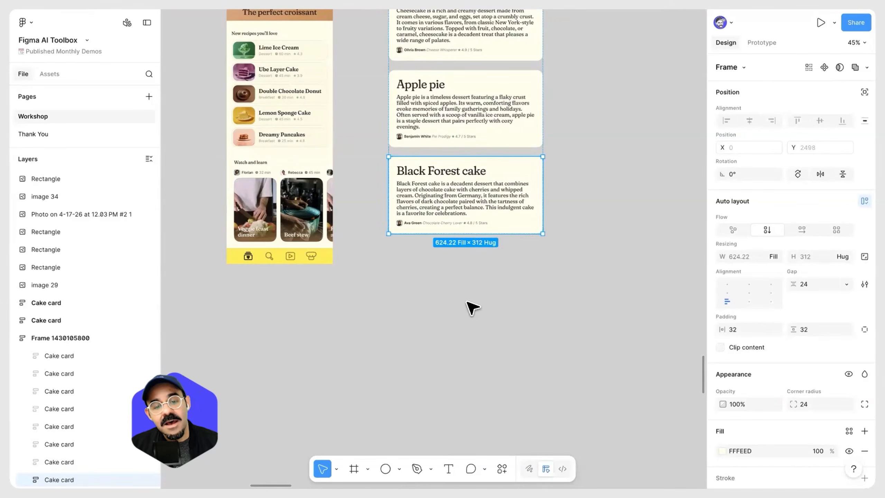
left_click(451, 307)
left_click_drag(437, 263, 493, 137)
scroll(390, 300, "up", 5)
key("r")
key("t")
left_click(403, 259)
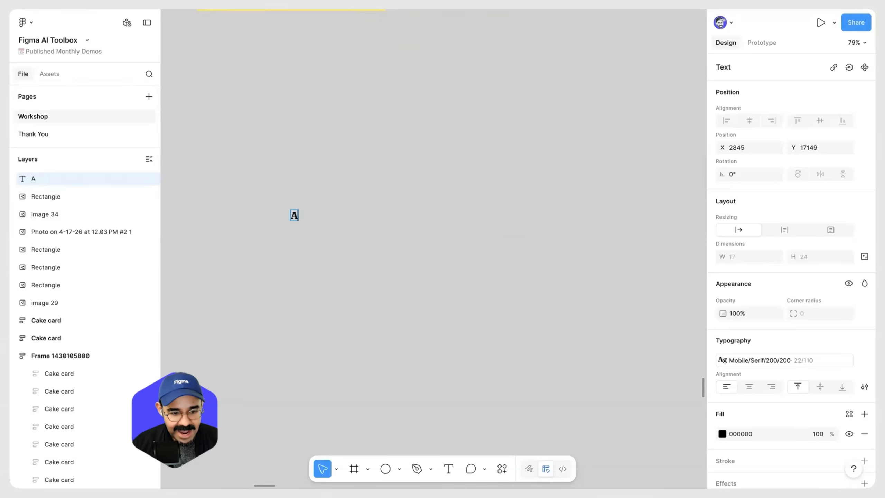
left_click(290, 245)
scroll(288, 242, "up", 5)
left_click(306, 196)
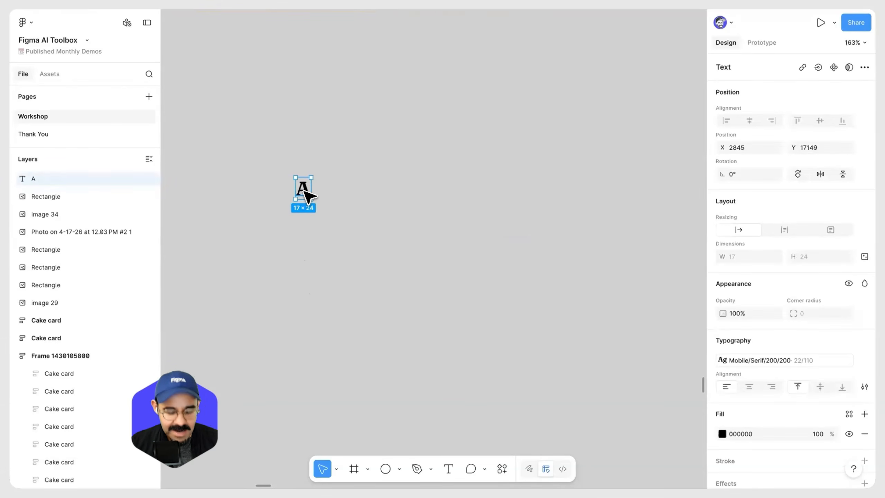
Step: Scale the letter A up to about 53 × 78 and wrap it in an auto layout frame
key("k")
left_click_drag(310, 203, 340, 231)
left_click(381, 239)
left_click(341, 234)
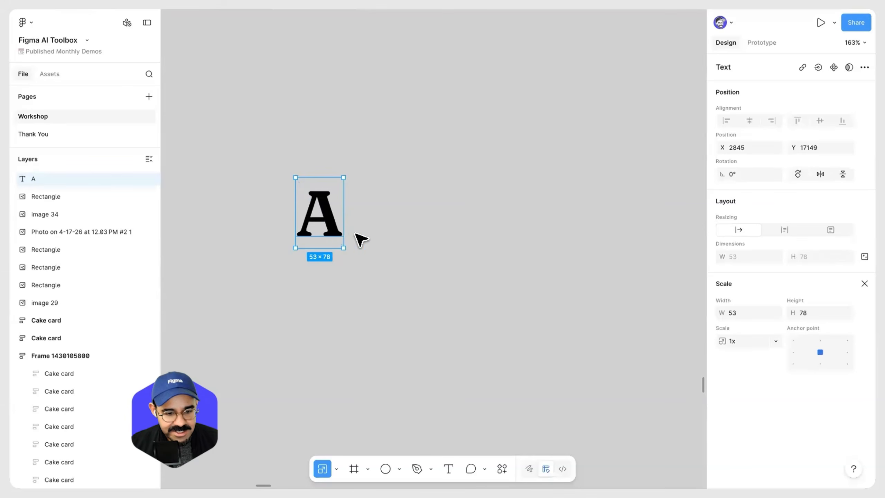
key("shift+a")
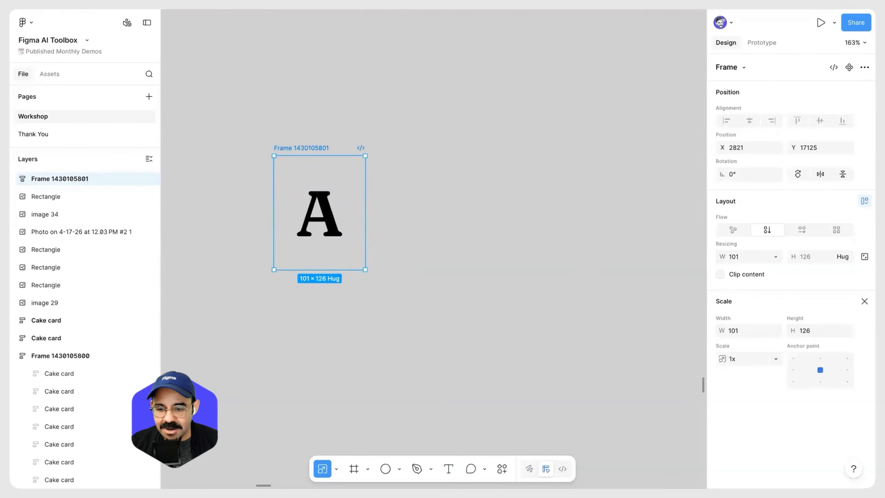
key("v")
Step: Fill the letter's frame with coral red F27070 and recolor the letter A white FFFFFF
scroll(753, 343, "down", 5)
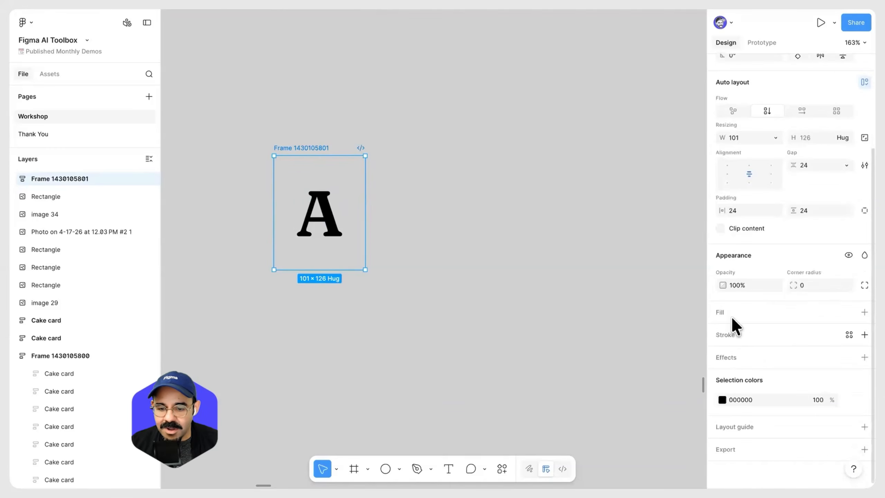
left_click(729, 313)
left_click_drag(673, 294, 639, 246)
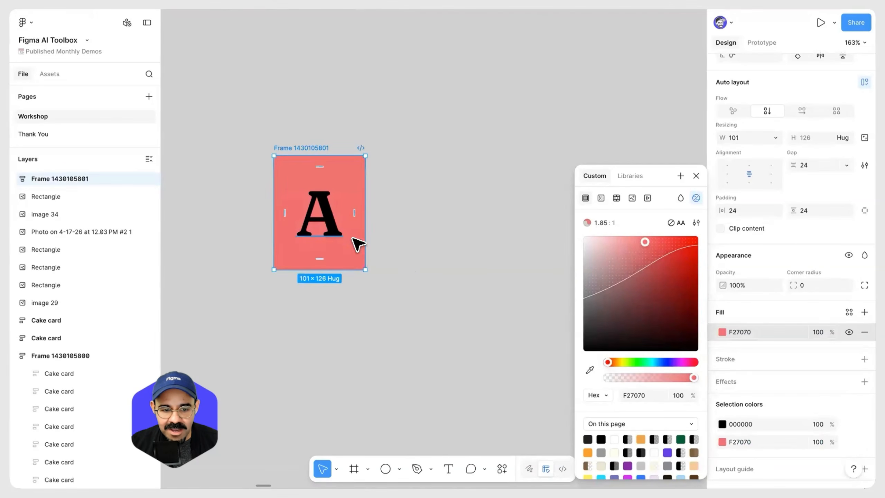
key("Return")
left_click(718, 377)
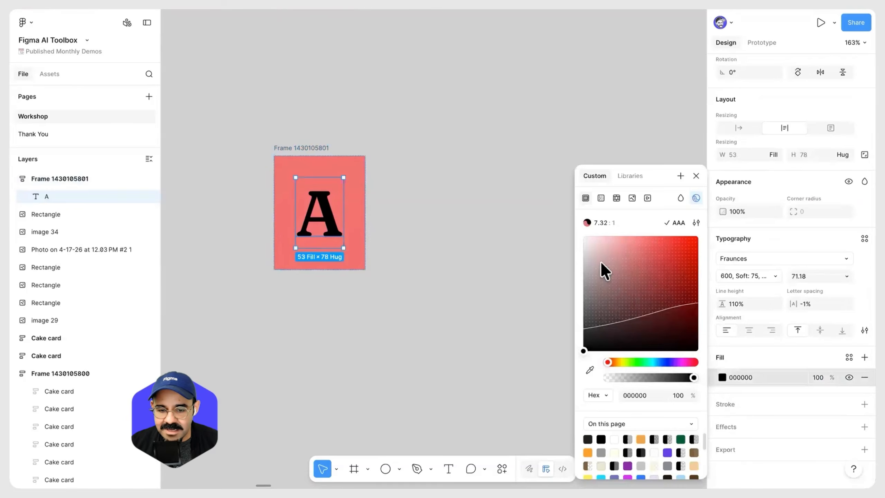
left_click(603, 197)
Step: Round the red frame's corners to 9.5 and widen the frame to 132
left_click(349, 209)
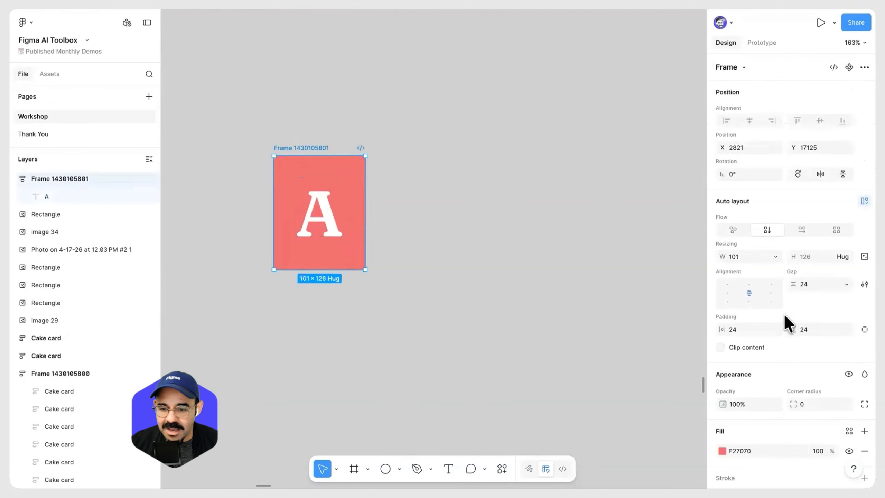
left_click_drag(792, 405, 67, 402)
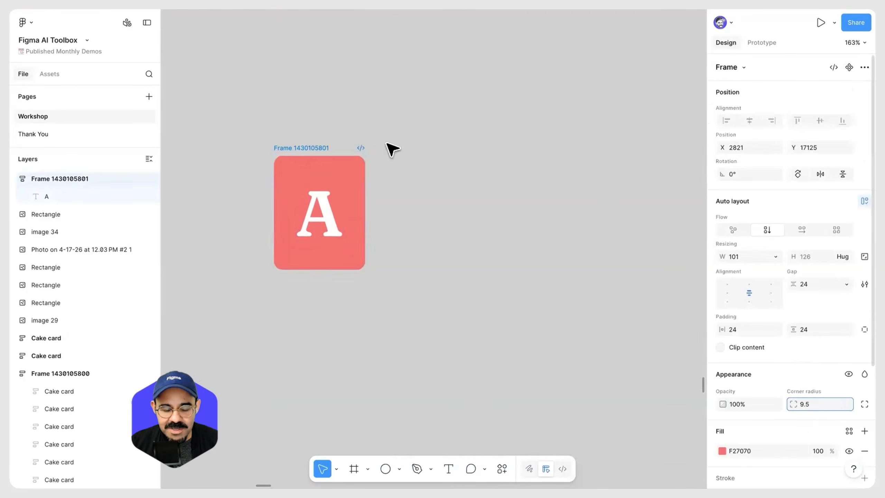
left_click_drag(366, 216, 393, 217)
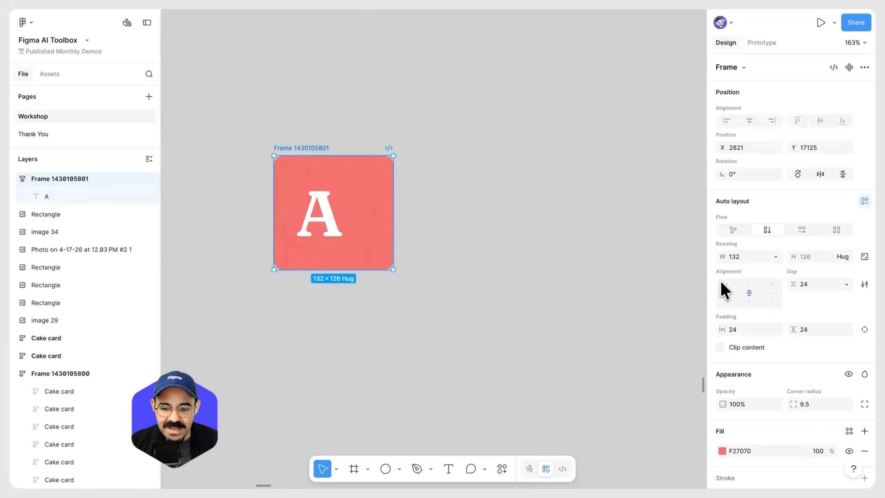
Step: Center the letter A horizontally and vertically within its text box
left_click(324, 227)
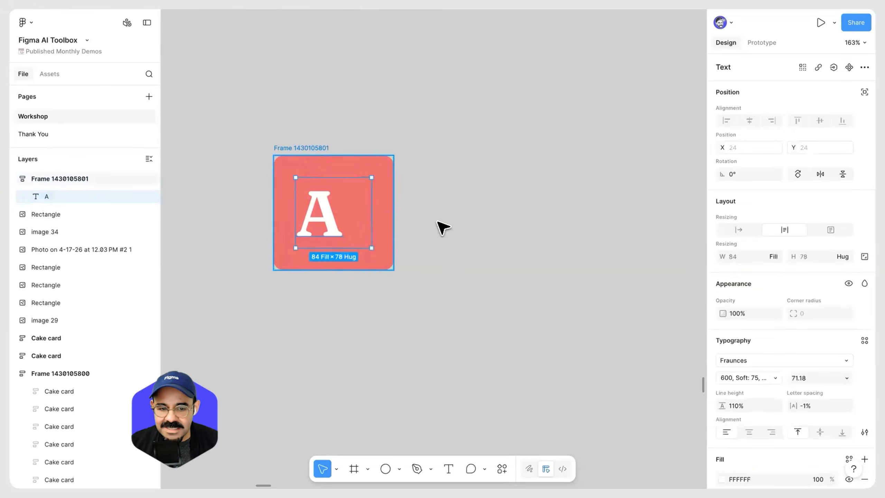
left_click(749, 432)
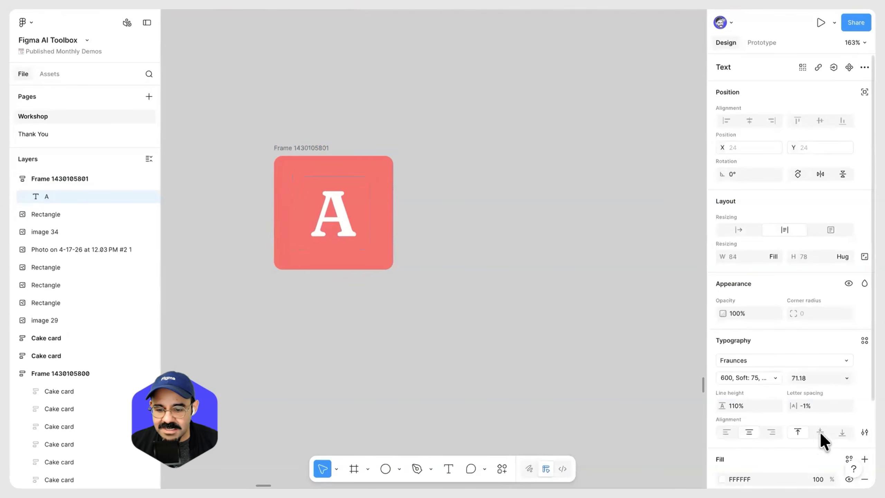
left_click(458, 245)
double_click(290, 148)
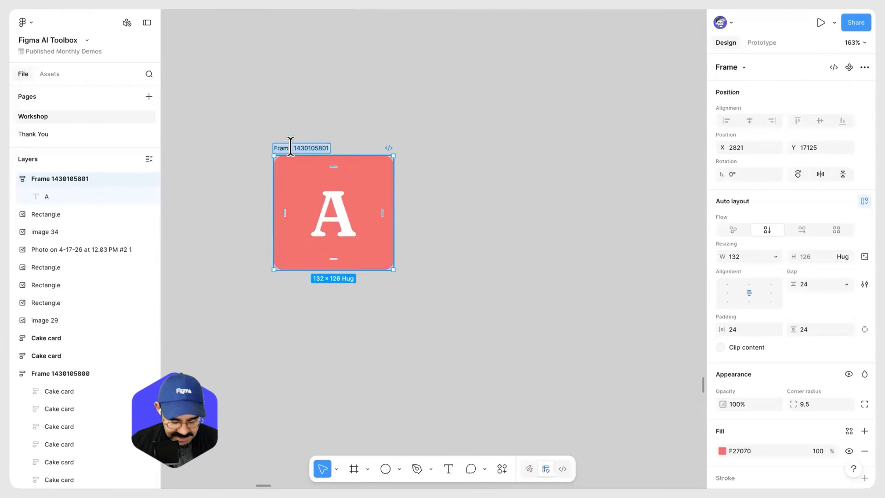
left_click(336, 146)
left_click(321, 148)
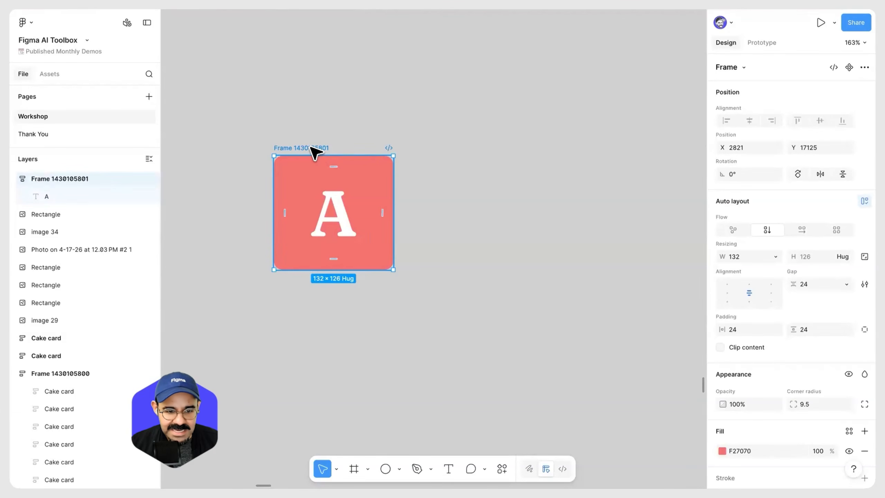
left_click_drag(343, 227, 447, 231)
left_click(446, 230)
key("super+z")
left_click(448, 229)
key("super+z")
key("super+z")
left_click(446, 228)
Step: Add a text layer reading Alligator and place it just right of the red letter tile
key("t")
left_click(450, 233)
type("Alli")
key("BackSpace")
type("ligator")
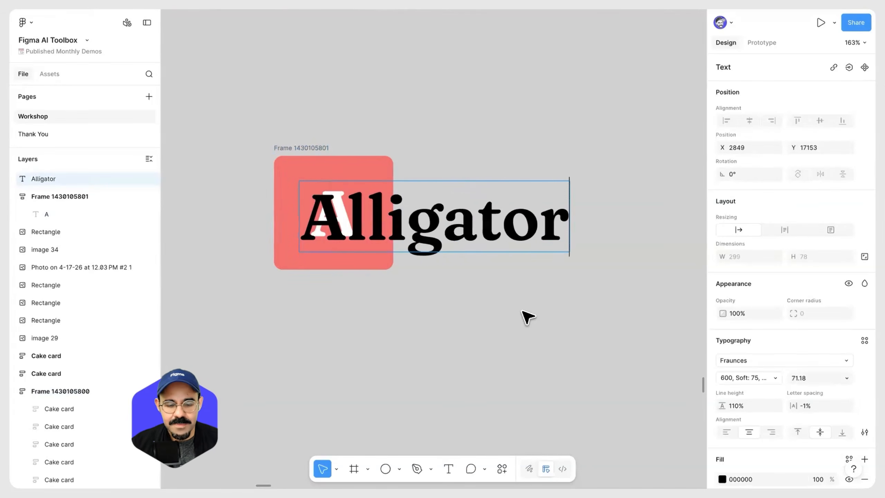
left_click(520, 310)
left_click_drag(433, 302, 370, 320)
left_click_drag(501, 243, 623, 330)
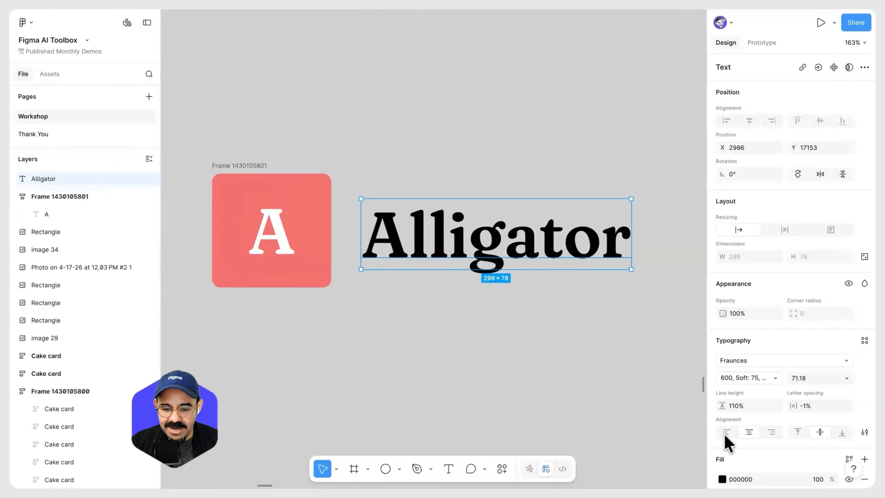
left_click(529, 300)
Step: Select the letter tile and the Alligator text together and wrap them in a horizontal auto layout frame
scroll(464, 304, "down", 2)
scroll(465, 304, "right", 2)
scroll(464, 304, "down", 2)
left_click_drag(186, 116, 573, 313)
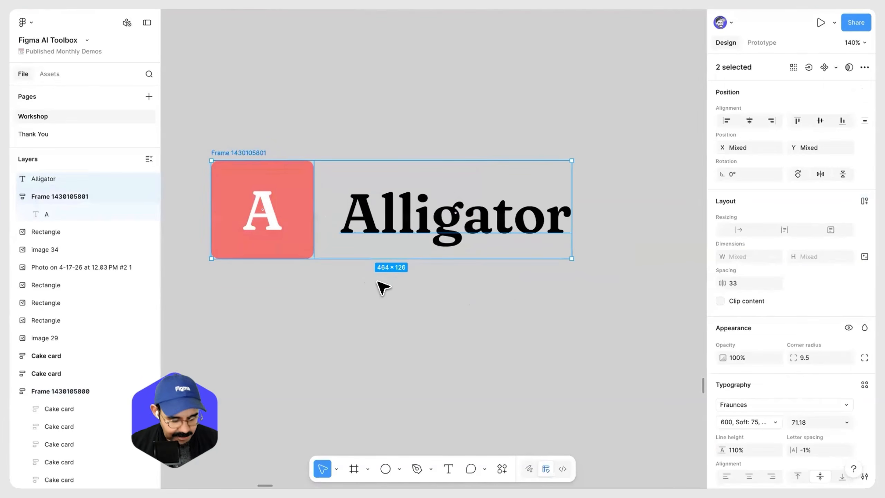
key("shift+a")
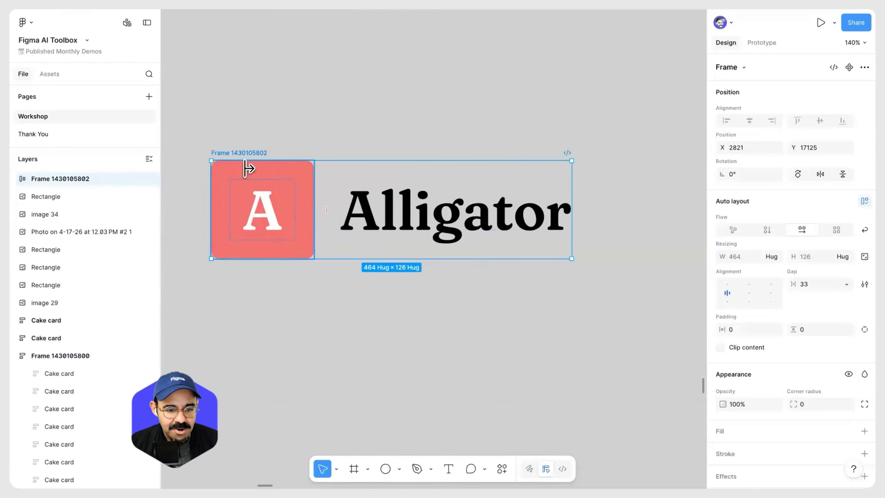
Step: Set the outer auto layout frame's padding to 32 on all four sides
left_click(253, 149)
left_click(252, 153)
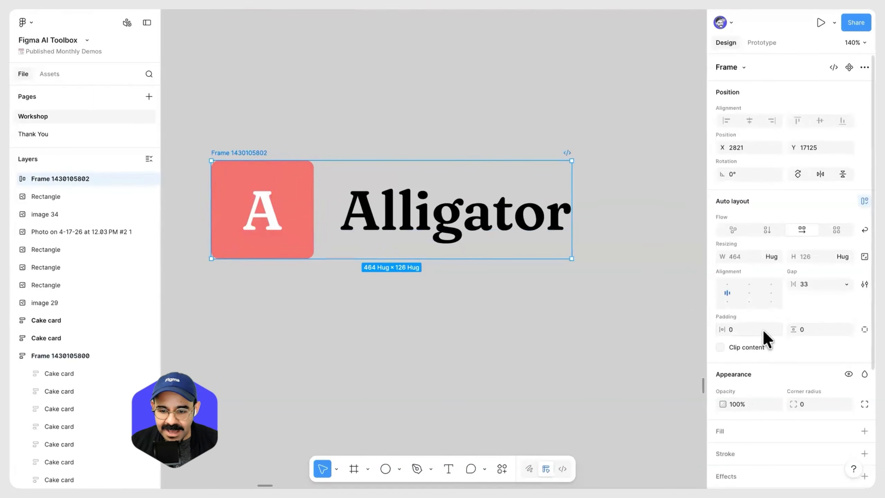
left_click(733, 330)
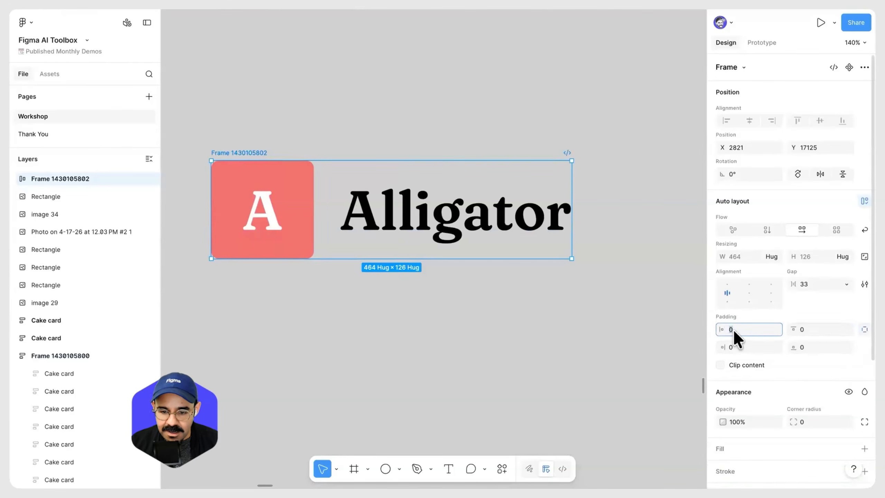
type("2")
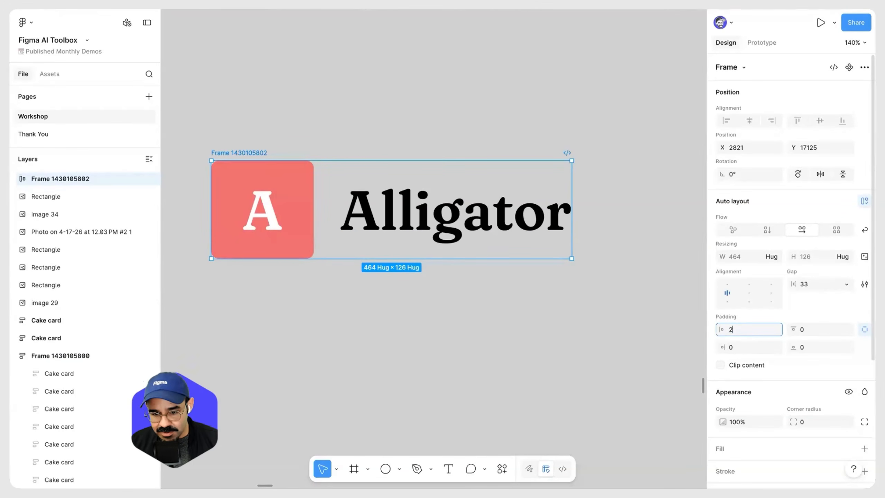
key("Return")
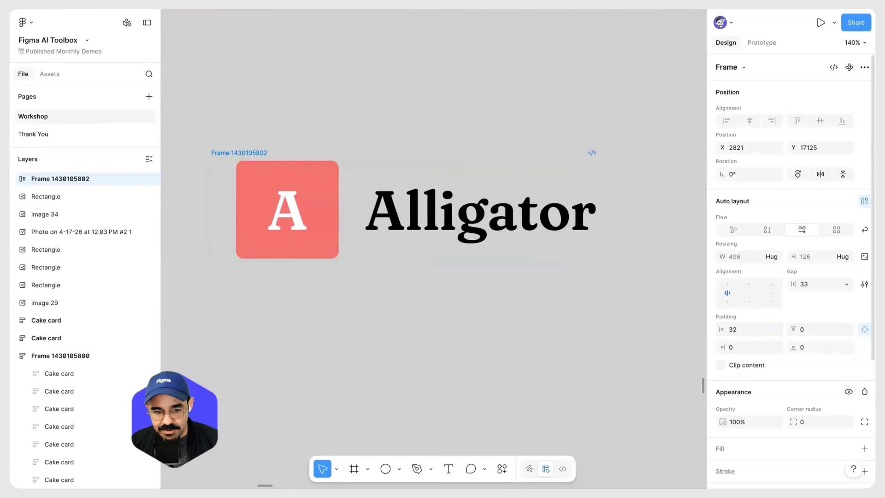
left_click(755, 328)
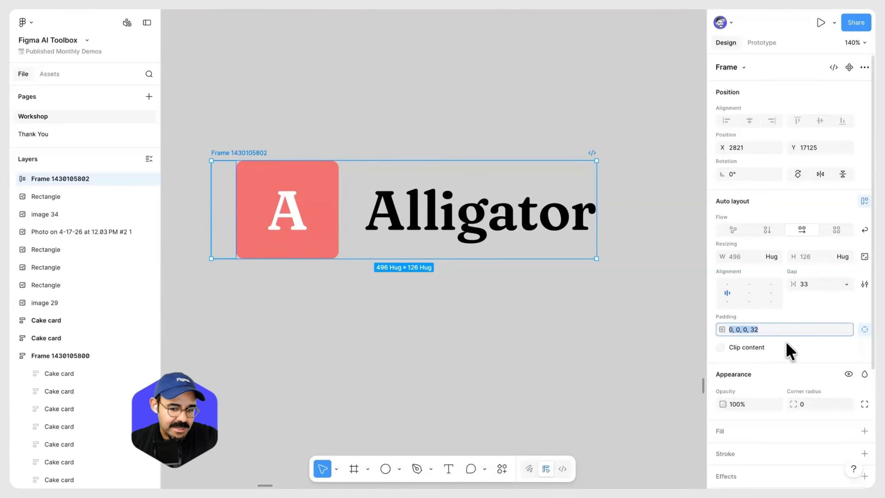
type("32")
key("Return")
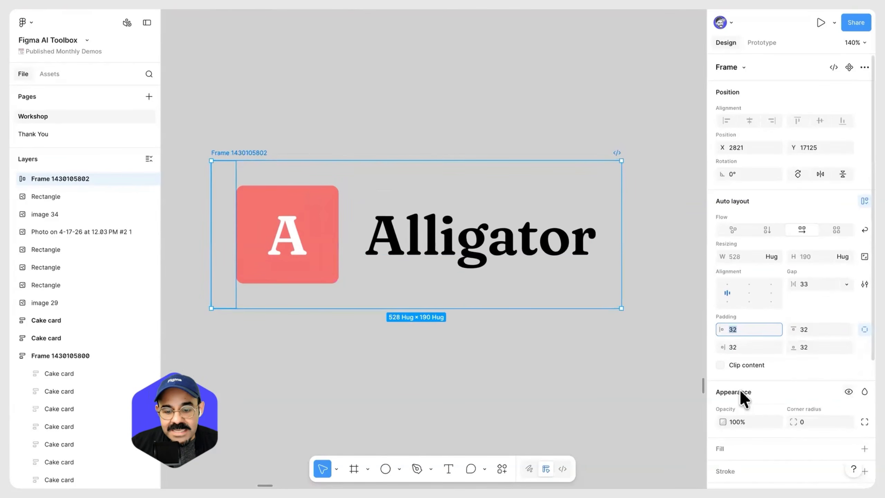
Step: Give the outer frame a light gray EBEBEB fill and a corner radius of 48
scroll(739, 388, "down", 3)
left_click(721, 361)
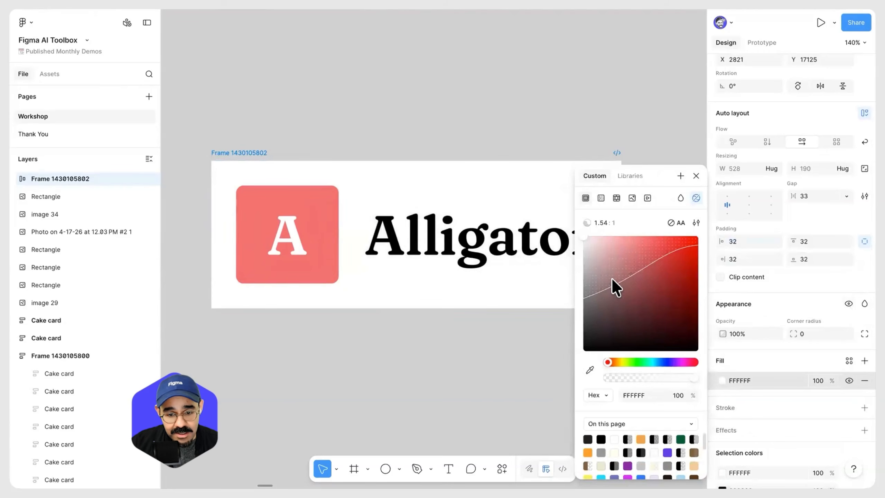
left_click_drag(595, 245, 577, 246)
left_click(474, 113)
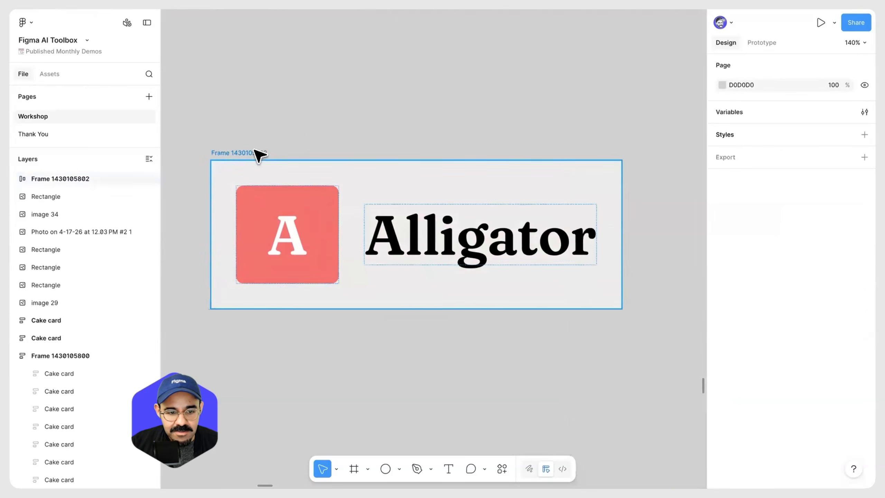
left_click(258, 155)
left_click_drag(790, 408, 43, 405)
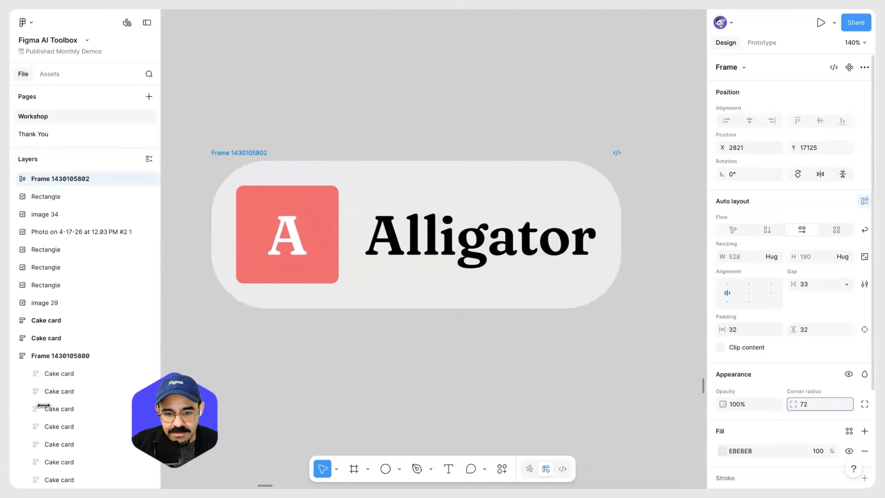
left_click(486, 394)
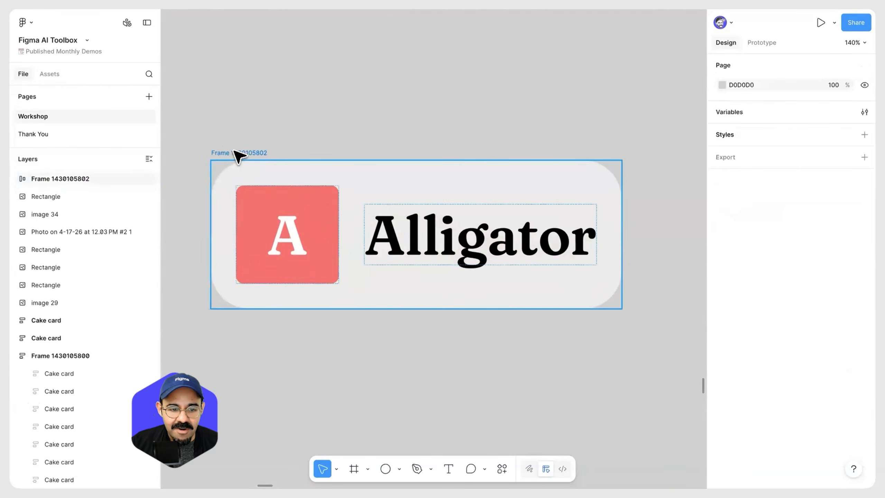
Step: Expand the Alligator card's layers and run the AI Rename layers action on the whole card
left_click(257, 154)
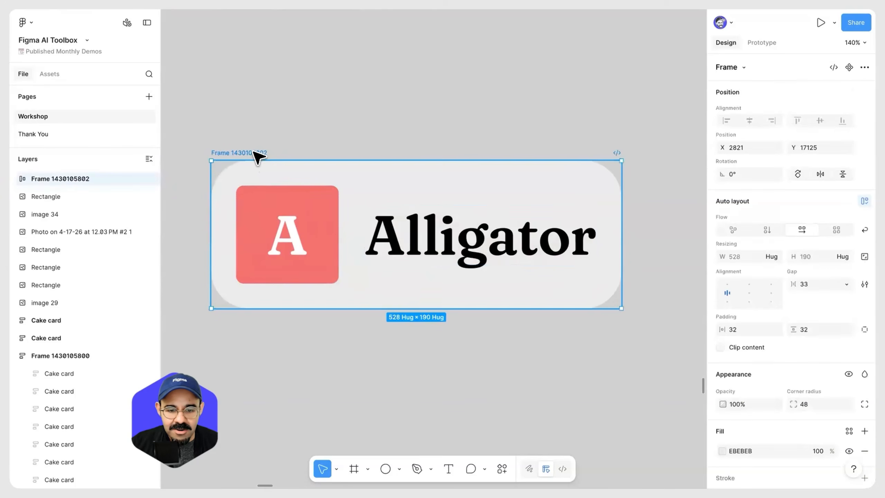
left_click(14, 178)
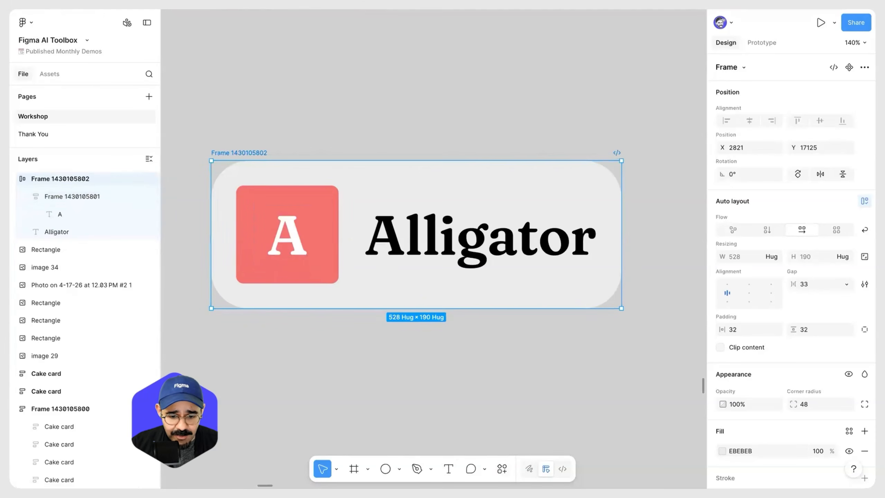
key("super+k")
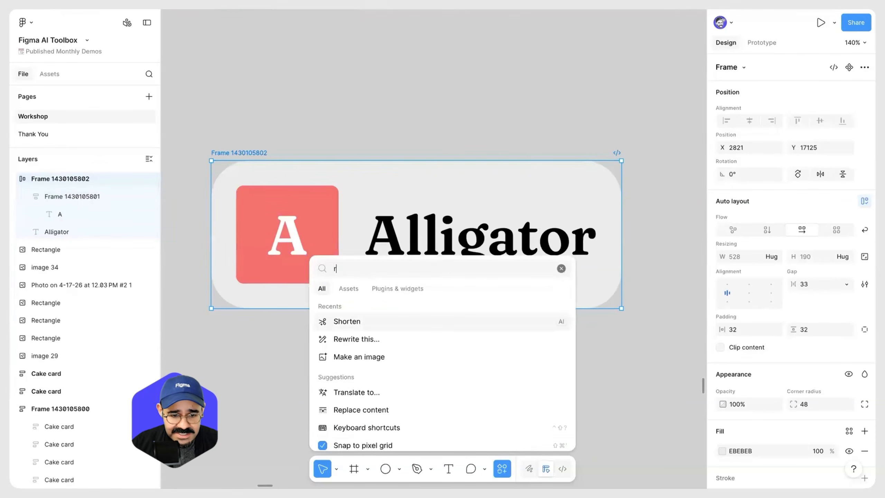
type("rename layers")
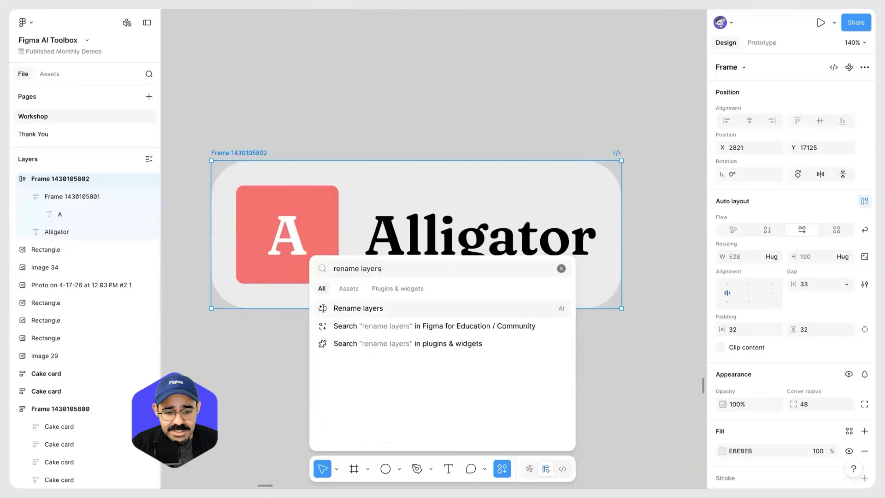
left_click(356, 308)
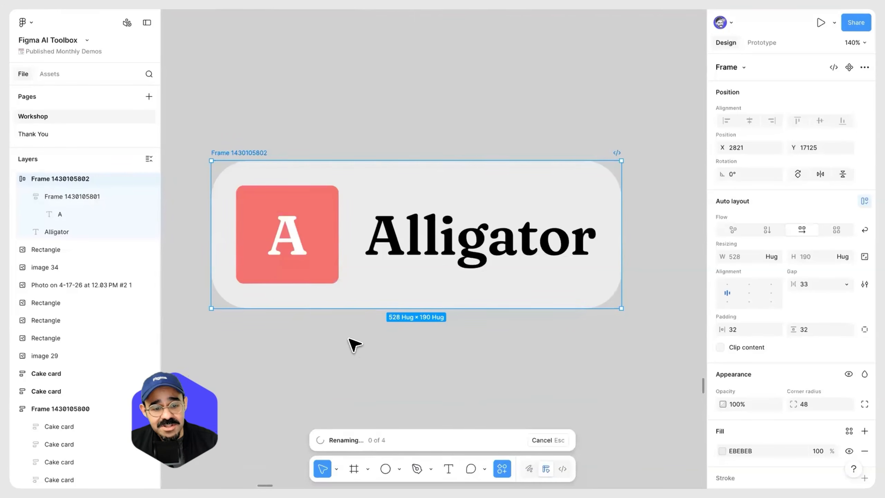
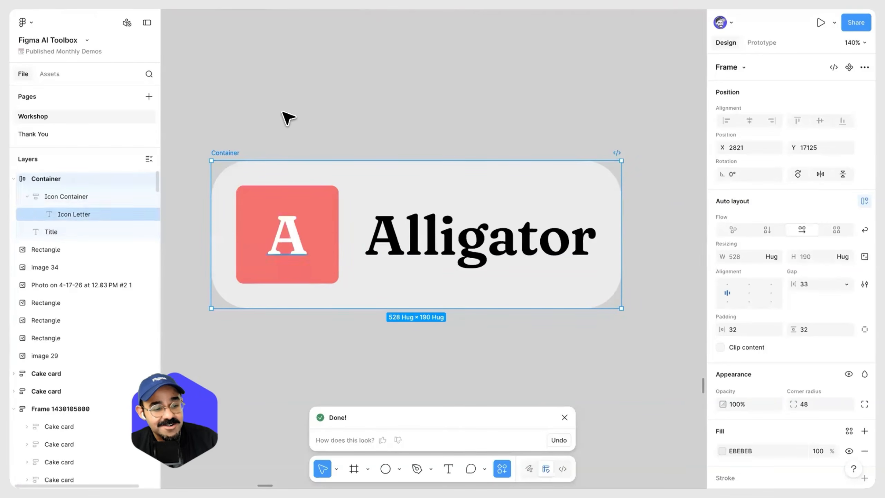
Step: Duplicate the Alligator card, placing the copy directly below the original with a gap of about 25
scroll(311, 110, "down", 4)
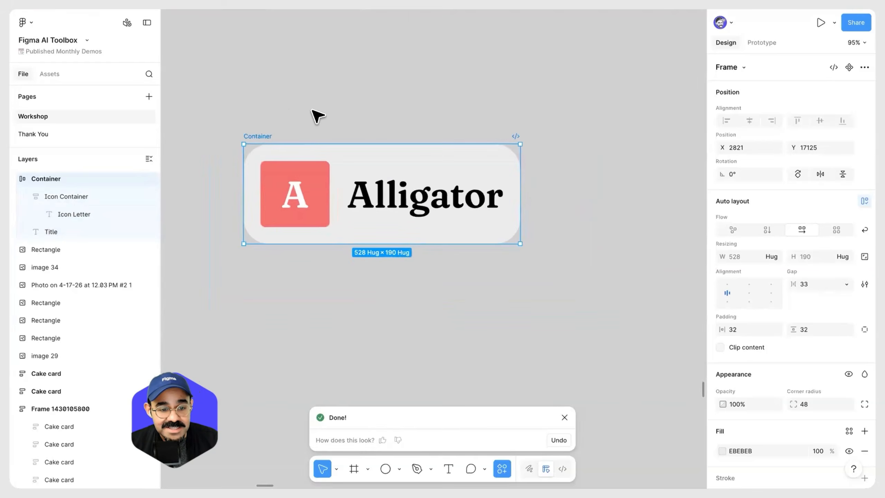
left_click(311, 110)
left_click_drag(352, 99, 387, 59)
left_click(310, 102)
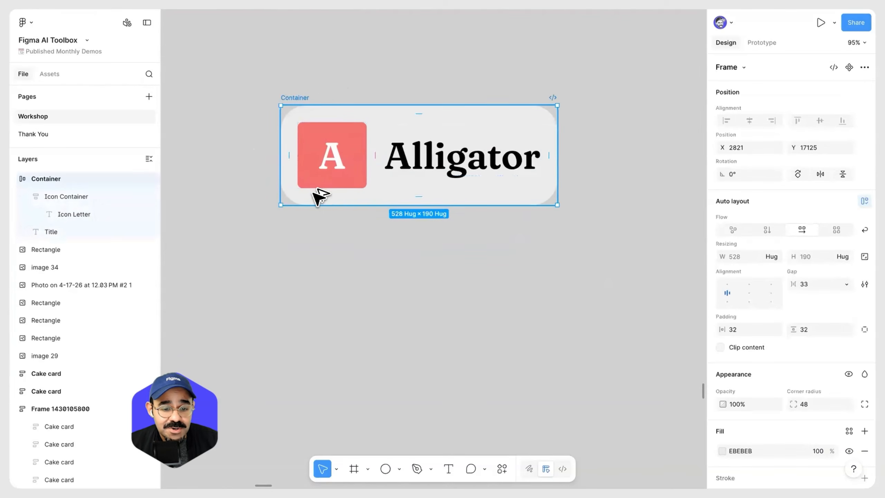
key("ctrl+d")
Step: Change the duplicated card's letter to B and its title to Butterfly
double_click(329, 279, "ctrl")
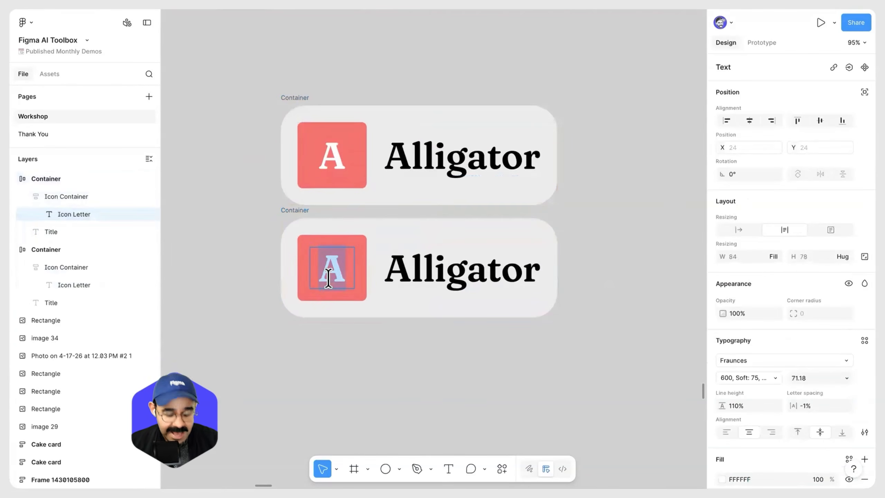
type("B")
double_click(461, 268)
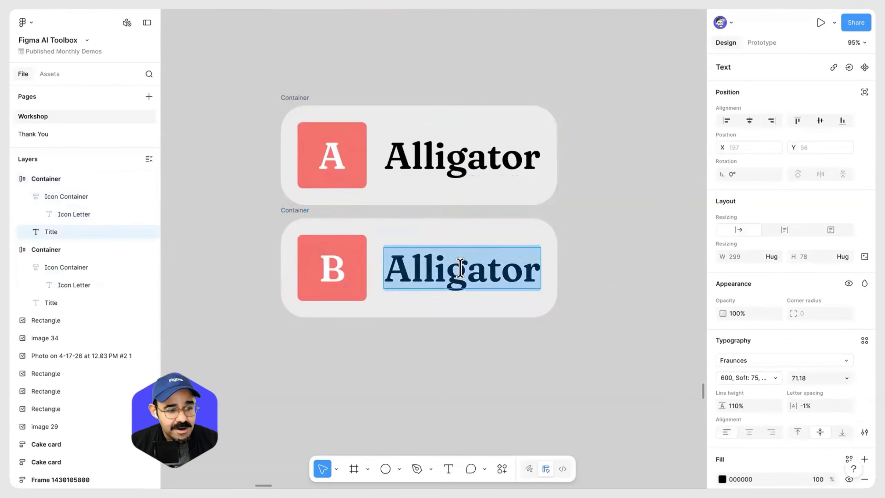
type("Butterfly")
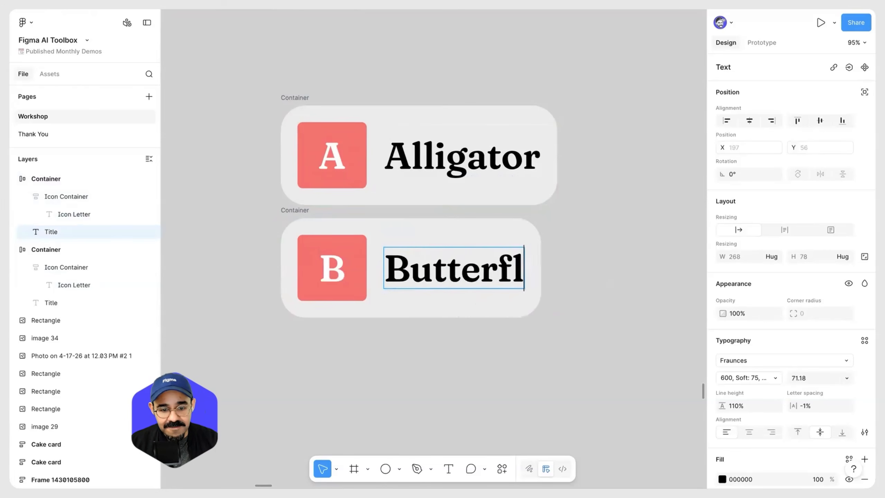
left_click(448, 364)
Step: Try replacing the Alligator card's title with asdasdasd and undo the text edit
left_click_drag(262, 79, 596, 357)
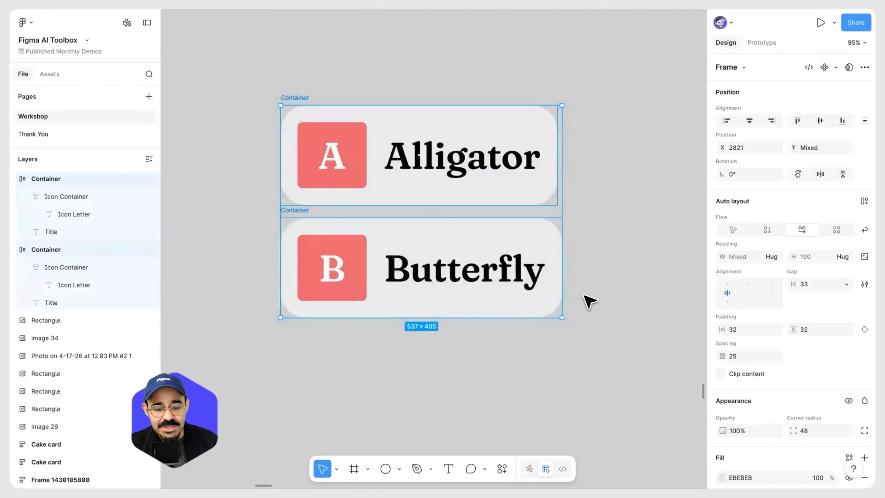
left_click(588, 274)
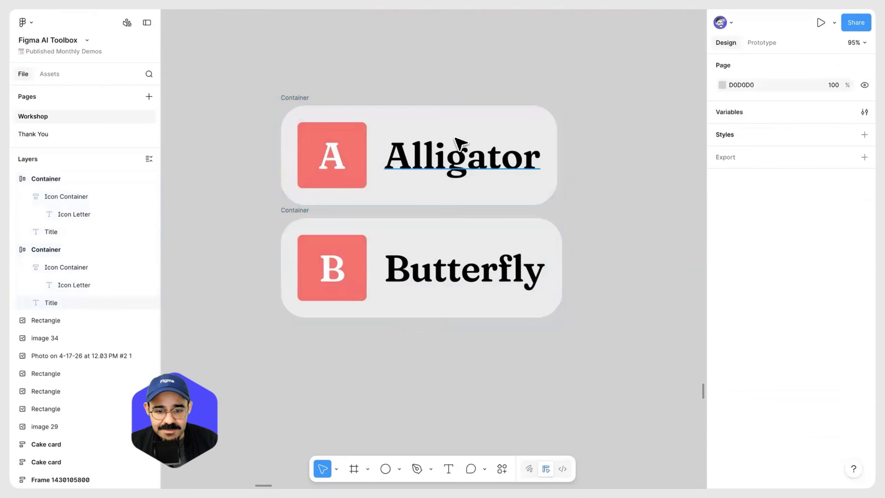
double_click(502, 167)
type("asdasdasd")
key("ctrl+z")
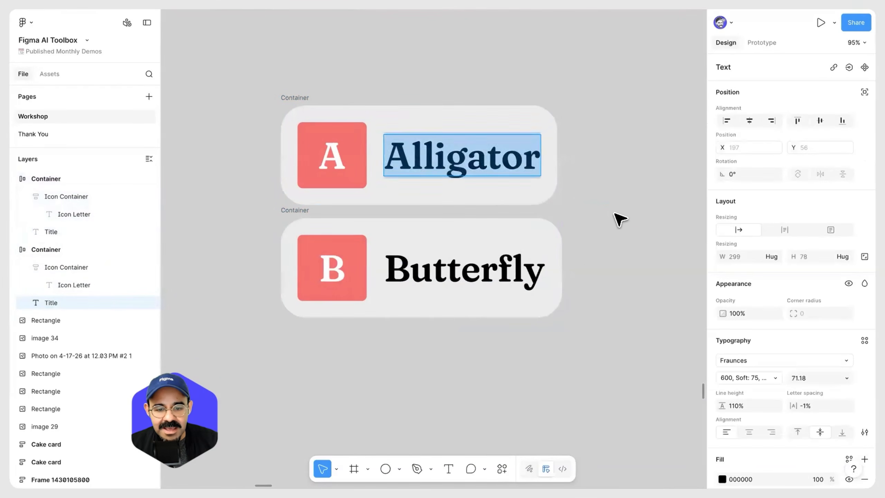
left_click(273, 79)
Step: Wrap the Alligator and Butterfly cards in a vertical auto layout frame and rename it List
left_click_drag(242, 65, 571, 349)
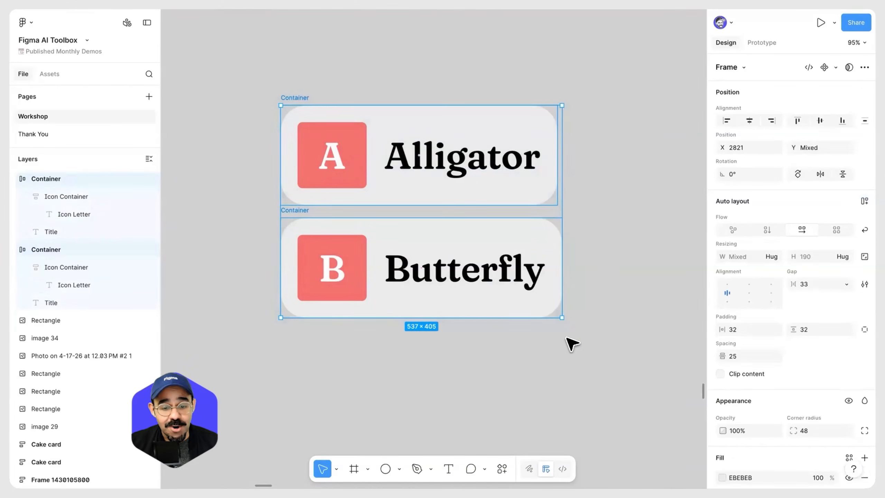
key("shift+a")
double_click(311, 98)
type("List")
key("Return")
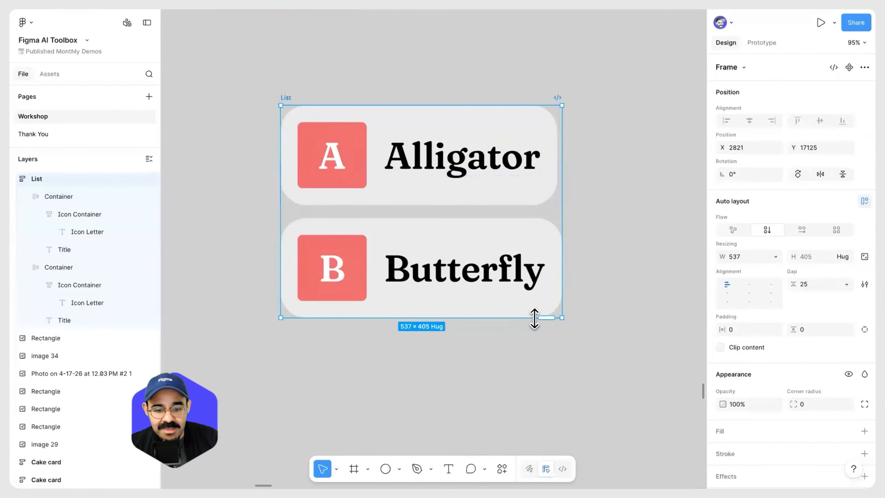
Step: Extend the List frame downward with its bottom handle so it generates seven more animal cards, continuing the alphabet from C to I
scroll(552, 321, "down", 3)
scroll(547, 315, "down", 3)
left_click_drag(541, 267, 557, 448)
scroll(589, 322, "down", 7)
scroll(589, 321, "down", 5)
left_click_drag(548, 226, 561, 381)
scroll(577, 347, "down", 2)
scroll(565, 272, "down", 4)
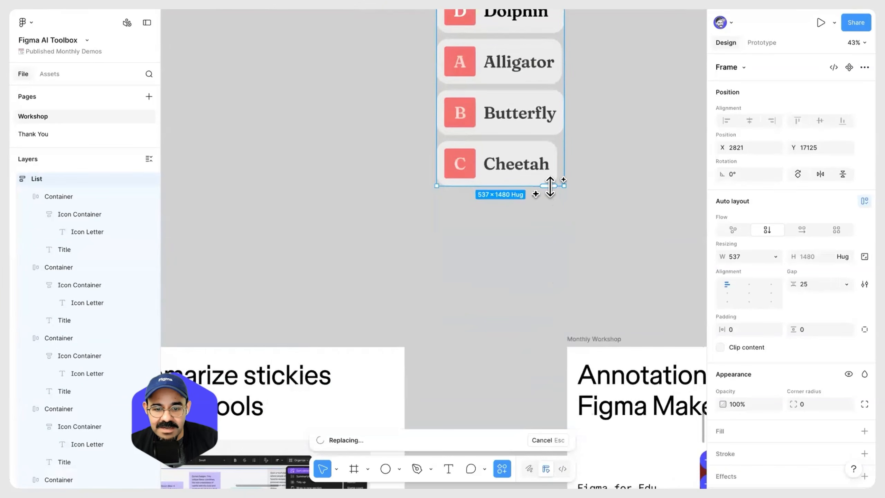
left_click_drag(549, 185, 547, 302)
left_click(601, 180)
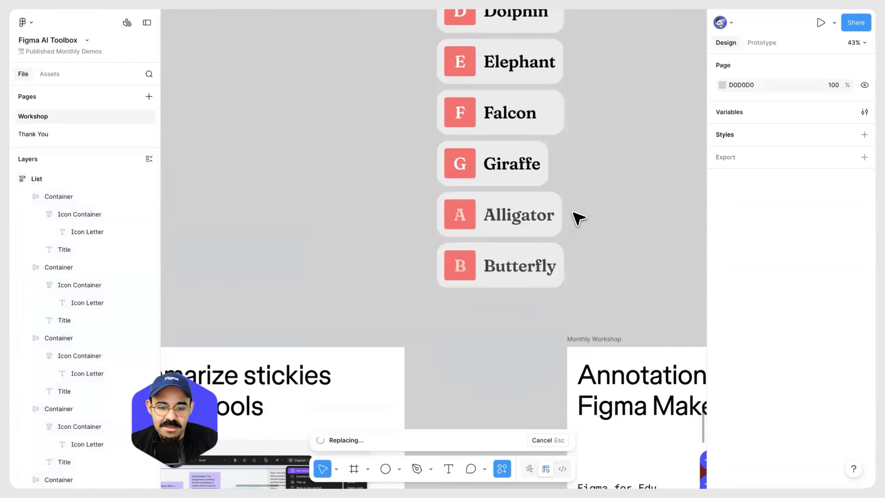
Step: Reposition the List frame on the canvas to about X 2632, Y 16816, beneath the existing app screen
scroll(504, 249, "up", 1)
scroll(504, 248, "up", 3)
left_click_drag(620, 150, 547, 305)
left_click(632, 37)
left_click_drag(632, 37, 540, 395)
scroll(558, 139, "up", 5)
scroll(541, 127, "down", 2)
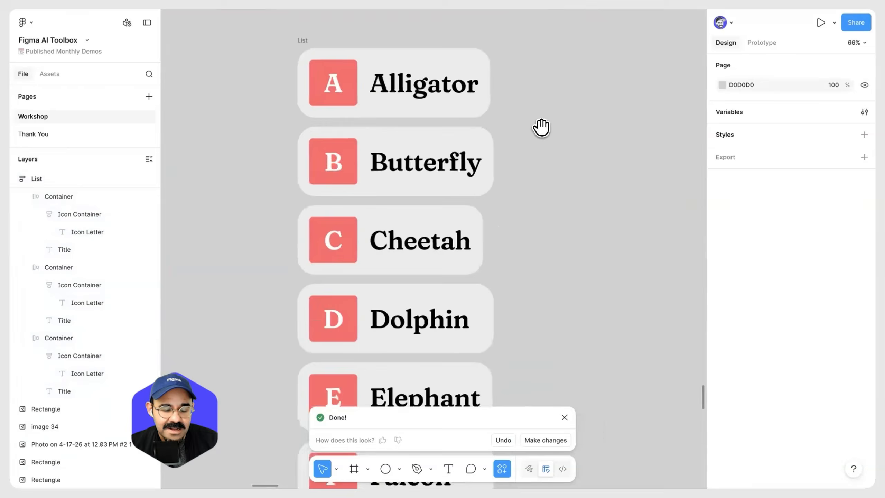
left_click_drag(329, 102, 330, 53)
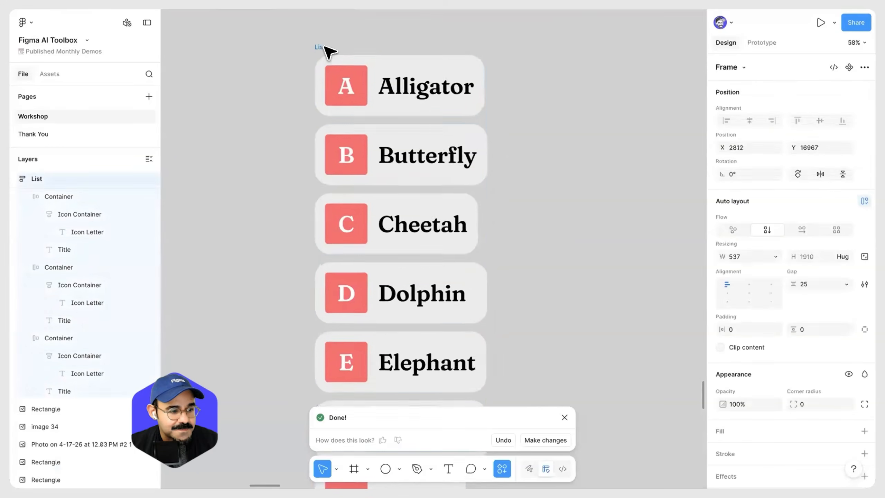
left_click(268, 176)
scroll(261, 184, "down", 4)
scroll(251, 193, "up", 1)
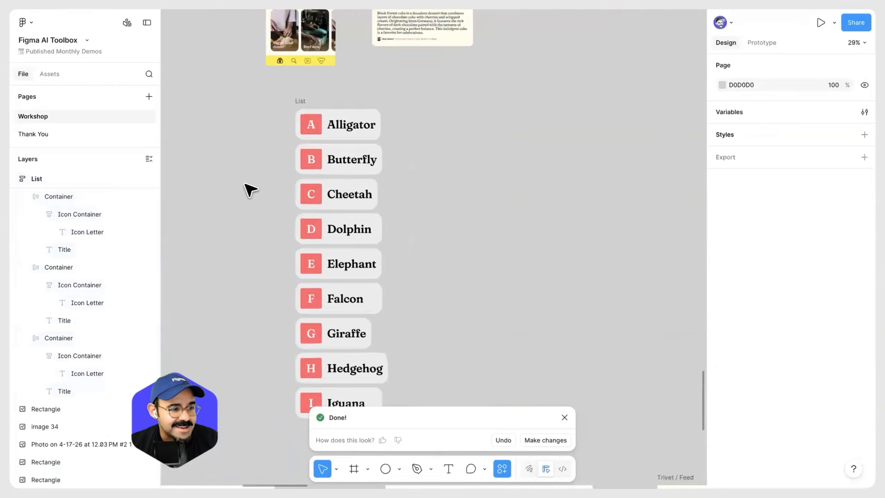
left_click_drag(296, 95, 277, 83)
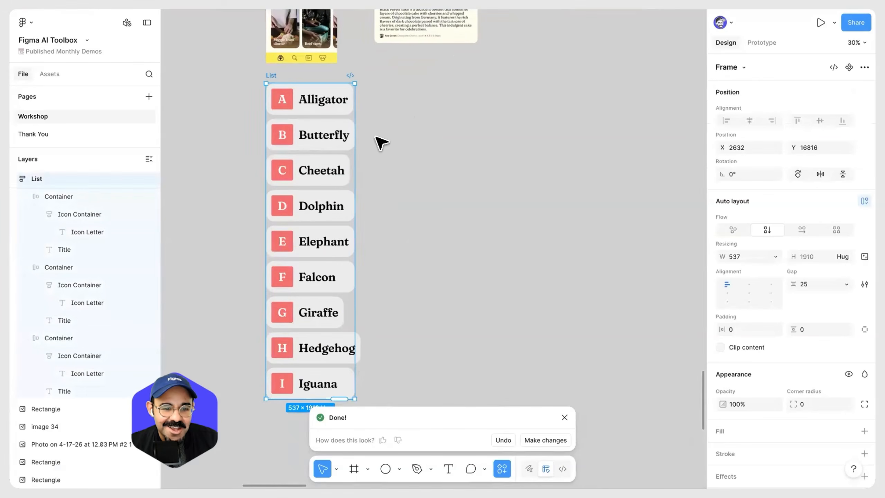
Step: Dismiss the AI completion notice and widen the List frame to about 1070
left_click(415, 331)
scroll(327, 247, "up", 2)
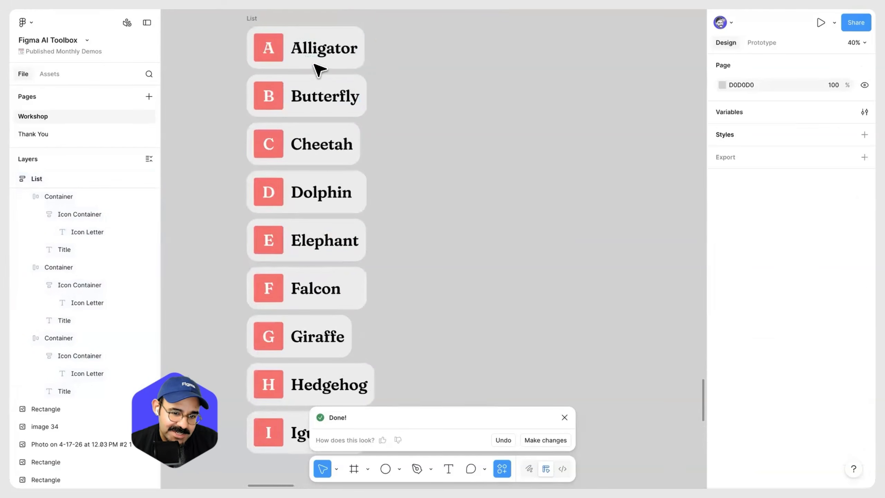
scroll(456, 214, "down", 2)
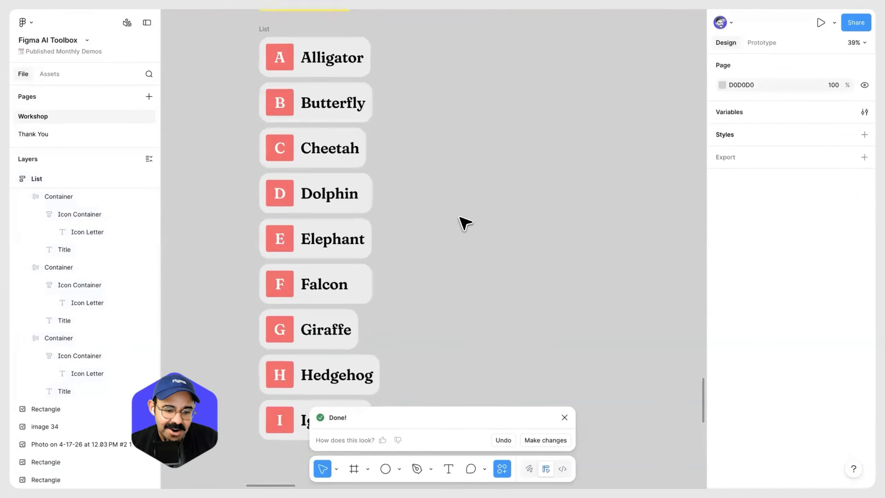
scroll(345, 97, "up", 1)
left_click(296, 57)
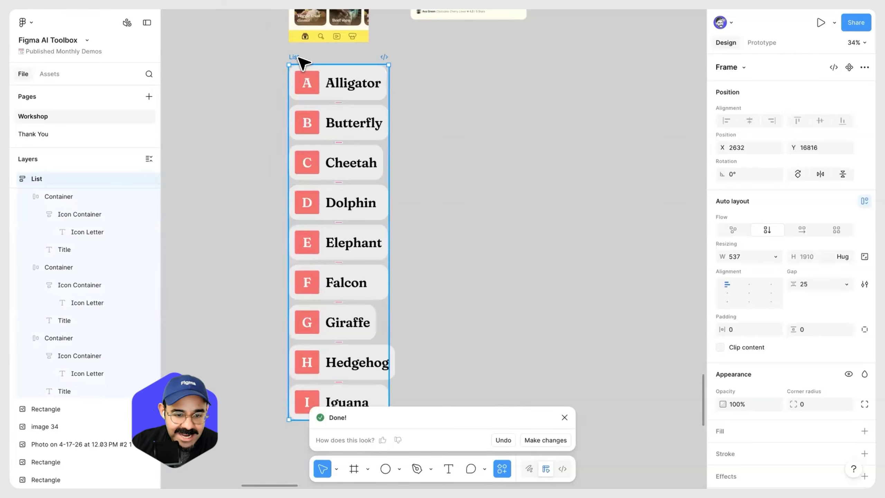
left_click(564, 417)
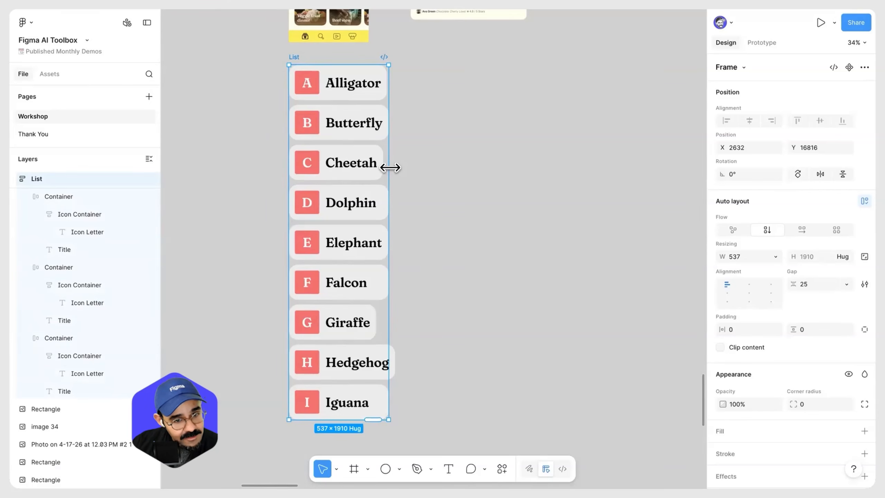
left_click_drag(434, 171, 487, 171)
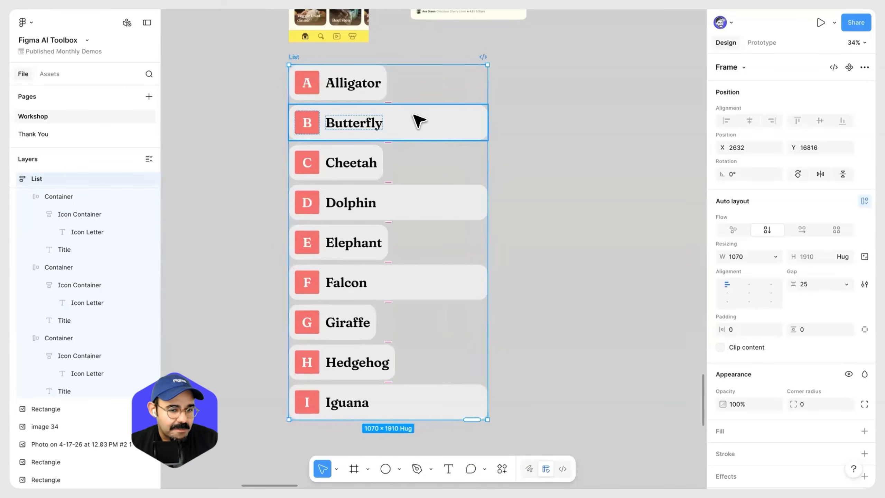
Step: Select all nine cards inside the List frame, try setting their width to Fill container, and undo the change
left_click(297, 60)
left_click(297, 58)
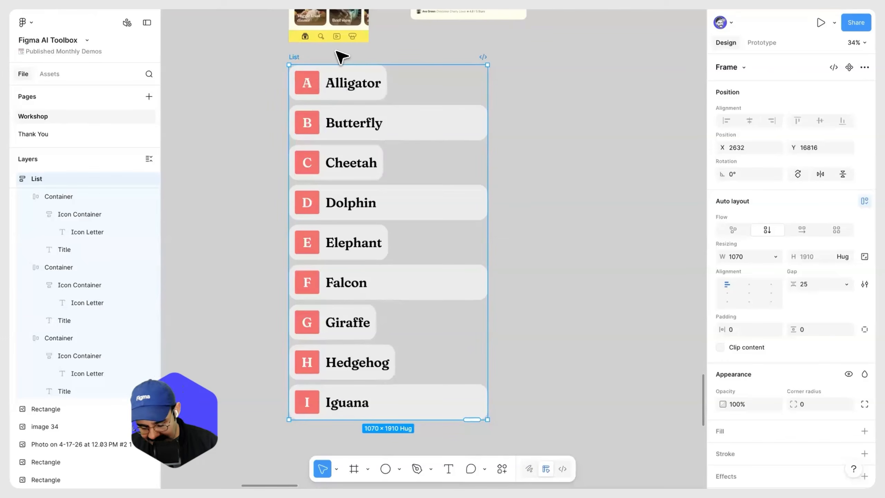
key("Return")
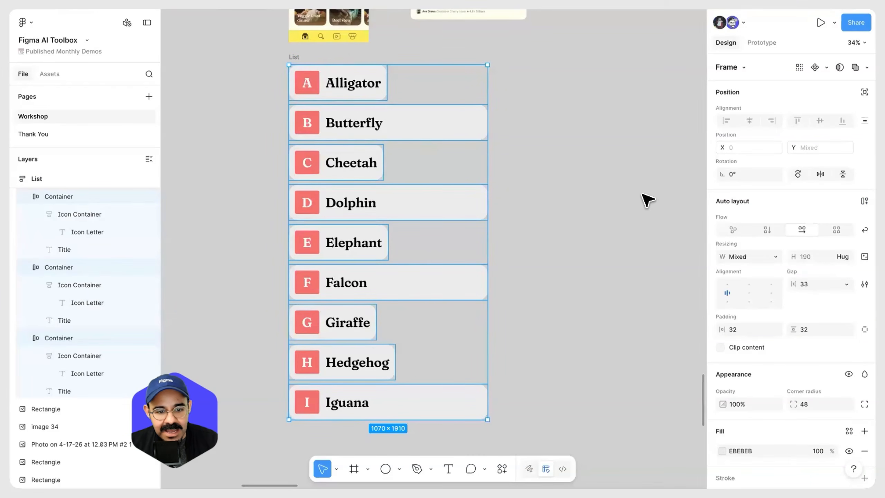
key("shift+Return")
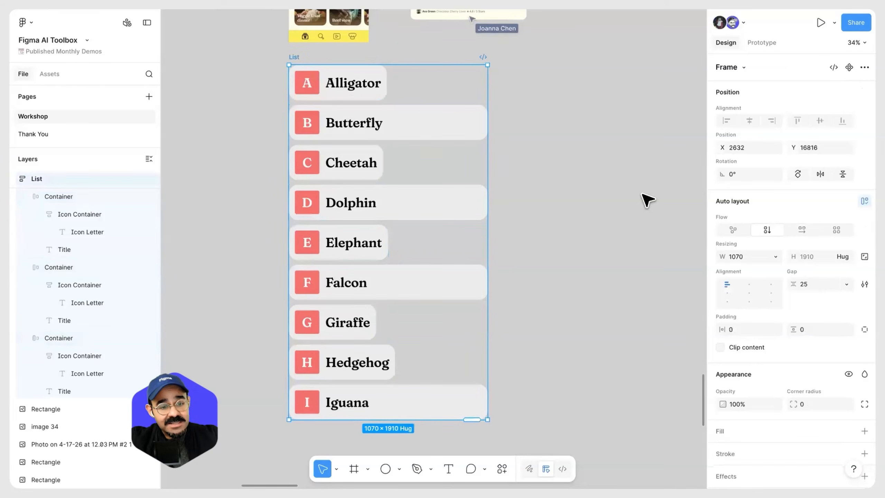
key("Return")
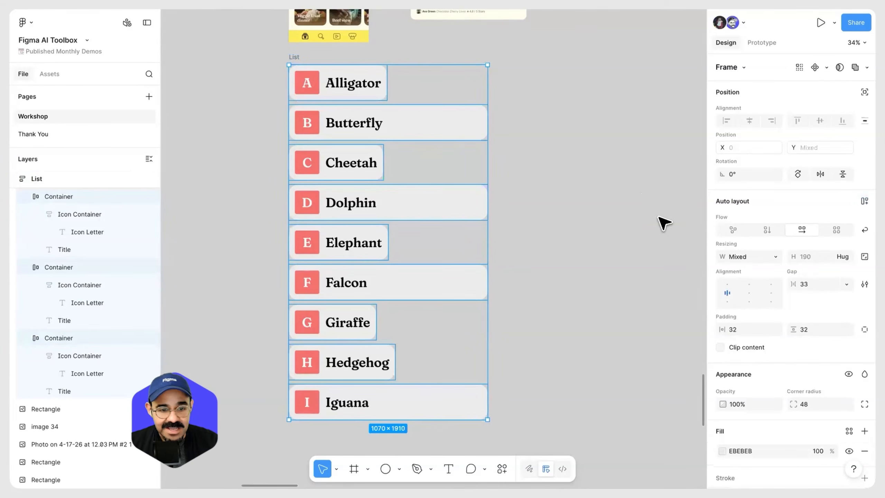
left_click(775, 258)
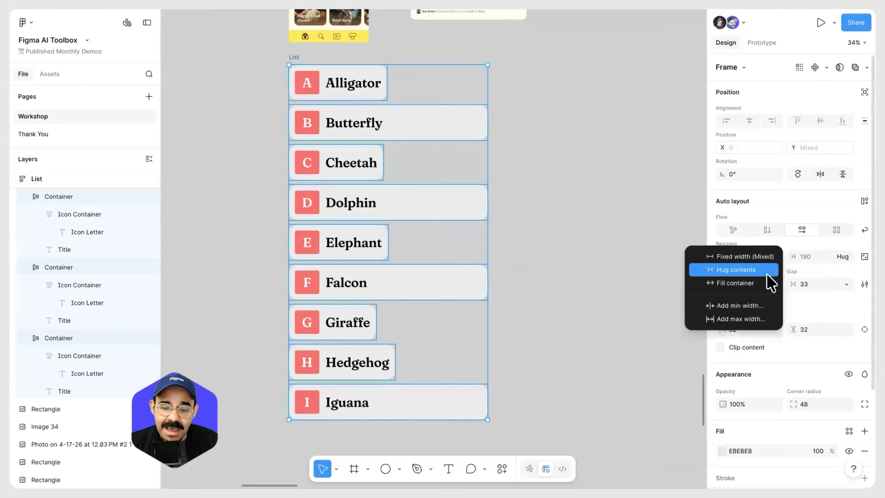
left_click(767, 282)
left_click(601, 260)
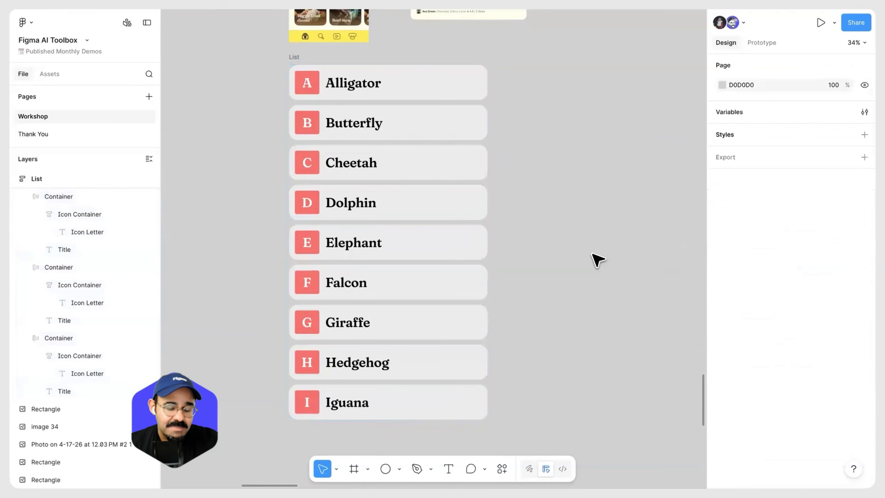
key("super+z")
key("super+z")
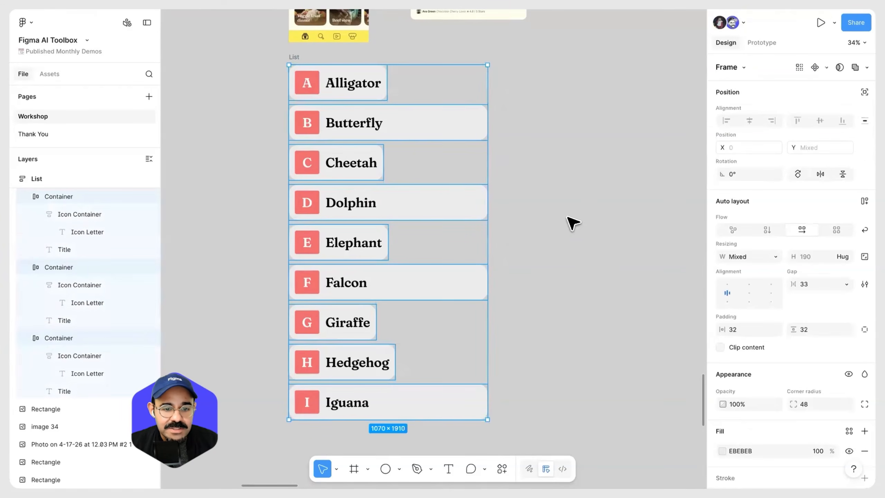
key("Escape")
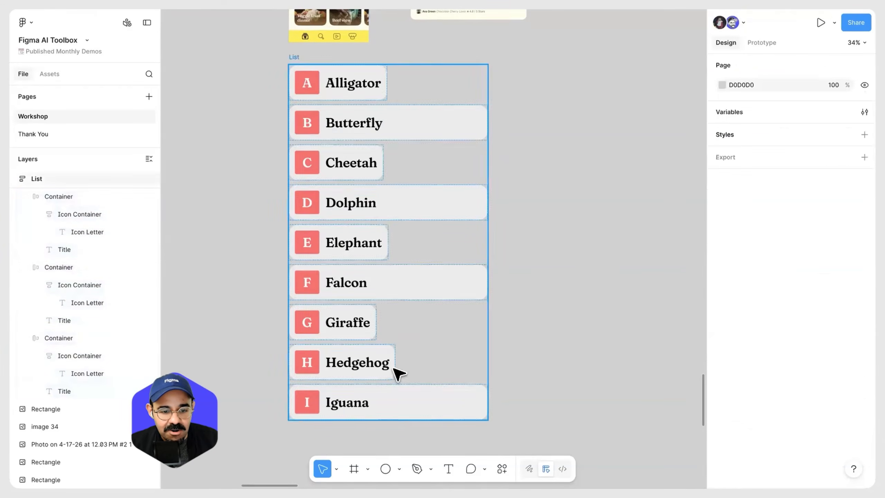
Step: Set the width of every card inside the List frame to Fill container
left_click(296, 57)
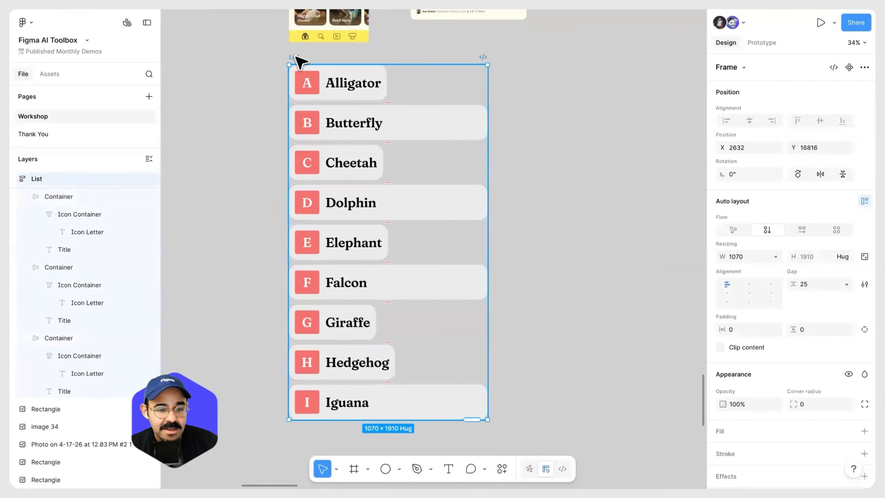
key("Return")
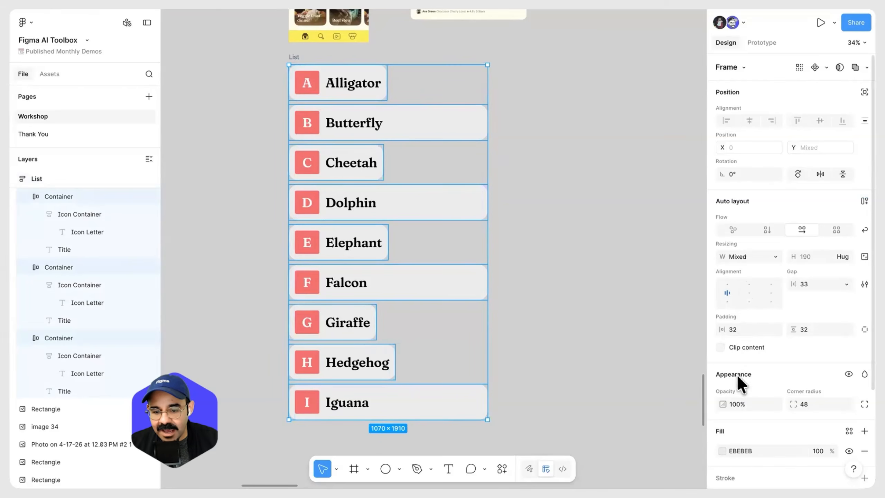
left_click(775, 257)
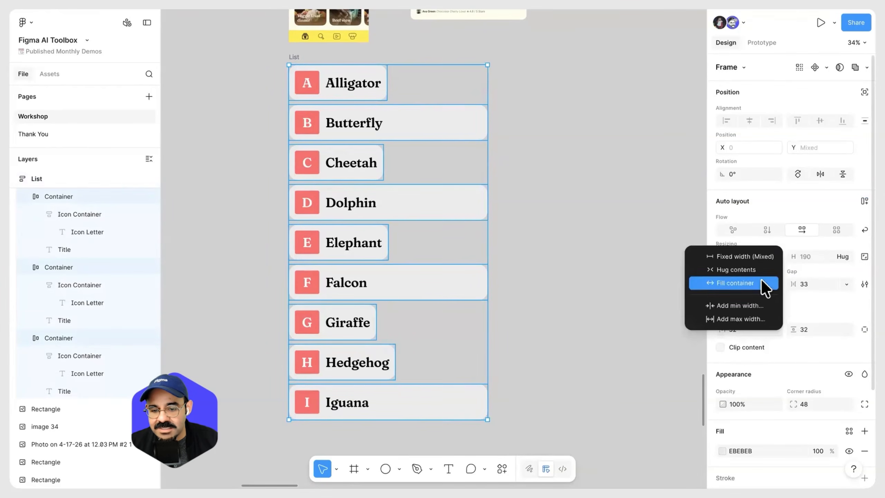
left_click(766, 283)
left_click(577, 271)
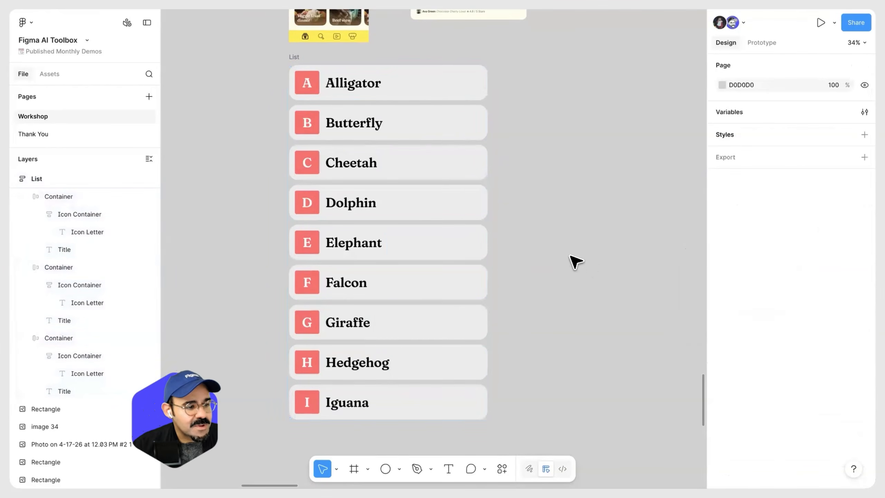
Step: Delete all cards from Butterfly through Iguana, keeping only the Alligator card in the List frame
left_click(443, 132)
left_click(438, 158, "shift")
left_click(436, 199, "shift")
left_click(432, 254, "shift")
left_click(423, 289, "shift")
left_click(422, 326, "shift")
left_click(420, 366, "shift")
left_click(409, 406, "shift")
key("Delete")
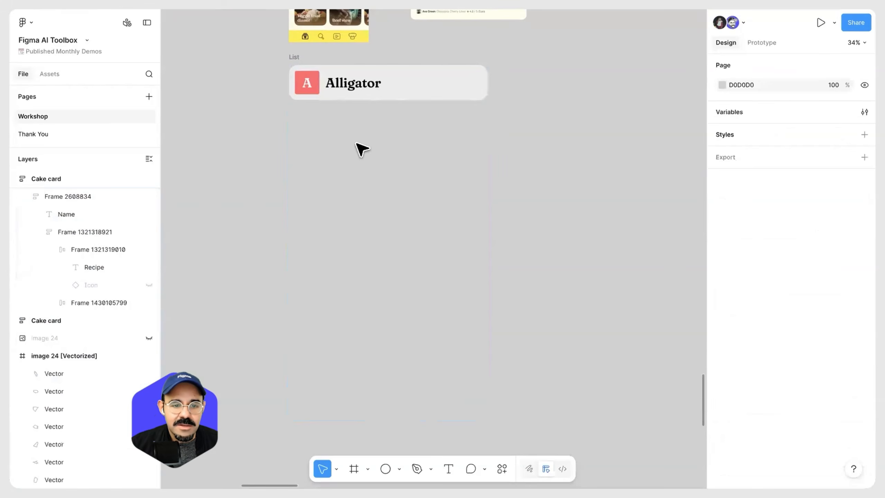
Step: Select the Container layer of the Alligator card within the List frame
left_click(400, 90)
left_click(56, 198)
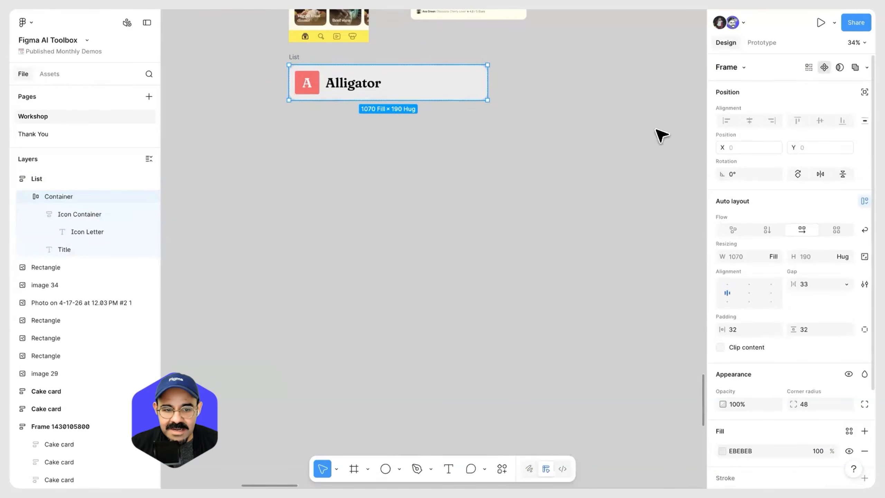
Step: Turn the Alligator row container into a component and place it beside the list frame, keeping an instance inside the list
key("ctrl+alt+k")
left_click_drag(382, 134, 250, 216)
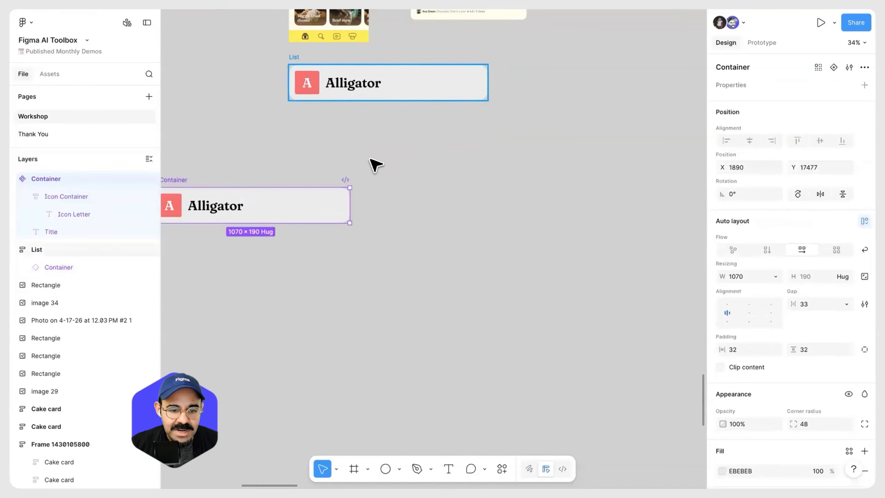
left_click_drag(370, 159, 362, 189)
left_click(302, 241)
left_click_drag(302, 244, 419, 264)
scroll(291, 202, "up", 3)
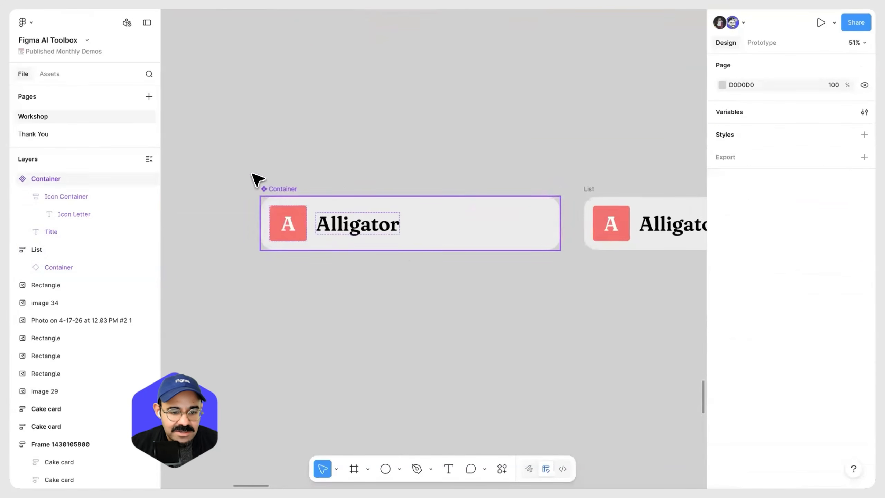
Step: Rename the Alligator row component as Animal
double_click(279, 189)
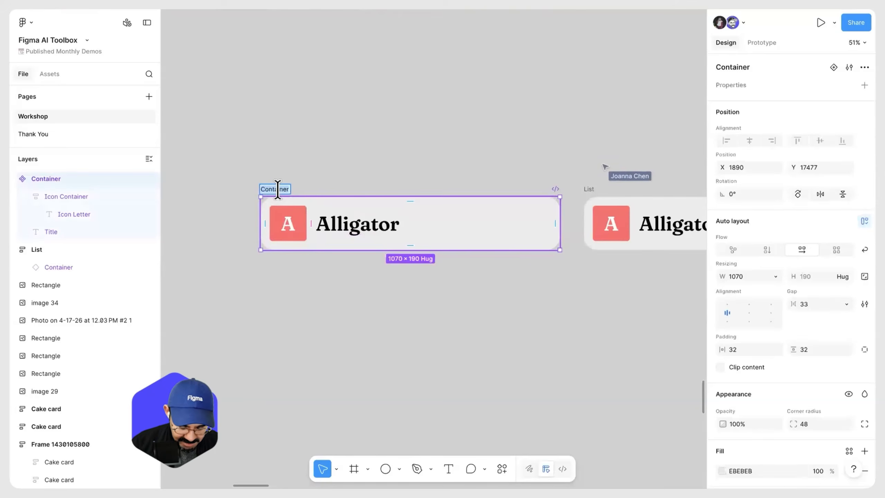
type("Animal")
key("Return")
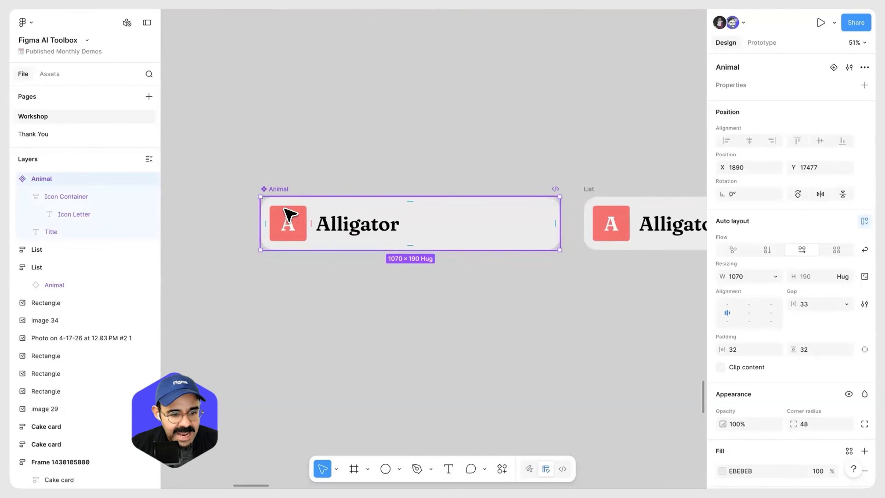
left_click(456, 132)
Step: Duplicate the Animal instance inside the list frame to add a second row below it
scroll(457, 132, "down", 1)
left_click_drag(456, 133, 377, 106)
scroll(417, 131, "right", 3)
left_click(408, 143)
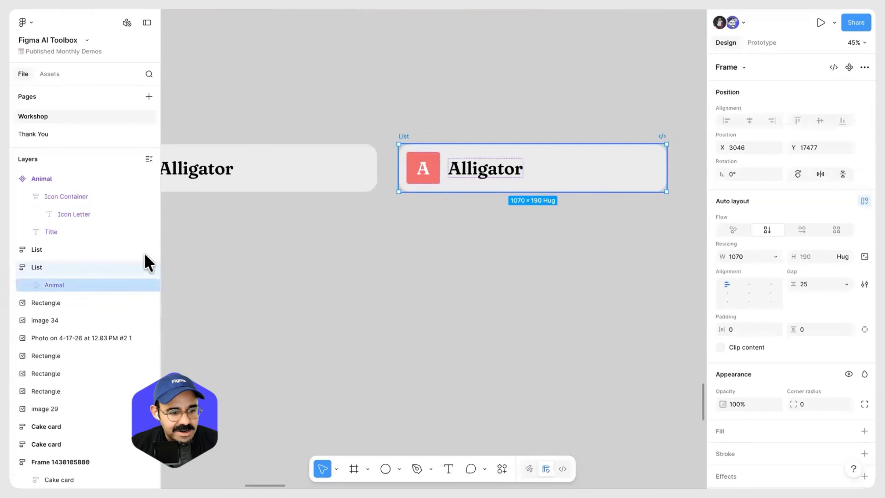
scroll(361, 240, "down", 2)
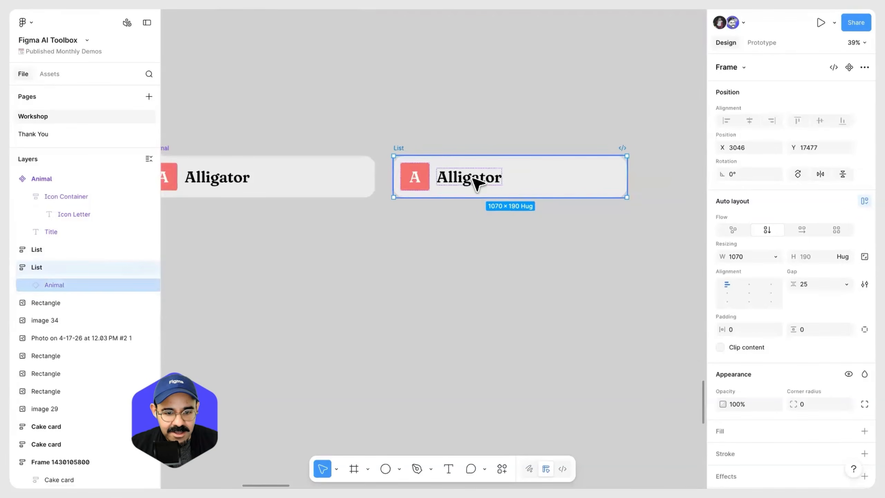
double_click(526, 182)
left_click(512, 240)
double_click(539, 180)
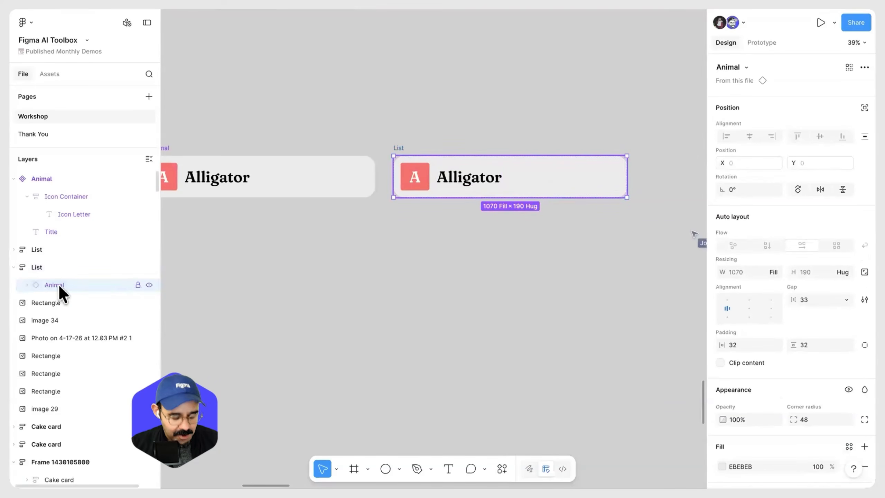
key("ctrl+d")
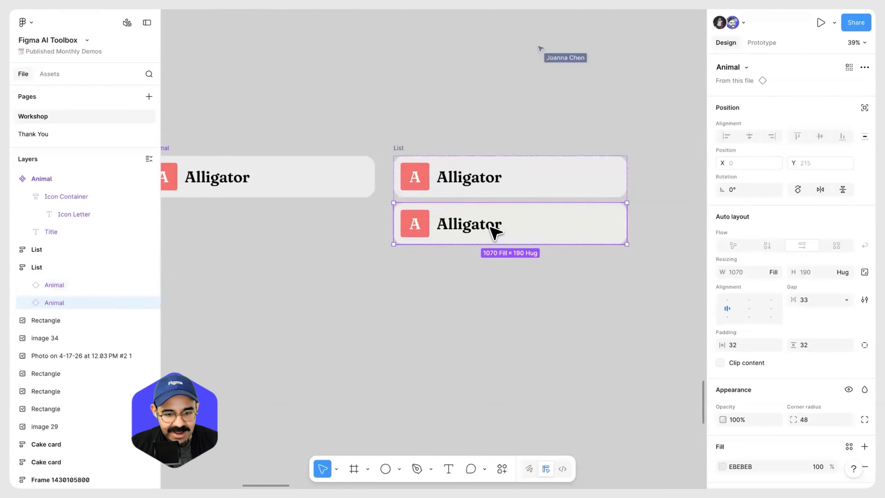
Step: Change the second row's icon letter to B and its title to Butterfly
double_click(415, 225)
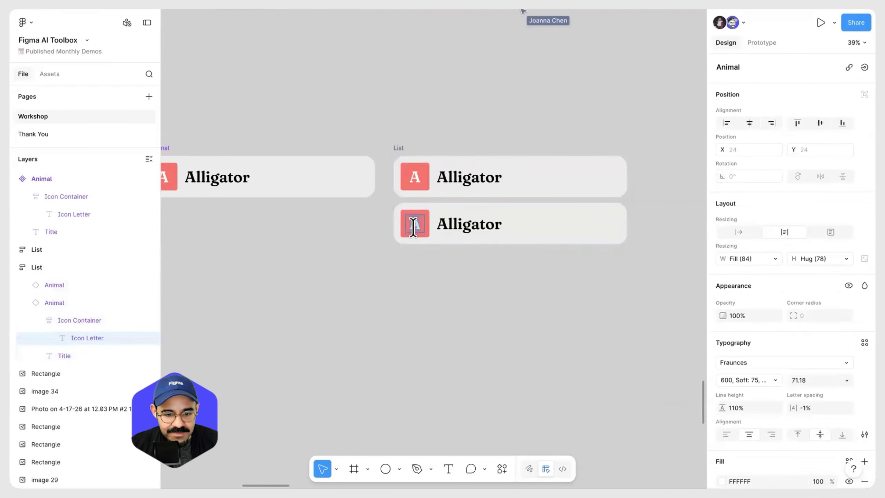
double_click(452, 224)
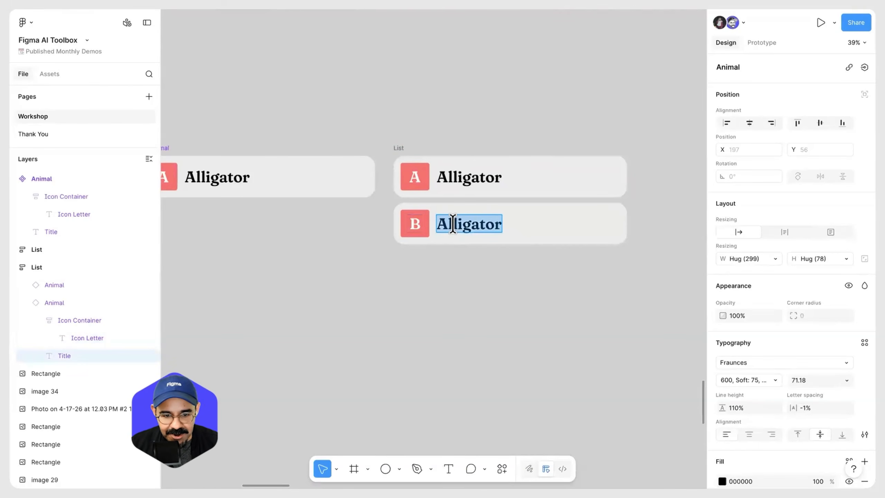
type("Butterfl")
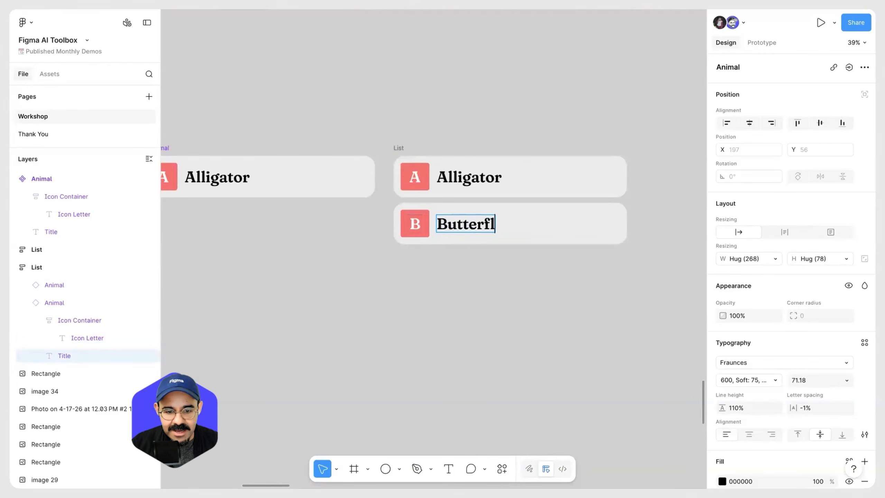
left_click(488, 279)
Step: Extend the list frame vertically to eight rows, letting the AI fill the added rows with further alphabetical animals
scroll(346, 166, "right", 3)
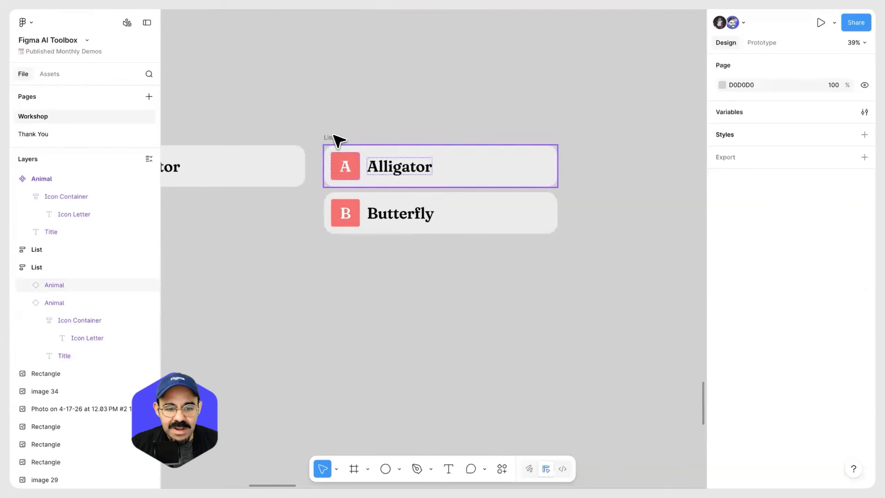
left_click(397, 164)
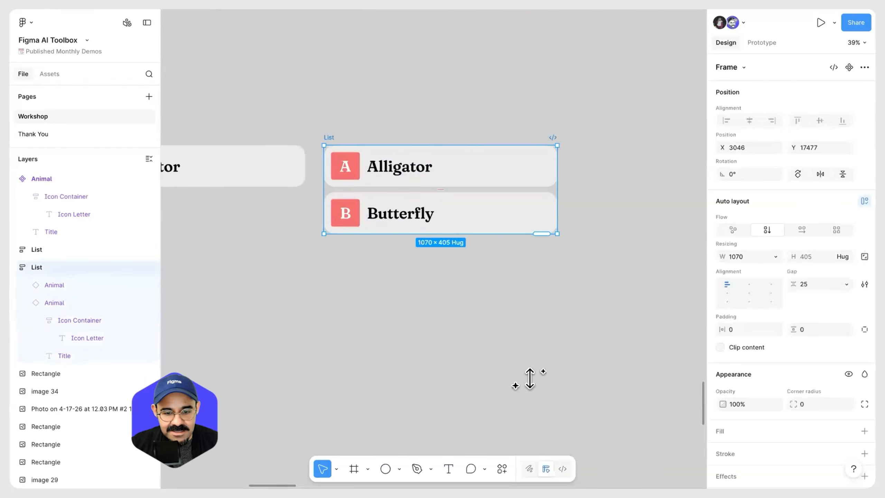
left_click_drag(530, 378, 528, 376)
scroll(504, 289, "down", 3)
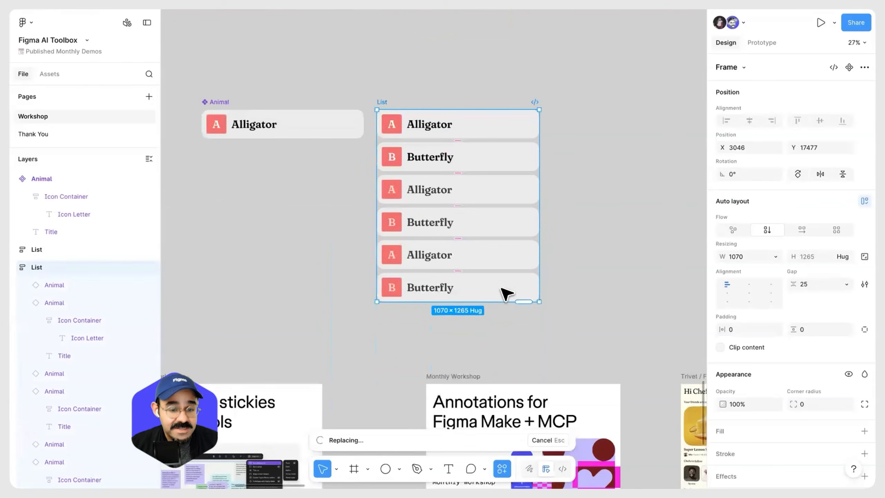
left_click_drag(517, 365, 519, 367)
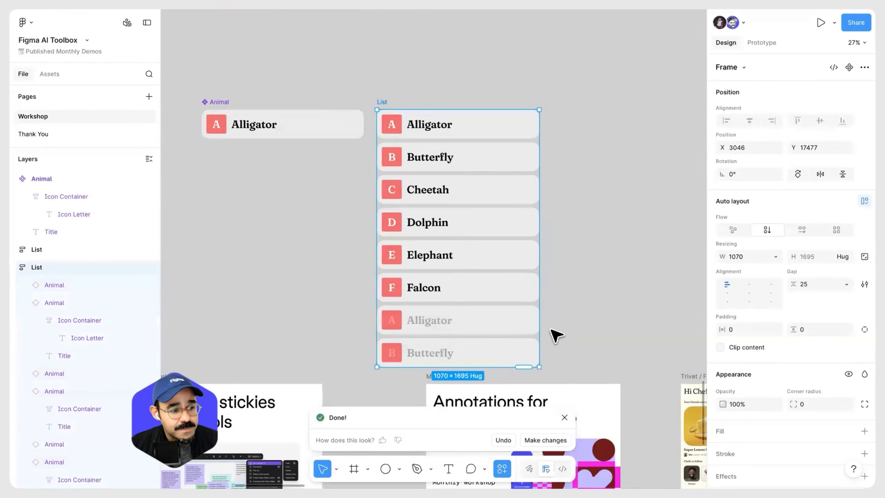
left_click(595, 274)
Step: Move the Animal component and the list frame together upward on the canvas, away from the Monthly Workshop frames below
left_click_drag(576, 278, 592, 227)
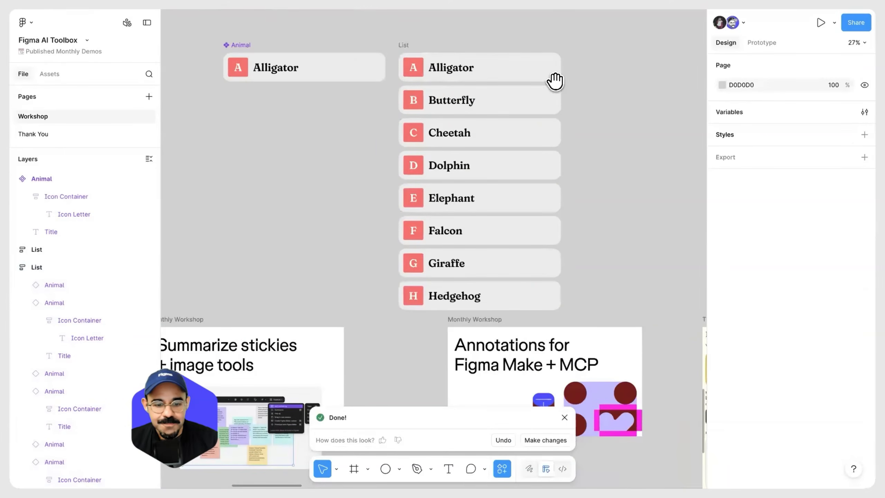
scroll(488, 108, "up", 2)
left_click(383, 120)
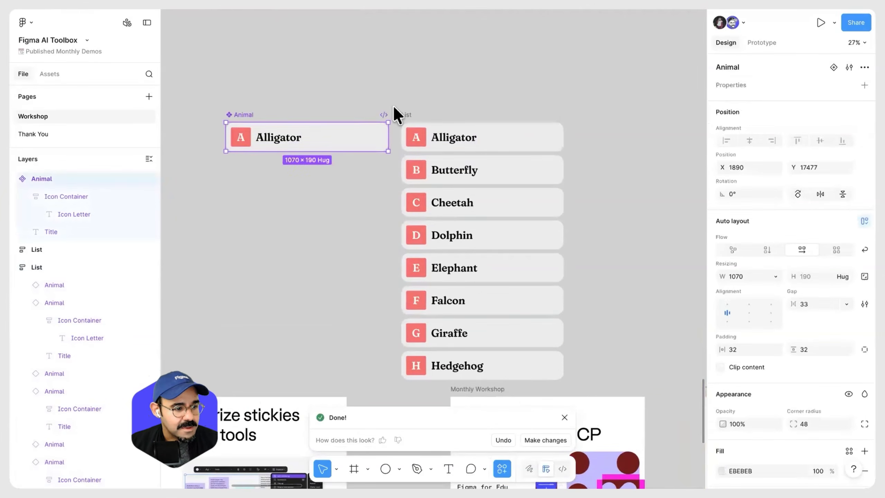
left_click(403, 116, "shift")
left_click_drag(324, 142, 326, 65)
left_click(330, 153)
Step: Translate the Lemon cake card in the Translate section into German with the AI translation command
scroll(330, 154, "down", 3)
scroll(348, 197, "up", 10)
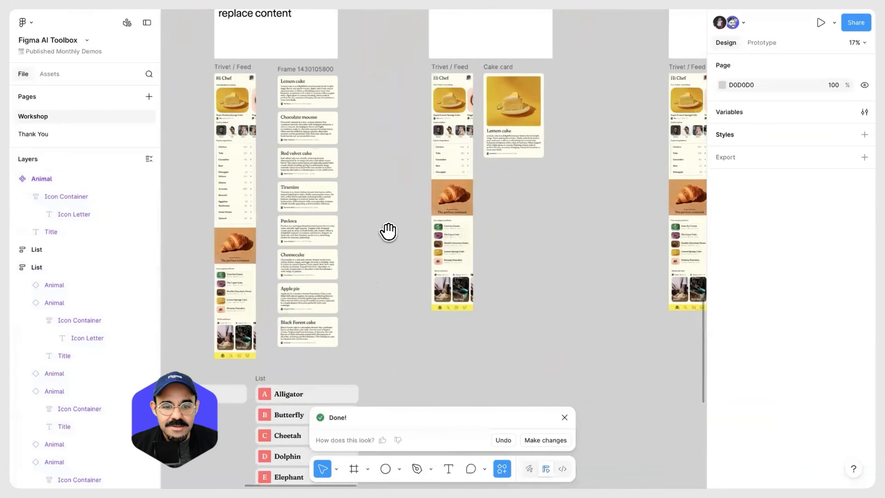
scroll(425, 139, "up", 4)
scroll(417, 130, "up", 3)
scroll(403, 168, "up", 3)
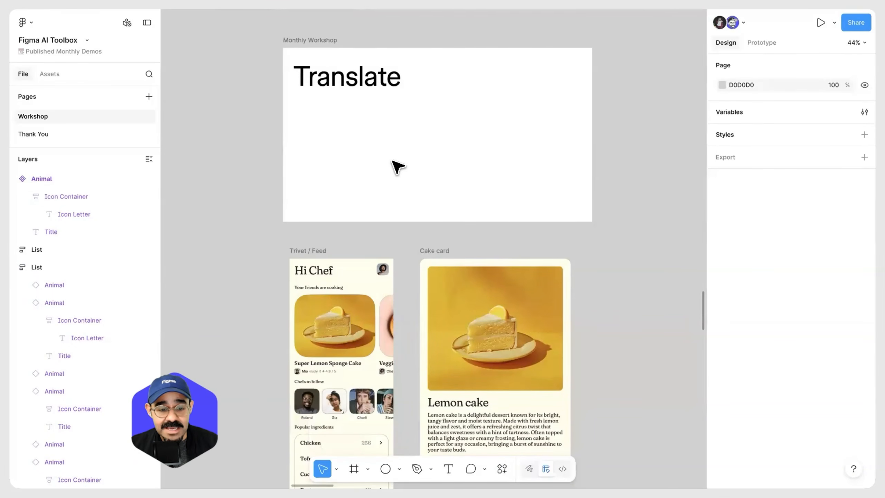
scroll(382, 170, "down", 2)
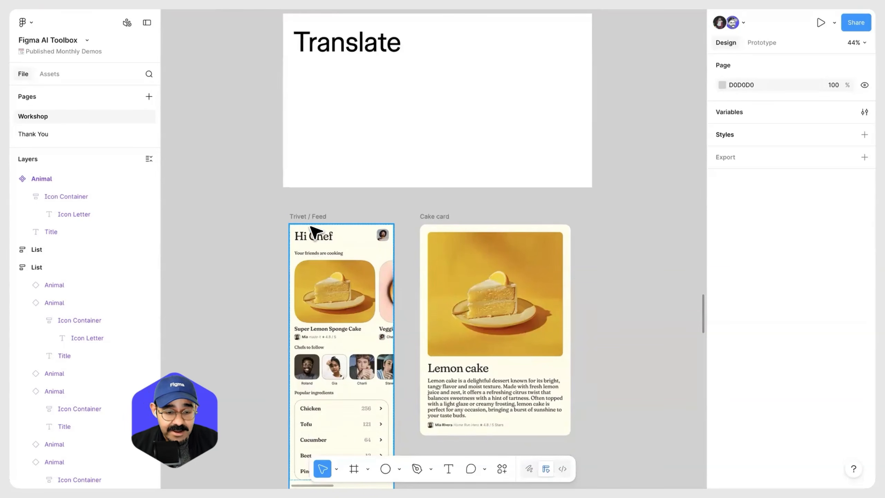
left_click(436, 220)
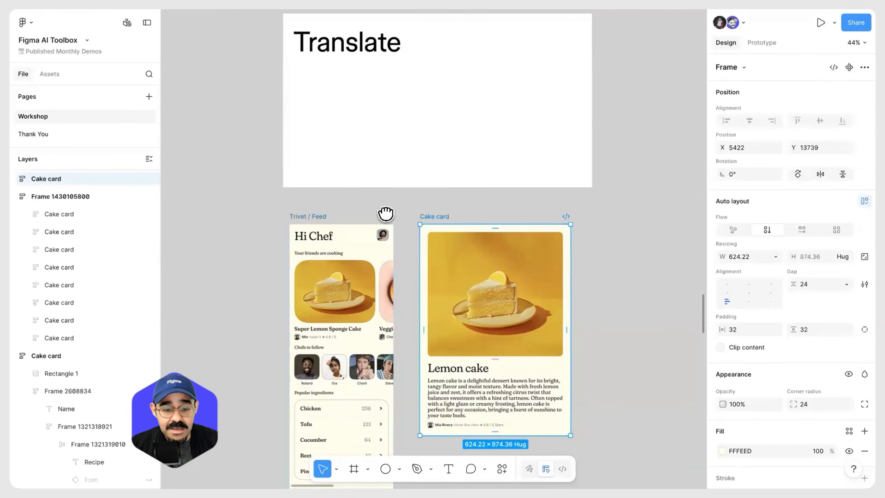
scroll(387, 214, "down", 3)
scroll(387, 214, "right", 3)
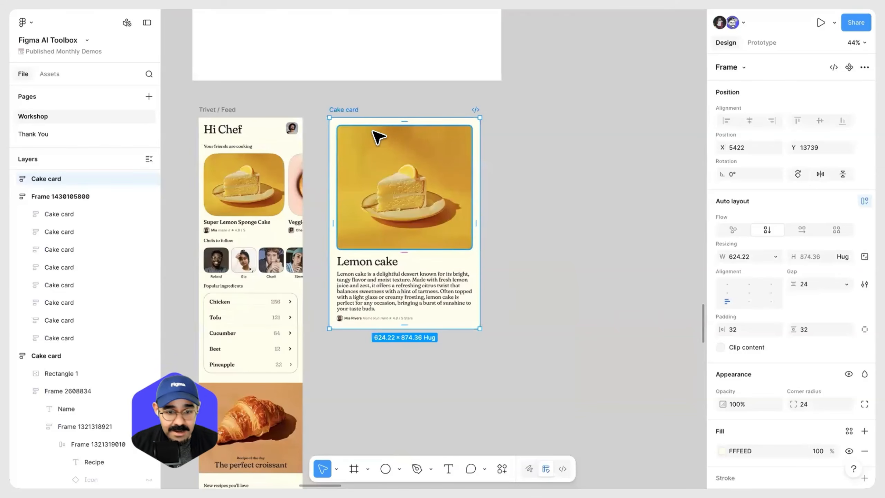
key("ctrl+k")
type("translate to")
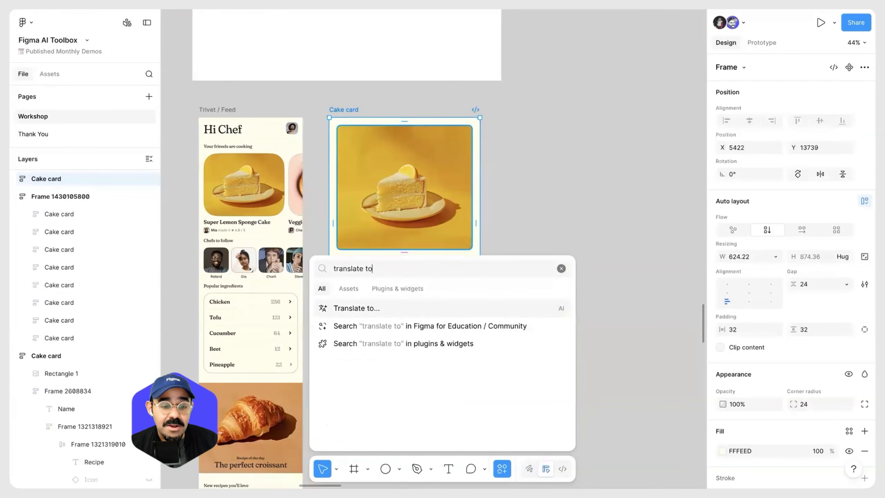
key("Return")
key("Down")
key("Down")
key("Down")
key("Down")
key("Down")
key("Down")
key("Down")
key("Down")
key("Down")
key("Up")
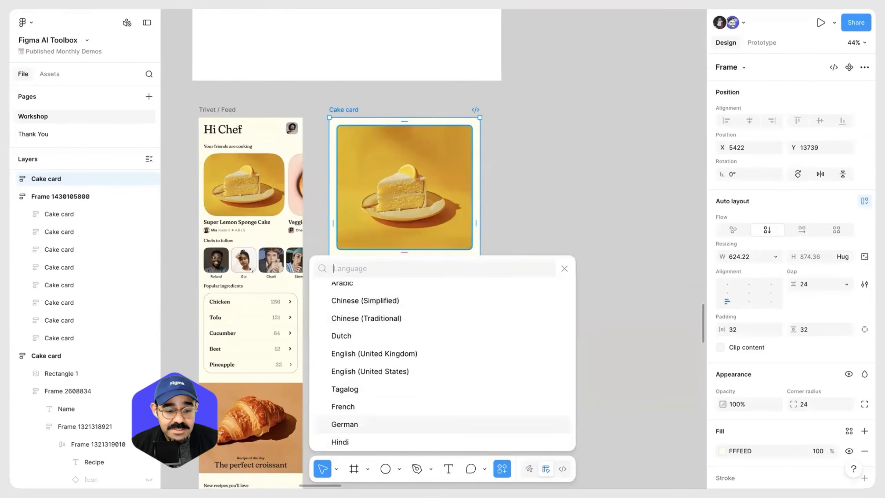
key("Return")
scroll(402, 369, "up", 2)
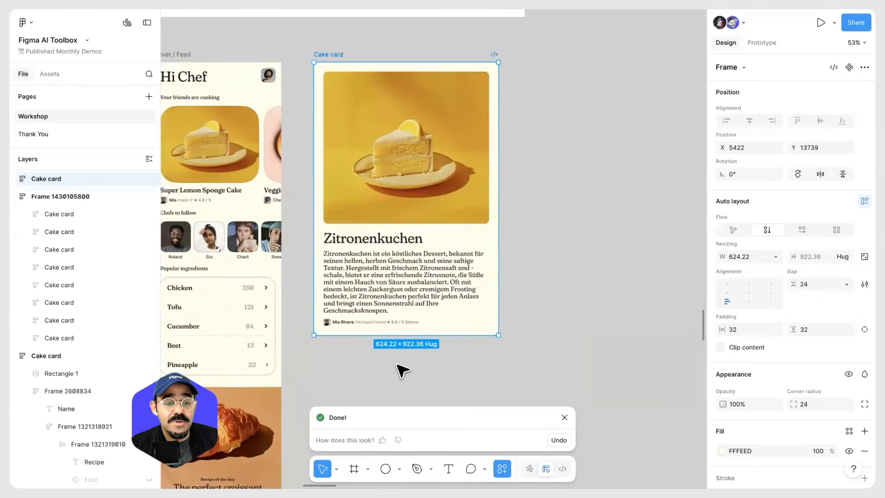
scroll(403, 369, "up", 2)
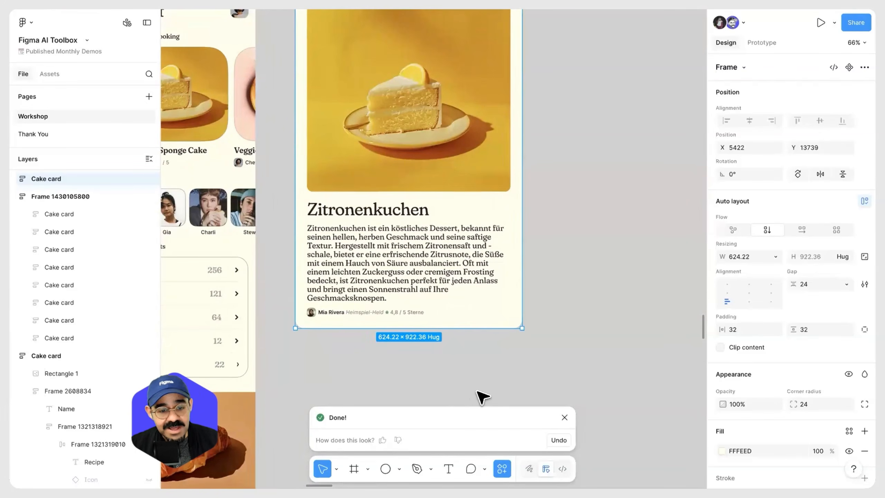
left_click(478, 391)
Step: Duplicate the German cake card directly to its right and dismiss the finished translation notice
scroll(479, 393, "up", 2)
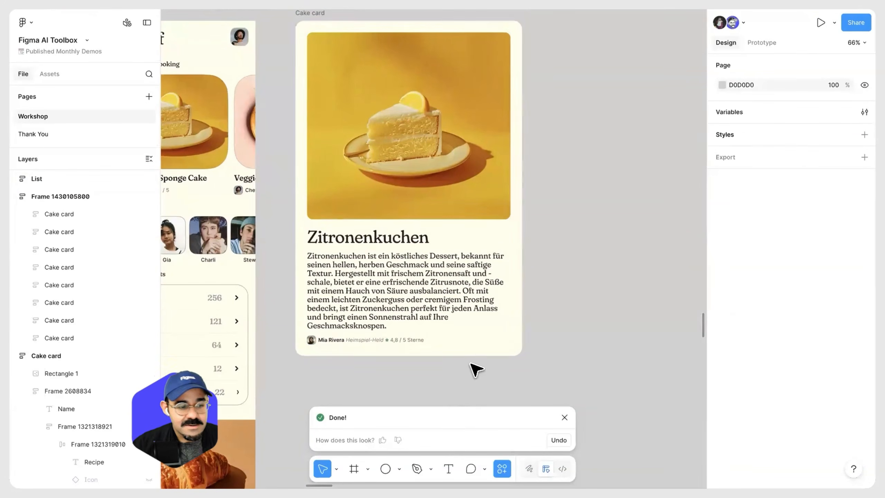
scroll(539, 225, "down", 3)
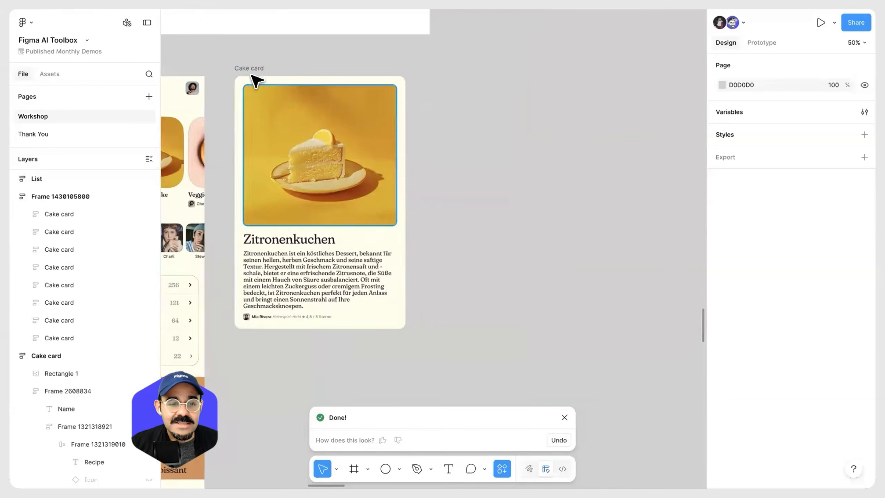
left_click_drag(336, 79, 457, 78)
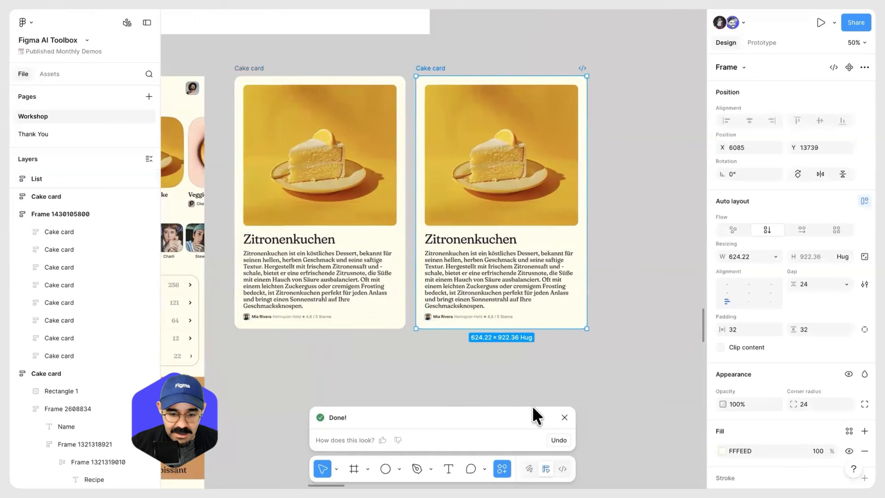
left_click(564, 417)
Step: Translate the duplicated cake card into Spanish (Latin America)
key("super+k")
type("translate")
key("Return")
type("Spa")
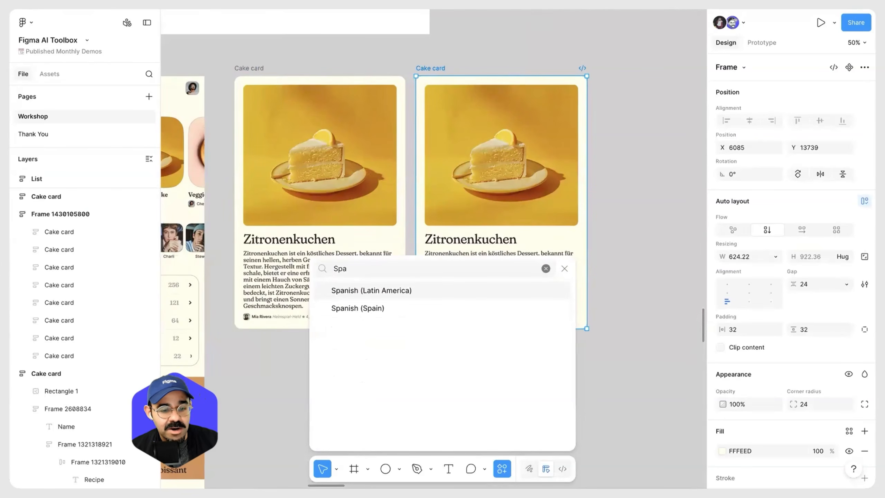
key("Return")
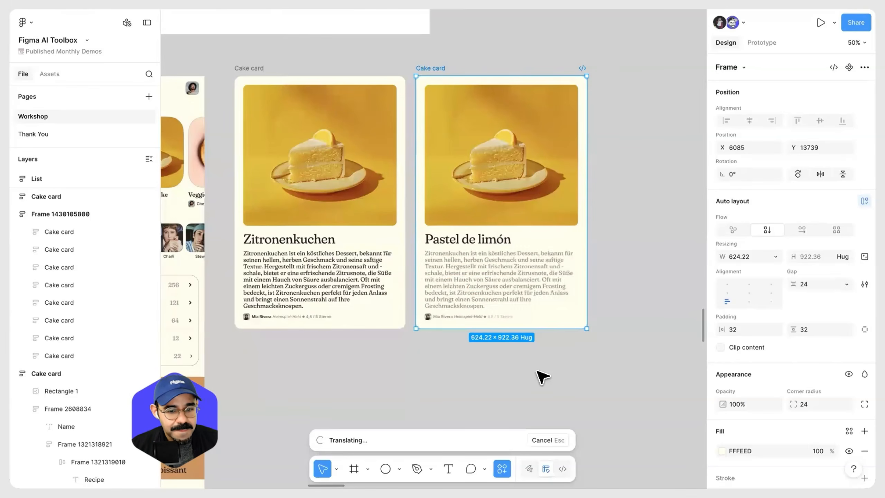
Step: Examine the translated text on the Spanish cake card up close and compare it beside the German card
scroll(558, 286, "up", 10)
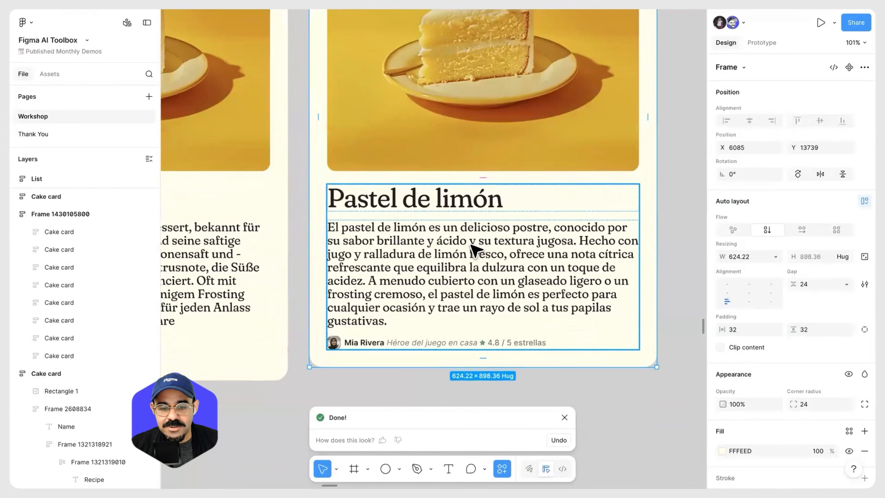
scroll(497, 241, "up", 3)
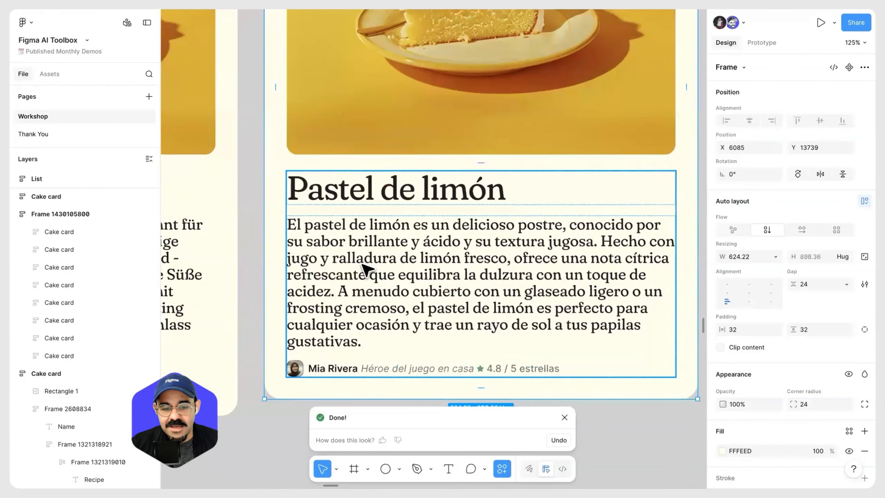
scroll(366, 268, "down", 8)
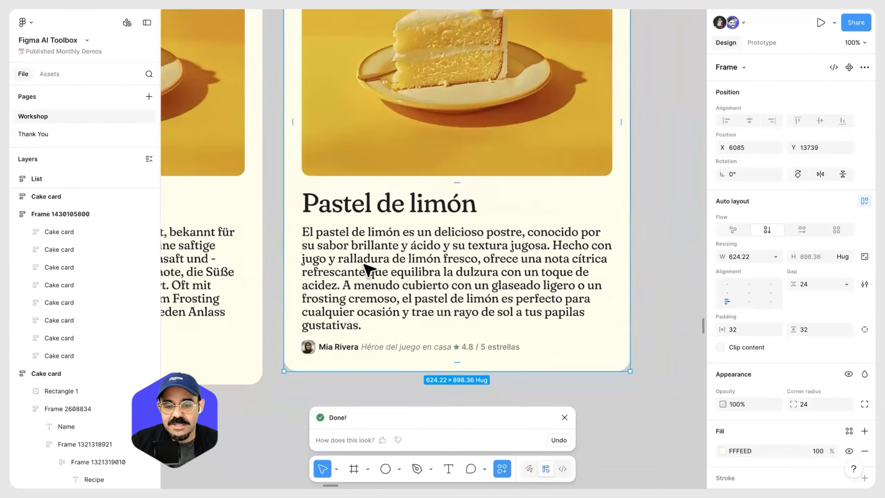
left_click(533, 257)
left_click_drag(407, 259, 650, 244)
scroll(470, 271, "down", 2)
scroll(451, 279, "down", 2)
scroll(411, 297, "right", 3)
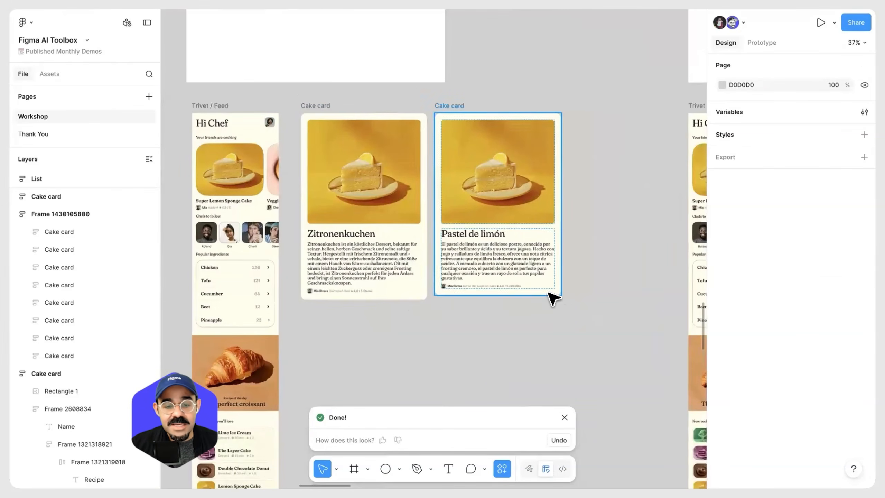
Step: Duplicate the Trivet / Feed screen in the Translate section and place the copy directly beside the original, at X 4342
scroll(424, 242, "left", 3)
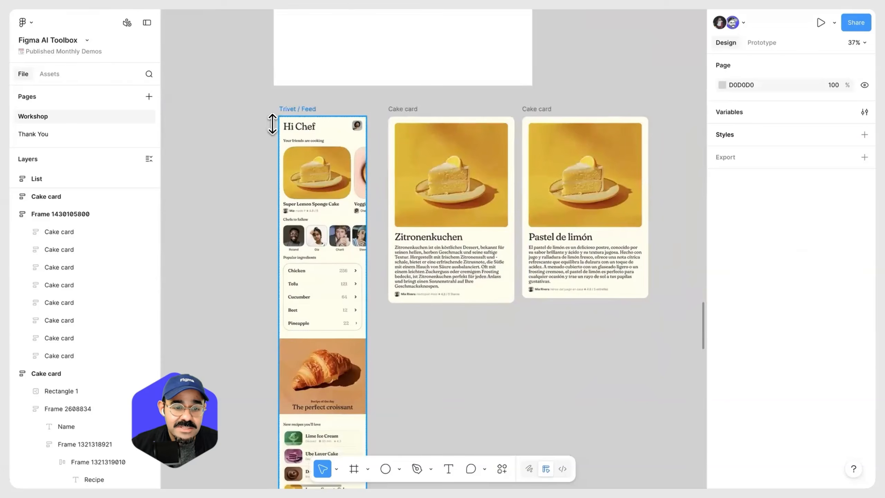
left_click(275, 125)
scroll(279, 121, "up", 3)
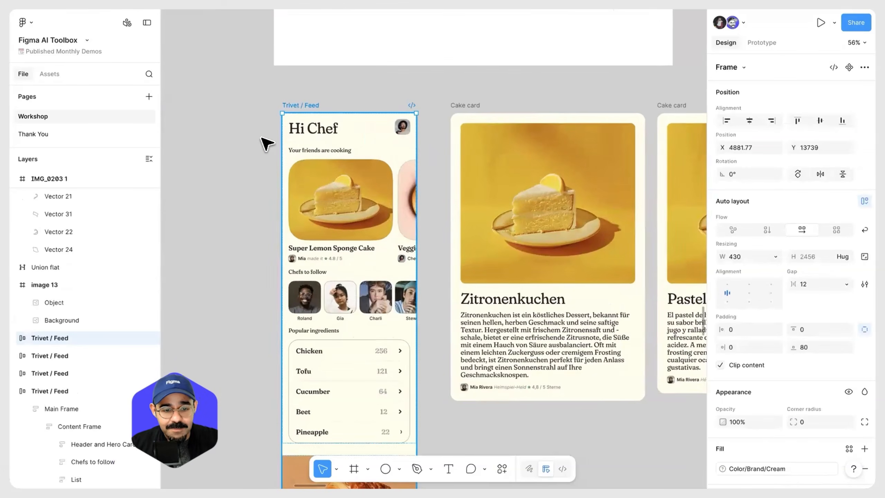
left_click_drag(295, 115, 262, 101)
left_click(345, 55)
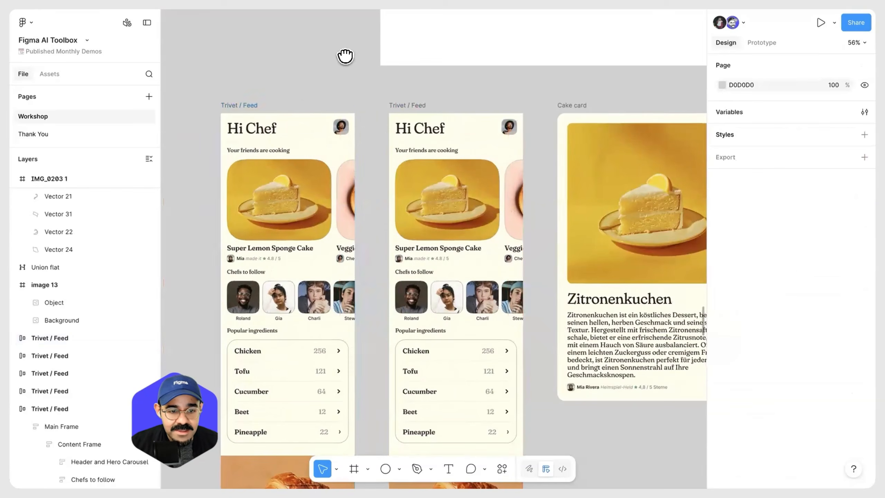
left_click_drag(345, 55, 384, 21)
Step: Translate the duplicated Trivet / Feed screen into French with the AI translation command
left_click(284, 72)
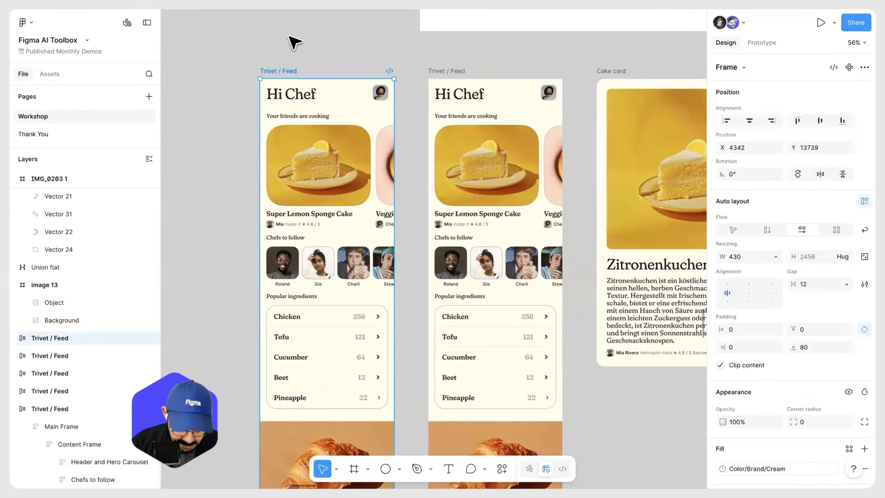
key("super+k")
type("transla")
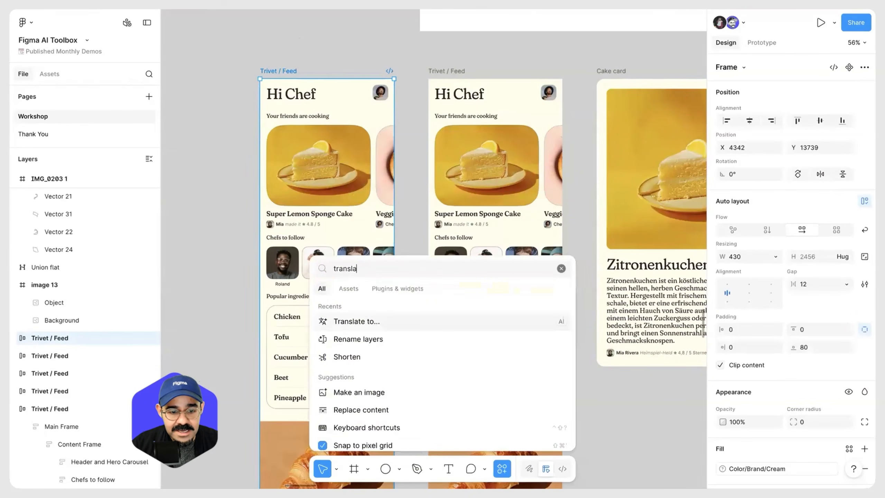
type("te to")
key("Return")
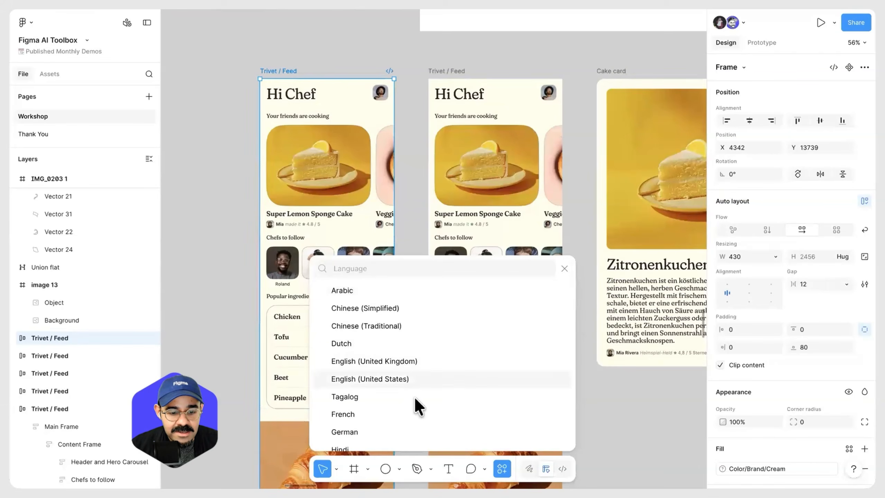
left_click(405, 414)
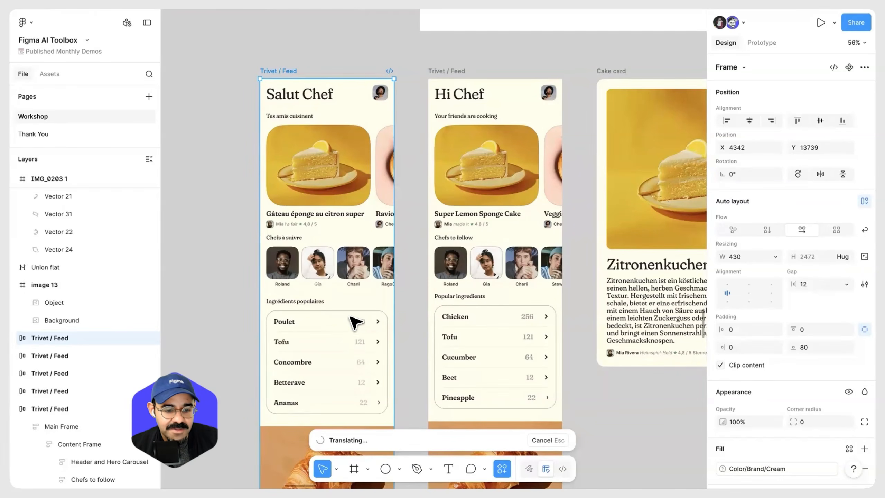
Step: Examine the French feed screen down its full length beside the English original and dismiss the finished translation notice
scroll(356, 322, "down", 10)
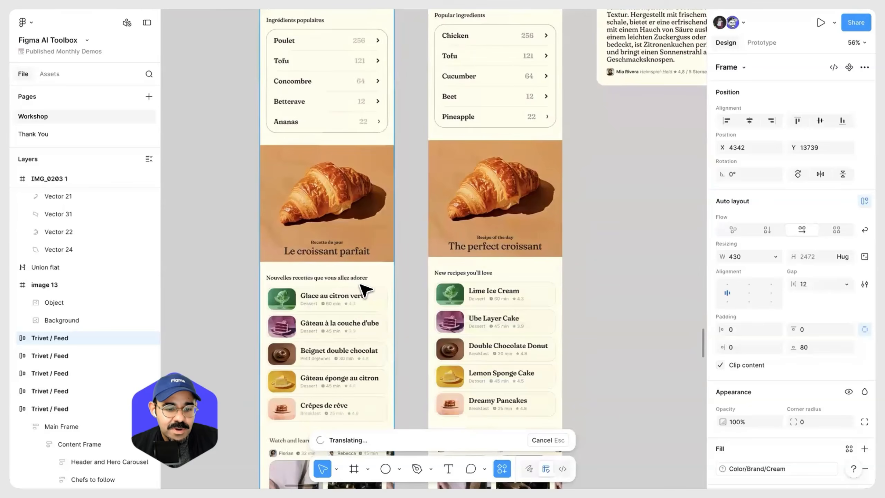
scroll(364, 289, "down", 5)
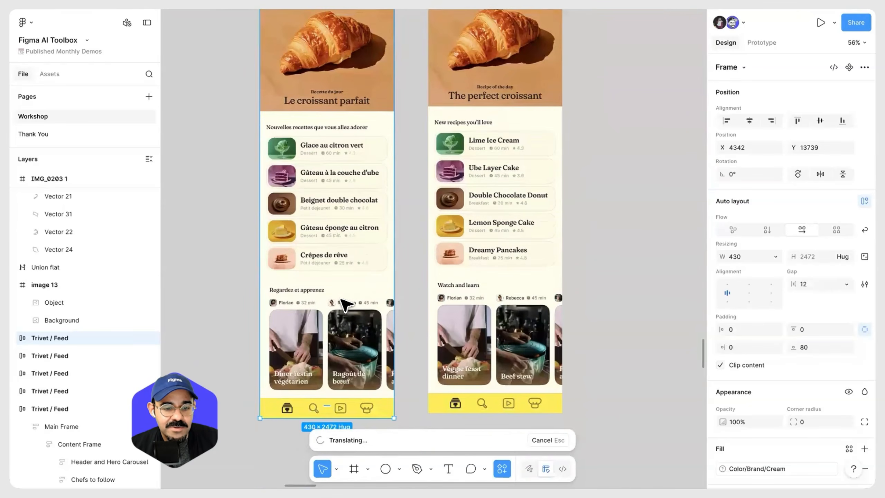
scroll(298, 294, "down", 1)
scroll(273, 294, "up", 15)
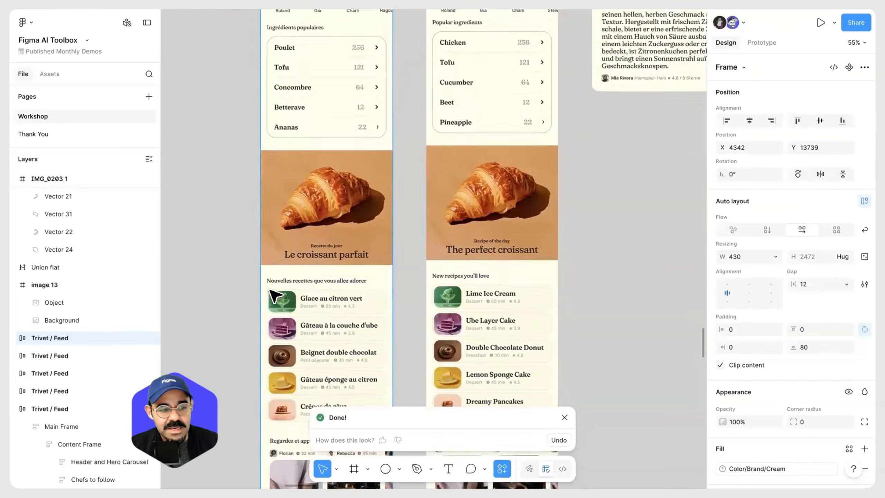
scroll(268, 288, "down", 2)
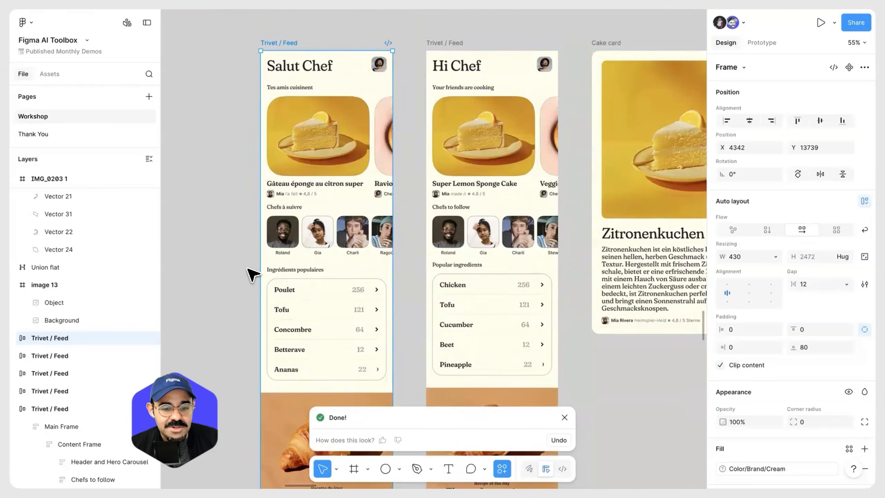
left_click(247, 267)
scroll(246, 268, "down", 4)
left_click_drag(379, 237, 405, 148)
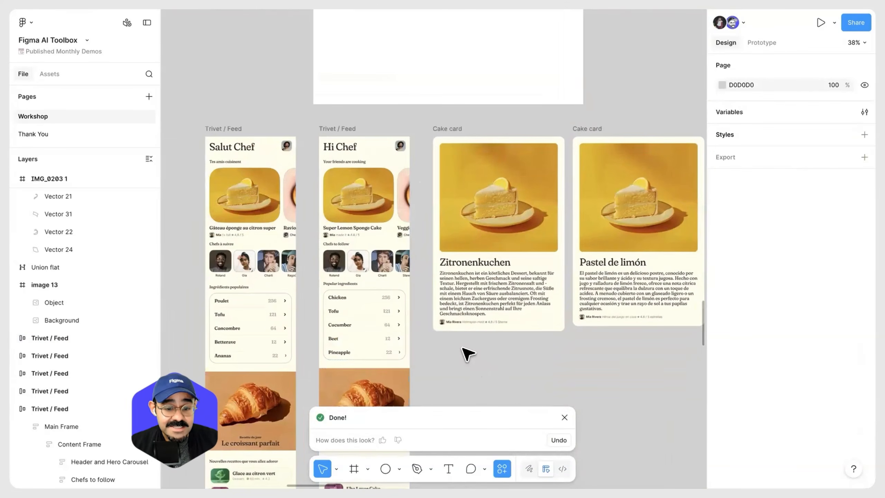
left_click(564, 418)
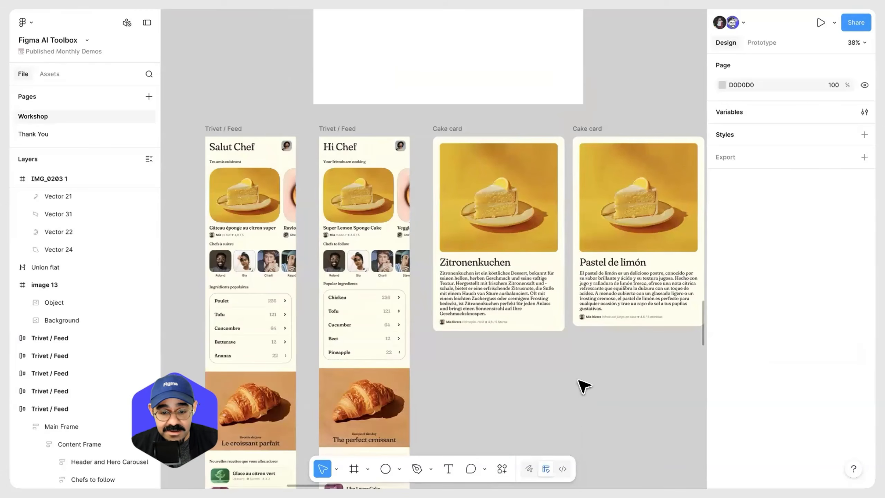
Step: Select the Lemon cake card in the Rename layers section
scroll(482, 351, "right", 10)
scroll(459, 211, "right", 3)
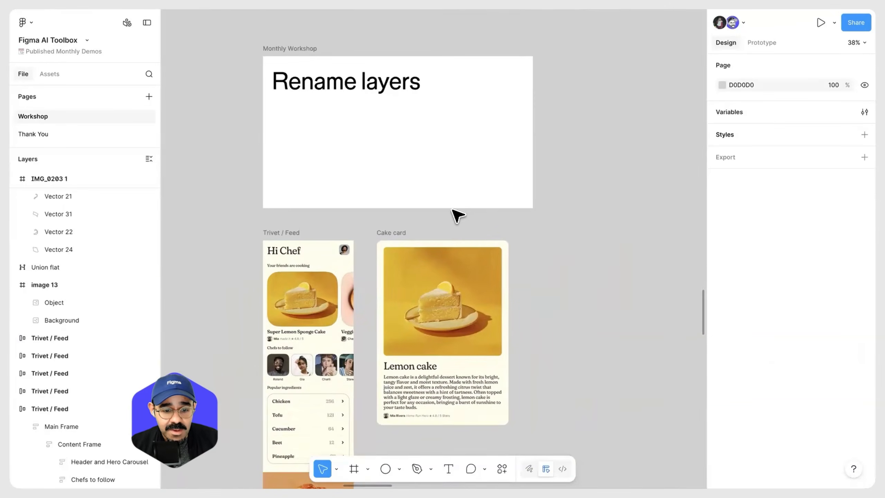
scroll(454, 211, "up", 5)
scroll(429, 240, "up", 2)
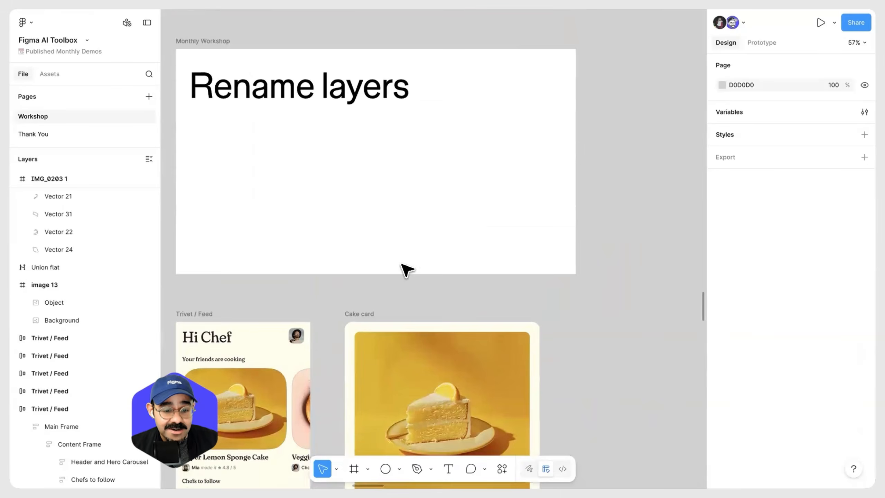
scroll(390, 175, "down", 5)
left_click(370, 174)
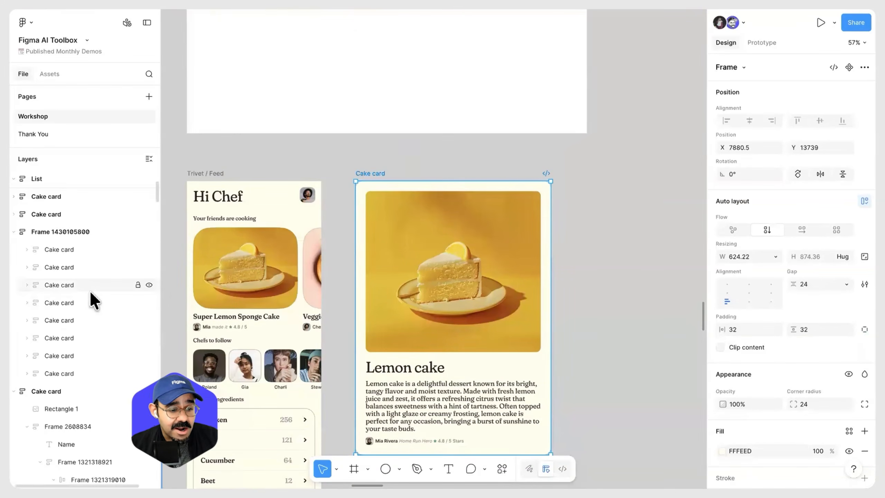
scroll(69, 287, "down", 5)
double_click(22, 267)
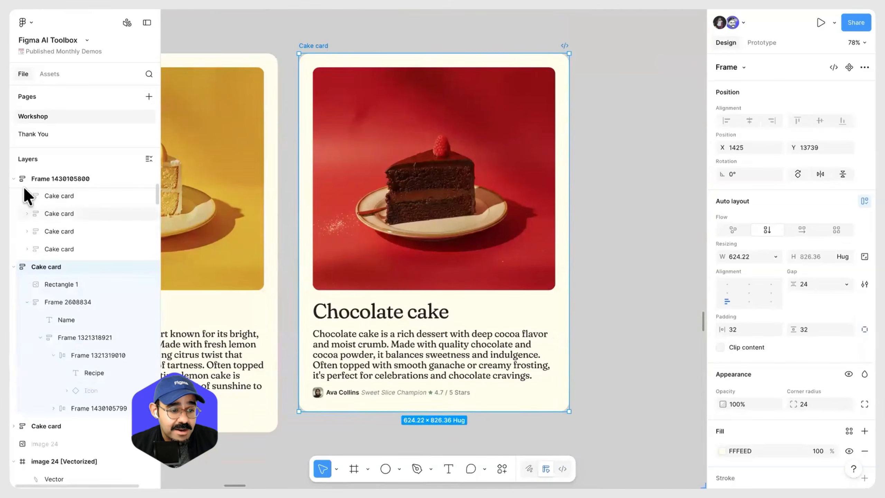
left_click(23, 178)
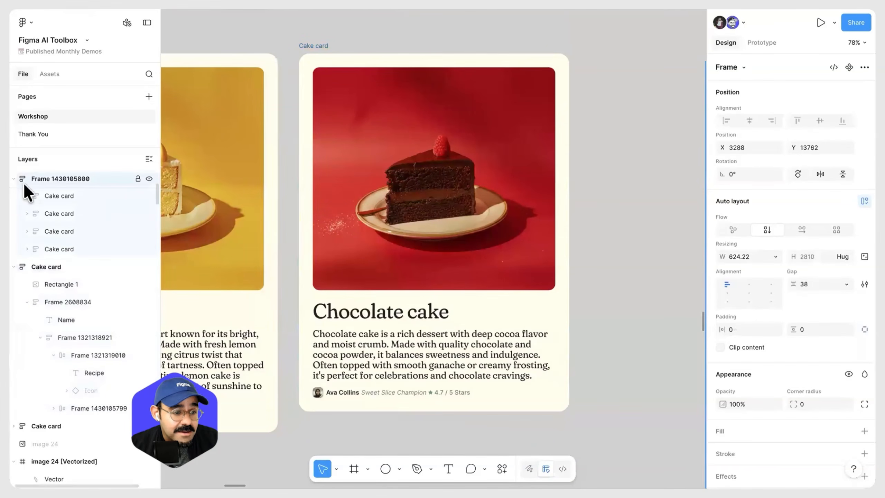
double_click(23, 425)
scroll(38, 405, "down", 3)
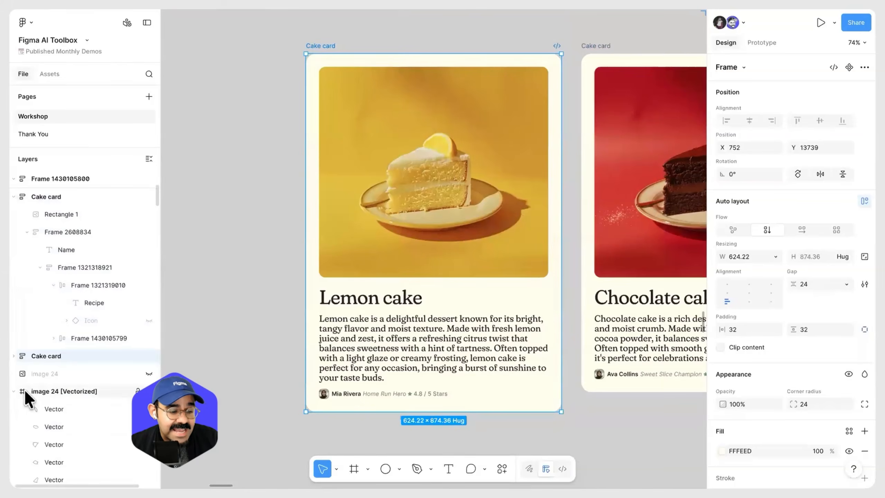
double_click(24, 388)
scroll(32, 244, "up", 5)
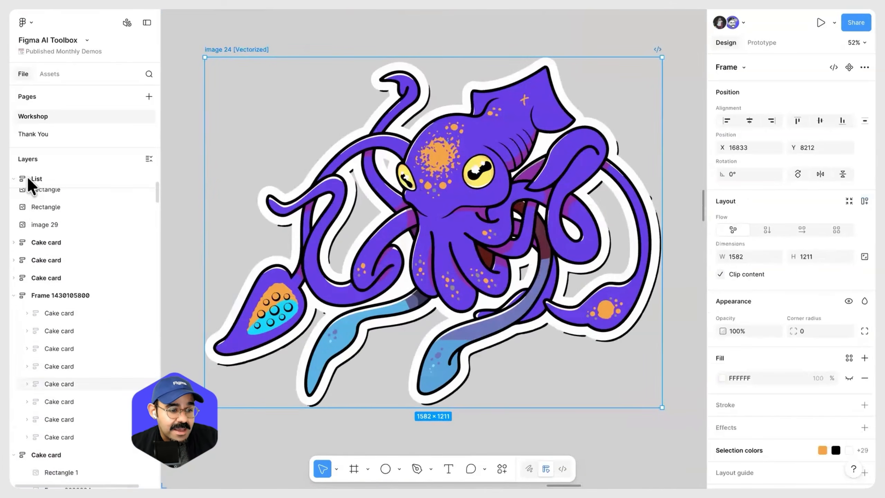
scroll(27, 181, "up", 1)
left_click(22, 288)
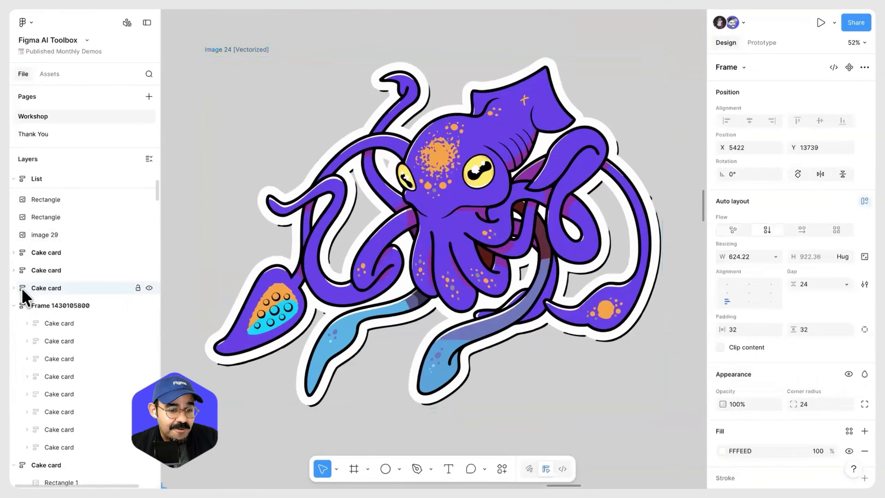
double_click(22, 305)
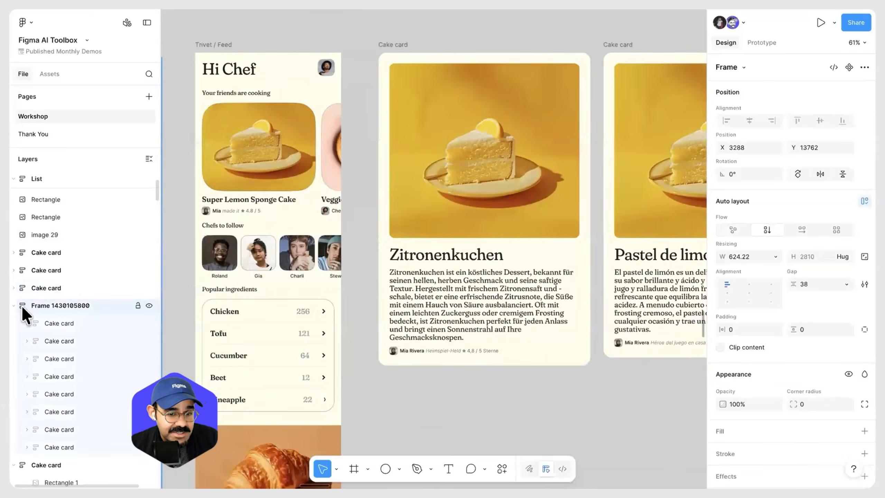
double_click(22, 288)
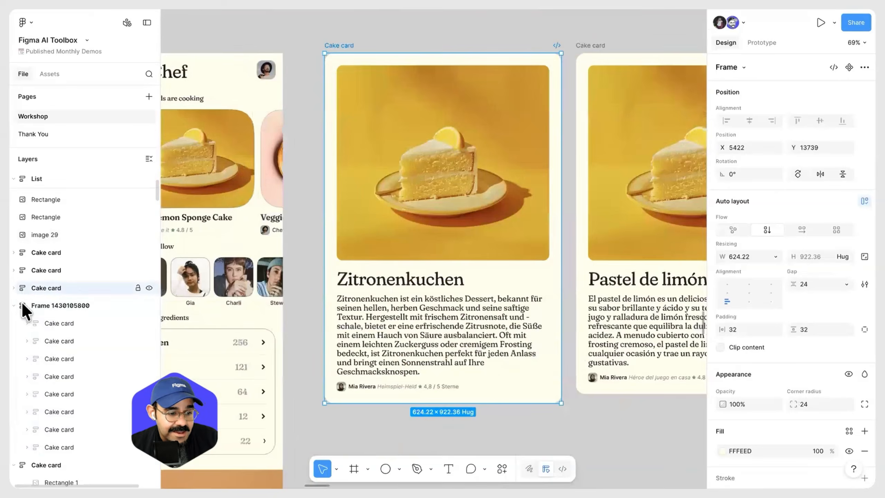
double_click(21, 304)
Step: Delete the animal List frame located below the Lemon cake card in the Rename layers section
left_click(237, 272)
scroll(240, 274, "down", 3)
scroll(542, 225, "down", 1)
left_click_drag(542, 226, 291, 253)
scroll(434, 148, "up", 3)
scroll(411, 202, "down", 3)
scroll(446, 279, "up", 2)
left_click_drag(453, 358, 476, 267)
left_click(459, 312)
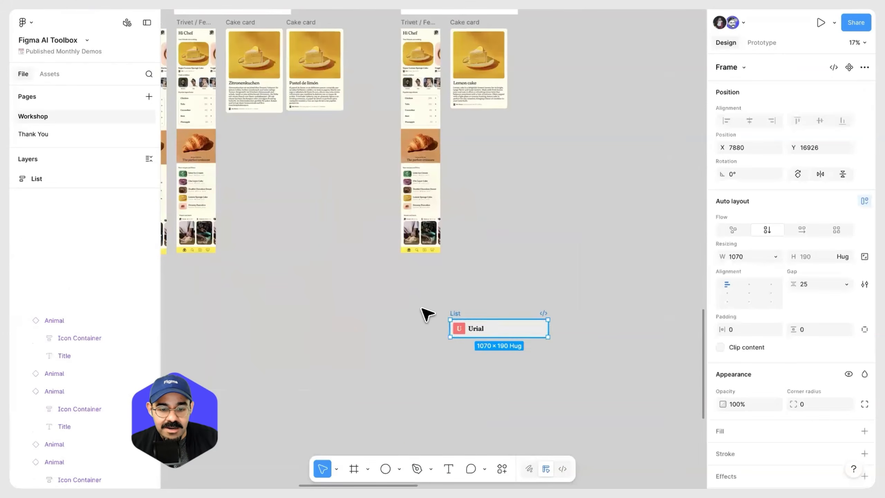
key("Delete")
Step: Examine the Trivet / Feed screen and the Lemon cake card in the Rename layers section and search the layer hierarchy for the card's entry
left_click_drag(501, 218, 480, 328)
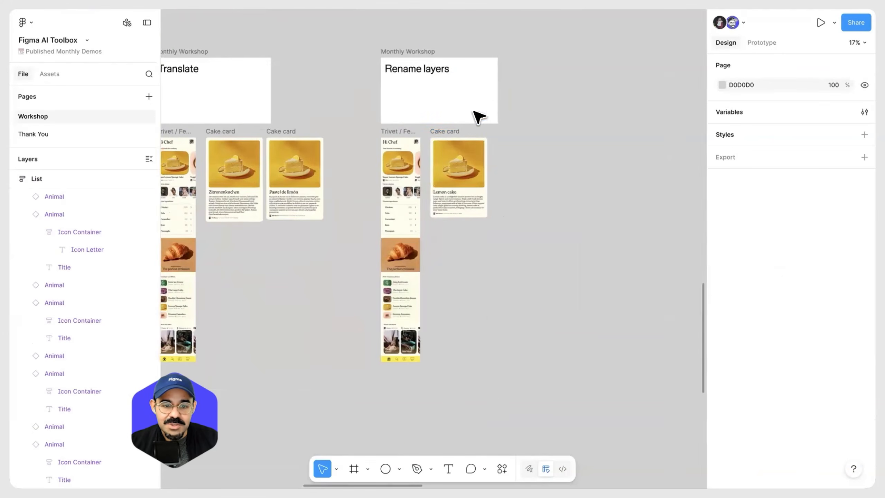
scroll(464, 130, "up", 4)
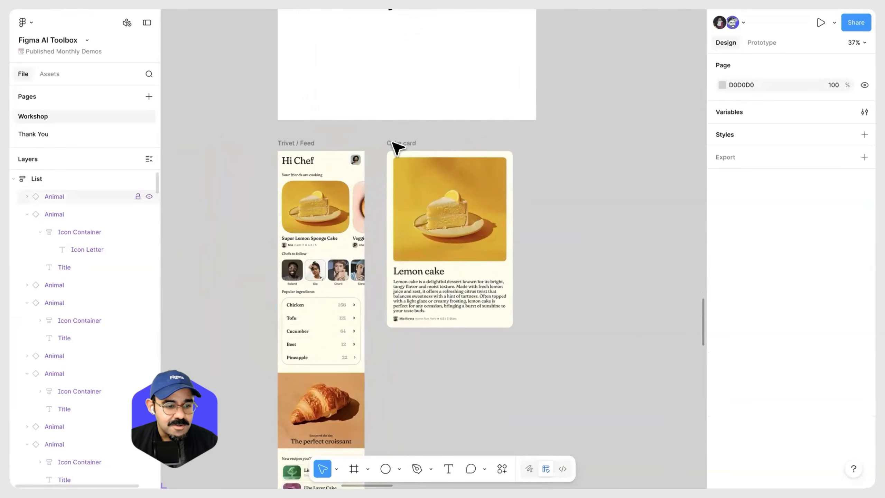
left_click(313, 147)
scroll(325, 144, "up", 5)
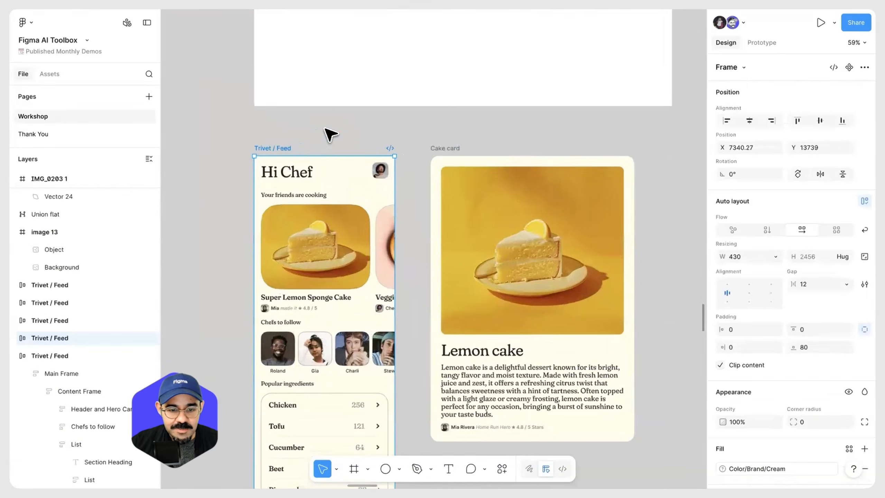
scroll(283, 281, "up", 2)
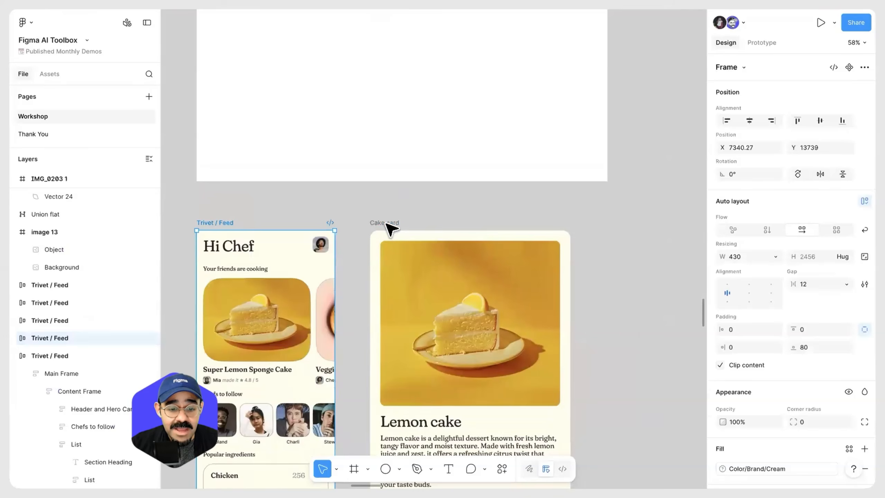
left_click(389, 227)
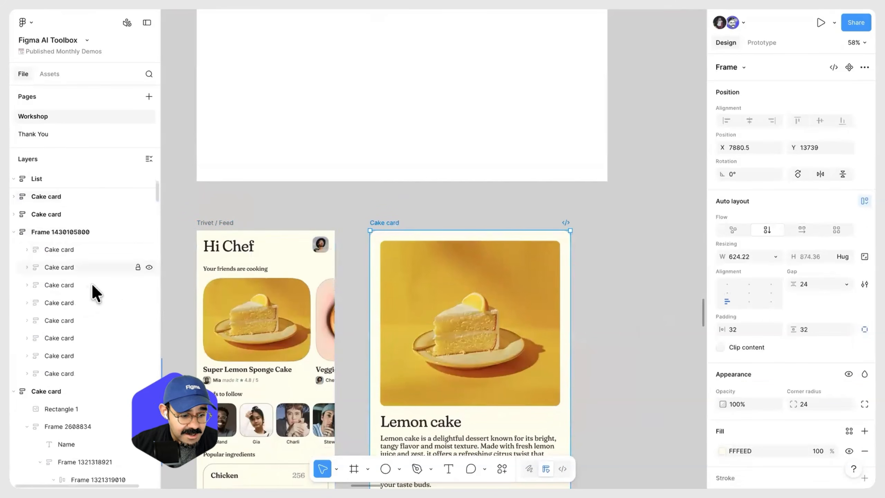
scroll(92, 294, "down", 2)
left_click(392, 224)
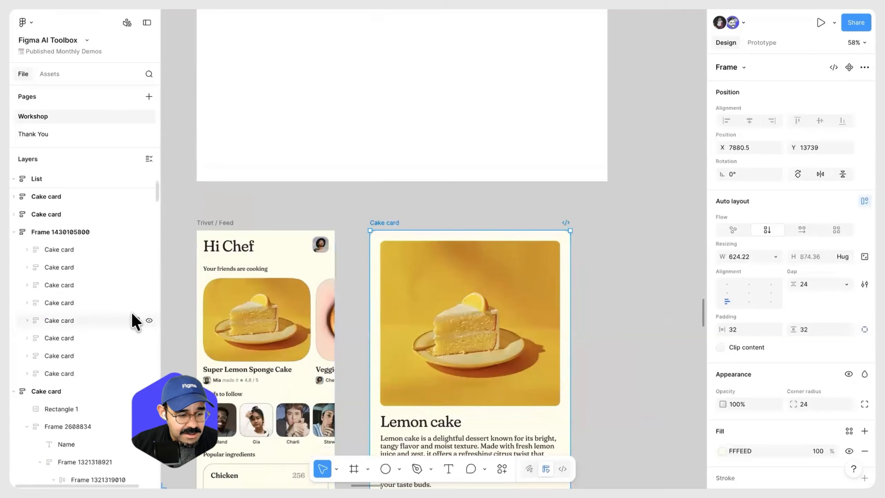
scroll(136, 320, "down", 2)
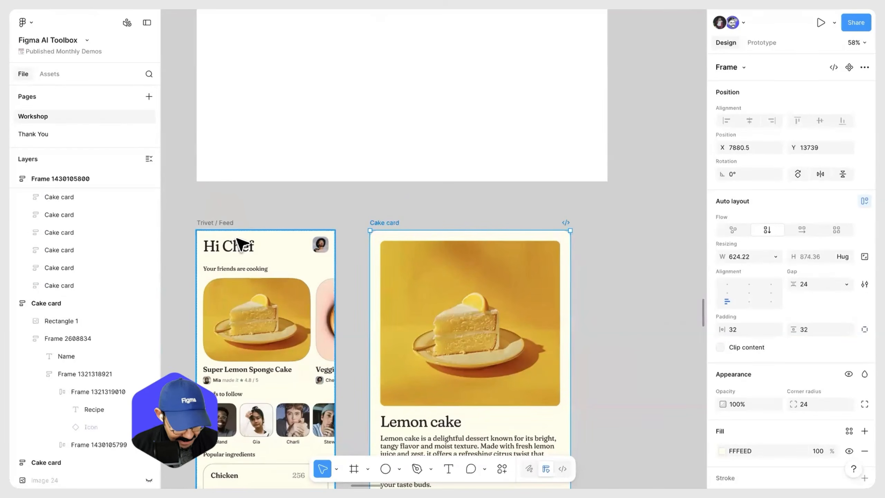
Step: Collapse all expanded layers in the layer hierarchy with the collapse layers command
key("ctrl+k")
type("collap")
key("Return")
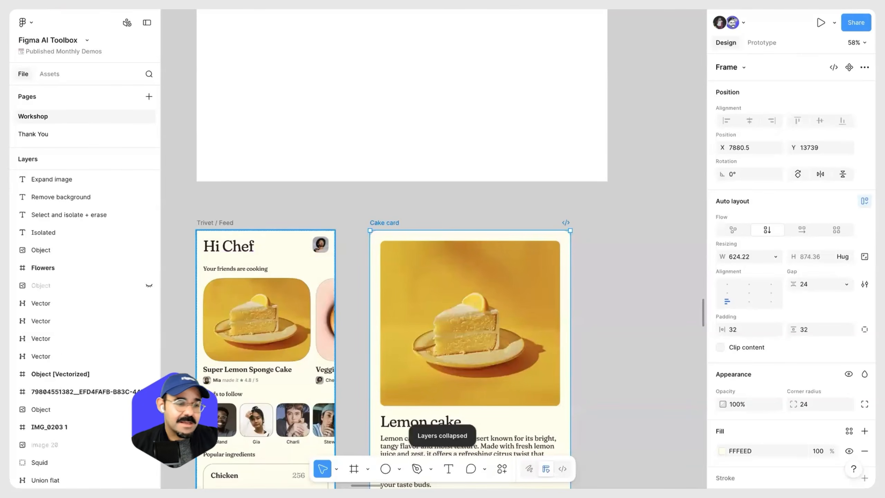
Step: Expand the Lemon cake card's layer and its nested Frame 2608834 to show their child layers
left_click(381, 226)
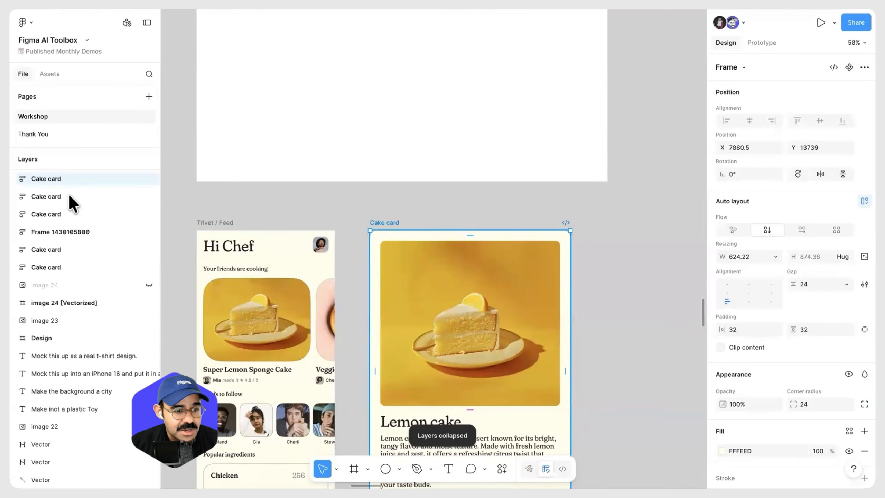
left_click(16, 178)
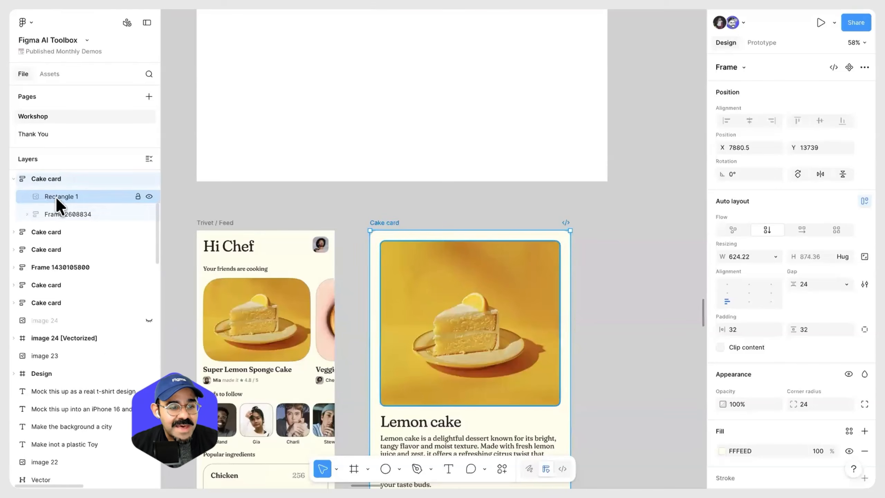
left_click(27, 214)
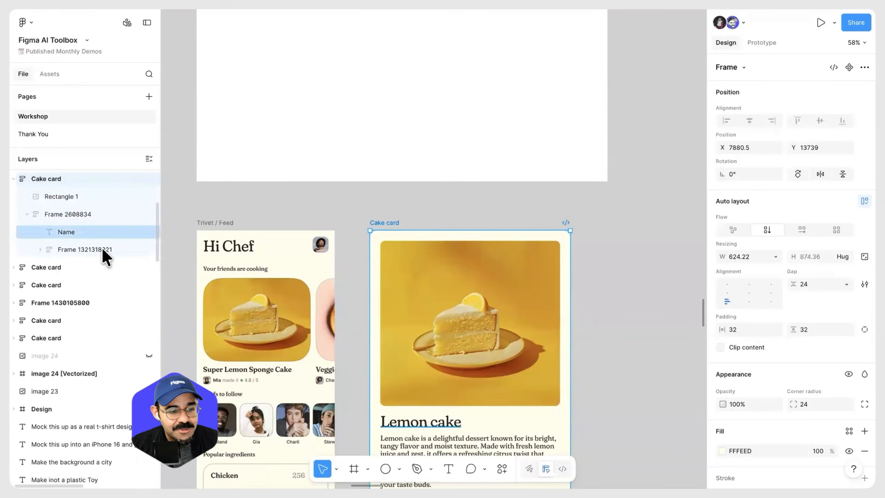
left_click(41, 250)
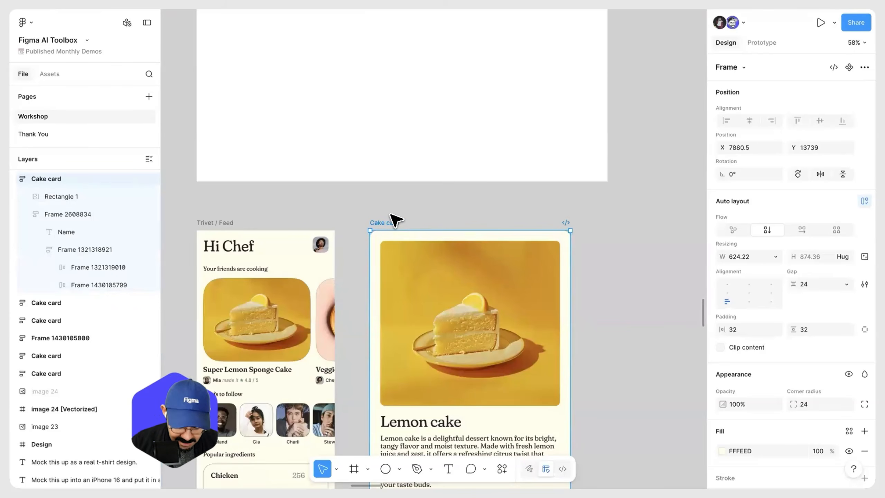
key("super+k")
type("renam")
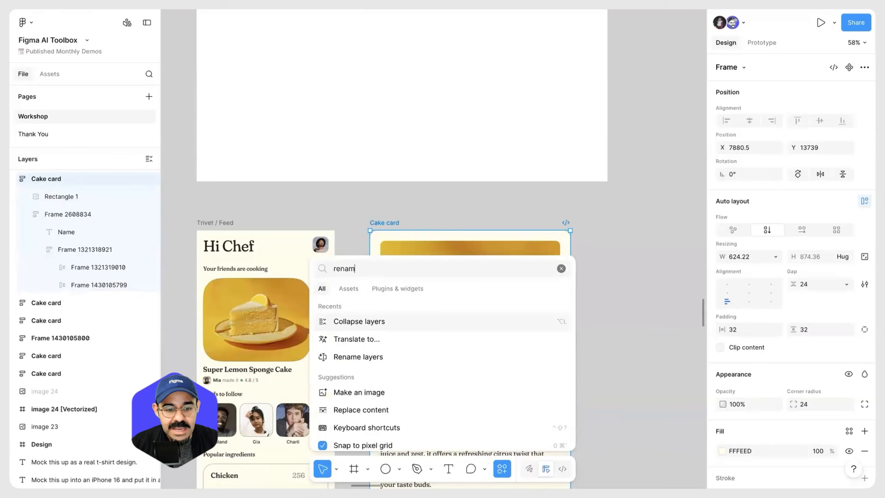
type("e layers")
key("Return")
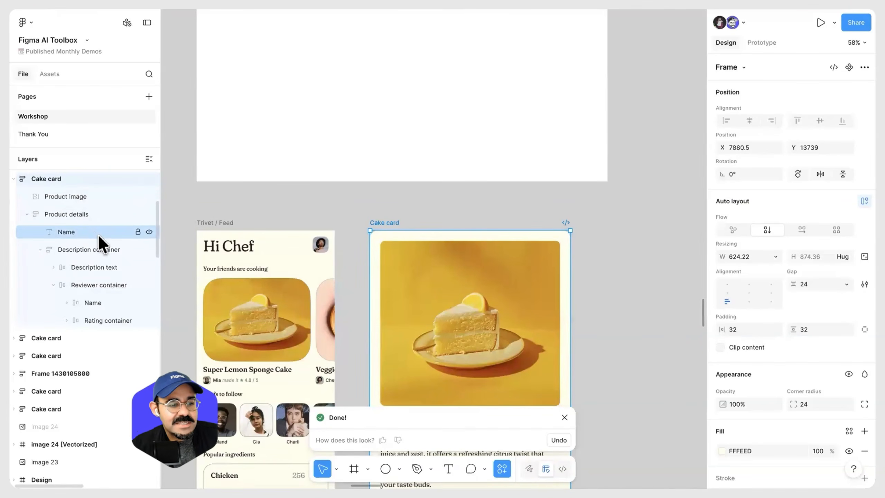
Step: Expand the Description text and Rating container layers to examine the new names of their child layers
left_click(54, 267)
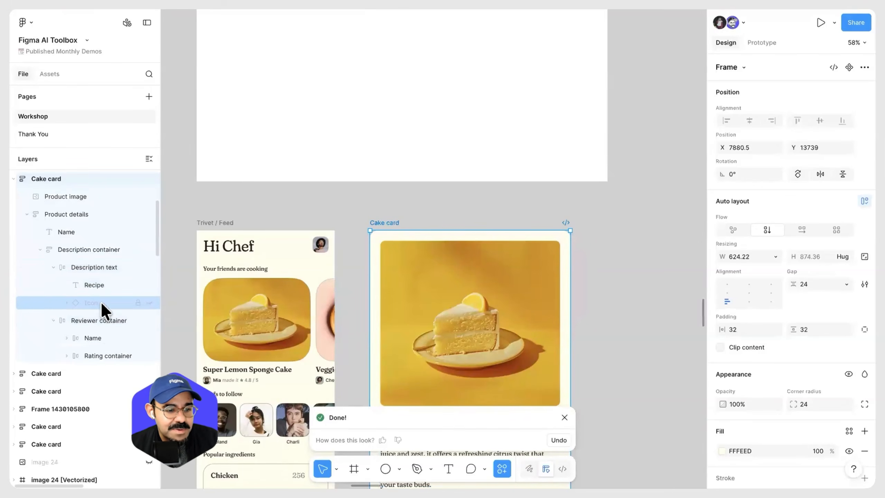
scroll(104, 314, "down", 1)
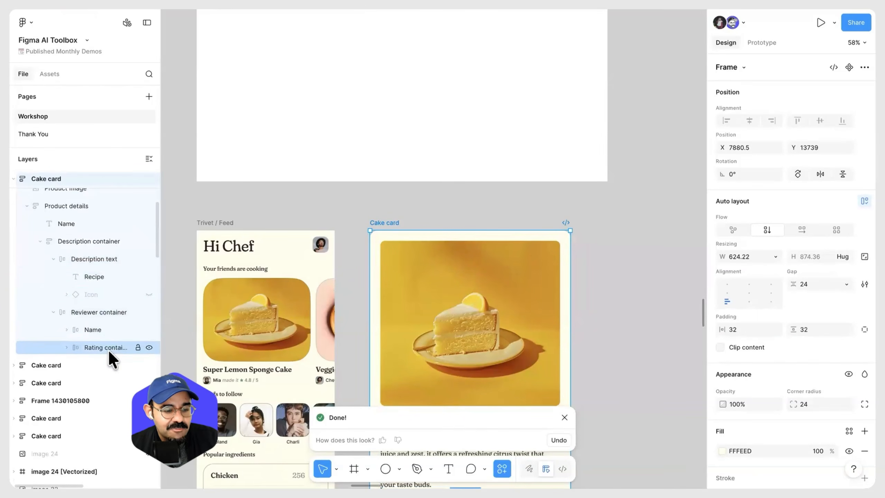
left_click(66, 347)
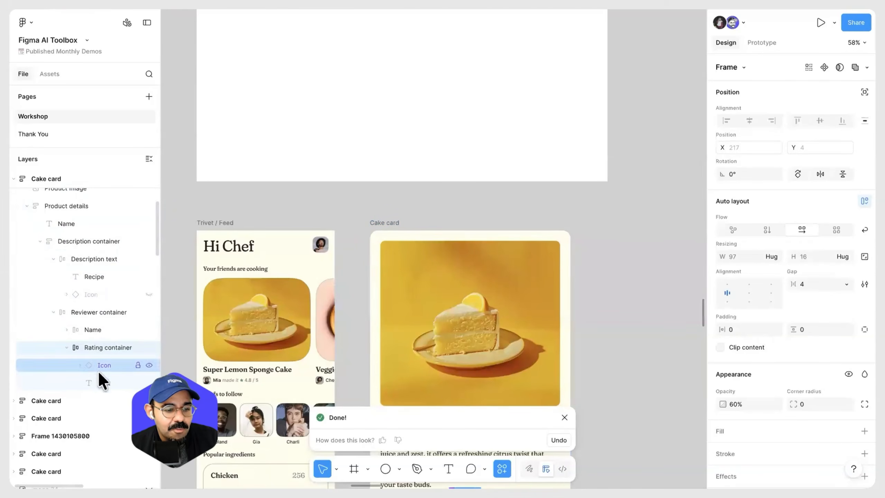
Step: Examine the Lemon cake card up close and compare its contents with its renamed layers
left_click(452, 206)
scroll(519, 271, "down", 3)
scroll(395, 263, "down", 3)
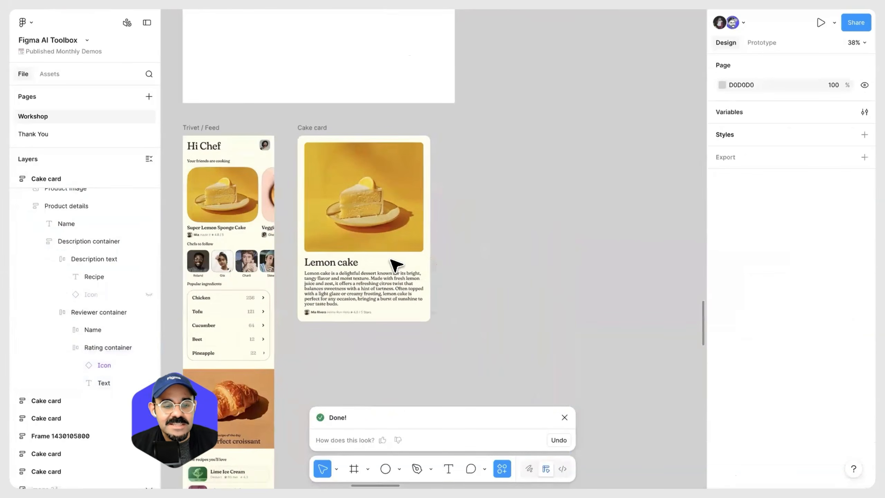
scroll(387, 262, "up", 3)
scroll(387, 261, "up", 4)
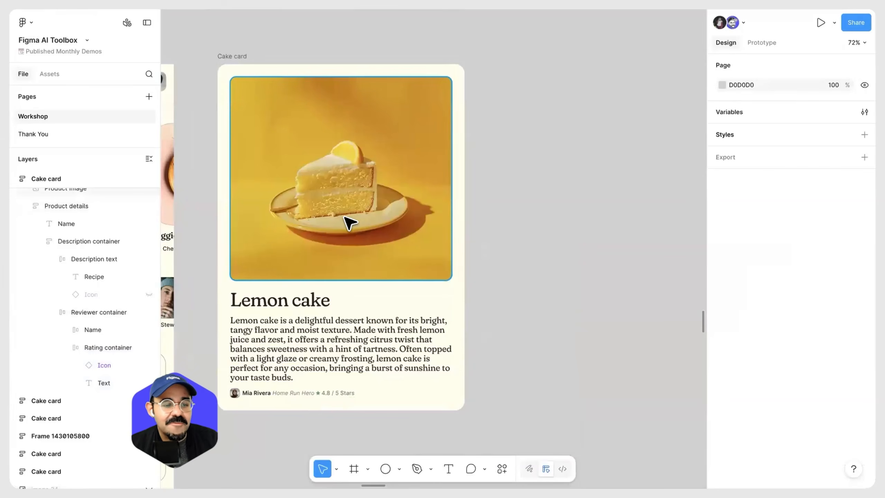
left_click(232, 56)
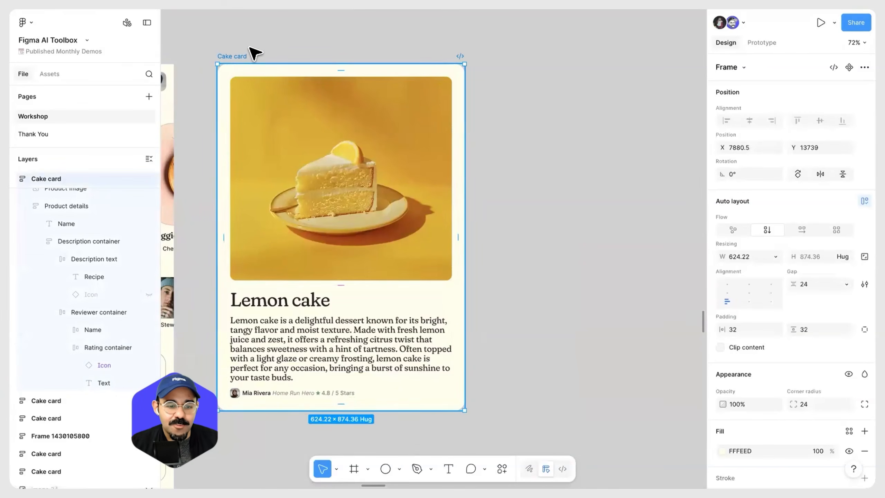
scroll(253, 40, "down", 3)
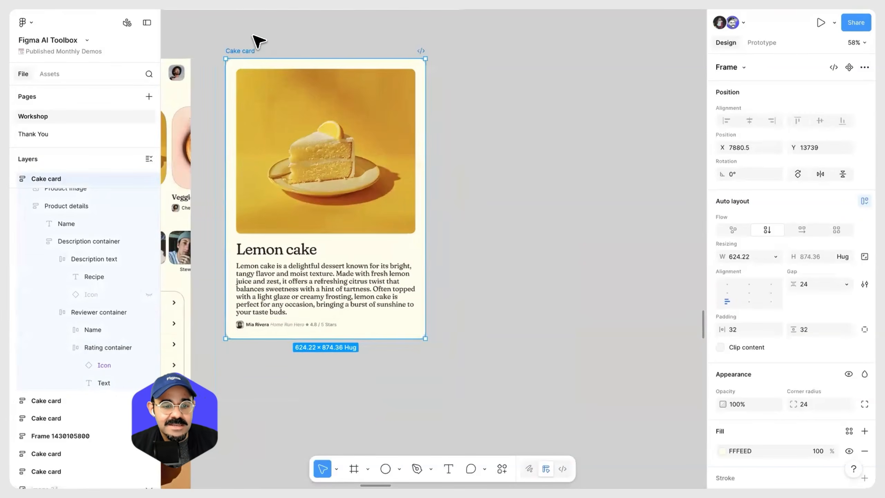
scroll(405, 36, "left", 5)
scroll(67, 271, "up", 2)
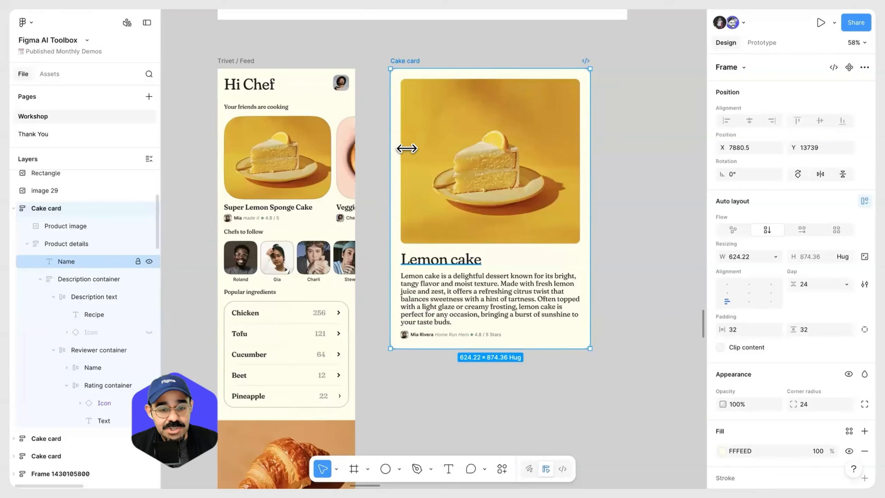
Step: Browse the canvas to the Figma Slides + FigJam title frame and the neighbouring Presenter notes + adjust tone frame
left_click(467, 60)
scroll(468, 63, "down", 5)
left_click_drag(567, 87, 476, 260)
left_click_drag(506, 224, 445, 310)
scroll(445, 310, "down", 4)
left_click_drag(468, 275, 512, 219)
left_click_drag(458, 365, 504, 283)
left_click_drag(466, 305, 533, 234)
left_click_drag(475, 306, 535, 230)
scroll(533, 226, "down", 4)
left_click_drag(442, 291, 606, 170)
left_click_drag(390, 275, 602, 188)
scroll(418, 228, "up", 8)
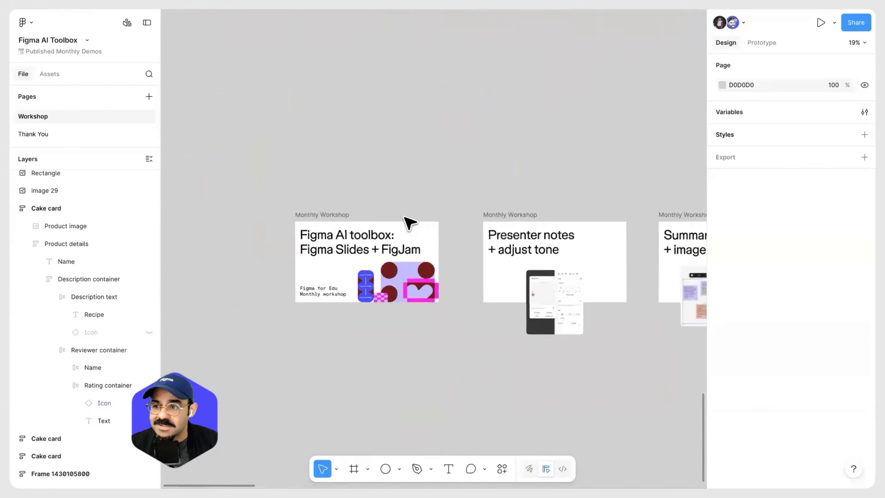
scroll(409, 220, "up", 4)
scroll(455, 115, "down", 3)
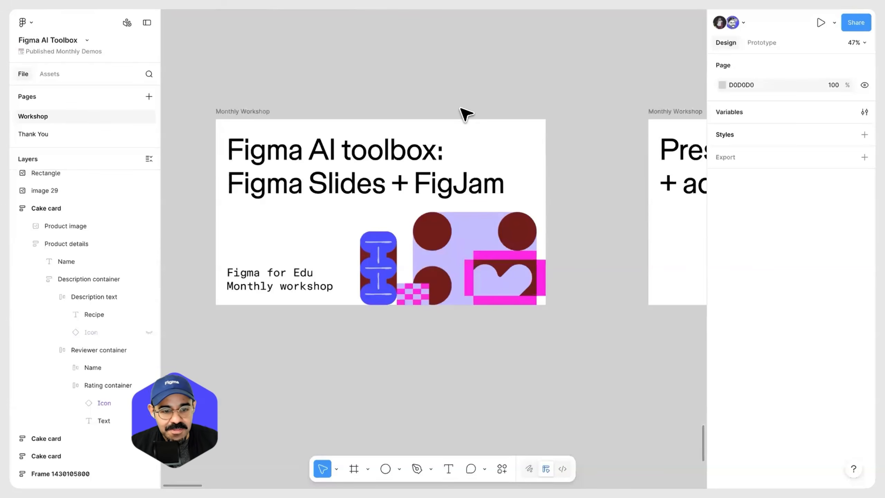
left_click_drag(444, 109, 474, 104)
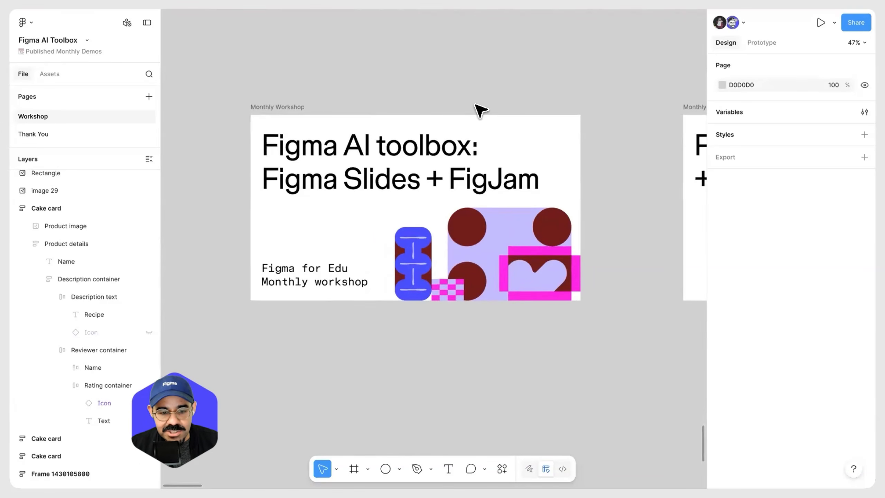
scroll(482, 110, "right", 10)
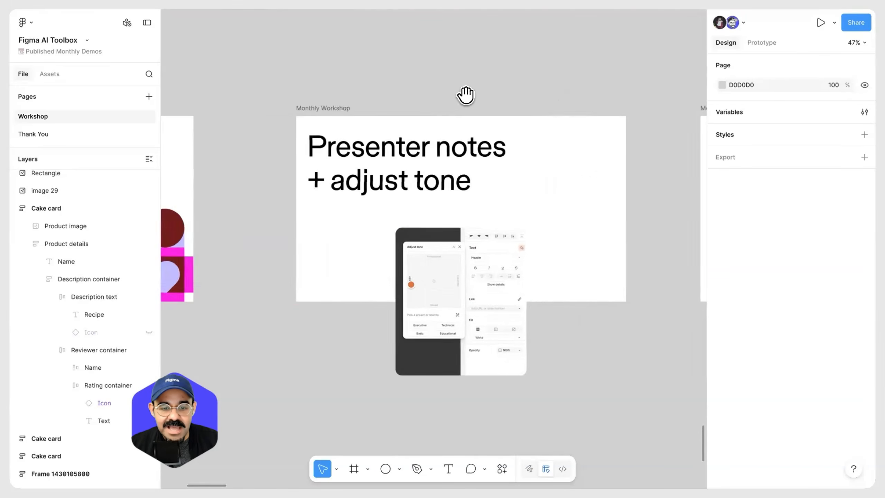
scroll(449, 203, "up", 2)
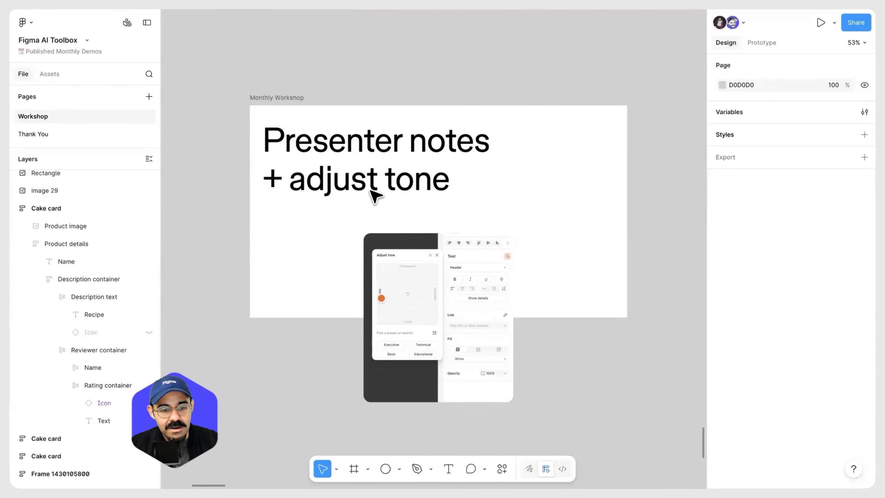
Step: Switch to the Syllabus slide deck in Figma Slides and open slide 2, Introduction
mouse_move(192, 10)
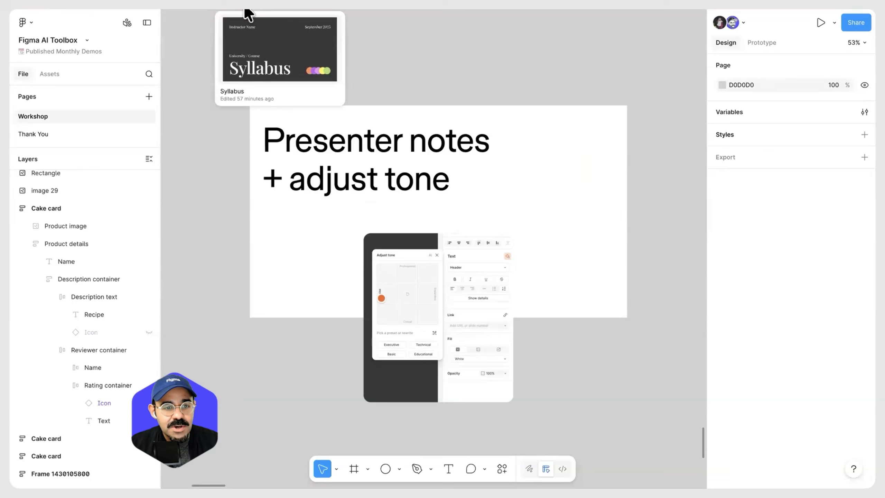
left_click(250, 11)
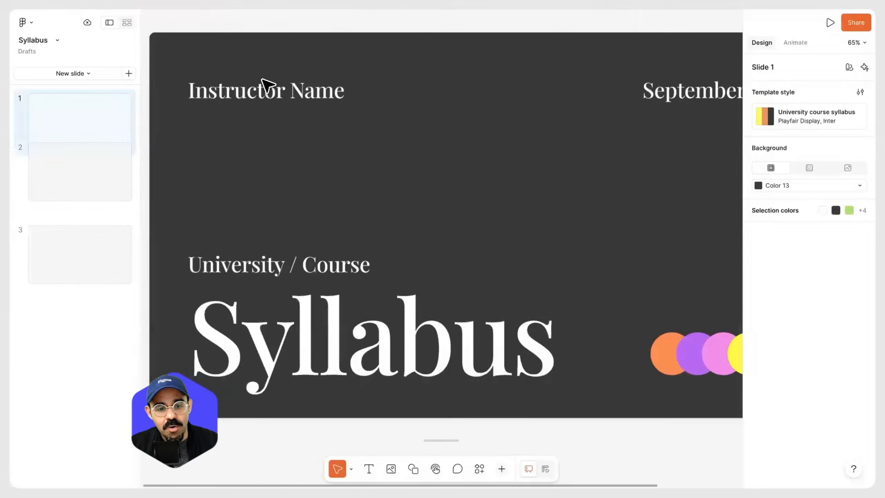
left_click(87, 192)
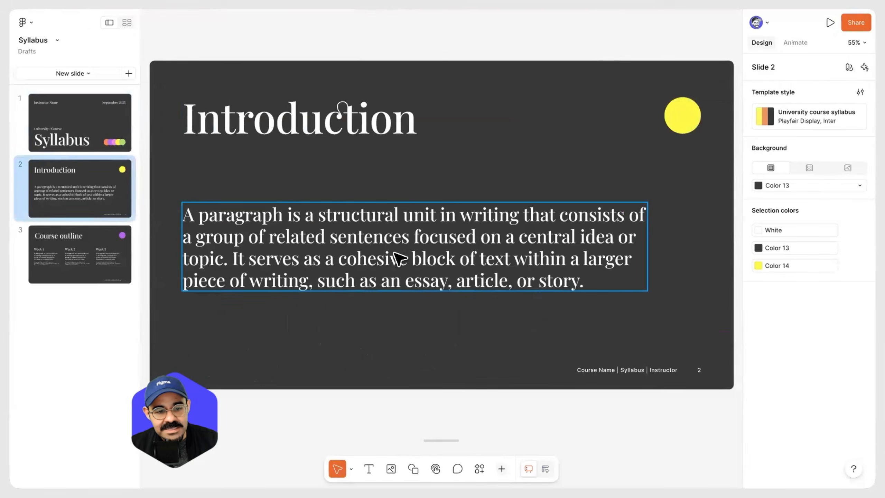
Step: Show the presenter notes area and rewrite the Introduction slide's paragraph with the AI prompt "Write a paragraph about the noble lion"
double_click(399, 262)
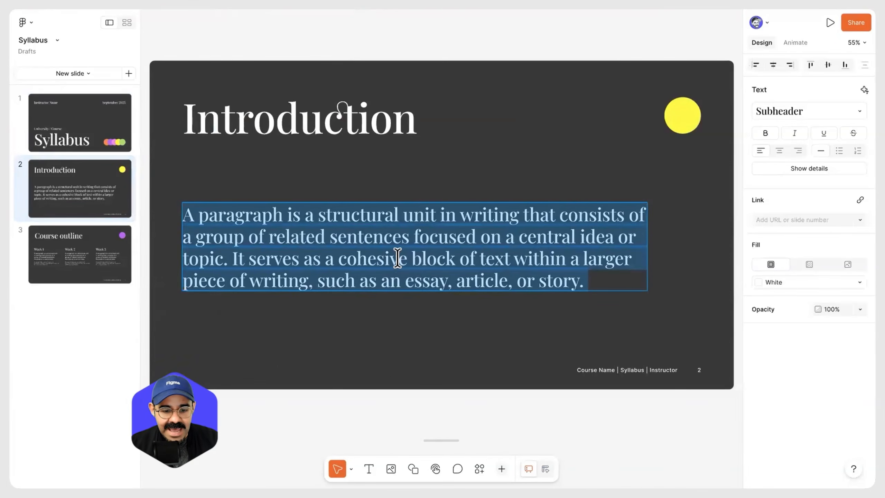
left_click(442, 441)
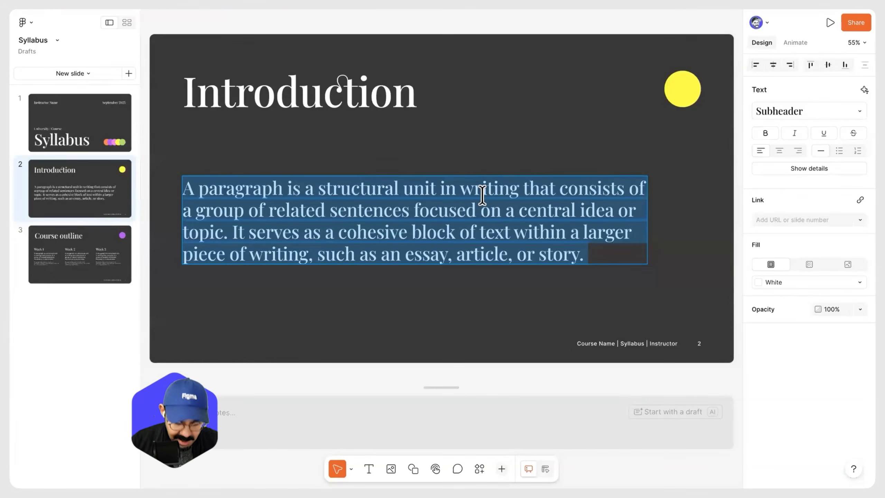
key("super+k")
type("r")
key("Return")
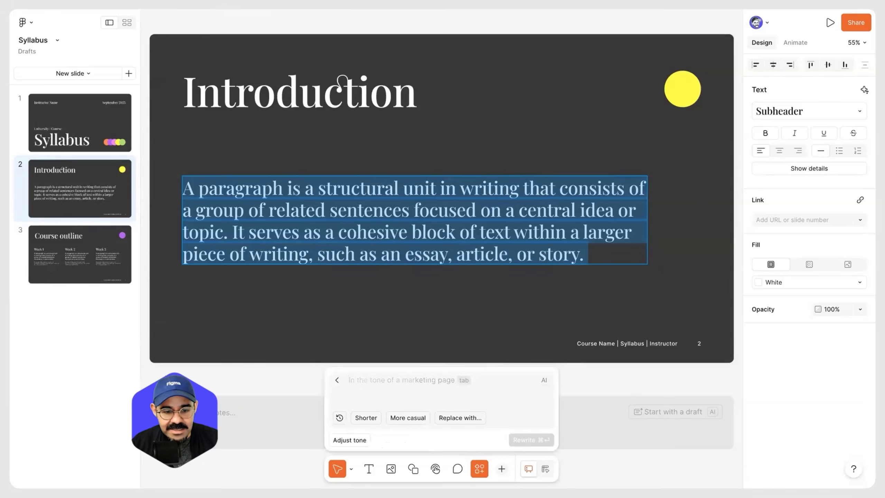
type("Write a paragraph about the noble lion")
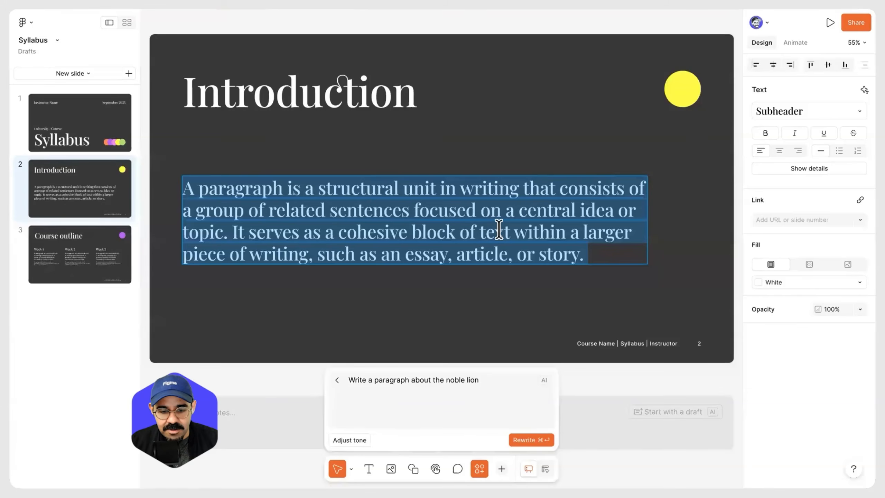
left_click(545, 442)
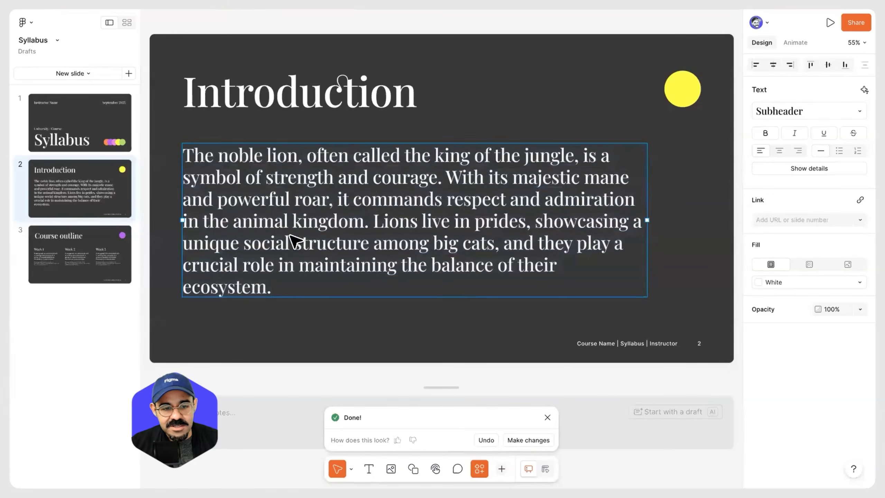
left_click(548, 417)
Step: Generate an AI draft of presenter notes for the Introduction slide and enlarge the notes area
left_click(649, 413)
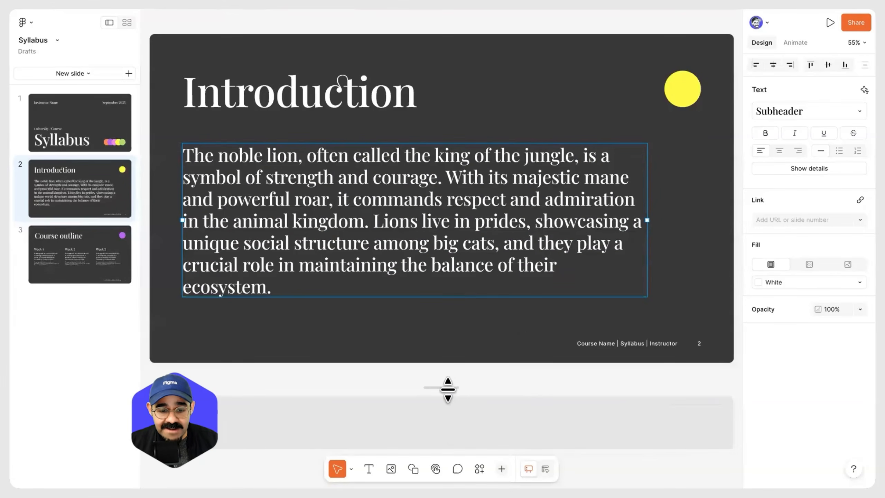
left_click_drag(447, 389, 451, 345)
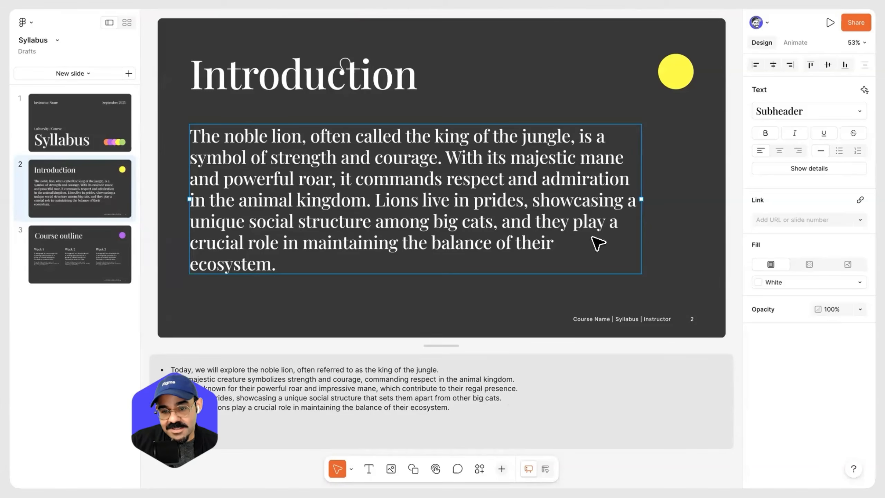
Step: Adjust the tone of the Introduction slide's lion paragraph to the concise and casual extreme
left_click(596, 171)
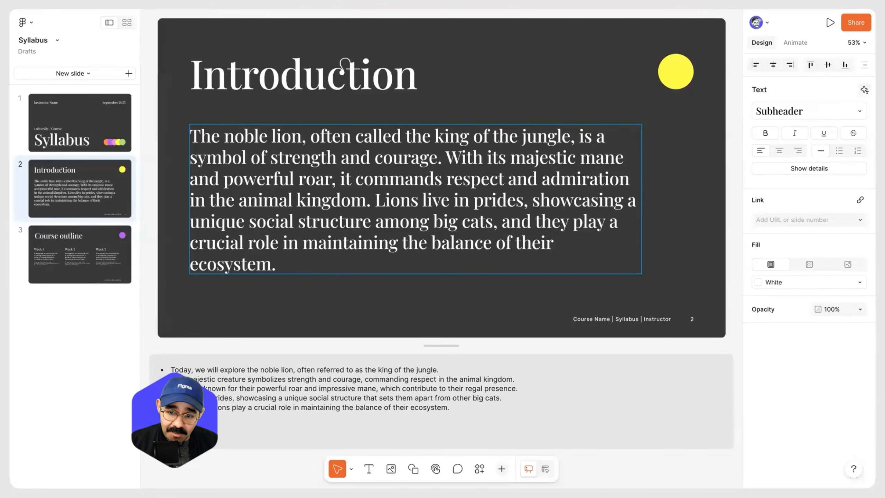
left_click(864, 90)
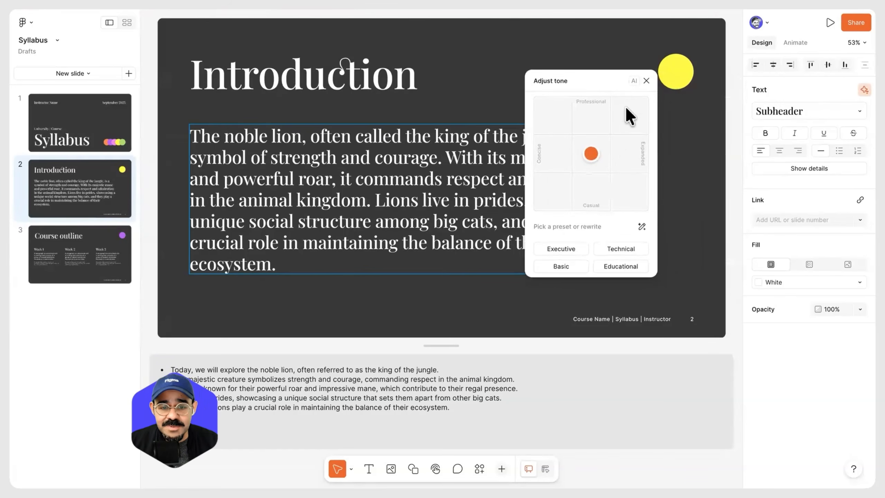
left_click_drag(593, 153, 551, 196)
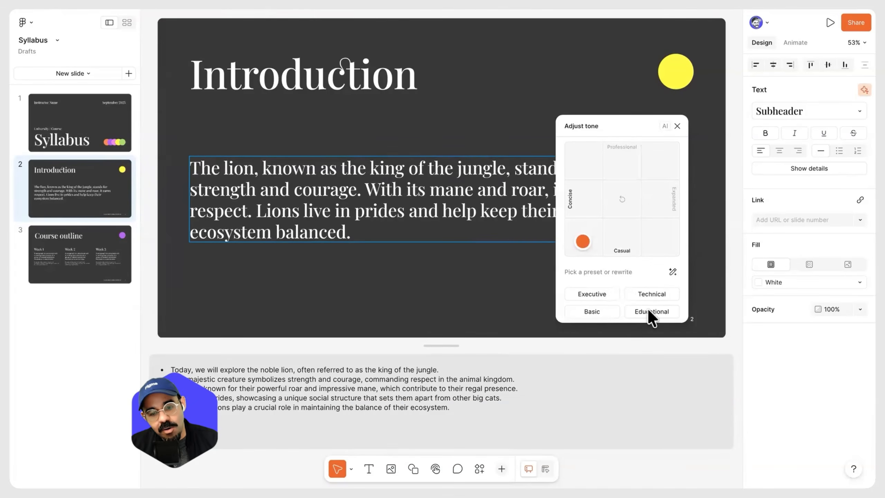
left_click(427, 290)
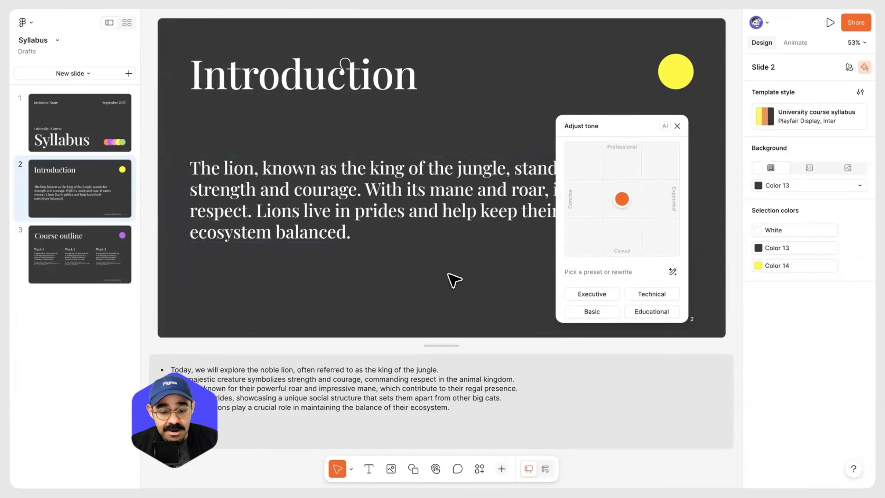
Step: Examine the AI actions available in the slide deck, including the image editing and design tools, and close the list
left_click(479, 468)
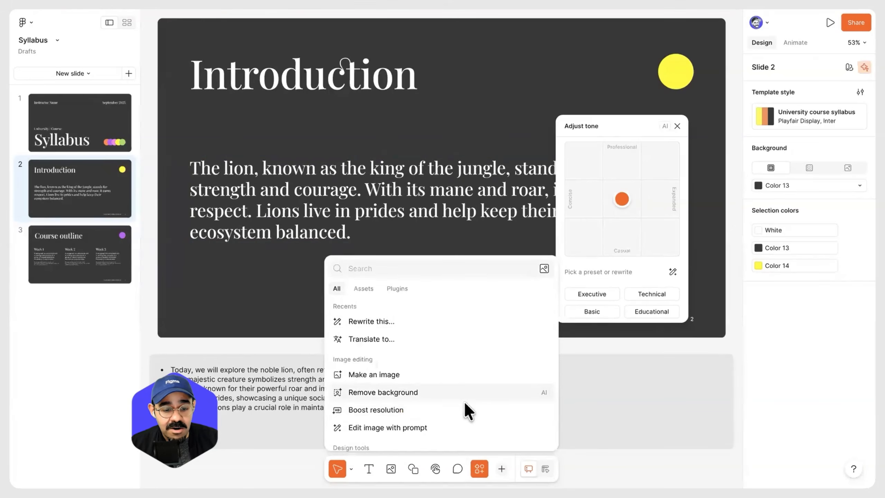
scroll(430, 391, "down", 1)
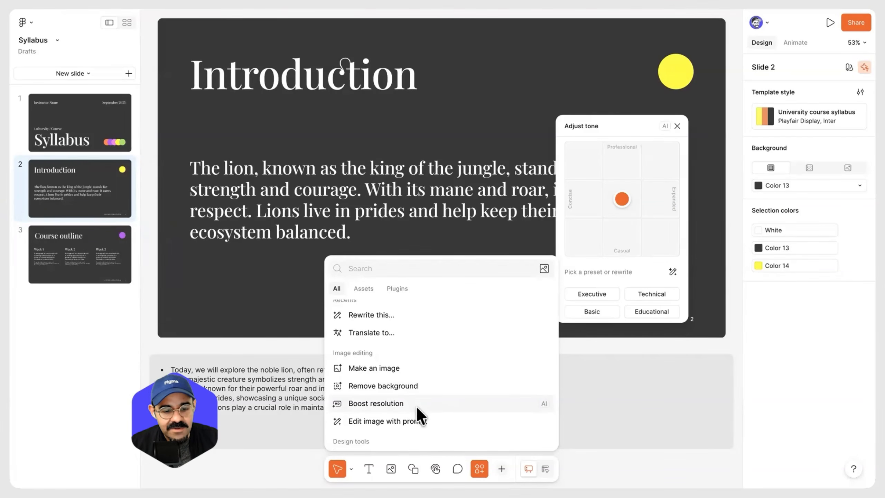
scroll(442, 419, "down", 1)
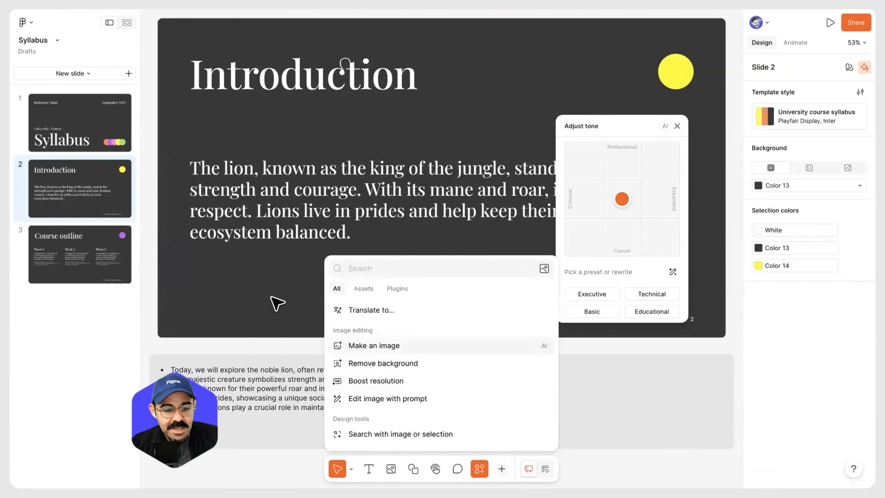
left_click(444, 233)
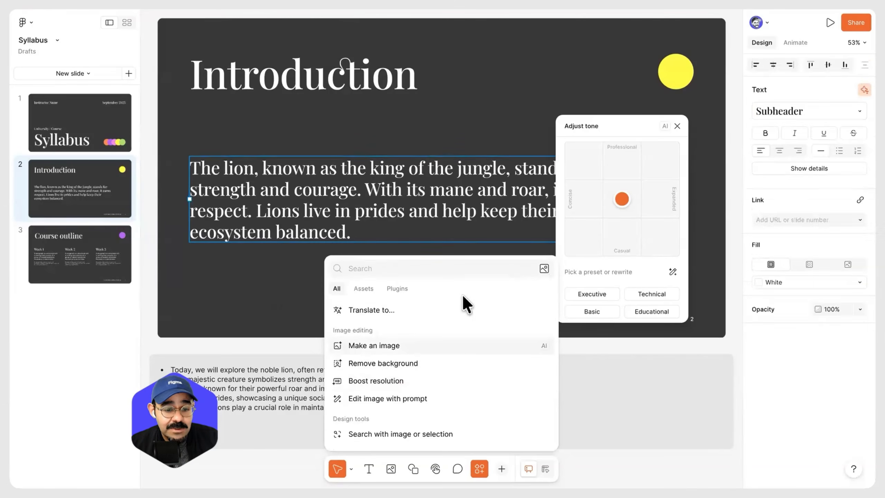
key("Escape")
key("Escape")
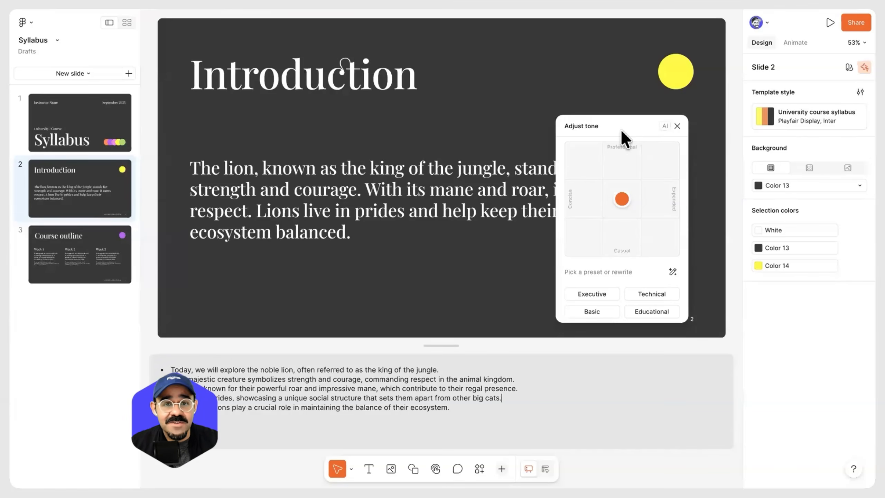
Step: Close the tone adjustment and switch to the Untitled FigJam board by way of the Summarize stickies slide in the Figma AI Toolbox file
left_click(677, 126)
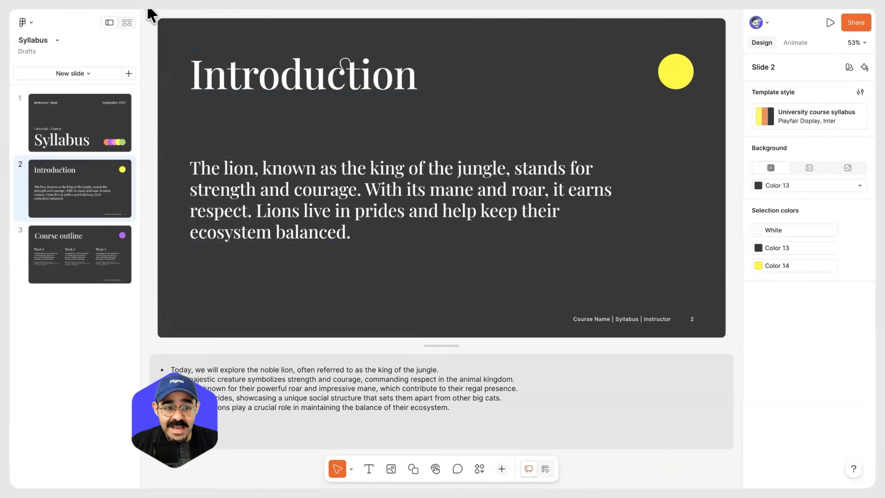
left_click(131, 10)
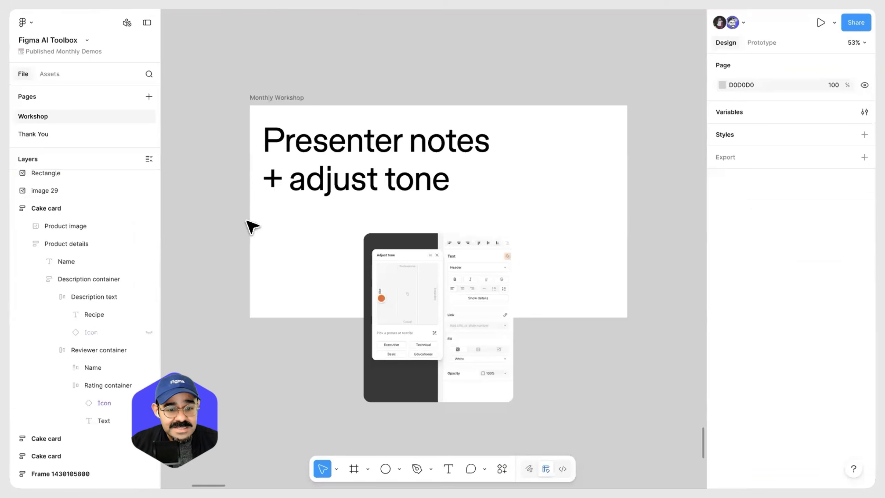
scroll(453, 105, "right", 10)
scroll(448, 94, "right", 2)
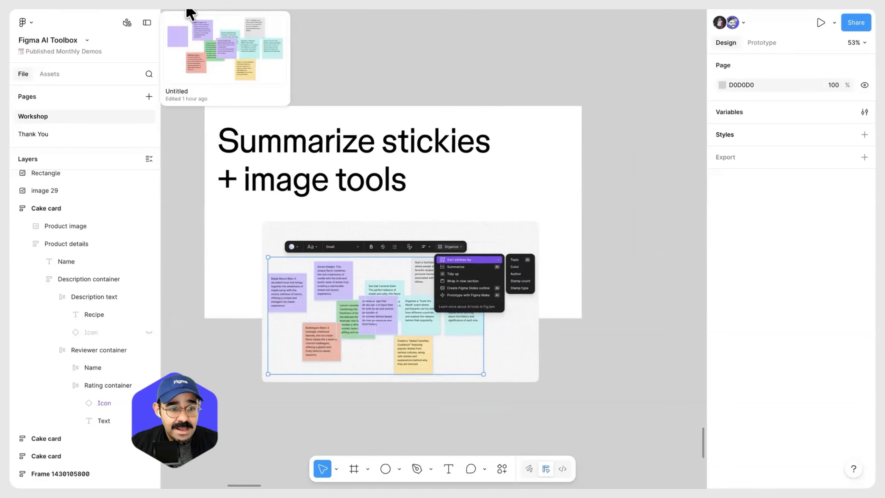
left_click(190, 11)
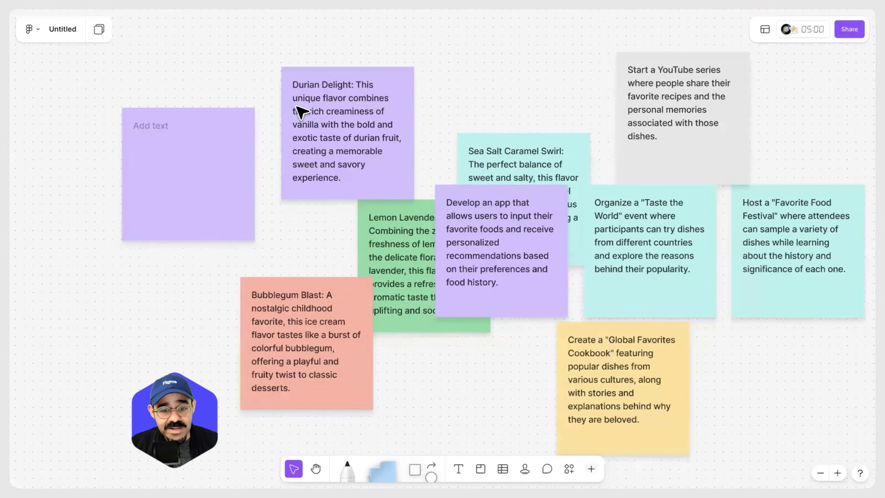
Step: Delete the empty purple sticky note from the FigJam board
scroll(236, 167, "down", 3)
left_click_drag(236, 166, 194, 164)
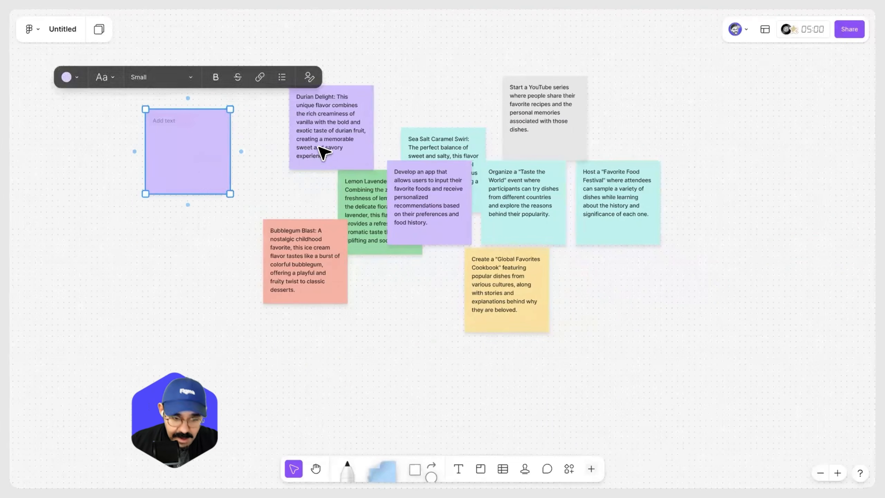
key("BackSpace")
Step: Sort all the sticky notes on the board by topic with AI
key("space")
left_click_drag(266, 102, 216, 151)
left_click_drag(177, 85, 588, 331)
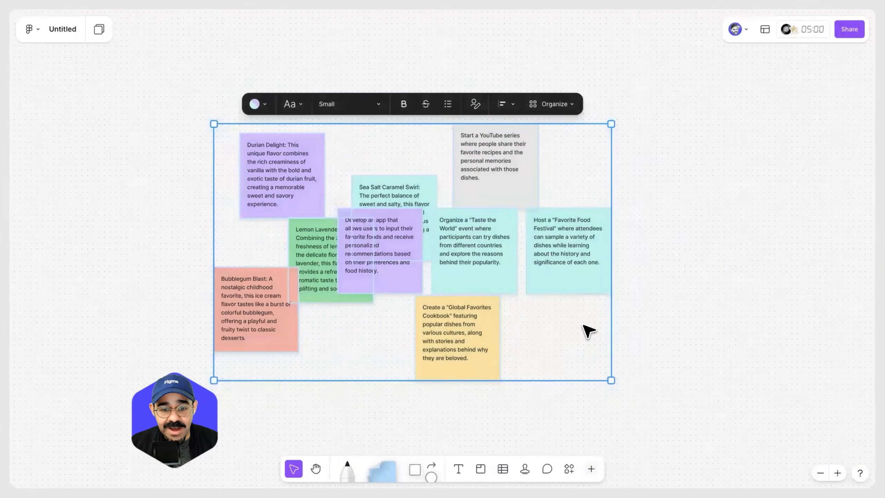
left_click(574, 100)
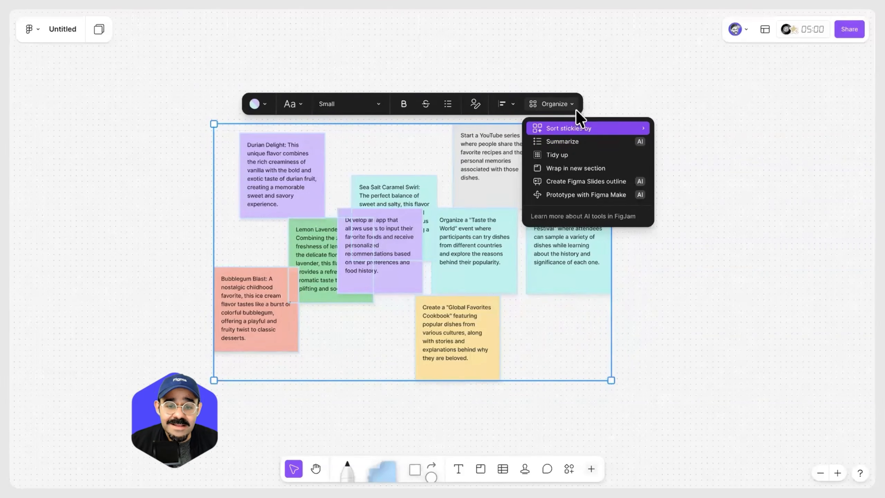
mouse_move(623, 131)
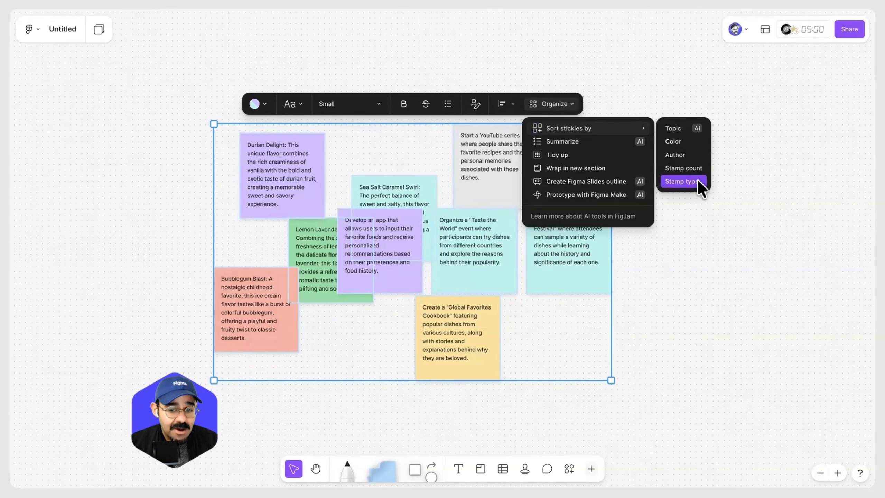
left_click(687, 129)
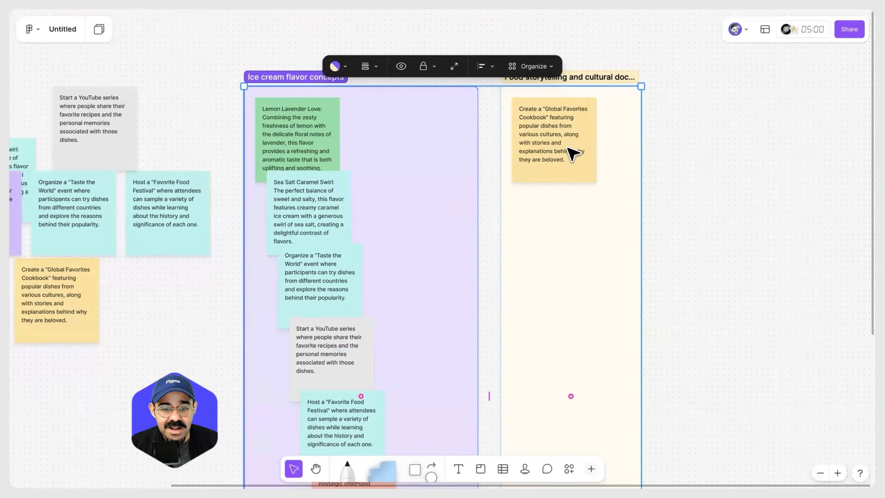
Step: Review the topic sections generated from the sticky notes and undo the sorting by topic
scroll(571, 154, "up", 1)
left_click(564, 114)
scroll(593, 166, "down", 6)
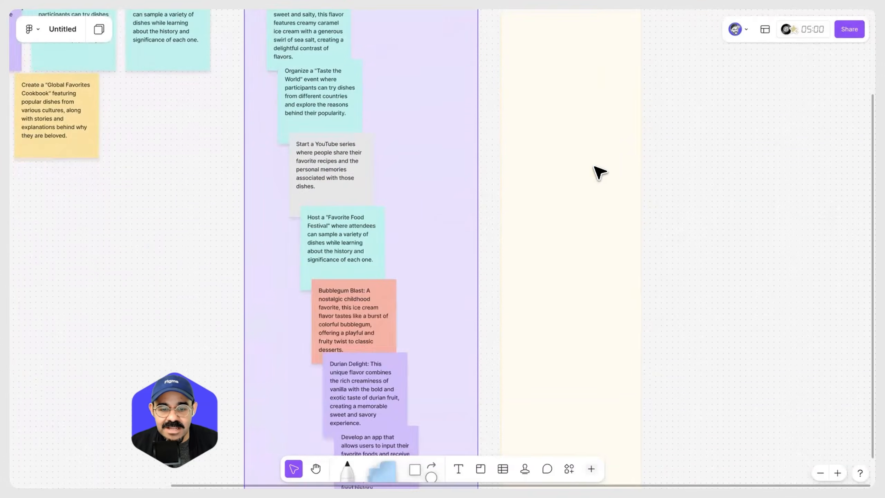
scroll(593, 166, "down", 6)
scroll(593, 166, "up", 8)
scroll(454, 185, "down", 3)
key("space")
left_click_drag(237, 190, 344, 190)
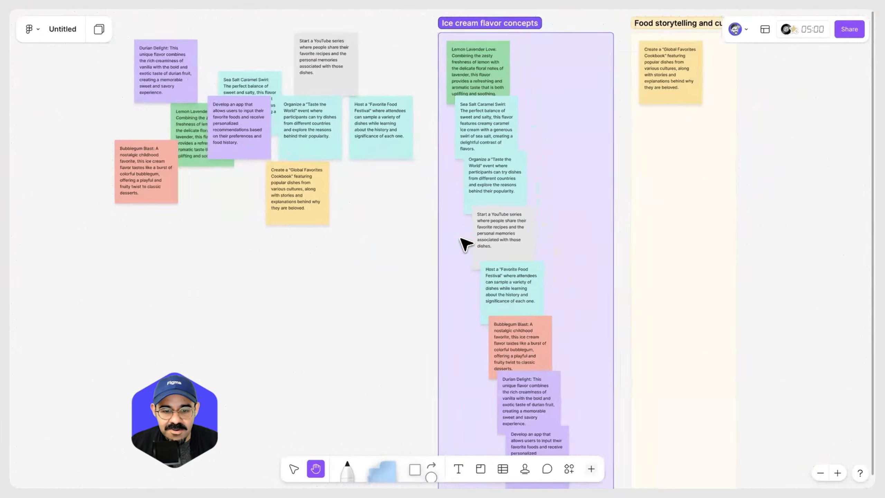
scroll(470, 234, "up", 4)
scroll(470, 233, "down", 4)
scroll(469, 233, "up", 8)
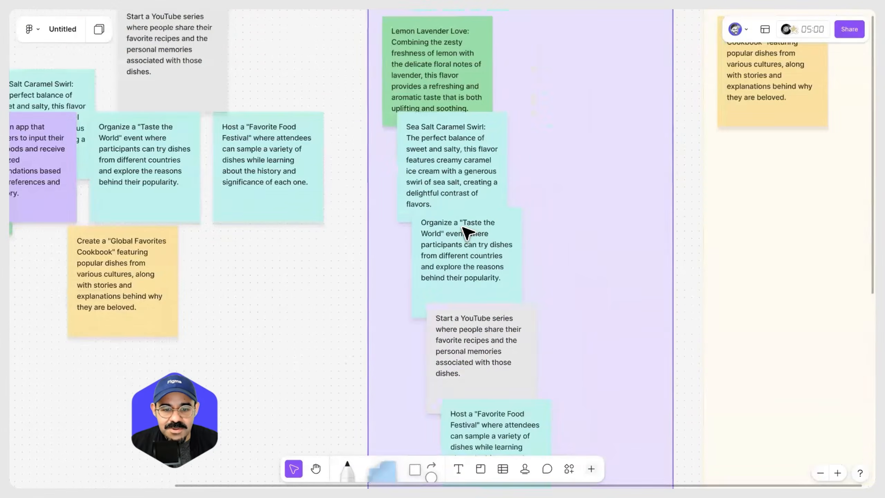
scroll(461, 227, "up", 4)
scroll(458, 225, "down", 3)
key("ctrl+z")
key("ctrl+z")
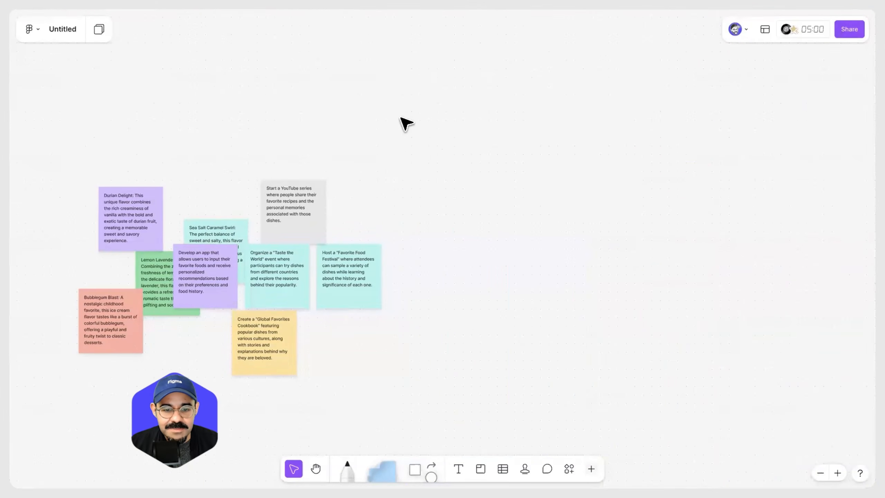
Step: Review the organizing options for all the stickies, including Summarize, Create Figma Slides outline and Prototype with Figma Make, and dismiss them
key("ctrl+a")
left_click(589, 130)
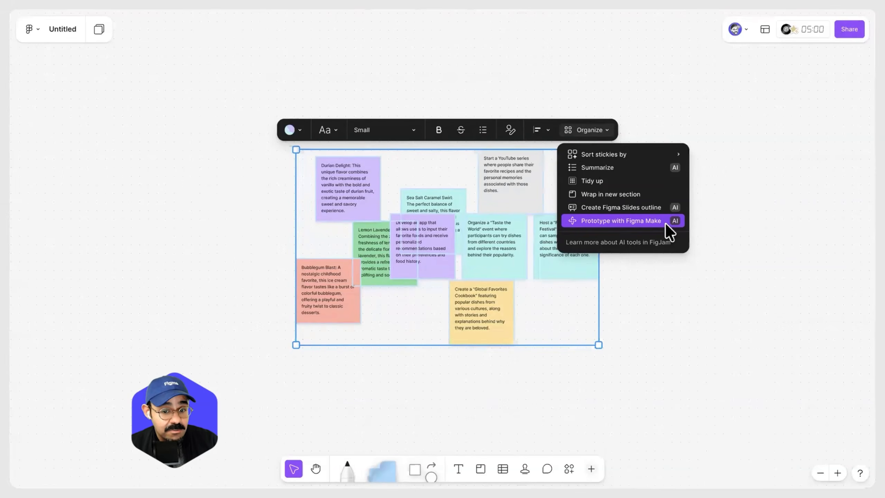
left_click(665, 268)
left_click(666, 268)
key("space")
left_click_drag(709, 261, 511, 252)
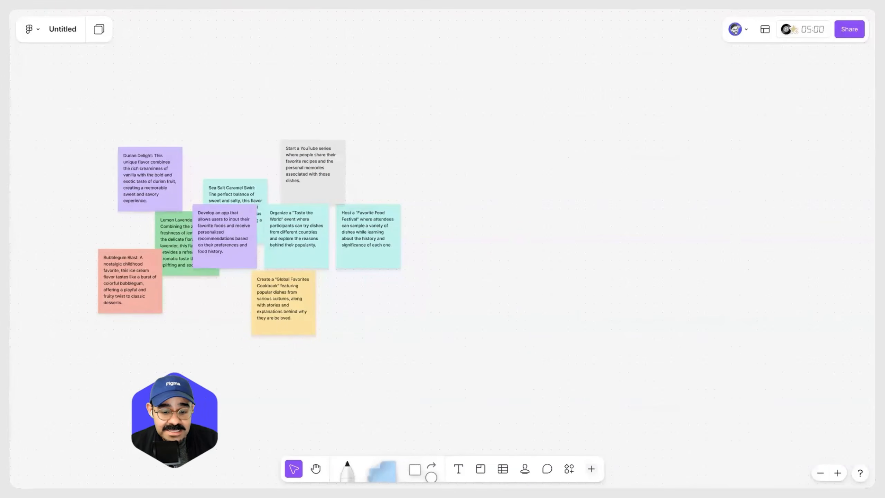
Step: Switch to the Figma AI Toolbox file and copy the tulip image under the Expand image heading
left_click(129, 10)
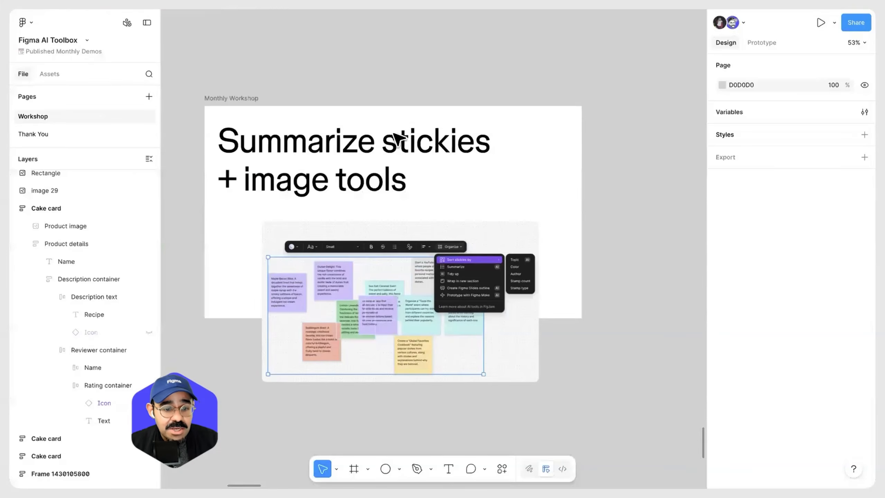
scroll(388, 83, "down", 10)
key("space")
left_click_drag(371, 135, 474, 194)
left_click_drag(266, 237, 407, 242)
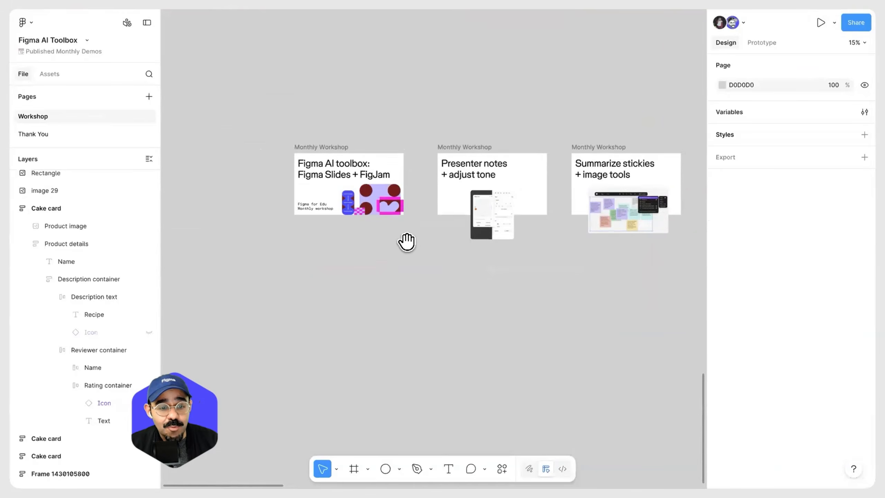
left_click_drag(411, 139, 327, 381)
left_click_drag(423, 180, 415, 364)
left_click_drag(418, 103, 330, 350)
left_click_drag(432, 450, 339, 359)
left_click_drag(537, 136, 329, 314)
left_click_drag(443, 344, 519, 363)
left_click_drag(398, 127, 442, 285)
left_click_drag(390, 258, 533, 331)
left_click_drag(484, 117, 490, 257)
left_click(491, 256)
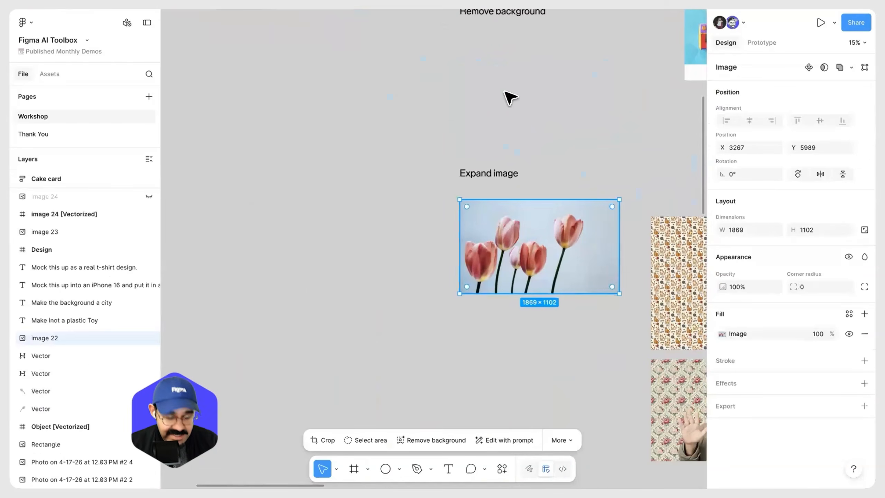
Step: Paste the tulip image into the Untitled FigJam board beside the sticky notes
left_click(179, 8)
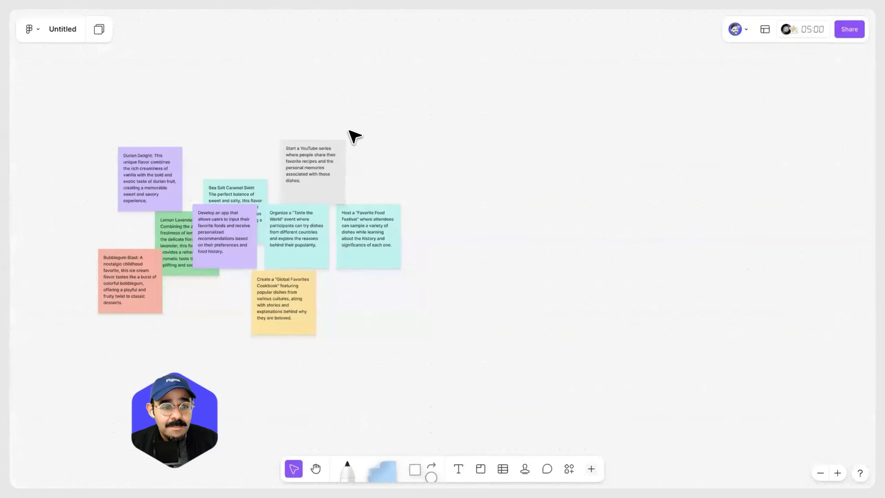
key("ctrl+v")
scroll(439, 239, "down", 2)
left_click_drag(440, 237, 607, 224)
left_click_drag(607, 224, 405, 212)
left_click_drag(431, 172, 508, 157)
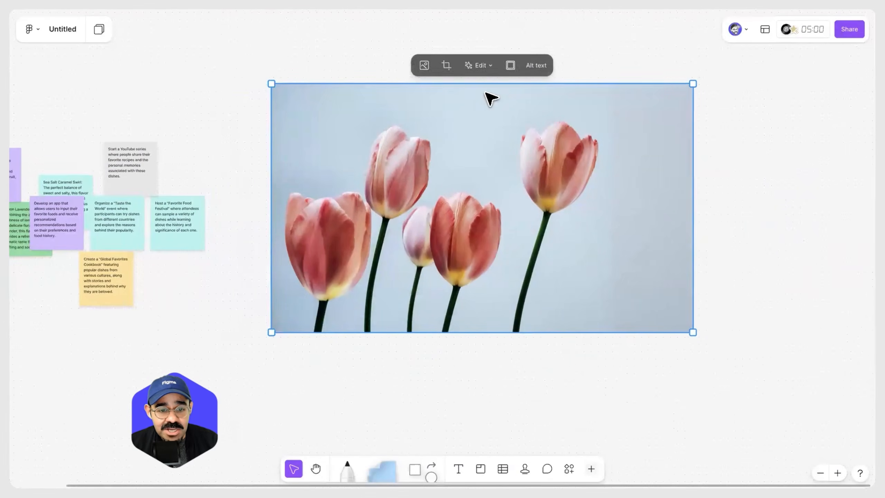
Step: Remove the background from the tulip image with the AI image editing options
left_click(491, 65)
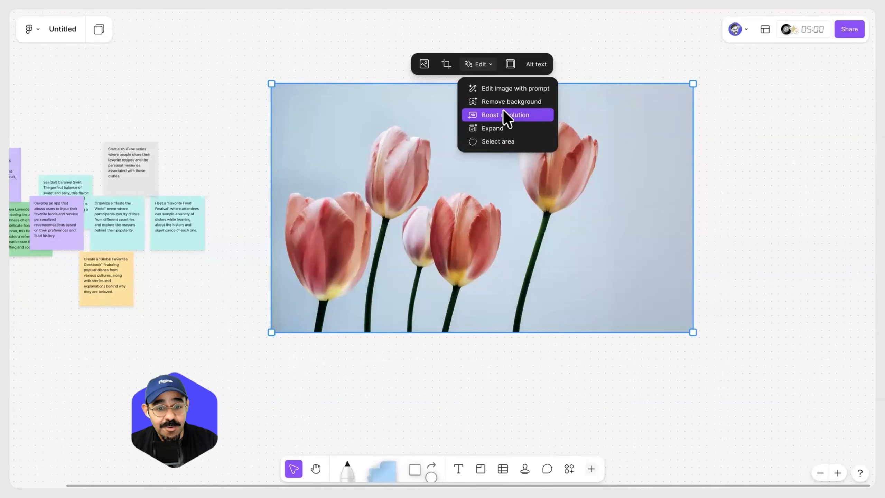
left_click(510, 102)
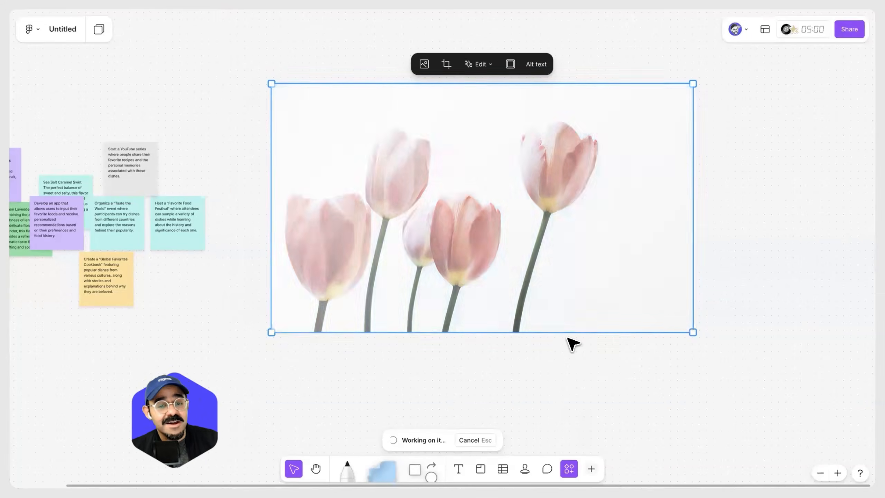
left_click(532, 359)
left_click_drag(579, 352, 643, 359)
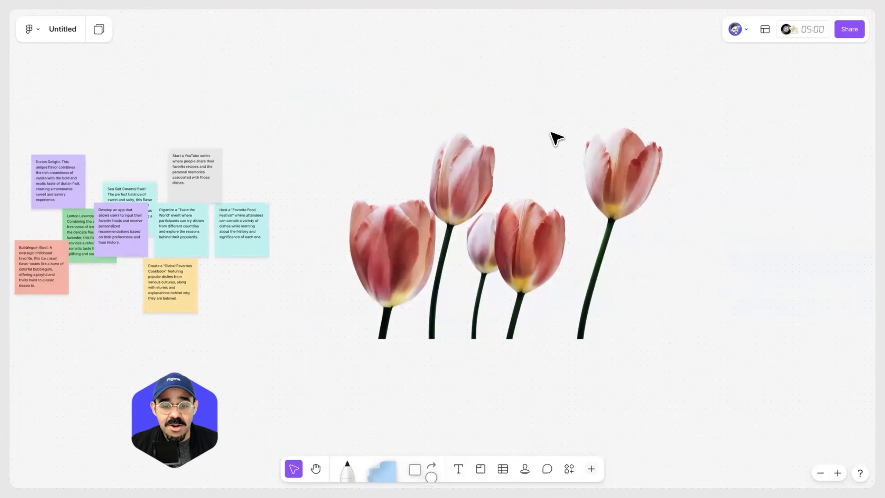
Step: Try a border on the tulip image and turn it off again
left_click(555, 137)
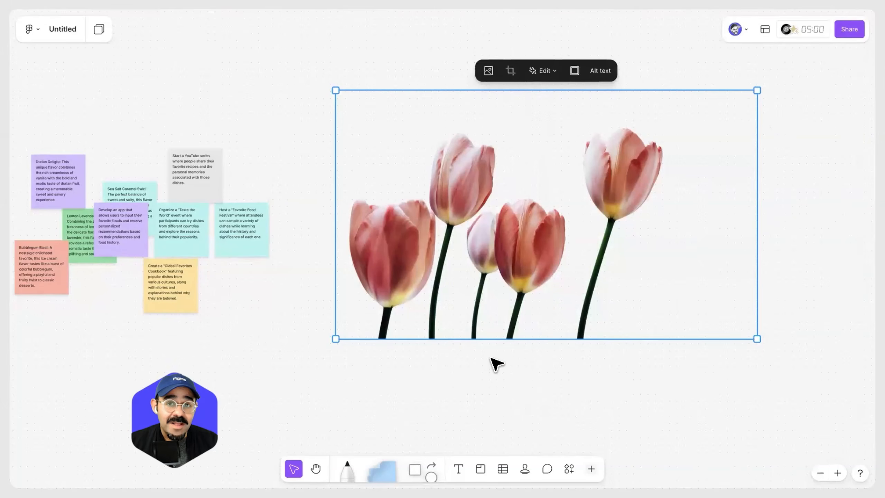
left_click(575, 71)
left_click(346, 74)
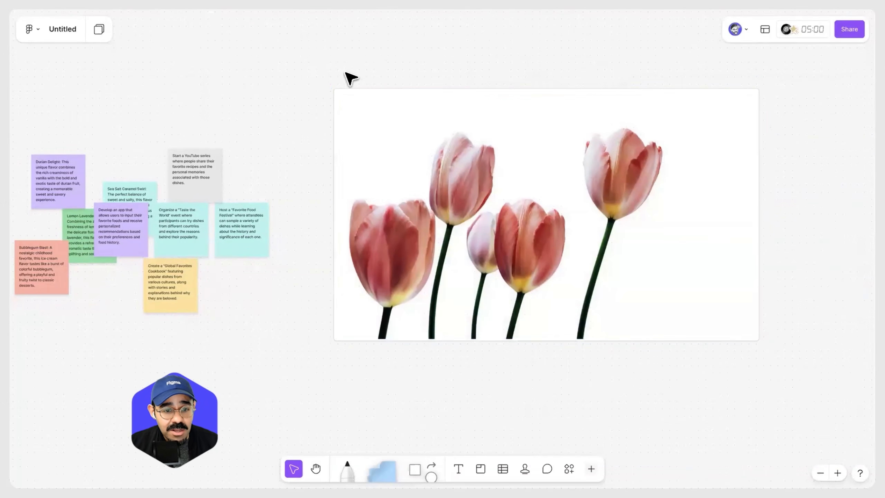
left_click(568, 143)
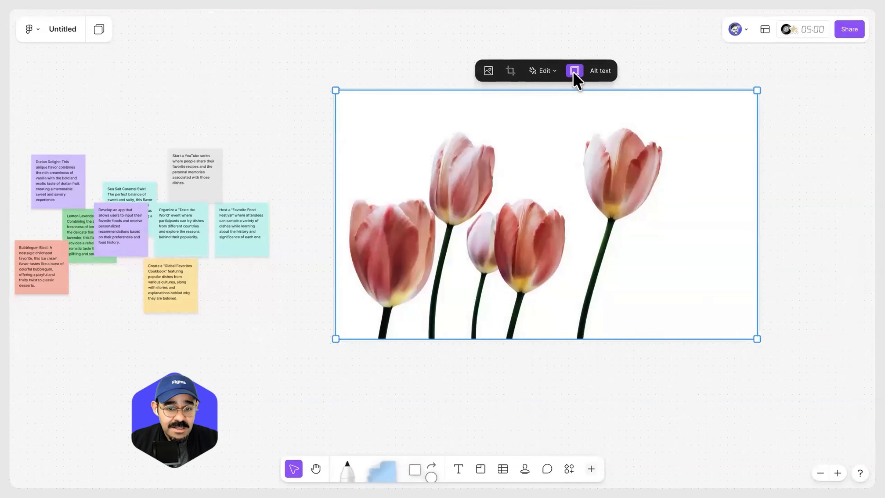
left_click(574, 71)
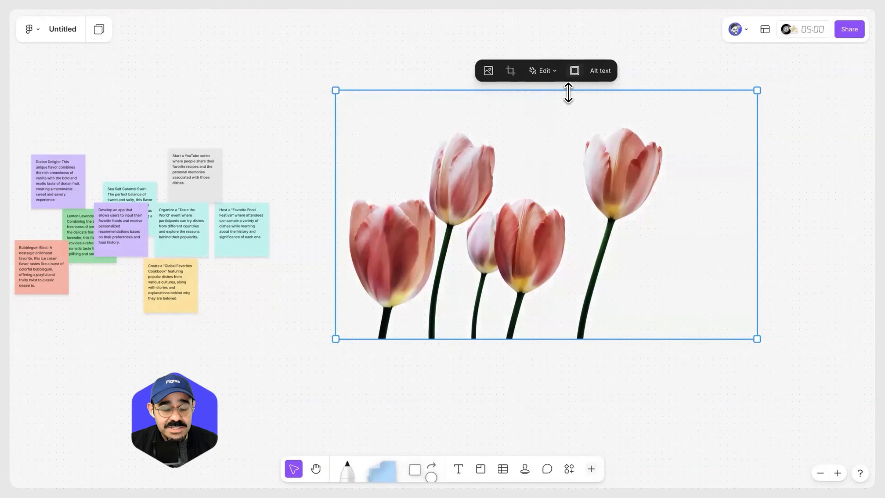
left_click(574, 72)
left_click(573, 72)
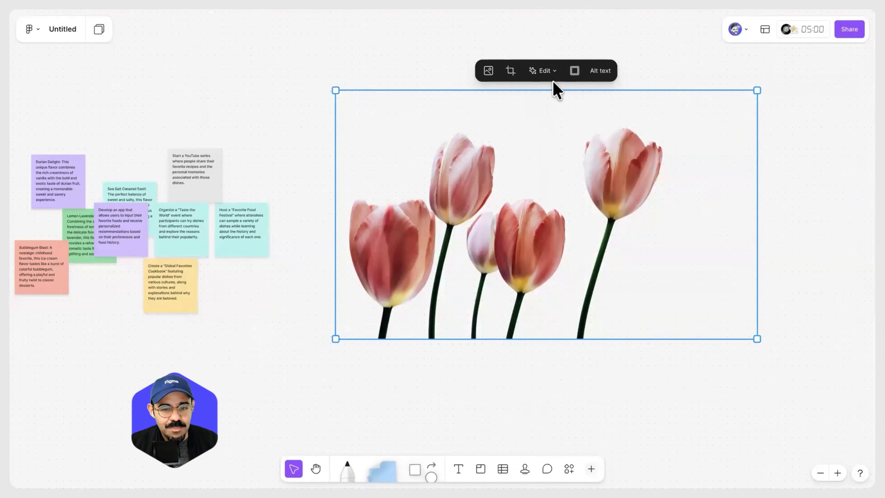
Step: Switch to the Figma AI Toolbox file and find the Annotations for Figma Make + MCP slide
left_click(405, 53)
left_click(474, 208)
left_click_drag(479, 213, 454, 233)
left_click(111, 35)
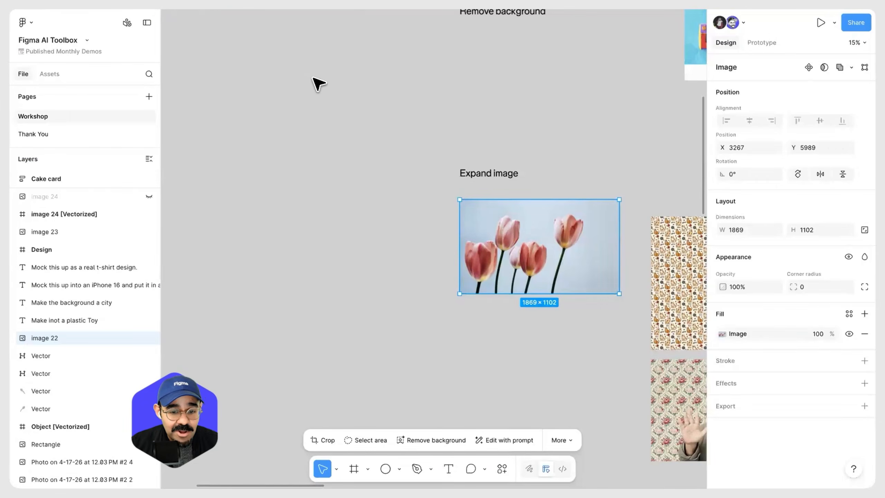
left_click(316, 83)
scroll(319, 87, "down", 3)
scroll(358, 130, "right", 10)
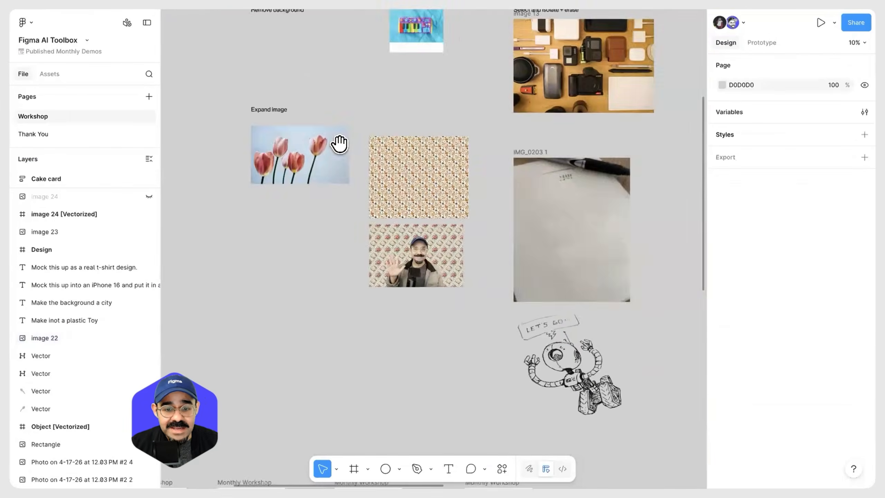
scroll(338, 142, "down", 15)
scroll(401, 255, "down", 10)
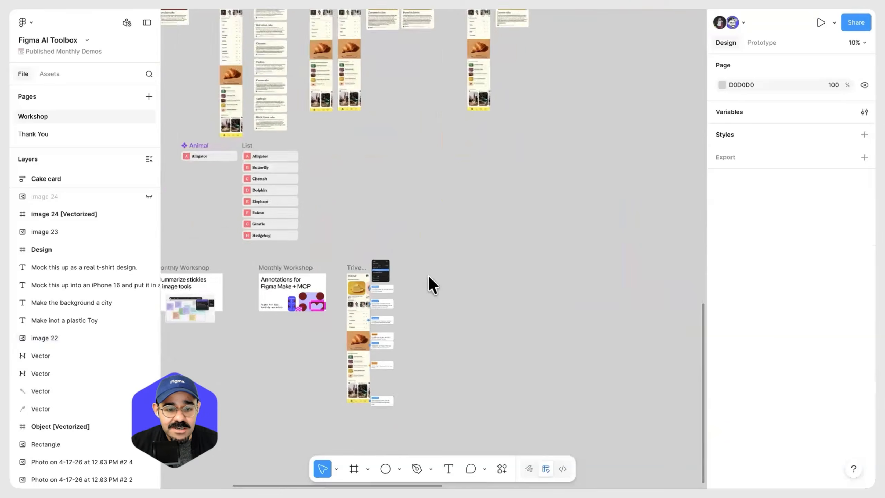
scroll(362, 268, "up", 5)
scroll(344, 290, "up", 3)
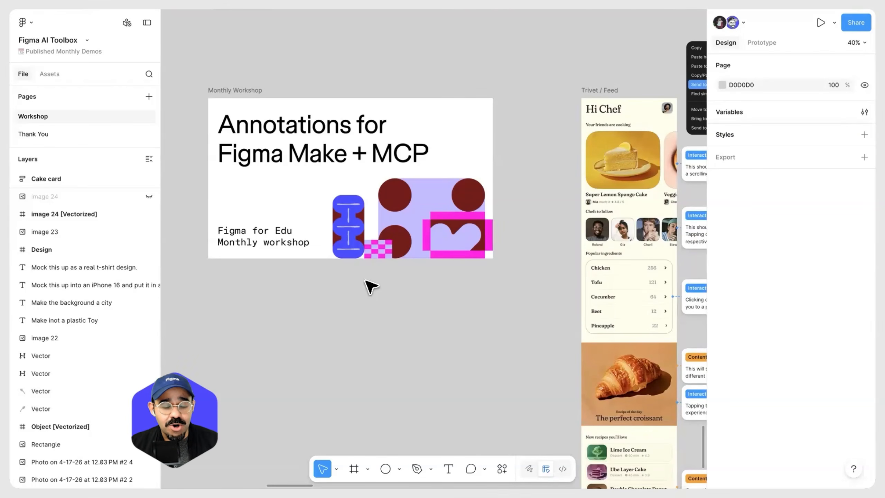
Step: Examine the Trivet / Feed frame and the interaction and content annotations beside it
left_click(593, 91)
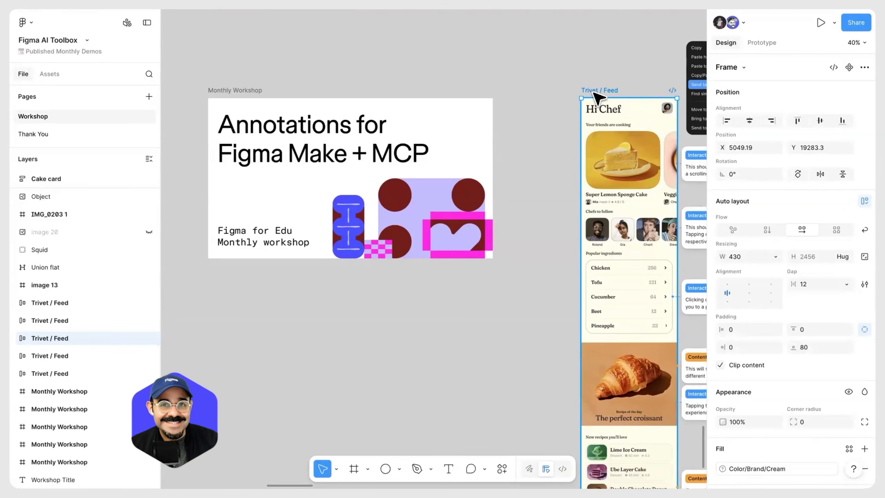
left_click(563, 102)
scroll(544, 132, "right", 6)
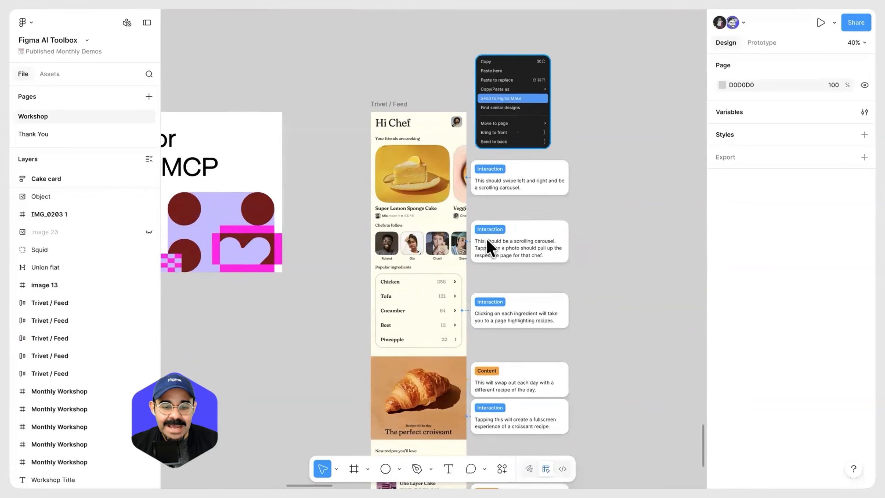
scroll(413, 240, "left", 3)
scroll(272, 192, "left", 3)
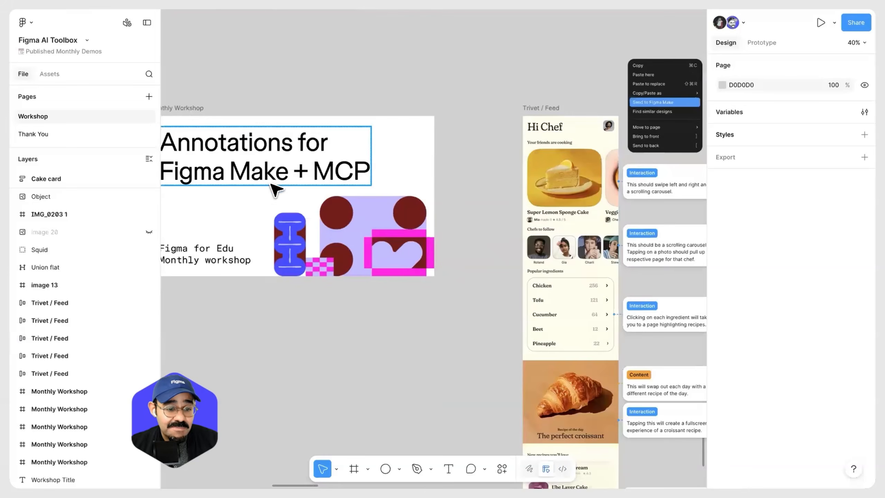
Step: Try adding an annotation to the Popular ingredients list and open its category choices before discarding it
scroll(421, 232, "right", 7)
scroll(421, 231, "up", 3, "ctrl")
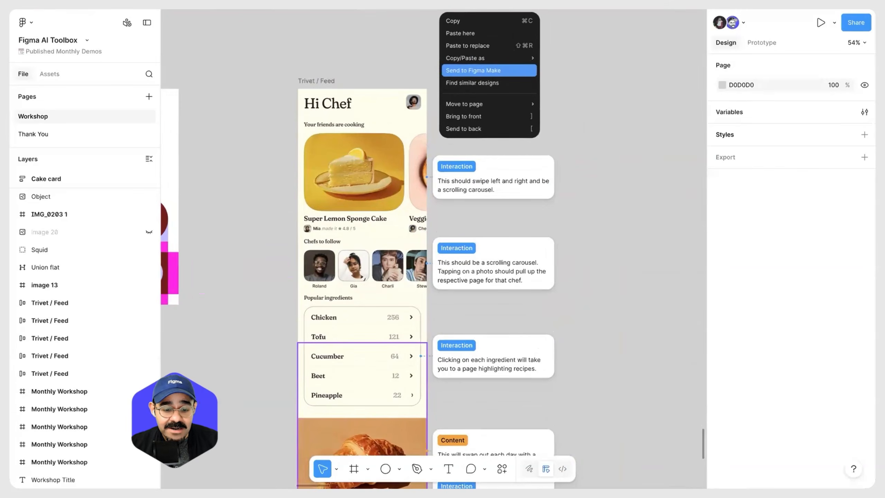
left_click(485, 469)
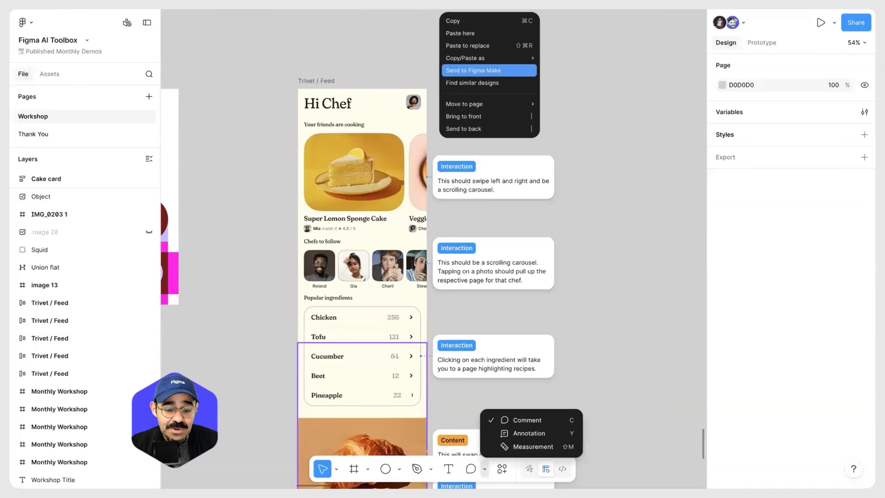
left_click(527, 435)
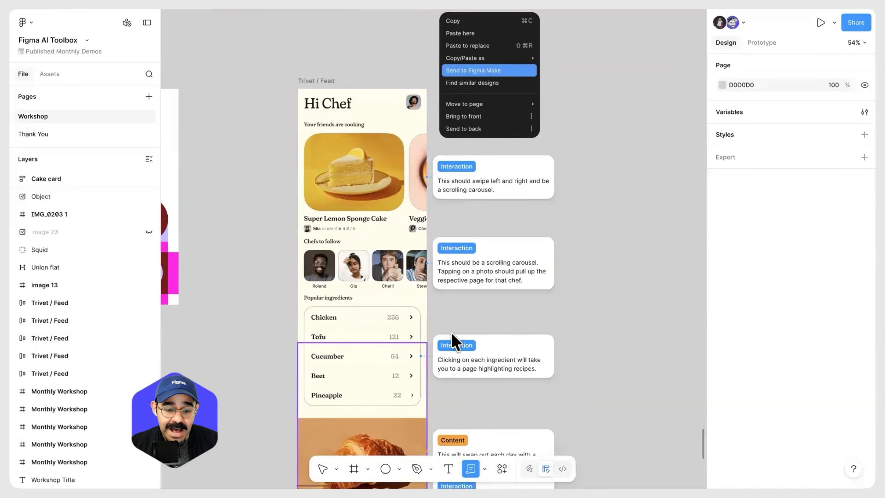
left_click(430, 318)
left_click(481, 333)
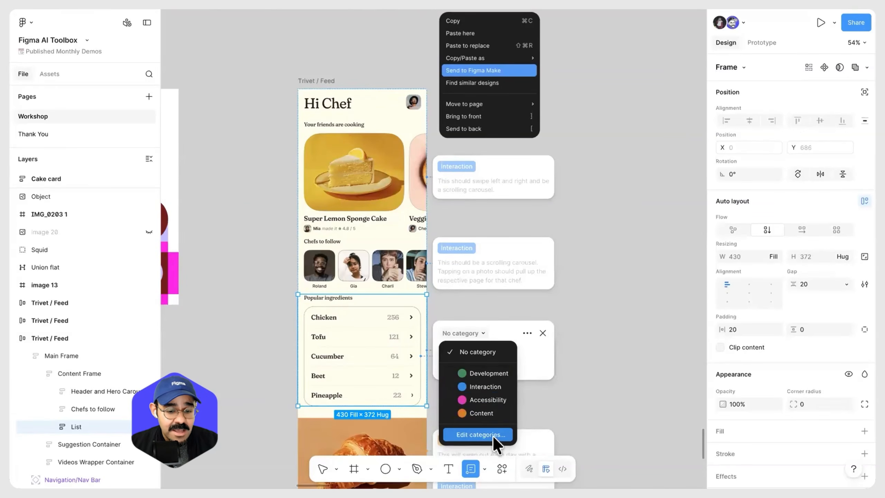
key("Escape")
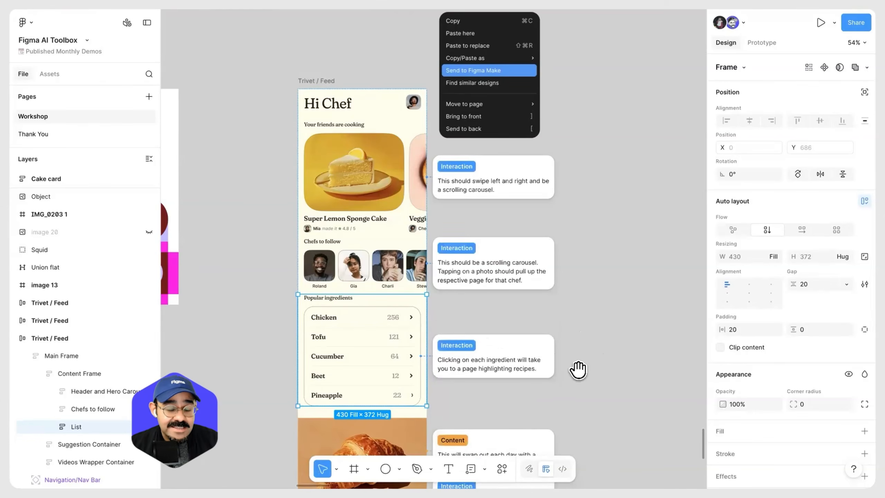
Step: Examine the interaction and content annotations along the Trivet / Feed frame, from the cake carousel down to the recipe list
left_click_drag(579, 371, 612, 276)
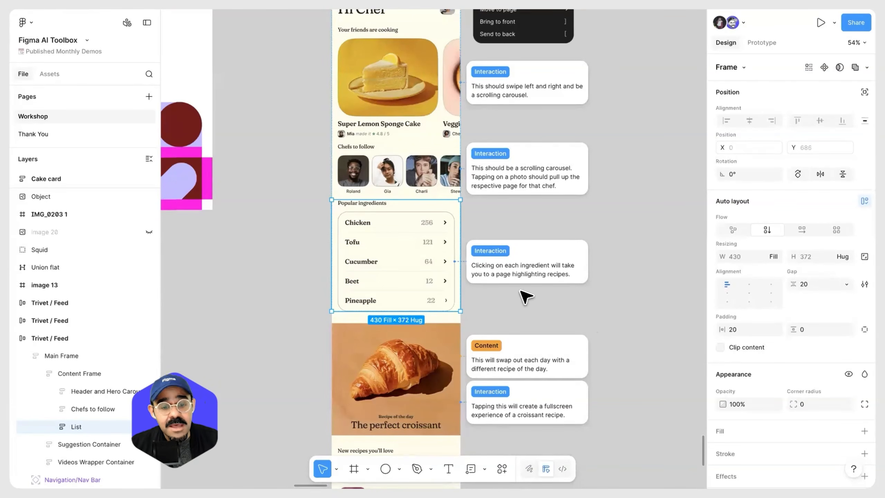
left_click(304, 306)
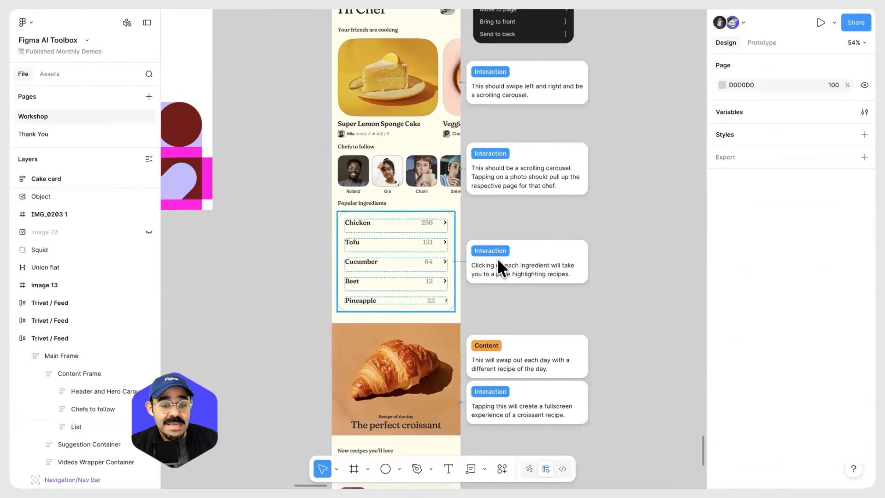
scroll(502, 310, "up", 1)
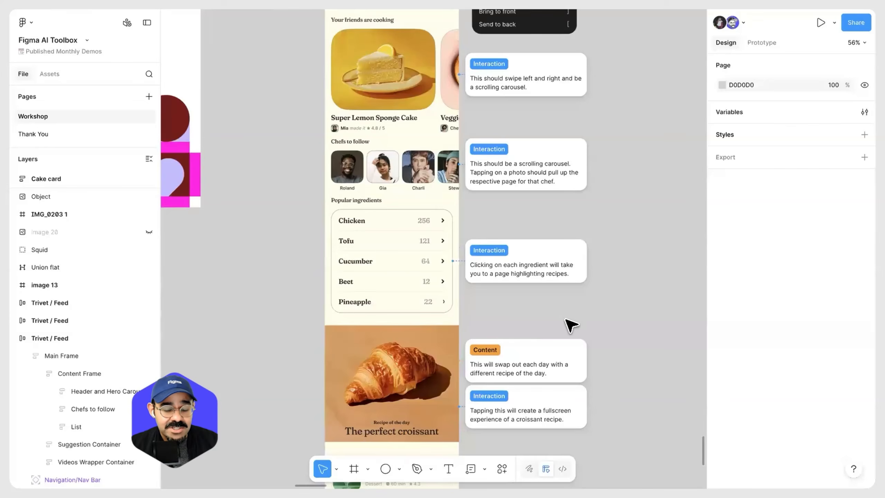
scroll(570, 324, "up", 5)
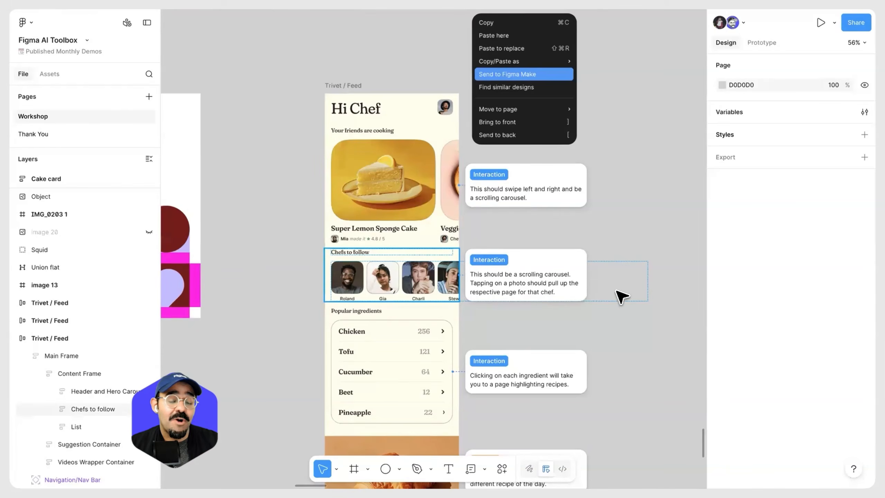
scroll(622, 300, "down", 5)
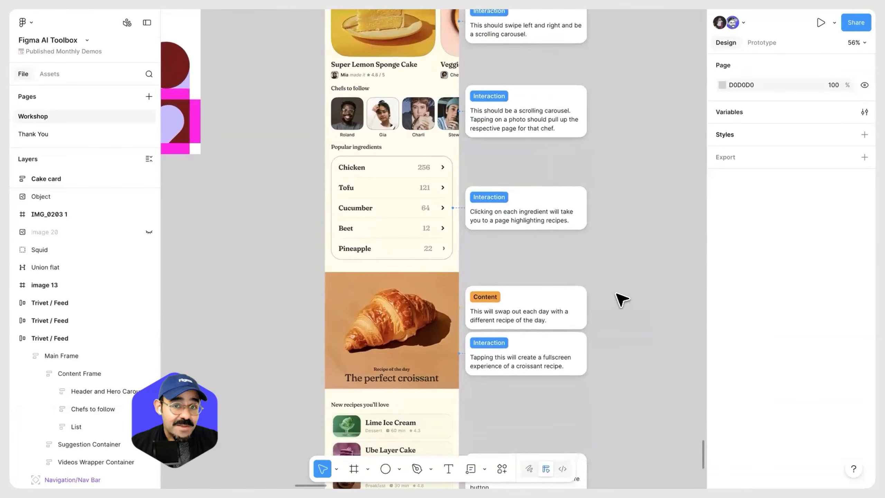
scroll(568, 246, "down", 1)
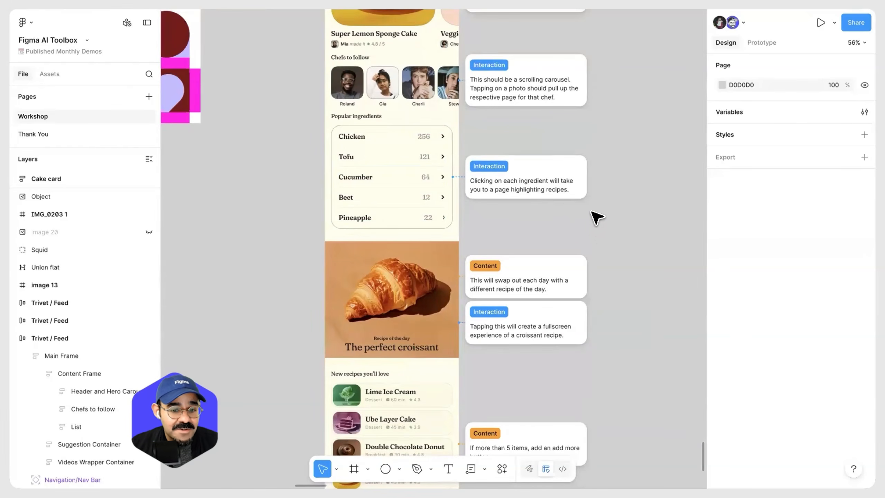
scroll(596, 219, "down", 4)
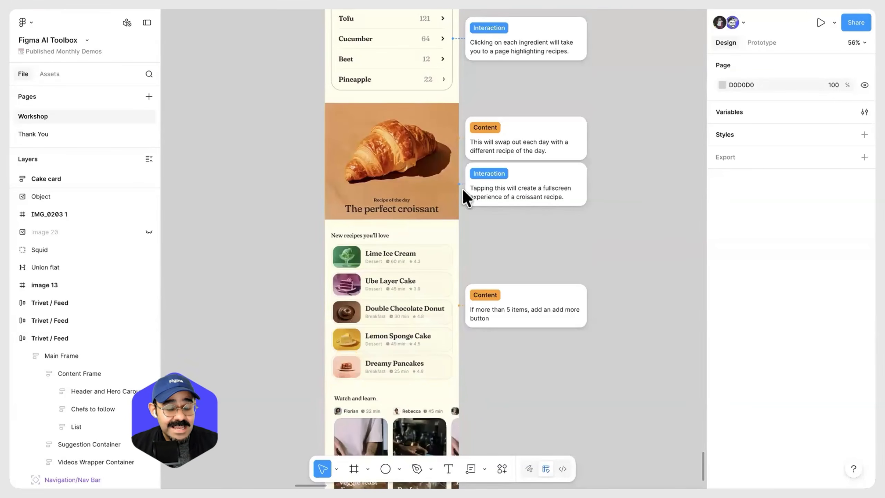
scroll(526, 249, "up", 1)
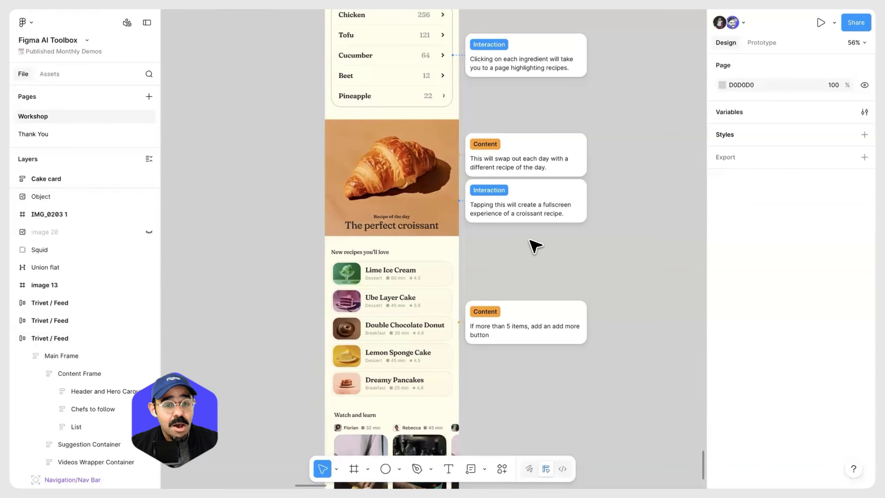
scroll(518, 254, "up", 8)
right_click(511, 253)
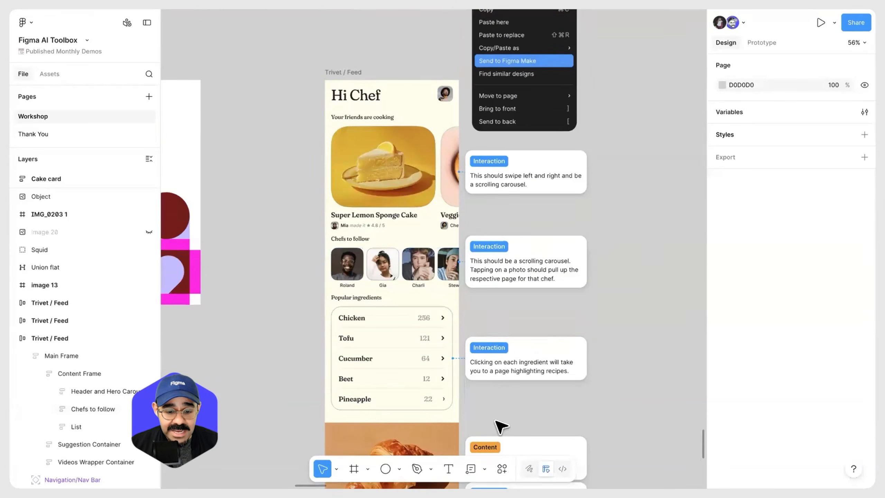
Step: Toggle the annotations' visibility off and on several times, leaving them shown
left_click(484, 468)
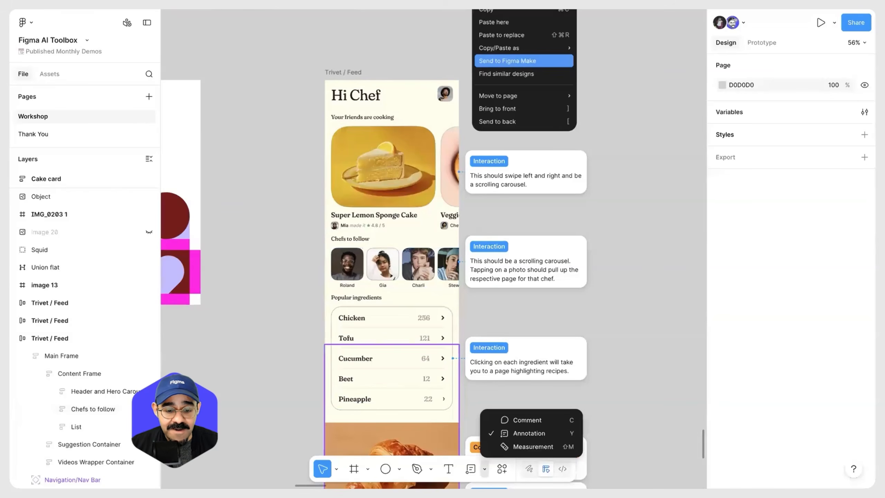
left_click(544, 432)
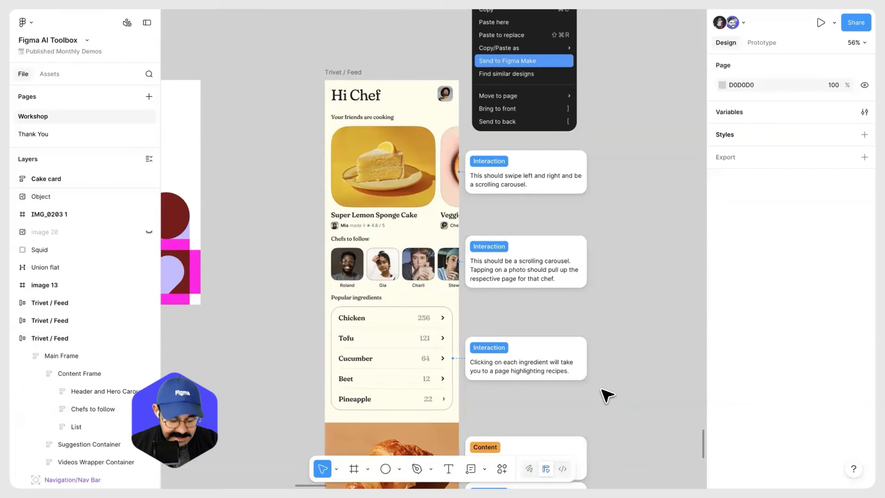
key("shift+y")
key("shift+y")
key("shift+y")
key("shift+y")
key("shift+y")
key("shift+y")
key("shift+y")
key("shift+y")
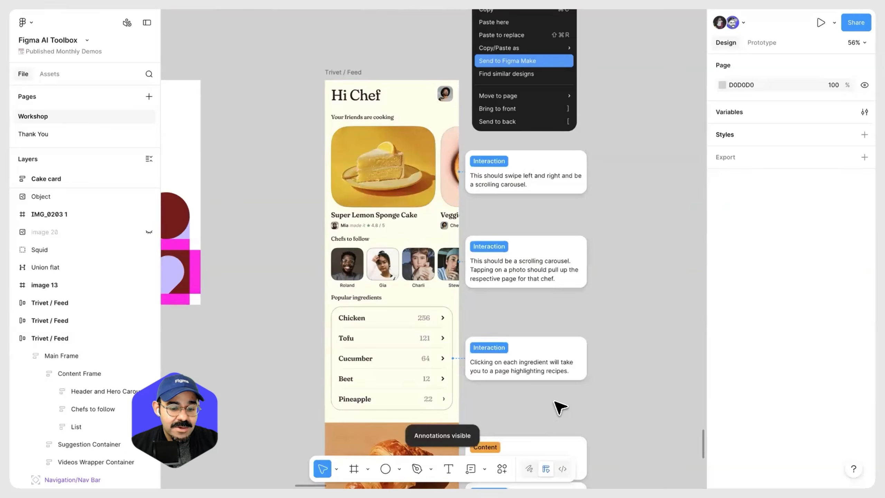
Step: Add a measurement across the croissant image's width and label it "Full width"
scroll(599, 306, "down", 5)
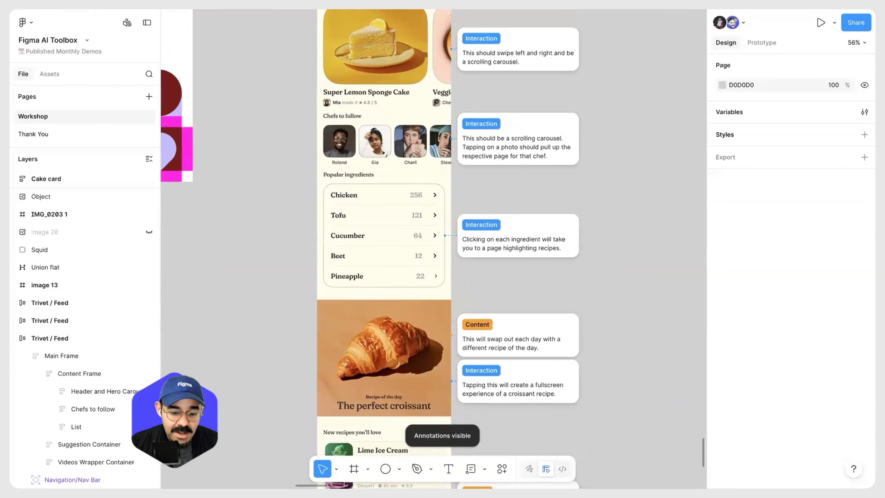
left_click(484, 468)
left_click(505, 447)
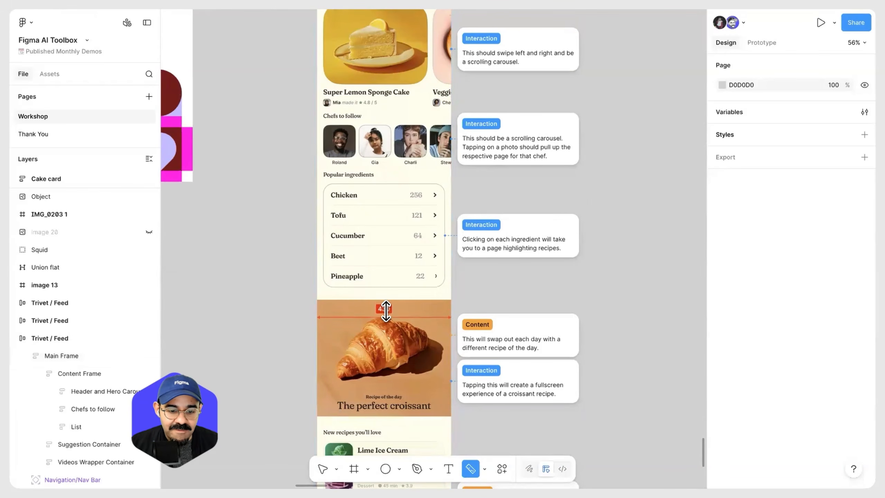
scroll(385, 310, "up", 5, "ctrl")
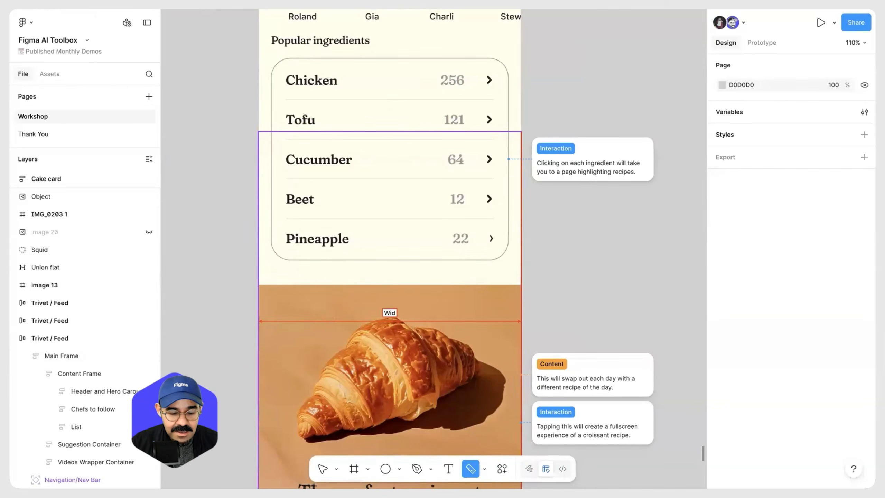
type("width")
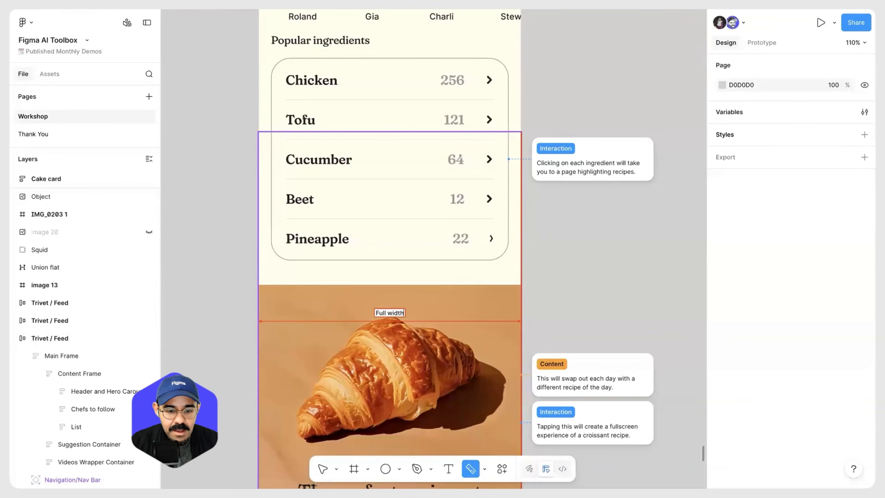
key("Return")
Step: Add a height measurement to the Pineapple row and move the Full width measurement just above the croissant image
left_click_drag(421, 231, 578, 253)
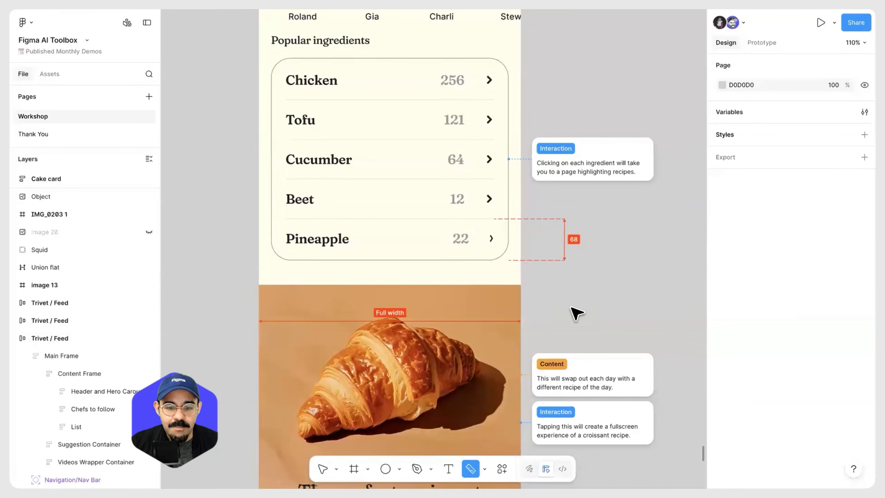
scroll(576, 314, "down", 2)
left_click_drag(436, 316, 437, 297)
Step: Visit the Thank You page and return to the Workshop page
scroll(606, 279, "down", 4)
scroll(623, 274, "down", 1)
scroll(406, 268, "down", 1)
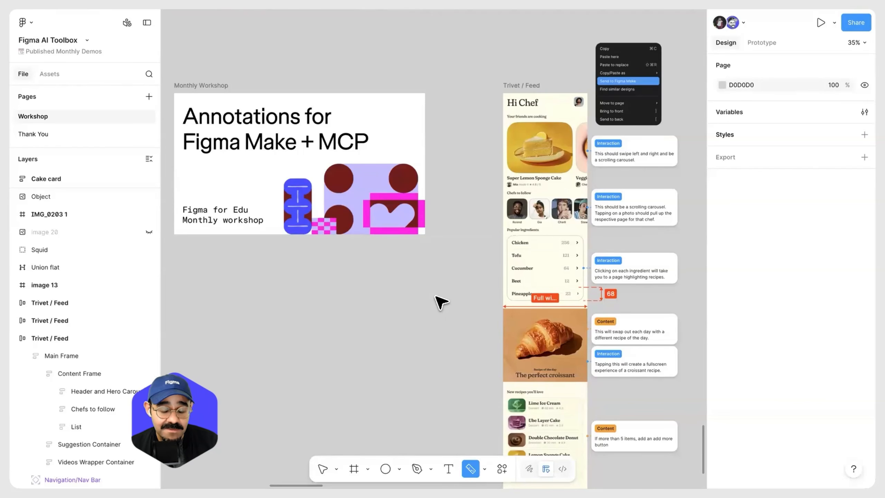
scroll(364, 307, "down", 3)
left_click_drag(337, 306, 348, 294)
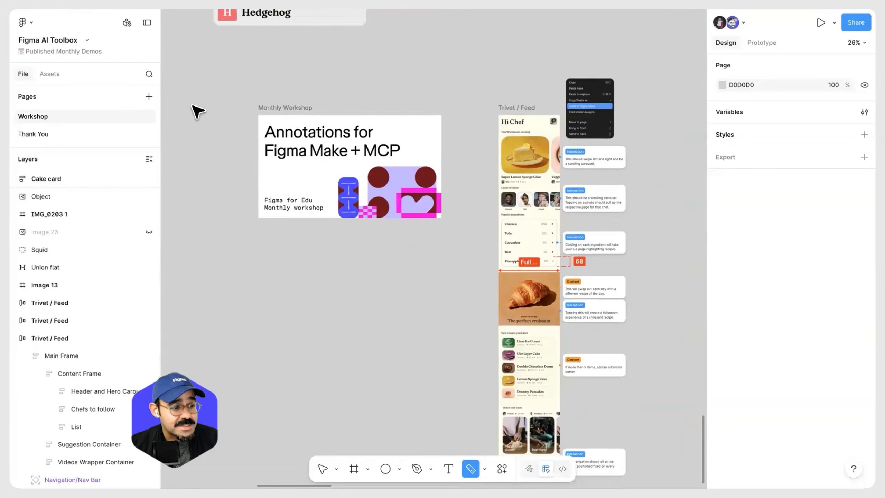
left_click(73, 134)
left_click(75, 117)
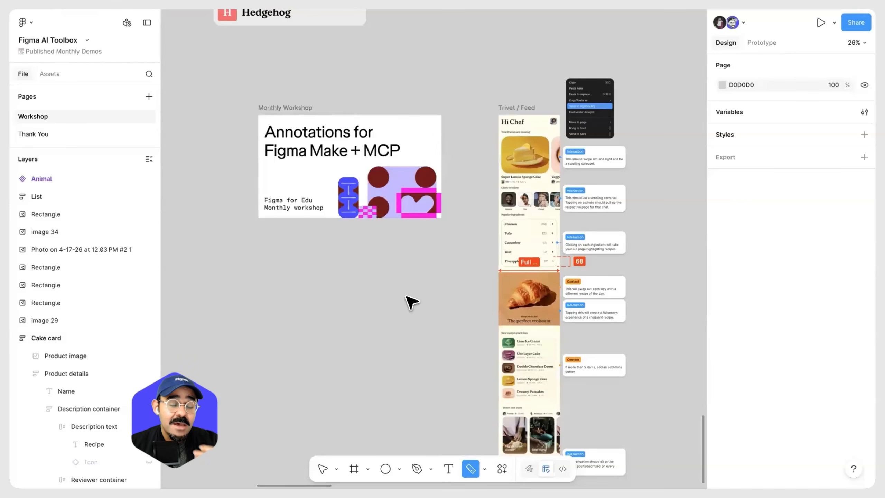
Step: Add an area comment around the Annotations for Figma Make + MCP slide, mentioning a colleague with the text "is this good"
mouse_move(607, 205)
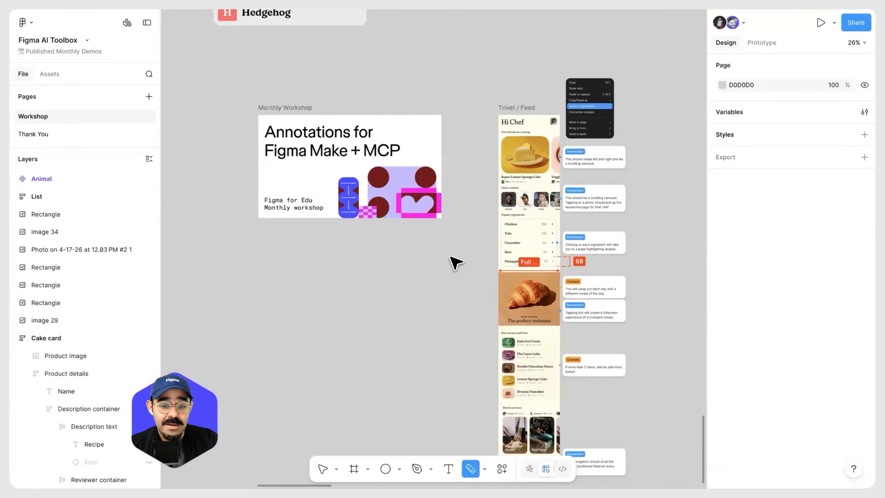
key("c")
left_click_drag(249, 101, 453, 233)
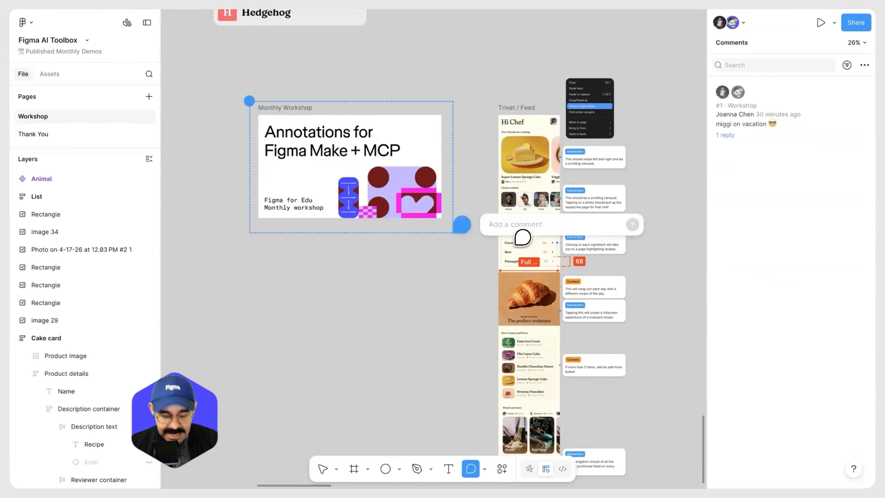
type("Thi")
key("BackSpace")
key("BackSpace")
type("@joa")
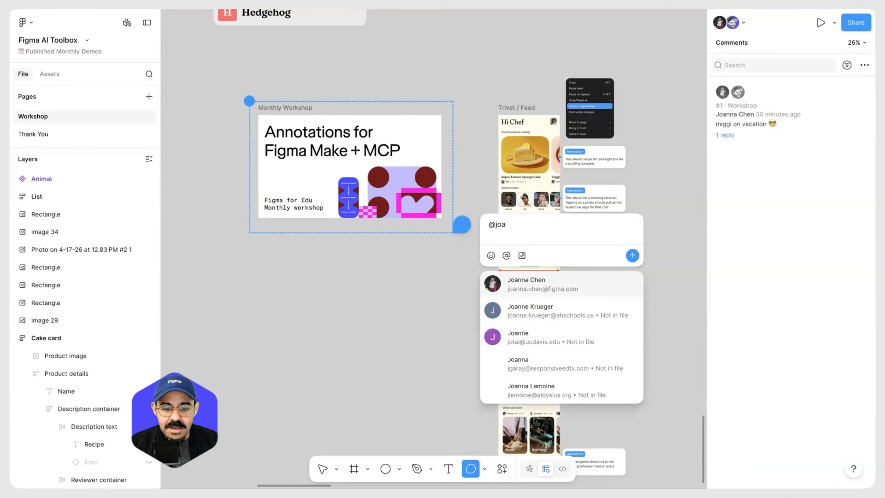
key("Return")
type("is this goo")
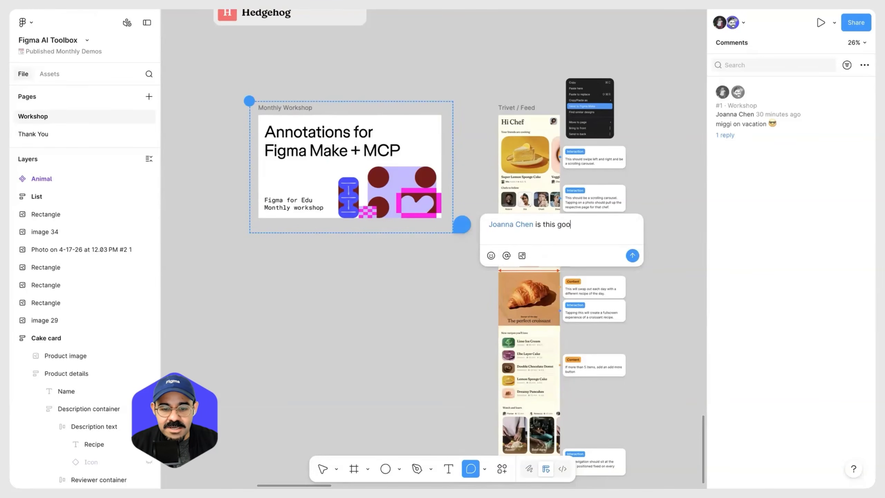
type("d")
key("Return")
key("Escape")
Step: Reply to the slide's comment with a screenshot of the Super Lemon Sponge Cake and "This is cake", and view the posted attachment
left_click(462, 224)
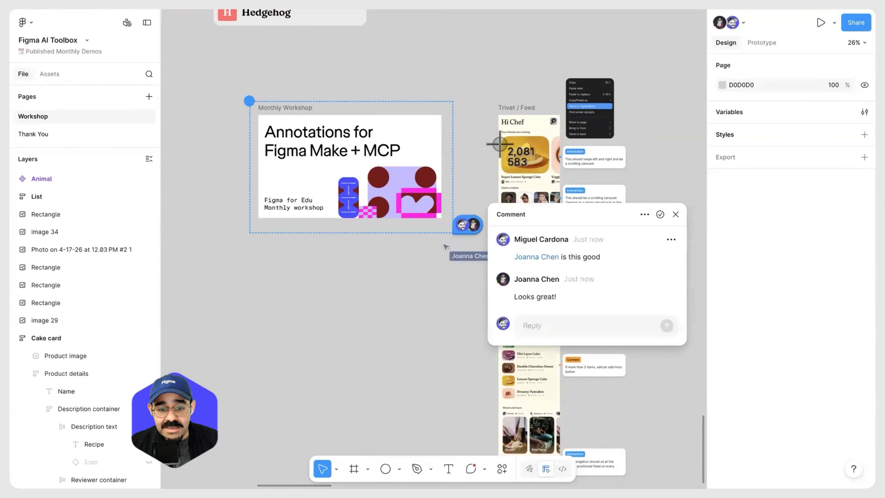
left_click_drag(546, 178, 552, 183)
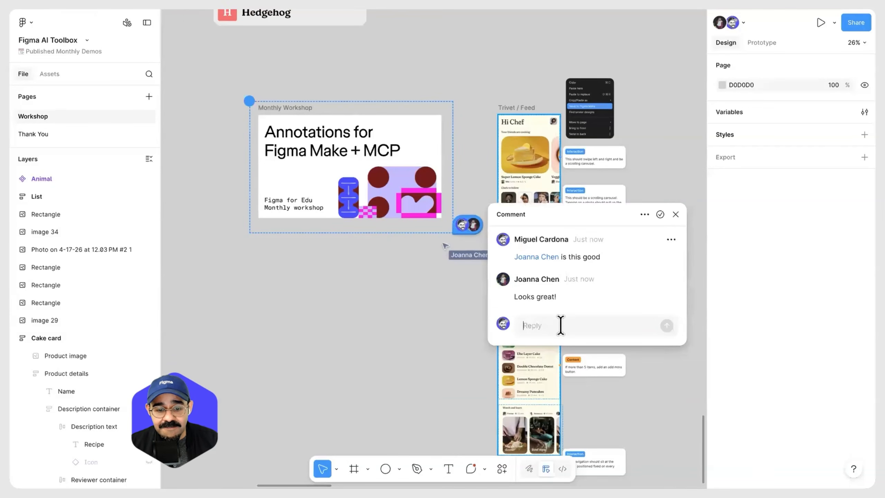
key("super+v")
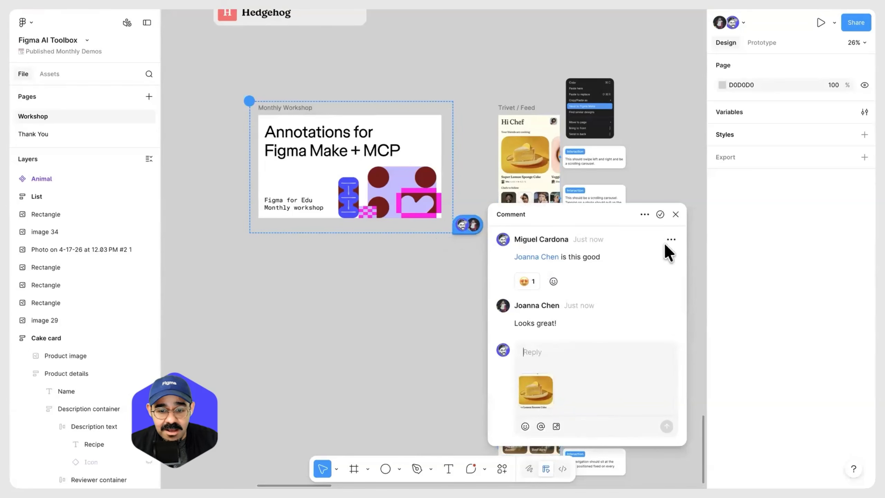
type("This is cake")
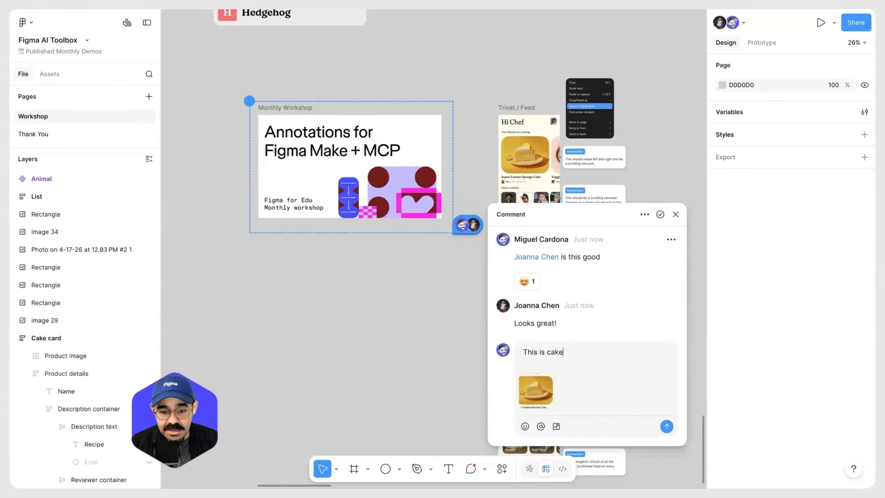
key("Return")
left_click(605, 367)
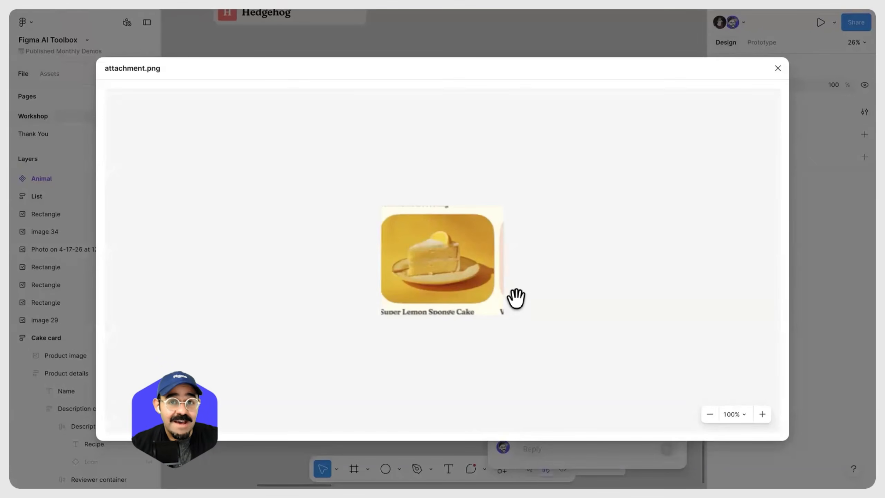
left_click_drag(362, 255, 331, 242)
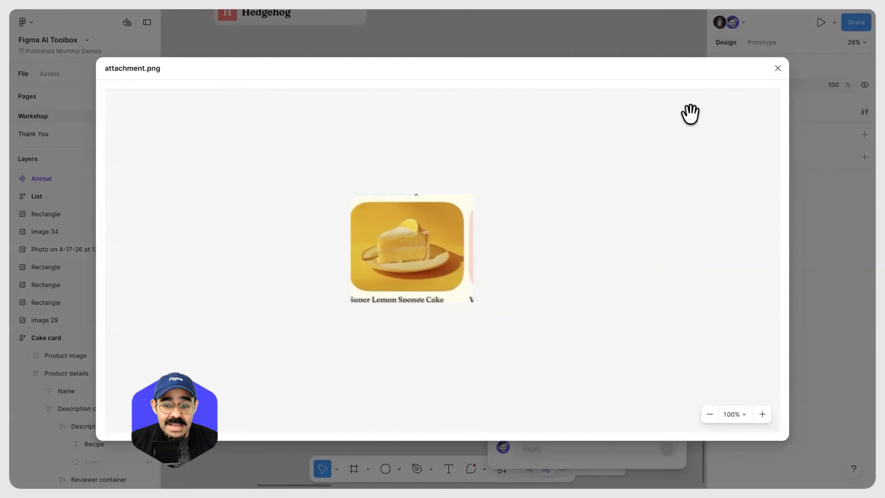
Step: Close the cake attachment preview and the slide's comment thread
right_click(693, 113)
left_click(777, 67)
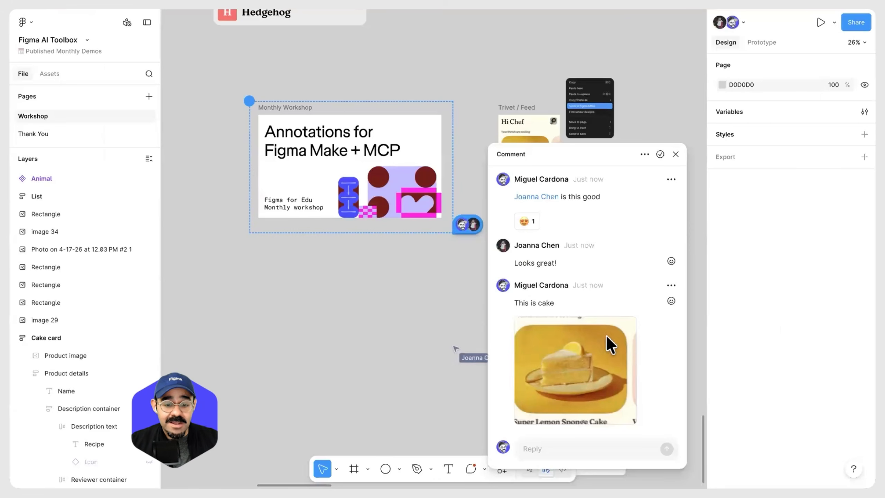
left_click(397, 350)
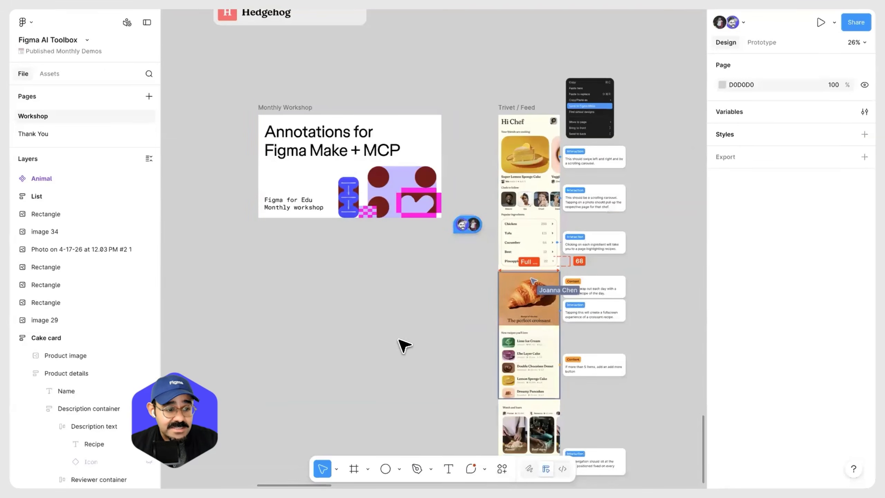
Step: Switch to Dev Mode and inspect the Popular ingredients list in the Trivet / Feed frame
scroll(397, 337, "down", 2)
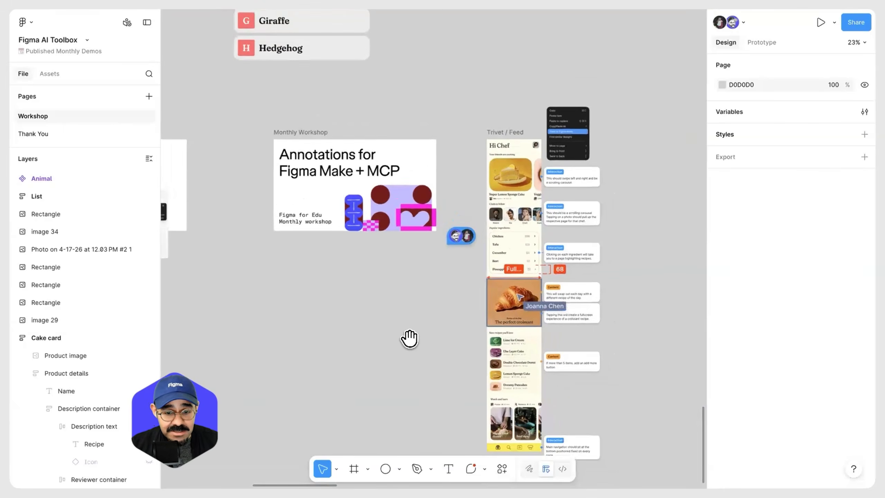
left_click_drag(409, 340, 350, 300)
scroll(539, 310, "up", 1)
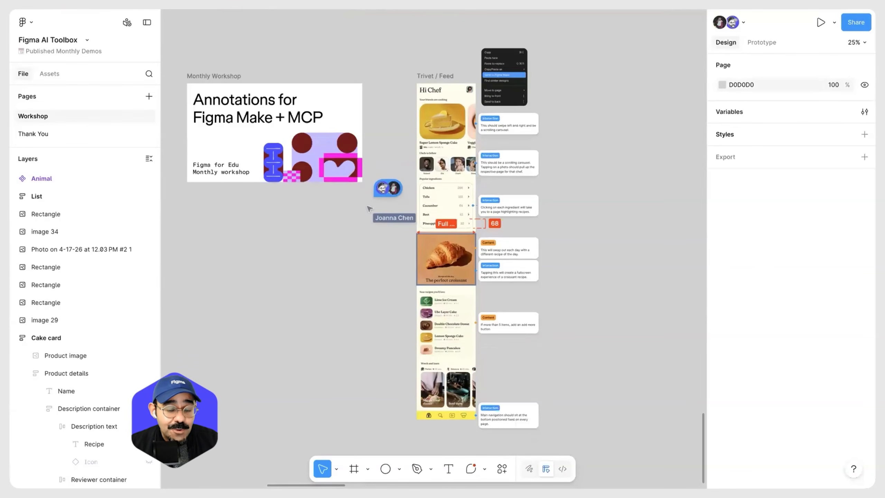
left_click(563, 469)
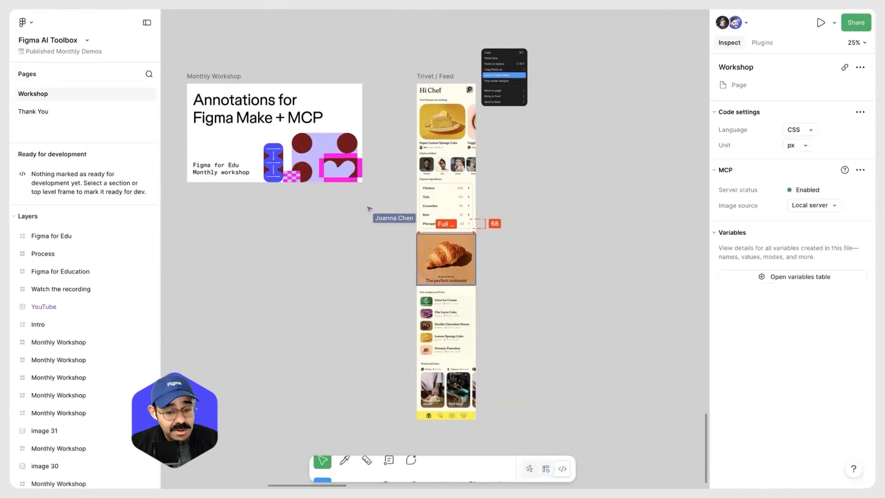
scroll(460, 210, "up", 10)
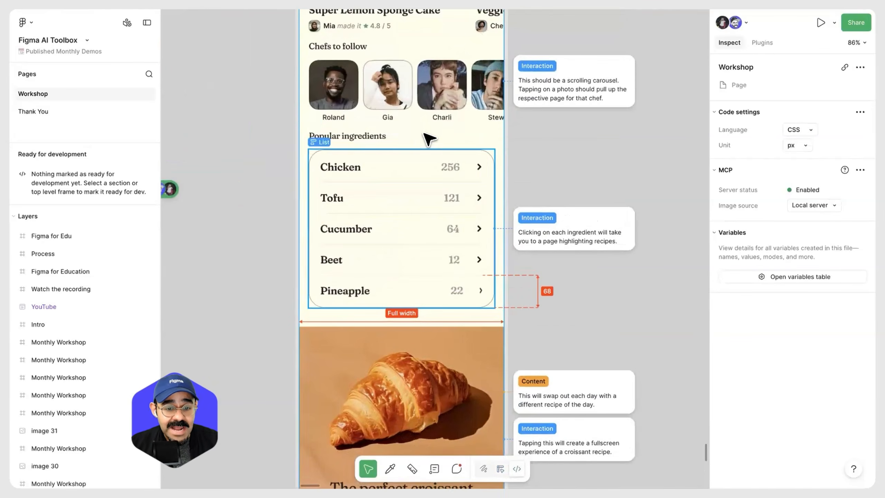
left_click(422, 268)
scroll(422, 267, "up", 7)
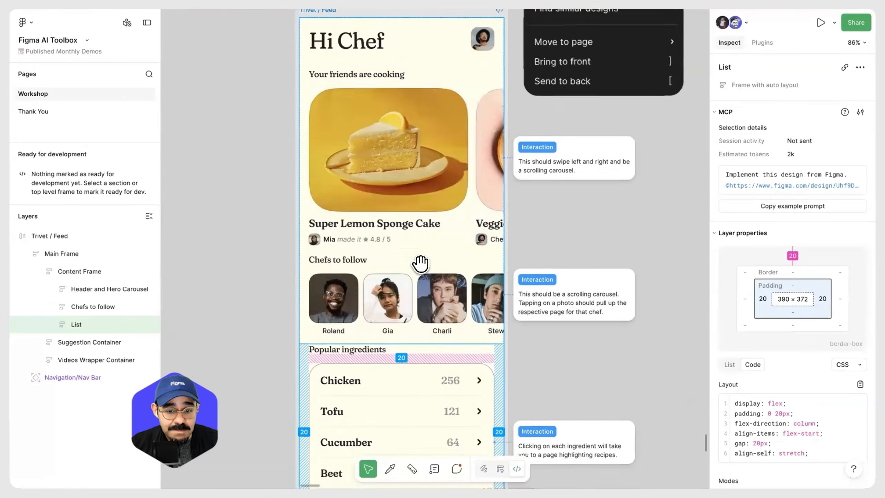
Step: Review the annotations and measurements along the Trivet / Feed frame in Dev Mode and clear the selection
scroll(574, 224, "up", 5)
scroll(573, 224, "down", 3)
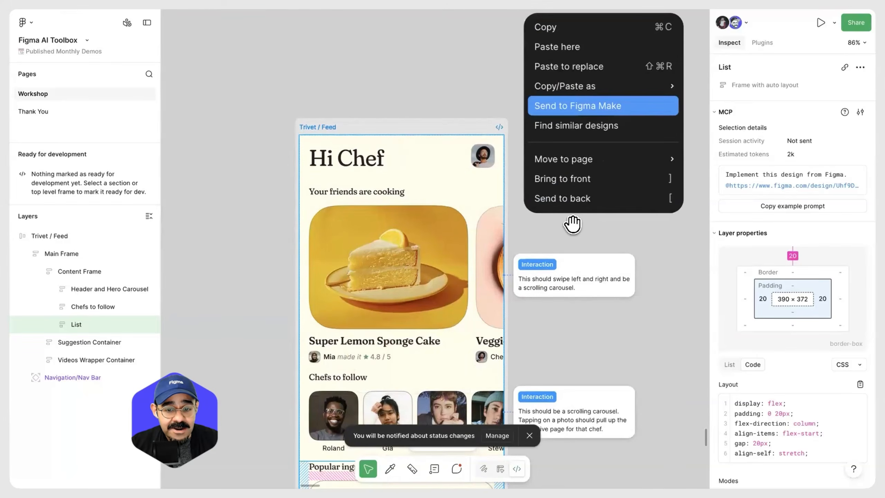
scroll(573, 250, "down", 10)
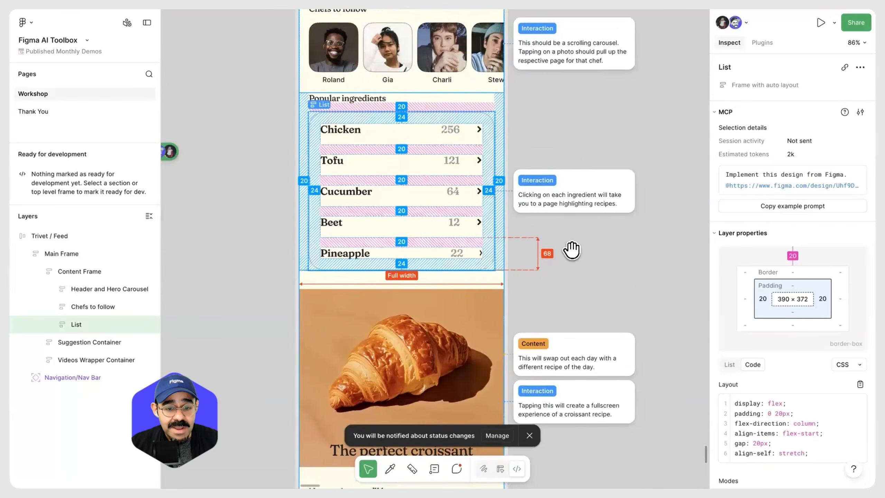
scroll(595, 280, "down", 5)
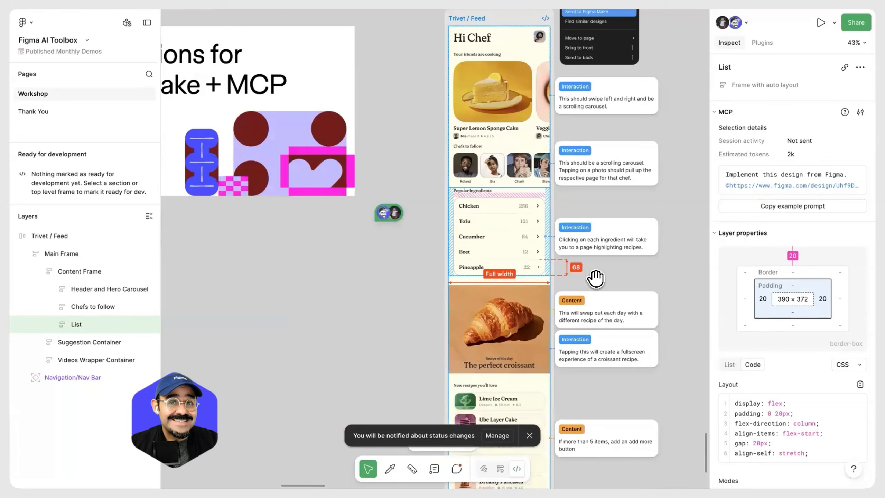
scroll(595, 279, "up", 1)
scroll(589, 279, "up", 1)
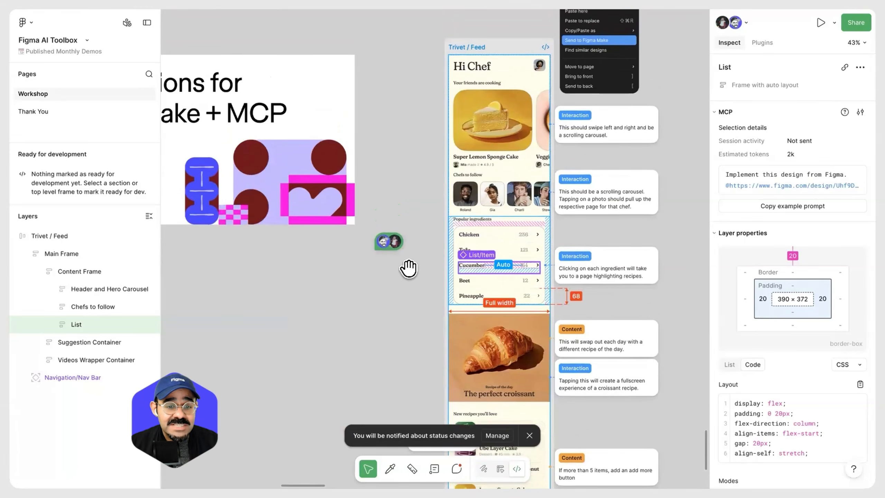
left_click(387, 277)
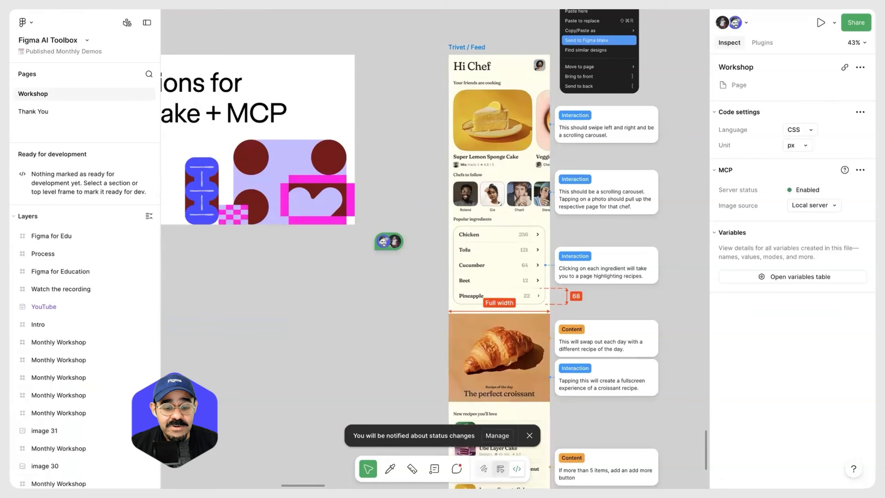
Step: Return to Design mode and show the Send to Figma Make option for the Trivet / Feed frame without running it
left_click(501, 469)
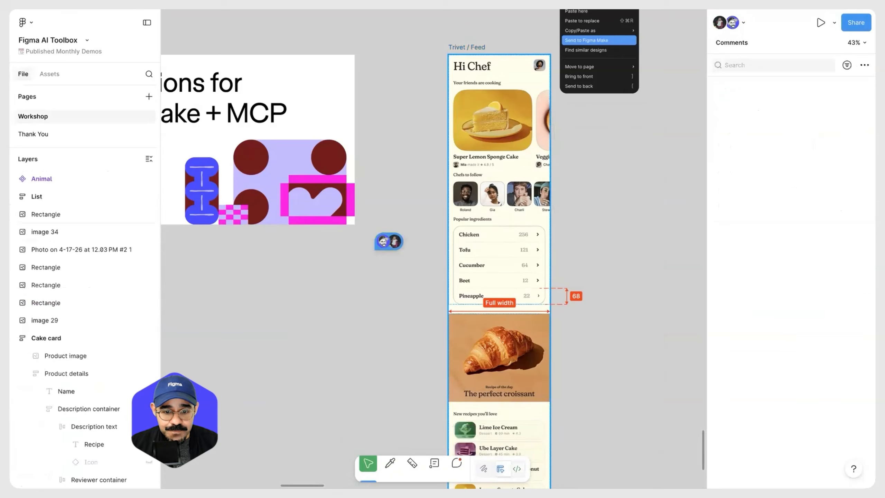
right_click(465, 46)
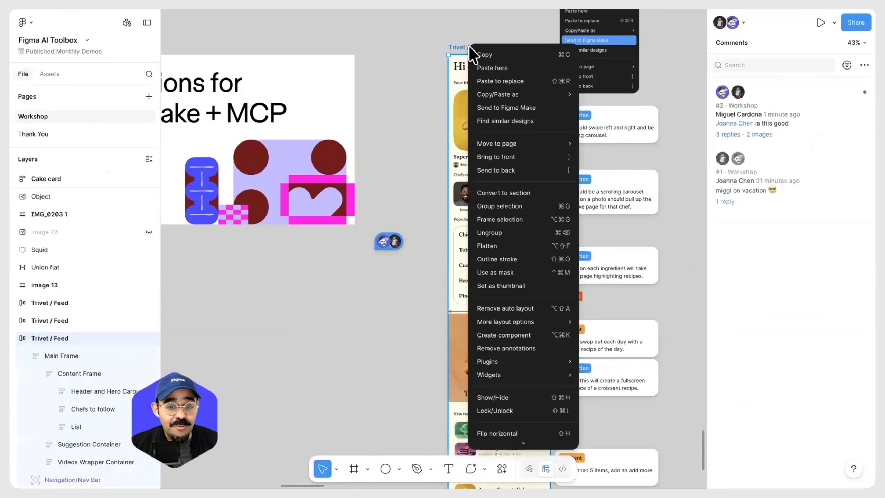
mouse_move(521, 143)
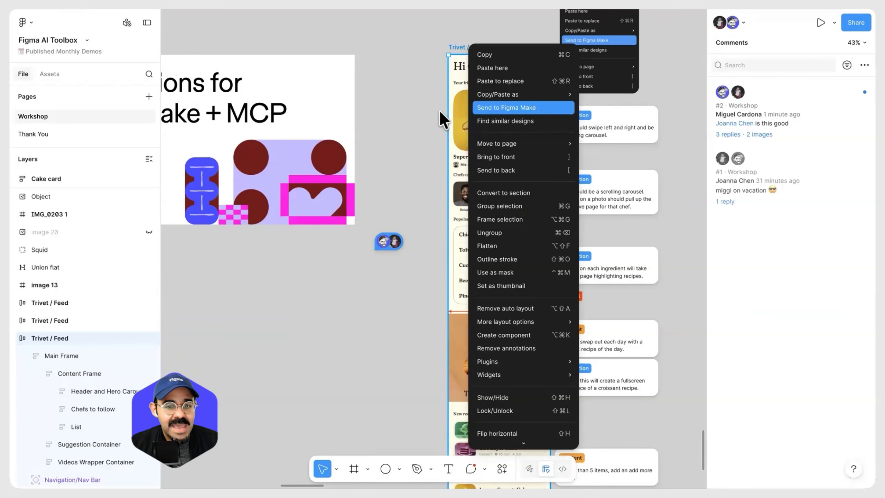
left_click(400, 118)
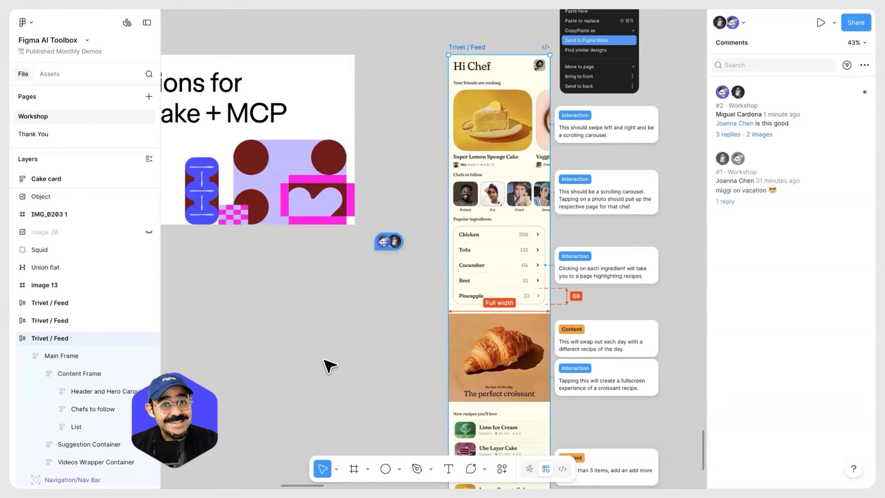
left_click(312, 347)
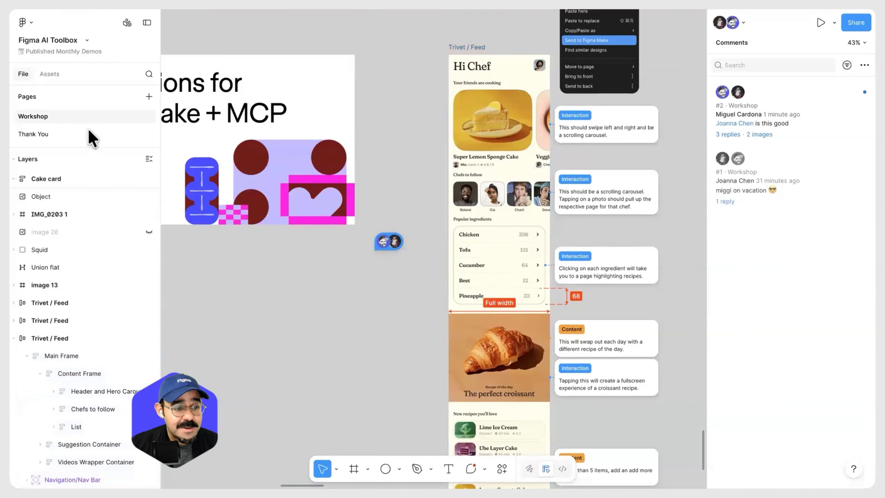
Step: Go to the Thank You page and read the questions on the Q+A sticky notes
left_click(90, 136)
scroll(466, 153, "up", 5)
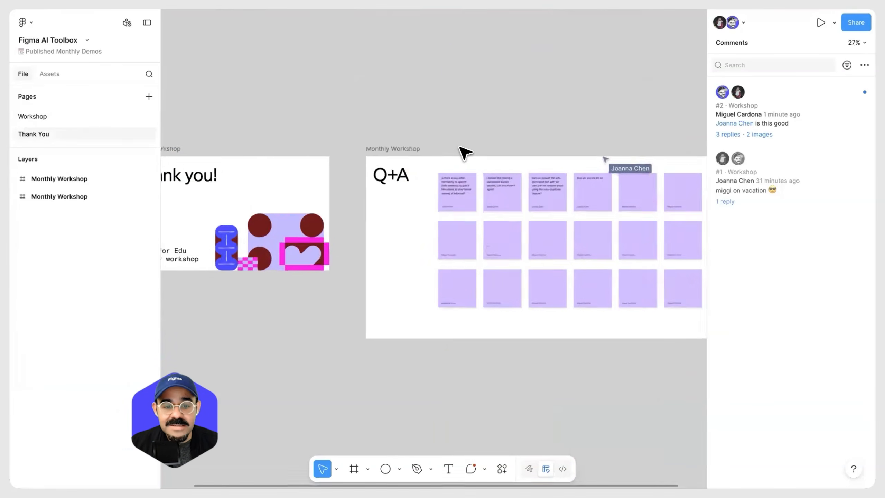
scroll(452, 148, "up", 5)
scroll(397, 177, "down", 3)
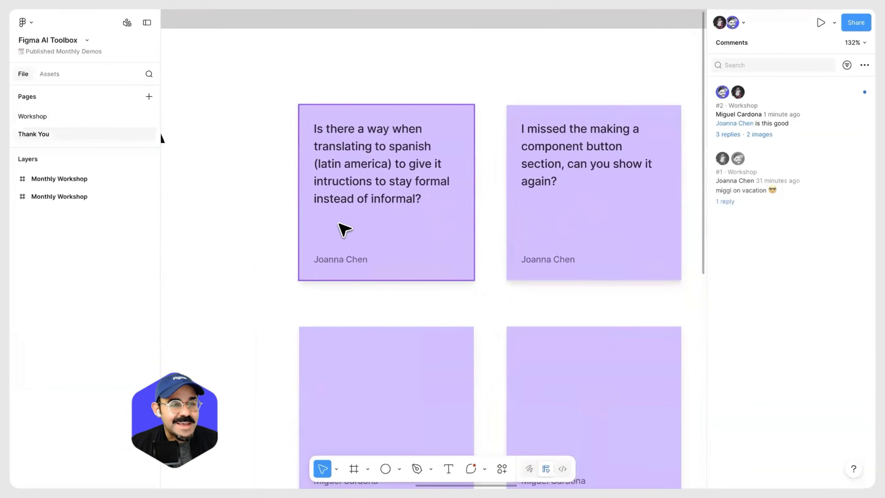
scroll(335, 218, "down", 6)
left_click_drag(277, 225, 432, 222)
scroll(519, 199, "up", 2)
left_click_drag(456, 87, 396, 69)
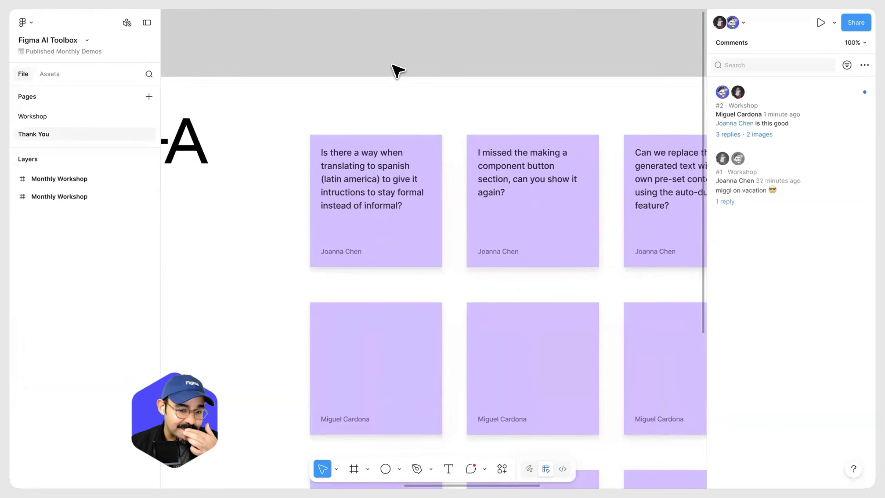
scroll(387, 165, "up", 2)
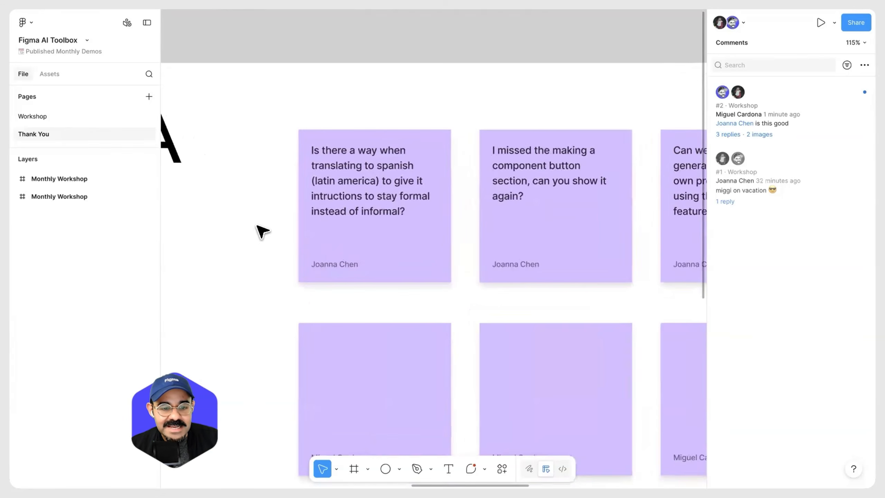
scroll(259, 223, "down", 3)
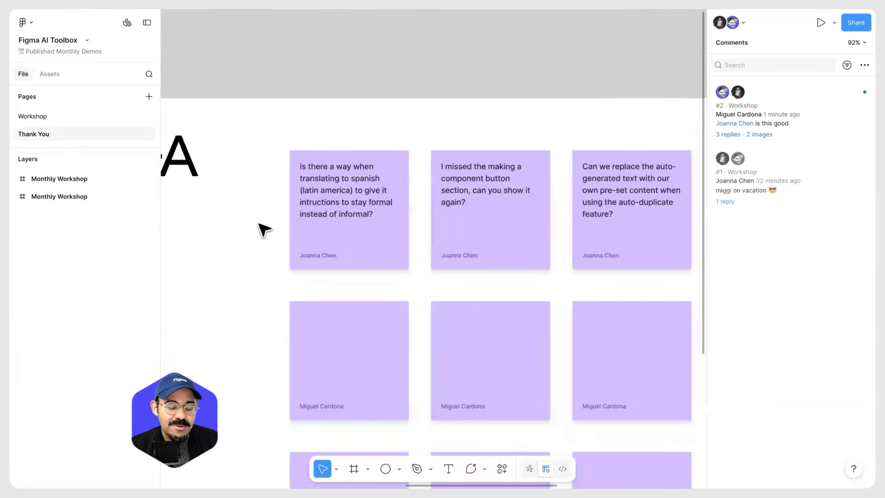
Step: Examine the stickies about formal Spanish translation and about repeating the component button section
left_click(323, 222)
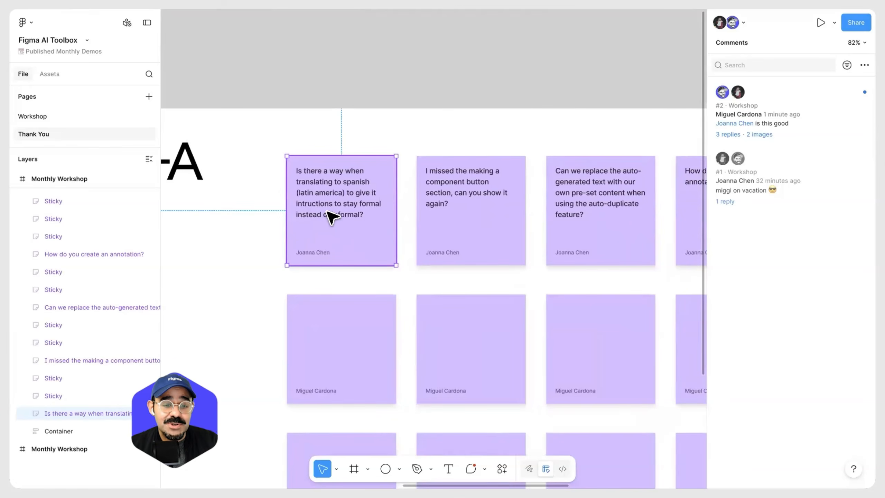
scroll(330, 217, "up", 2)
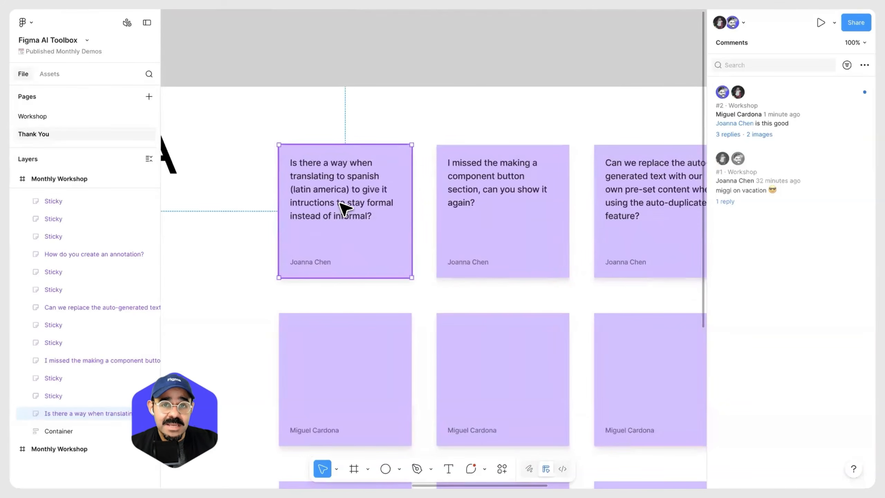
left_click(500, 90)
scroll(492, 214, "right", 3)
left_click(419, 219)
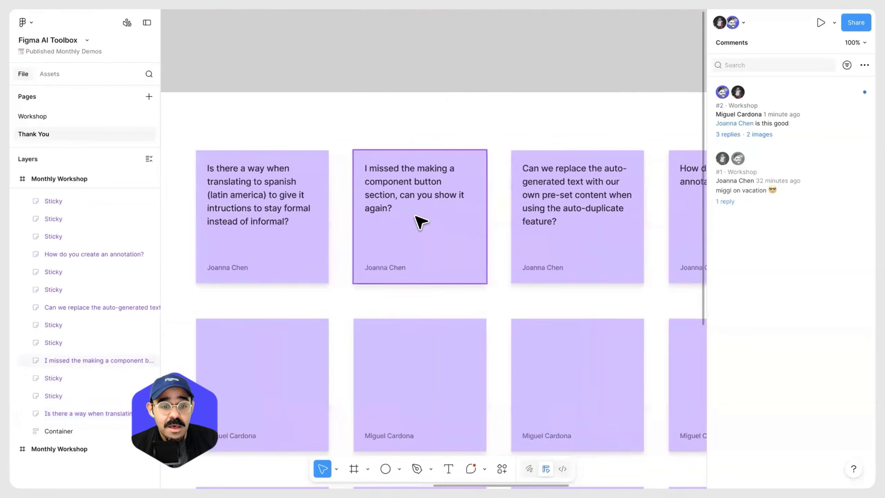
left_click(275, 207)
scroll(275, 208, "up", 1)
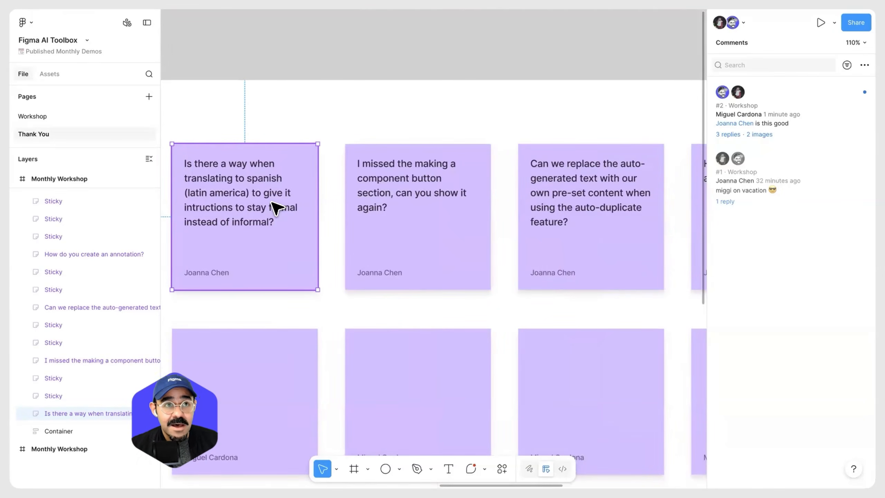
left_click(370, 193)
scroll(406, 215, "up", 3)
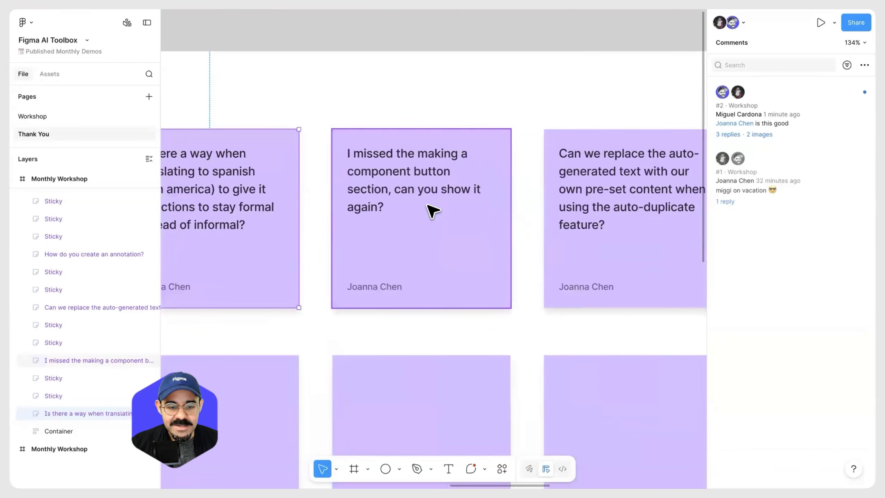
scroll(426, 203, "down", 5)
left_click(437, 77)
left_click_drag(435, 91, 514, 148)
Step: Return to the Workshop page and find an empty canvas area away from the slides
left_click(68, 118)
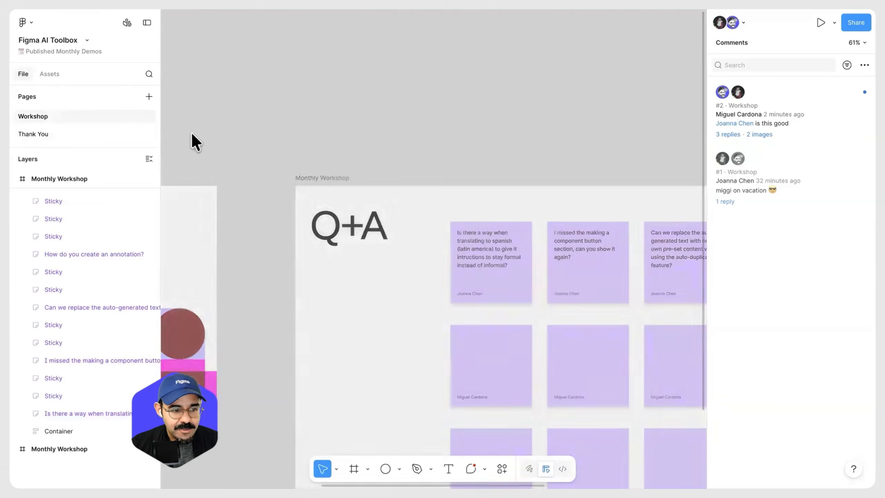
scroll(595, 205, "left", 15)
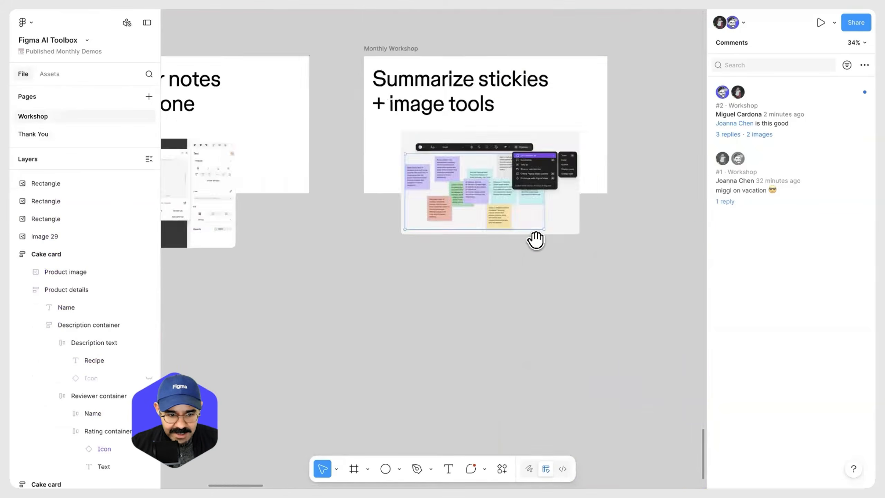
scroll(394, 266, "down", 6)
scroll(414, 266, "down", 2)
scroll(406, 258, "up", 3)
scroll(436, 251, "down", 6)
scroll(440, 251, "up", 6)
scroll(405, 241, "up", 1)
key("t")
left_click(379, 203)
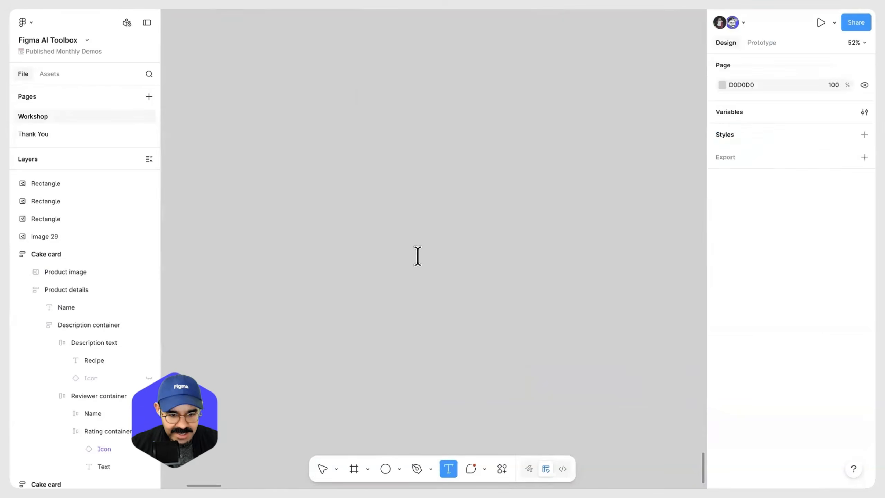
type("a")
scroll(401, 259, "up", 4)
left_click_drag(319, 132, 375, 179)
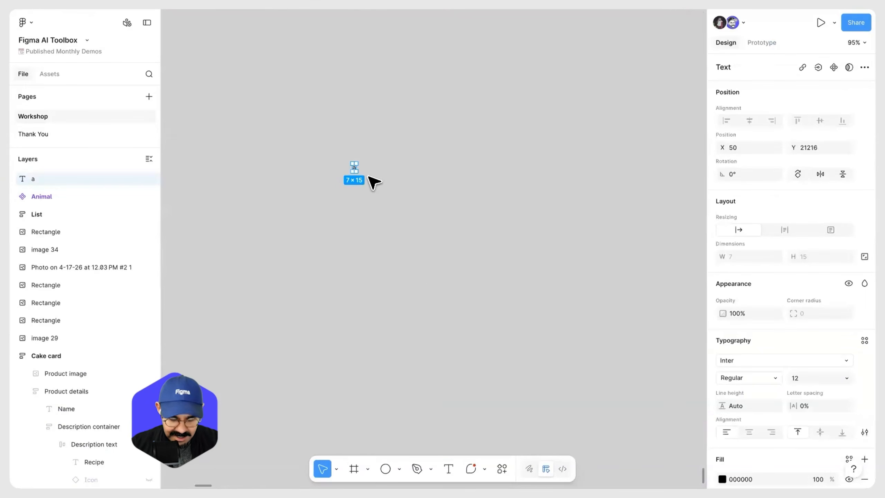
key("Delete")
Step: Add the text "A" on the empty canvas and enlarge it with the Scale tool to 75 × 134
scroll(365, 195, "up", 1)
key("t")
left_click(361, 182)
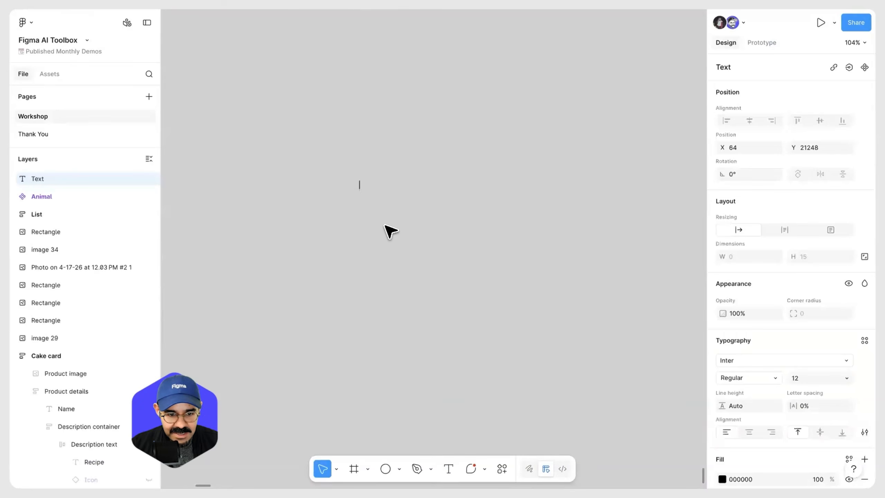
left_click(365, 173)
scroll(364, 178, "up", 5)
left_click(360, 193)
key("k")
left_click_drag(367, 201, 461, 291)
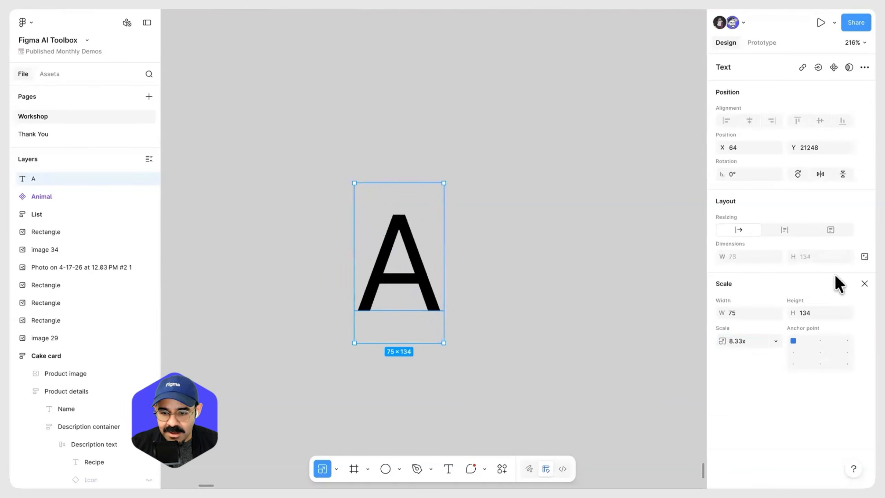
left_click(864, 283)
left_click(527, 272)
Step: Wrap the letter A in an auto layout frame and expand that frame in the layer list
left_click(401, 280)
key("shift+a")
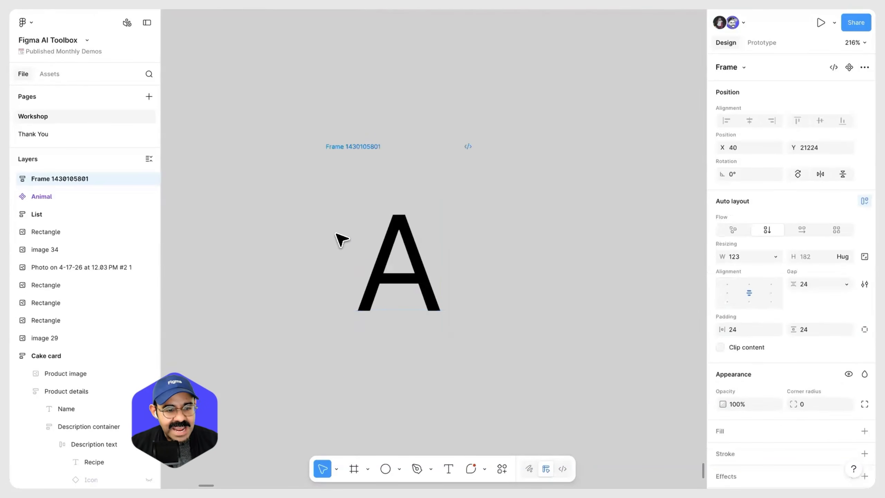
left_click(14, 178)
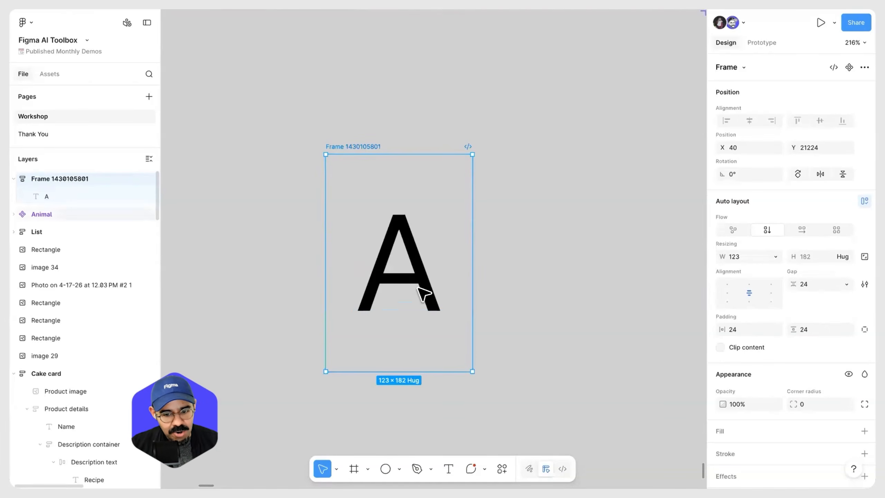
Step: Widen the letter's frame to 175 and centre the A horizontally and vertically inside it
left_click_drag(506, 277, 569, 277)
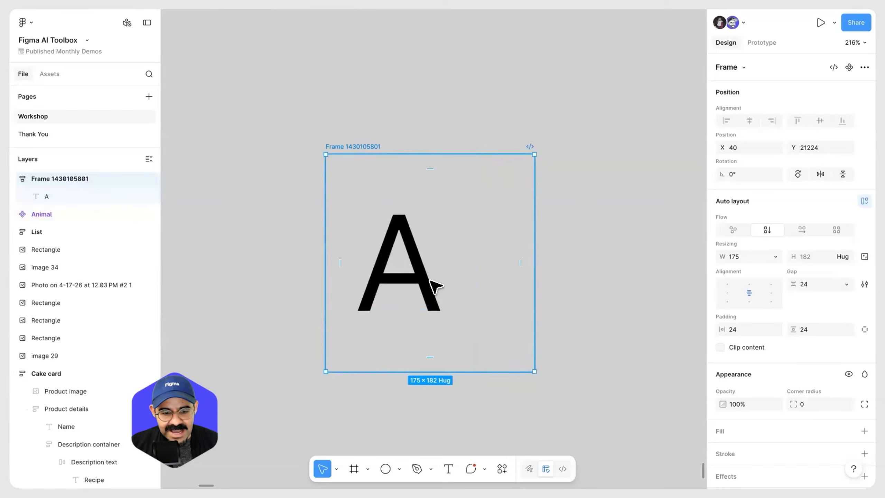
left_click(411, 255)
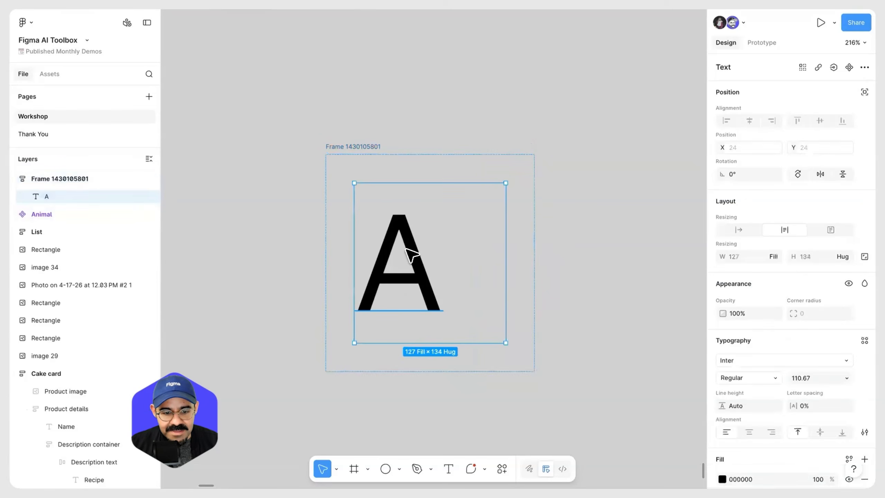
left_click(749, 432)
left_click(820, 432)
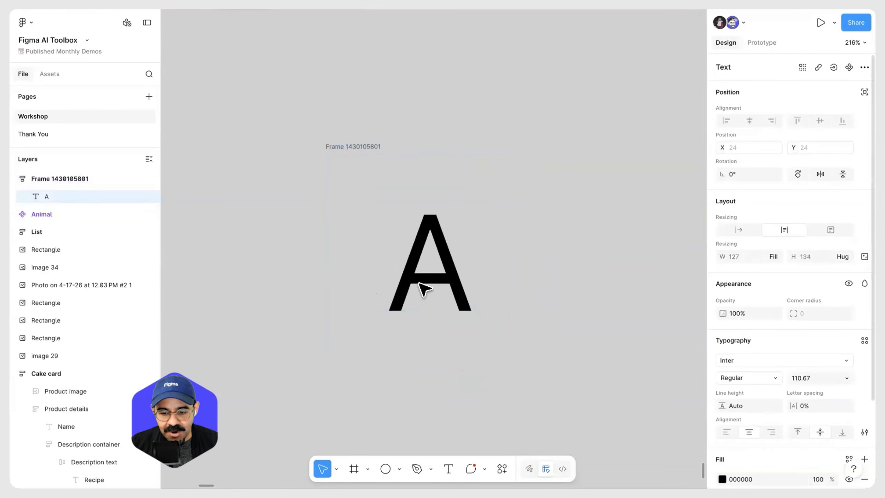
Step: Add a magenta fill to the frame around the letter A
left_click(343, 148)
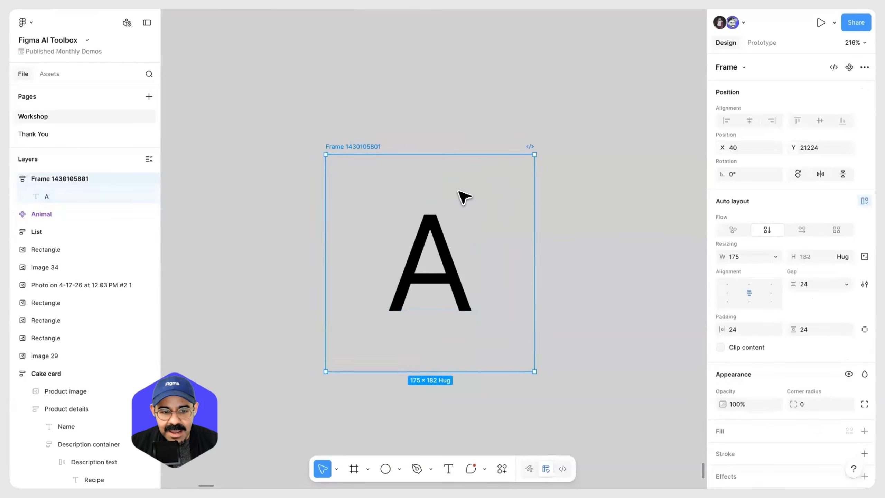
scroll(734, 385, "down", 3)
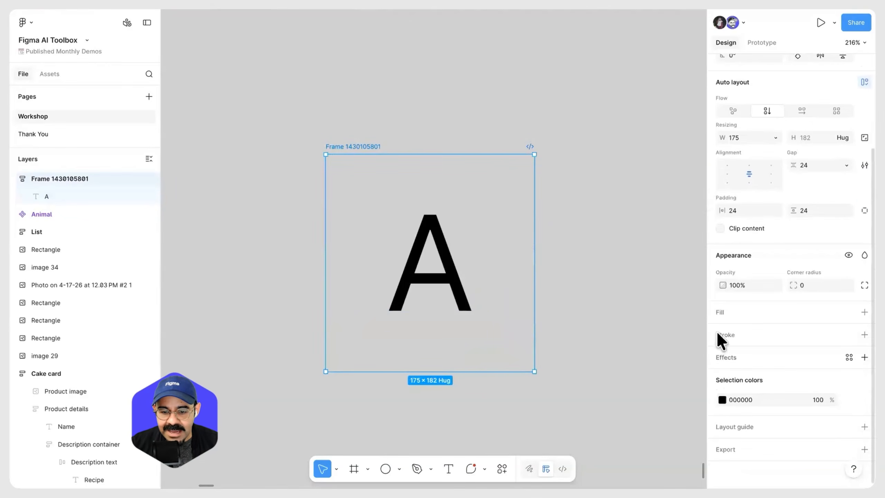
left_click(719, 314)
left_click(682, 362)
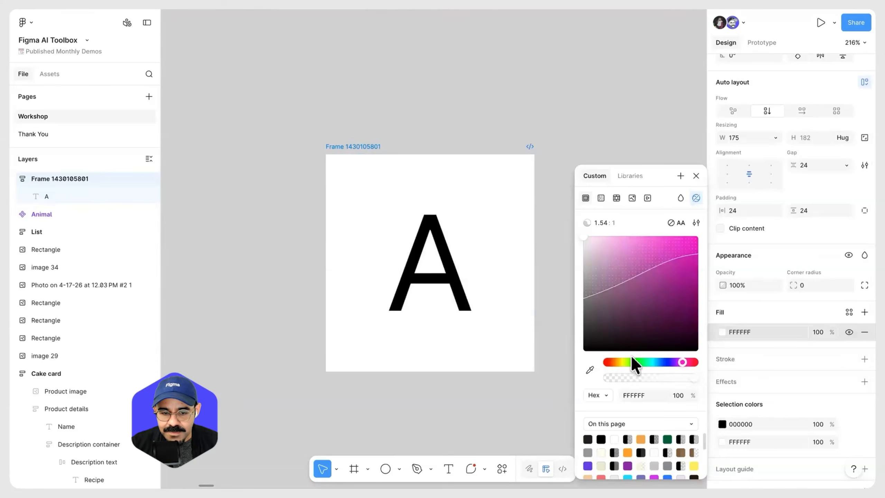
left_click(675, 290)
left_click(488, 385)
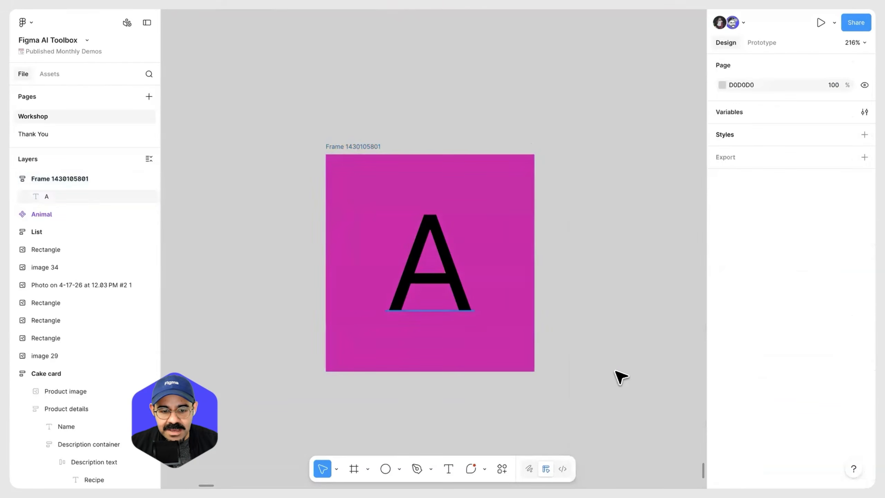
Step: Recolour the letter A inside the magenta frame to white, FFFFFF
left_click(430, 262)
left_click(722, 479)
left_click(585, 191)
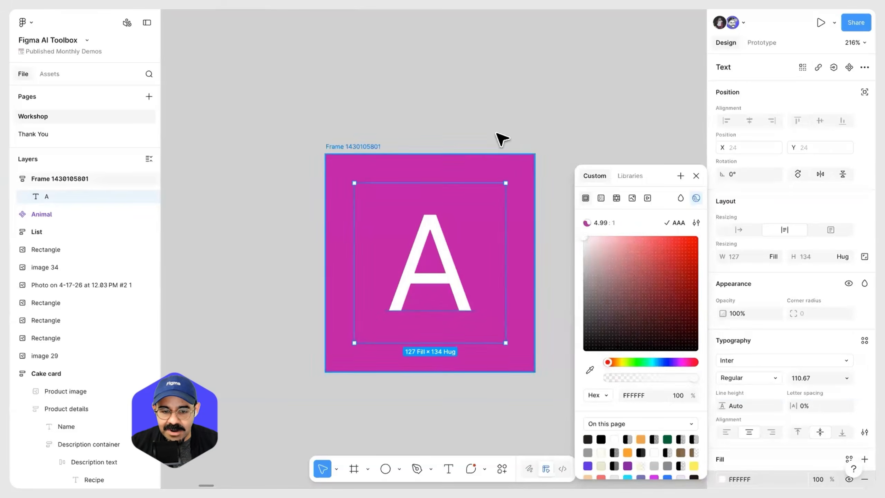
left_click(499, 138)
Step: Duplicate the letter A outside the magenta frame, beside it, and recolour the copy to near-black 080808
scroll(540, 179, "right", 5)
left_click_drag(292, 286, 517, 277, "alt")
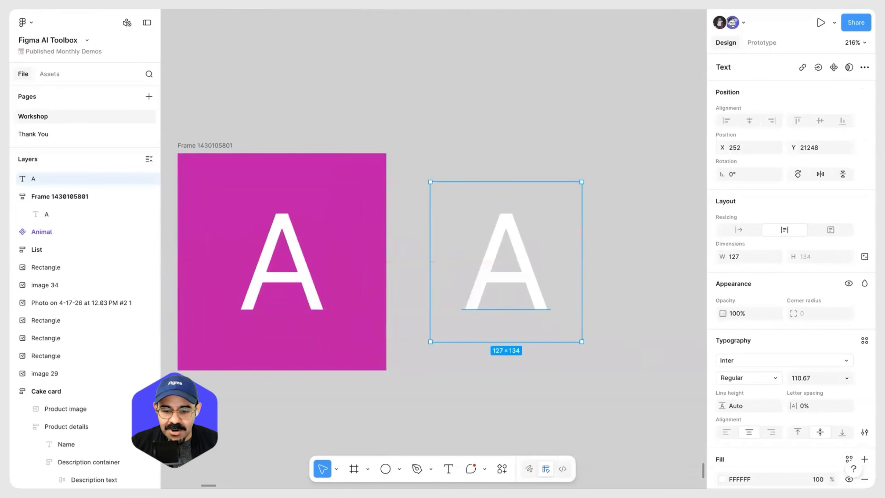
left_click(722, 479)
left_click_drag(603, 323, 548, 350)
left_click(543, 352)
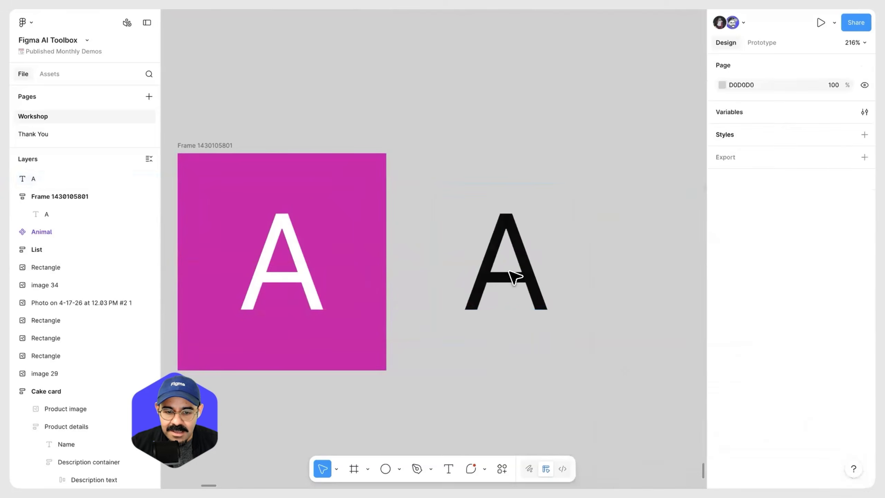
Step: Replace the copied letter with the text "Advocatew" and widen its text box to 898 so it fits on one line
left_click(511, 275)
scroll(523, 280, "down", 3)
left_click_drag(543, 316, 492, 296)
double_click(477, 255)
type("Ad")
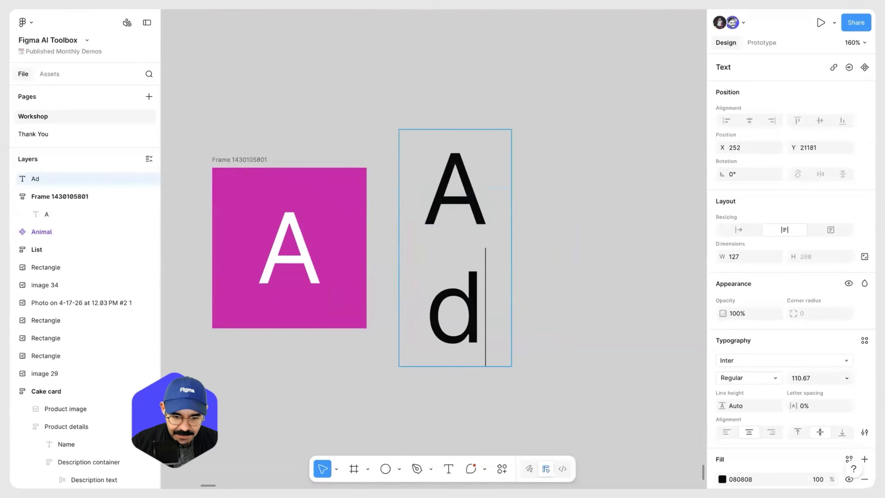
type("vocatew")
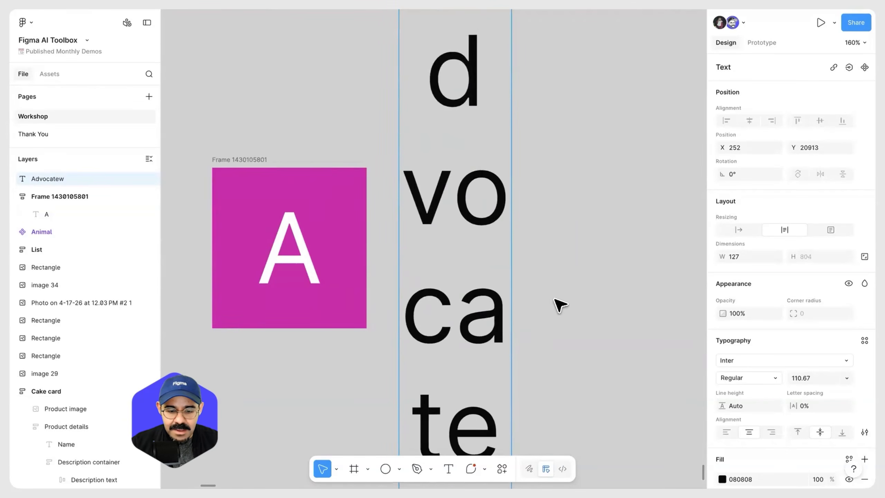
scroll(557, 302, "down", 5)
left_click(592, 297)
left_click_drag(470, 304, 320, 290)
left_click_drag(400, 285, 641, 281)
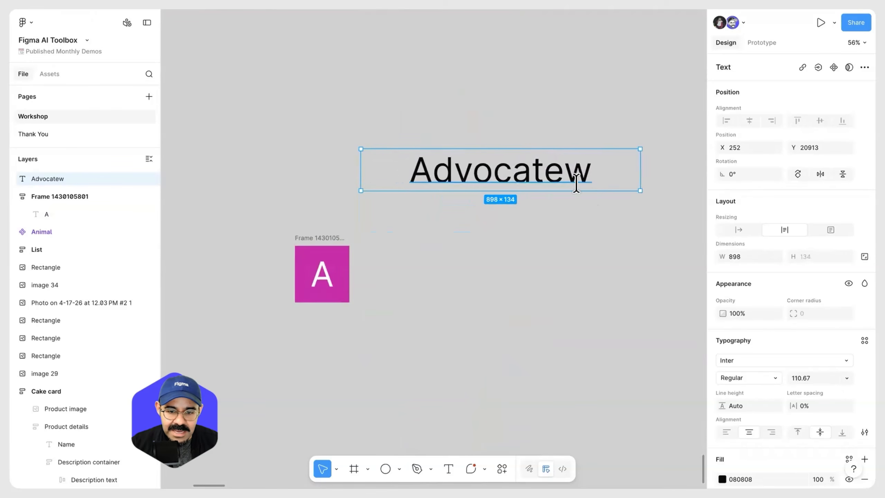
Step: Correct the black text to read "Advocate"
double_click(574, 181)
left_click_drag(569, 175, 605, 180)
type("1")
key("BackSpace")
left_click(528, 294)
Step: Move the word Advocate beside the magenta square, left-align it and shrink its text box to fit the word
left_click_drag(492, 179, 493, 277)
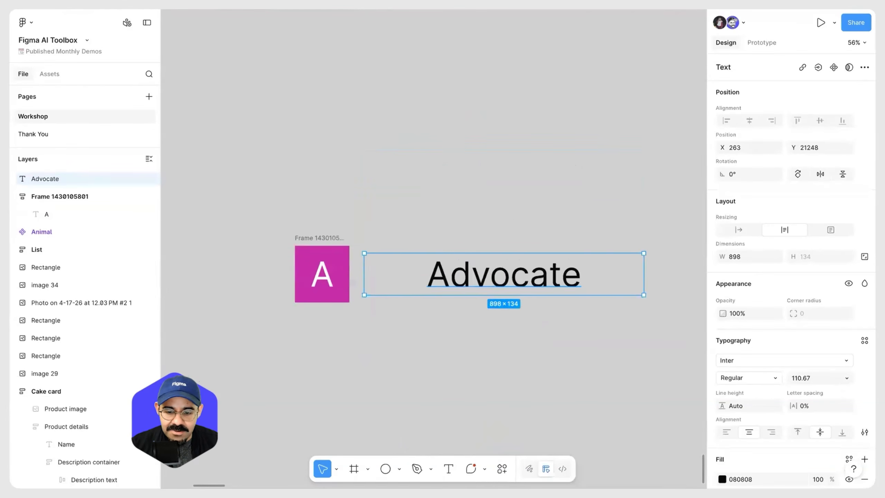
left_click(726, 432)
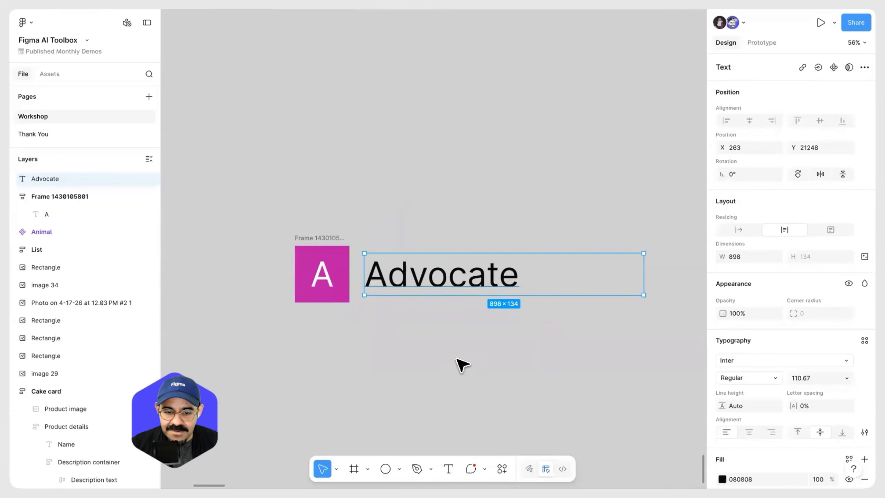
double_click(646, 274)
scroll(350, 322, "up", 1)
Step: Wrap the magenta square and the word Advocate in a horizontal auto layout frame with 24 padding on all sides
left_click(229, 210)
left_click_drag(236, 195, 632, 312)
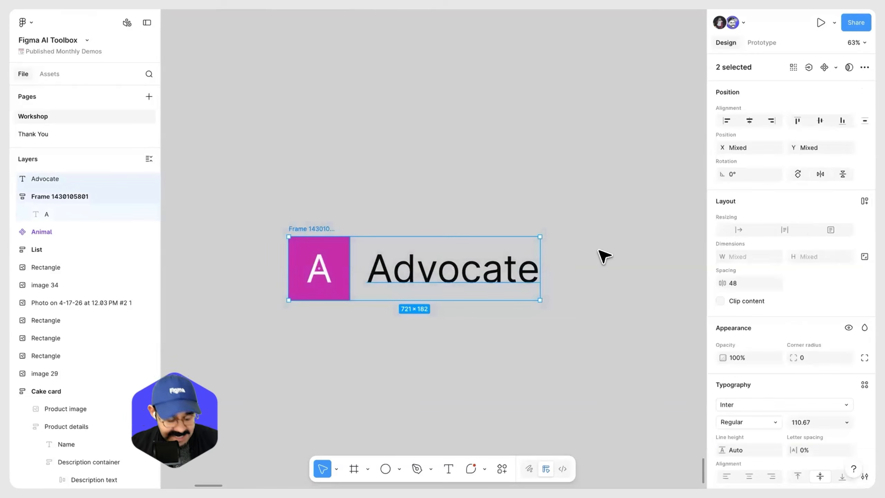
key("shift+a")
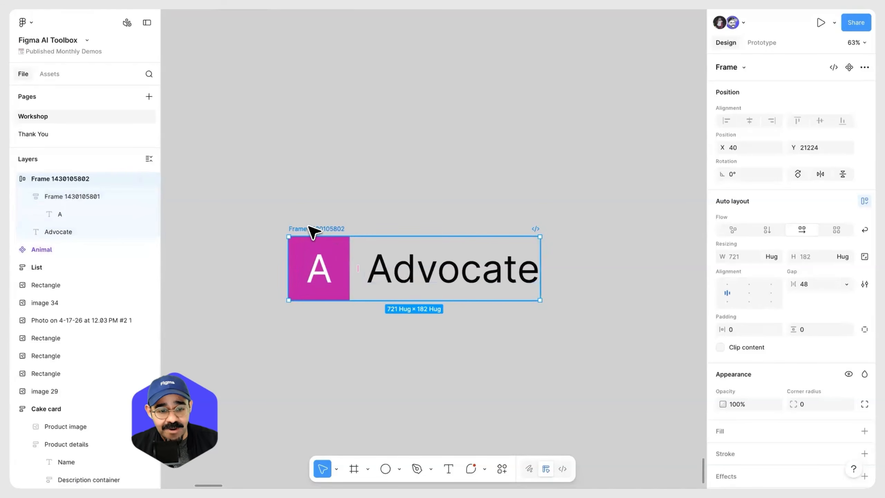
left_click(744, 328)
type("24")
key("Return")
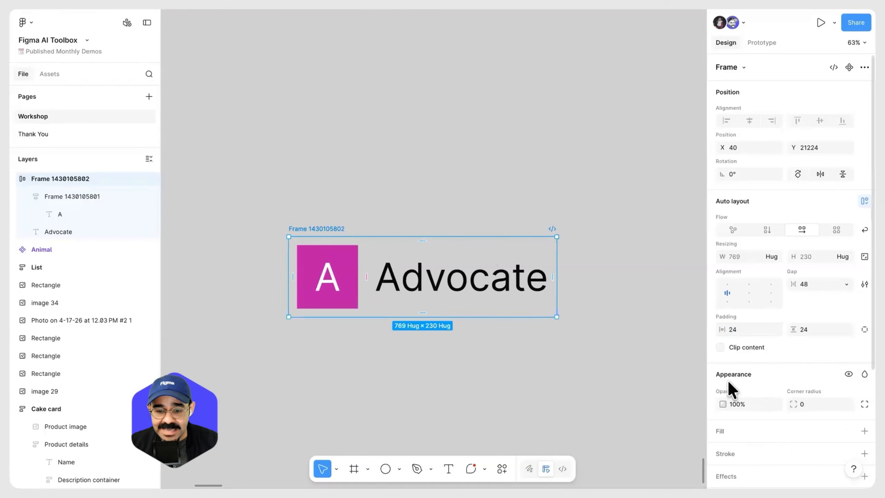
Step: Give the outer auto layout frame a white FFFFFF fill and a corner radius of 24
left_click(726, 427)
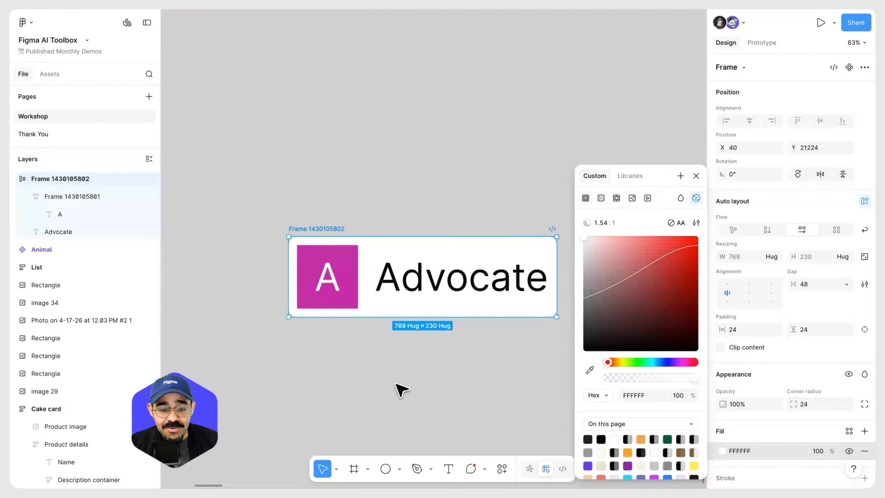
left_click(435, 369)
scroll(265, 165, "up", 2)
Step: Rename the outer frame and its nested layers with the AI Rename layers action
left_click(240, 132)
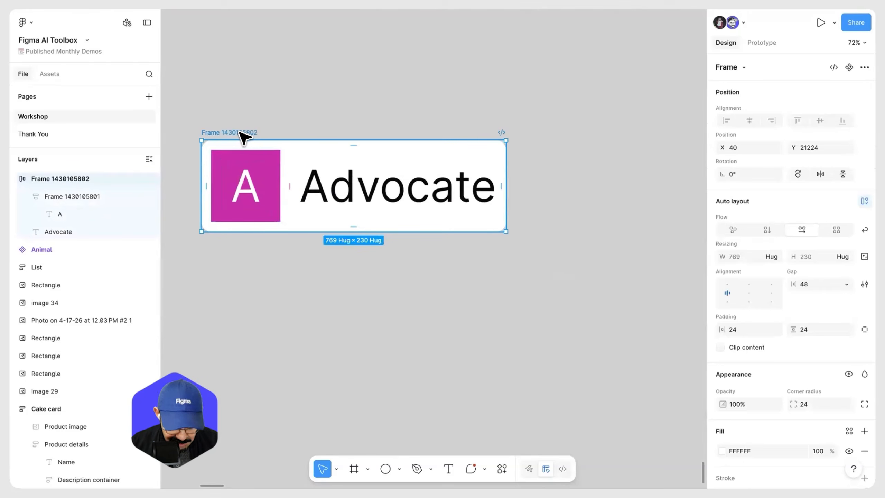
key("super+k")
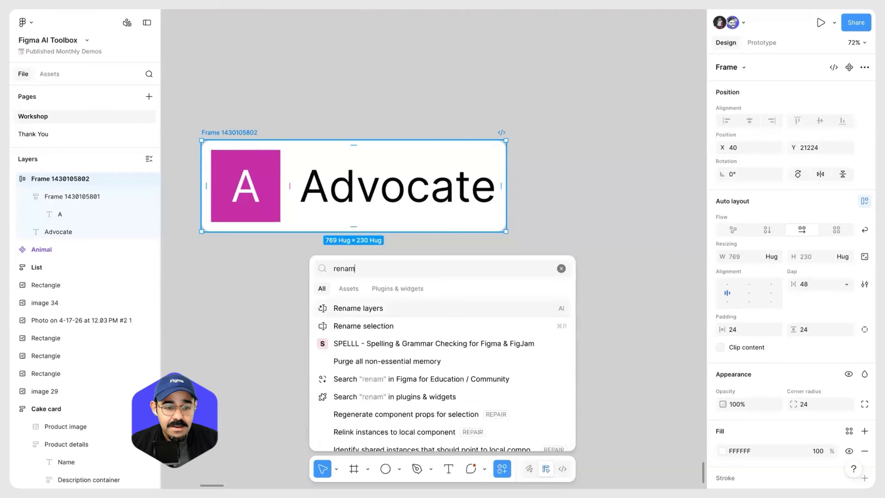
key("Return")
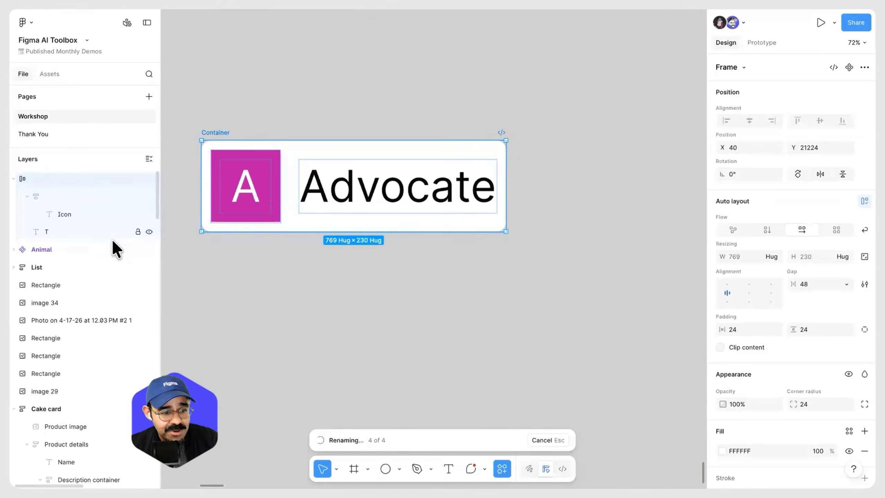
left_click(275, 279)
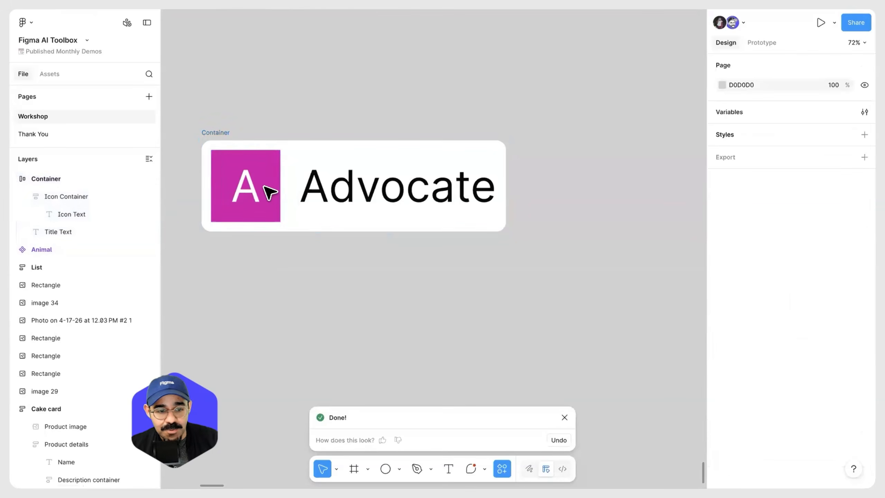
Step: Turn the Container frame into a component and place an instance beside it
left_click(223, 134)
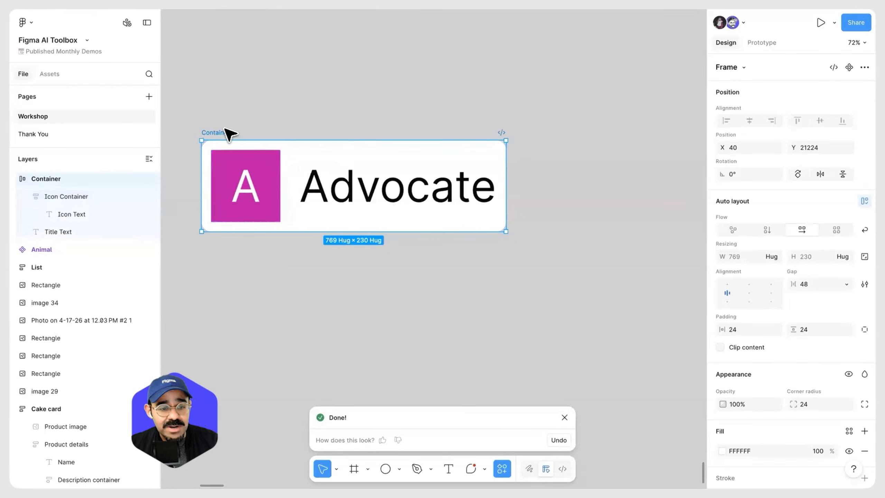
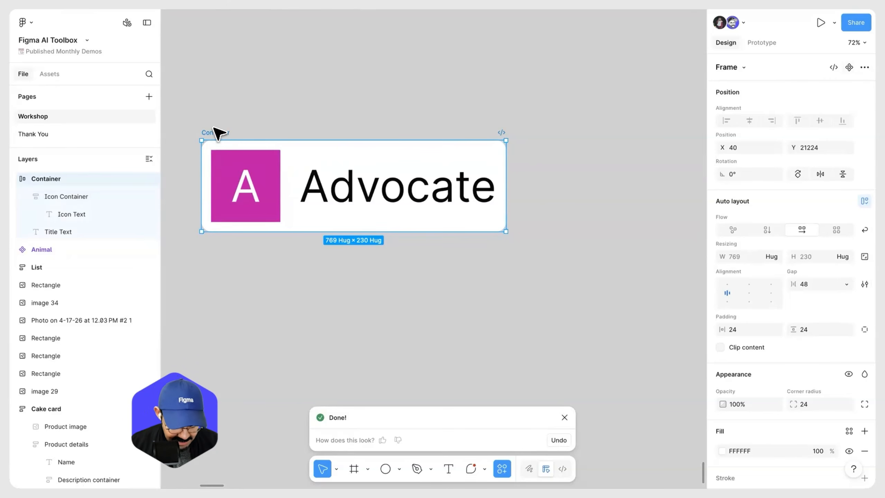
key("alt+super+k")
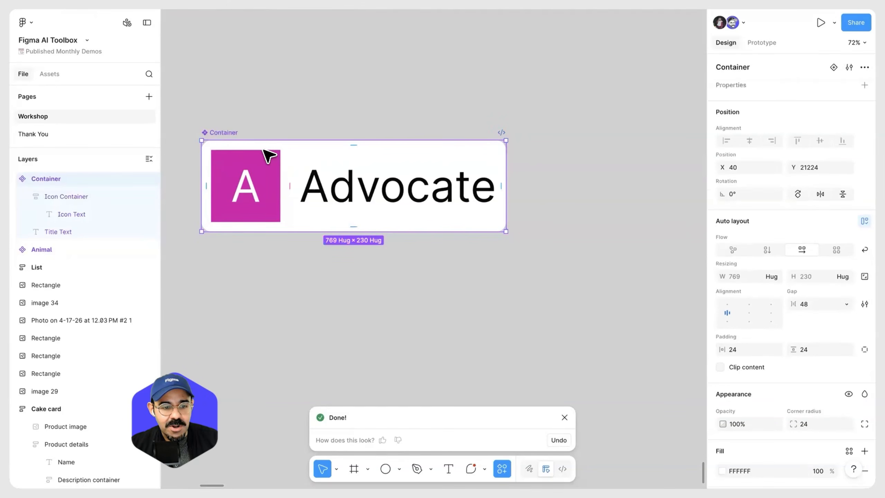
scroll(265, 157, "down", 3)
key("super+d")
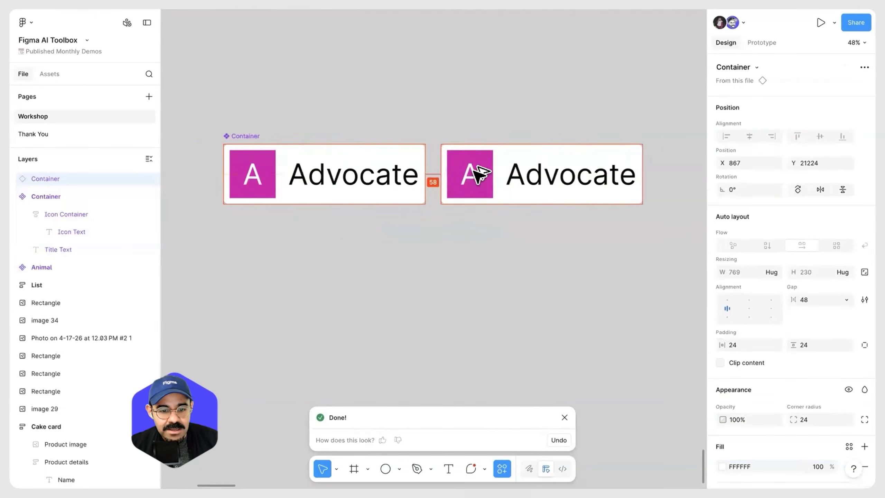
Step: Change the fill of the main component's Icon Container to A2318D
double_click(271, 173)
left_click(722, 450)
left_click_drag(653, 296, 655, 316)
left_click(662, 295)
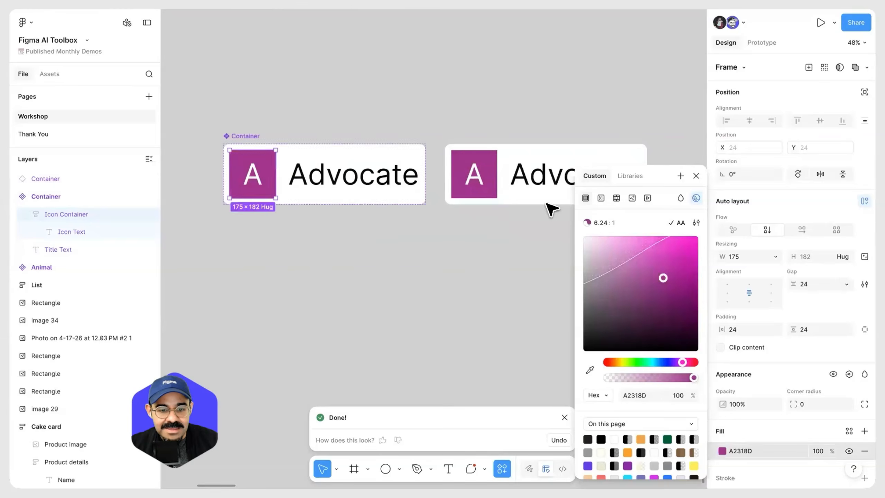
left_click(548, 209)
Step: Set the main component's title text to the Medium font weight
left_click(354, 174)
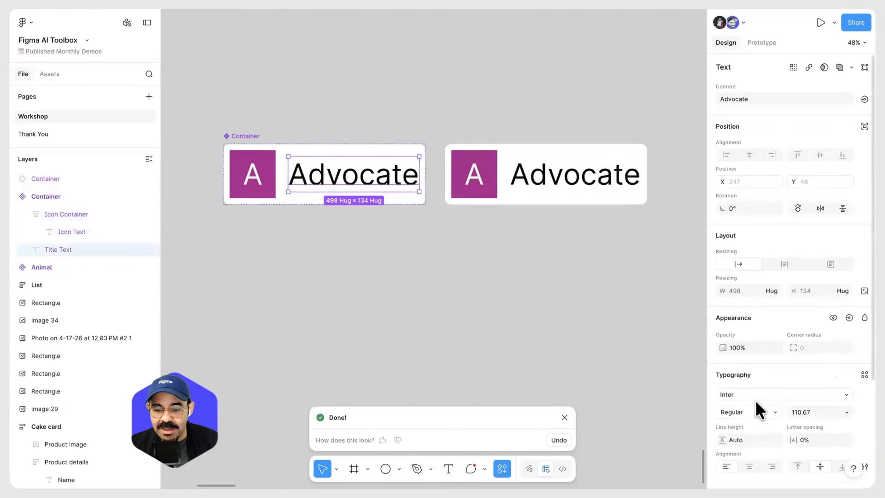
left_click(754, 412)
left_click(602, 336)
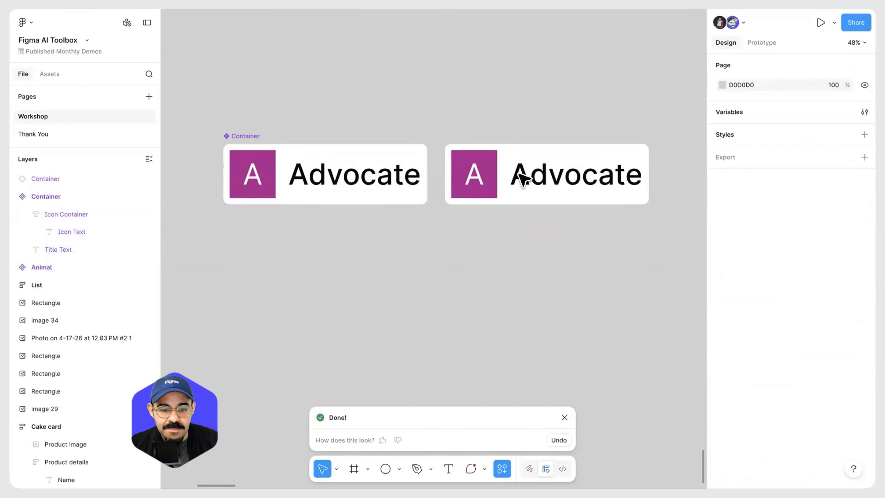
Step: Move the instance farther from the main component to X 948 and place a duplicate directly below at Y 21480
left_click(520, 175)
left_click_drag(528, 191, 545, 194)
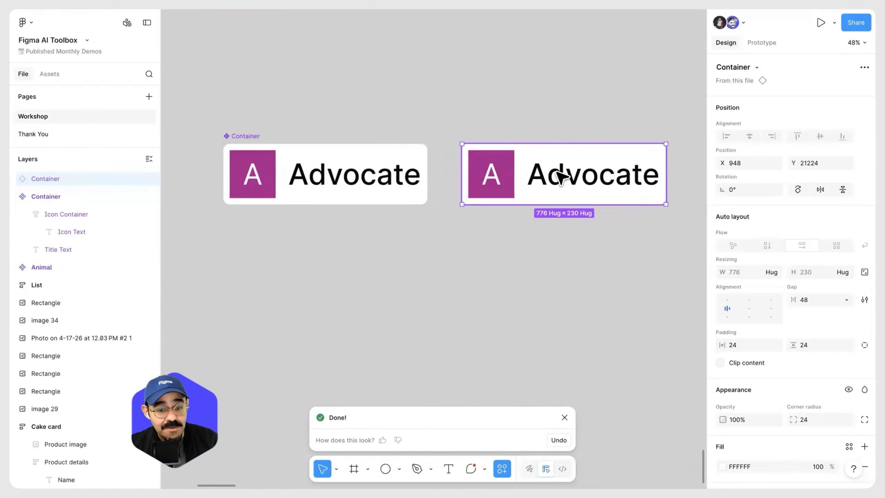
scroll(547, 197, "down", 3)
left_click(547, 243)
left_click_drag(564, 205, 487, 222)
left_click(502, 173)
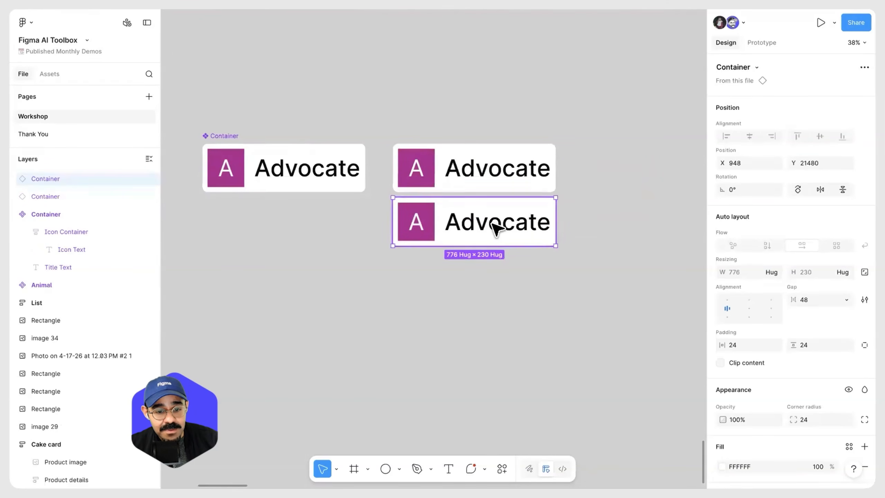
Step: Change the lower instance's icon letter to B and its title to "Butterfly"
double_click(419, 225)
type("B")
double_click(487, 225)
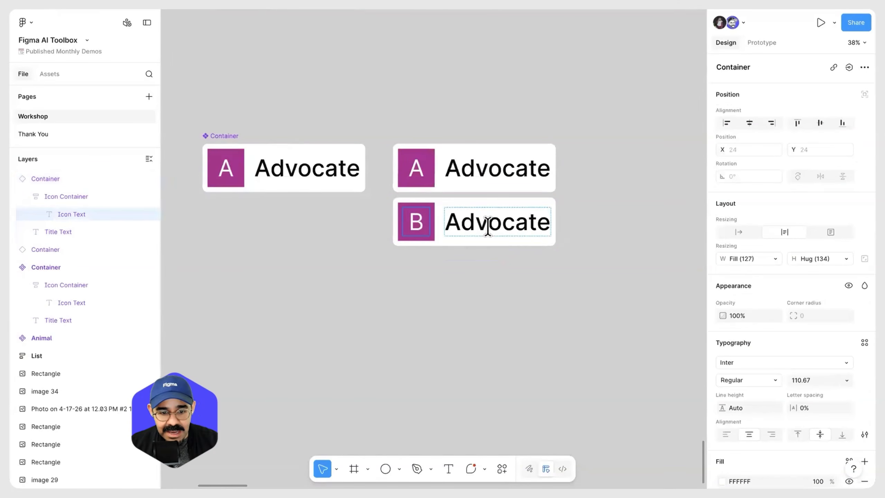
type("Butterflu")
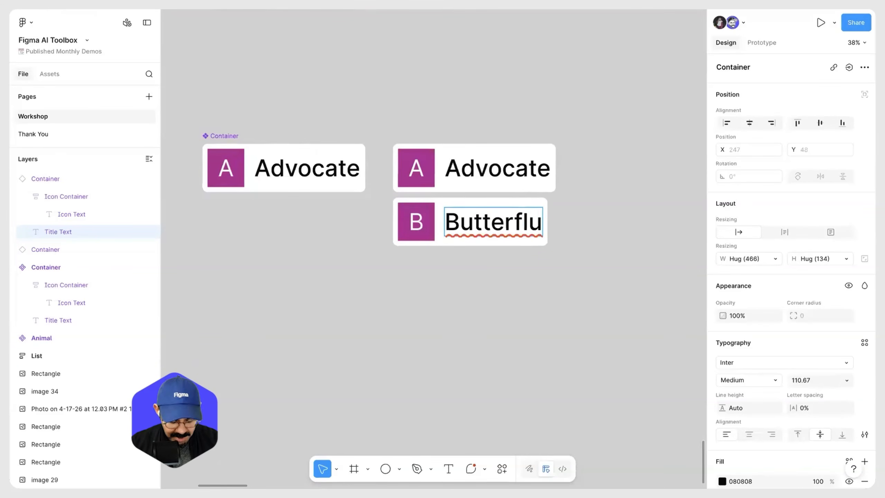
key("BackSpace")
type("y")
key("Escape")
Step: Wrap the Advocate and Butterfly instances together in a vertical auto layout frame
left_click_drag(515, 319, 489, 252)
left_click_drag(475, 155, 471, 167)
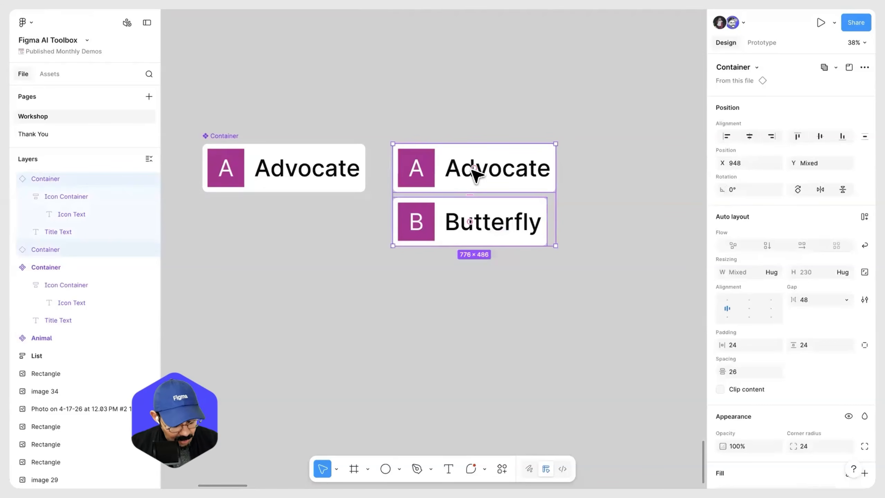
key("shift+a")
Step: Extend the auto layout list to eight instances with AI-generated letters and titles
left_click_drag(538, 246, 549, 358)
scroll(550, 358, "down", 5)
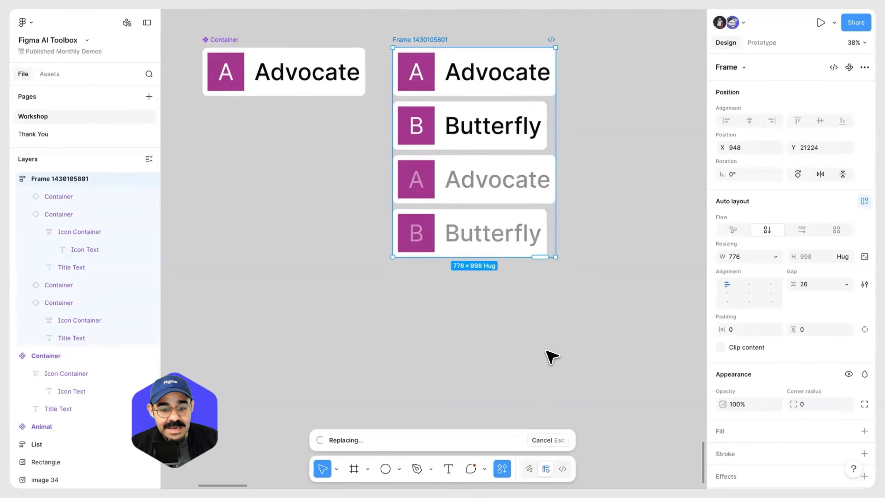
left_click_drag(539, 166, 531, 307)
scroll(589, 271, "down", 3)
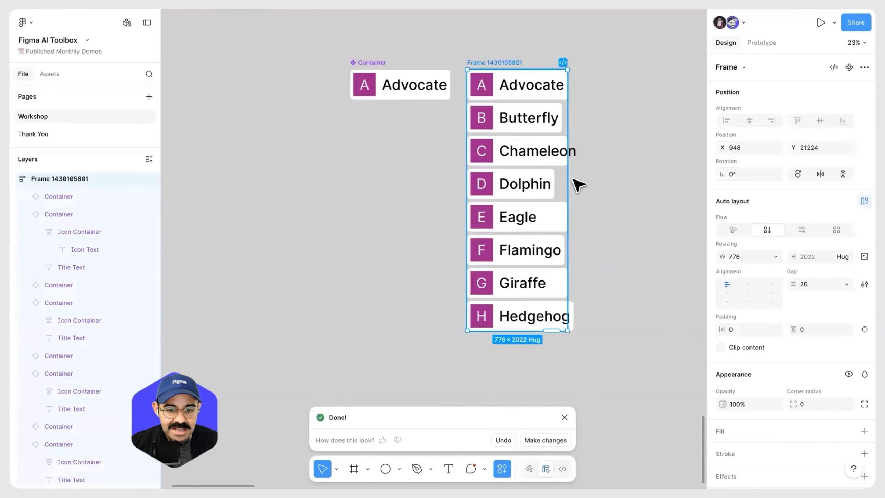
Step: Widen the list frame to 1298 and set the width of all its instances to fill the container
left_click_drag(576, 120, 642, 126)
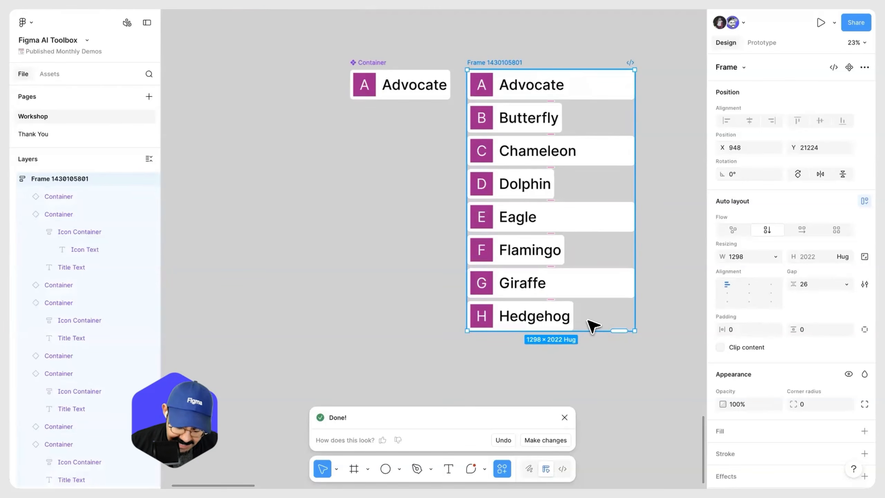
key("Return")
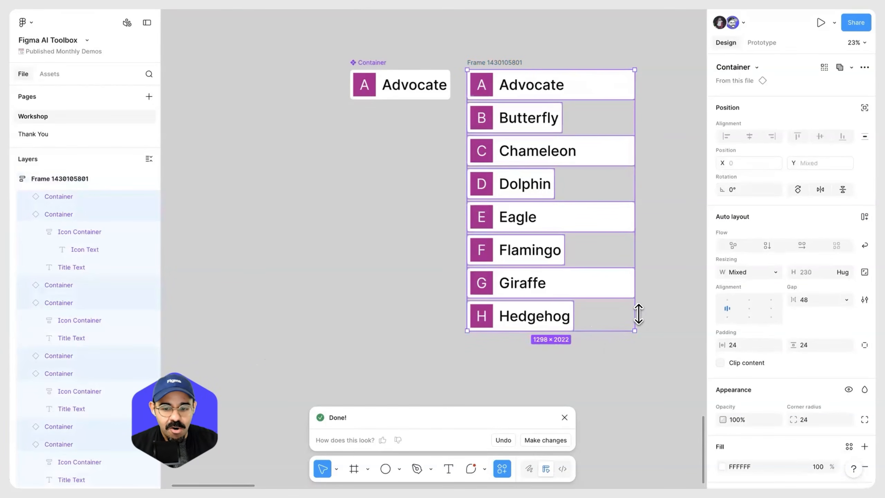
left_click(775, 272)
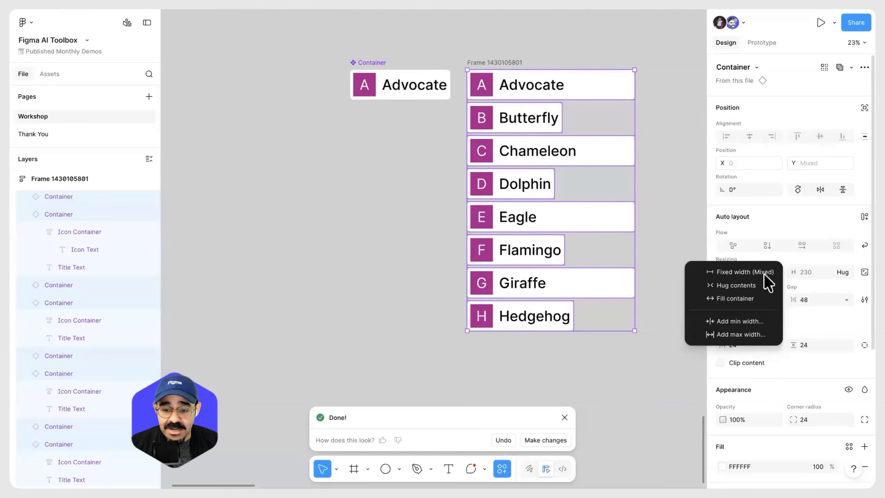
left_click(508, 67)
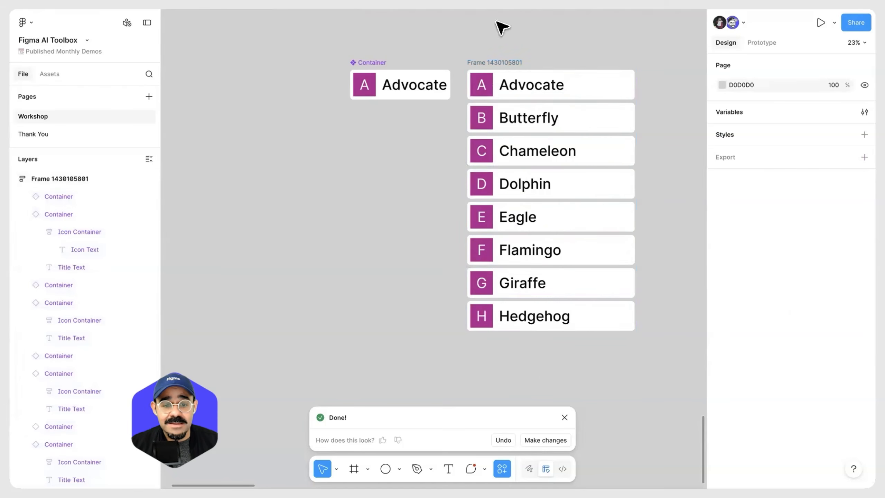
Step: Open the Thank You page and read the Q+A stickies on pre-set content for auto-duplicate and on creating an annotation
left_click(73, 133)
left_click_drag(361, 109, 202, 74)
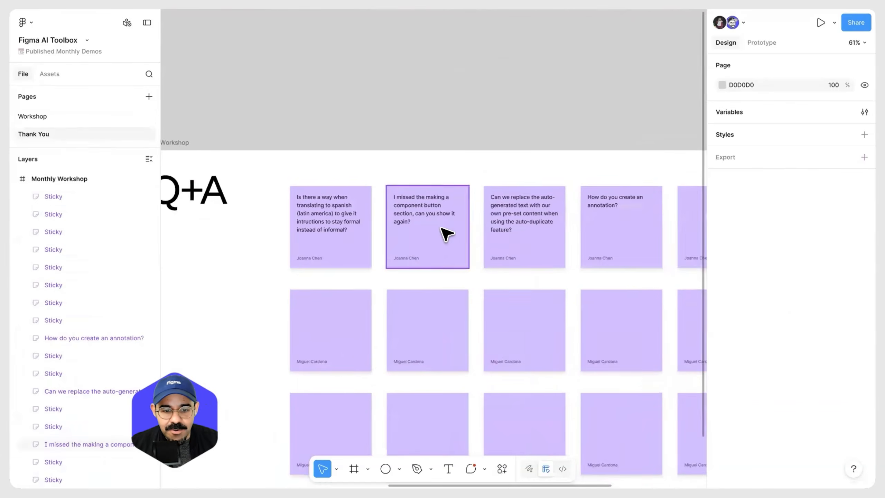
scroll(445, 233, "up", 5)
scroll(514, 247, "up", 2)
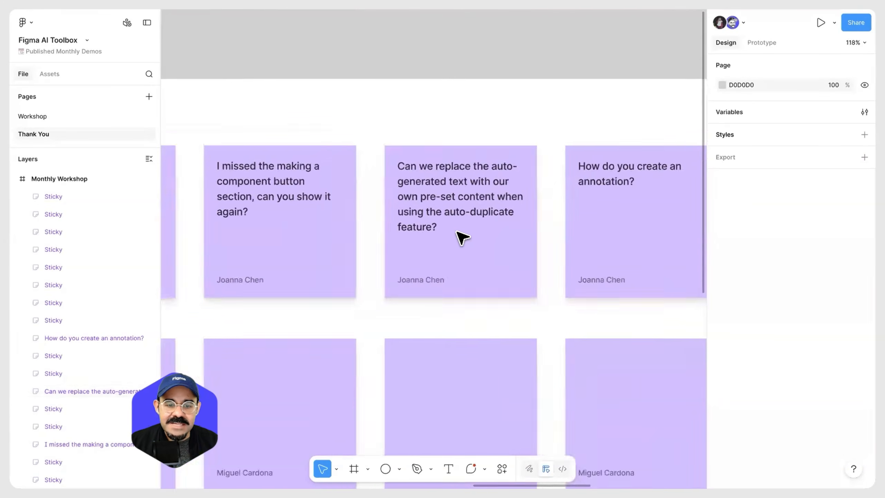
scroll(463, 237, "down", 3)
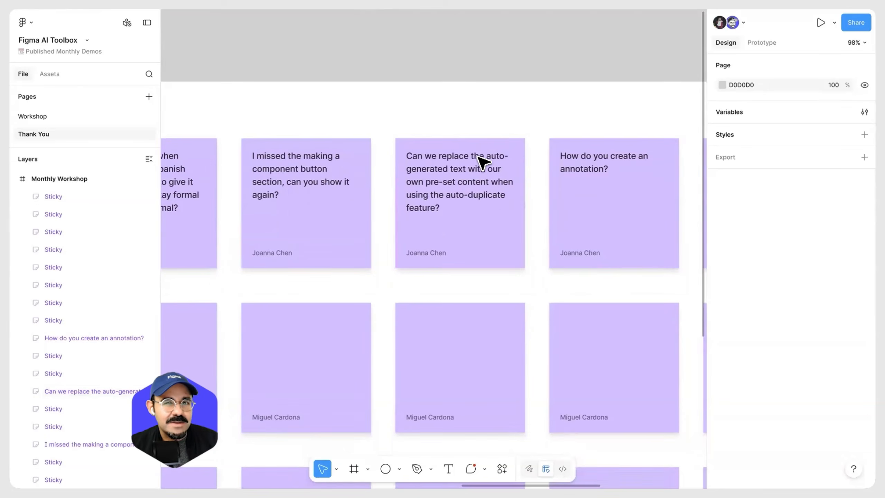
scroll(483, 164, "down", 3)
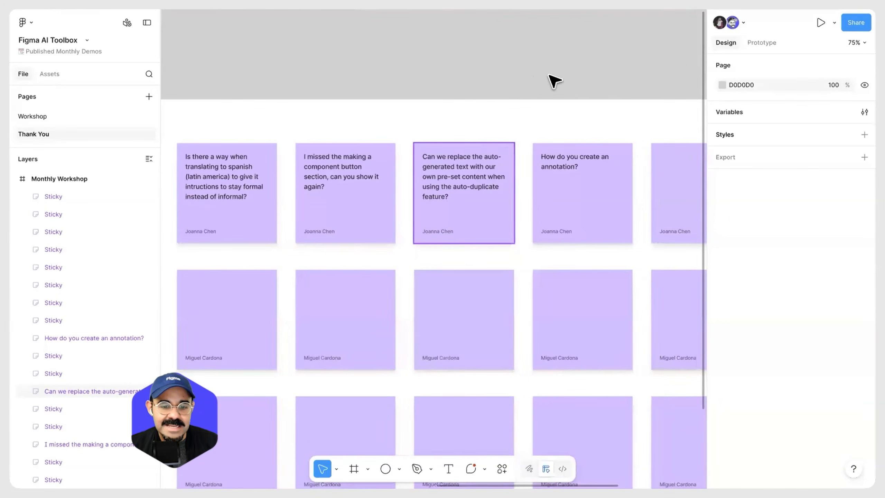
scroll(464, 195, "up", 3)
scroll(464, 196, "down", 5)
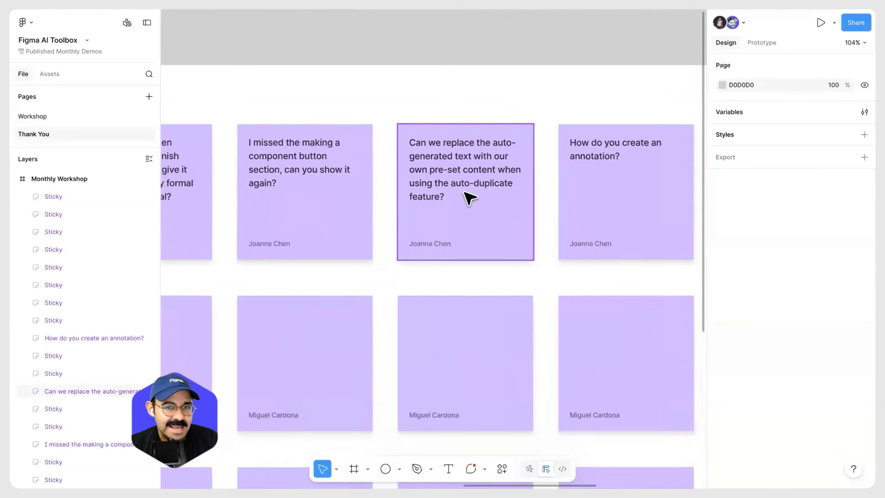
scroll(501, 155, "up", 4)
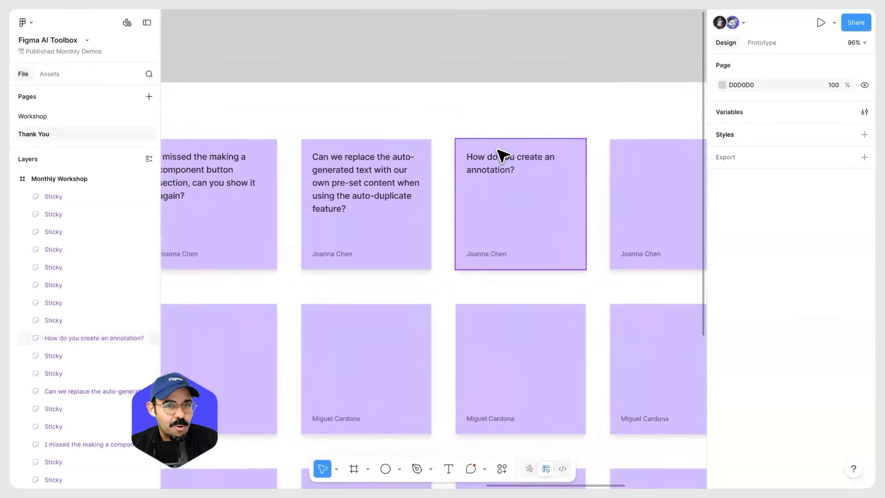
scroll(506, 180, "up", 1)
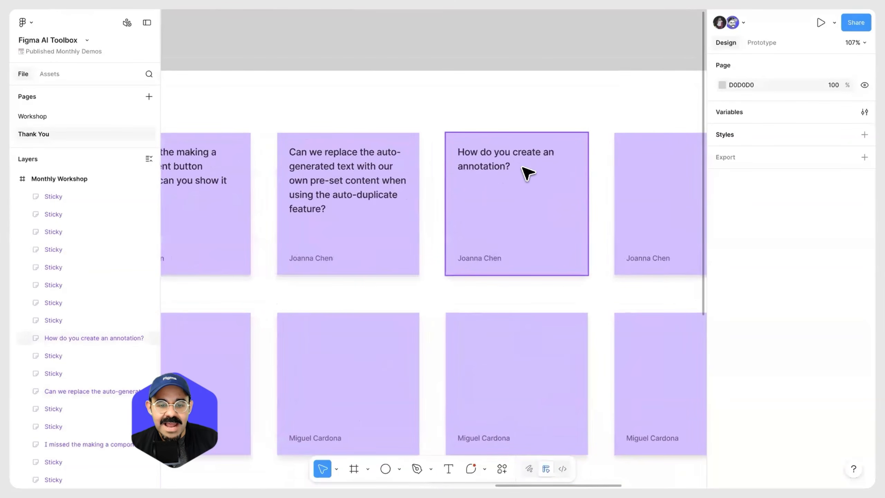
scroll(523, 139, "down", 2)
Step: Draw a rectangle about 226 × 147 in the empty area above the Q+A frame and fill it with red D91B1B
scroll(505, 118, "up", 5)
scroll(491, 162, "up", 1)
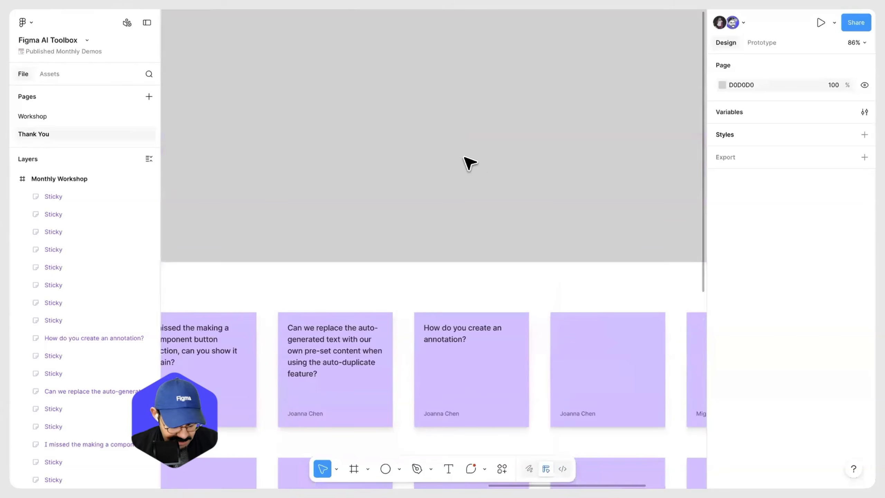
key("r")
left_click_drag(369, 95, 477, 166)
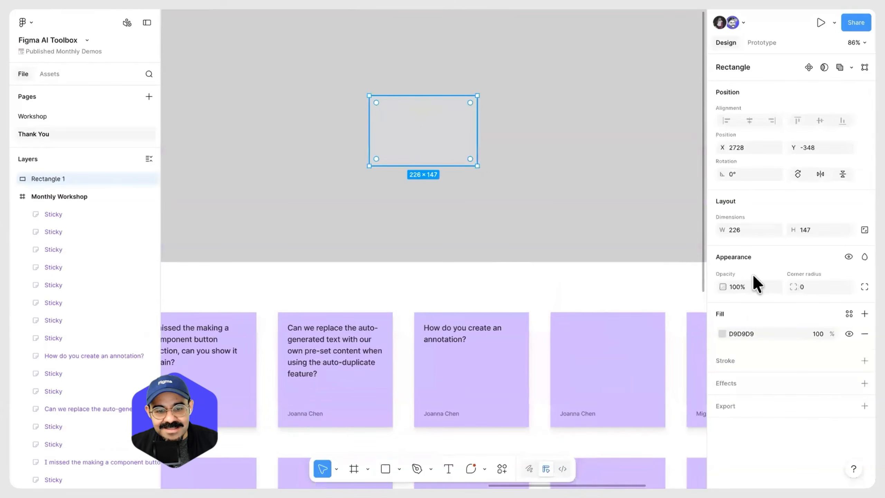
left_click(722, 334)
left_click(682, 263)
left_click(546, 166)
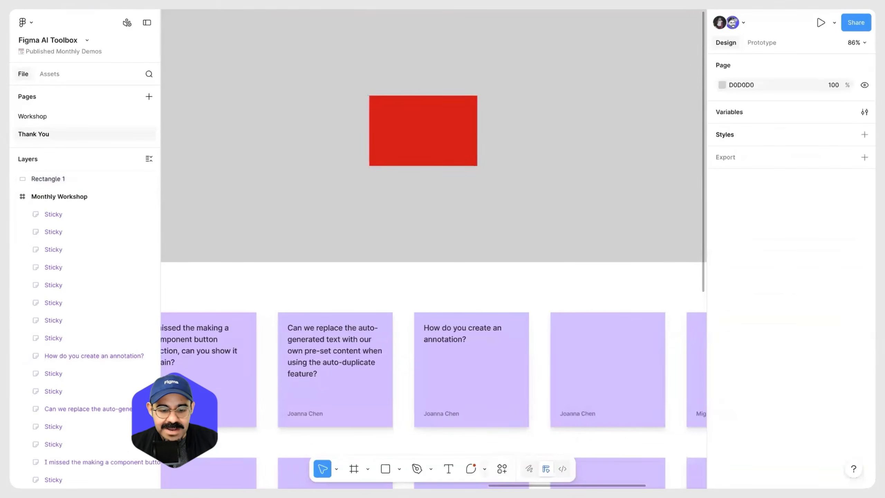
Step: Attach a new annotation to the red rectangle
left_click(484, 468)
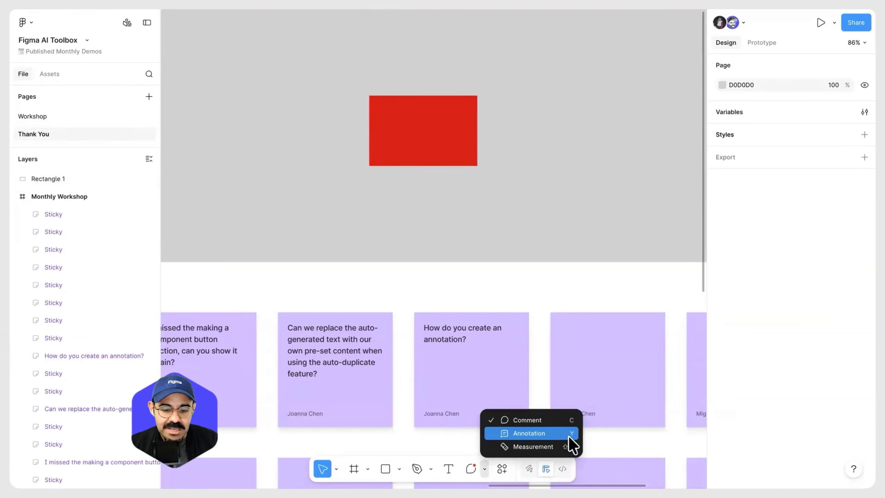
left_click(517, 134)
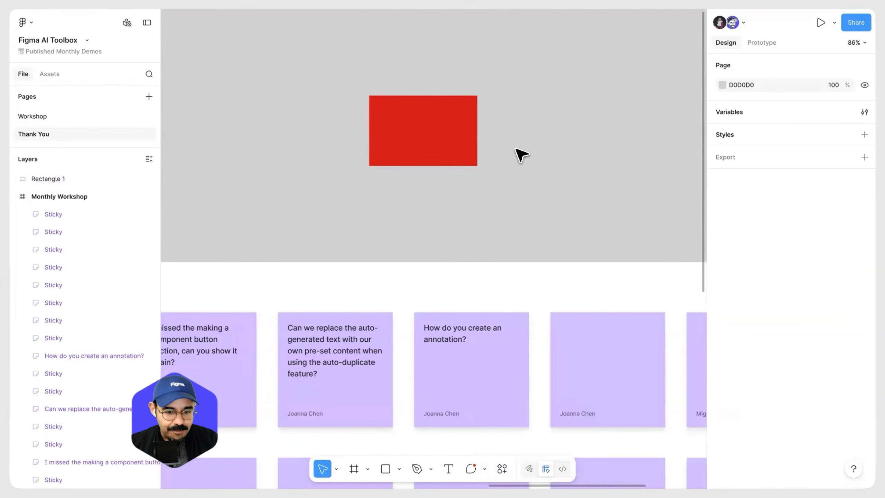
key("shift+y")
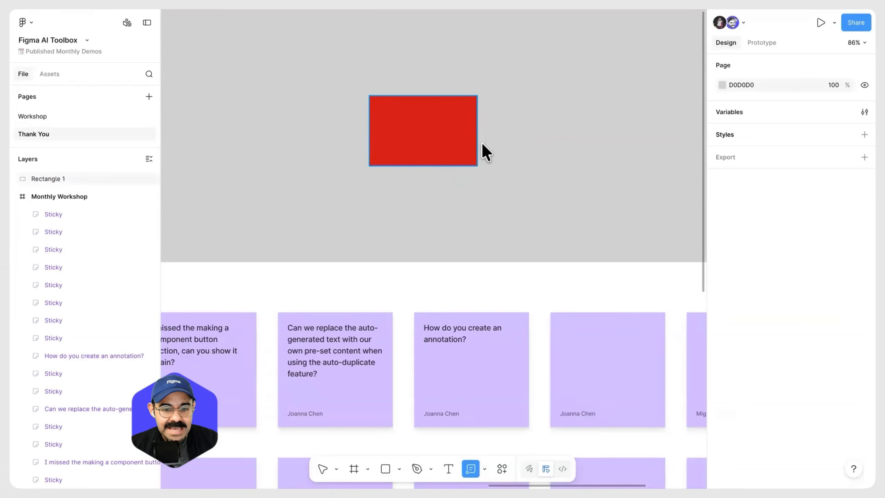
left_click(482, 144)
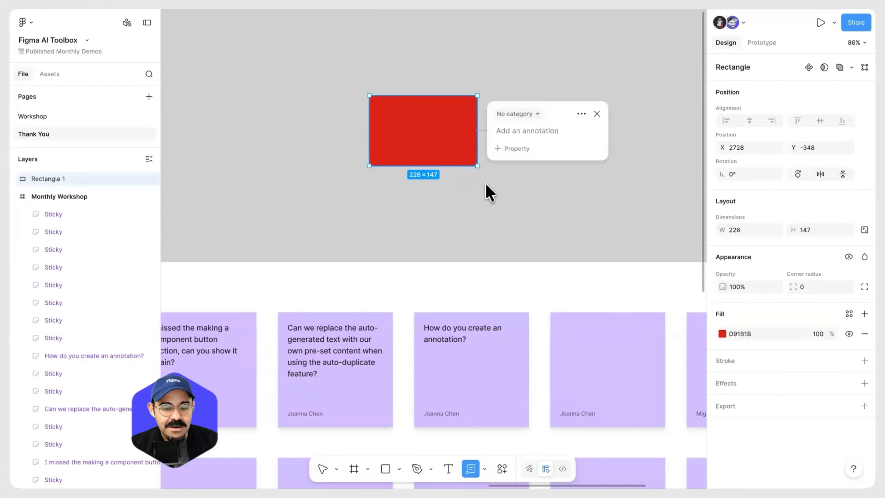
Step: Create a new annotation category named "Explanation"
left_click(537, 114)
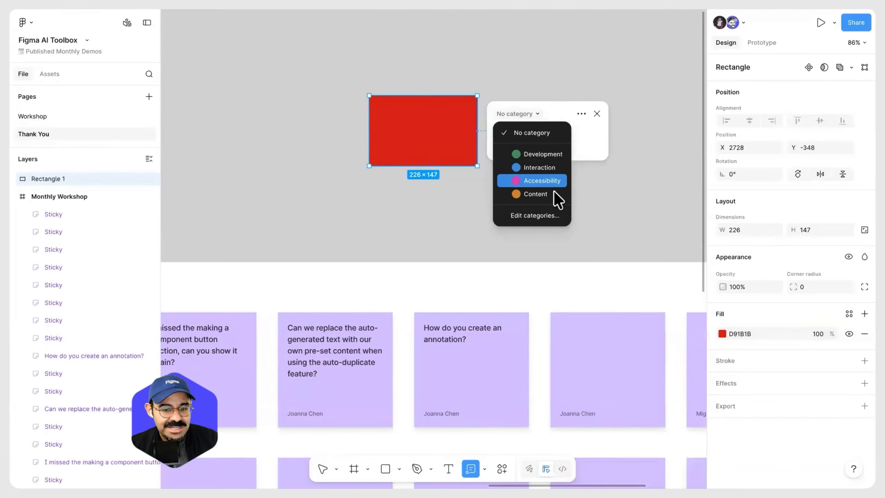
left_click(533, 215)
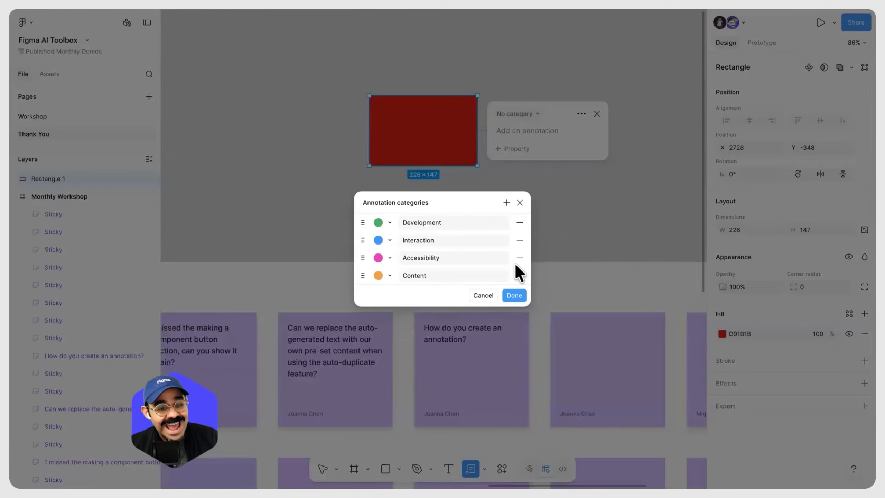
left_click(506, 204)
left_click(446, 285)
type("Explanation")
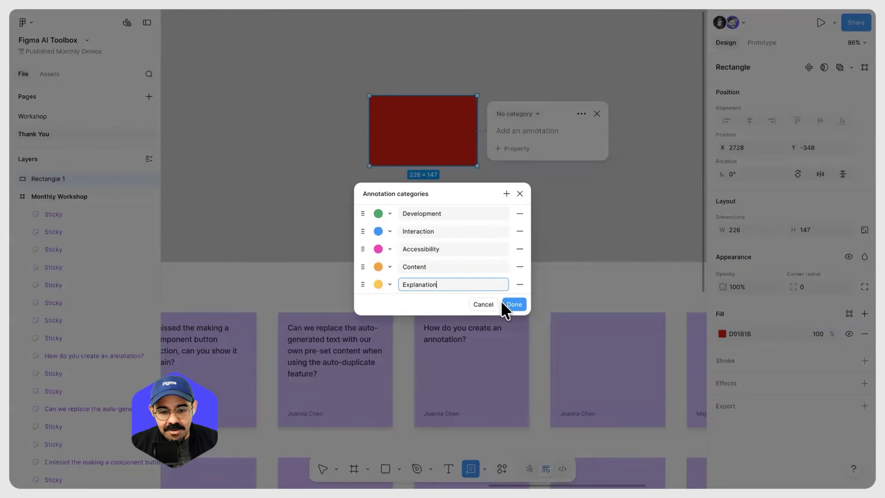
left_click(504, 303)
Step: Assign the Explanation category to the rectangle's annotation and enter the text "This is a red square"
left_click(534, 114)
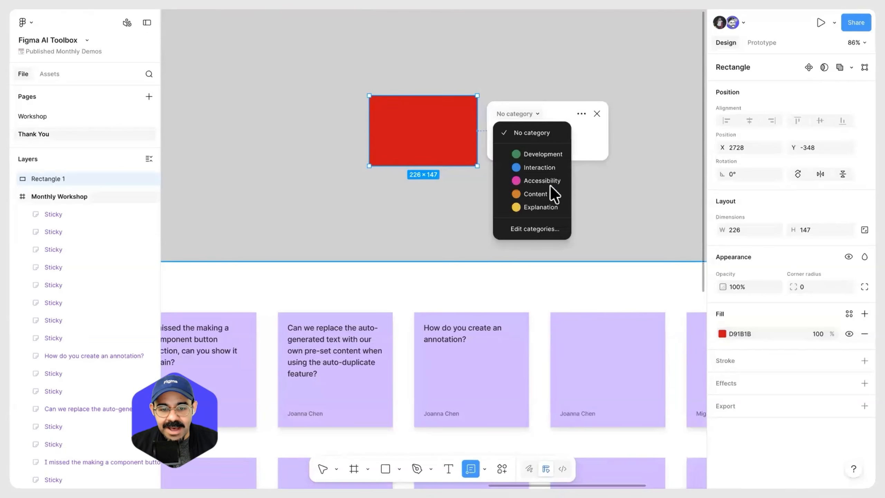
left_click(553, 206)
left_click(539, 132)
type("This is a re")
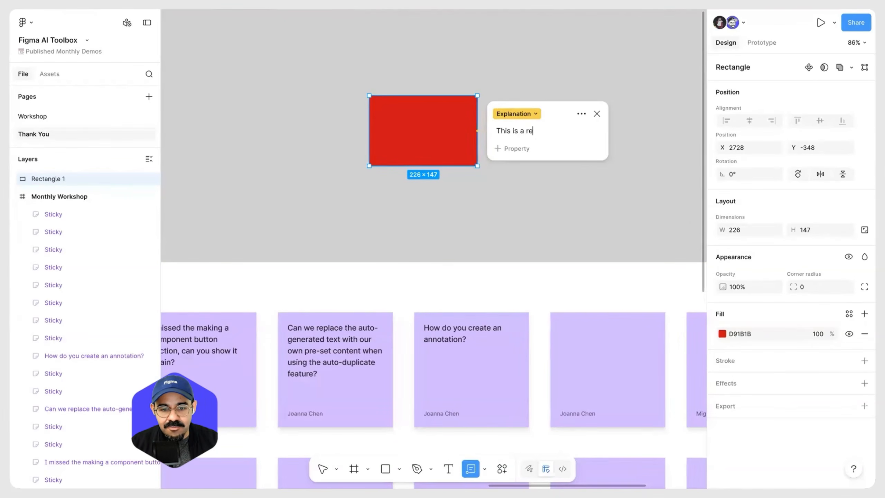
type("d square")
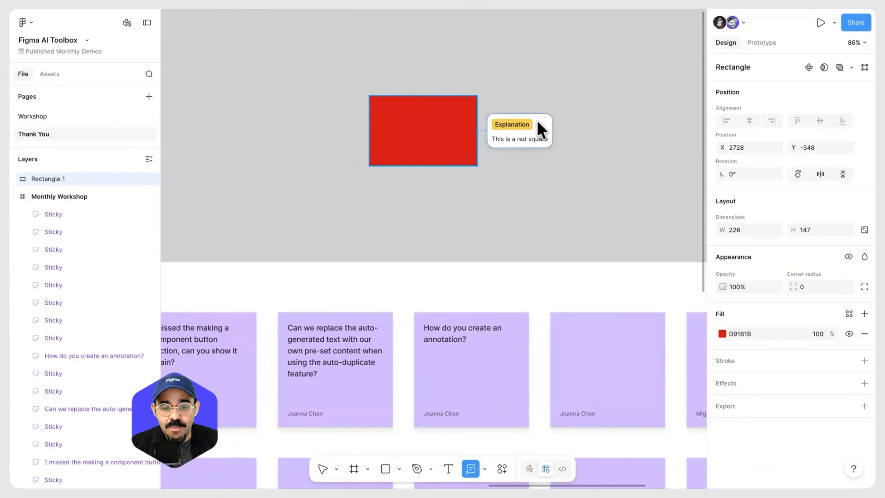
Step: Add the Height, Width and Fill properties to the rectangle's annotation and leave the annotation tool
left_click(525, 147)
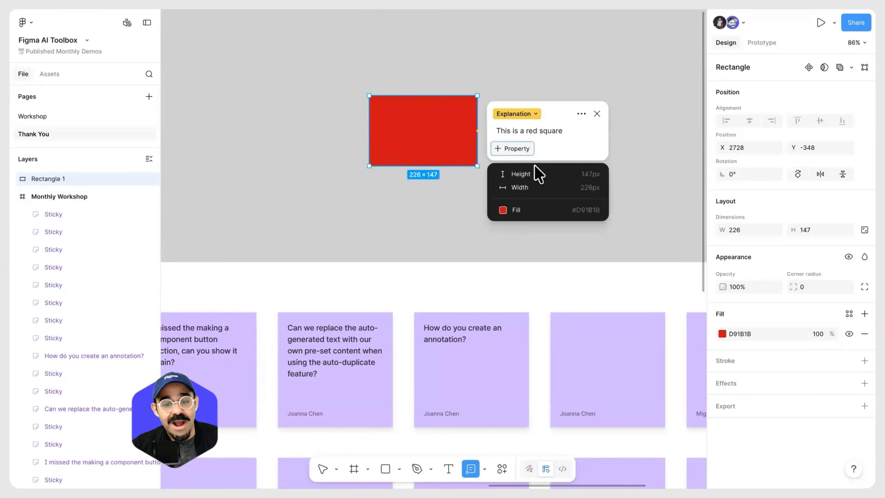
left_click(534, 174)
left_click(520, 157)
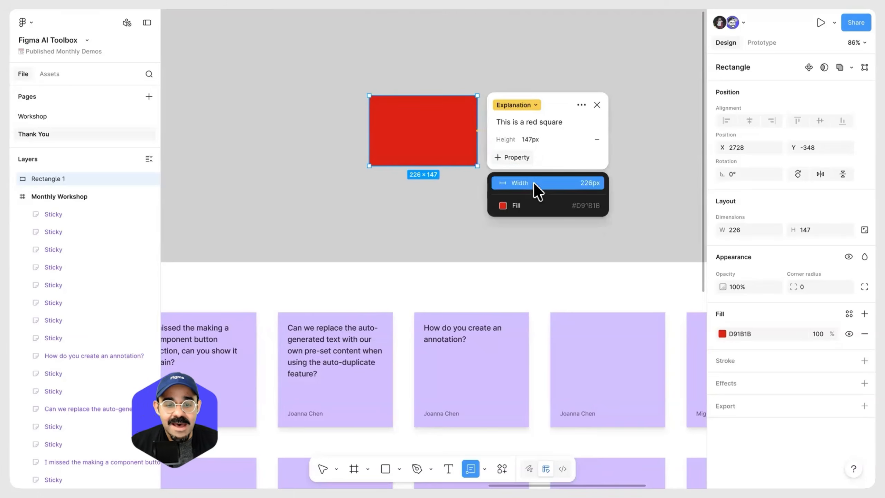
left_click(535, 184)
left_click(522, 162)
left_click(529, 189)
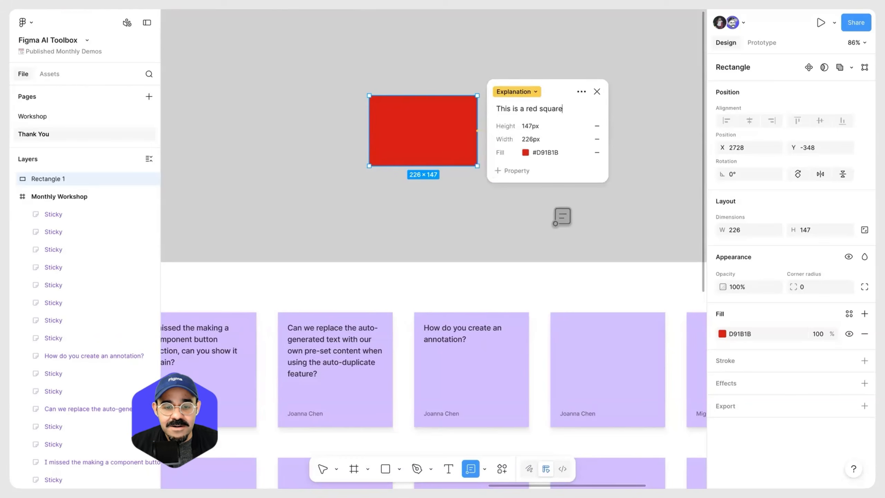
left_click(556, 224)
key("v")
Step: Examine the rectangle's annotation up close and bring the "Thank you!" slide into view
scroll(544, 181, "right", 2)
scroll(505, 206, "up", 3)
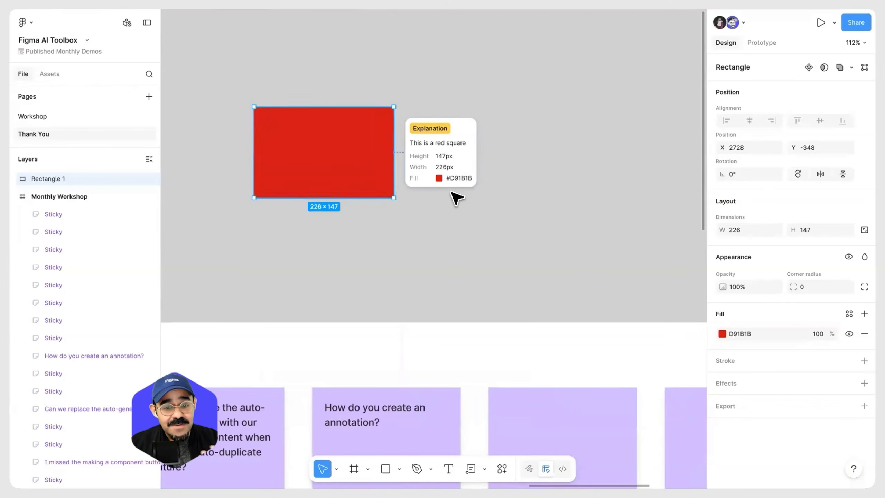
scroll(460, 213, "down", 4)
left_click_drag(427, 235, 462, 200)
scroll(462, 199, "down", 5)
left_click_drag(337, 201, 448, 147)
left_click_drag(341, 140, 525, 120)
scroll(419, 121, "up", 4)
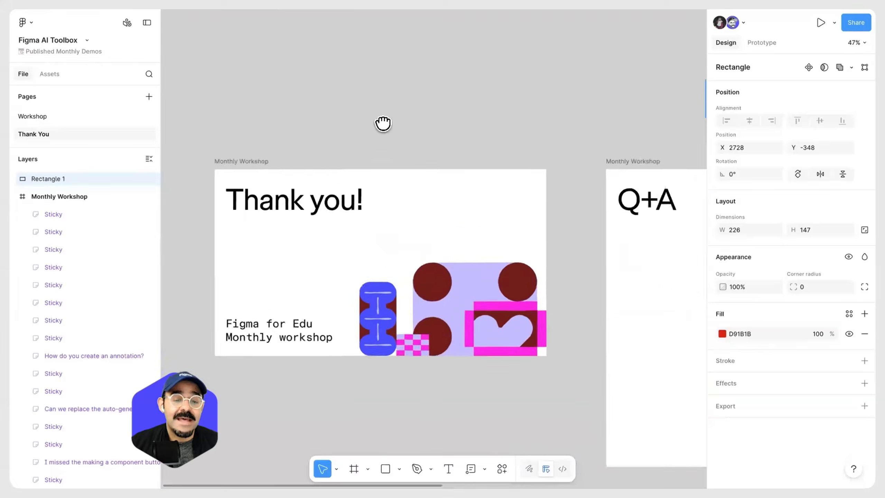
left_click_drag(383, 123, 433, 94)
scroll(418, 87, "up", 3)
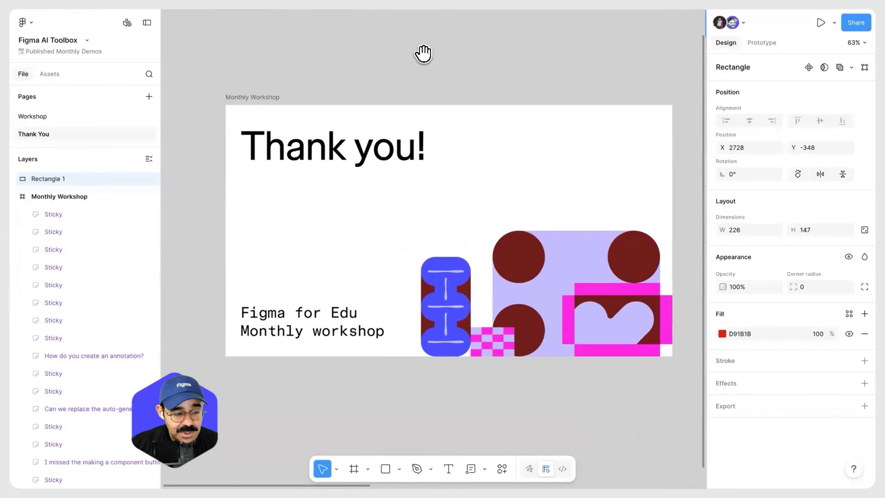